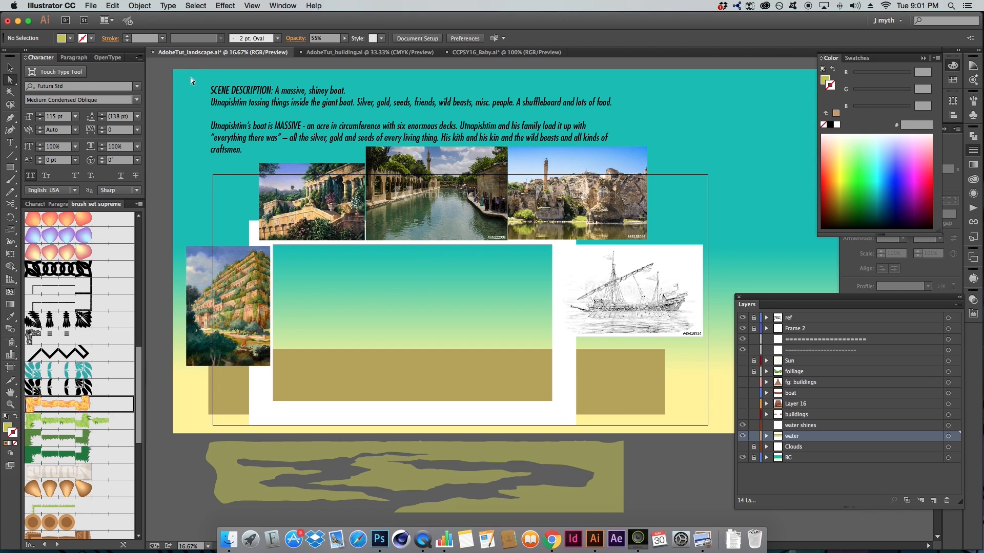
# - Read the scene description above the artwork to review what the landscape has to contain
pyautogui.press('z')
pyautogui.moveTo(191, 77); pyautogui.dragTo(732, 470)
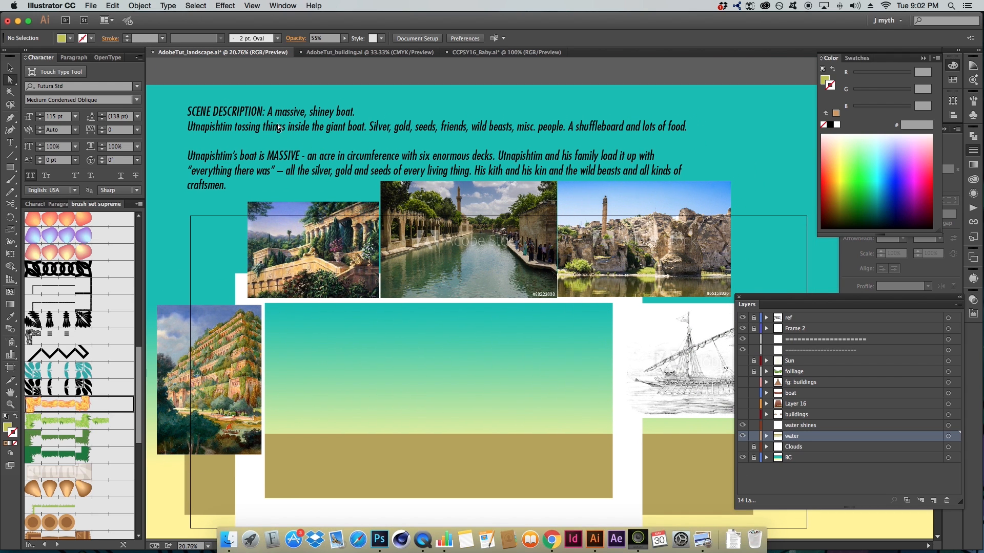
pyautogui.click(519, 158)
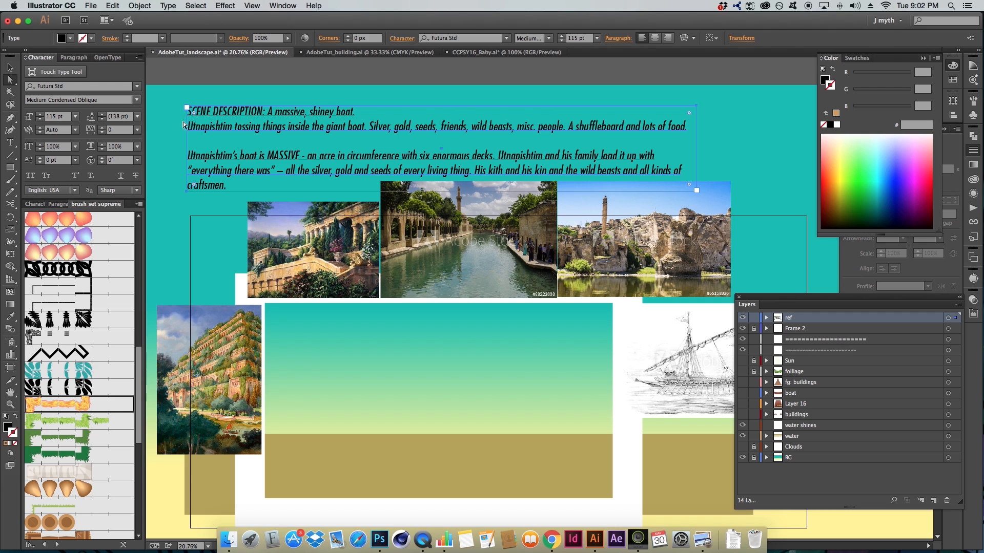
pyautogui.press('z')
pyautogui.press('a')
pyautogui.scroll(-1, 427, 168)
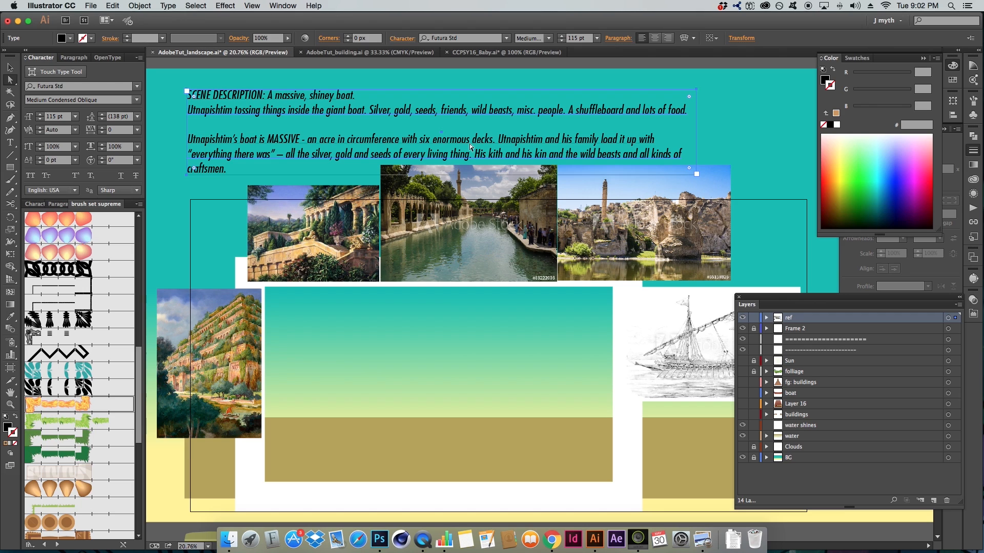
pyautogui.scroll(-4, 523, 235)
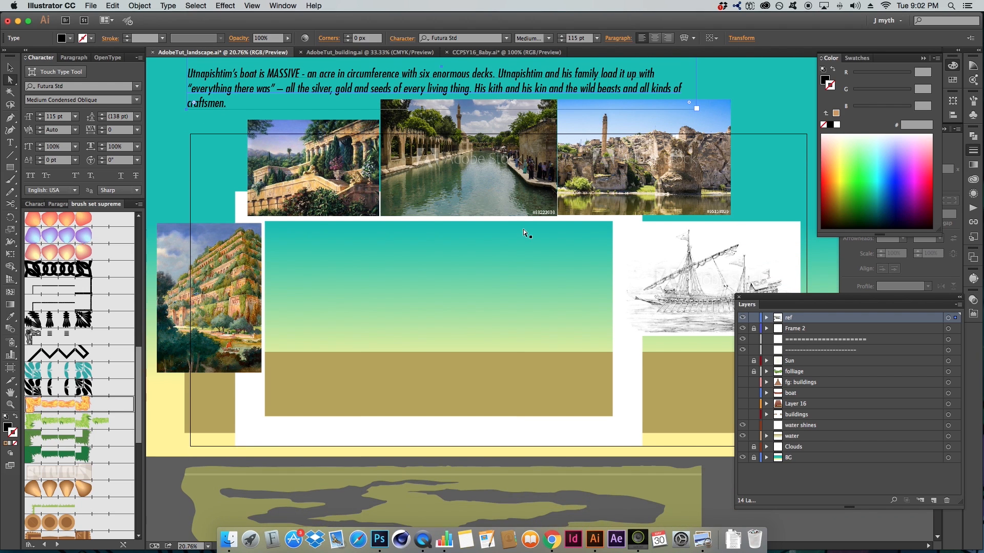
pyautogui.click(752, 82)
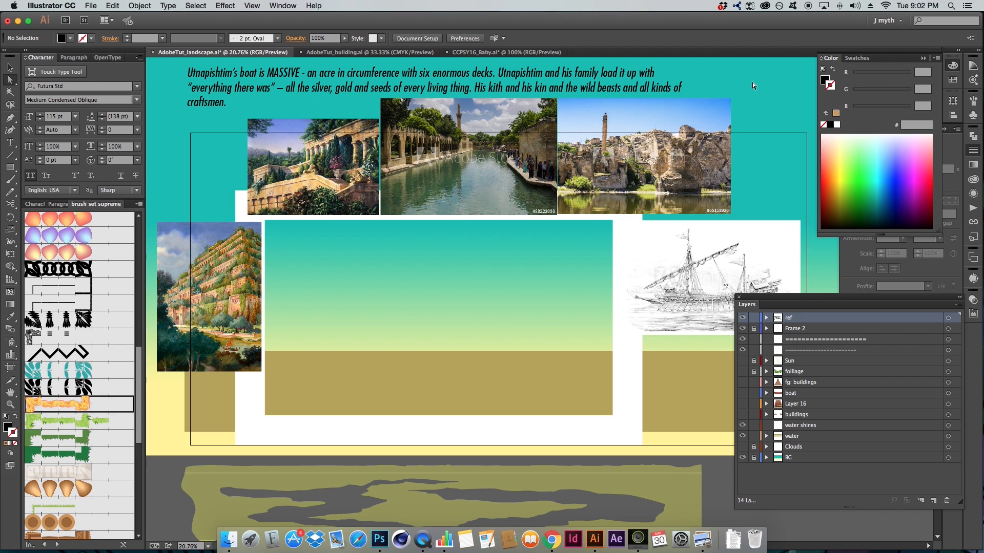
pyautogui.scroll(3, 752, 82)
pyautogui.scroll(2, 636, 138)
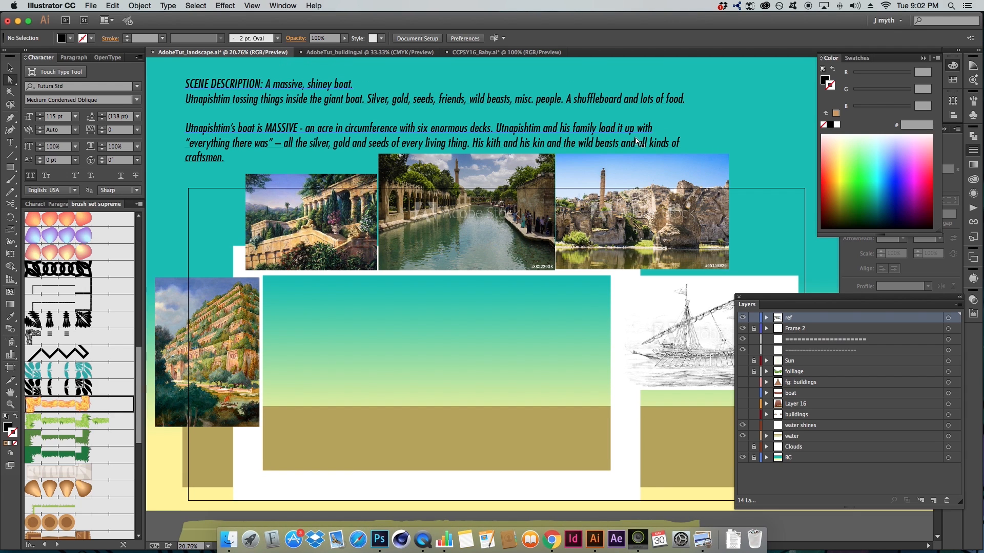
pyautogui.click(695, 131)
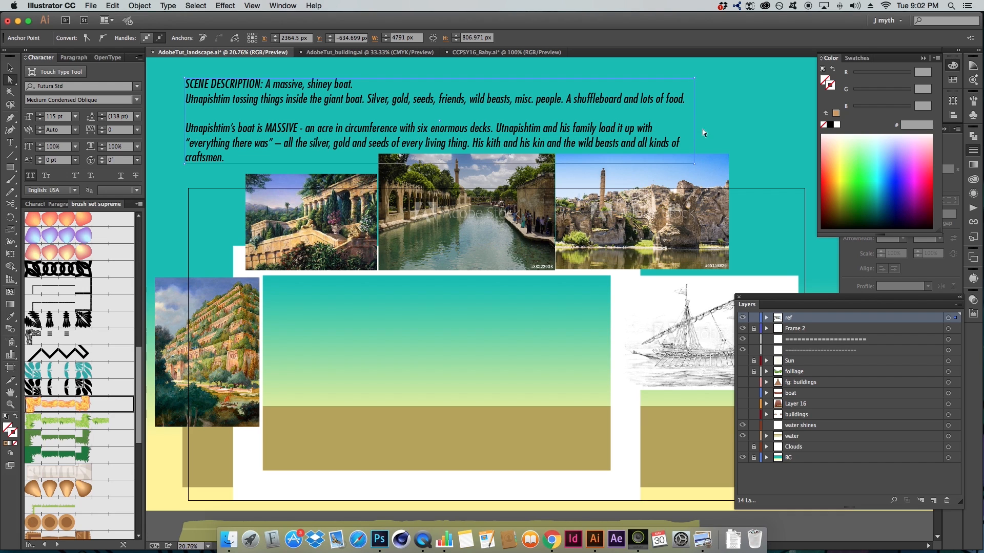
pyautogui.click(706, 127)
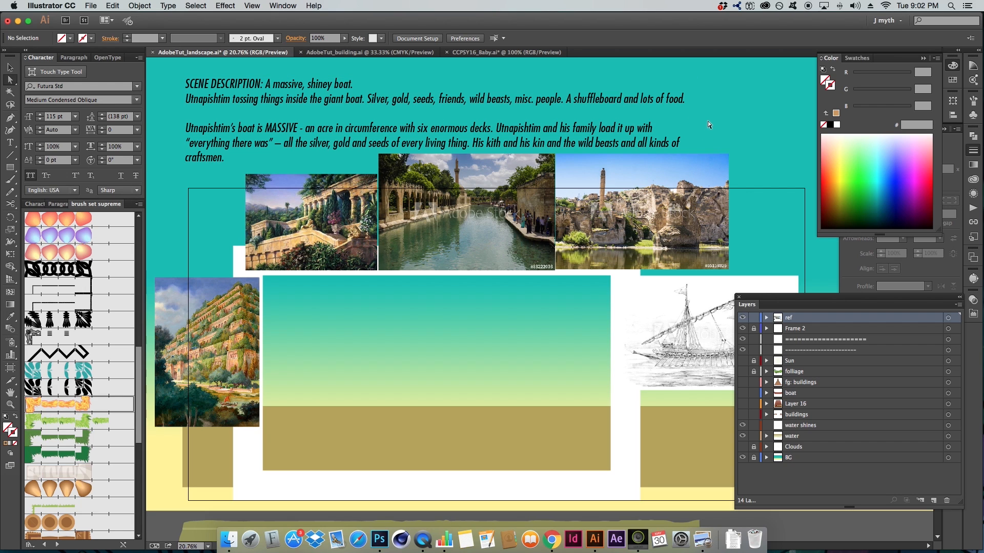
pyautogui.moveTo(710, 135); pyautogui.dragTo(712, 120)
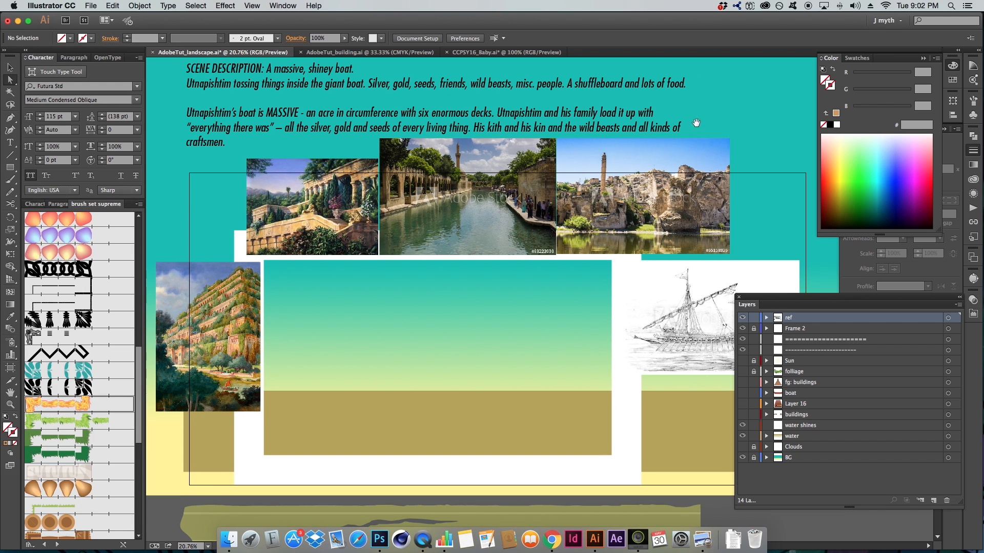
pyautogui.click(523, 130)
pyautogui.moveTo(284, 90); pyautogui.dragTo(287, 132)
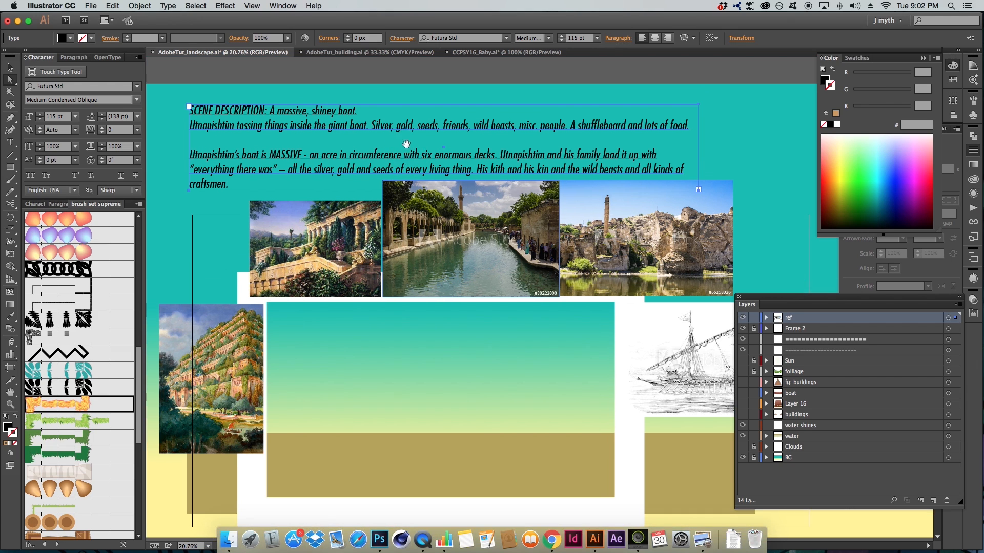
pyautogui.scroll(-3, 340, 180)
# - Examine the reference images around the artboard, including the three landscape images, the terraced garden painting and the ship drawing
pyautogui.click(215, 158)
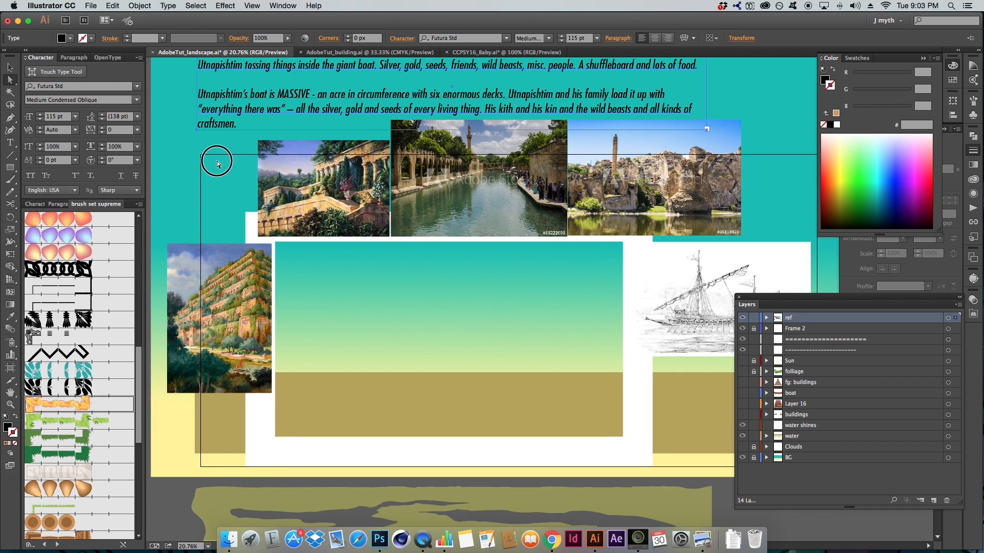
pyautogui.press('v')
pyautogui.click(294, 175)
pyautogui.click(469, 179)
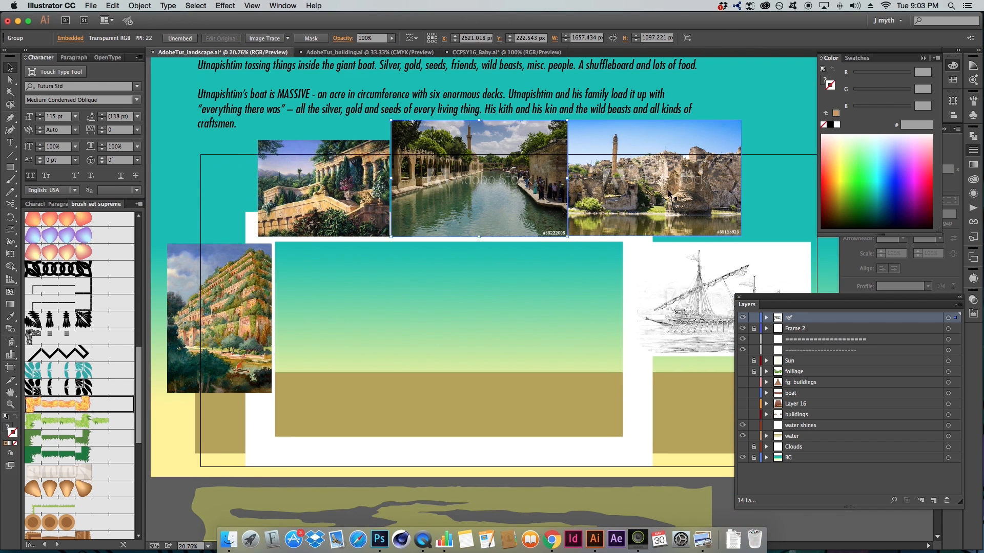
pyautogui.click(635, 187)
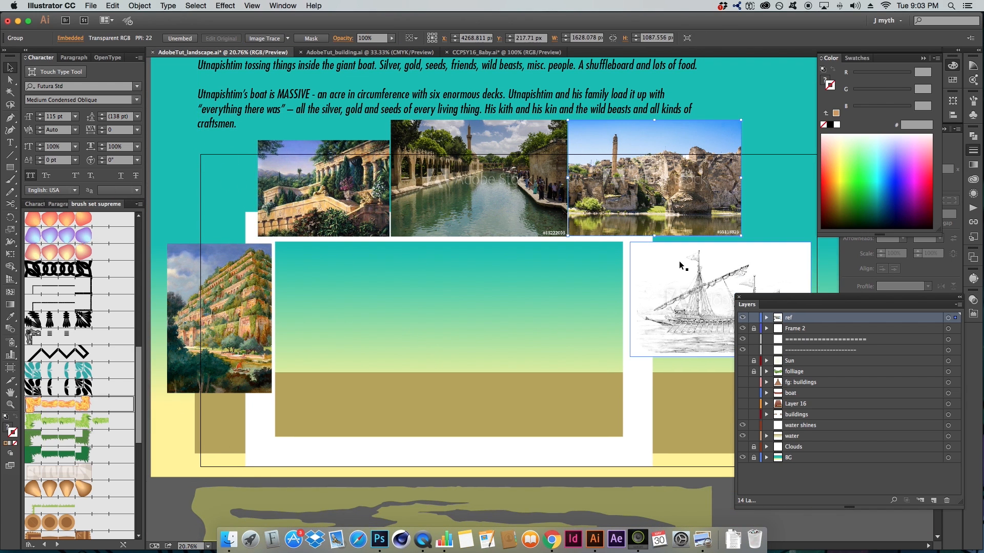
pyautogui.click(235, 176)
pyautogui.click(727, 169)
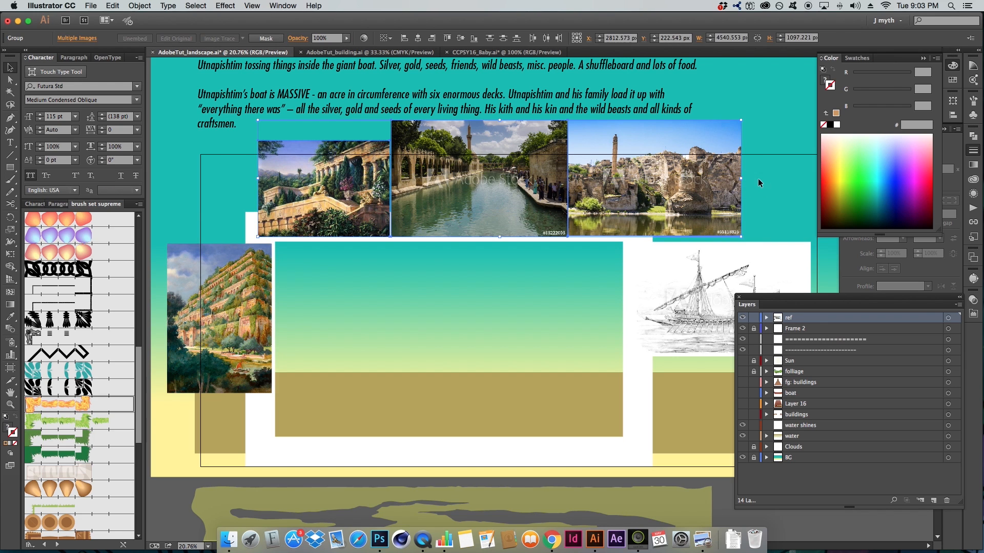
pyautogui.click(452, 239)
pyautogui.scroll(-3, 452, 225)
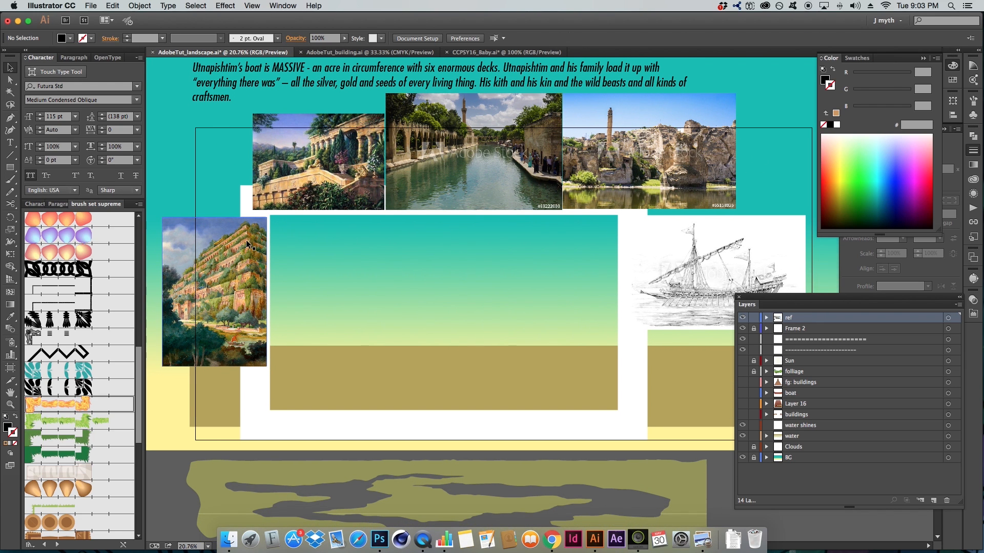
pyautogui.click(235, 292)
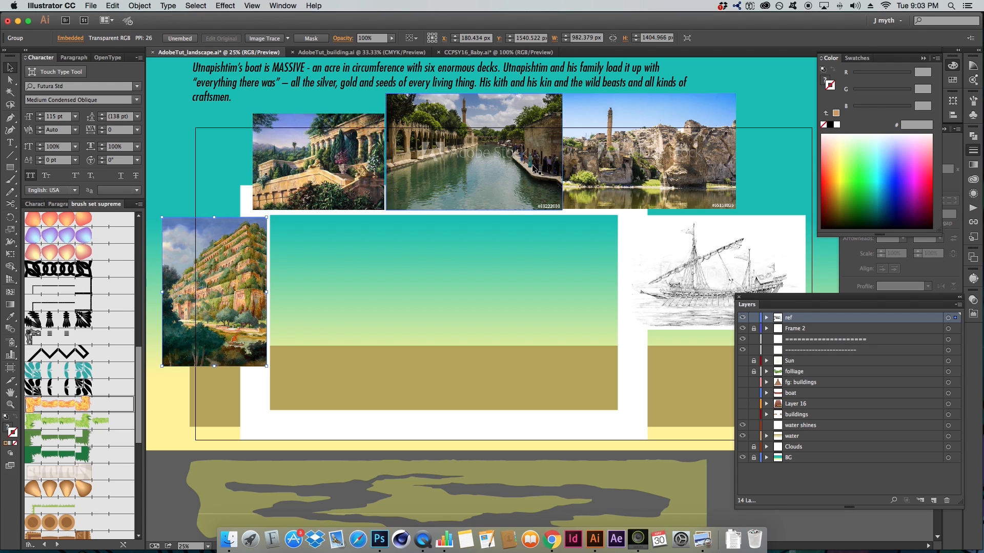
pyautogui.scroll(3, 531, 165)
pyautogui.hscroll(-3, 523, 186)
pyautogui.scroll(2, 522, 186)
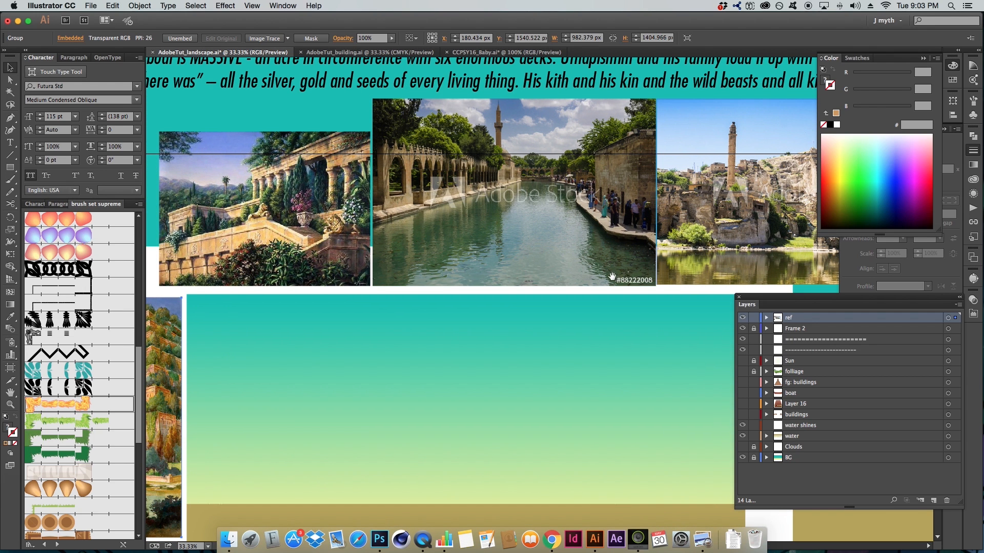
pyautogui.moveTo(585, 275); pyautogui.dragTo(616, 291)
pyautogui.keyDown('alt'); pyautogui.keyDown('super'); pyautogui.click(591, 301); pyautogui.keyUp('super'); pyautogui.keyUp('alt')
pyautogui.moveTo(541, 321); pyautogui.dragTo(540, 214)
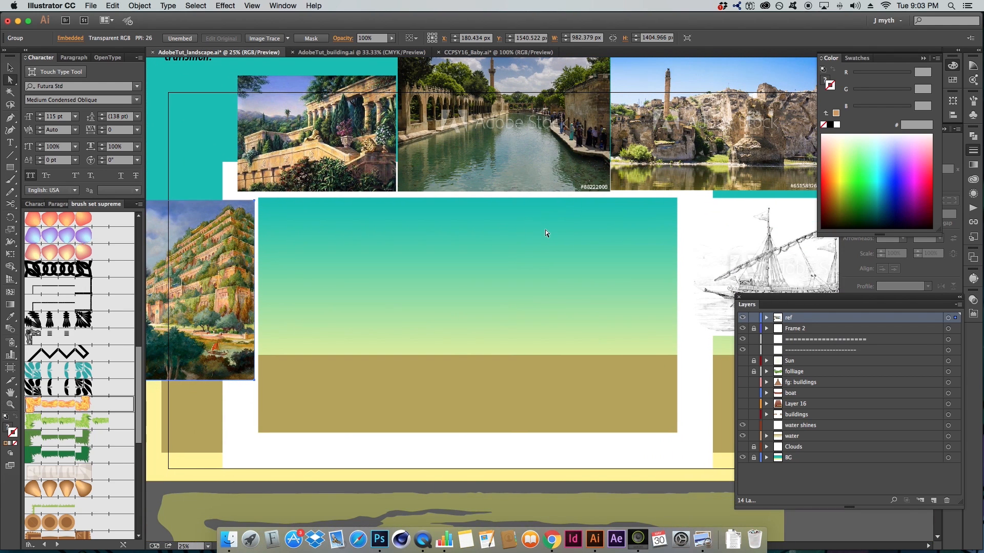
pyautogui.click(547, 232)
# - Try raising the horizon by moving the brown water shape's upper edge higher into the sky, and undo the moves
pyautogui.moveTo(539, 266); pyautogui.dragTo(520, 239)
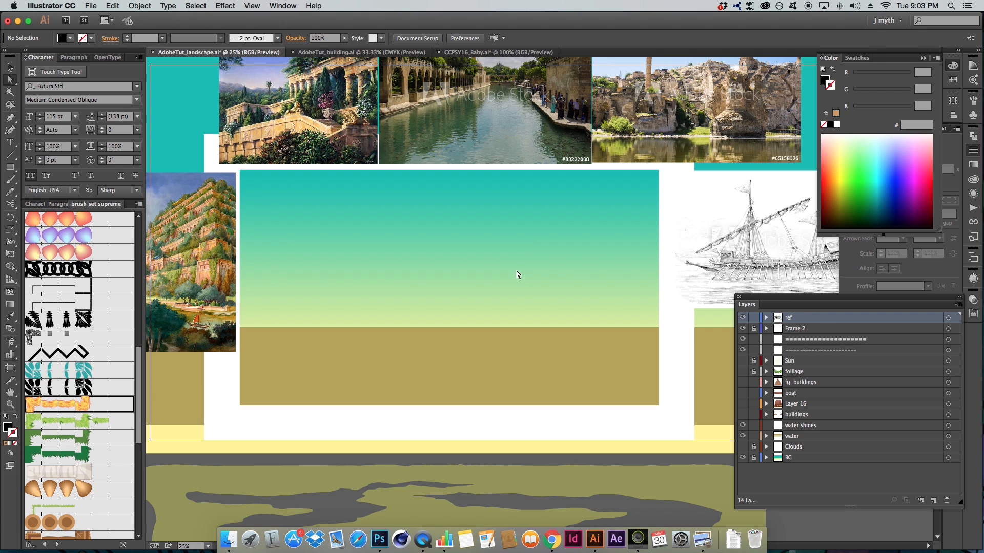
pyautogui.moveTo(399, 286); pyautogui.dragTo(547, 262)
pyautogui.press('super+alt')
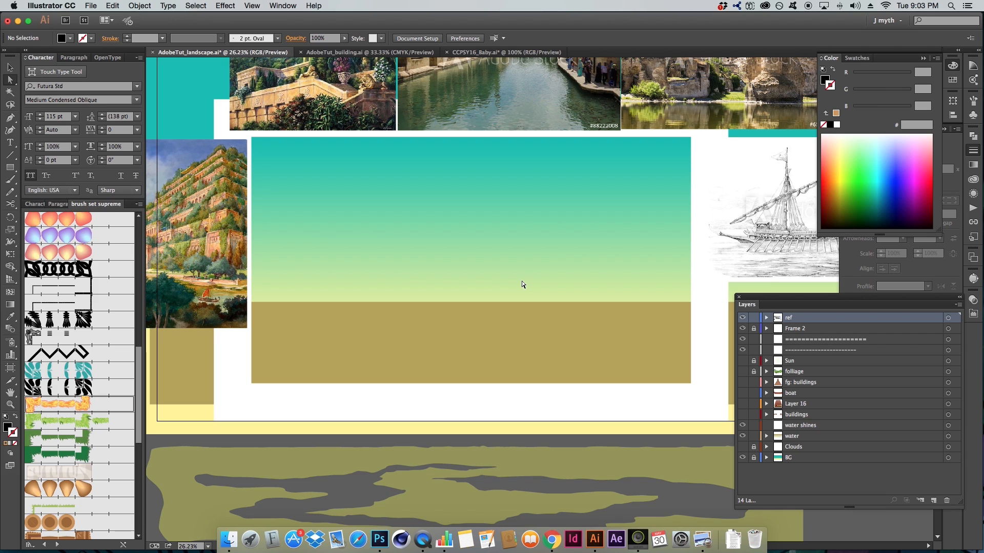
pyautogui.click(528, 313)
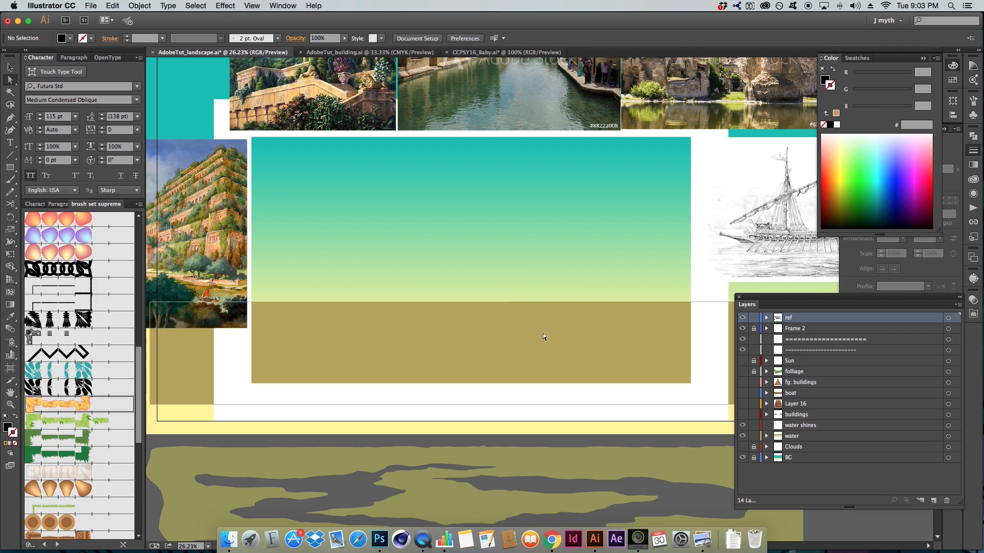
pyautogui.click(512, 249)
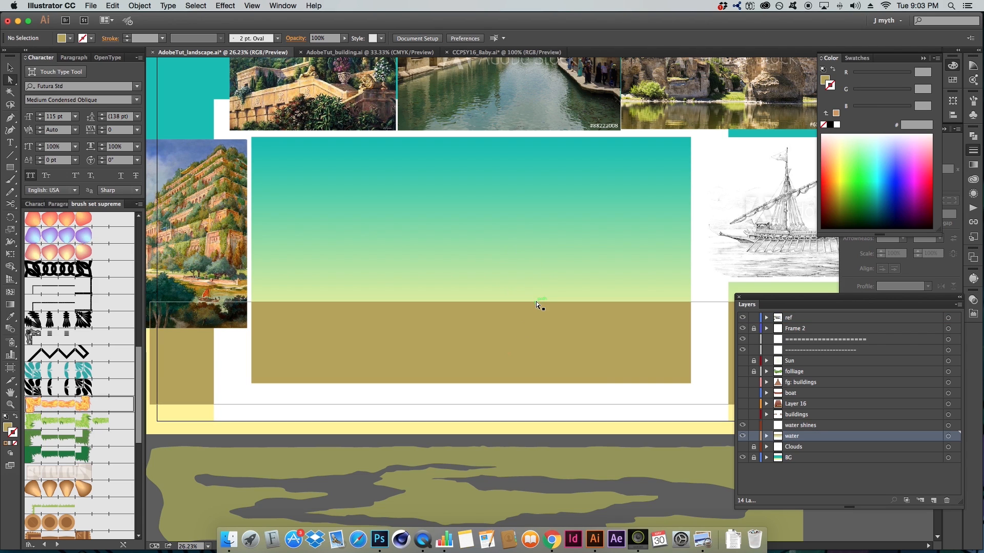
pyautogui.moveTo(536, 301); pyautogui.dragTo(547, 270)
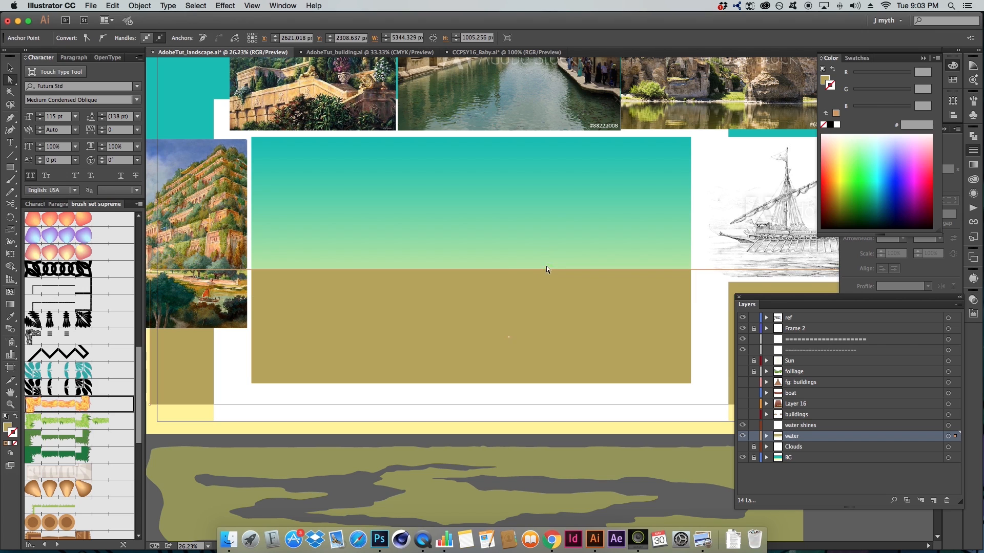
pyautogui.hotkey('ctrl', 'z')
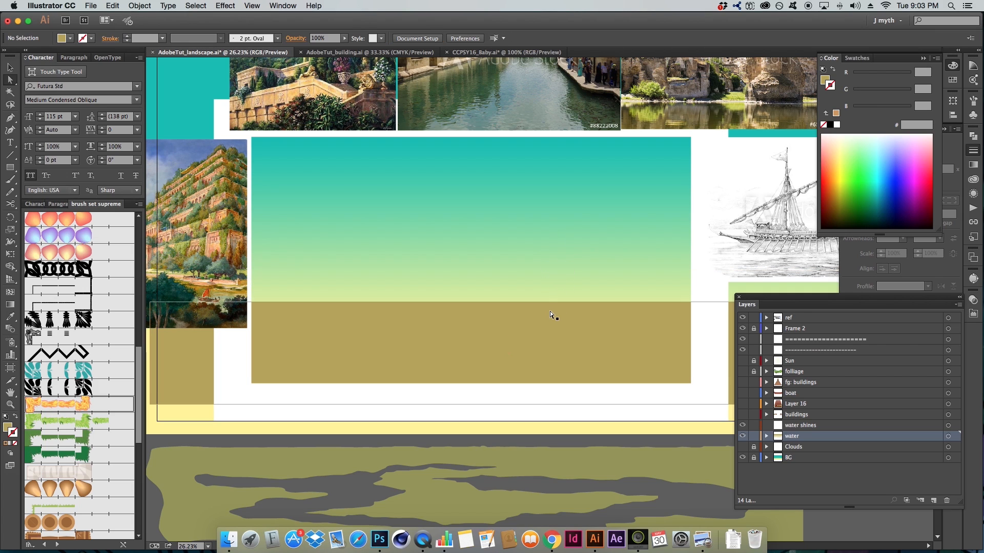
pyautogui.moveTo(550, 302); pyautogui.dragTo(550, 275)
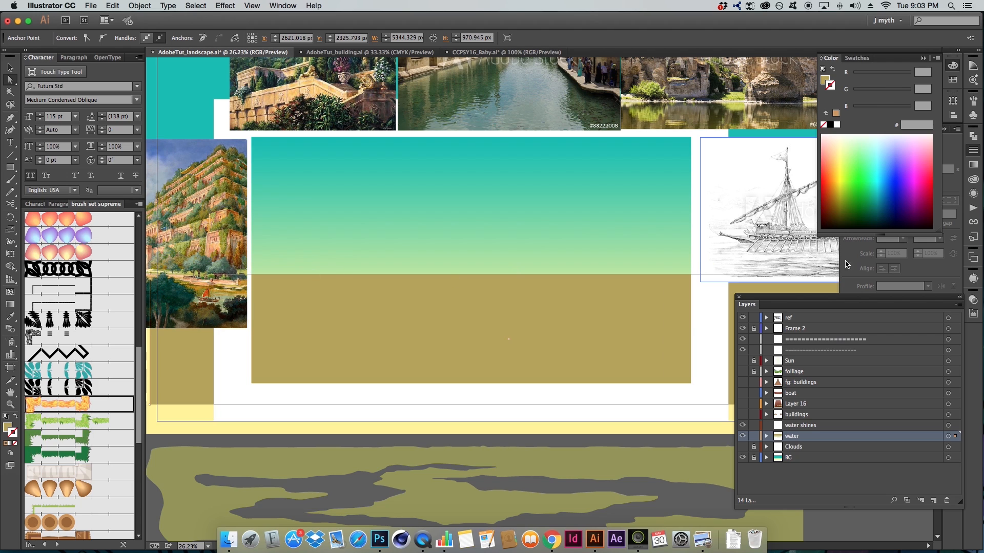
pyautogui.moveTo(609, 275); pyautogui.dragTo(610, 266)
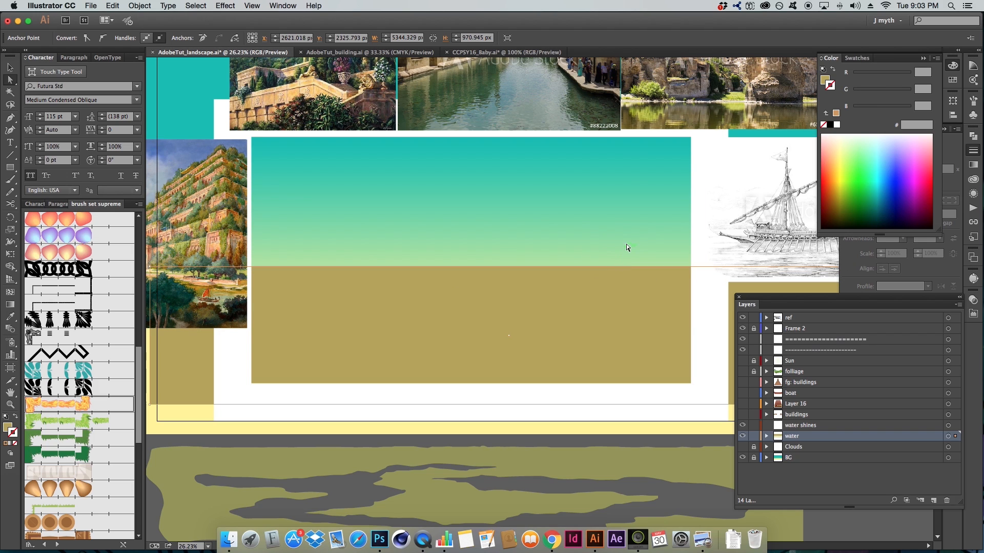
pyautogui.click(674, 236)
pyautogui.press('super+z')
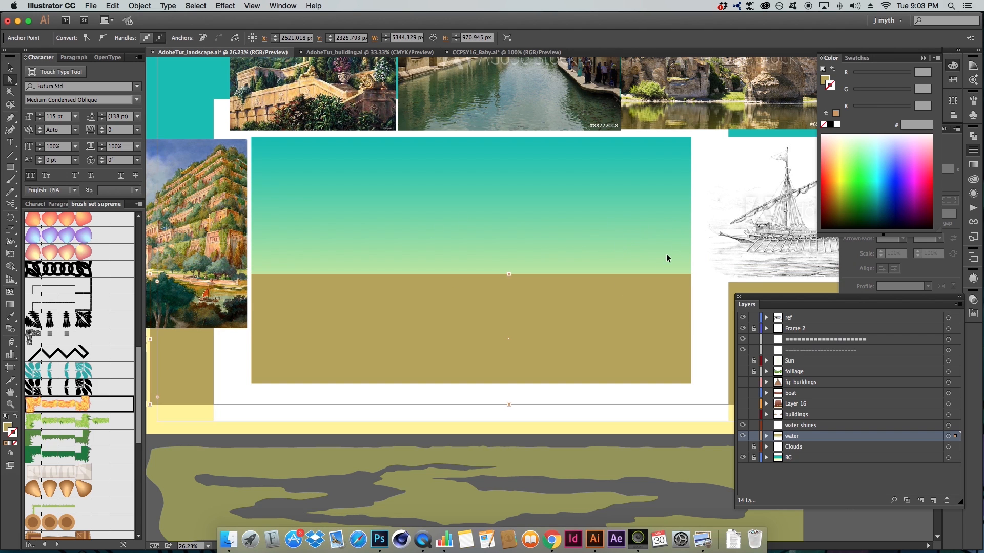
pyautogui.press('super+z')
pyautogui.click(625, 252)
# - Unlock the BG layer and inspect the sky shape's linear yellow-to-teal gradient with the Gradient tool
pyautogui.scroll(-3, 613, 346)
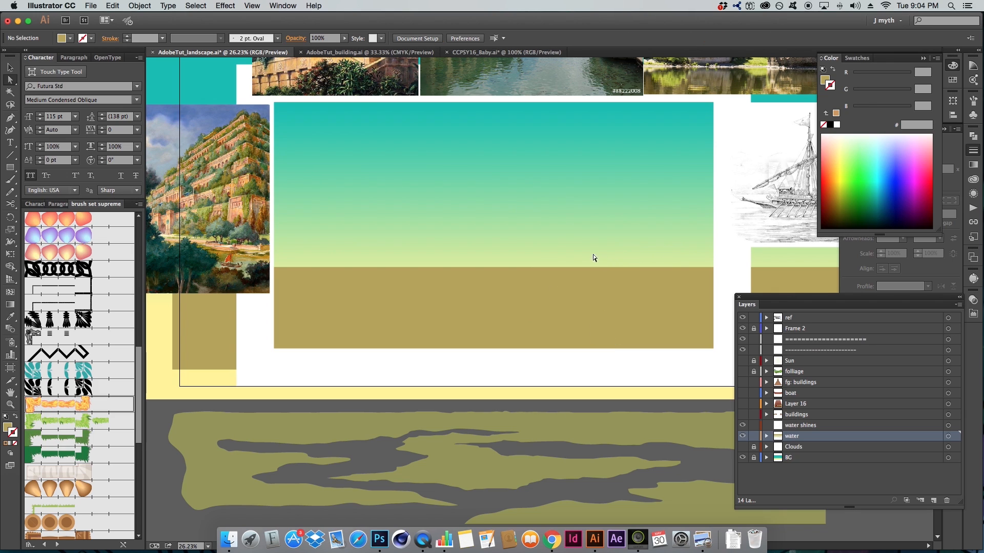
pyautogui.hscroll(3, 603, 215)
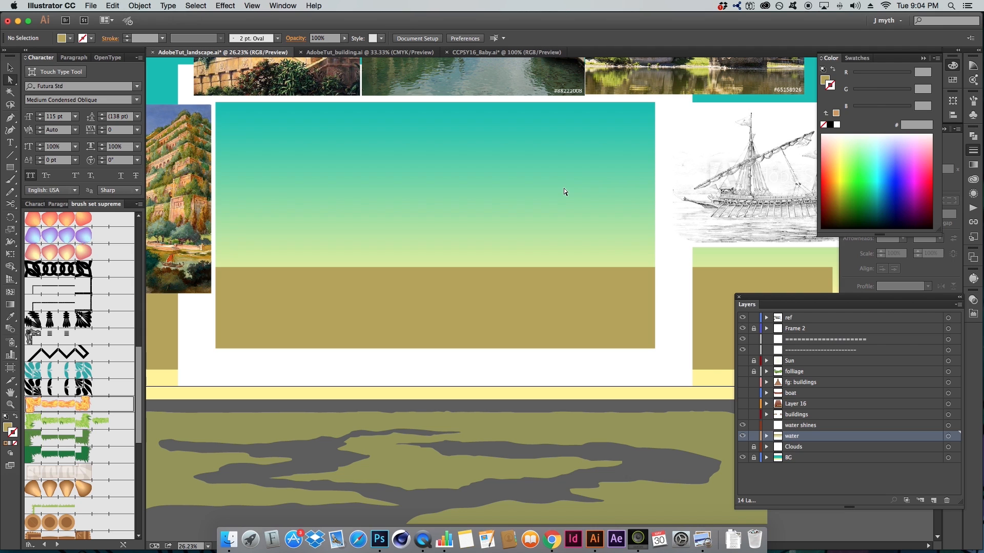
pyautogui.click(534, 203)
pyautogui.press('z')
pyautogui.keyDown('alt'); pyautogui.click(573, 222); pyautogui.keyUp('alt')
pyautogui.moveTo(519, 262); pyautogui.dragTo(543, 273)
pyautogui.click(976, 167)
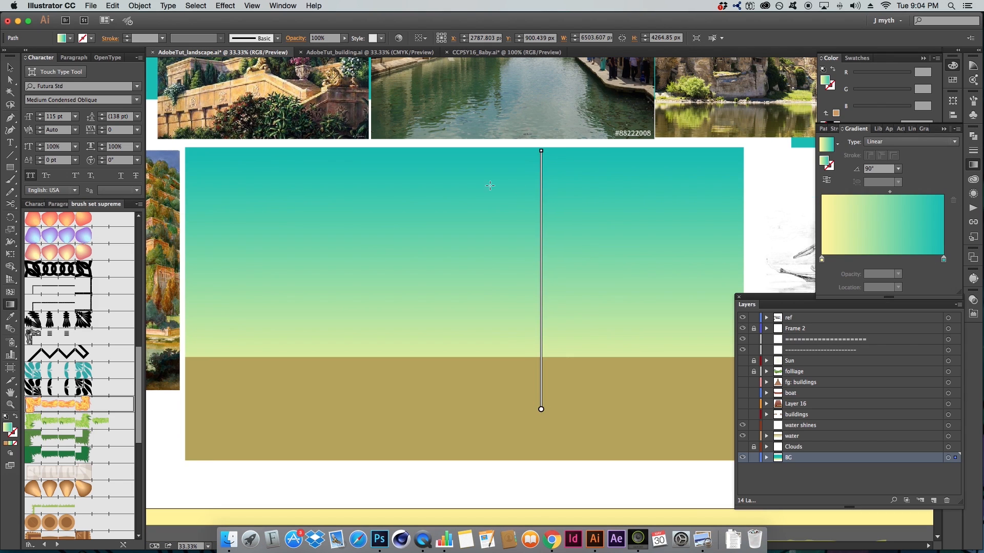
pyautogui.press('v')
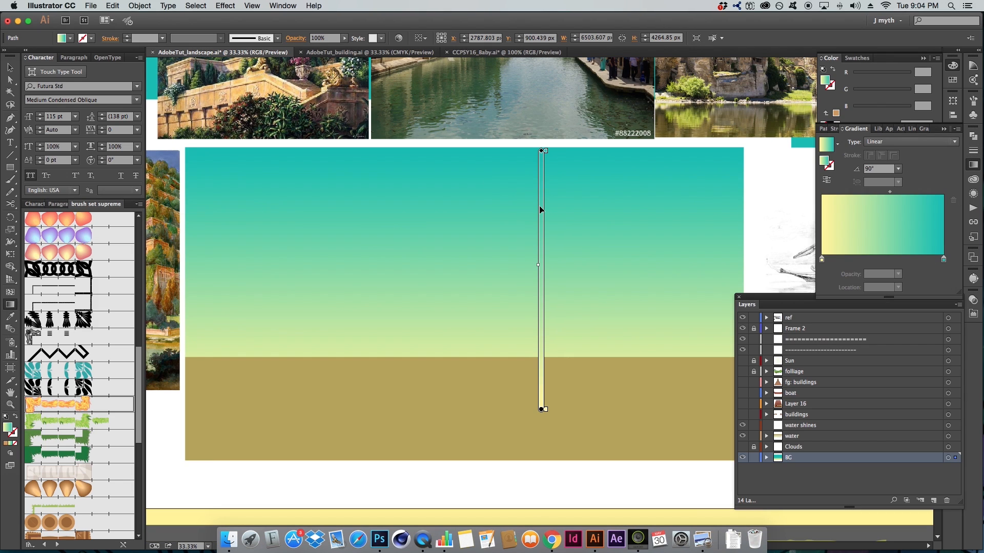
pyautogui.moveTo(540, 206); pyautogui.dragTo(513, 206)
pyautogui.scroll(-1, 558, 292)
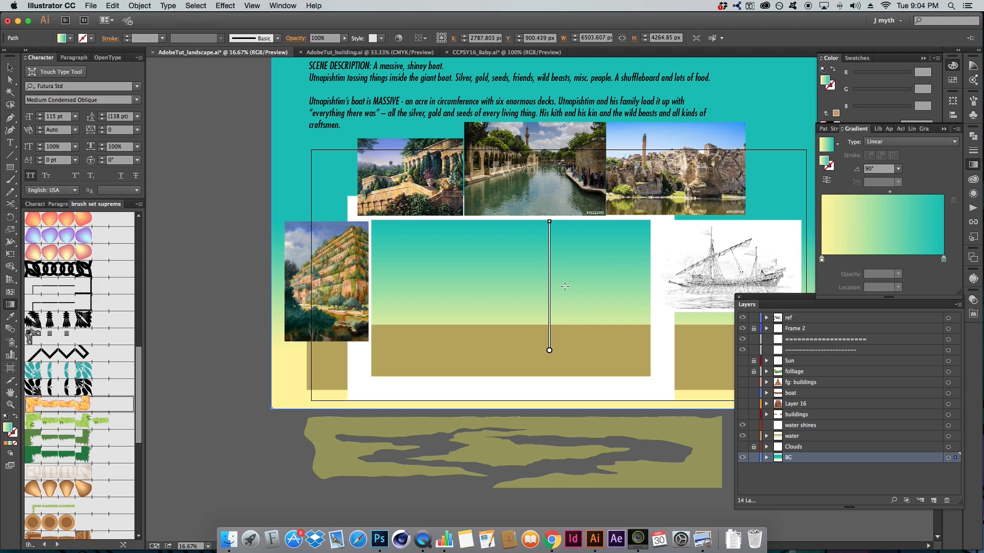
pyautogui.press('a')
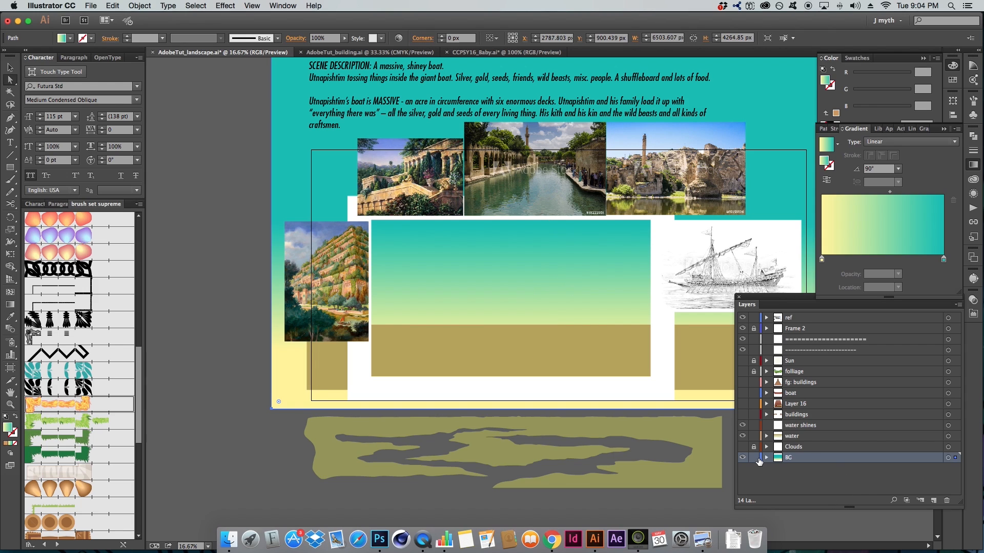
pyautogui.click(336, 414)
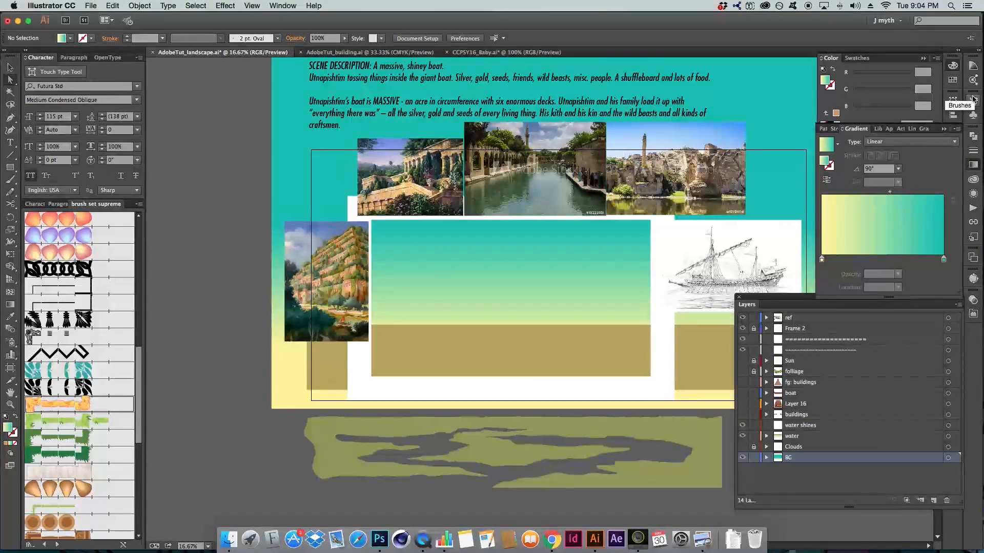
pyautogui.click(972, 98)
pyautogui.click(973, 98)
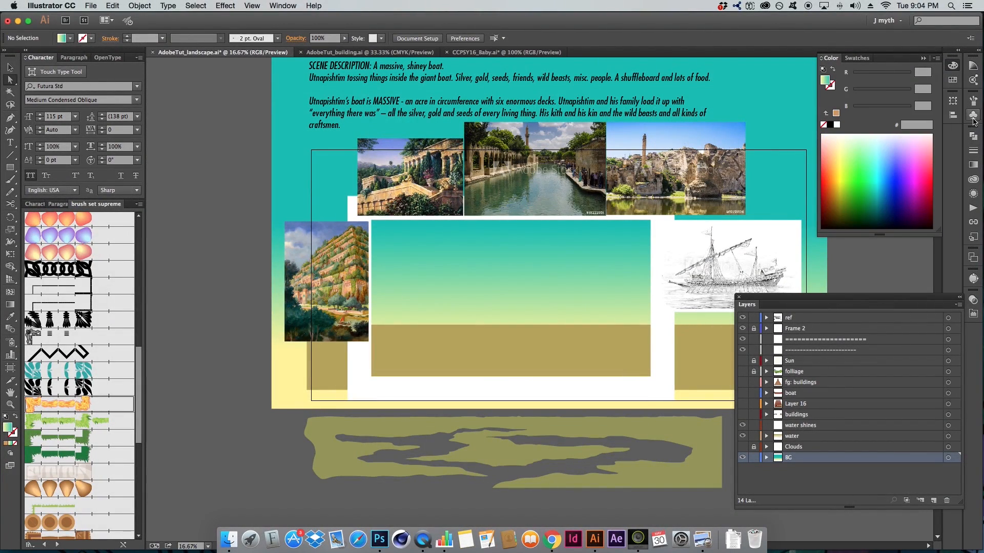
# - Show the Crash Course library beside the artwork and lock the BG layer
pyautogui.click(973, 178)
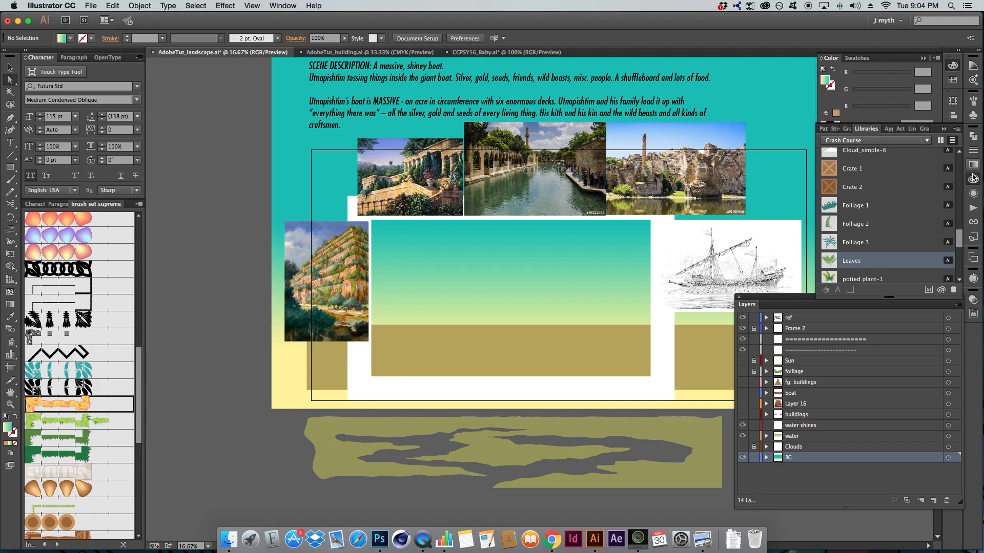
pyautogui.click(281, 5)
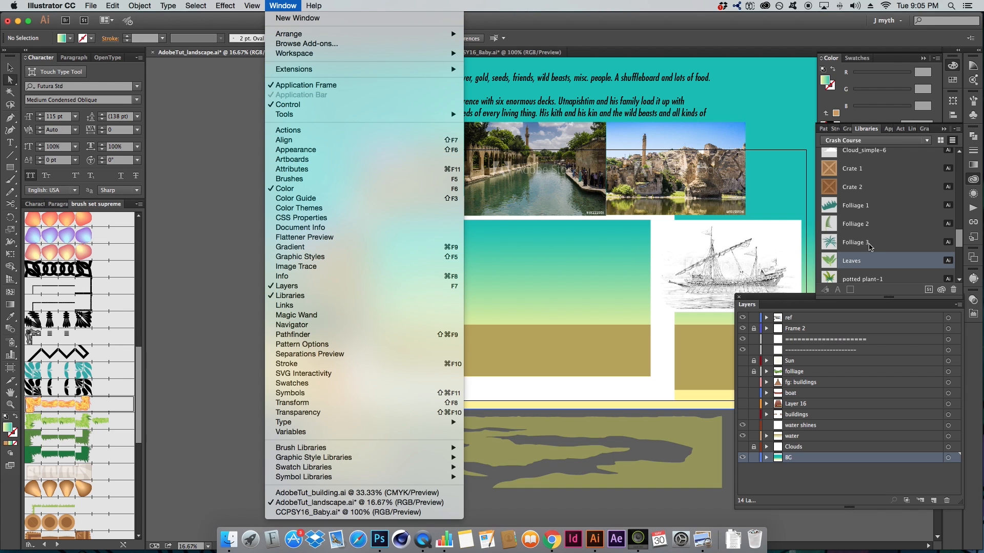
pyautogui.click(889, 232)
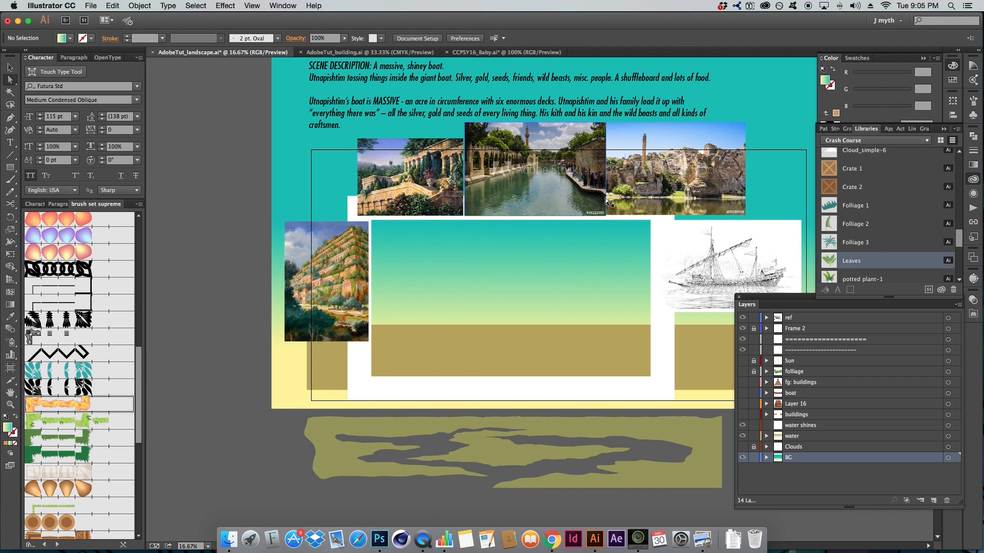
pyautogui.hscroll(3, 605, 198)
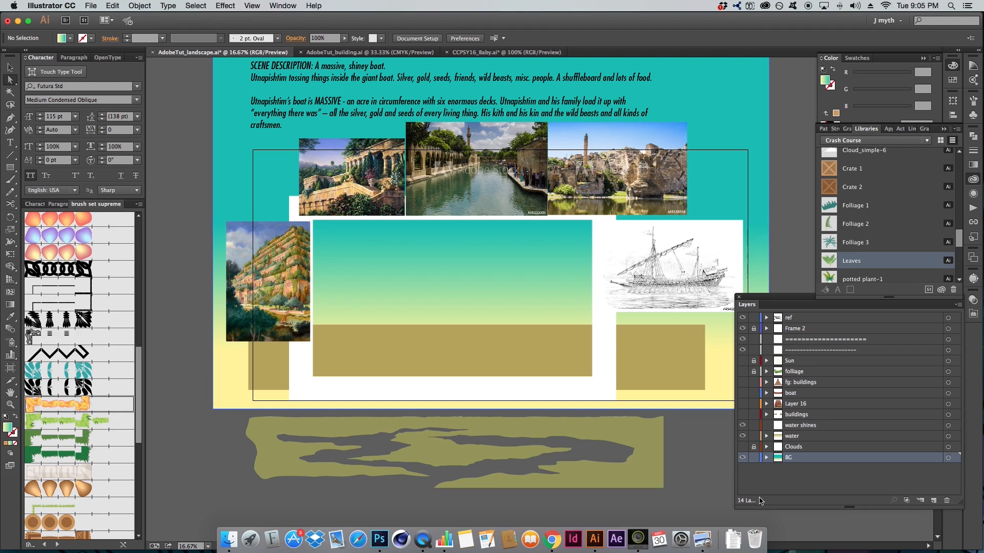
pyautogui.click(753, 457)
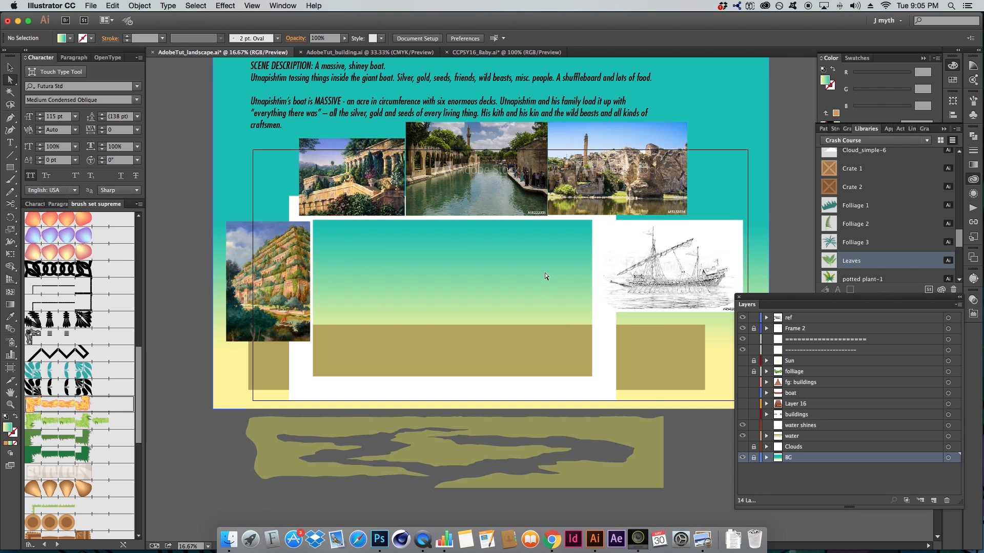
# - Browse the Crash Course library to review its building, cloud, crate, foliage and tree assets
pyautogui.press('z')
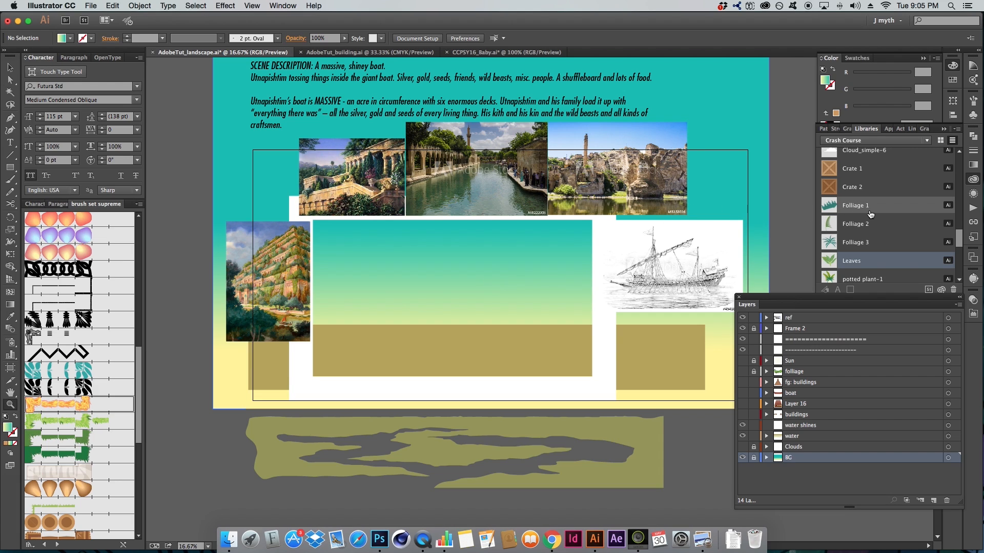
pyautogui.scroll(1, 870, 214)
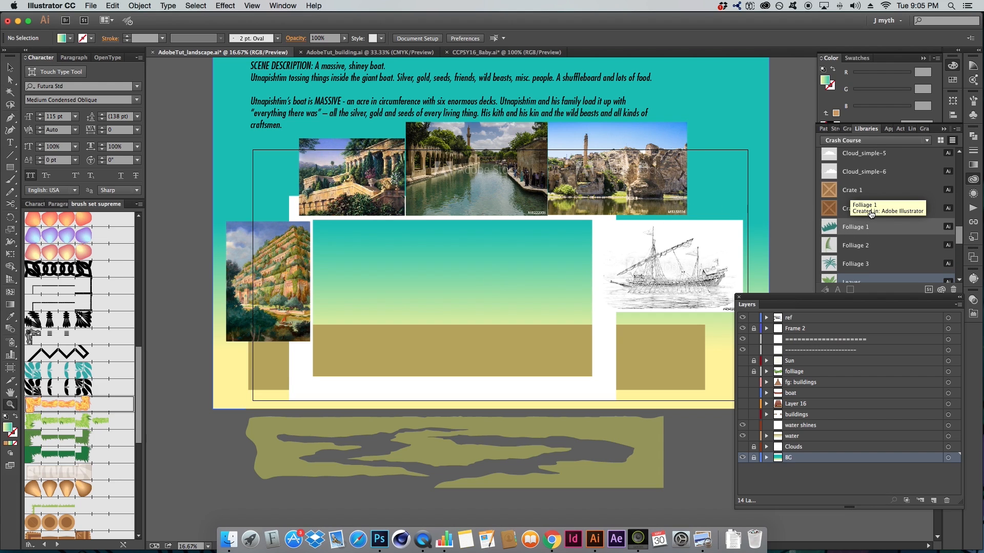
pyautogui.scroll(-10, 871, 215)
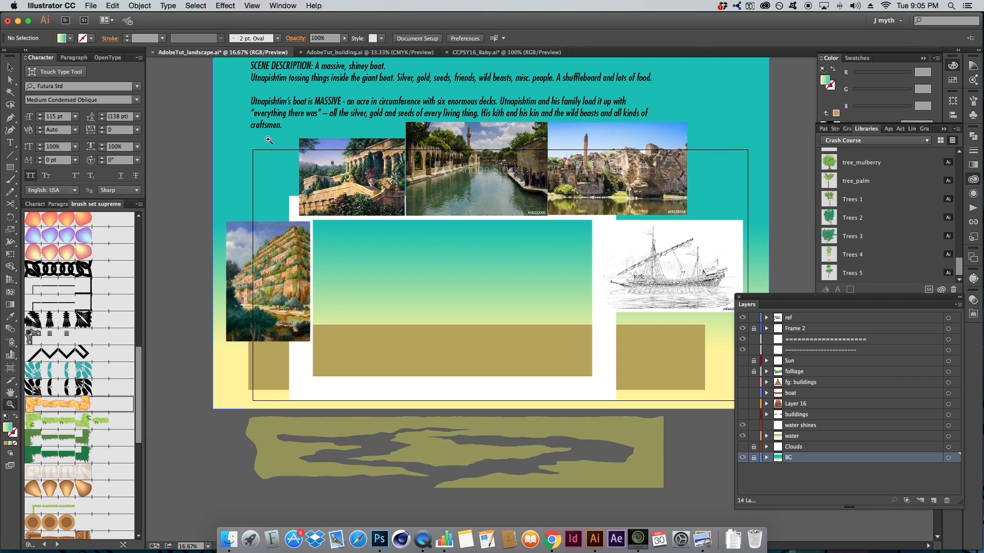
pyautogui.moveTo(261, 131); pyautogui.dragTo(549, 337)
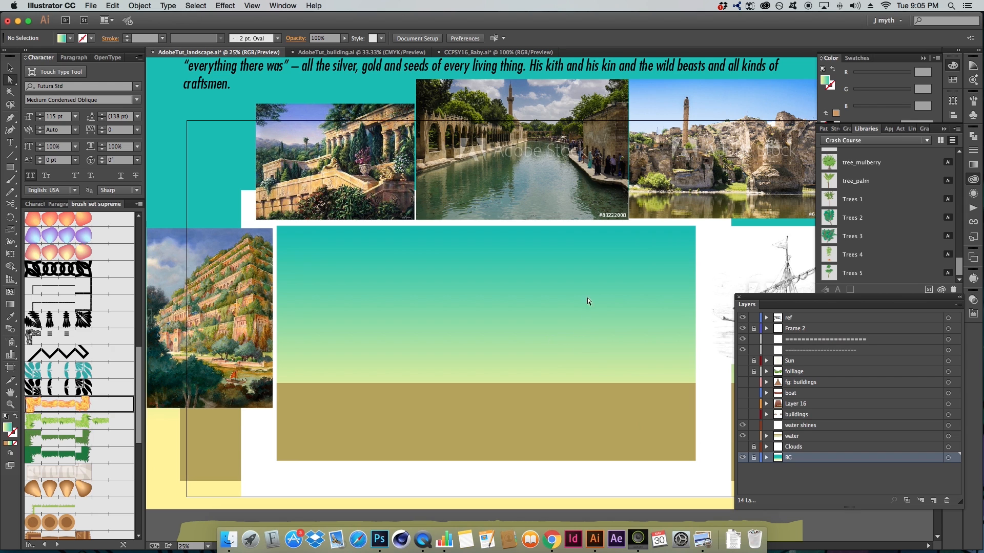
pyautogui.press('z')
pyautogui.moveTo(505, 274)
pyautogui.mouseDown()
pyautogui.moveTo(527, 231)
pyautogui.moveTo(498, 265)
pyautogui.mouseUp()
pyautogui.scroll(8, 851, 235)
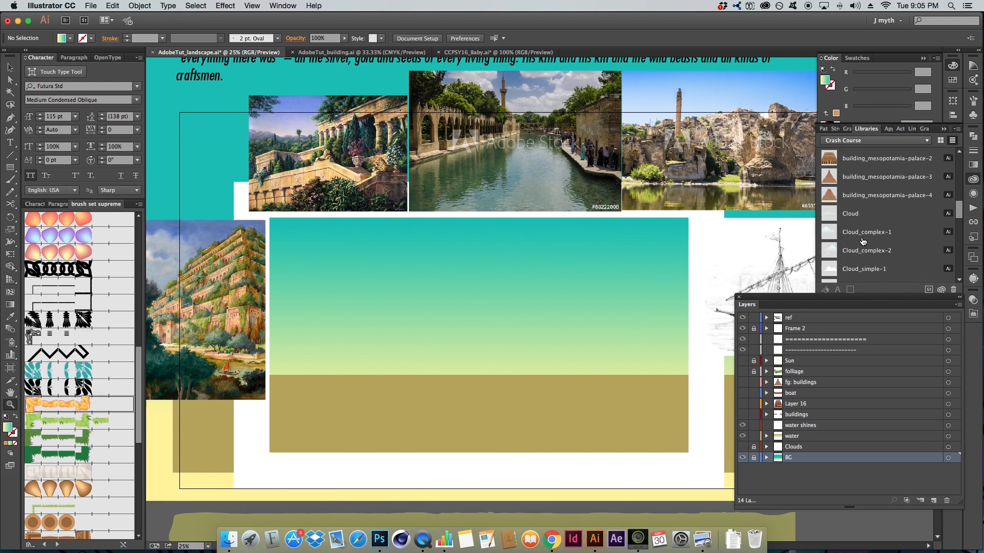
pyautogui.scroll(-3, 862, 242)
pyautogui.scroll(-3, 862, 241)
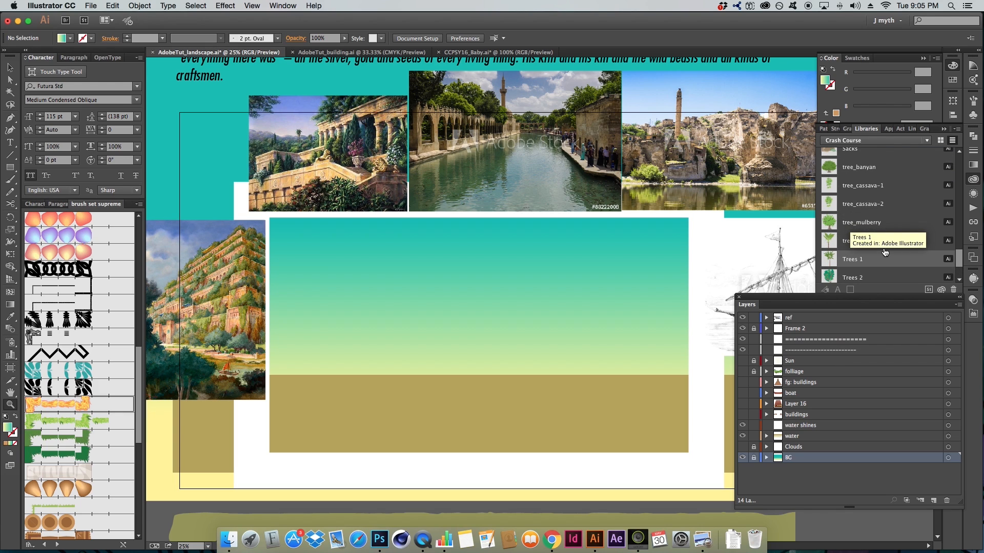
pyautogui.scroll(10, 880, 236)
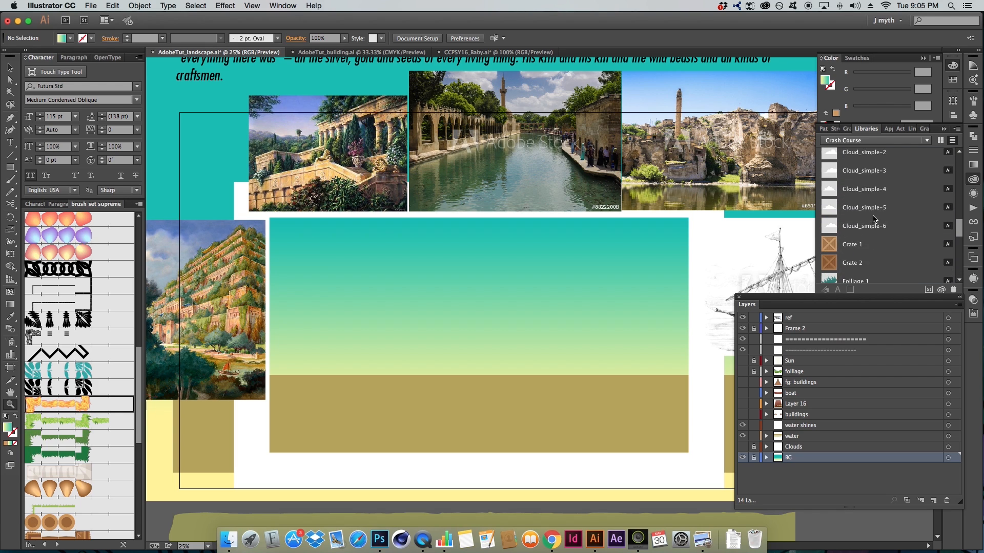
pyautogui.scroll(-10, 875, 219)
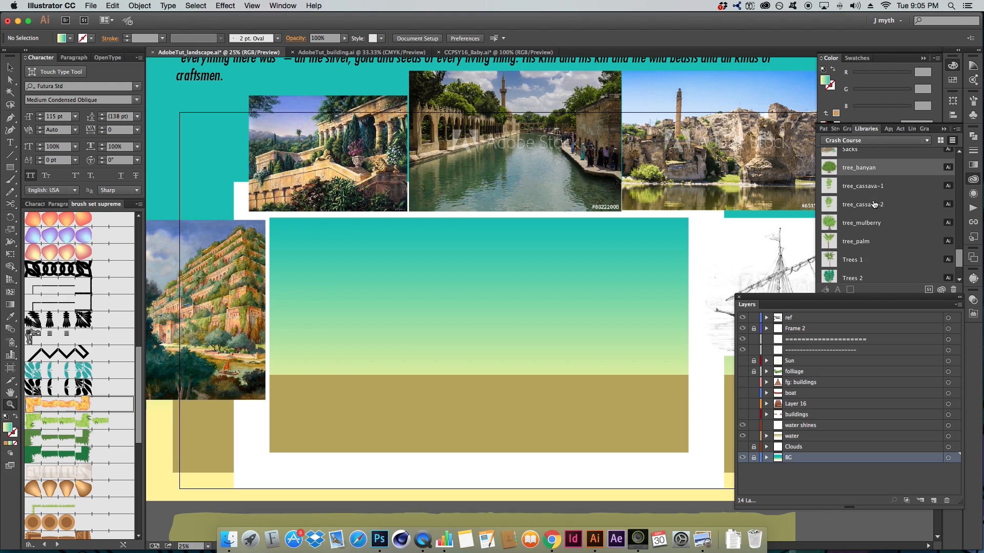
pyautogui.scroll(-3, 875, 204)
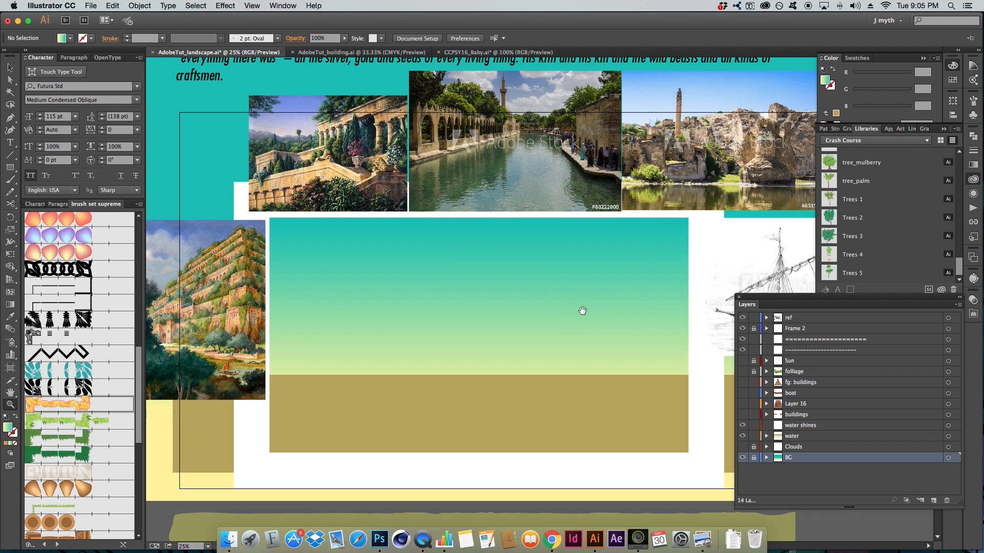
pyautogui.scroll(-2, 582, 310)
pyautogui.hscroll(-1, 582, 309)
pyautogui.scroll(2, 594, 287)
pyautogui.hscroll(2, 594, 287)
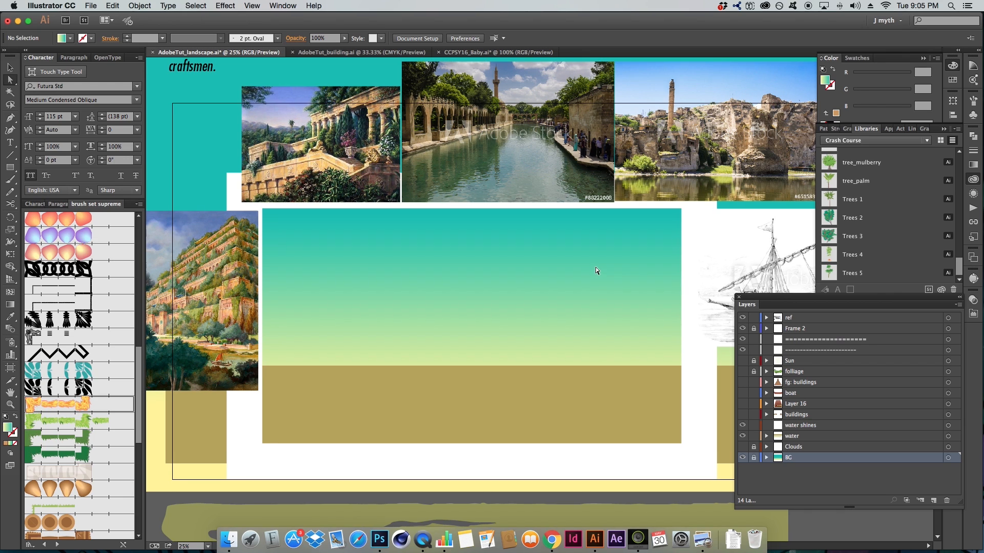
pyautogui.scroll(-2, 596, 270)
pyautogui.hscroll(1, 595, 269)
pyautogui.scroll(2, 596, 267)
pyautogui.hscroll(-2, 596, 267)
pyautogui.scroll(-2, 595, 266)
pyautogui.hscroll(2, 596, 267)
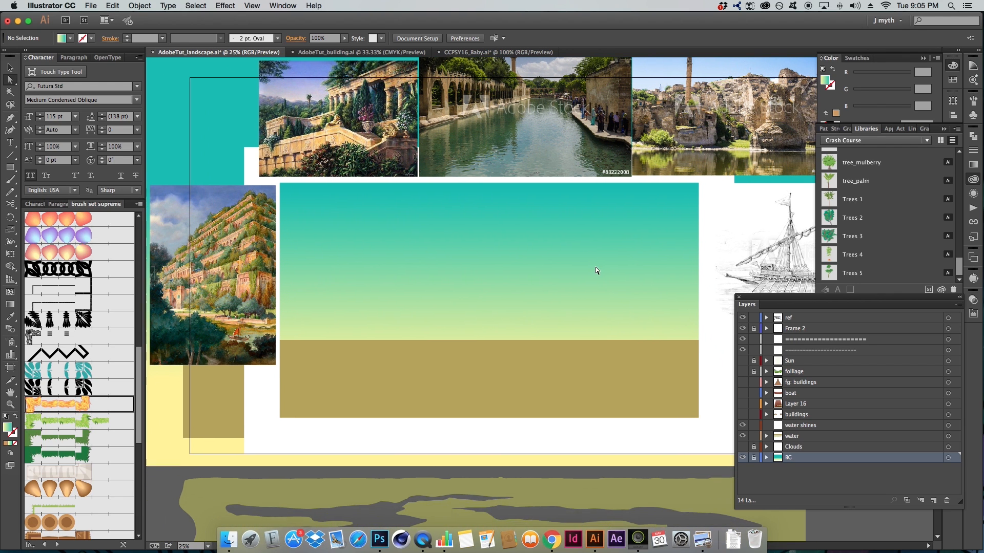
# - Create a new layer named folliage directly above the water layer
pyautogui.scroll(5, 848, 215)
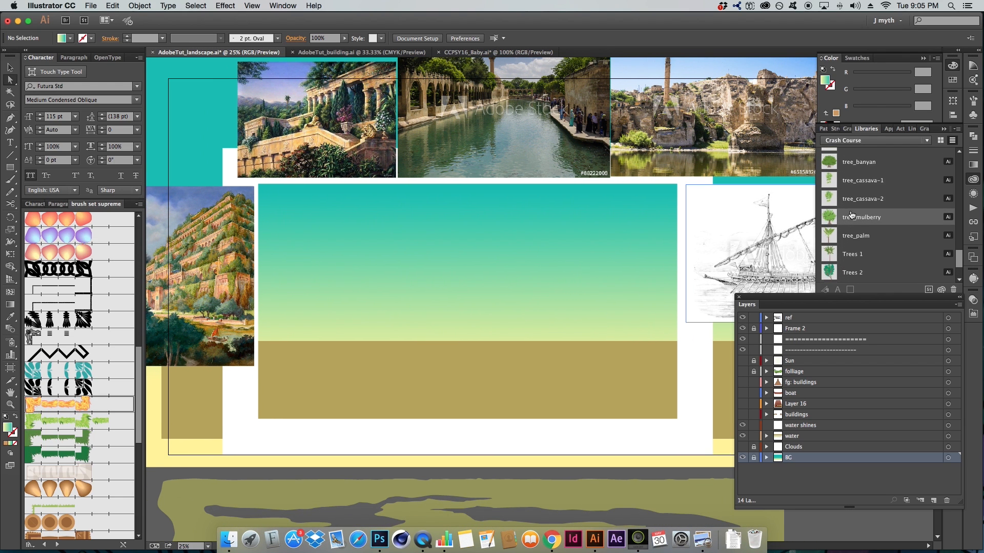
pyautogui.scroll(2, 850, 216)
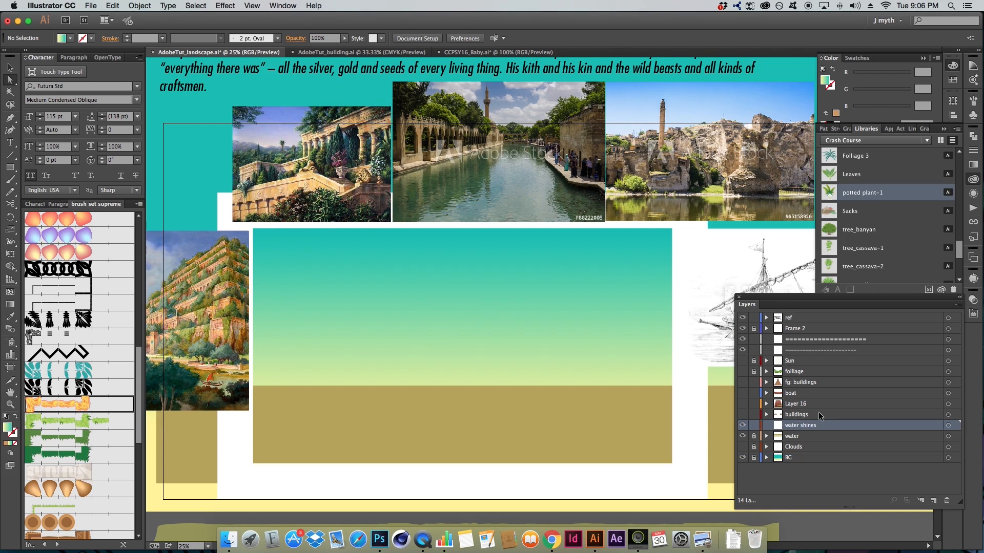
pyautogui.press('super+alt+l')
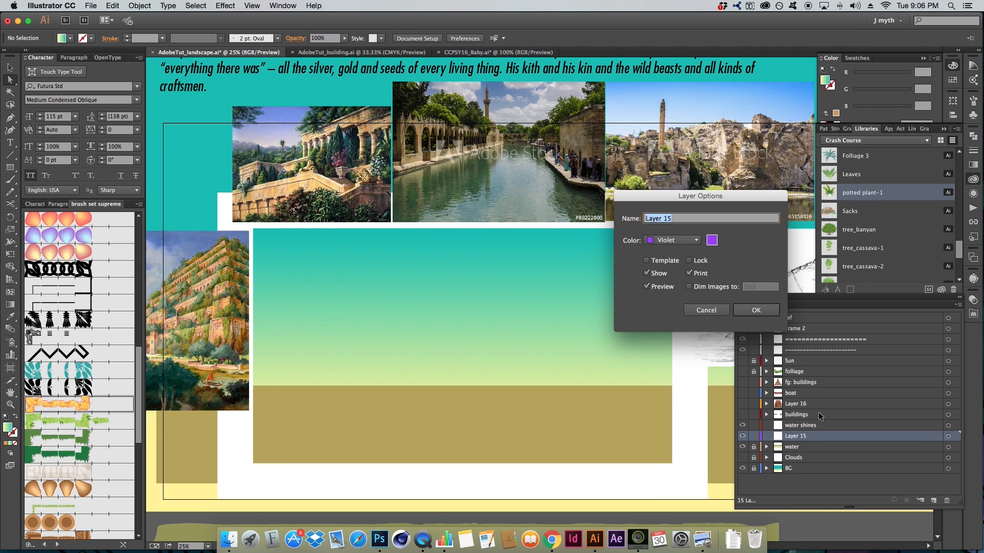
pyautogui.write('folliage')
pyautogui.press('Return')
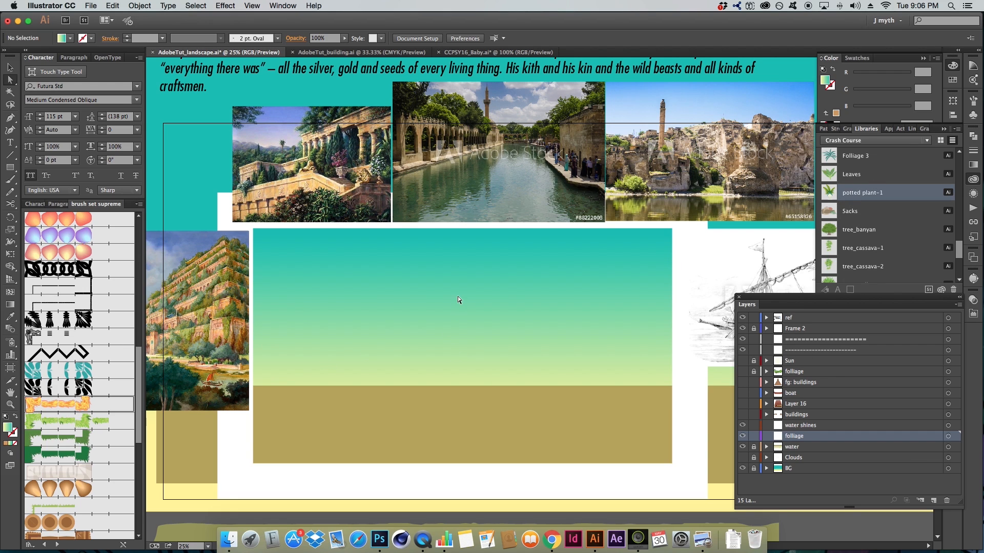
# - Place the potted plant-1 library asset on the right half of the scene, about 909 px wide and 1179 px high
pyautogui.hscroll(-1, 459, 294)
pyautogui.hscroll(4, 579, 310)
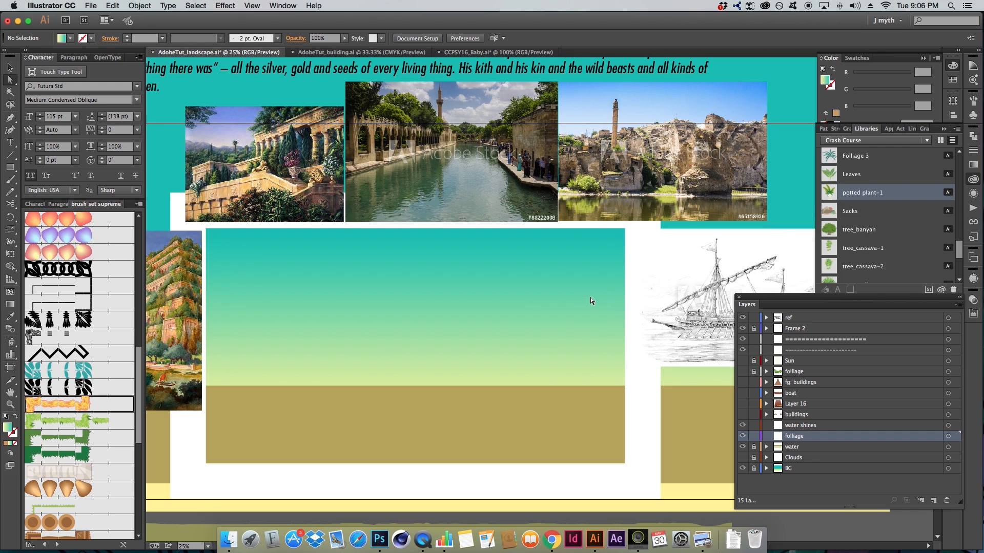
pyautogui.hscroll(-4, 590, 301)
pyautogui.moveTo(879, 193); pyautogui.dragTo(552, 328)
pyautogui.moveTo(588, 284); pyautogui.dragTo(617, 256)
pyautogui.press('a')
pyautogui.moveTo(575, 315); pyautogui.dragTo(599, 239)
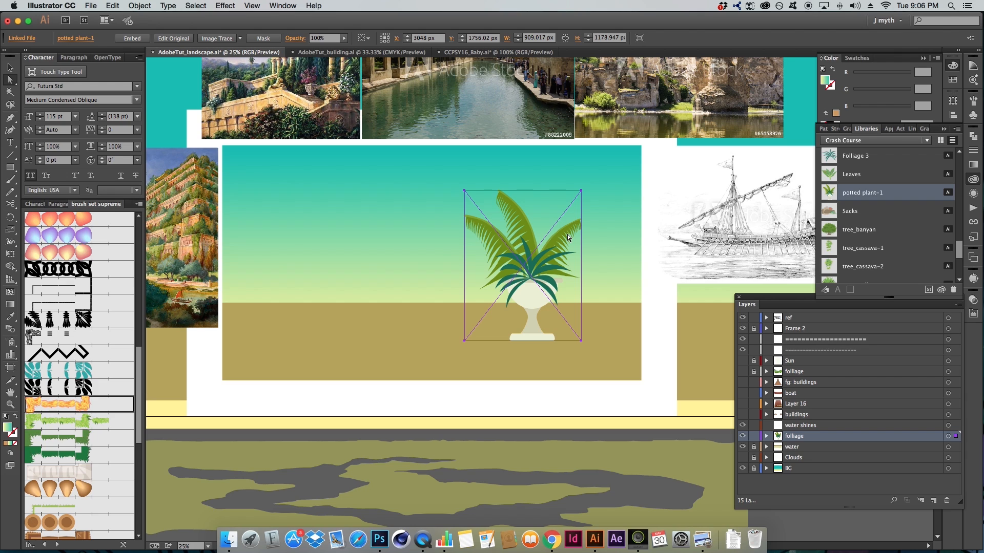
# - Move the potted plant to the scene's lower-right corner and rotate it counterclockwise so its leaves lean inward and the pot falls outside the scene
pyautogui.scroll(2, 567, 235)
pyautogui.hscroll(-2, 567, 235)
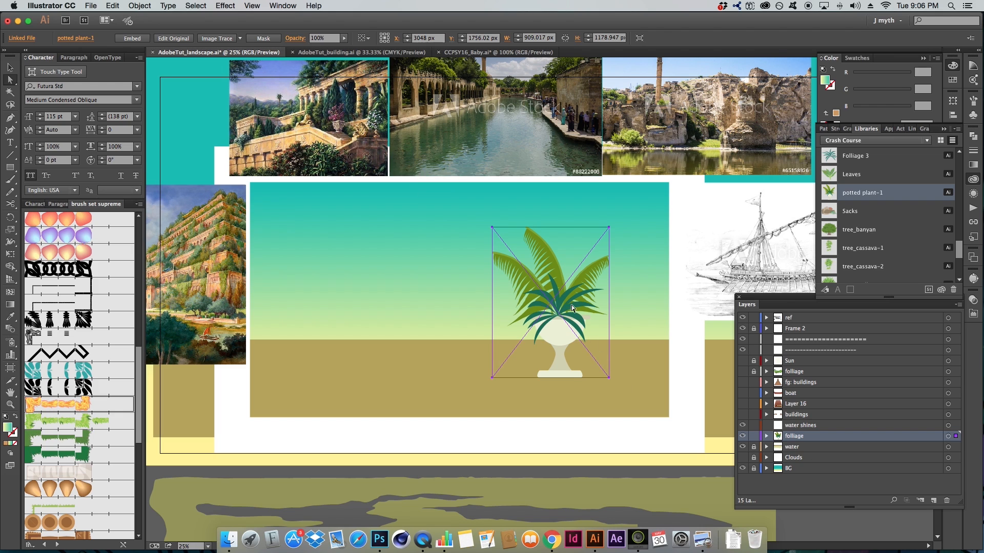
pyautogui.moveTo(571, 305); pyautogui.dragTo(651, 402)
pyautogui.press('r')
pyautogui.press('a')
pyautogui.click(609, 308)
pyautogui.click(657, 383)
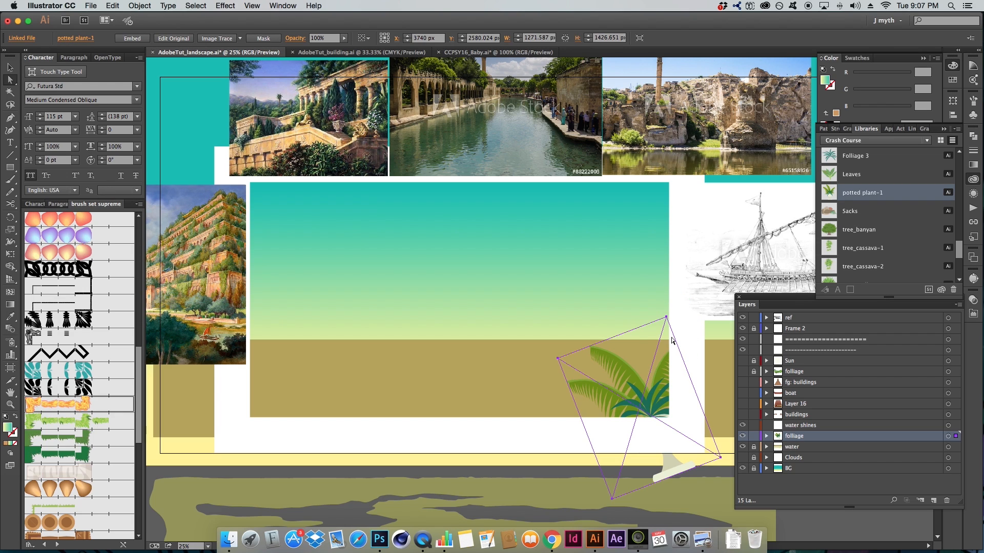
pyautogui.press('r')
pyautogui.moveTo(675, 326); pyautogui.dragTo(658, 310)
pyautogui.press('super+z')
# - Try reflecting the plant itself across a vertical axis through the scene's center, and undo the reflection
pyautogui.press('a')
pyautogui.press('r')
pyautogui.keyDown('alt'); pyautogui.click(464, 389); pyautogui.keyUp('alt')
pyautogui.click(752, 350)
pyautogui.keyDown('alt'); pyautogui.click(458, 372); pyautogui.keyUp('alt')
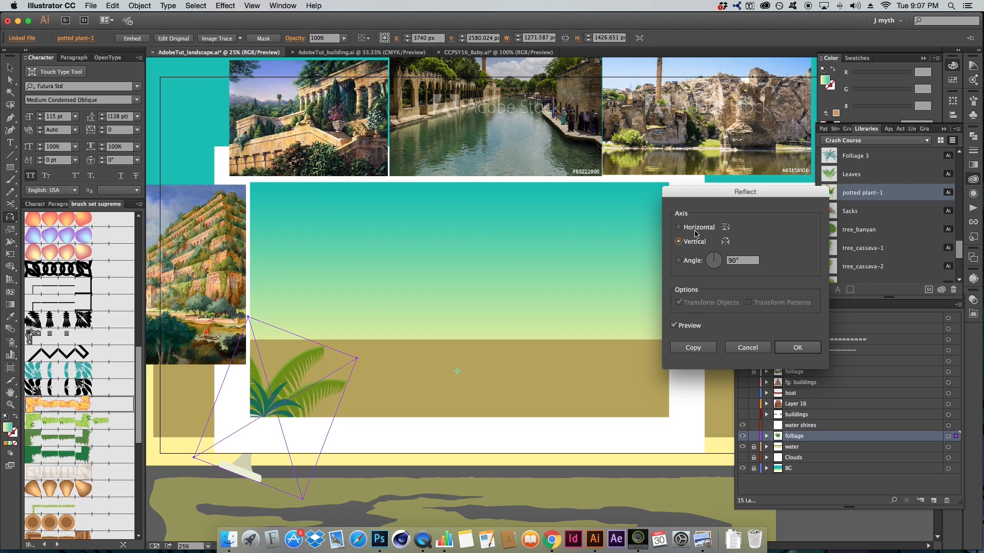
pyautogui.moveTo(711, 192); pyautogui.dragTo(553, 201)
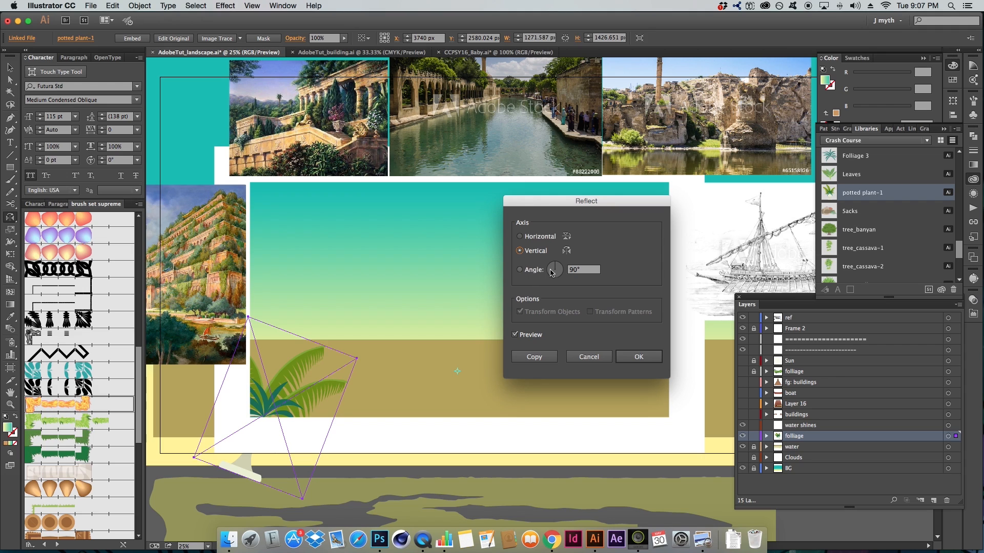
pyautogui.click(638, 357)
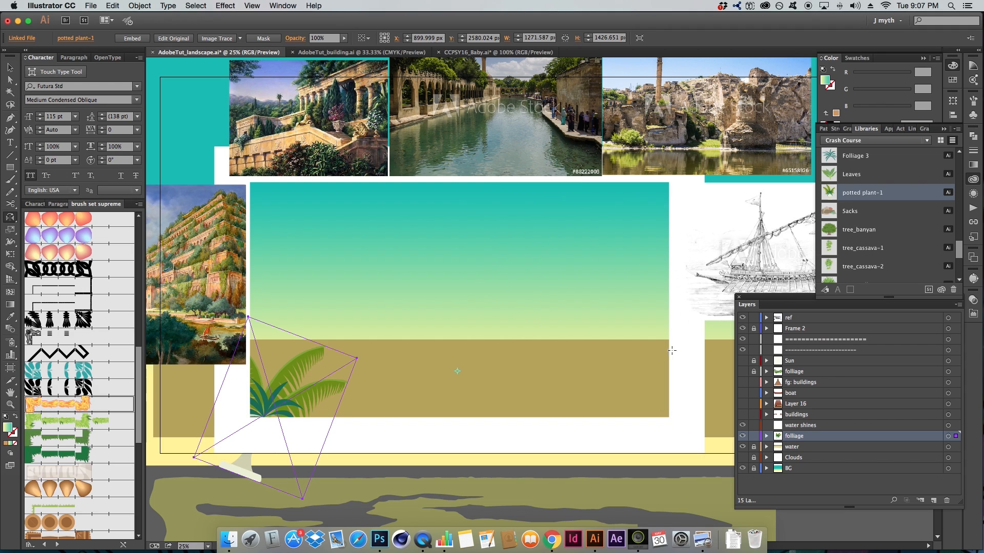
pyautogui.press('cmd+z')
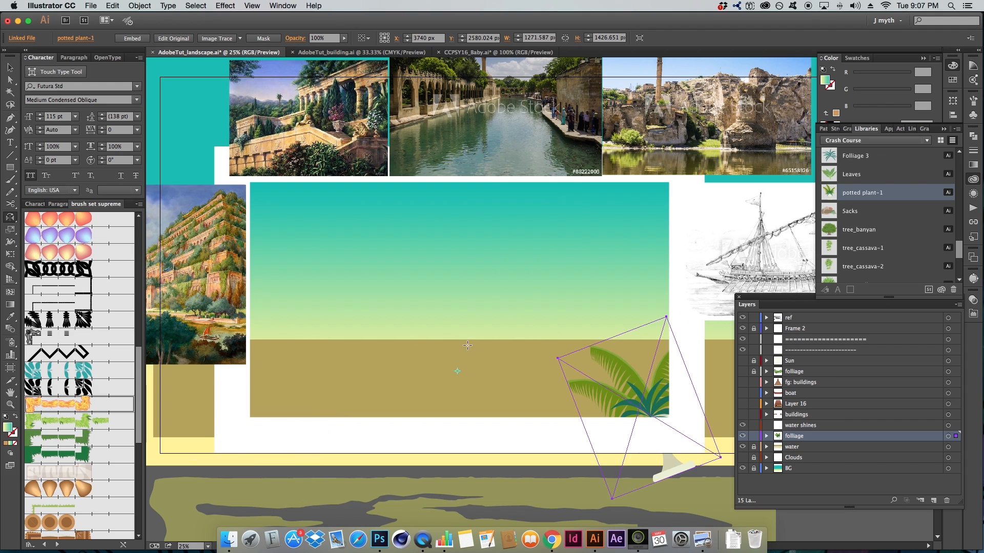
# - Reflect a copy of the plant across a vertical axis at the scene's center to frame the lower-left corner, and deselect it
pyautogui.keyDown('alt'); pyautogui.click(458, 371); pyautogui.keyUp('alt')
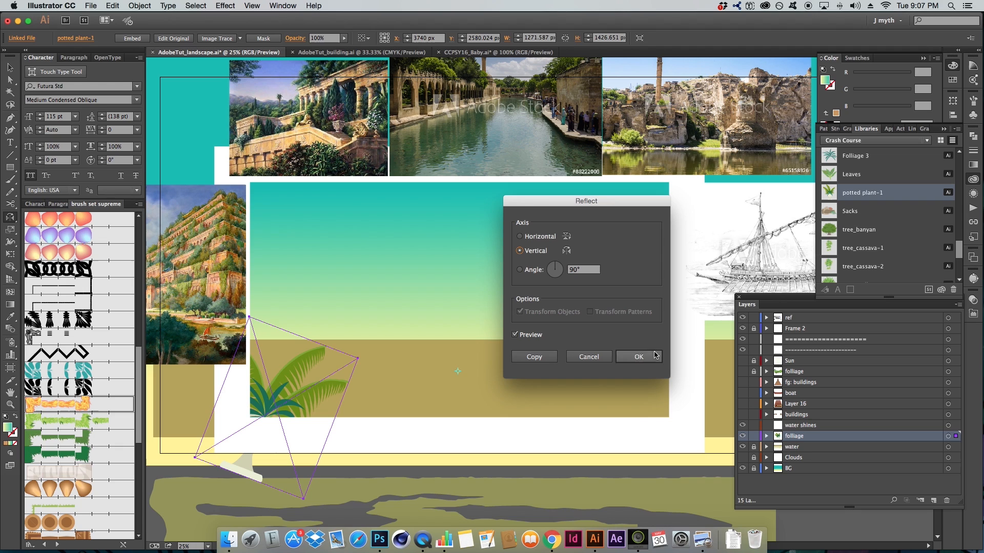
pyautogui.click(542, 358)
pyautogui.press('a')
pyautogui.click(412, 278)
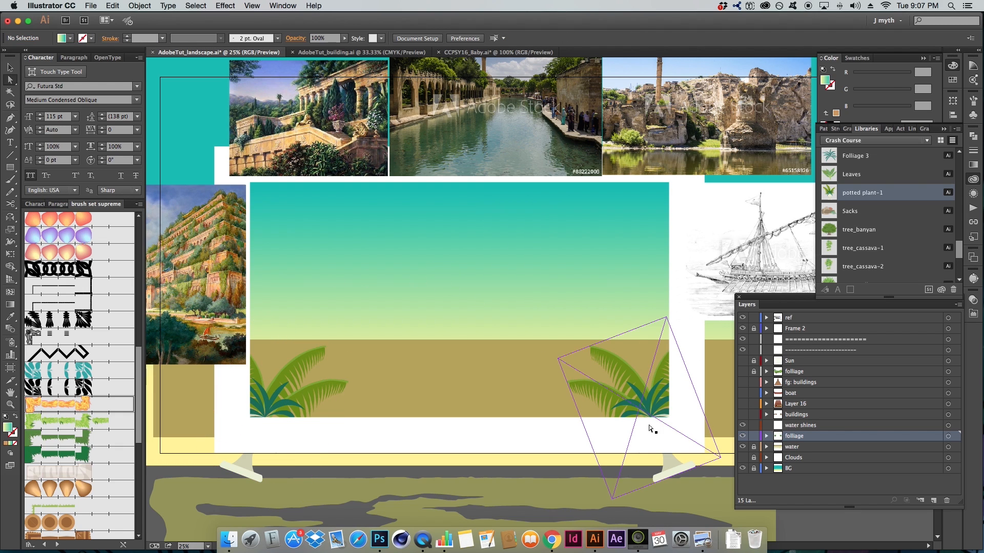
pyautogui.press('v')
pyautogui.press('a')
pyautogui.hotkey('shift', 'b')
pyautogui.press('v')
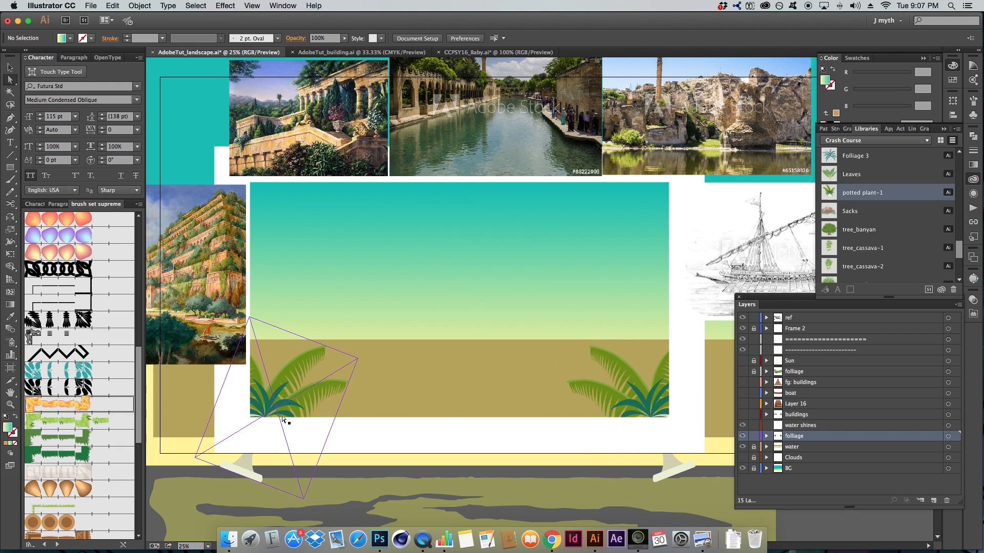
# - Compare the framed scene with the terraced garden painting and the garden staircase reference to judge their foreground foliage
pyautogui.moveTo(476, 260); pyautogui.dragTo(538, 263)
pyautogui.click(248, 332)
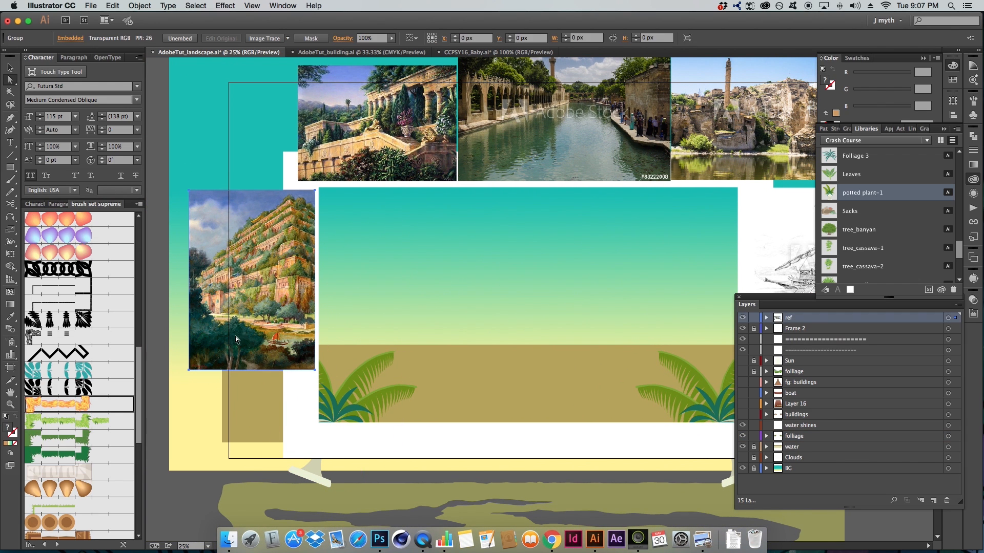
pyautogui.hscroll(5, 464, 296)
pyautogui.scroll(3, 463, 296)
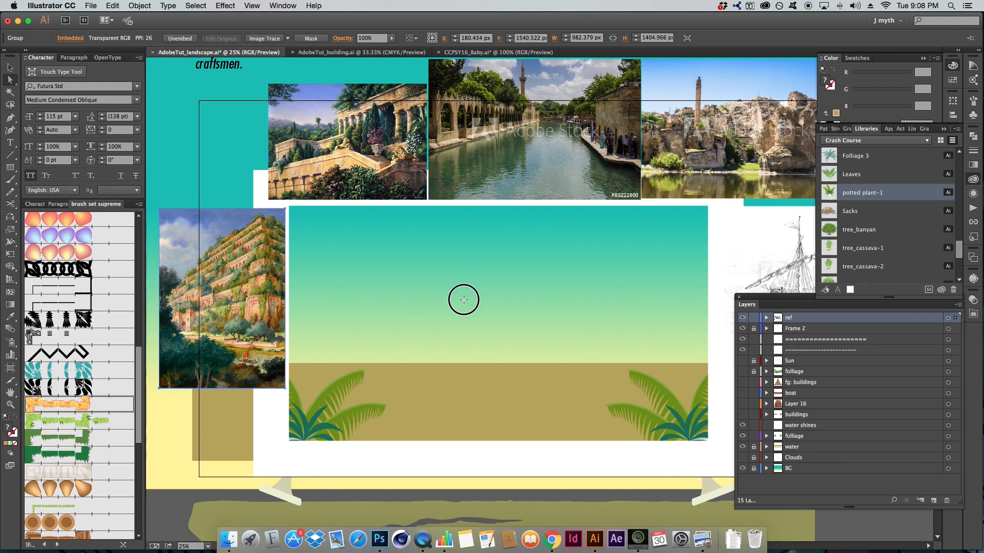
pyautogui.click(315, 213)
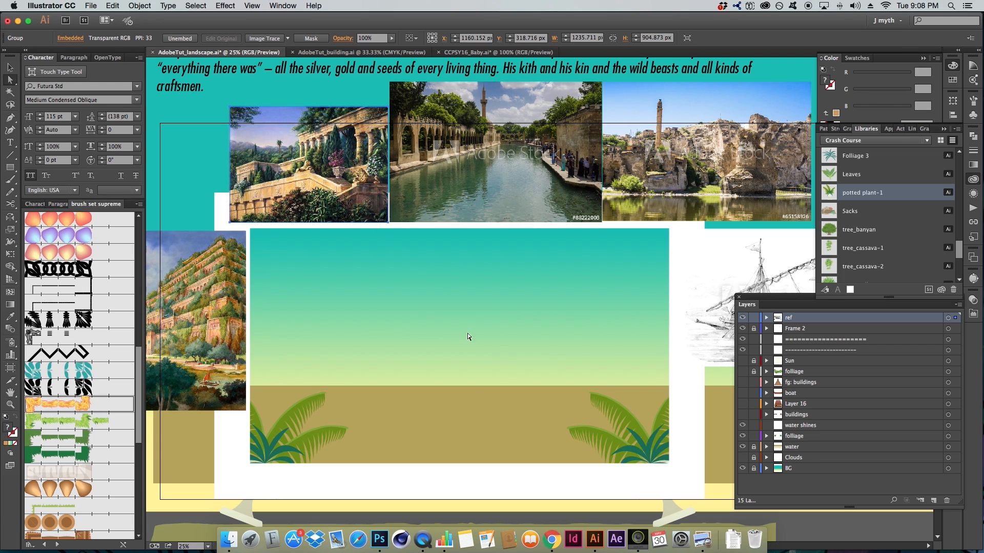
pyautogui.click(503, 351)
pyautogui.scroll(-2, 497, 338)
pyautogui.hscroll(1, 497, 338)
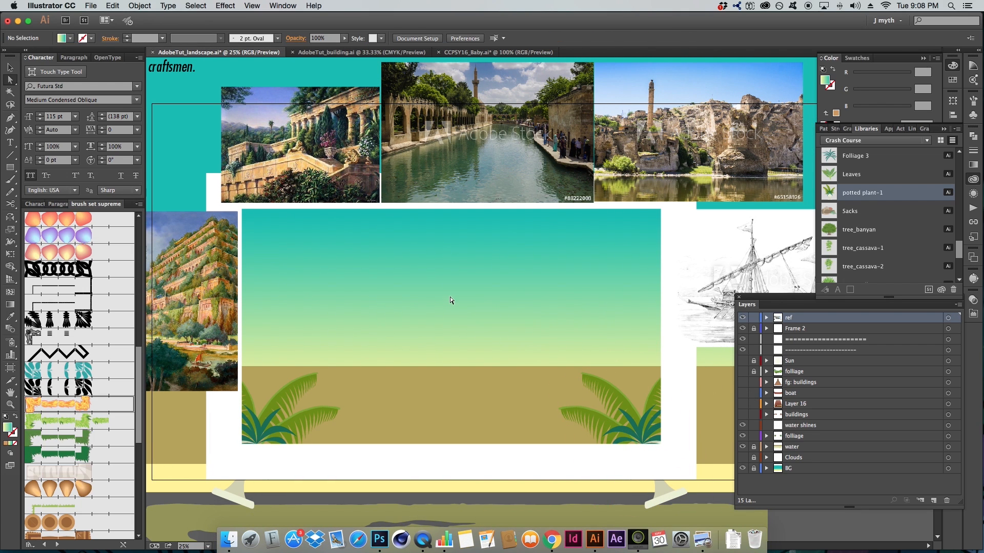
# - Create a new layer named buildings directly below the lower folliage layer
pyautogui.click(814, 439)
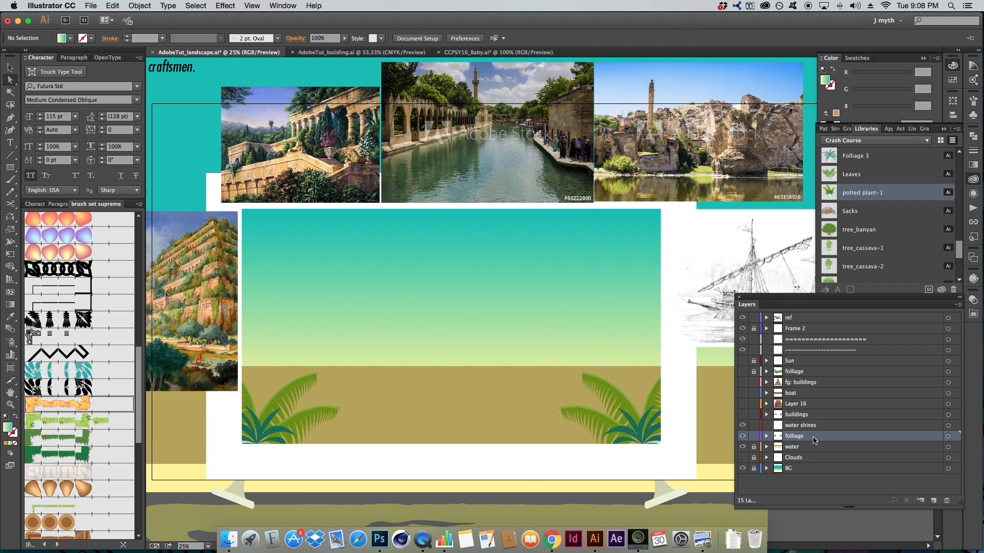
pyautogui.press('super+alt+l')
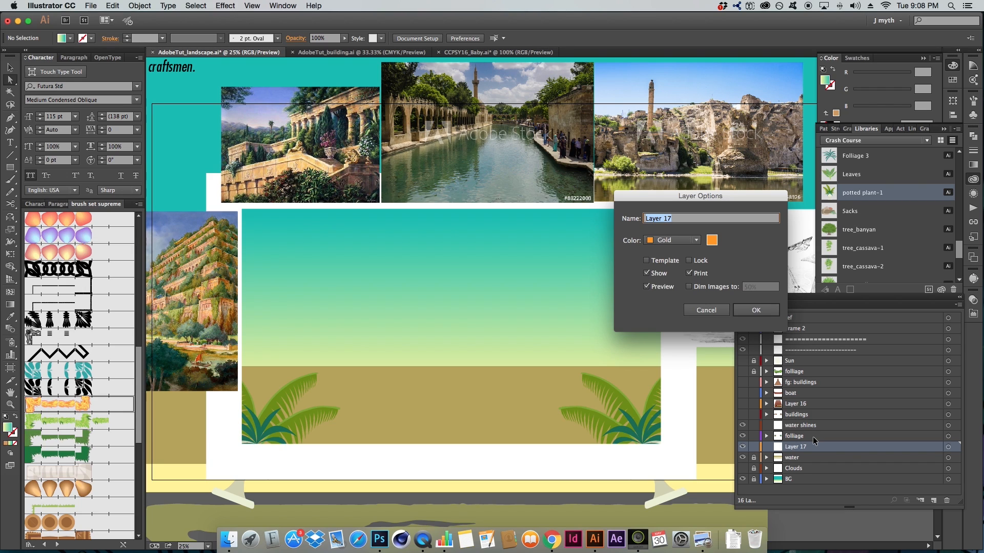
pyautogui.write('buildings')
pyautogui.press('Return')
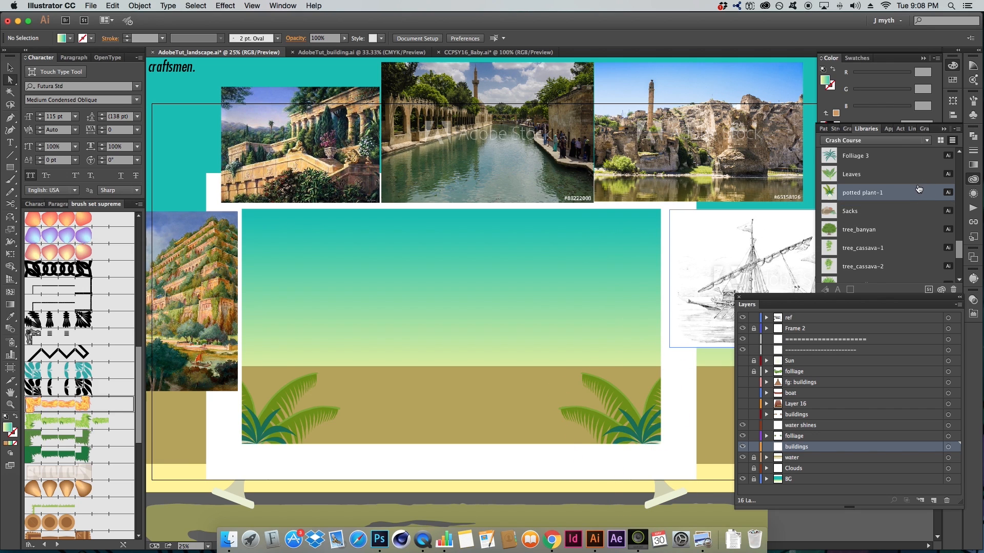
# - Place the building_mesopotamia-palace, palace-2, palace-3 and palace-4 graphics from the library across the scene
pyautogui.scroll(8, 903, 156)
pyautogui.scroll(-8, 902, 157)
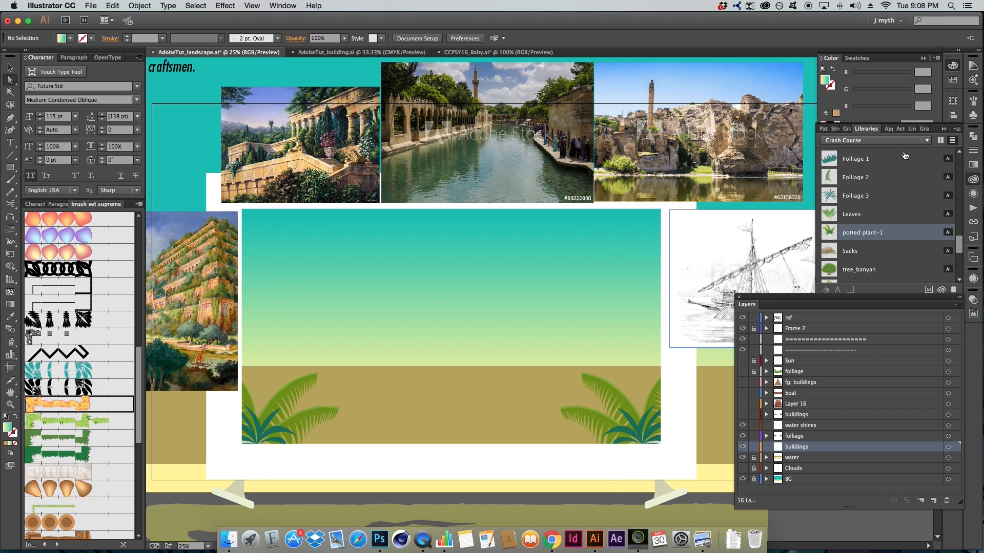
pyautogui.scroll(-2, 879, 221)
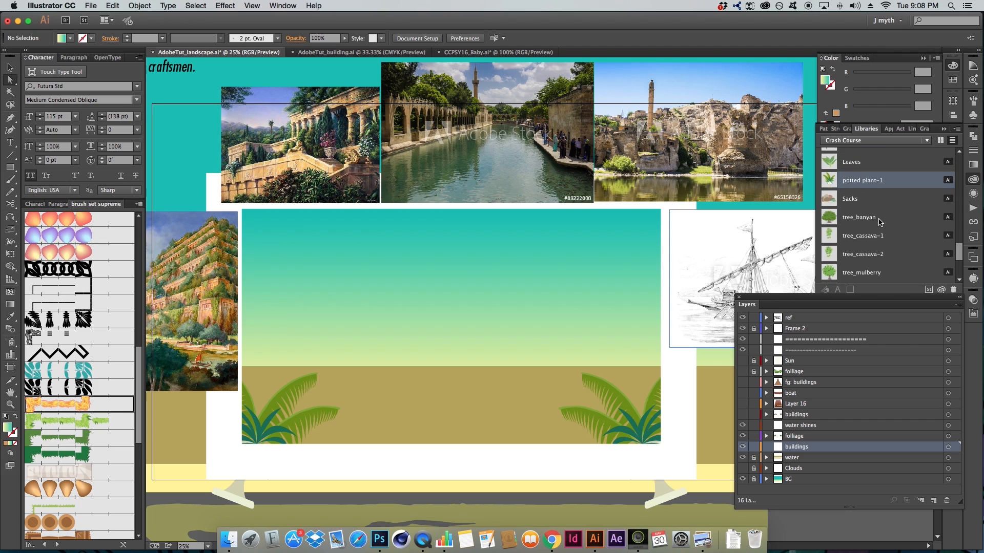
pyautogui.scroll(10, 879, 222)
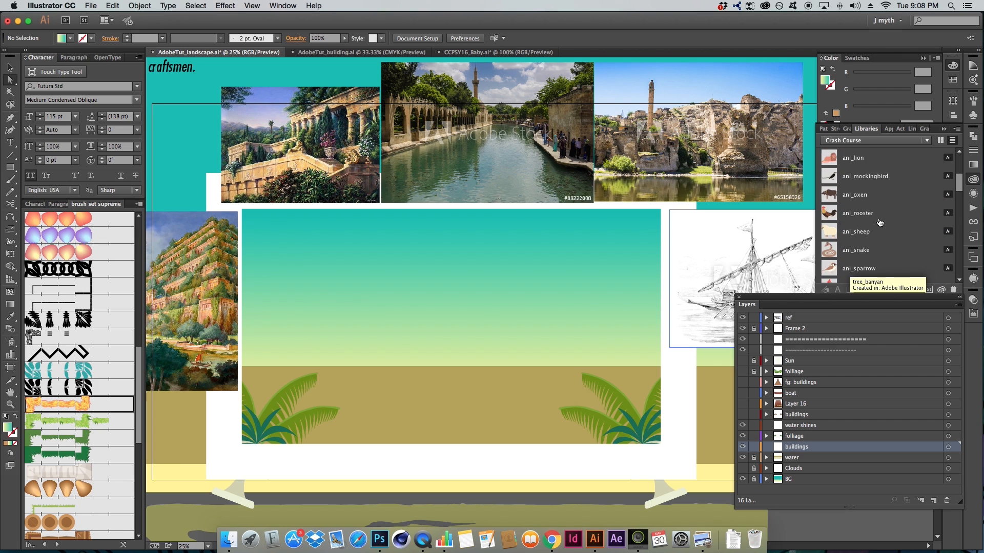
pyautogui.scroll(-6, 880, 222)
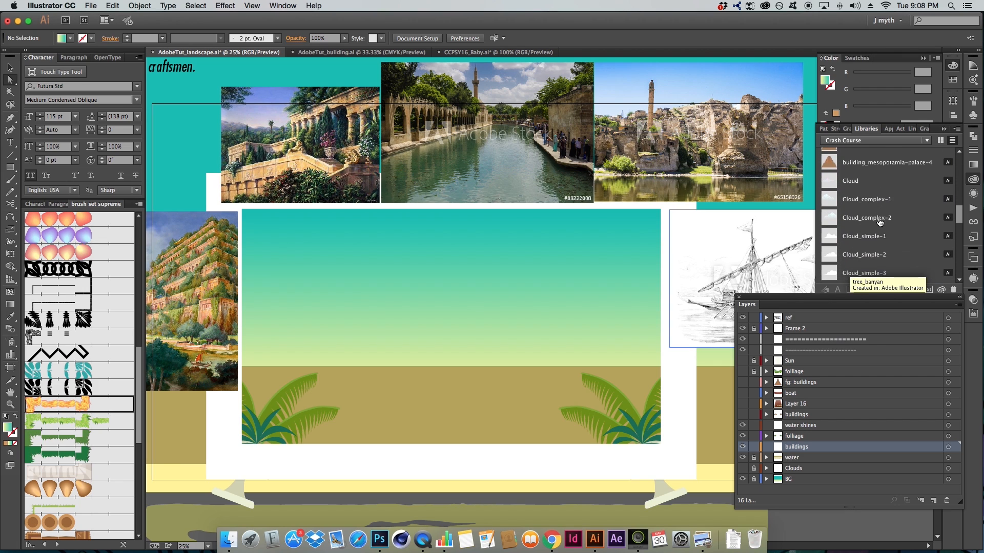
pyautogui.click(880, 222)
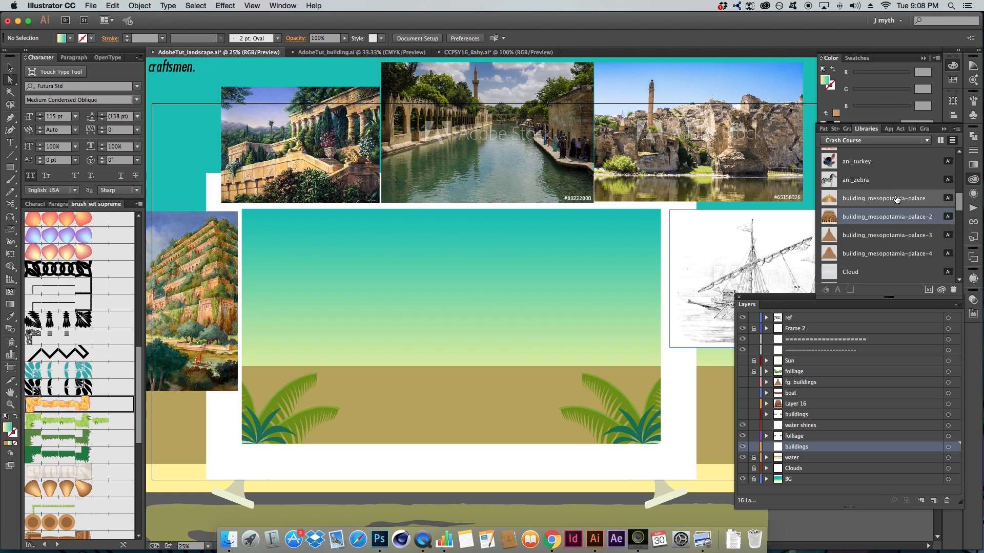
pyautogui.moveTo(903, 204); pyautogui.dragTo(455, 287)
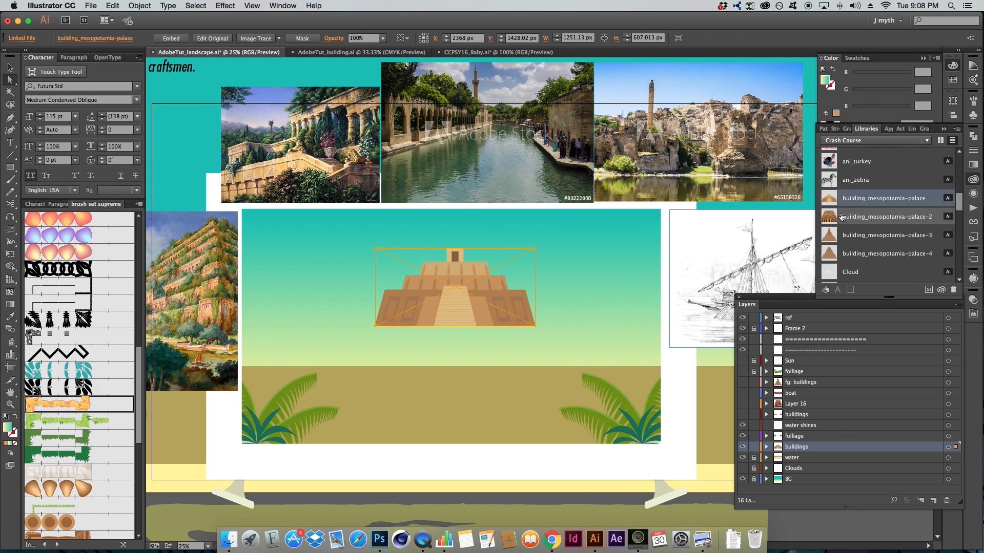
pyautogui.moveTo(877, 216); pyautogui.dragTo(600, 297)
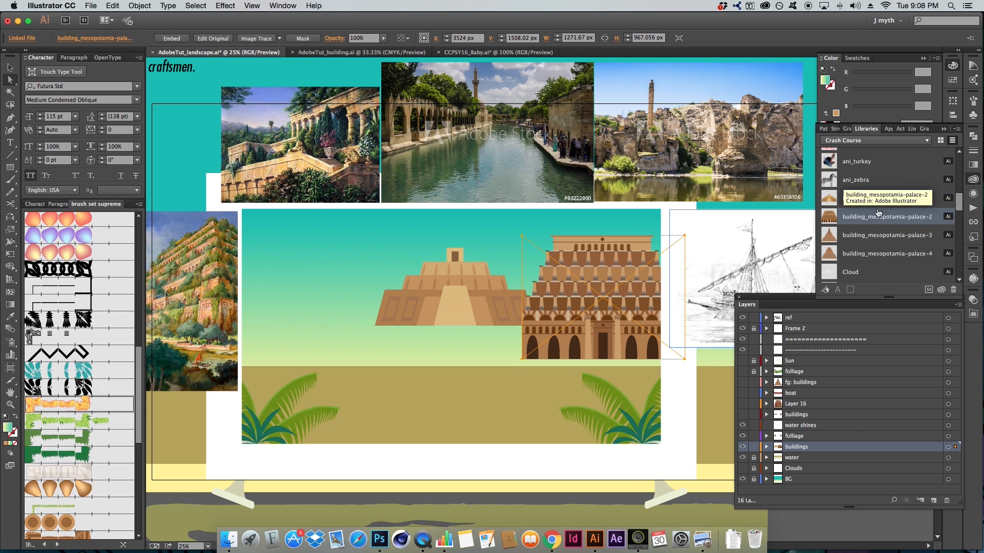
pyautogui.moveTo(893, 241); pyautogui.dragTo(331, 305)
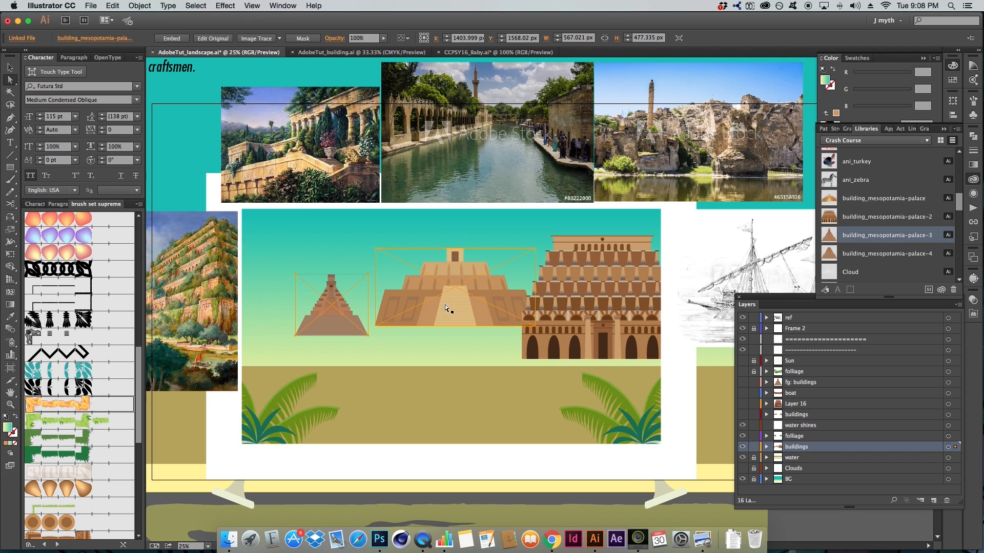
pyautogui.moveTo(870, 254); pyautogui.dragTo(566, 353)
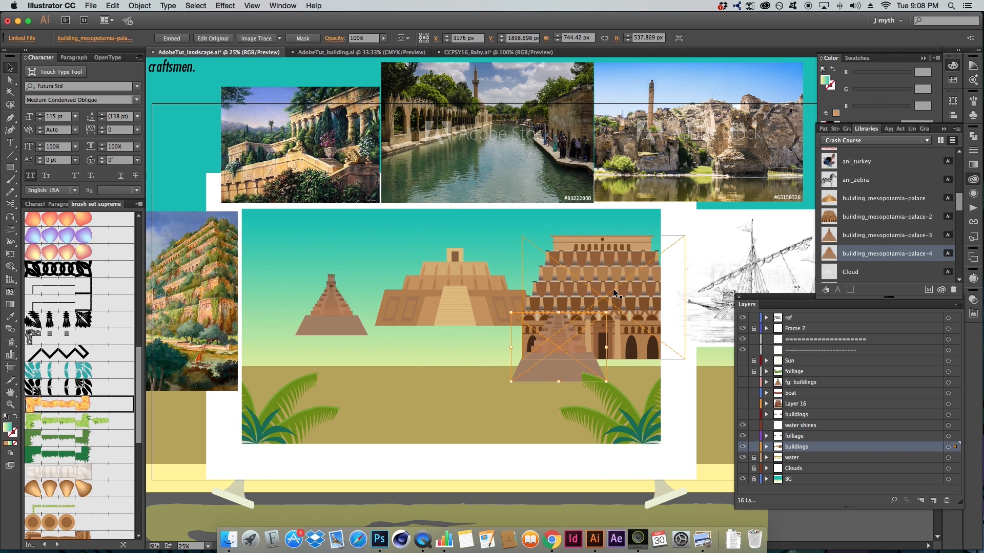
# - Delete the large arcaded palace and move the wide stepped palace to the scene's left edge on the horizon
pyautogui.moveTo(640, 293); pyautogui.dragTo(551, 251)
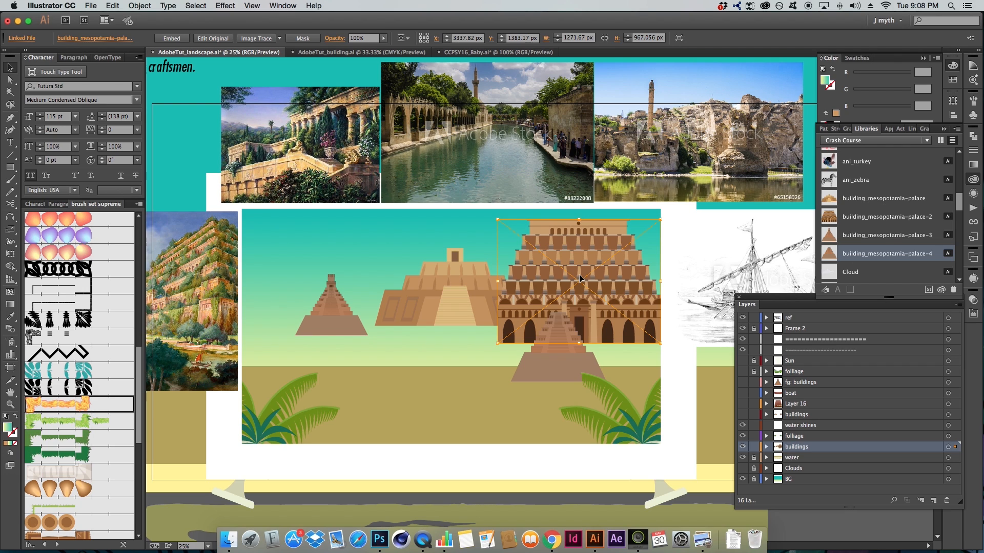
pyautogui.press('Delete')
pyautogui.moveTo(450, 301); pyautogui.dragTo(397, 341)
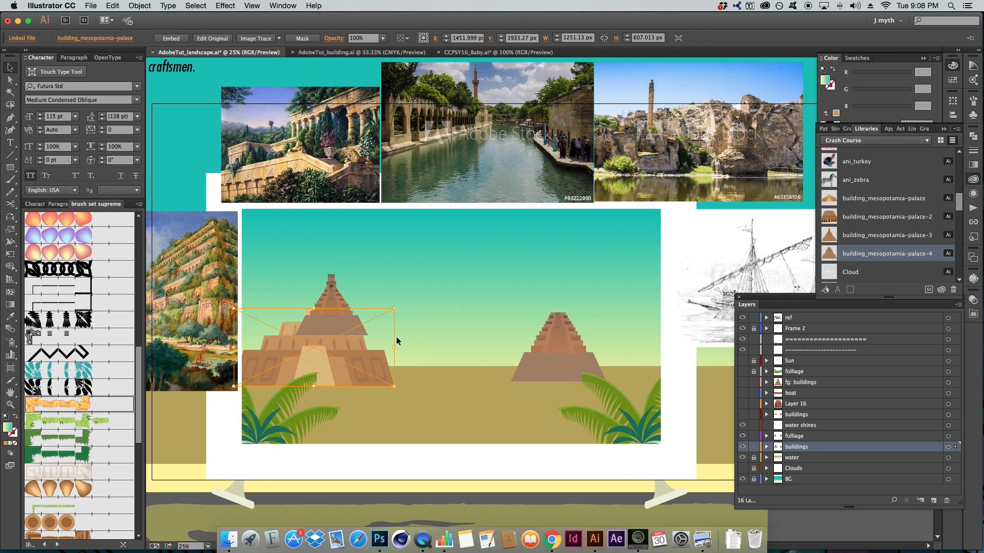
pyautogui.press('a')
pyautogui.press('v')
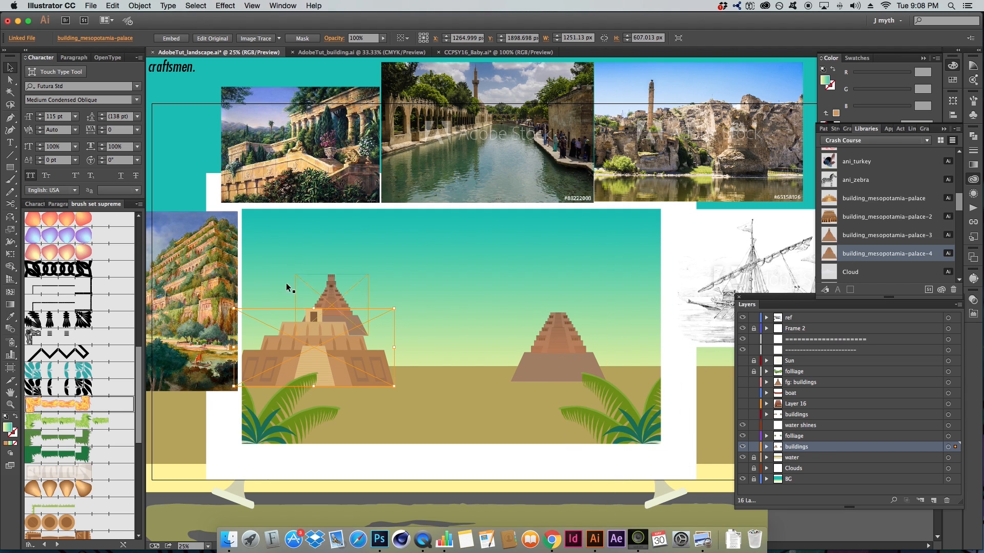
# - Move the small pyramid just right of the wide palace and shrink it to about 399 px wide
pyautogui.moveTo(332, 295); pyautogui.dragTo(318, 344)
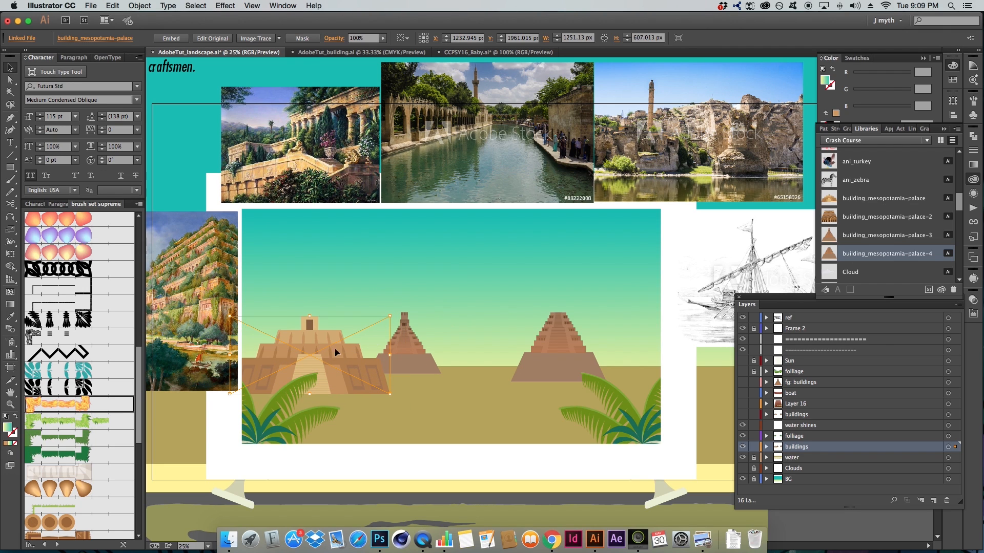
pyautogui.click(333, 354)
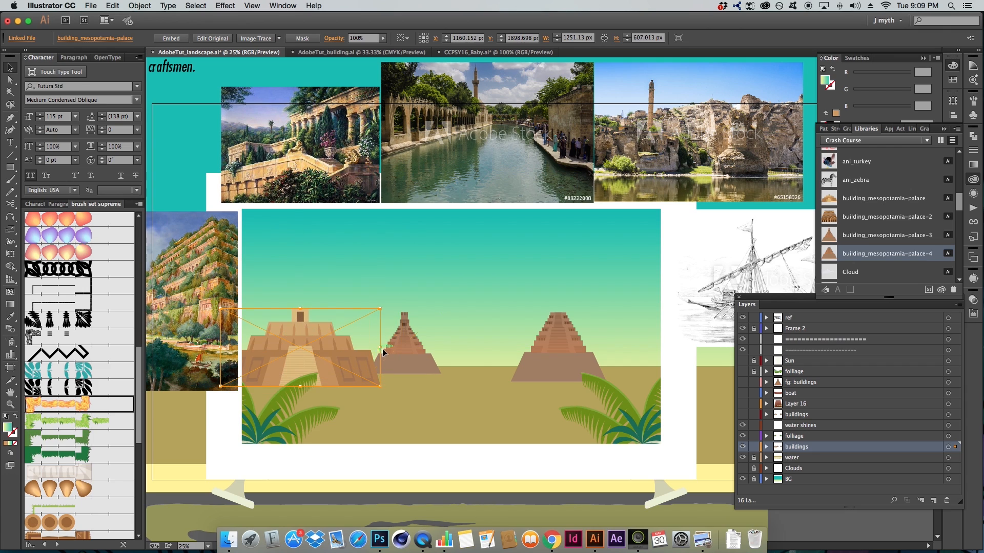
pyautogui.moveTo(418, 352)
pyautogui.mouseDown()
pyautogui.moveTo(461, 351)
pyautogui.moveTo(461, 340)
pyautogui.moveTo(411, 344)
pyautogui.mouseUp()
pyautogui.moveTo(471, 297); pyautogui.dragTo(409, 368)
pyautogui.press('super+z')
pyautogui.press('super+z')
# - Lower the wide palace behind the left foreground plant and move the larger pyramid down behind the right plant
pyautogui.press('v')
pyautogui.click(340, 378)
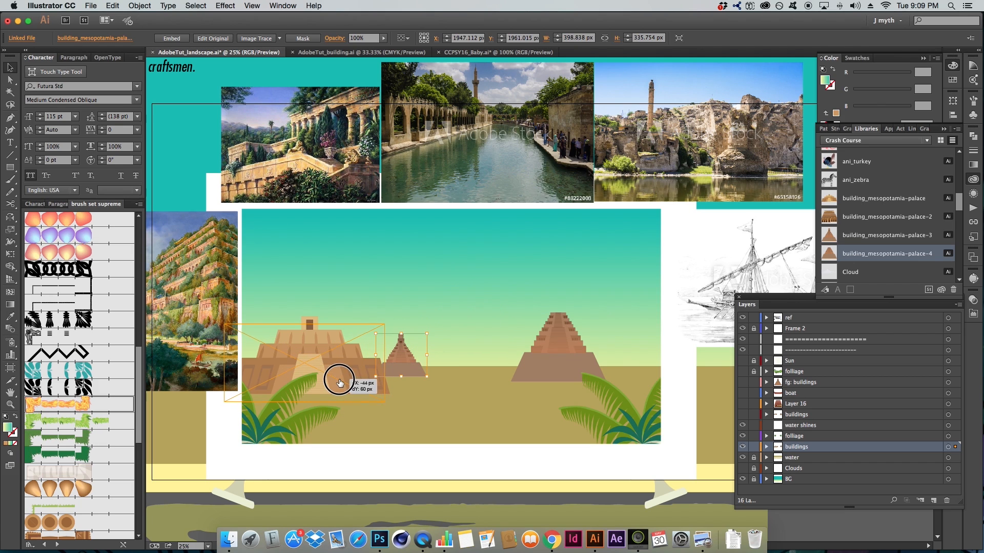
pyautogui.moveTo(548, 360); pyautogui.dragTo(579, 375)
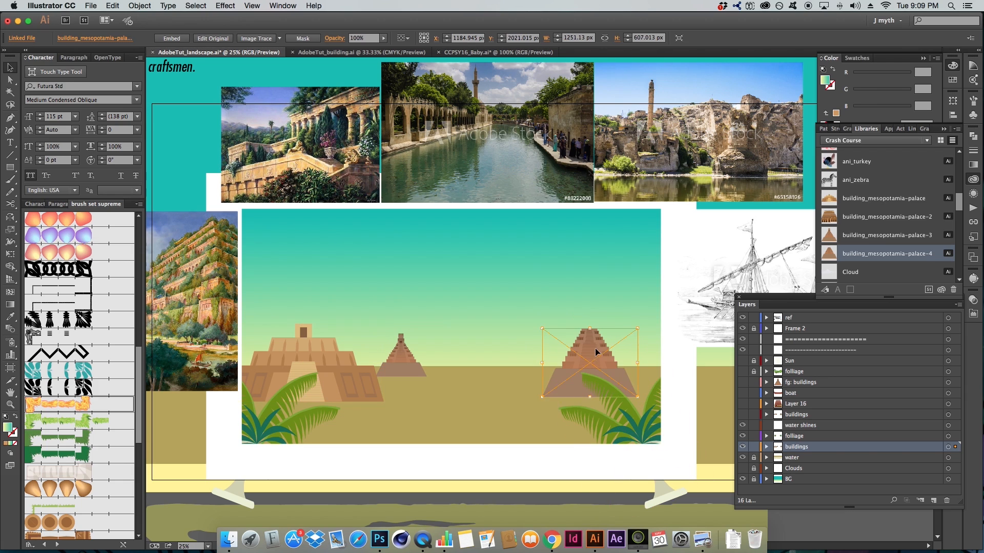
# - Try shifting the larger pyramid up and toward the scene's center, undo the moves, and clear the selection
pyautogui.click(571, 296)
pyautogui.moveTo(607, 338); pyautogui.dragTo(566, 324)
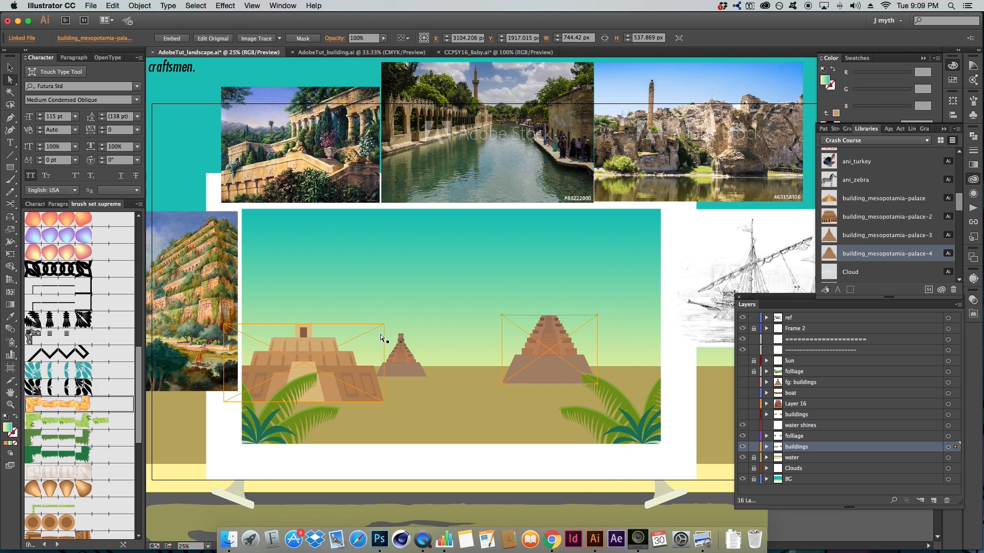
pyautogui.moveTo(411, 362); pyautogui.dragTo(440, 333)
pyautogui.moveTo(363, 350); pyautogui.dragTo(369, 349)
pyautogui.press('super+z')
pyautogui.press('super+z')
pyautogui.press('super+z')
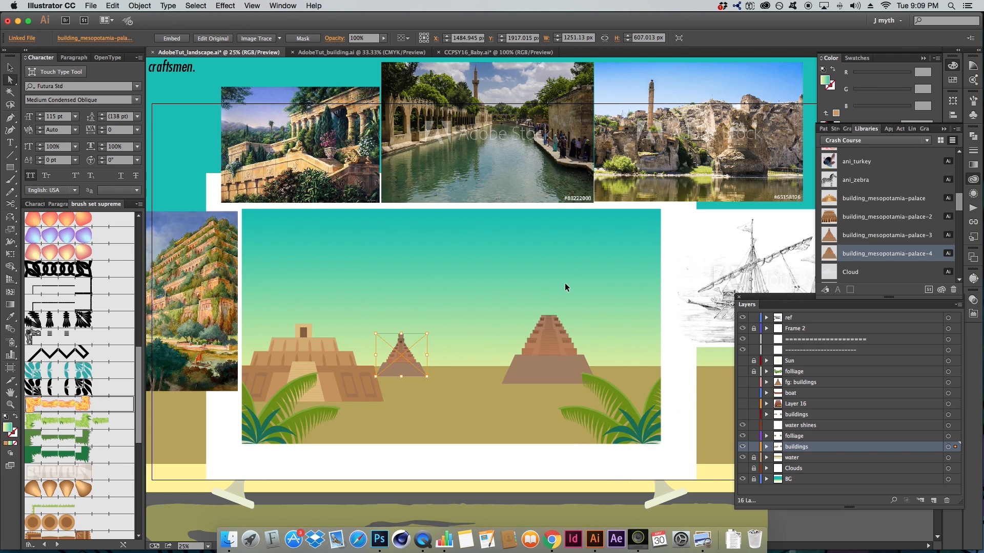
pyautogui.click(566, 285)
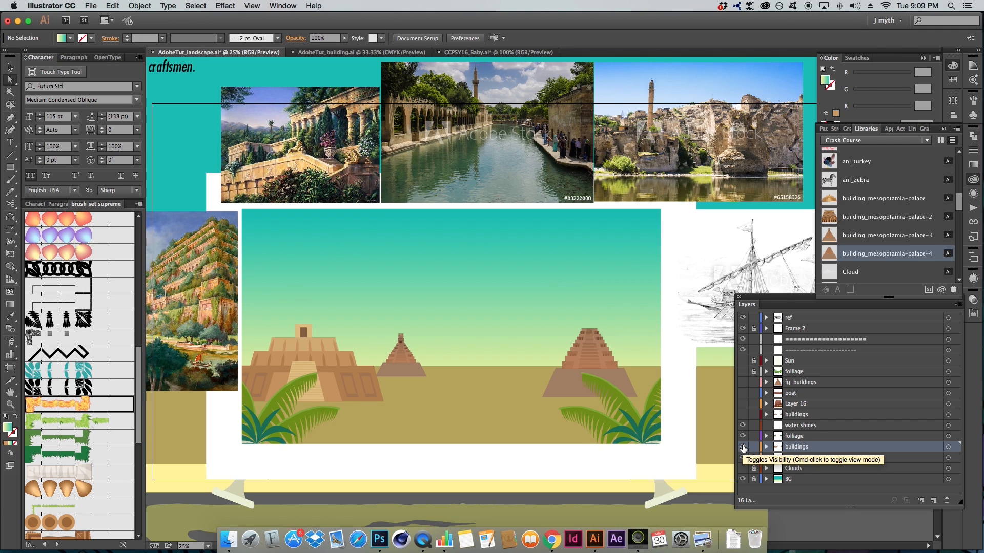
# - Hide the new buildings layer and show the prepared buildings and fg: buildings layers instead
pyautogui.click(743, 447)
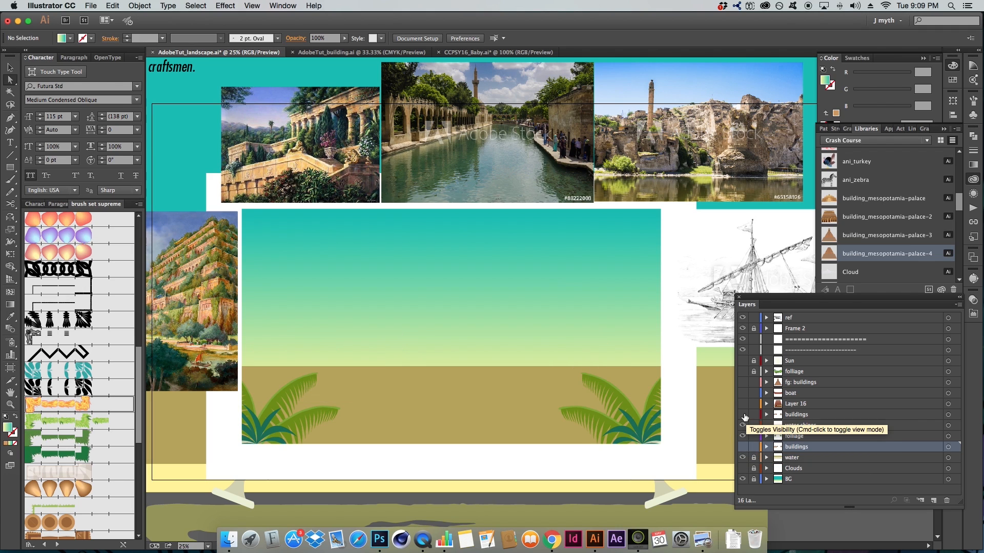
pyautogui.click(742, 415)
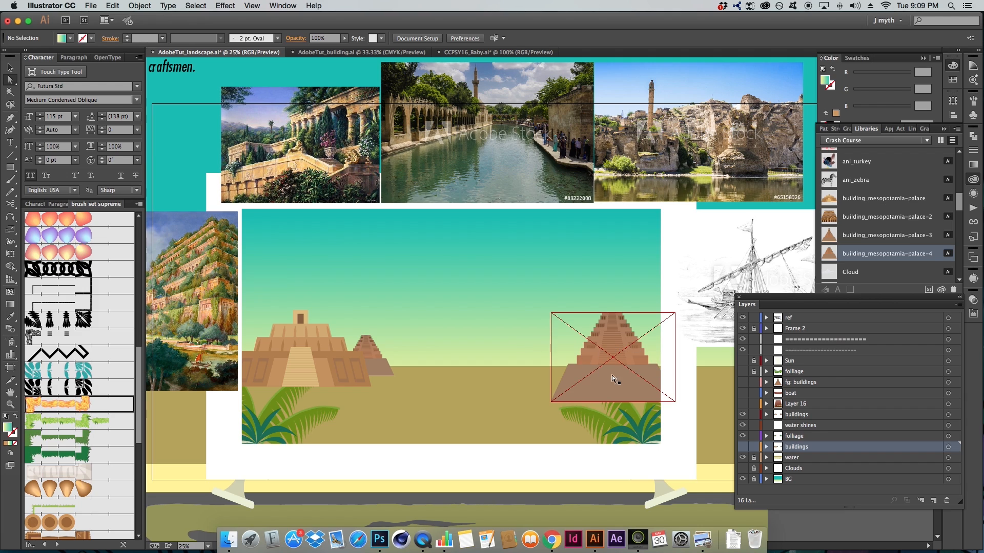
pyautogui.click(648, 380)
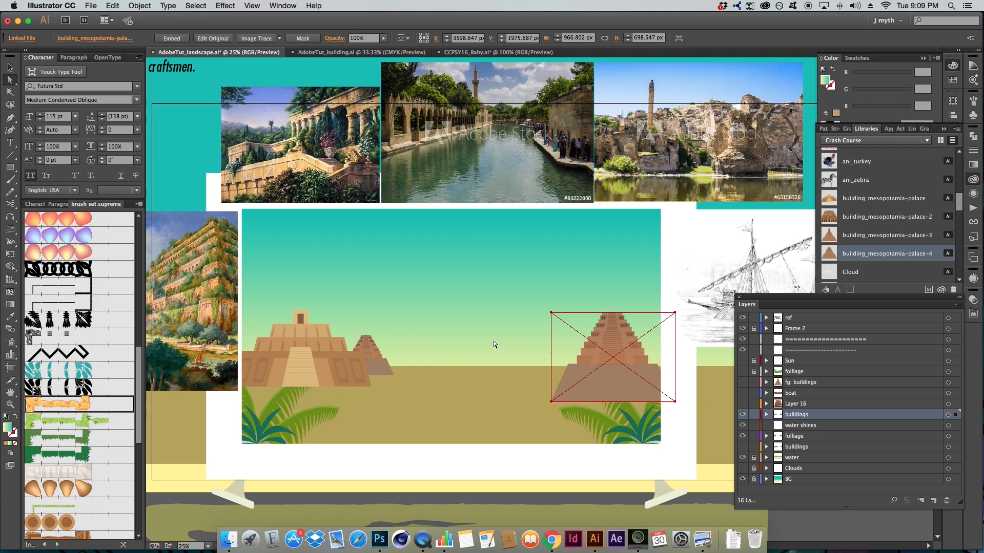
pyautogui.click(742, 382)
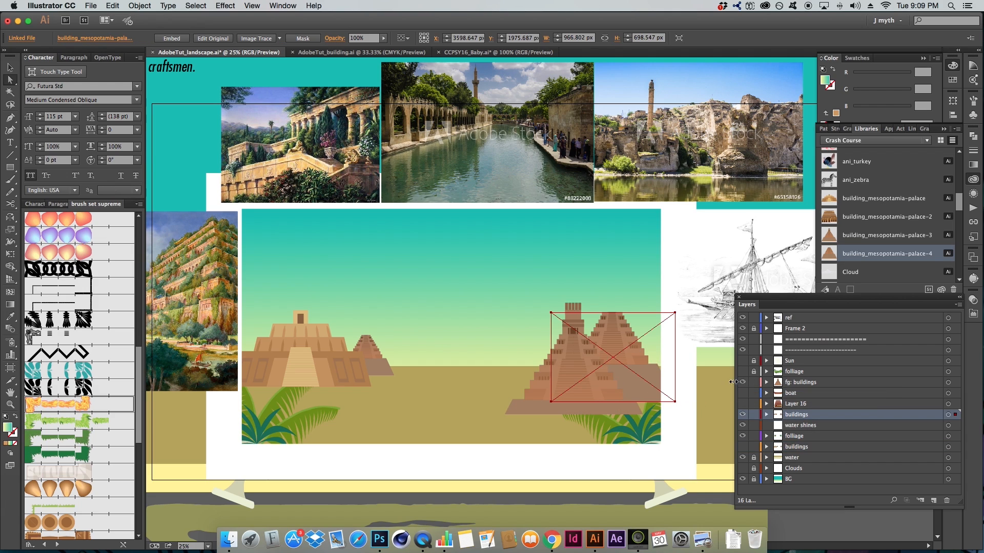
pyautogui.click(447, 297)
pyautogui.click(567, 365)
pyautogui.press('v')
pyautogui.click(459, 308)
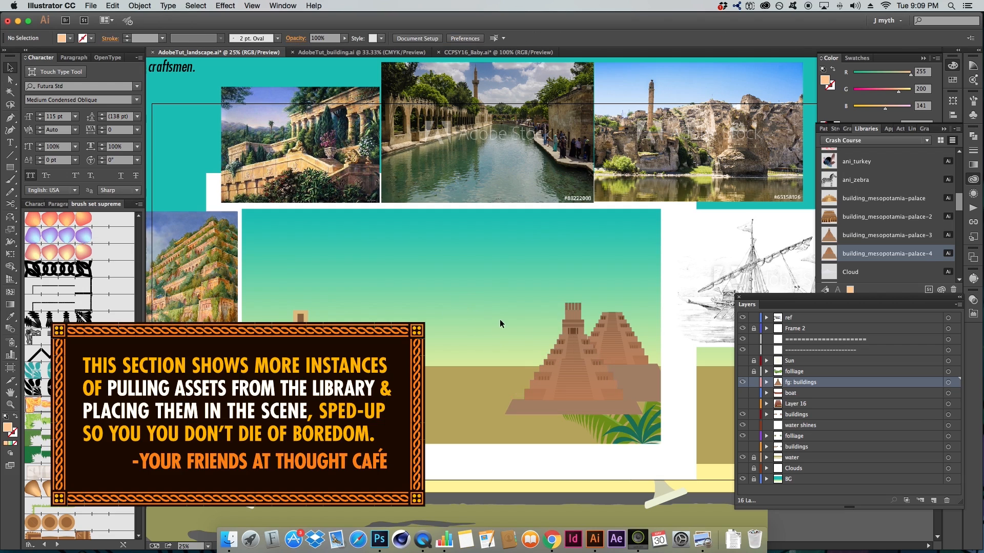
pyautogui.click(495, 315)
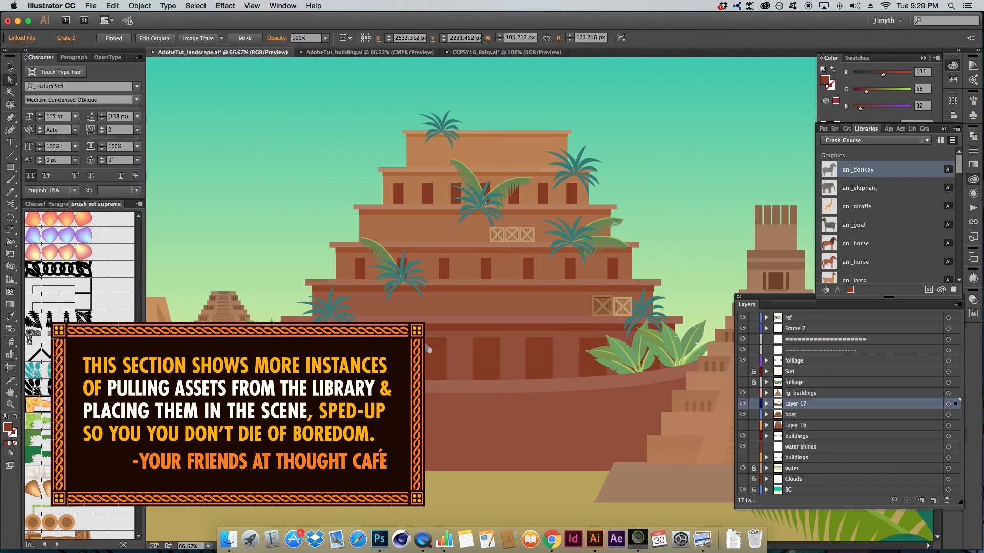
# - Place a horse and the ani_lion graphic on the boat's terraces, scaling them down to fit
pyautogui.moveTo(855, 243); pyautogui.dragTo(610, 216)
pyautogui.press('s')
pyautogui.moveTo(733, 151); pyautogui.dragTo(670, 189)
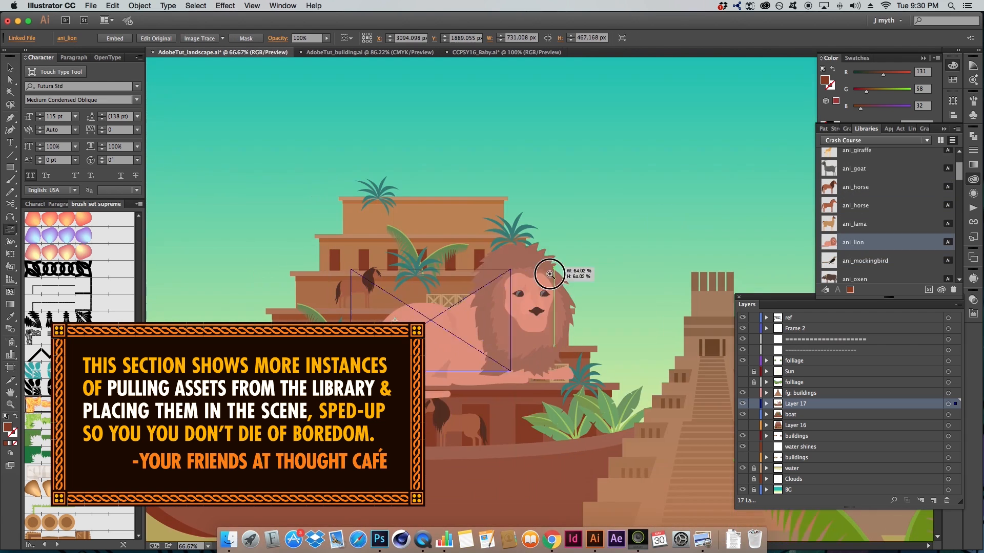
pyautogui.moveTo(527, 269); pyautogui.dragTo(451, 331)
# - Place ani_oxen on the boat's top tier and add ani_rooster from the library
pyautogui.scroll(-2, 888, 225)
pyautogui.moveTo(855, 256); pyautogui.dragTo(461, 169)
pyautogui.moveTo(861, 275); pyautogui.dragTo(589, 193)
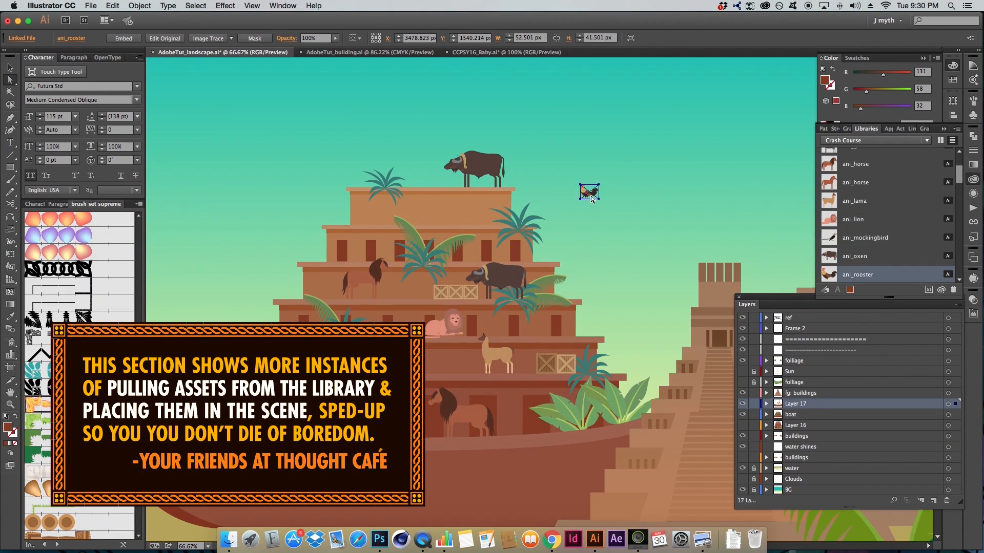
pyautogui.click(588, 193)
# - Add a giraffe and sheep from the library to the boat's terraces, sizing them to fit the tiers
pyautogui.scroll(2, 887, 205)
pyautogui.press('s')
pyautogui.moveTo(857, 156); pyautogui.dragTo(451, 233)
pyautogui.scroll(-4, 887, 225)
pyautogui.moveTo(856, 212); pyautogui.dragTo(353, 148)
pyautogui.press('a')
pyautogui.moveTo(650, 368); pyautogui.dragTo(547, 325)
pyautogui.moveTo(547, 325); pyautogui.dragTo(372, 430)
# - Place the zebra at the left of an upper terrace and the turkey on the boat's top tier
pyautogui.scroll(-3, 887, 226)
pyautogui.moveTo(856, 232); pyautogui.dragTo(356, 205)
pyautogui.moveTo(856, 214); pyautogui.dragTo(417, 174)
pyautogui.scroll(3, 461, 179)
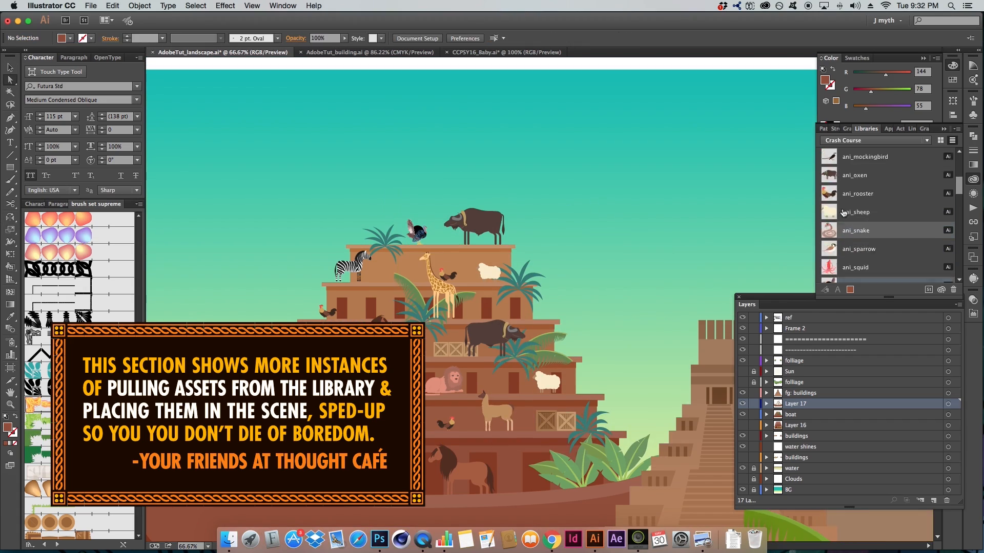
# - Add another sheep to the top tier, and a second giraffe and an elephant to the boat's left terraces
pyautogui.scroll(4, 887, 216)
pyautogui.moveTo(489, 269); pyautogui.dragTo(389, 227)
pyautogui.moveTo(589, 215); pyautogui.dragTo(554, 157)
pyautogui.scroll(-4, 902, 206)
pyautogui.scroll(-2, 900, 206)
pyautogui.click(595, 406)
pyautogui.click(616, 197)
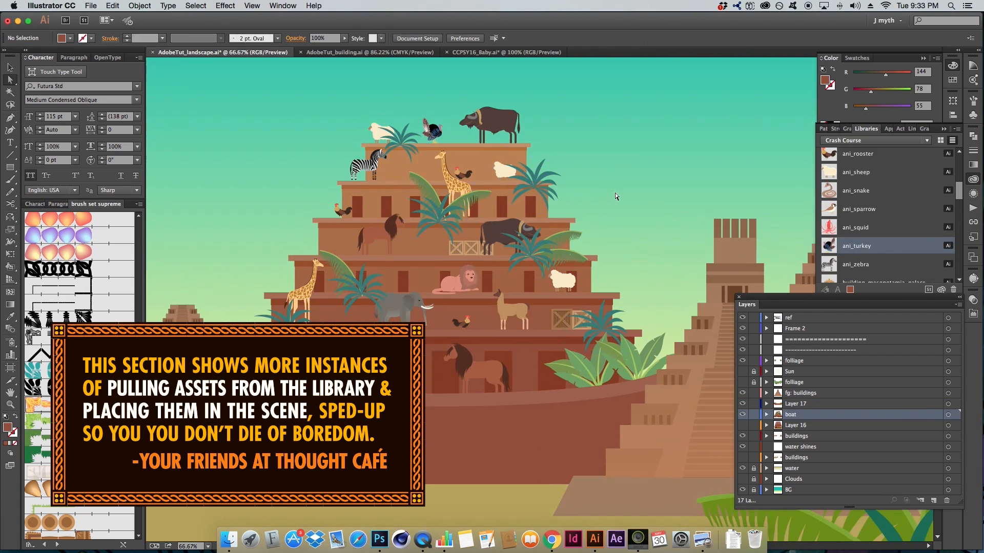
# - Place potted plant-1 on the boat and scale it down, then try adding tree_mulberry and delete it
pyautogui.click(973, 180)
pyautogui.click(973, 180)
pyautogui.moveTo(862, 185); pyautogui.dragTo(605, 159)
pyautogui.press('s')
pyautogui.moveTo(468, 178); pyautogui.dragTo(445, 209)
pyautogui.moveTo(862, 277); pyautogui.dragTo(646, 179)
pyautogui.press('Delete')
# - Place tree_cassava-1 on the boat and draw a rectangle about 385 by 152 px over the potted plants' leaves
pyautogui.moveTo(863, 240); pyautogui.dragTo(477, 287)
pyautogui.press('super+equal')
pyautogui.moveTo(615, 359); pyautogui.dragTo(516, 283)
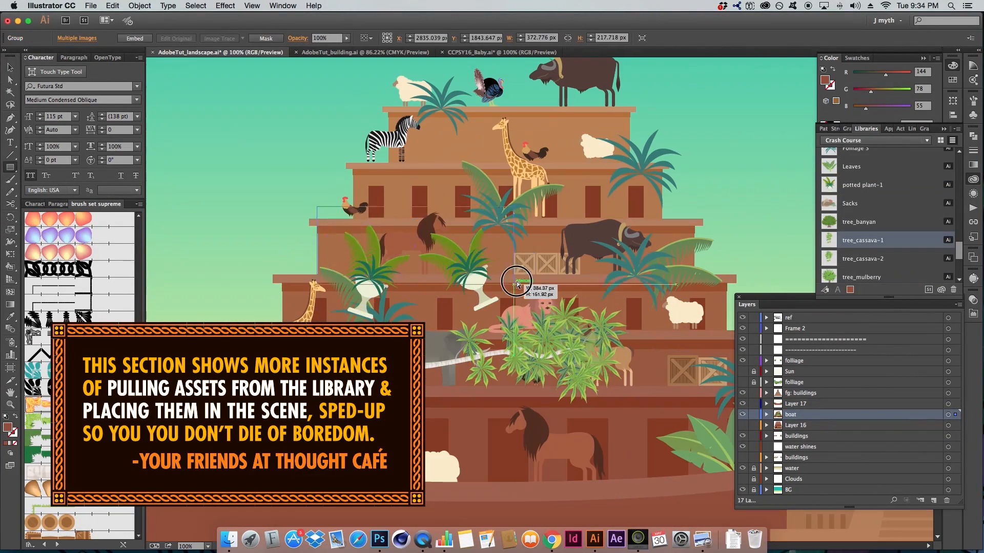
# - Duplicate the cassava foliage along the boat's terraces so greenery lines each upper tier
pyautogui.keyDown('alt'); pyautogui.moveTo(515, 323); pyautogui.dragTo(523, 369); pyautogui.keyUp('alt')
pyautogui.keyDown('alt'); pyautogui.moveTo(502, 307); pyautogui.dragTo(502, 254); pyautogui.keyUp('alt')
pyautogui.scroll(3, 512, 231)
pyautogui.keyDown('alt'); pyautogui.moveTo(440, 277); pyautogui.dragTo(635, 215); pyautogui.keyUp('alt')
pyautogui.press('super+minus')
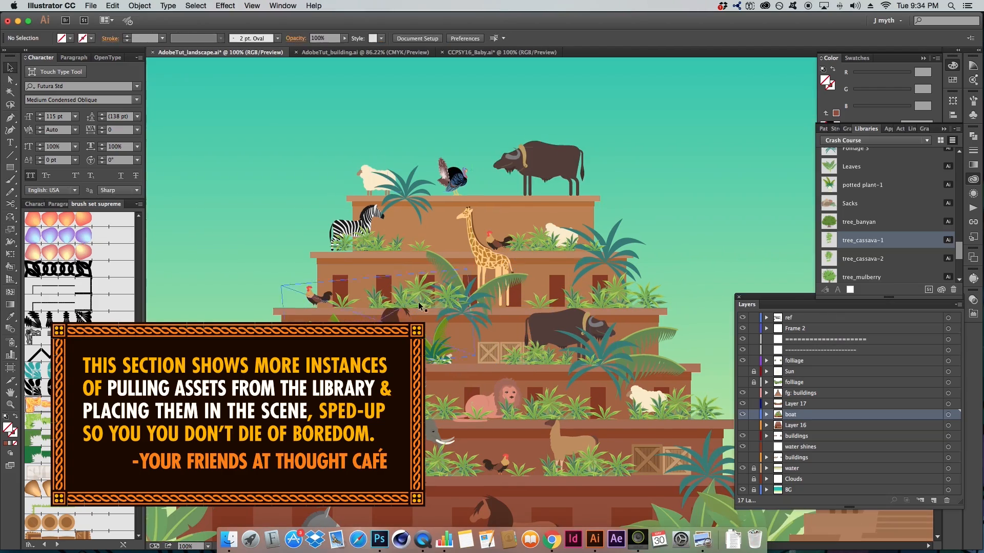
pyautogui.keyDown('alt'); pyautogui.moveTo(553, 199); pyautogui.dragTo(527, 164); pyautogui.keyUp('alt')
# - Place the Leaves graphic at the left ends of the boat's terraces, scaled down and rotated to overhang the edge
pyautogui.moveTo(851, 166); pyautogui.dragTo(370, 235)
pyautogui.press('s')
pyautogui.moveTo(312, 203); pyautogui.dragTo(325, 219)
pyautogui.press('super+equal')
pyautogui.press('super+equal')
pyautogui.press('r')
pyautogui.moveTo(481, 246); pyautogui.dragTo(448, 283)
pyautogui.press('super+minus')
pyautogui.press('v')
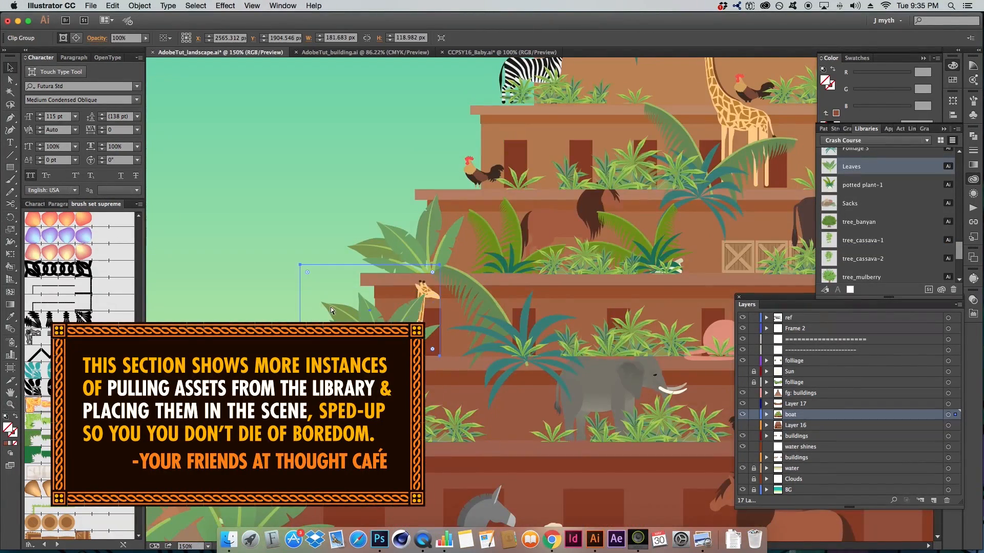
# - Duplicate the Leaves graphic onto further terraces of the boat, spacing the copies among the animals
pyautogui.moveTo(501, 176); pyautogui.dragTo(271, 255)
pyautogui.click(361, 133)
pyautogui.moveTo(361, 133); pyautogui.dragTo(361, 119)
pyautogui.keyDown('alt'); pyautogui.moveTo(377, 128); pyautogui.dragTo(384, 195); pyautogui.keyUp('alt')
pyautogui.keyDown('alt'); pyautogui.moveTo(385, 195); pyautogui.dragTo(618, 304); pyautogui.keyUp('alt')
pyautogui.press('a')
pyautogui.click(659, 312)
pyautogui.scroll(-5, 660, 312)
pyautogui.scroll(5, 340, 193)
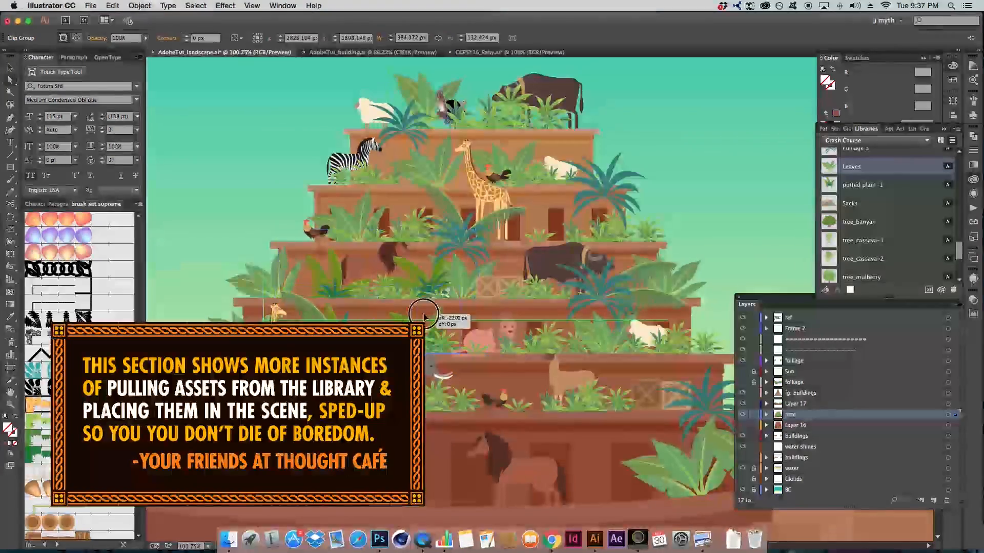
# - Inside the boat's front group, duplicate foliage along the lowest deck and add another Leaves graphic from the library
pyautogui.scroll(-2, 562, 391)
pyautogui.doubleClick(562, 390)
pyautogui.scroll(2, 562, 391)
pyautogui.keyDown('alt'); pyautogui.moveTo(636, 374); pyautogui.dragTo(464, 376); pyautogui.keyUp('alt')
pyautogui.moveTo(851, 167); pyautogui.dragTo(220, 317)
pyautogui.hscroll(3, 624, 314)
pyautogui.moveTo(626, 314); pyautogui.dragTo(624, 305)
pyautogui.keyDown('alt'); pyautogui.moveTo(579, 333); pyautogui.dragTo(456, 391); pyautogui.keyUp('alt')
pyautogui.hscroll(-5, 457, 391)
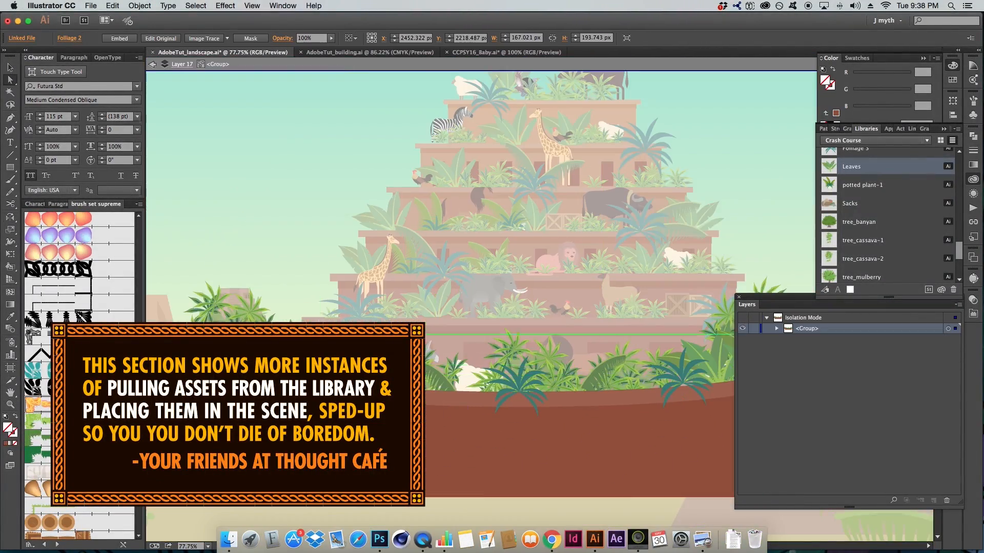
# - Leave the isolated group and shift the foliage at the boat's left end farther outward
pyautogui.press('Escape')
pyautogui.press('super+minus')
pyautogui.hscroll(5, 456, 391)
pyautogui.press('a')
pyautogui.moveTo(339, 354); pyautogui.dragTo(277, 353)
pyautogui.press('super+shift+a')
# - Show and unlock the foreground folliage layer below Sun, and save the document
pyautogui.press('z')
pyautogui.keyDown('alt'); pyautogui.click(548, 278); pyautogui.keyUp('alt')
pyautogui.keyDown('alt'); pyautogui.click(549, 279); pyautogui.keyUp('alt')
pyautogui.press('super+s')
pyautogui.click(743, 382)
pyautogui.click(753, 382)
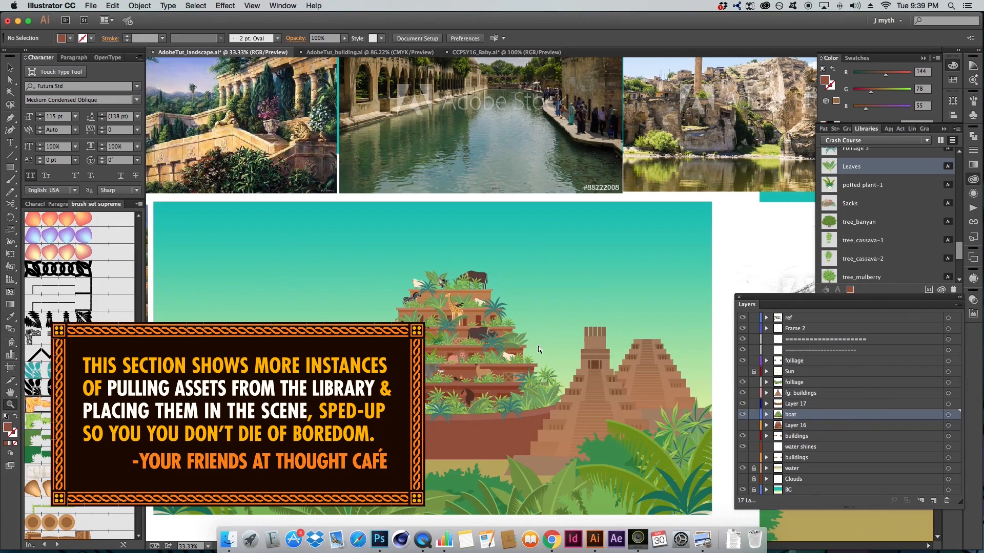
pyautogui.press('super+s')
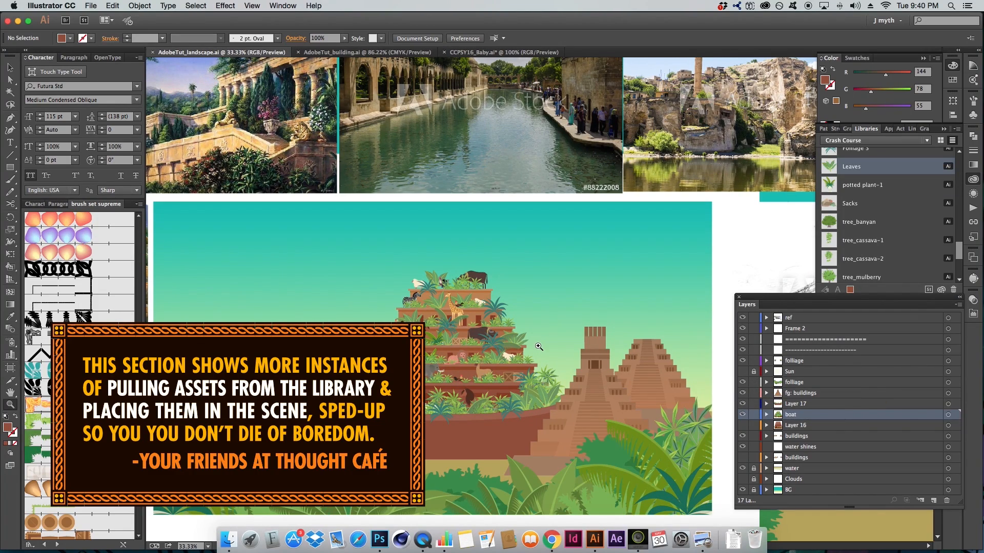
# - Place AdobeTut_Gilgamesh.ai on the boat's top terrace
pyautogui.moveTo(299, 211); pyautogui.dragTo(613, 411)
pyautogui.press('super+shift+p')
pyautogui.click(162, 91)
pyautogui.press('Escape')
pyautogui.press('super+shift+p')
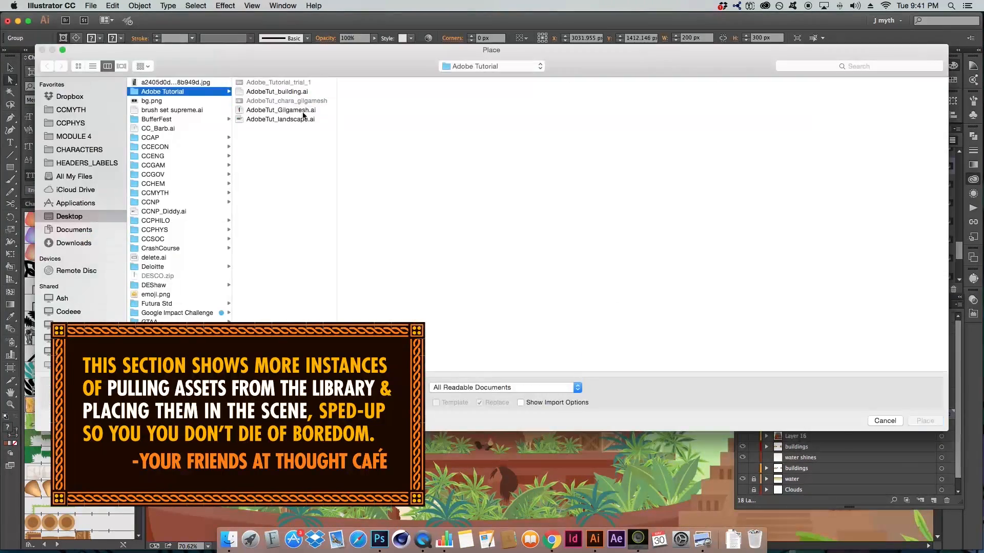
pyautogui.doubleClick(281, 110)
pyautogui.click(515, 164)
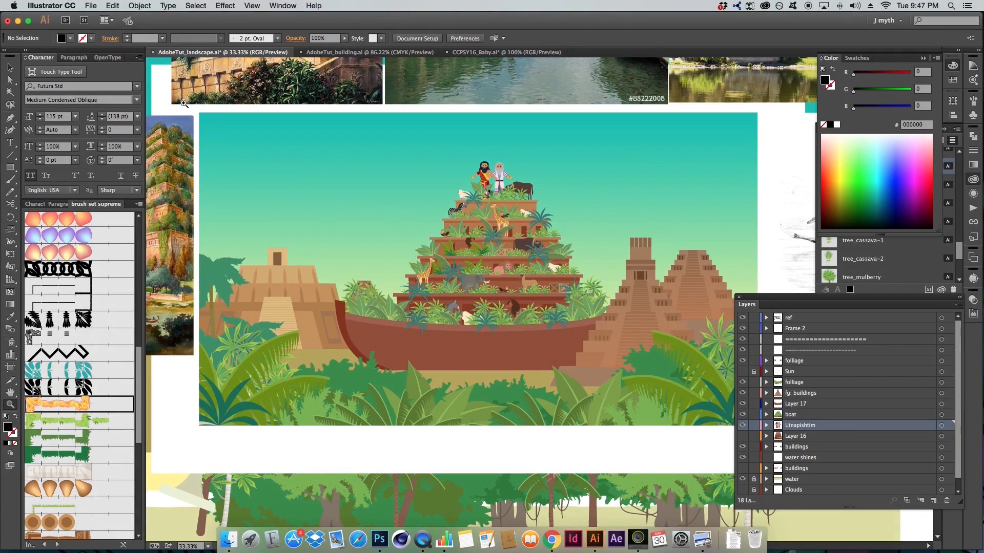
# - Select both figures on the boat's top terrace and scale them down together to about 246 by 261 px
pyautogui.moveTo(184, 103); pyautogui.dragTo(796, 441)
pyautogui.moveTo(492, 255); pyautogui.dragTo(400, 168)
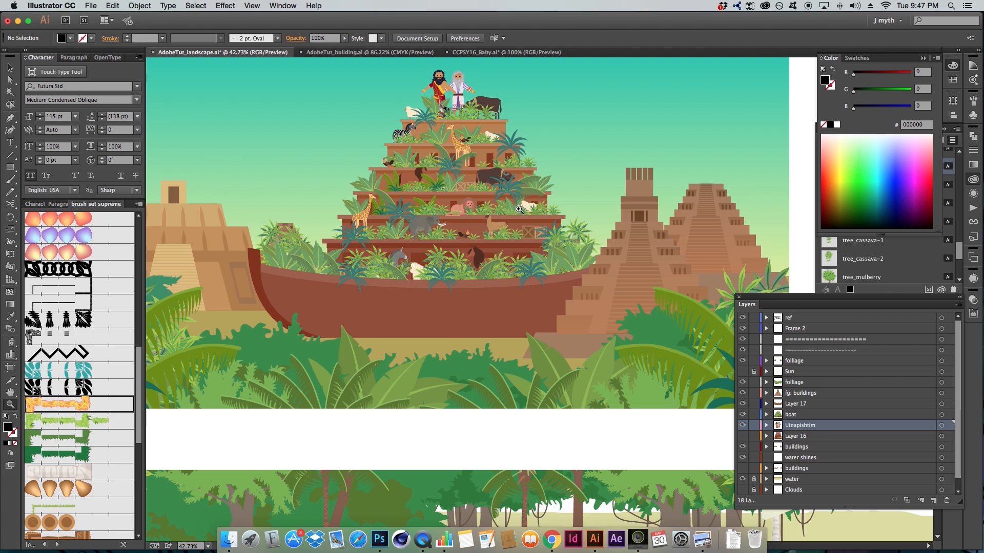
pyautogui.click(973, 179)
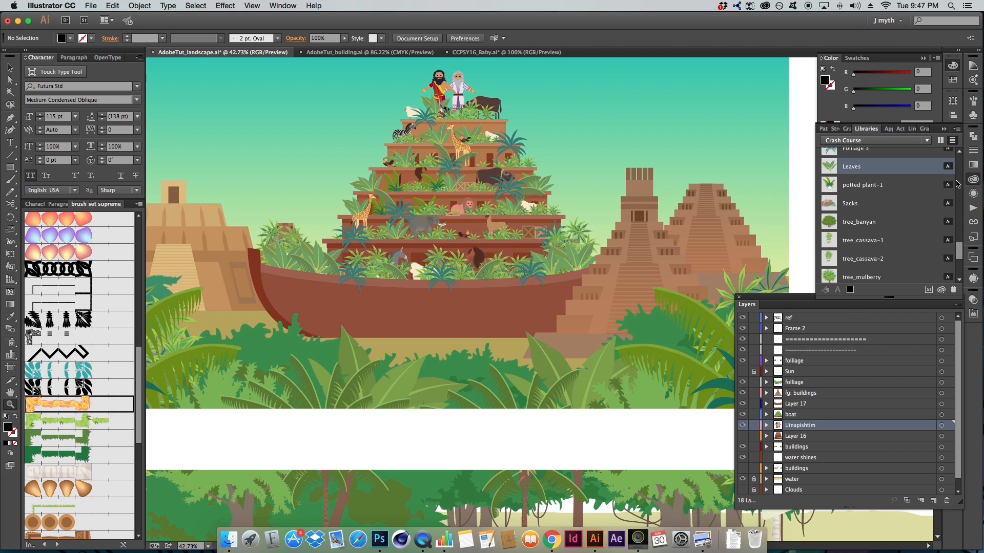
pyautogui.moveTo(419, 310)
pyautogui.mouseDown()
pyautogui.moveTo(472, 319)
pyautogui.moveTo(466, 280)
pyautogui.moveTo(430, 299)
pyautogui.mouseUp()
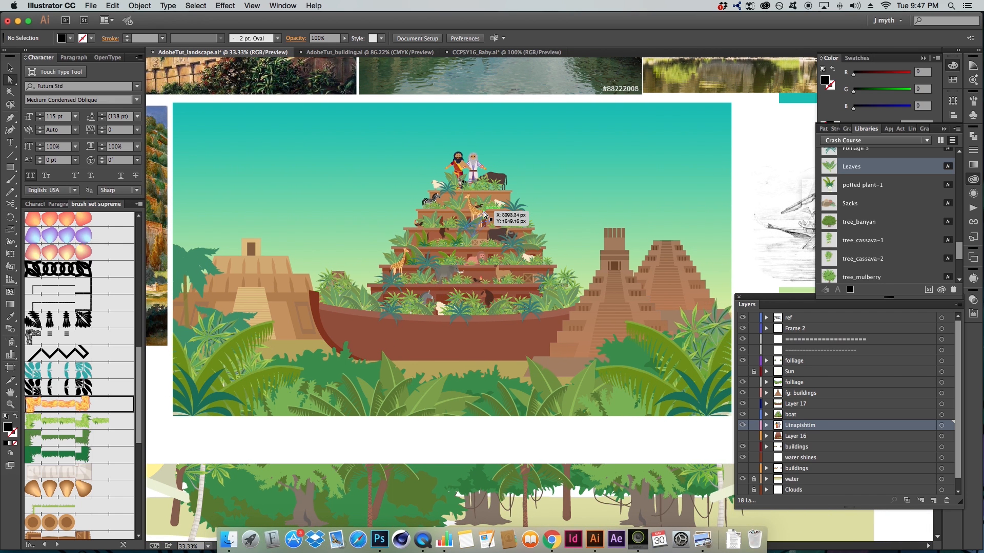
pyautogui.press('v')
pyautogui.click(467, 162)
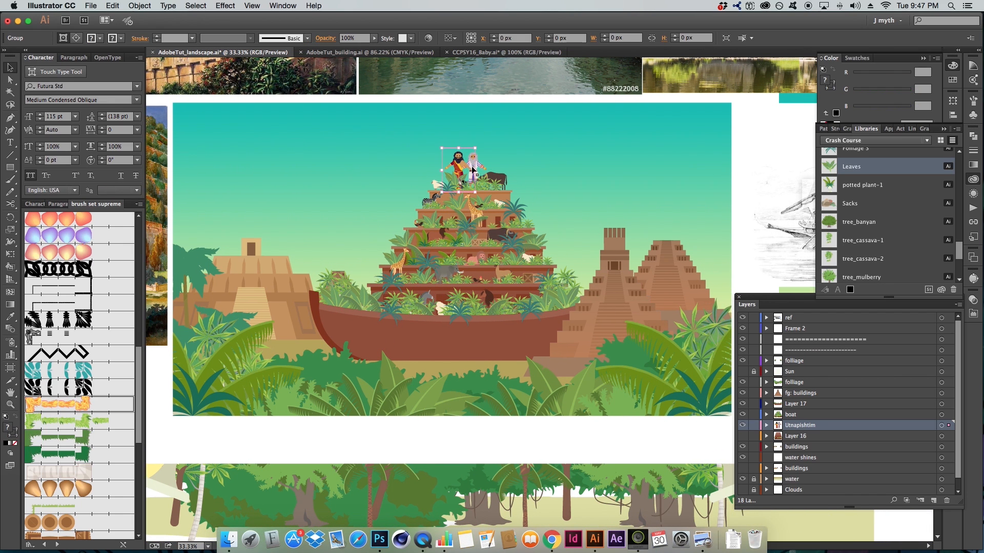
pyautogui.keyDown('shift'); pyautogui.click(482, 168); pyautogui.keyUp('shift')
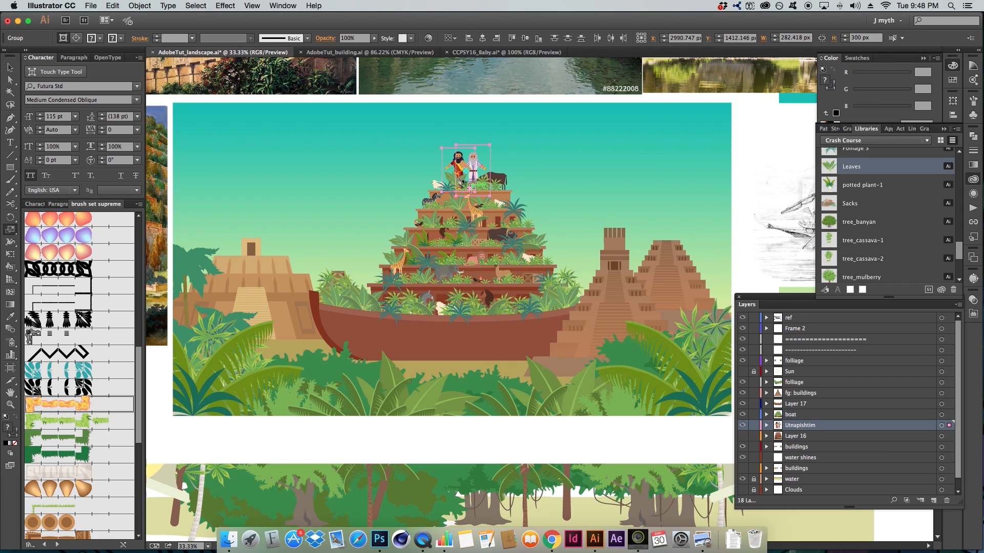
pyautogui.moveTo(506, 140); pyautogui.dragTo(504, 143)
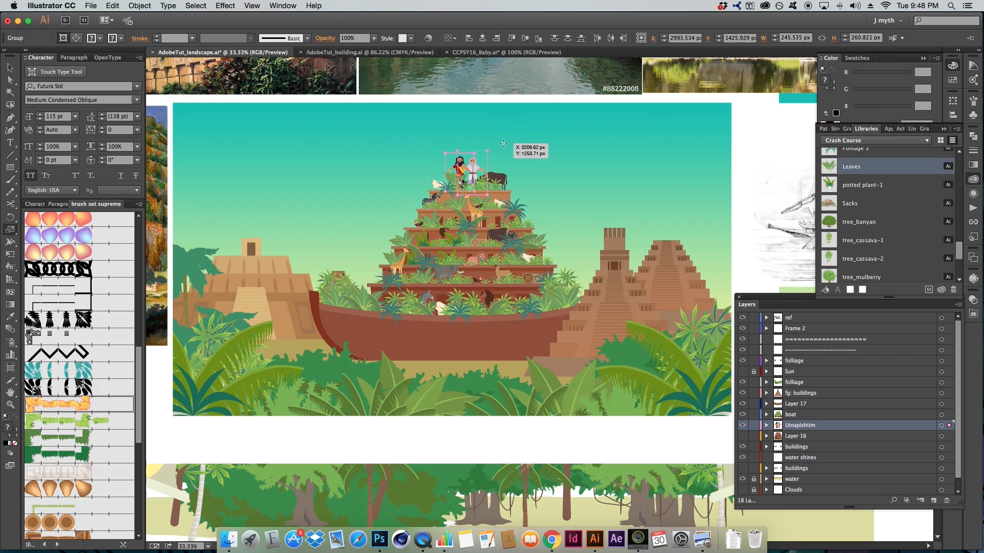
pyautogui.keyDown('super'); pyautogui.click(537, 144); pyautogui.keyUp('super')
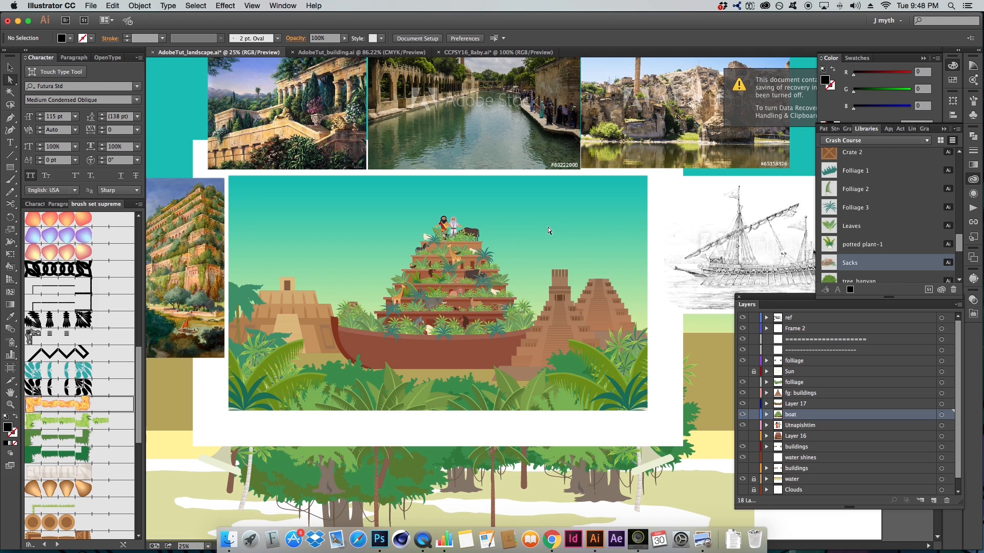
# - Place Cloud_complex-1 at the top of the sky and Cloud_complex-2 over the boat's left side from the library
pyautogui.scroll(2, 548, 226)
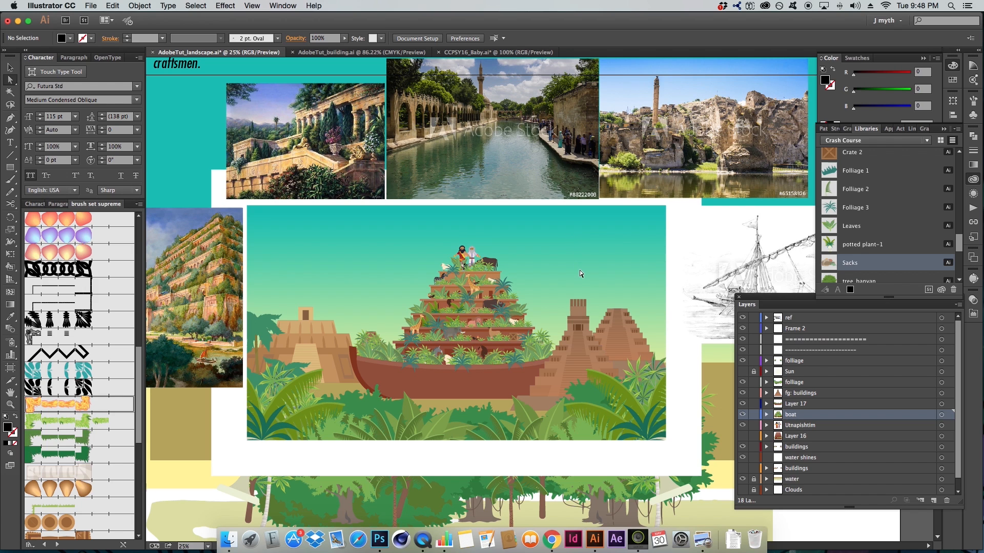
pyautogui.moveTo(533, 275); pyautogui.dragTo(512, 248)
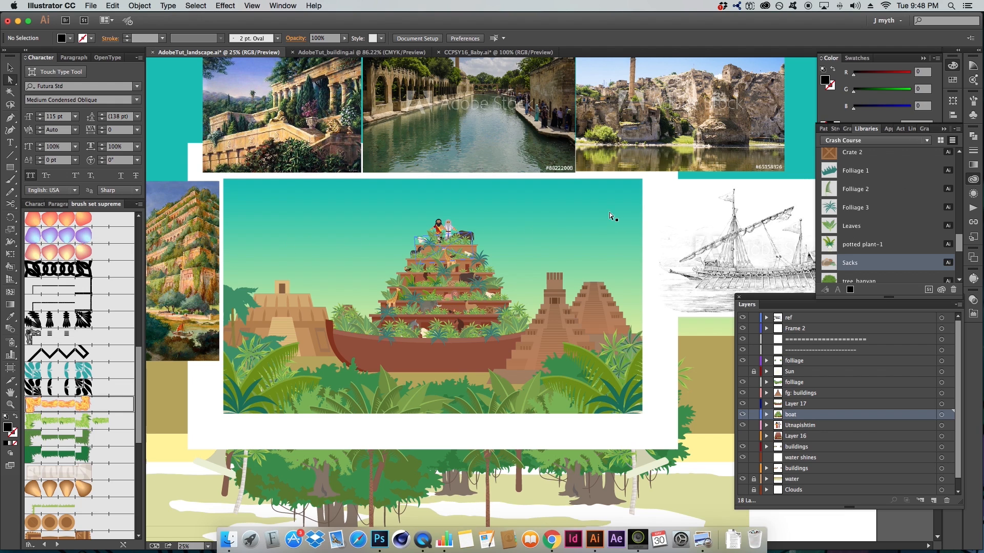
pyautogui.scroll(10, 932, 216)
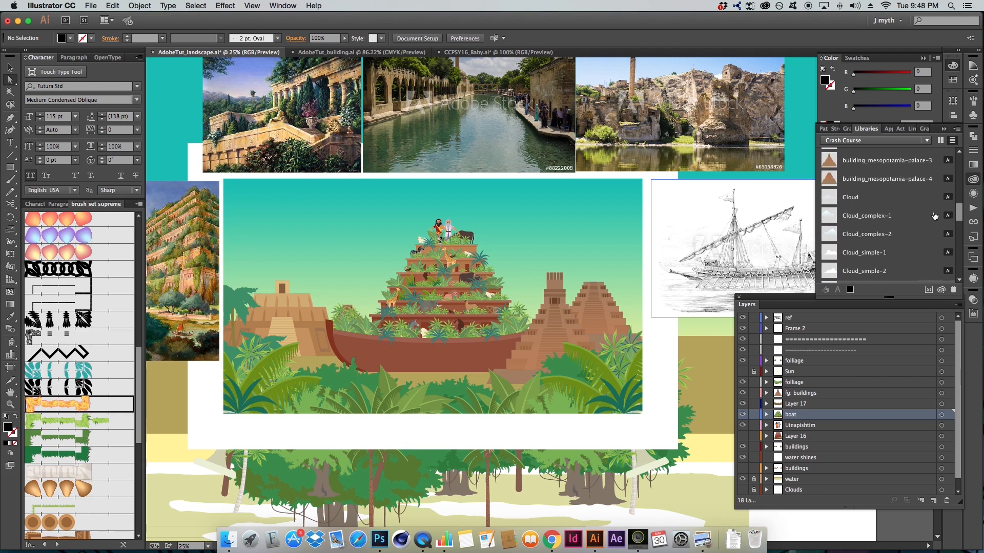
pyautogui.scroll(-1, 917, 205)
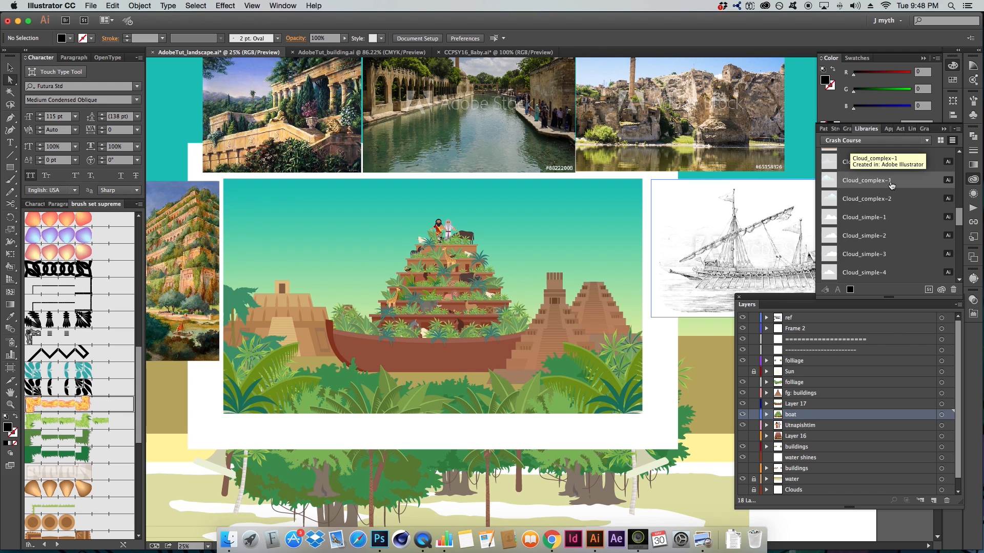
pyautogui.moveTo(908, 185); pyautogui.dragTo(518, 203)
pyautogui.moveTo(864, 200); pyautogui.dragTo(344, 265)
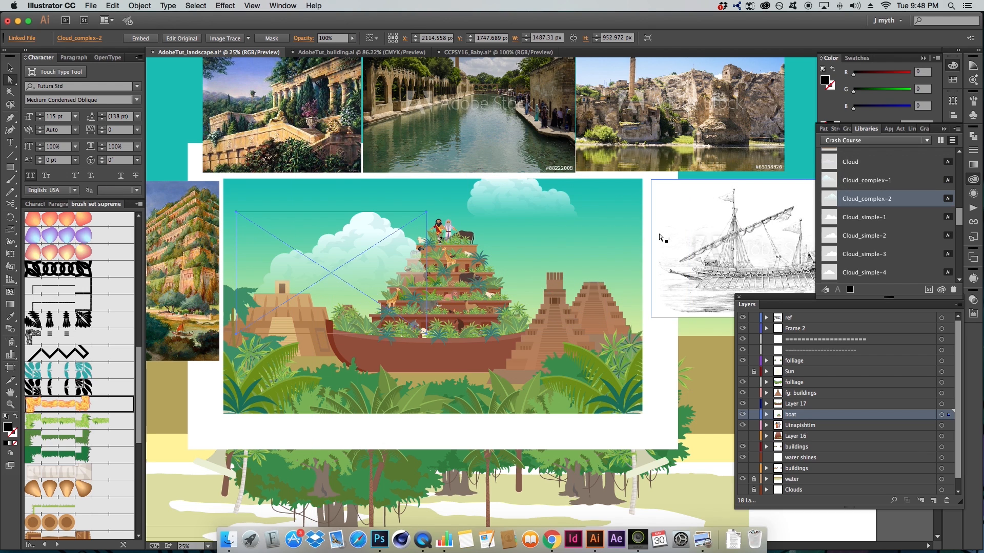
pyautogui.click(645, 229)
# - Try Cloud_simple-1 in the sky above the right-hand pyramids, enlarged to about 952 by 270 px, and delete it
pyautogui.moveTo(863, 217); pyautogui.dragTo(681, 197)
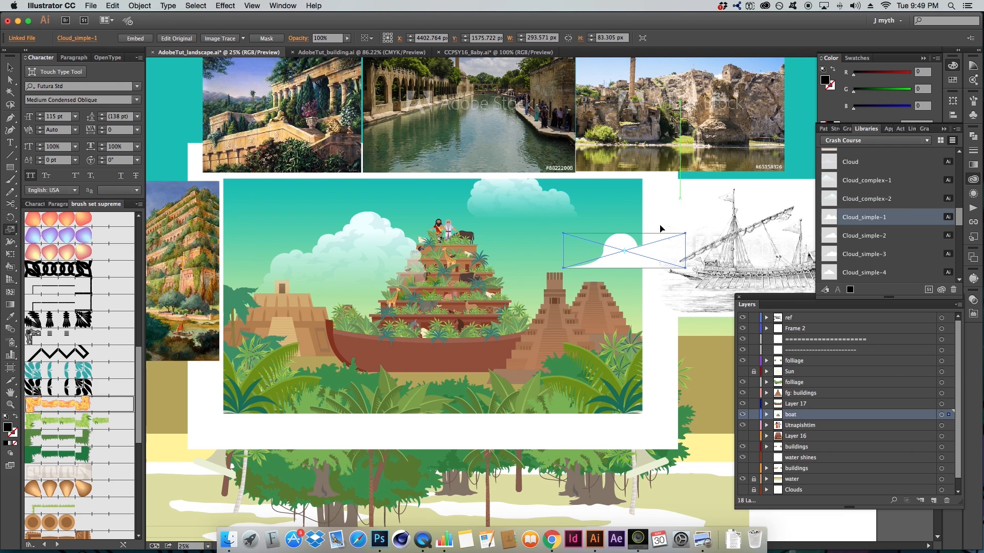
pyautogui.scroll(1, 630, 250)
pyautogui.moveTo(620, 259); pyautogui.dragTo(514, 209)
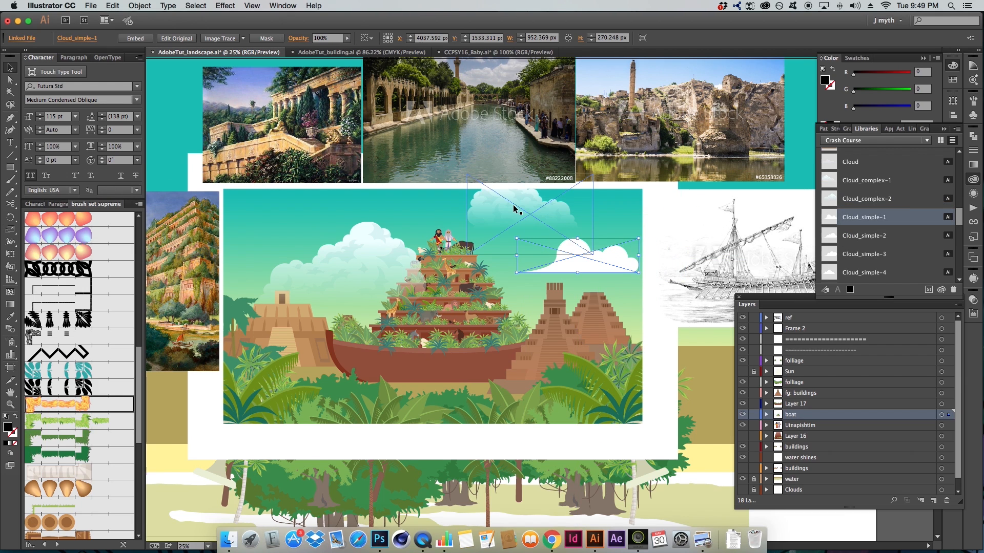
pyautogui.click(514, 209)
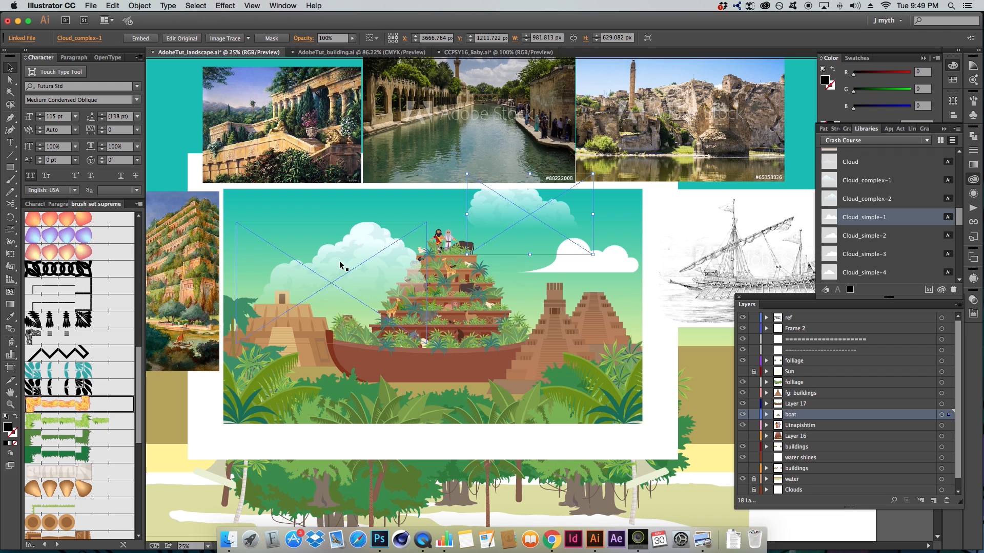
pyautogui.click(630, 267)
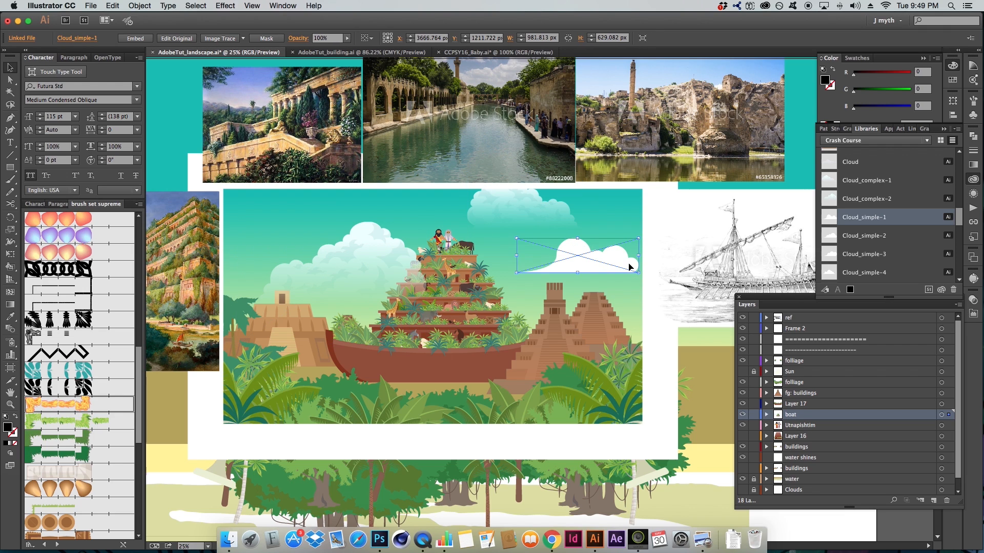
pyautogui.press('Delete')
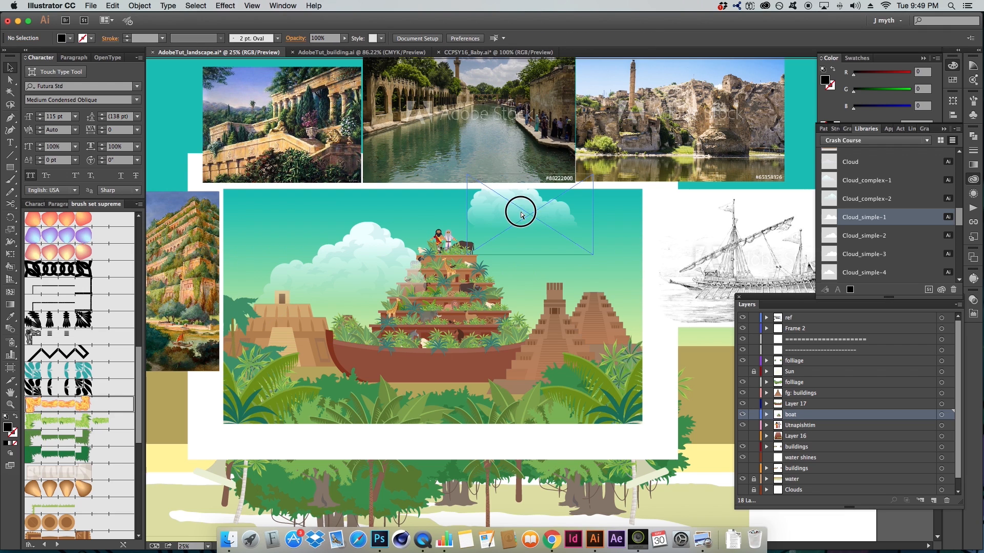
# - Lower Cloud_complex-1 to just above the right-hand pyramids and transfer both clouds to the water shines layer
pyautogui.moveTo(518, 211); pyautogui.dragTo(549, 255)
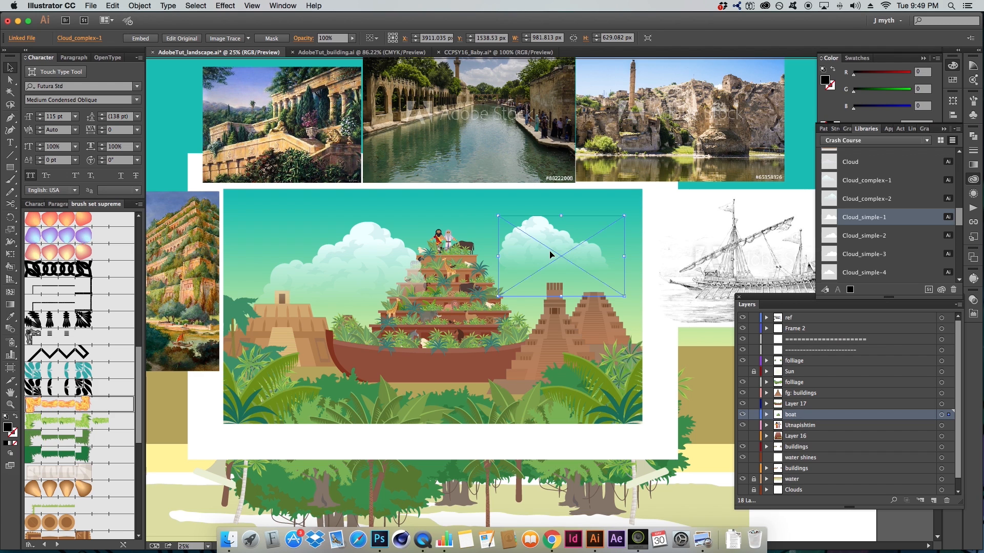
pyautogui.press('v')
pyautogui.scroll(5, 551, 255)
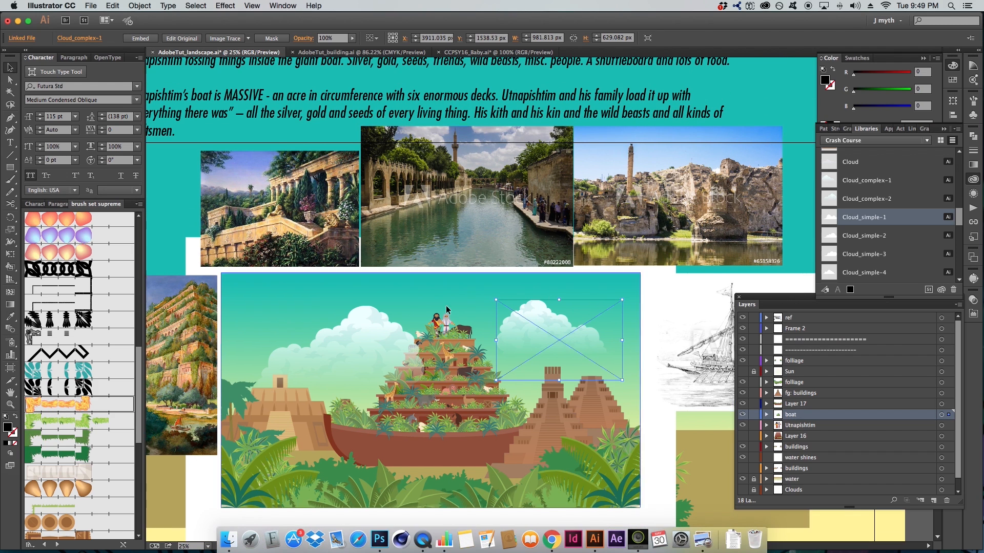
pyautogui.scroll(-5, 415, 367)
pyautogui.keyDown('shift'); pyautogui.click(350, 276); pyautogui.keyUp('shift')
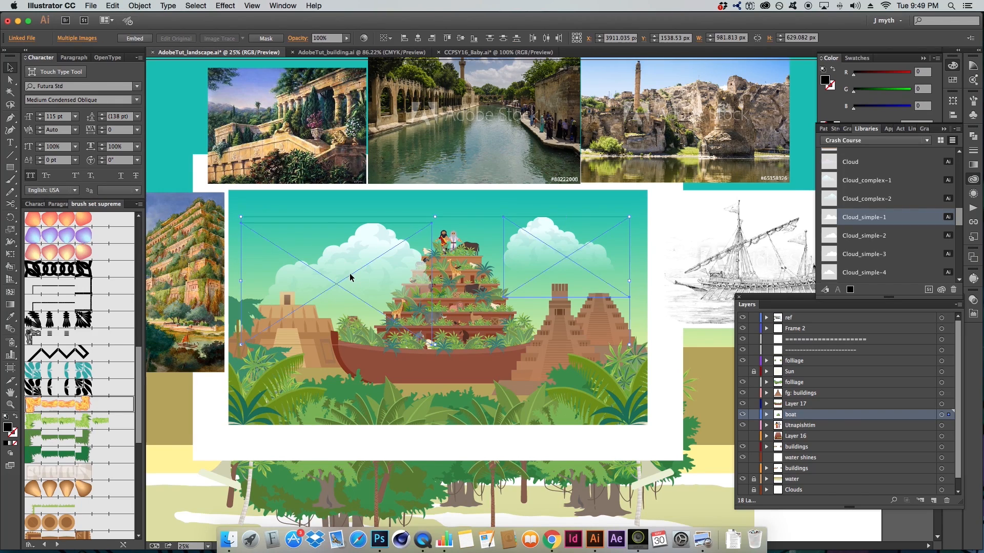
pyautogui.press('a')
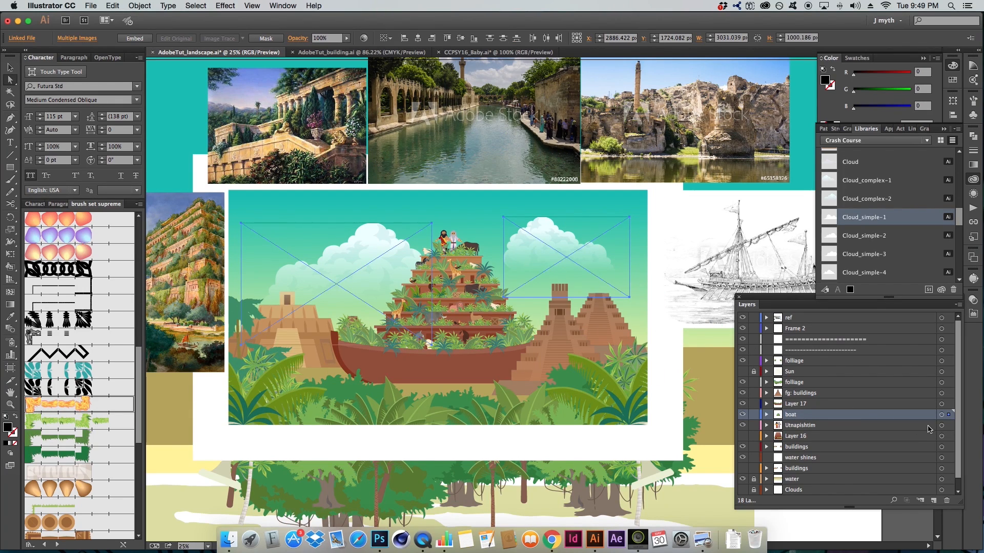
pyautogui.scroll(-1, 945, 416)
pyautogui.moveTo(949, 405); pyautogui.dragTo(854, 448)
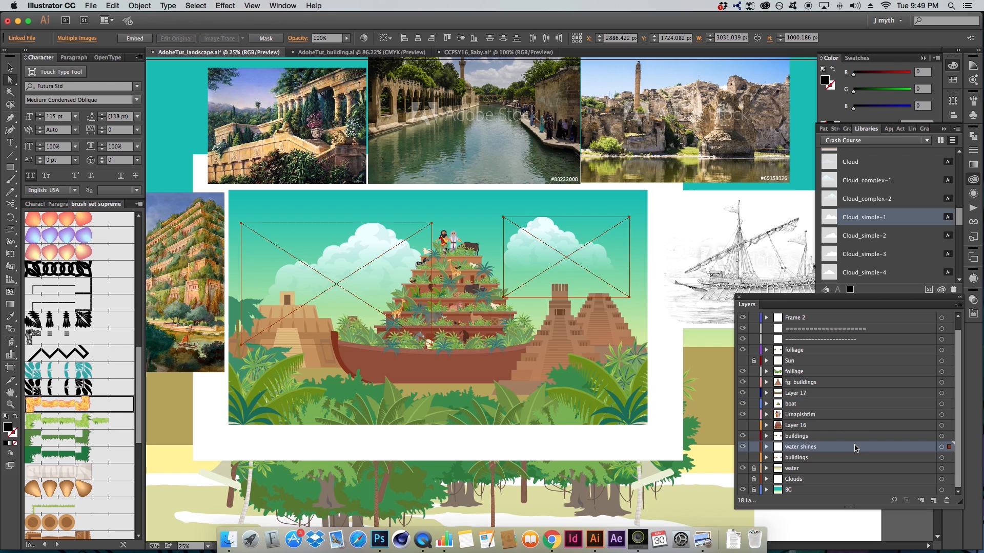
pyautogui.click(474, 208)
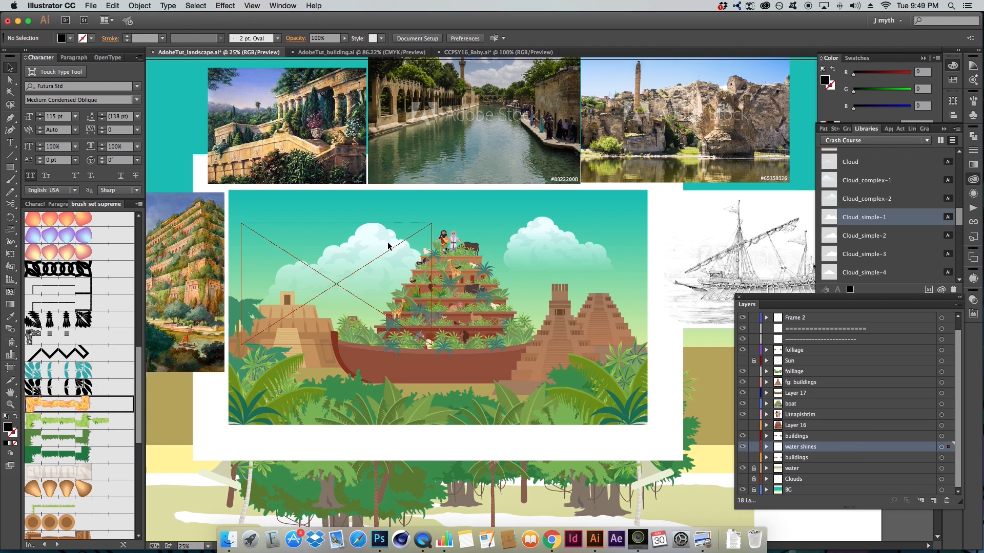
# - Set the opacity of both clouds to 25%
pyautogui.click(389, 247)
pyautogui.press('a')
pyautogui.click(497, 224)
pyautogui.click(547, 244)
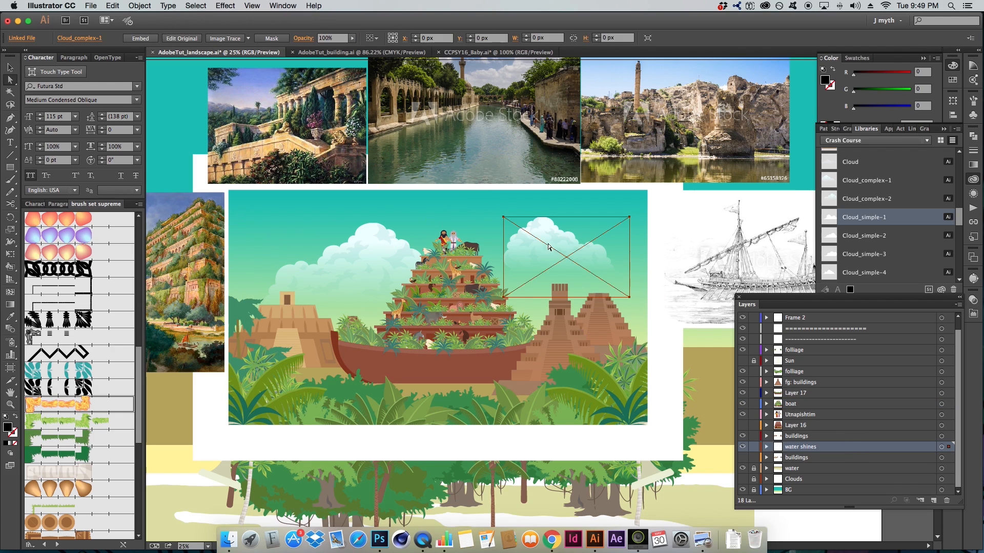
pyautogui.keyDown('shift'); pyautogui.click(349, 246); pyautogui.keyUp('shift')
pyautogui.write('2')
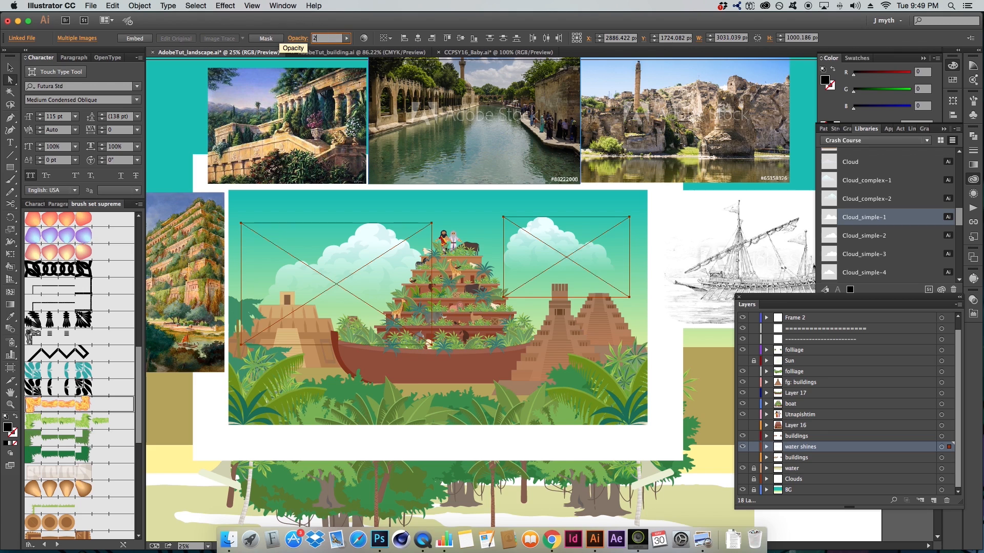
pyautogui.write('5')
pyautogui.press('Return')
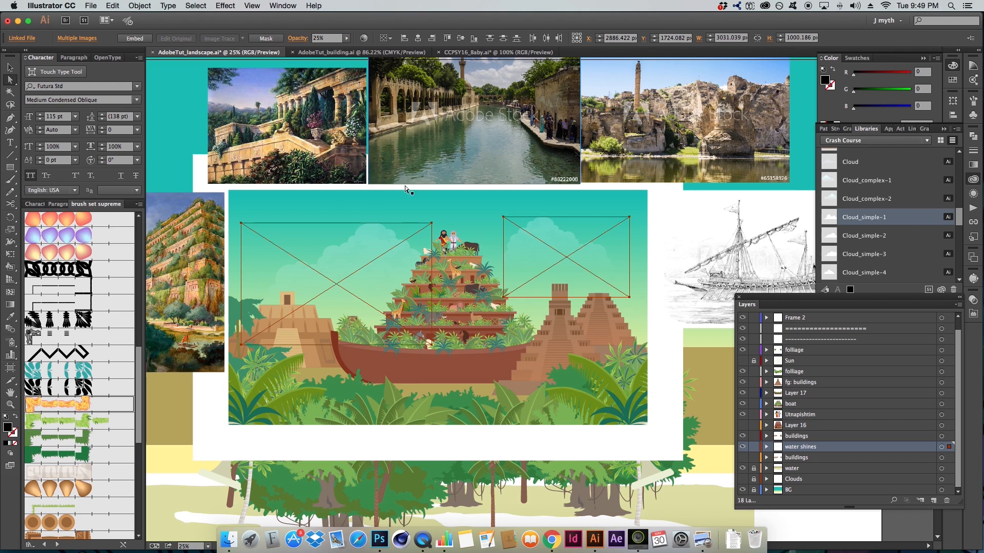
# - Enlarge the Cloud_complex-1 above the right-hand pyramids to about 1542 by 988 px, shift it right and set its opacity to 35%
pyautogui.click(447, 219)
pyautogui.moveTo(564, 229); pyautogui.dragTo(684, 240)
pyautogui.press('s')
pyautogui.press('a')
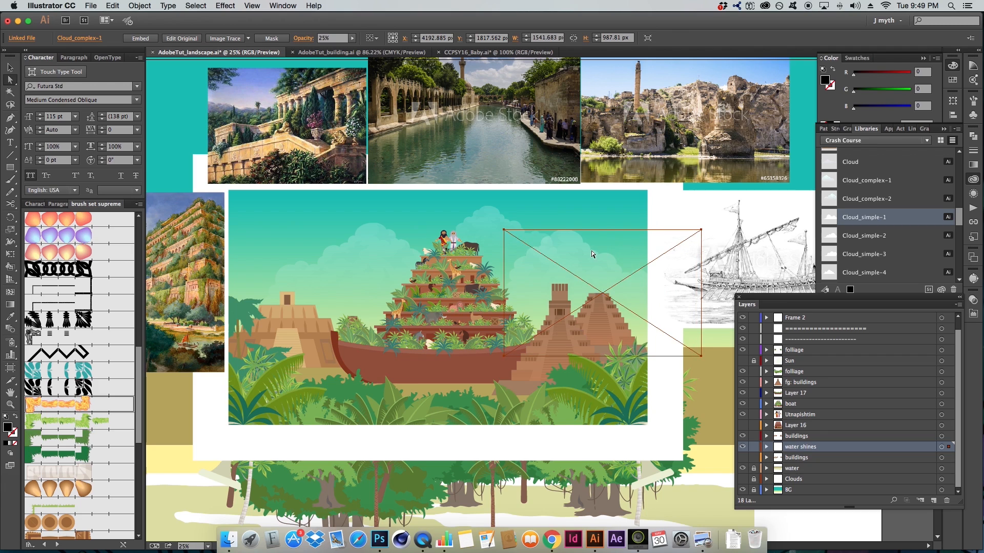
pyautogui.moveTo(593, 252); pyautogui.dragTo(608, 251)
pyautogui.moveTo(332, 38); pyautogui.dragTo(270, 36)
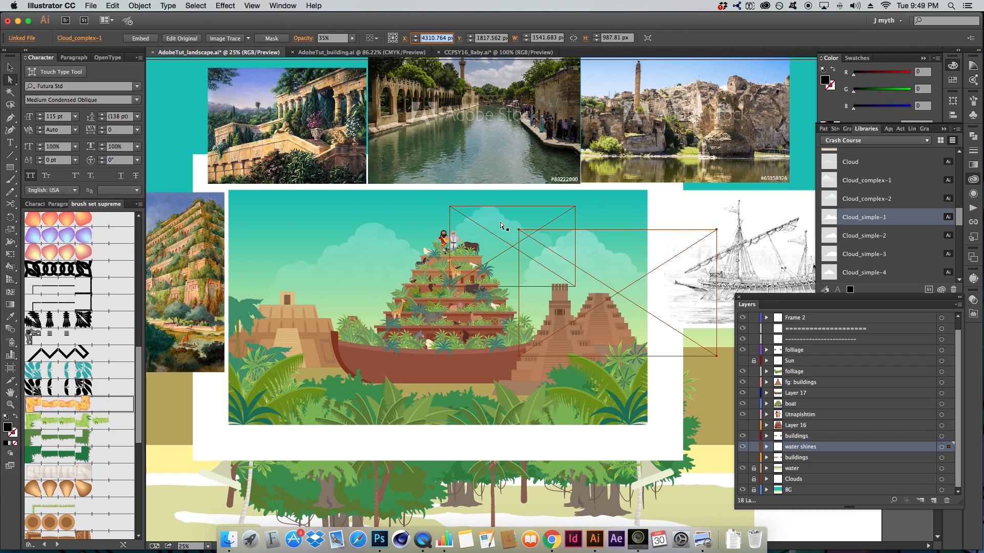
# - Move the smaller Cloud_complex-1 behind the boat's figures slightly up and left, and enlarge it
pyautogui.click(606, 215)
pyautogui.moveTo(503, 225)
pyautogui.mouseDown()
pyautogui.moveTo(480, 218)
pyautogui.moveTo(494, 220)
pyautogui.mouseUp()
pyautogui.press('s')
pyautogui.moveTo(551, 214); pyautogui.dragTo(561, 207)
pyautogui.press('a')
pyautogui.click(588, 219)
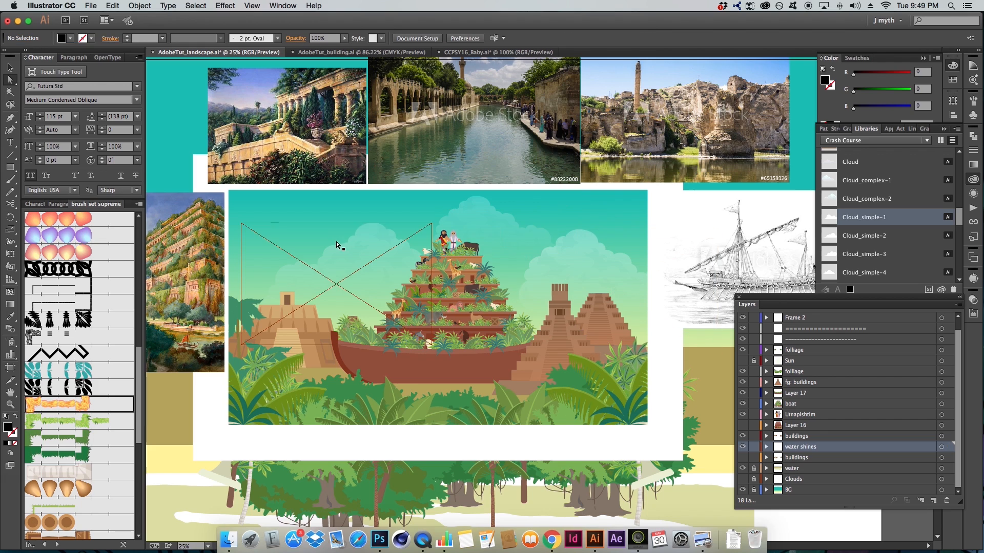
# - Set the opacity of the large Cloud_complex-2 on the boat's left side to 50%
pyautogui.click(364, 260)
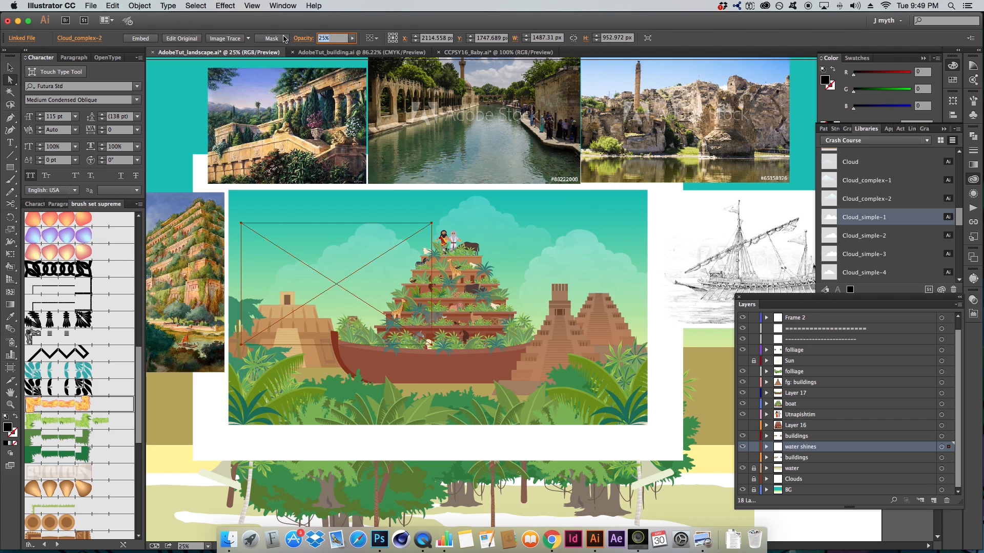
pyautogui.press('Return')
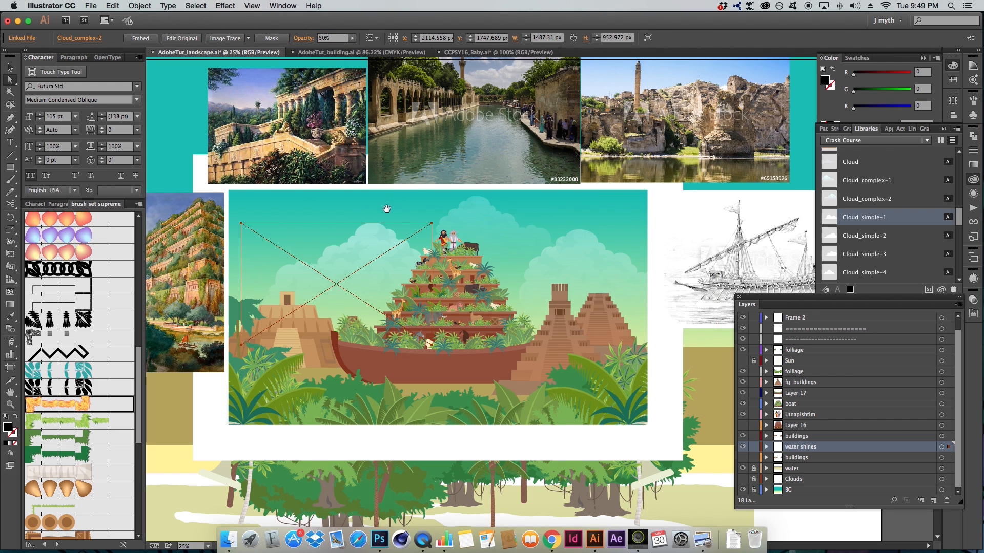
pyautogui.moveTo(387, 209); pyautogui.dragTo(456, 204)
# - Move the hanging-gardens reference painting left, clear of the white frame around the scene
pyautogui.press('super+shift+a')
pyautogui.moveTo(279, 222); pyautogui.dragTo(211, 221)
pyautogui.press('z')
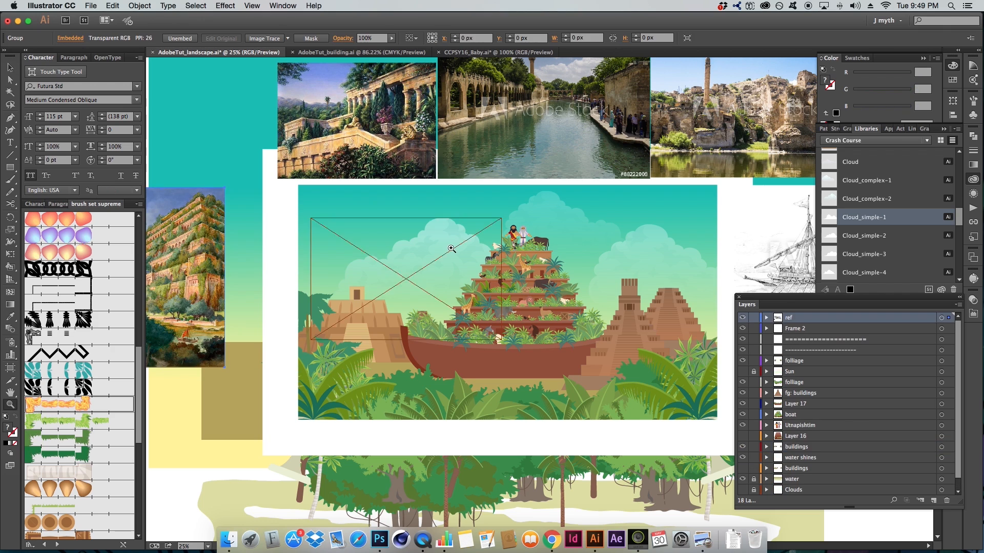
pyautogui.keyDown('alt'); pyautogui.click(452, 248); pyautogui.keyUp('alt')
pyautogui.moveTo(594, 274); pyautogui.dragTo(409, 236)
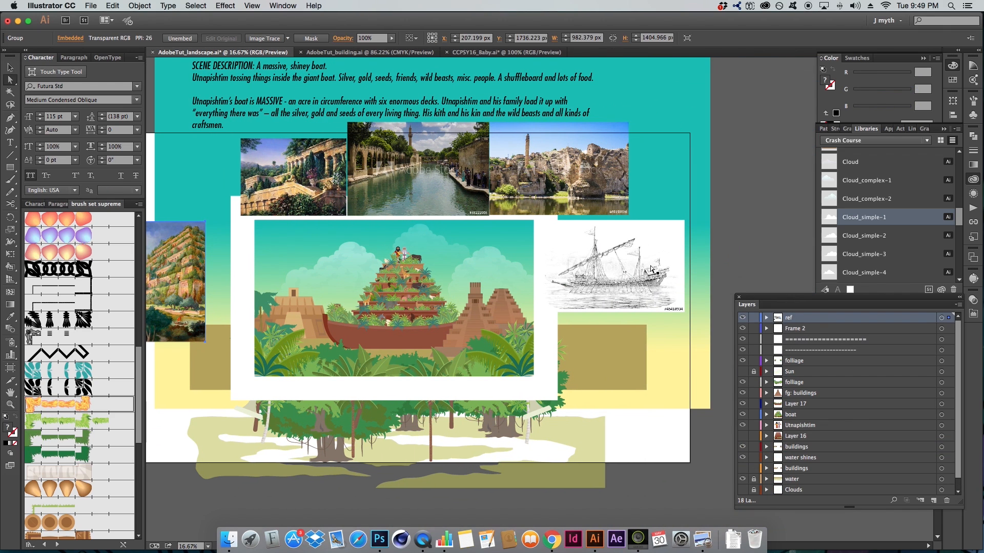
pyautogui.press('z')
pyautogui.moveTo(209, 183); pyautogui.dragTo(680, 435)
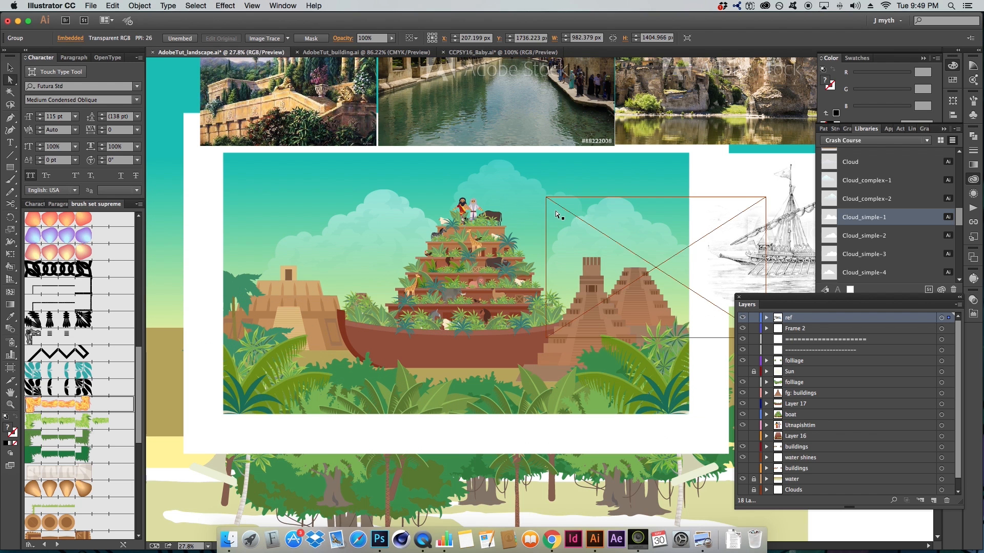
pyautogui.keyDown('alt'); pyautogui.click(544, 229); pyautogui.keyUp('alt')
pyautogui.keyDown('alt'); pyautogui.click(544, 228); pyautogui.keyUp('alt')
pyautogui.moveTo(548, 352); pyautogui.dragTo(540, 267)
pyautogui.keyDown('alt'); pyautogui.click(540, 267); pyautogui.keyUp('alt')
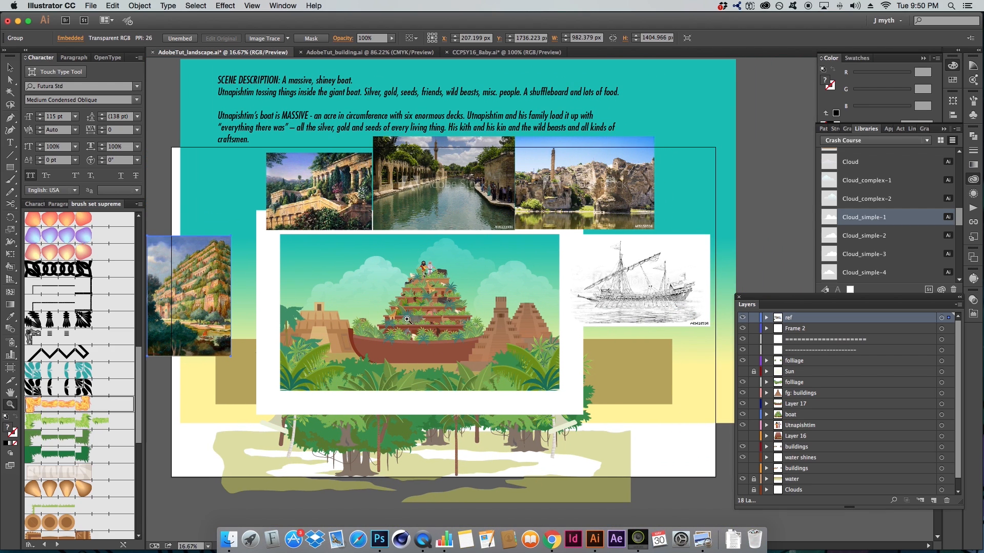
pyautogui.press('a')
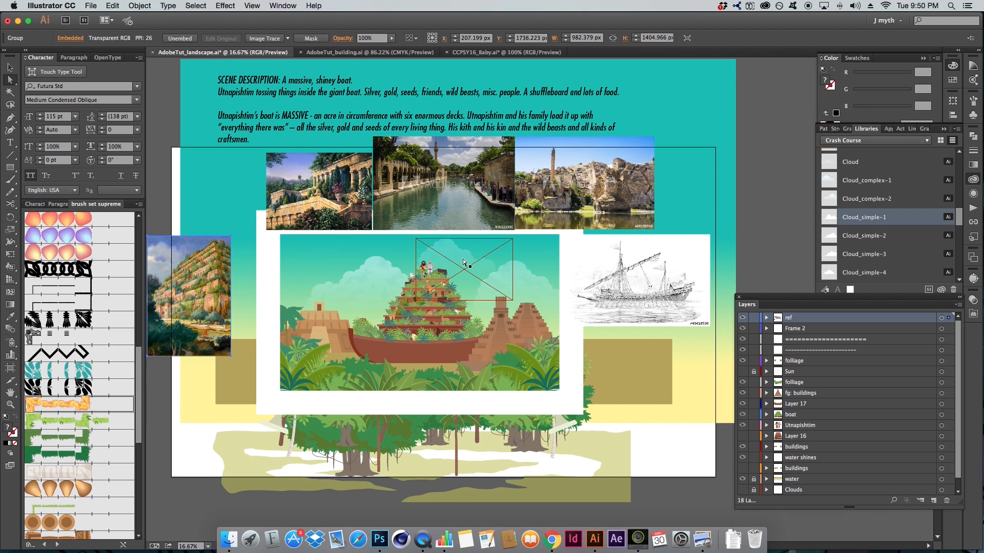
# - Try narrowing the artboard evenly from both sides to about 3429 px wide, close to the scene's edges
pyautogui.hotkey('shift', 'o')
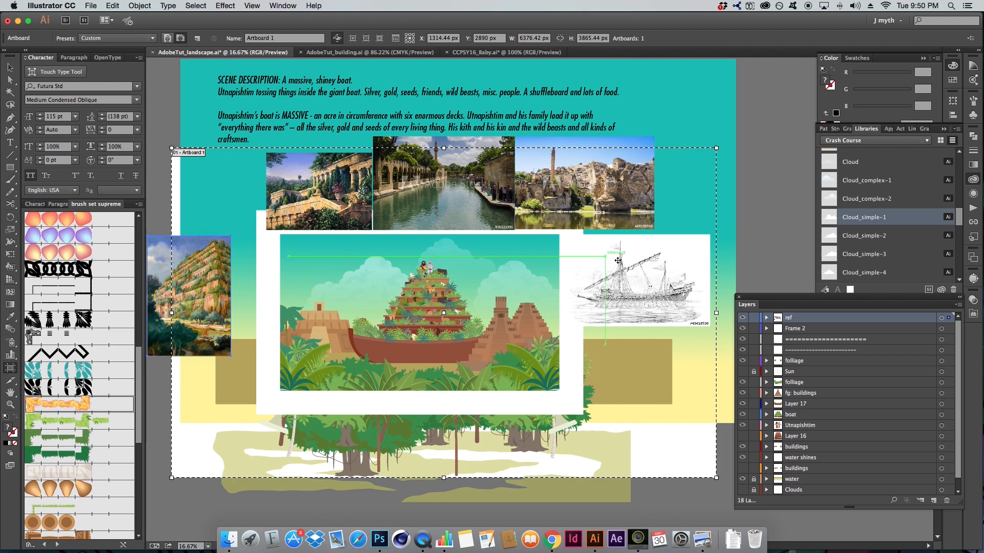
pyautogui.moveTo(715, 312); pyautogui.dragTo(566, 314)
pyautogui.press('a')
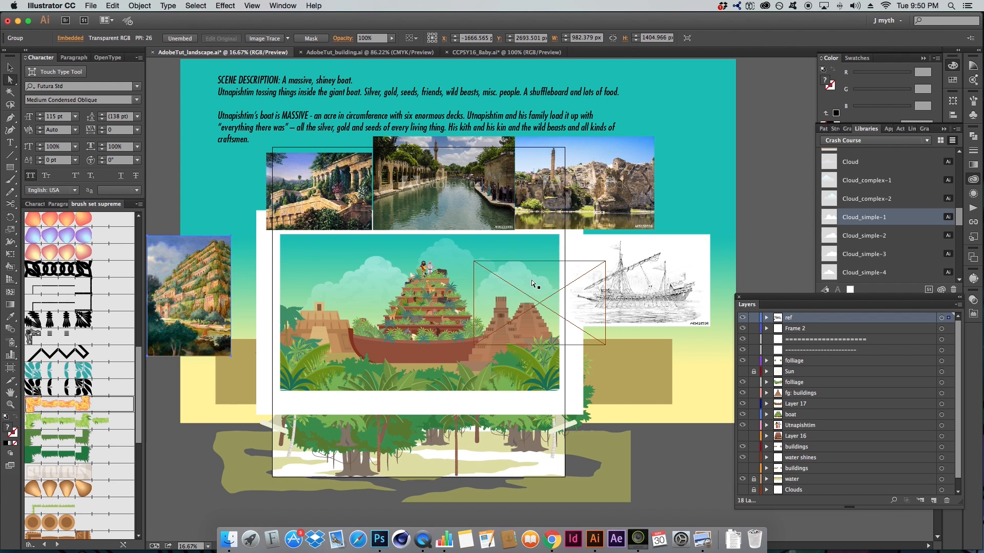
# - Widen the artboard evenly on both sides until it extends past the ship sketch
pyautogui.moveTo(516, 280)
pyautogui.mouseDown()
pyautogui.moveTo(268, 281)
pyautogui.moveTo(513, 277)
pyautogui.mouseUp()
pyautogui.hotkey('shift', 'o')
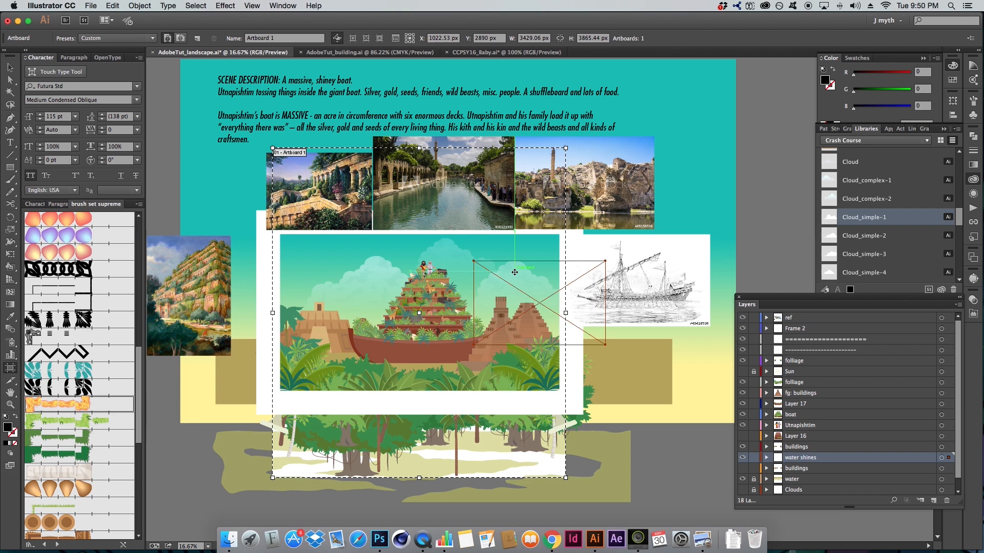
pyautogui.moveTo(564, 314); pyautogui.dragTo(700, 307)
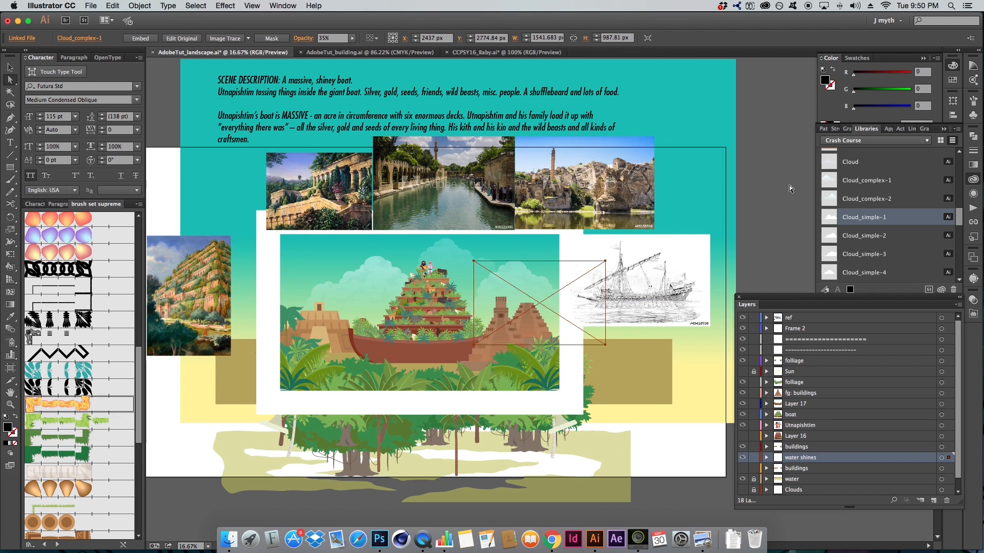
pyautogui.press('Escape')
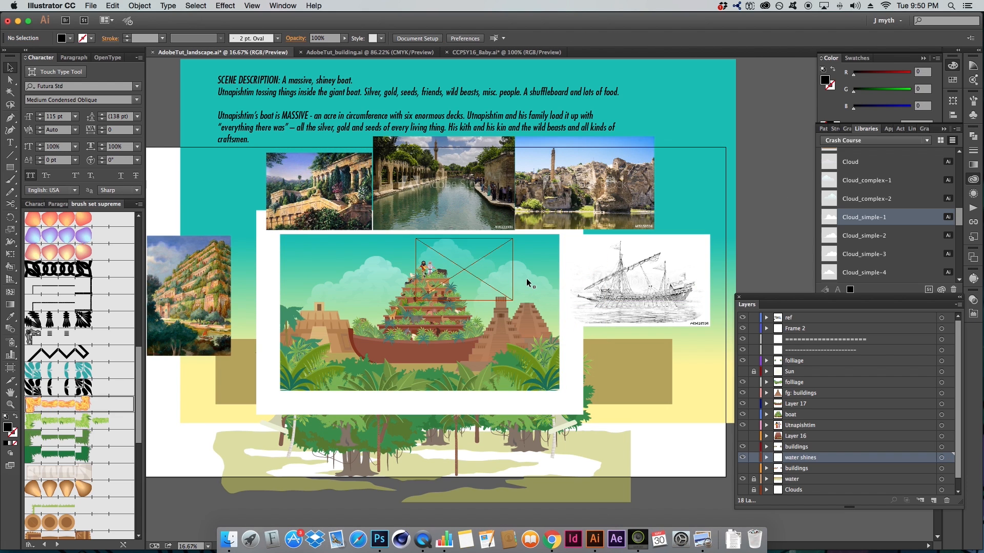
# - Try moving both Cloud_complex-1 clouds far left over the hanging-gardens painting, and undo the moves
pyautogui.moveTo(465, 251); pyautogui.dragTo(236, 251)
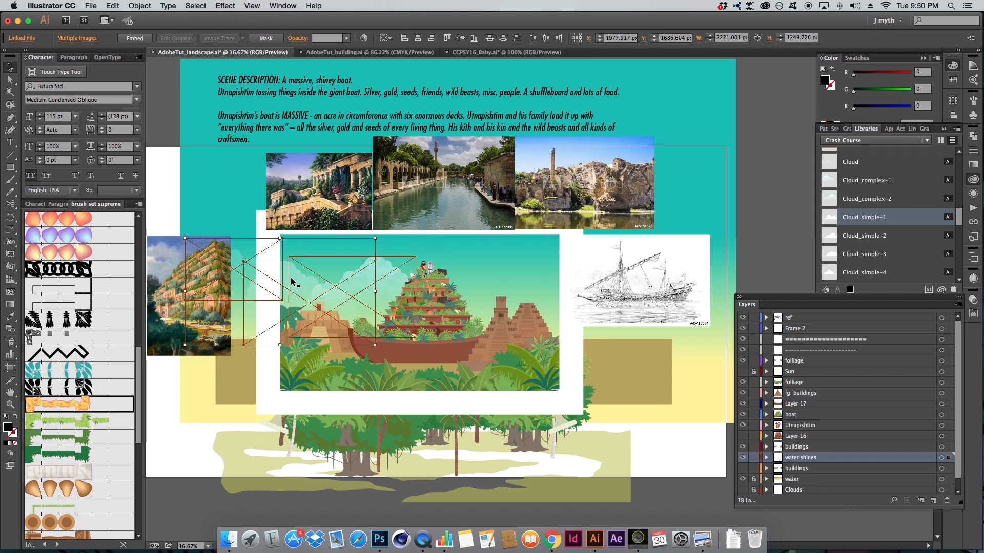
pyautogui.moveTo(239, 258); pyautogui.dragTo(185, 254)
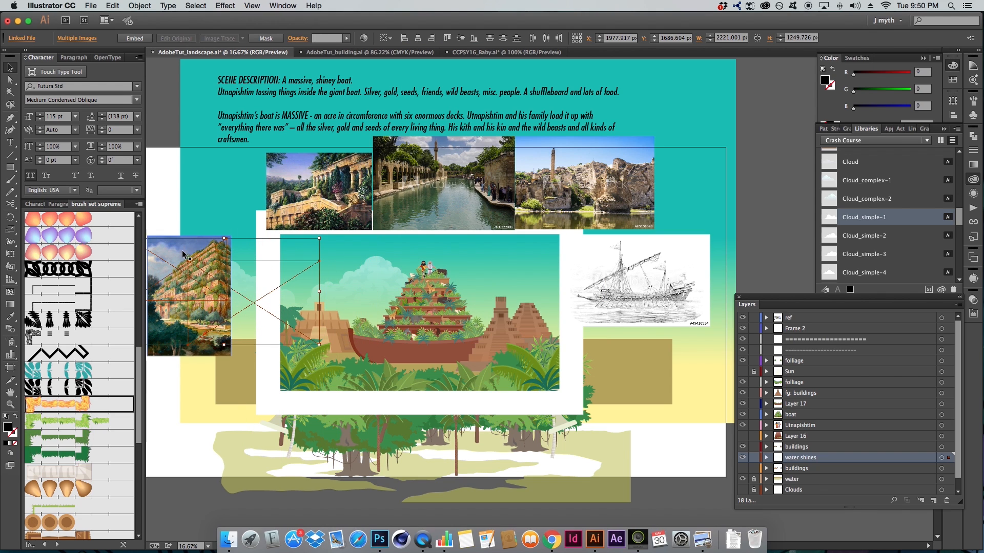
pyautogui.press('super+z')
pyautogui.press('super+z')
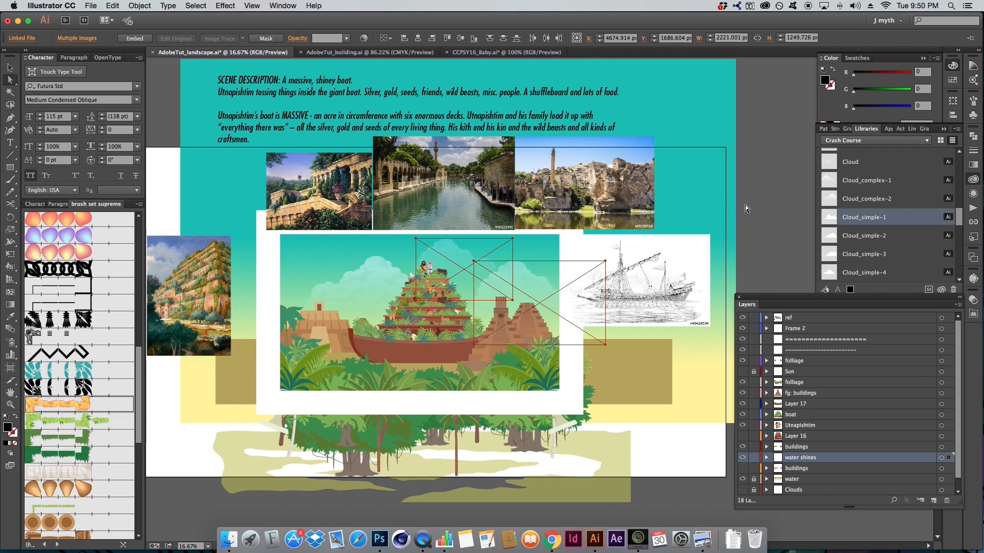
pyautogui.click(745, 205)
pyautogui.scroll(-3, 494, 314)
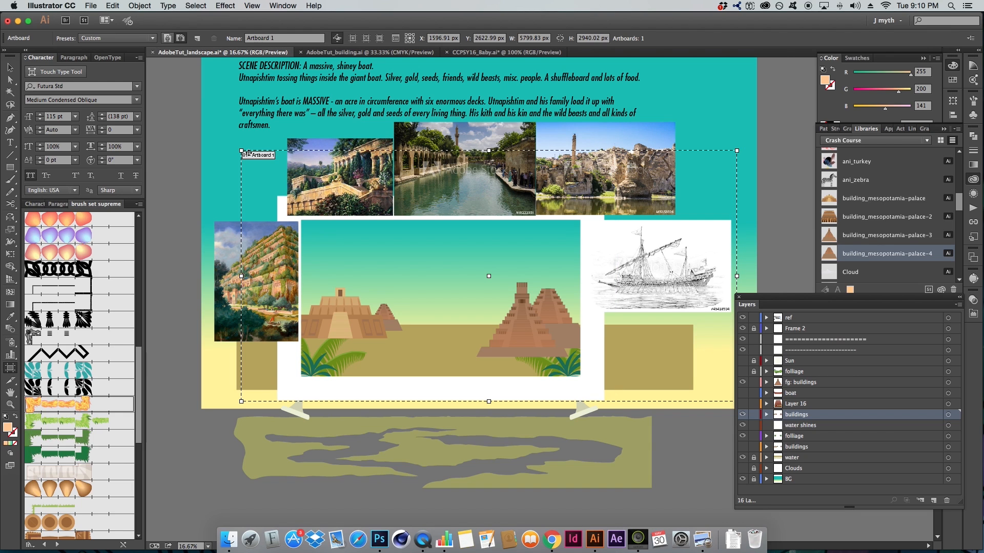
# - Unlock the Frame 2 layer and select the white frame around the scene
pyautogui.press('z')
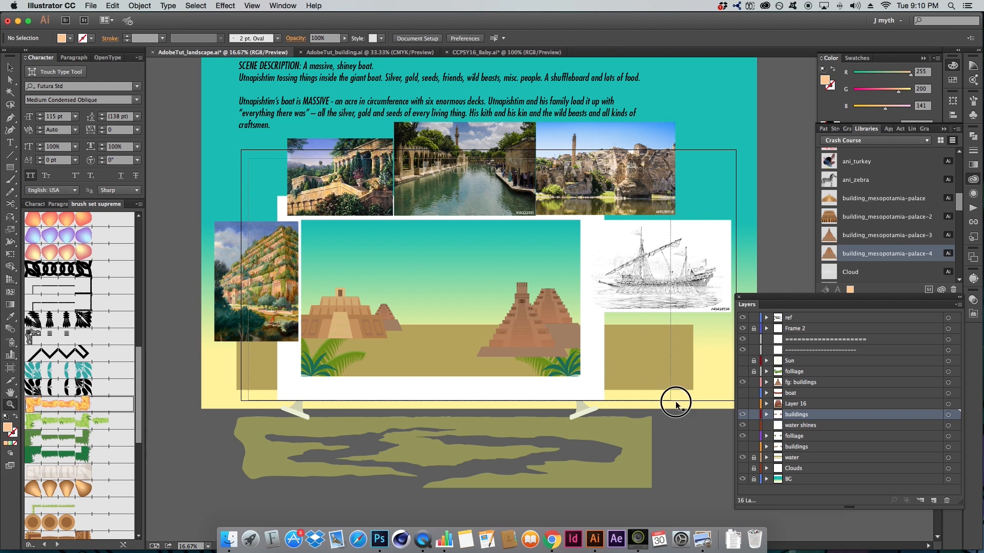
pyautogui.moveTo(675, 402); pyautogui.dragTo(719, 436)
pyautogui.press('a')
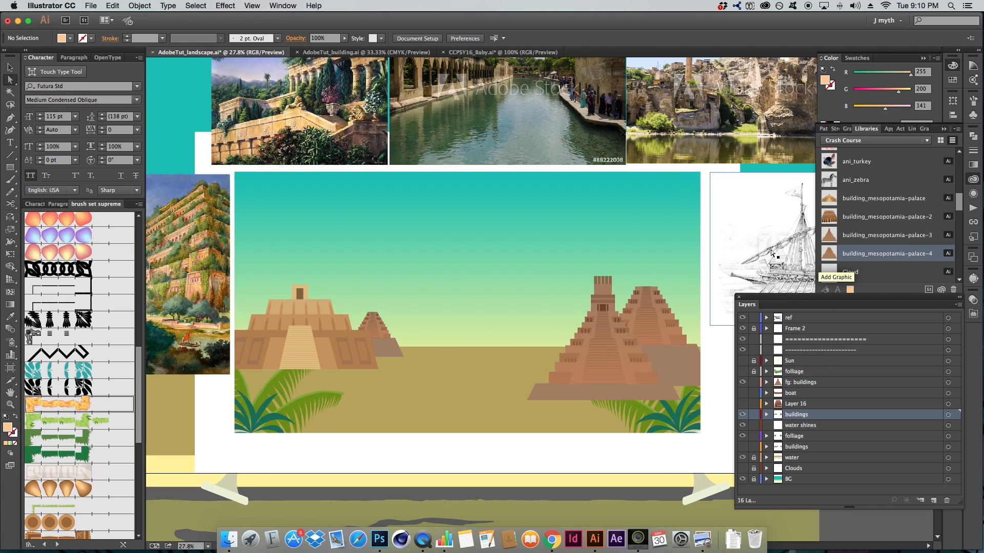
pyautogui.click(753, 330)
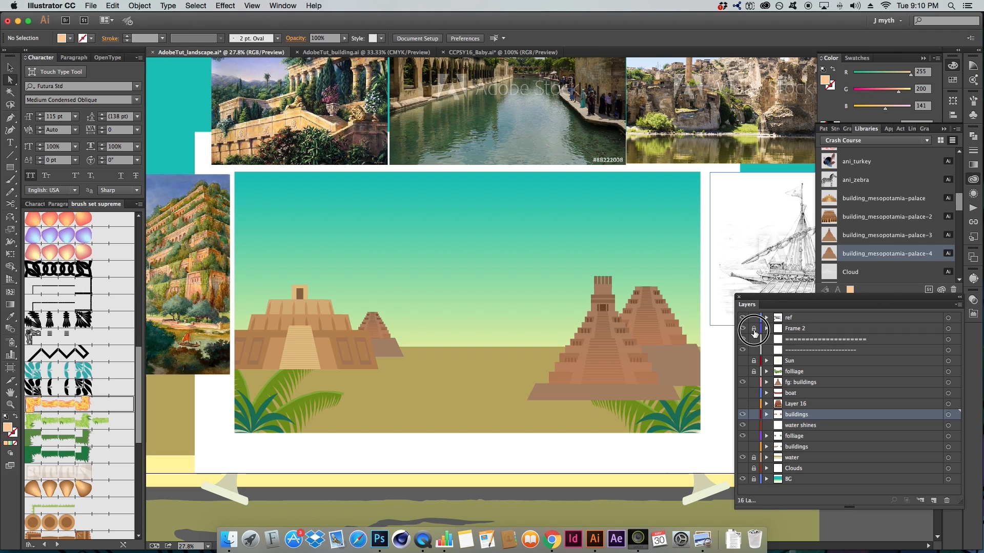
pyautogui.click(716, 340)
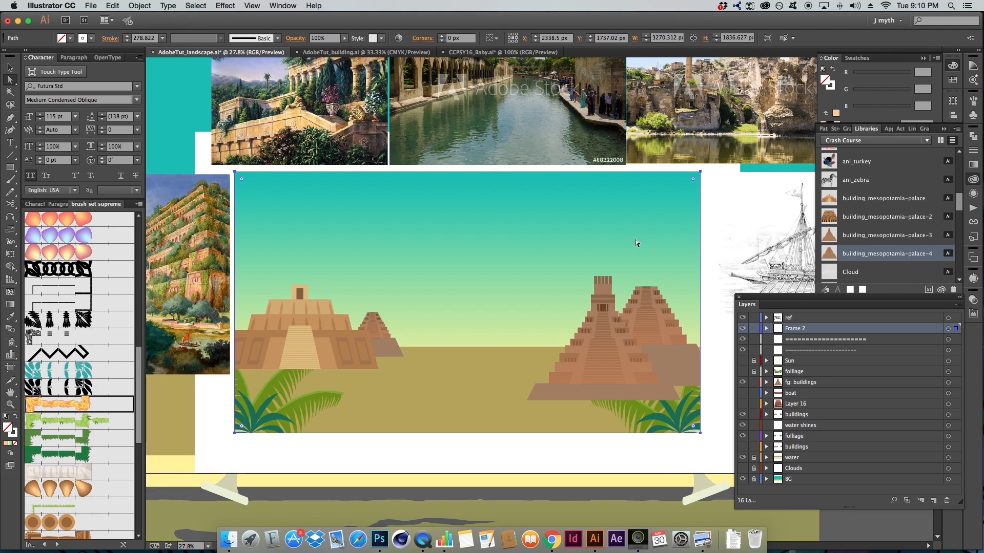
# - Create a 1920 by 1080 px rectangle on the Frame 2 layer over the scene
pyautogui.press('m')
pyautogui.click(480, 311)
pyautogui.write('1')
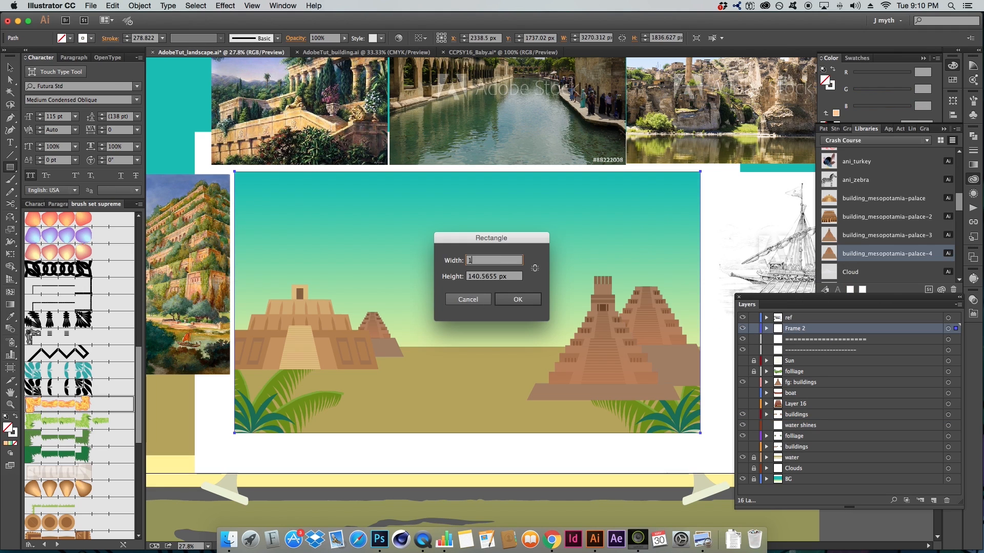
pyautogui.write('920')
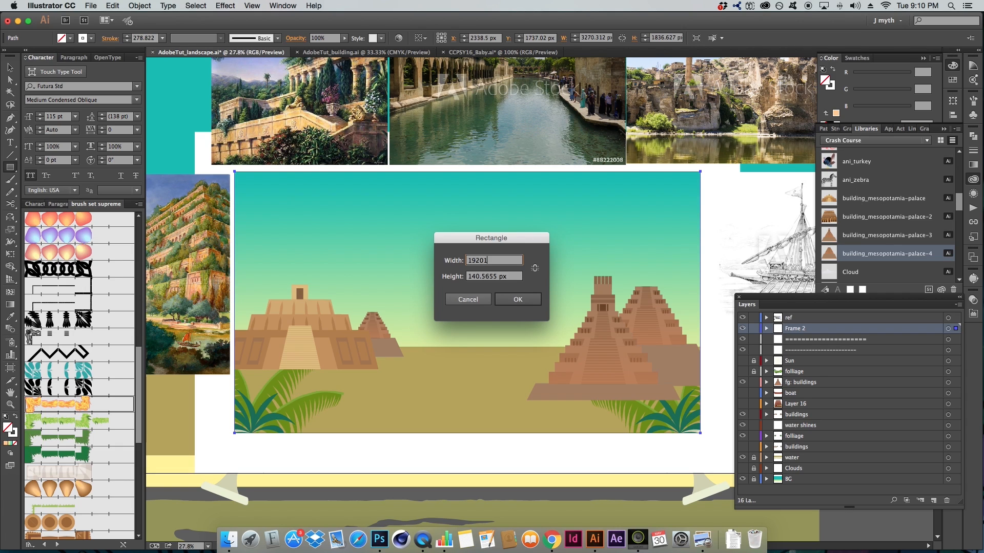
pyautogui.press('Tab')
pyautogui.write('18')
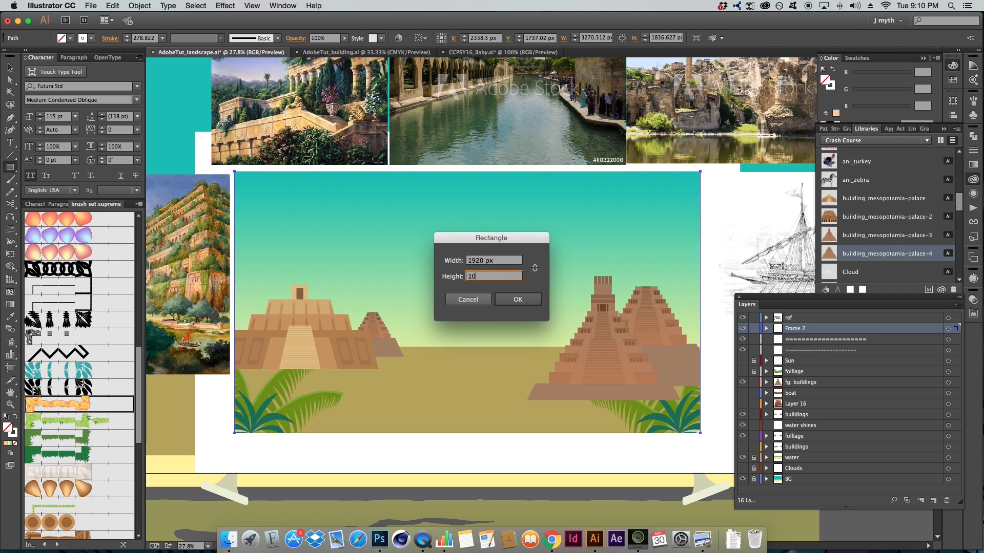
pyautogui.press('Return')
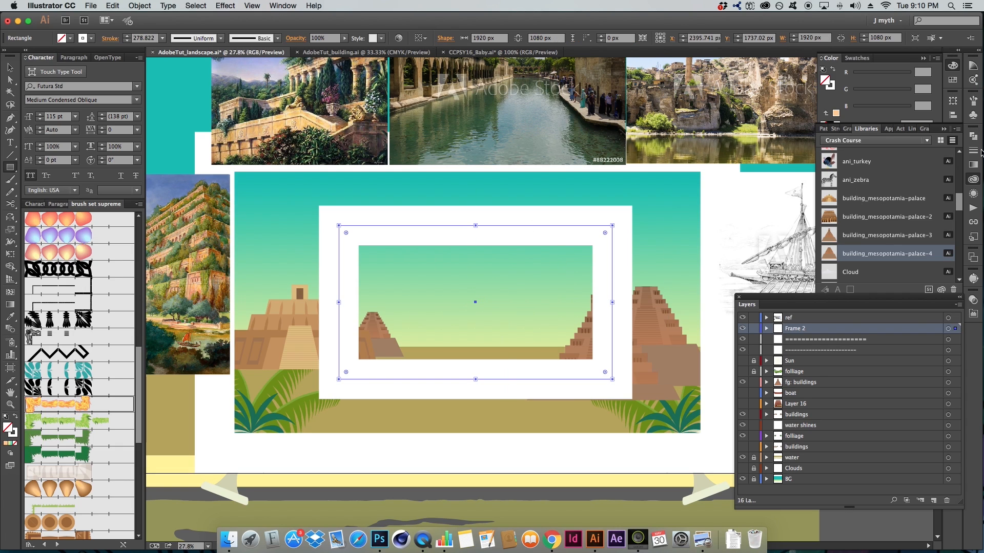
# - Align the new rectangle's stroke to the outside and move the rectangle slightly left and down
pyautogui.click(973, 150)
pyautogui.click(905, 183)
pyautogui.press('a')
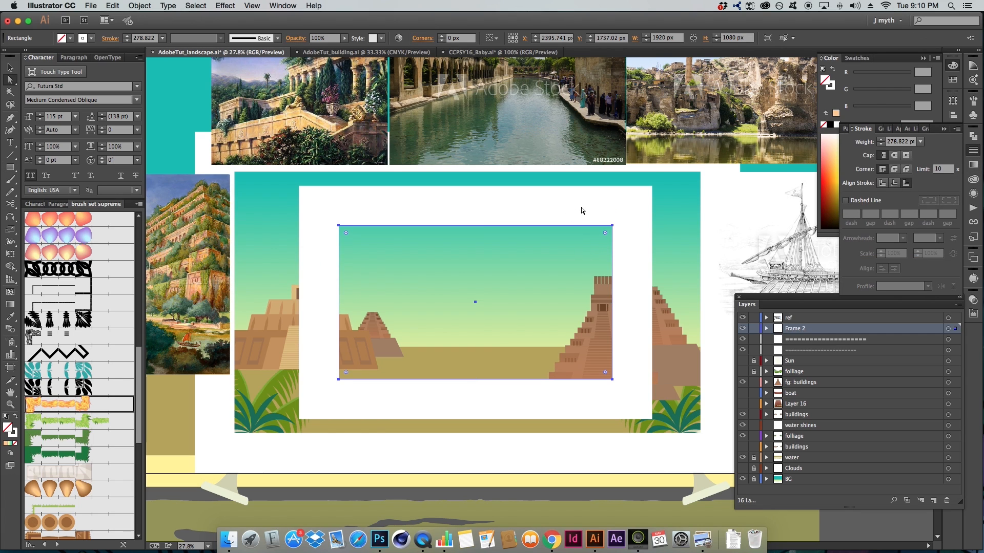
pyautogui.moveTo(580, 209); pyautogui.dragTo(552, 218)
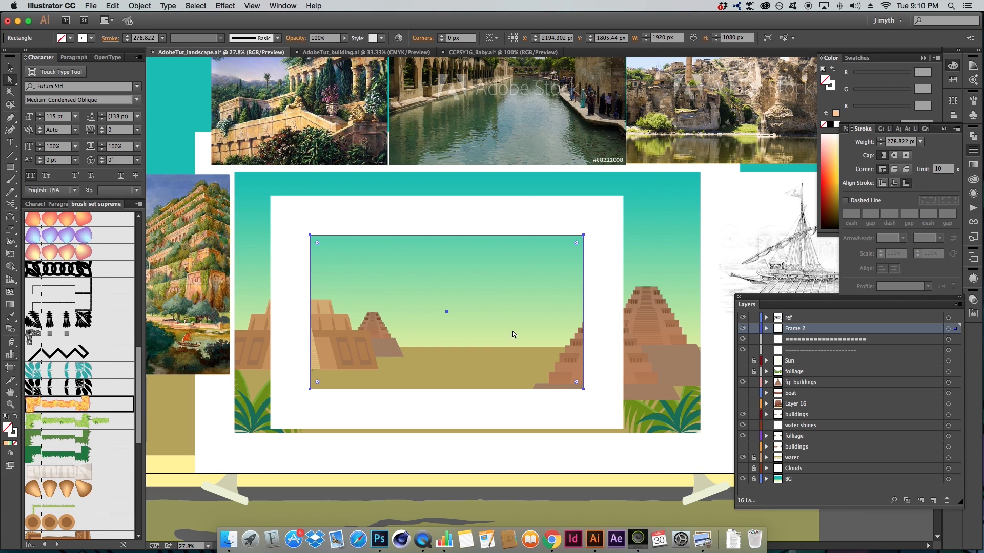
# - Scale the rectangle proportionally, including its stroke, to about 3527 by 1984 px
pyautogui.keyDown('alt'); pyautogui.keyDown('super'); pyautogui.click(610, 308); pyautogui.keyUp('super'); pyautogui.keyUp('alt')
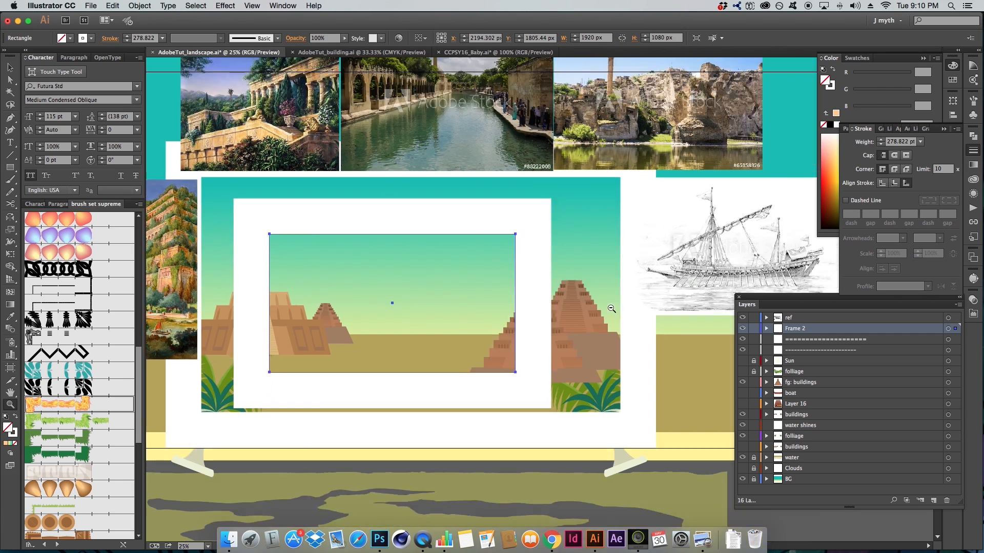
pyautogui.moveTo(572, 315); pyautogui.dragTo(639, 283)
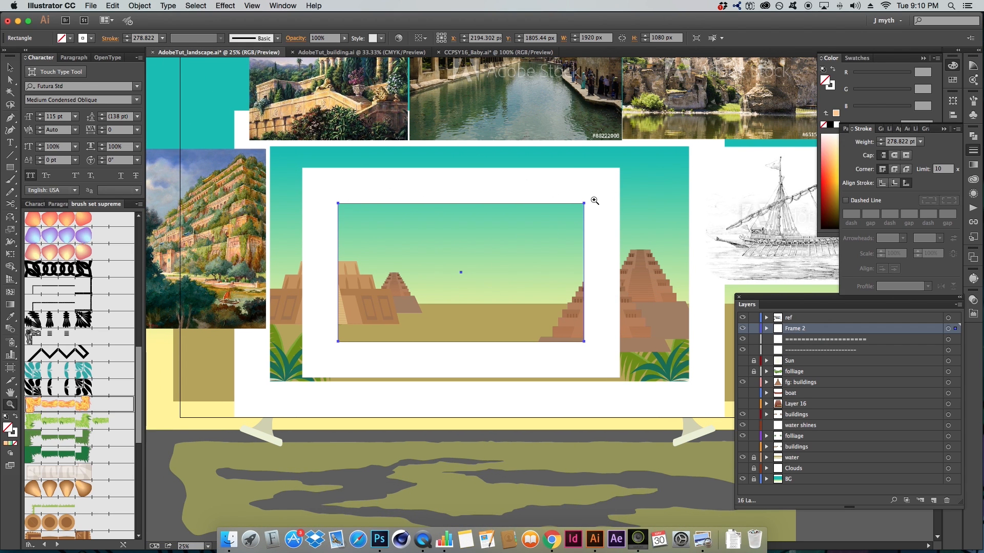
pyautogui.press('s')
pyautogui.moveTo(590, 199); pyautogui.dragTo(692, 144)
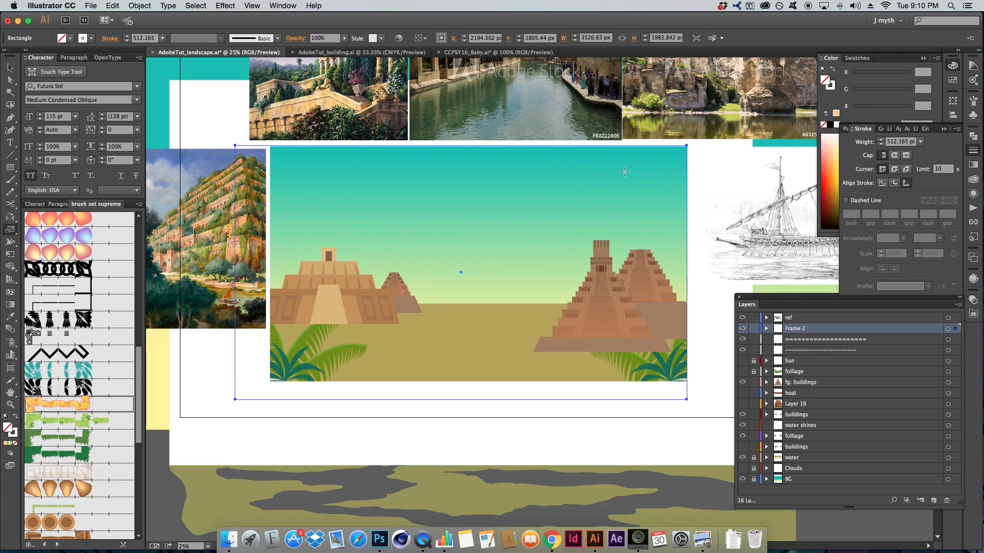
# - Centre the enlarged rectangle on the scene at X 2338.5, Y 1737.02 px and scale it down slightly
pyautogui.press('a')
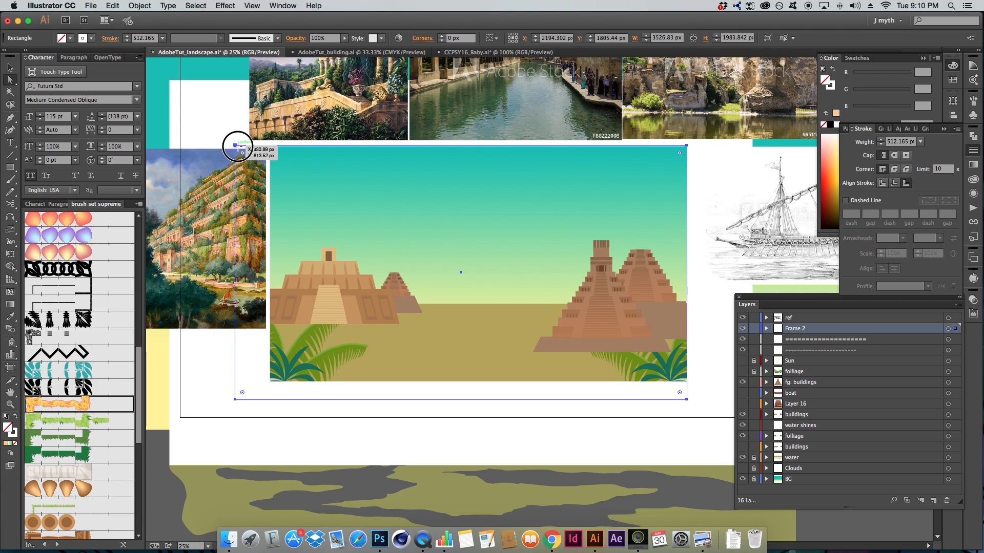
pyautogui.moveTo(235, 145); pyautogui.dragTo(253, 137)
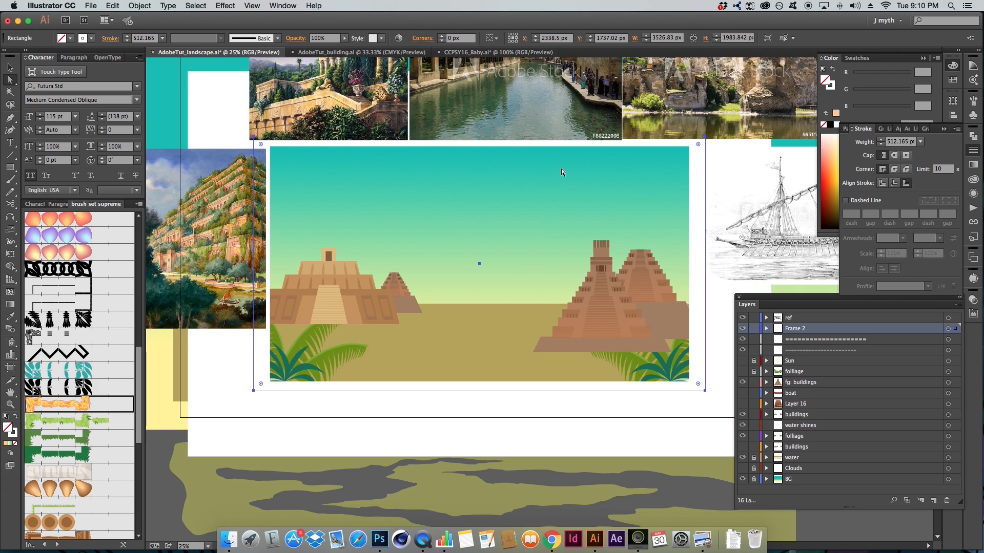
pyautogui.press('s')
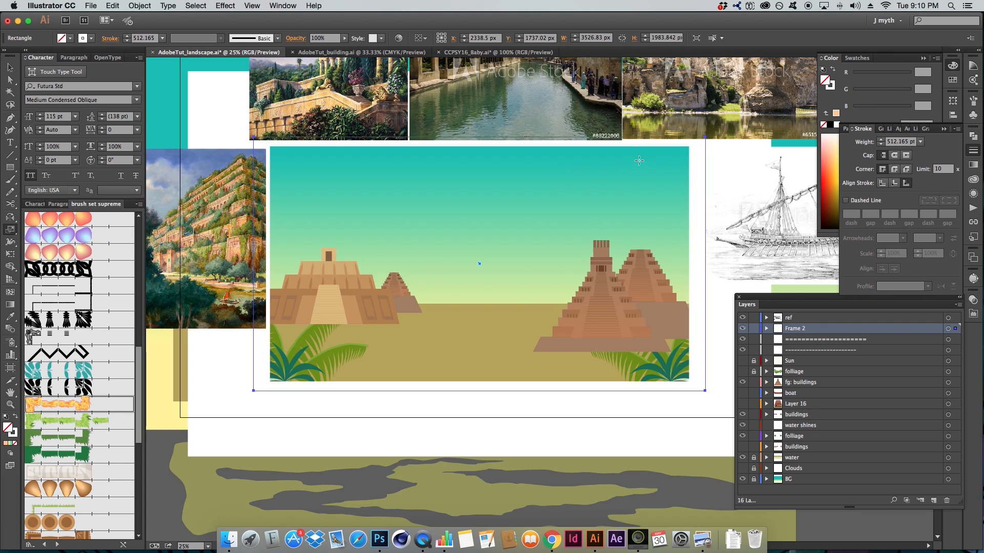
pyautogui.moveTo(743, 125); pyautogui.dragTo(712, 176)
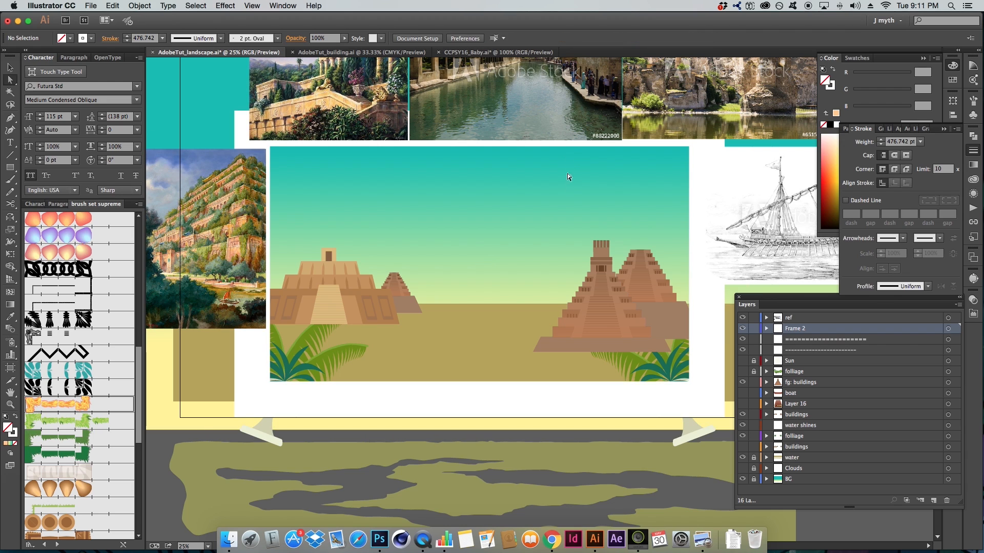
pyautogui.press('z')
pyautogui.keyDown('alt'); pyautogui.click(567, 190); pyautogui.keyUp('alt')
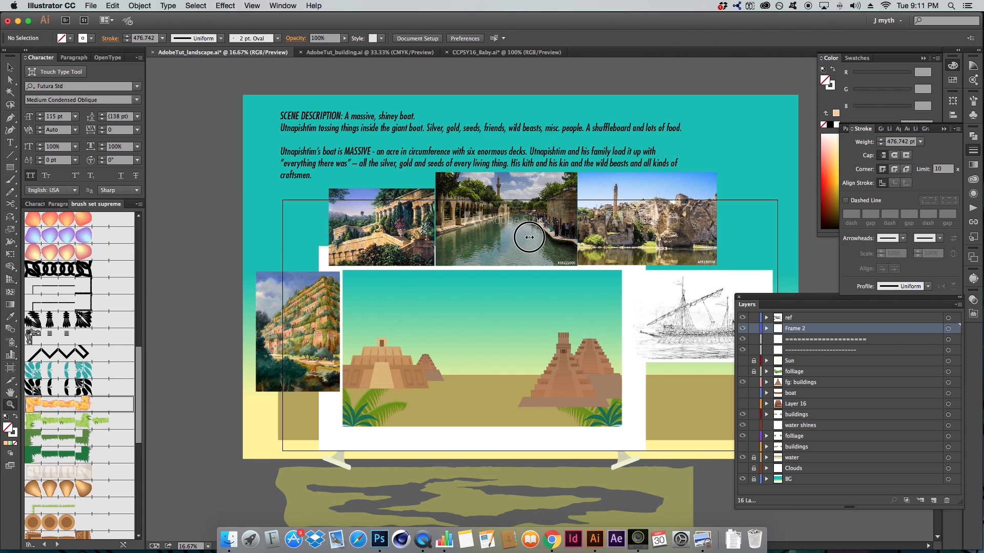
pyautogui.scroll(-3, 530, 238)
pyautogui.moveTo(244, 157); pyautogui.dragTo(731, 401)
pyautogui.moveTo(638, 354); pyautogui.dragTo(398, 255)
pyautogui.moveTo(250, 176); pyautogui.dragTo(712, 410)
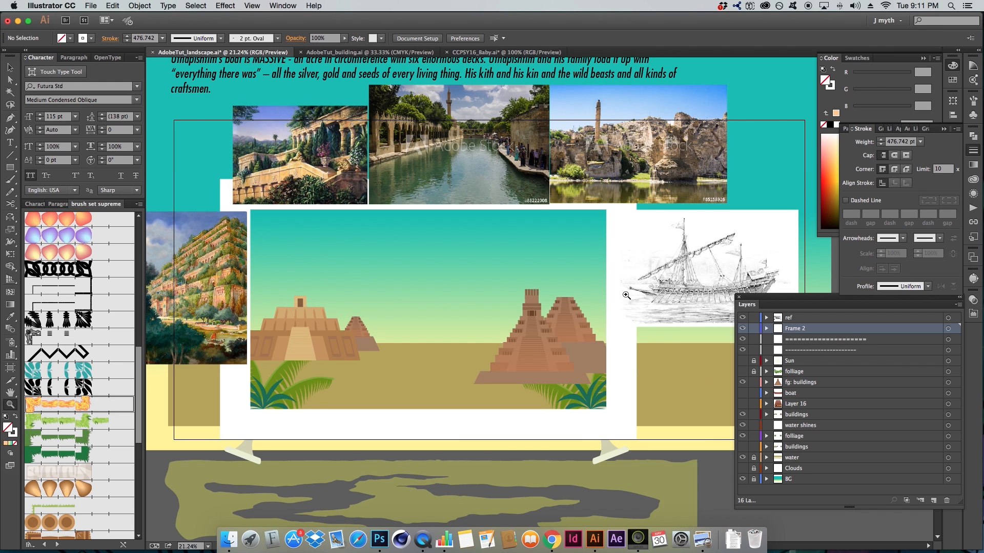
# - Draw a circle about 2100 px across over the middle of the scene on the Frame 2 layer
pyautogui.moveTo(626, 295); pyautogui.dragTo(590, 277)
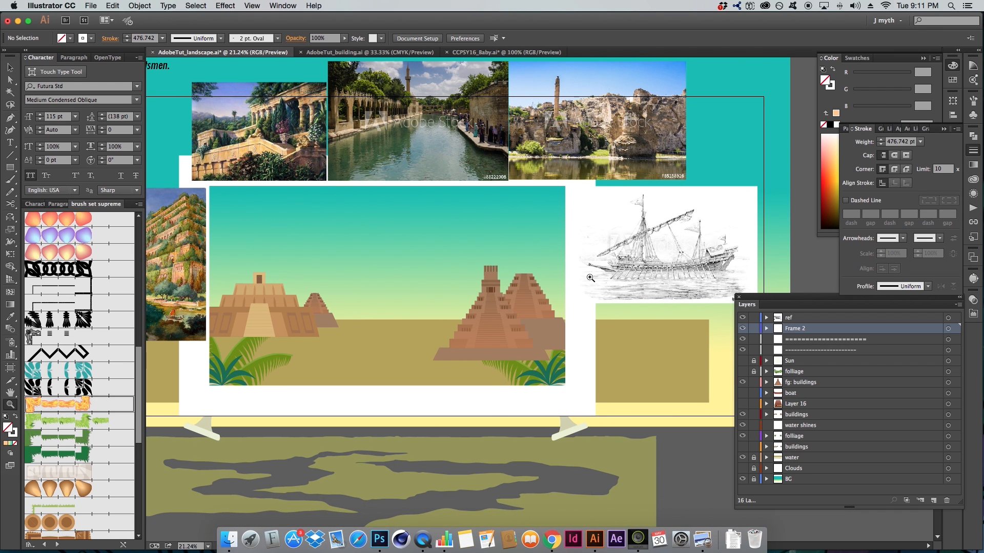
pyautogui.hotkey('shift', 'o')
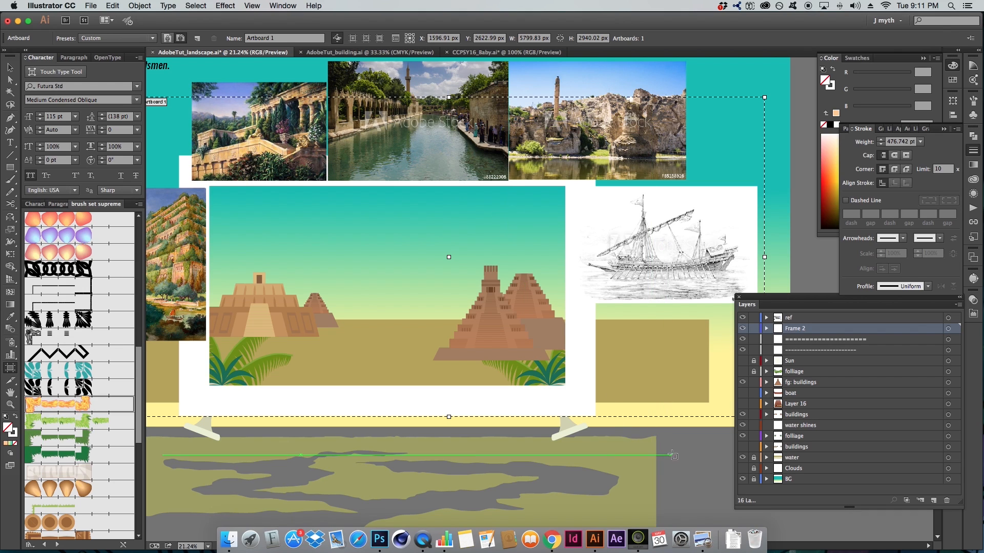
pyautogui.press('Escape')
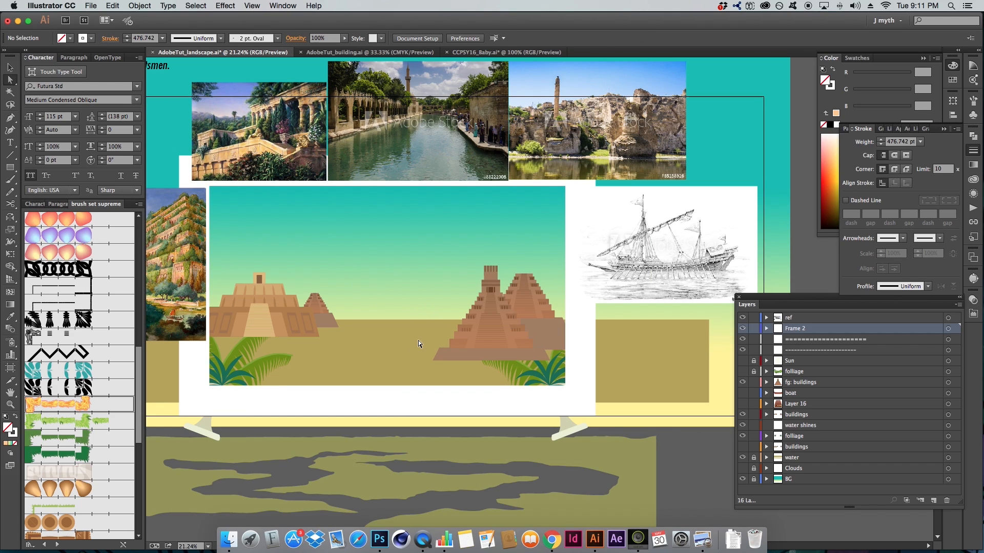
pyautogui.press('l')
pyautogui.moveTo(377, 324)
pyautogui.mouseDown()
pyautogui.moveTo(445, 208)
pyautogui.moveTo(499, 155)
pyautogui.moveTo(443, 210)
pyautogui.mouseUp()
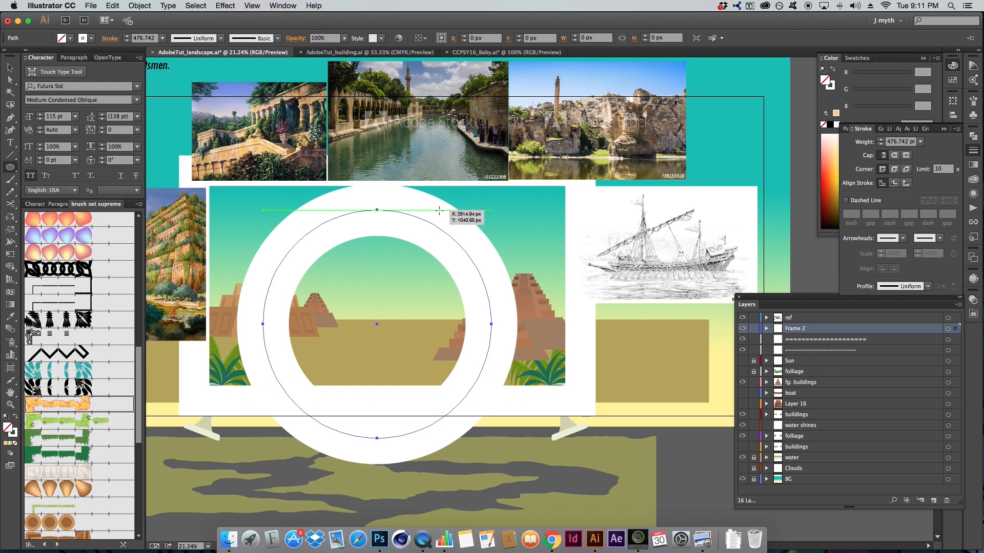
# - Resize the artboard to about 3270 by 1837 px so that it matches the edges of the landscape scene
pyautogui.hotkey('shift', 'o')
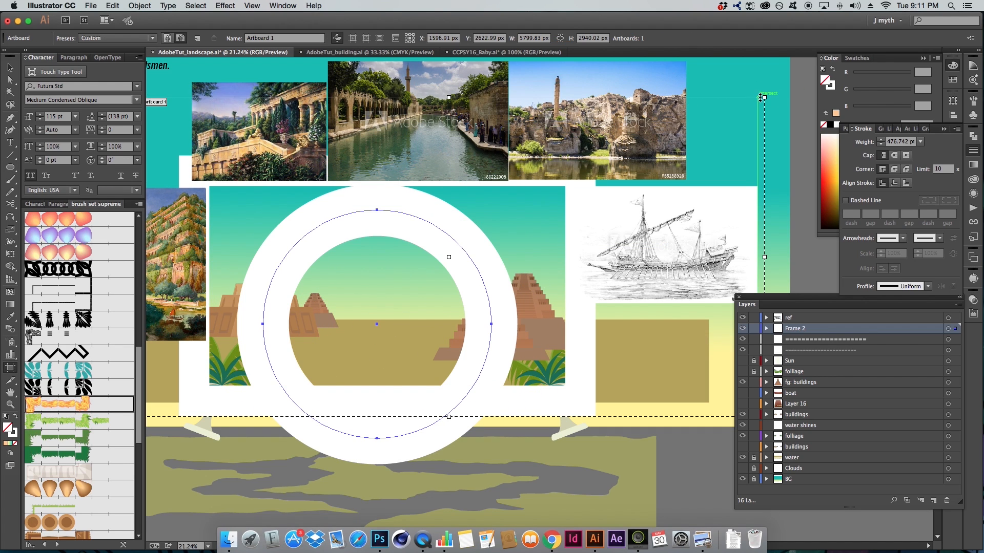
pyautogui.moveTo(764, 97); pyautogui.dragTo(566, 187)
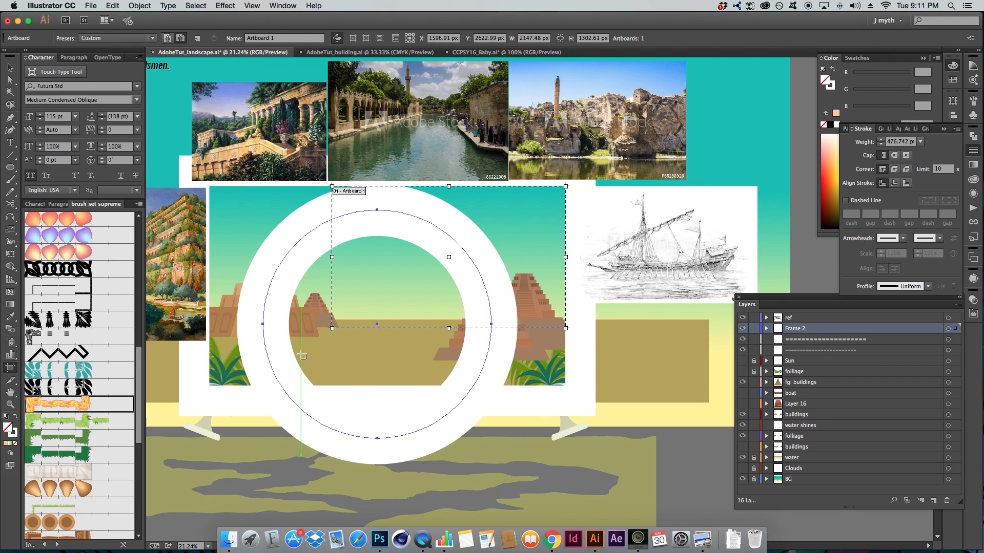
pyautogui.moveTo(332, 328); pyautogui.dragTo(211, 386)
pyautogui.press('a')
pyautogui.click(686, 487)
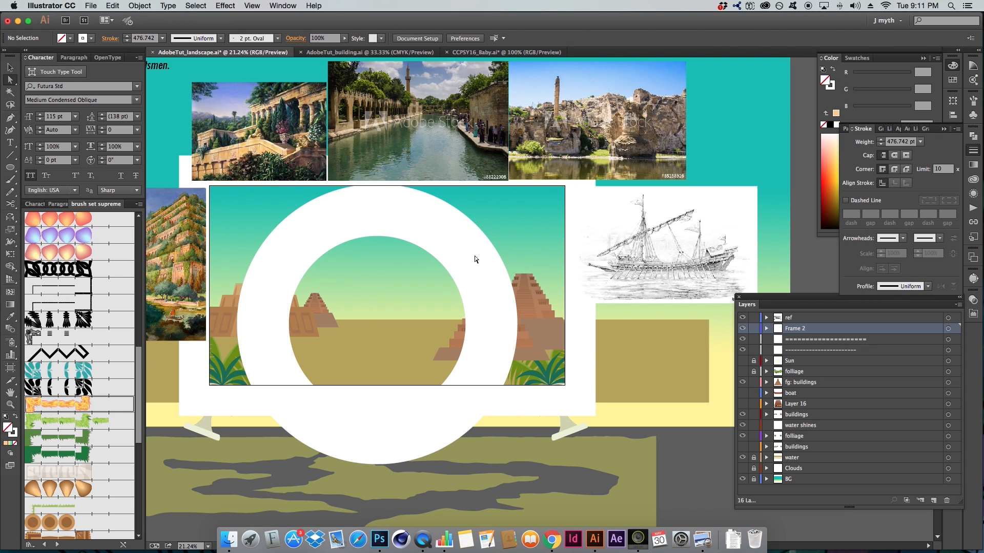
# - Give the circle a white fill with no stroke and set its opacity to 41%
pyautogui.click(461, 251)
pyautogui.press('d')
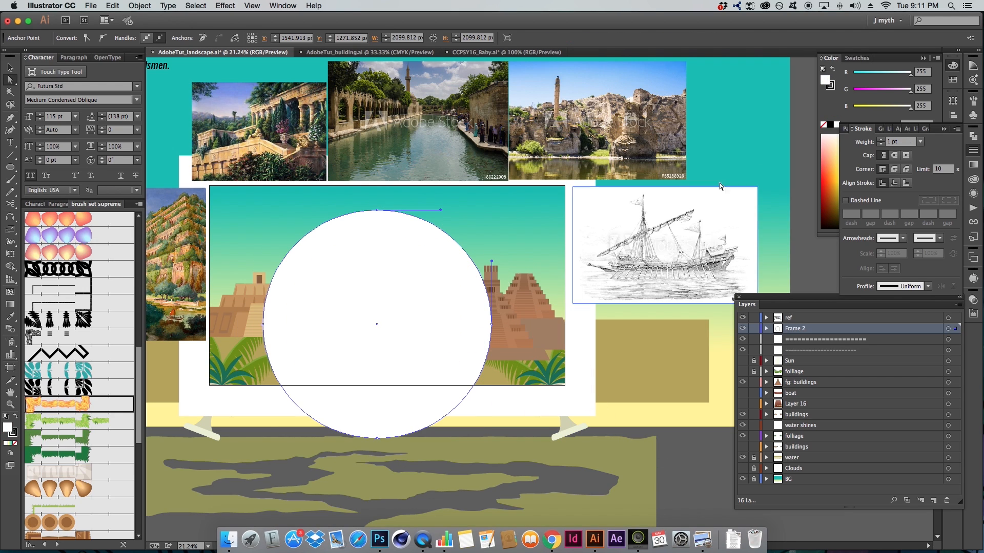
pyautogui.click(825, 126)
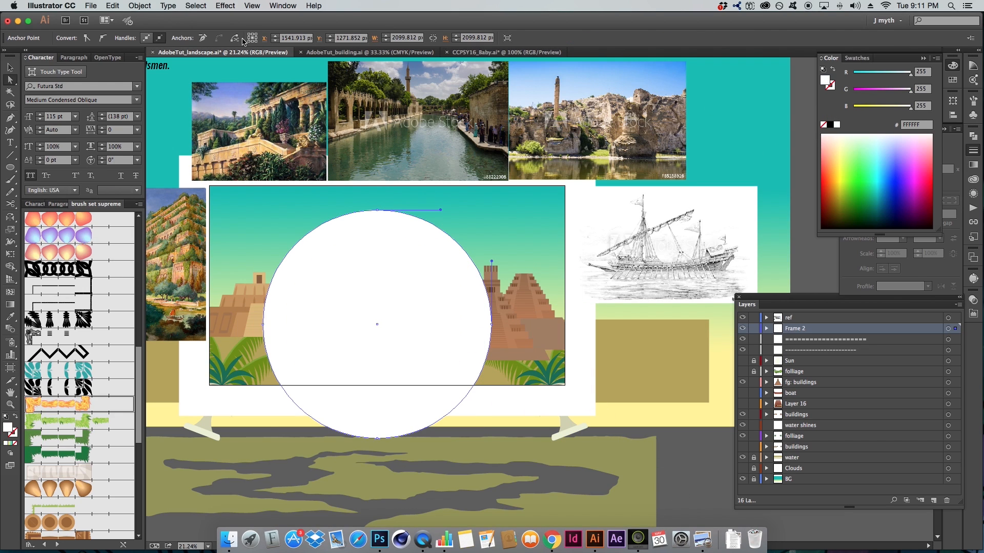
pyautogui.click(357, 280)
pyautogui.click(344, 38)
pyautogui.click(320, 48)
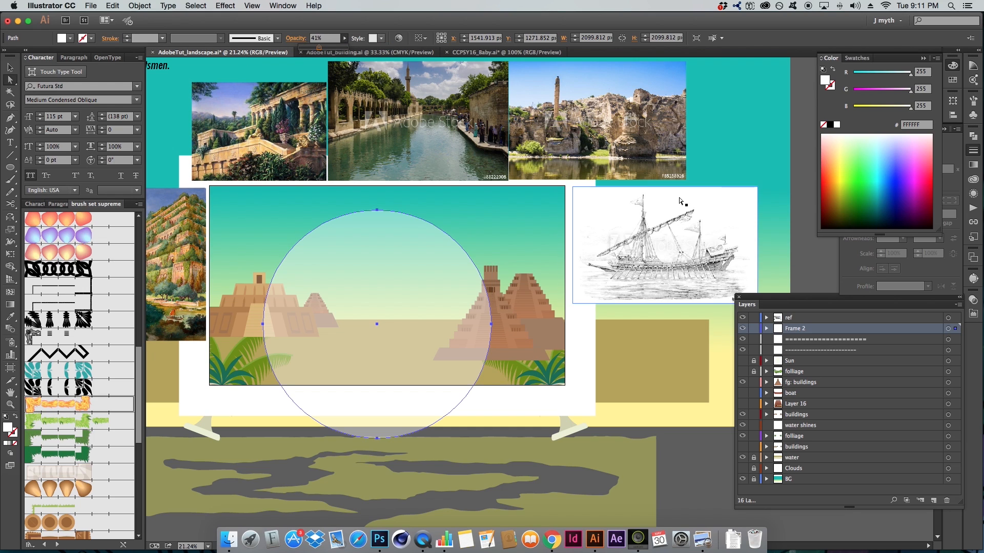
pyautogui.click(732, 153)
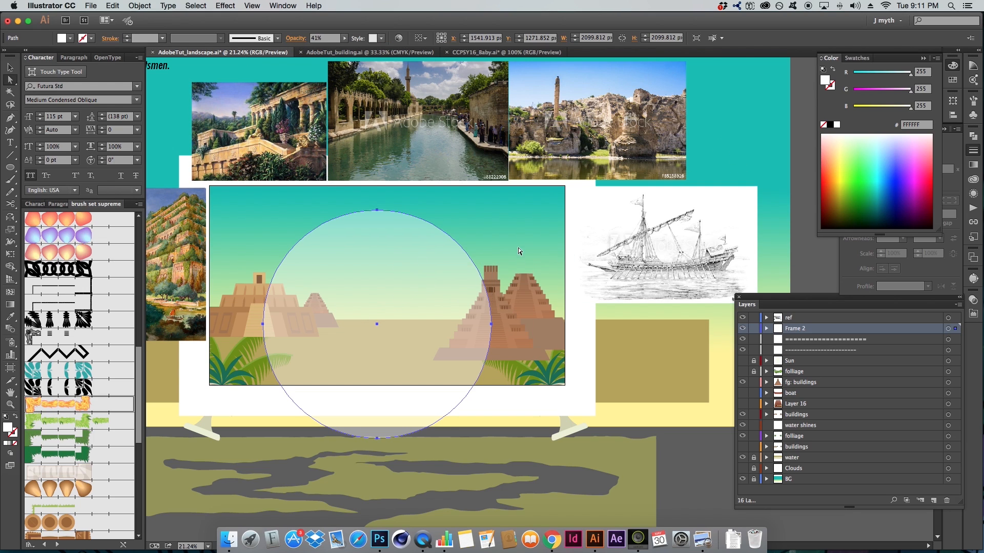
pyautogui.hotkey('shift', 'o')
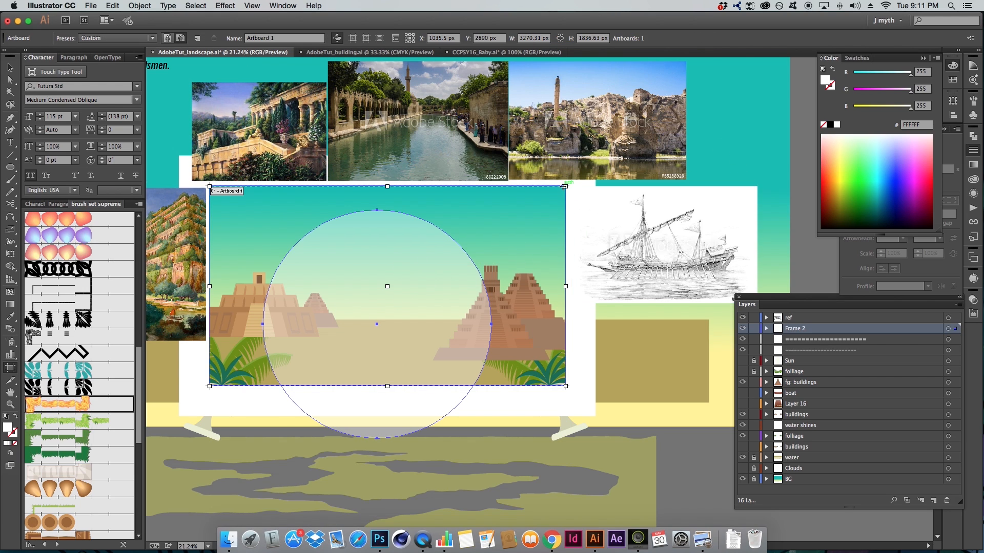
pyautogui.press('a')
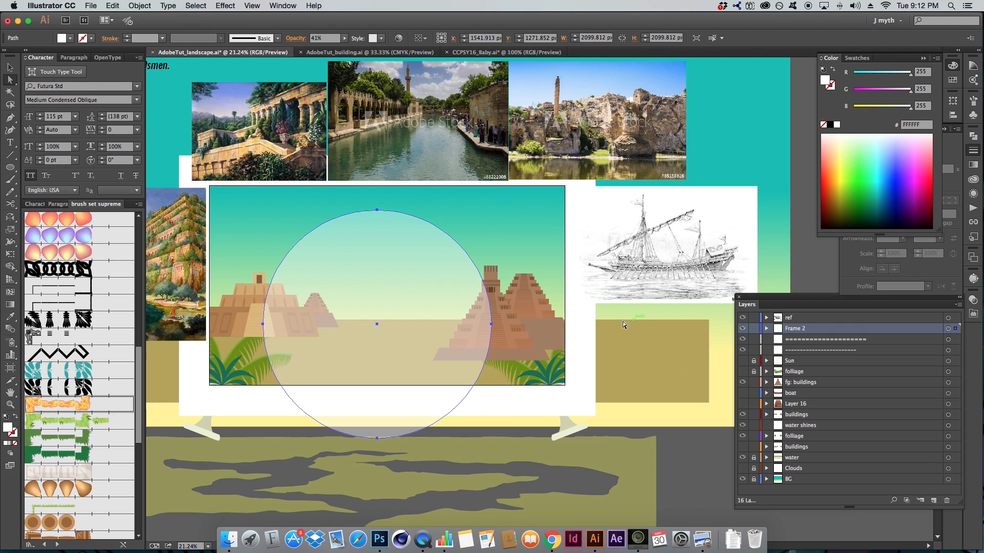
# - Rotate the circle about its centre and try drawing a rectangle along the scene's lower edge
pyautogui.press('r')
pyautogui.moveTo(500, 282); pyautogui.dragTo(458, 196)
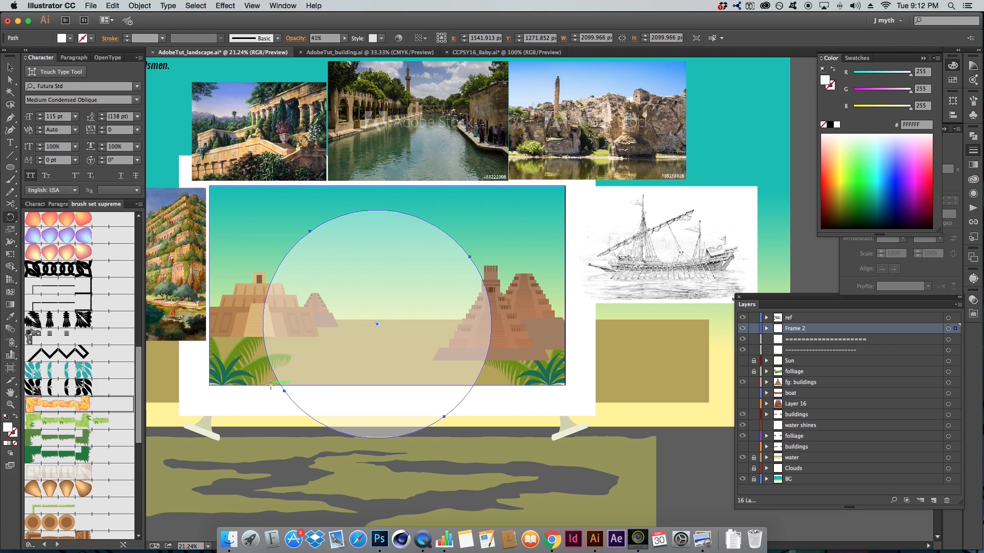
pyautogui.press('m')
pyautogui.moveTo(271, 384); pyautogui.dragTo(530, 398)
pyautogui.press('super+z')
pyautogui.press('a')
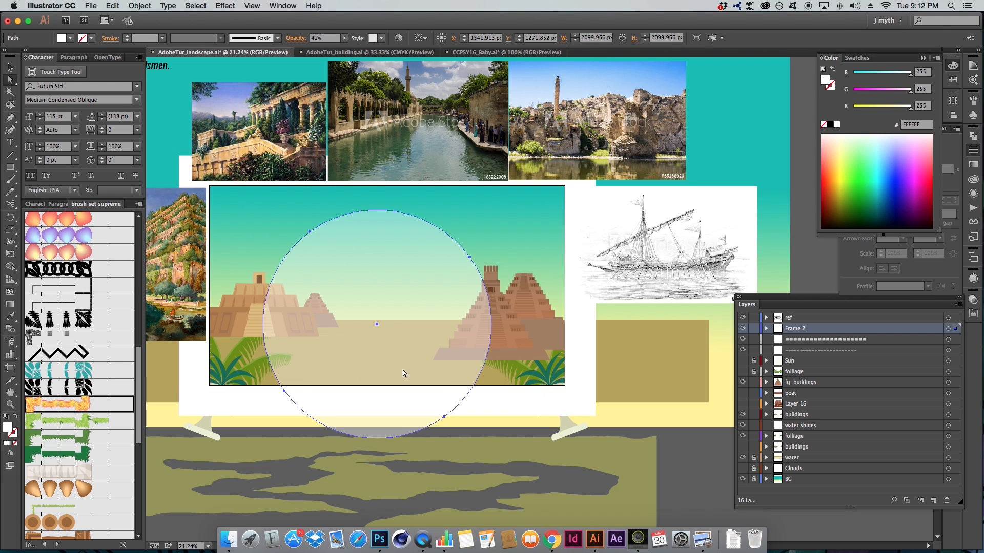
# - Turn the circle further about its centre using Free Transform and the Rotate tool
pyautogui.press('e')
pyautogui.moveTo(482, 245); pyautogui.dragTo(454, 274)
pyautogui.press('a')
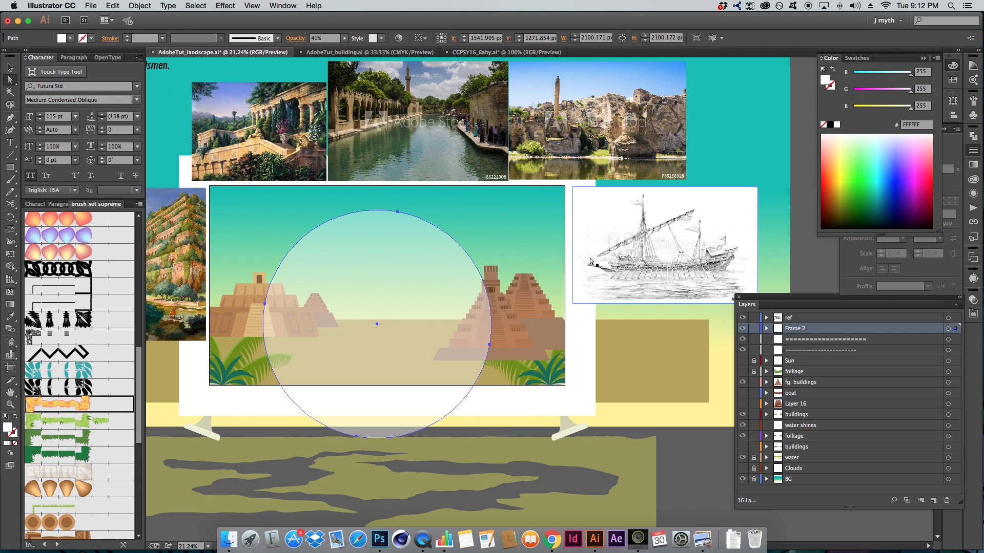
pyautogui.press('r')
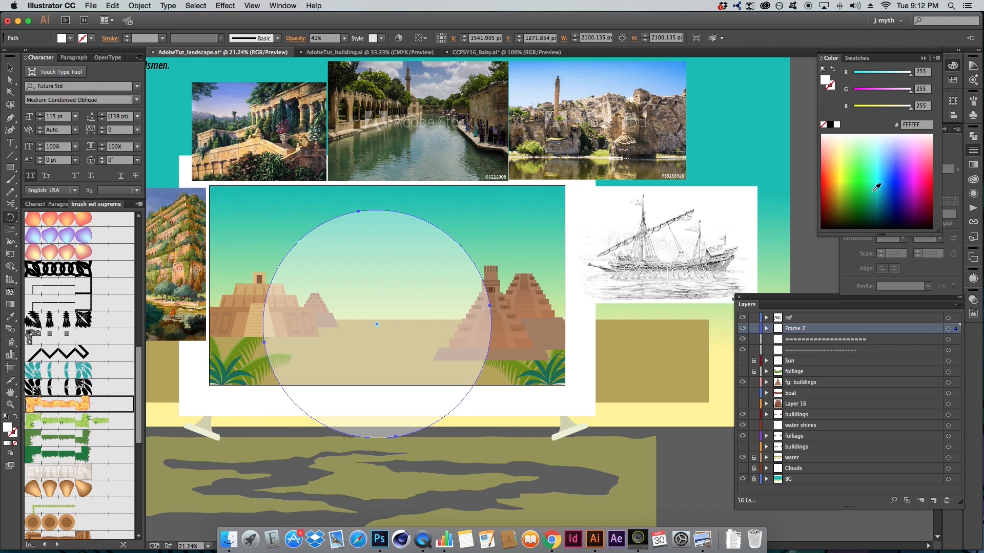
# - Fill the circle with cyan 61F2FF and delete it from the scene
pyautogui.click(881, 159)
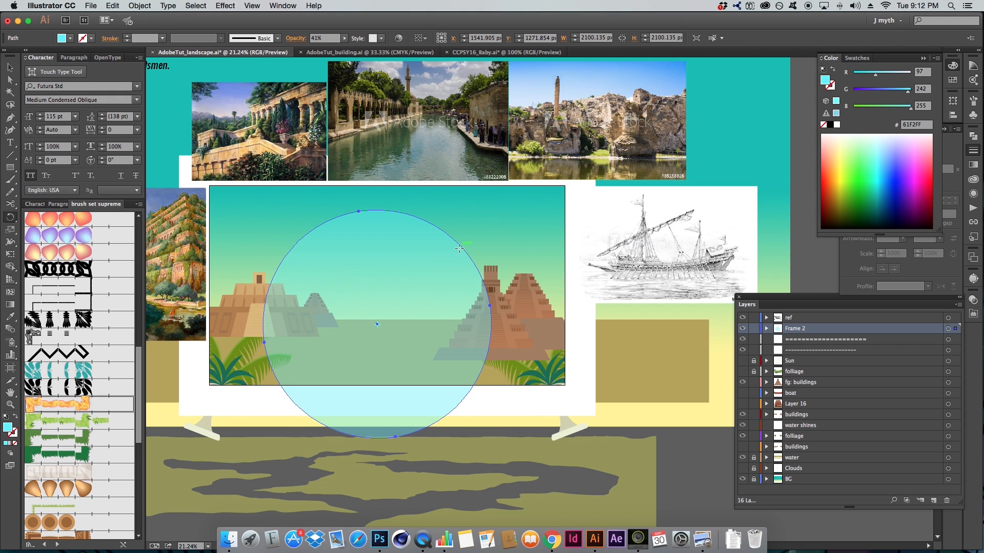
pyautogui.press('a')
pyautogui.press('Delete')
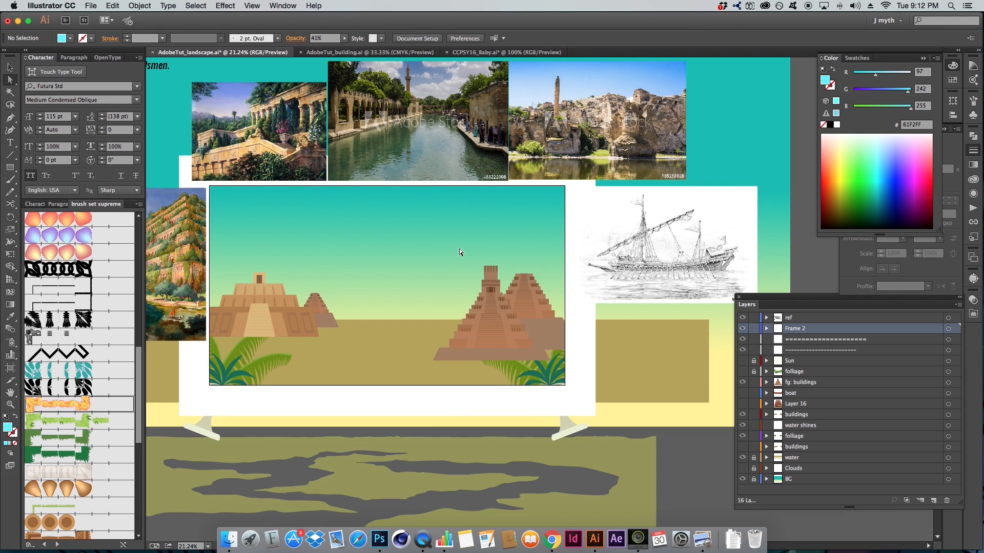
# - Enlarge the artboard around its centre to about 5819 by 3865 px and extend its right edge past the ship sketch
pyautogui.hotkey('shift', 'o')
pyautogui.scroll(-1, 459, 248)
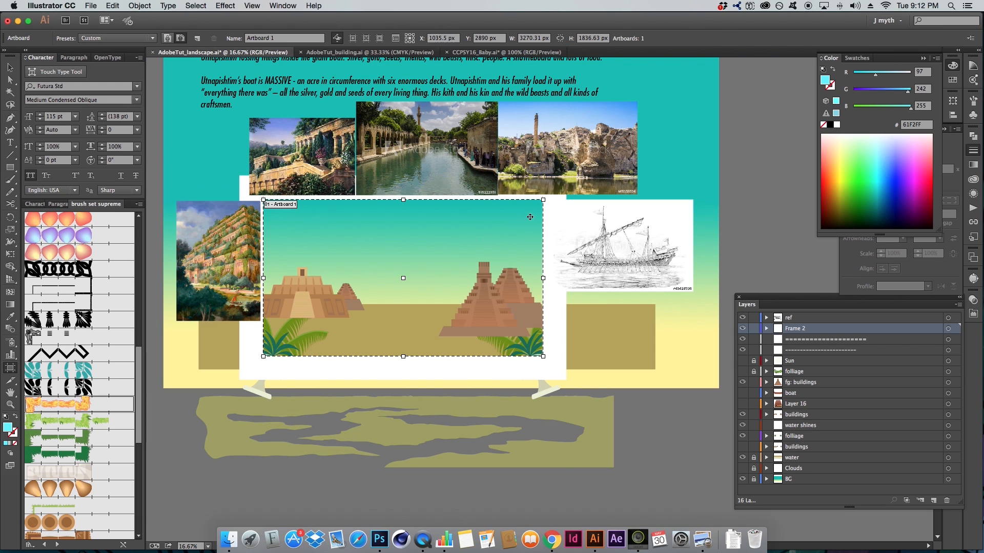
pyautogui.moveTo(543, 200); pyautogui.dragTo(652, 114)
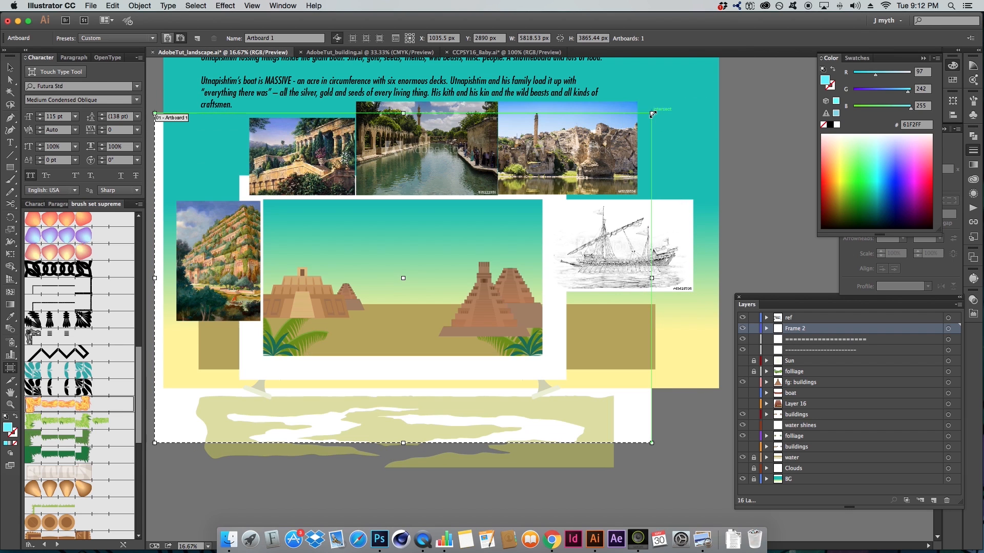
pyautogui.moveTo(651, 278); pyautogui.dragTo(698, 278)
# - Examine the landscape scene inside its white frame and the surrounding reference images at several magnifications
pyautogui.press('z')
pyautogui.moveTo(199, 113); pyautogui.dragTo(696, 444)
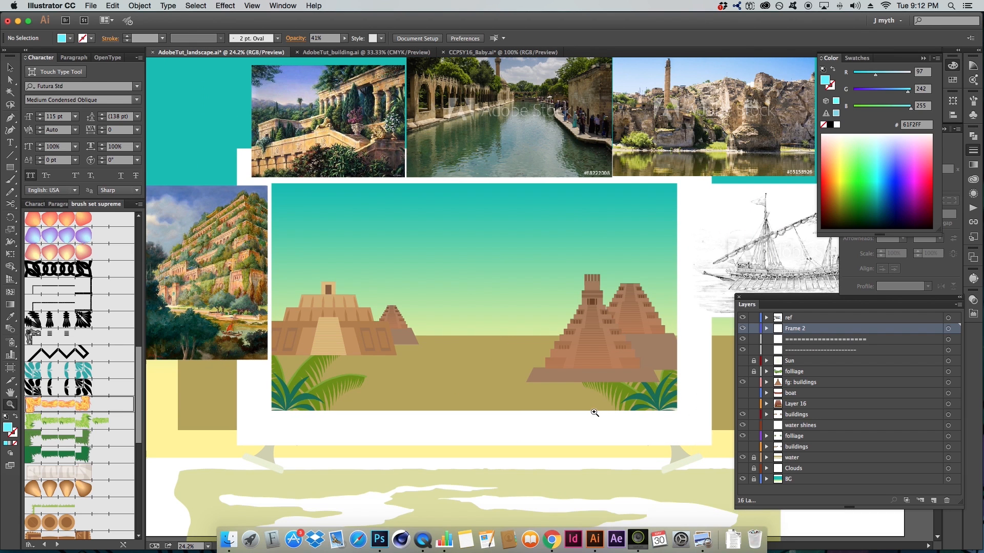
pyautogui.press('a')
pyautogui.press('z')
pyautogui.keyDown('alt'); pyautogui.click(594, 413); pyautogui.keyUp('alt')
pyautogui.scroll(2, 512, 404)
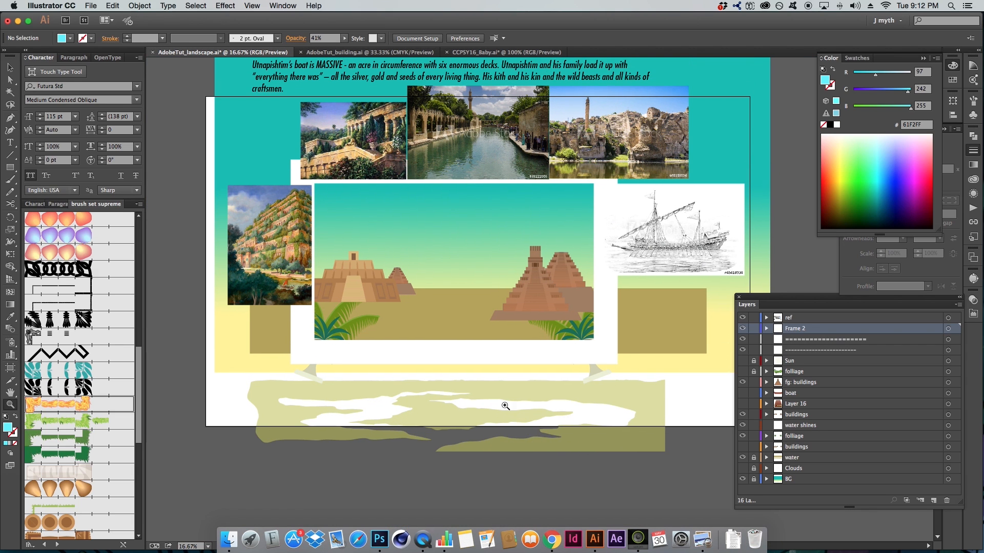
pyautogui.moveTo(298, 173); pyautogui.dragTo(652, 366)
pyautogui.moveTo(557, 382); pyautogui.dragTo(525, 396)
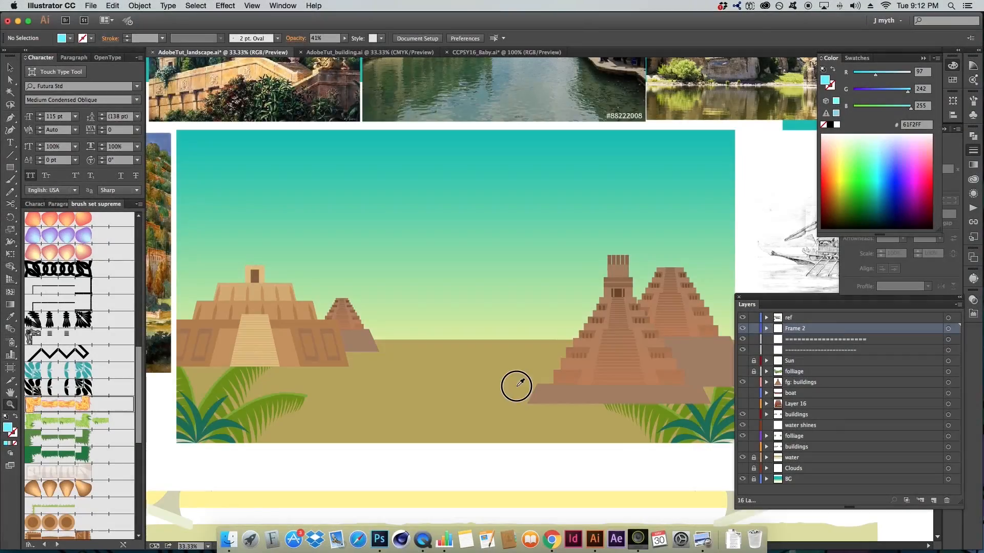
pyautogui.keyDown('alt'); pyautogui.click(513, 383); pyautogui.keyUp('alt')
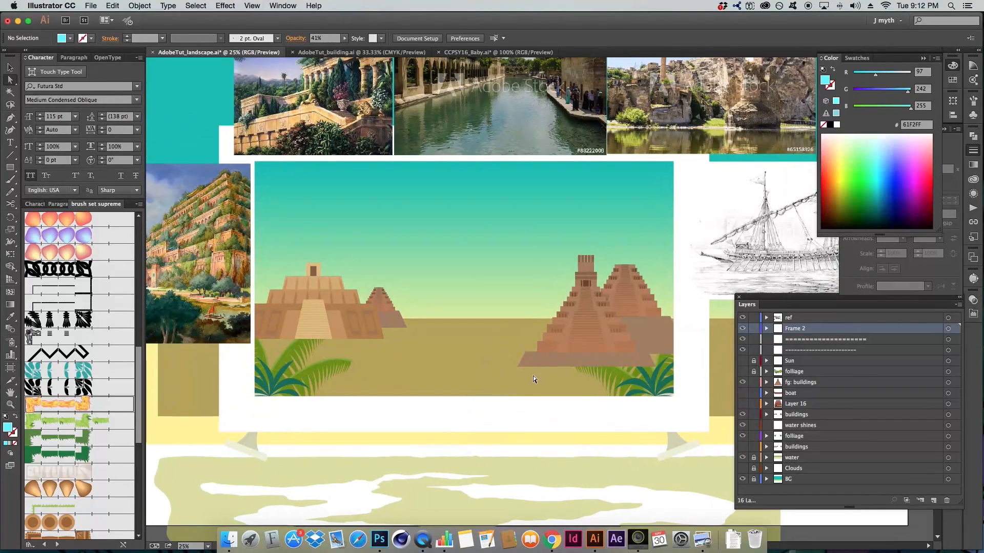
pyautogui.moveTo(599, 330); pyautogui.dragTo(557, 368)
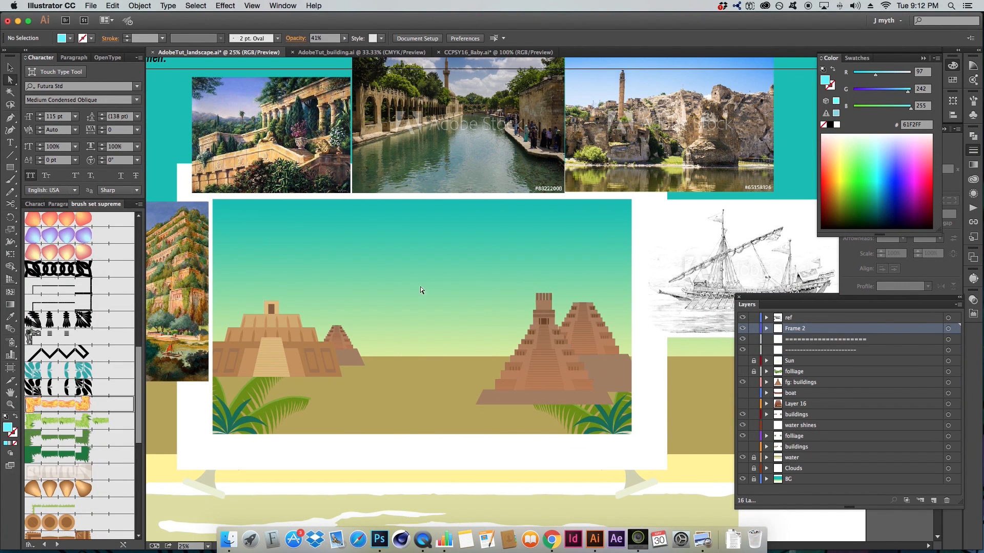
# - Inspect the two linked buildings on the scene's left side and how they sit against the horizon
pyautogui.press('v')
pyautogui.click(297, 285)
pyautogui.click(370, 283)
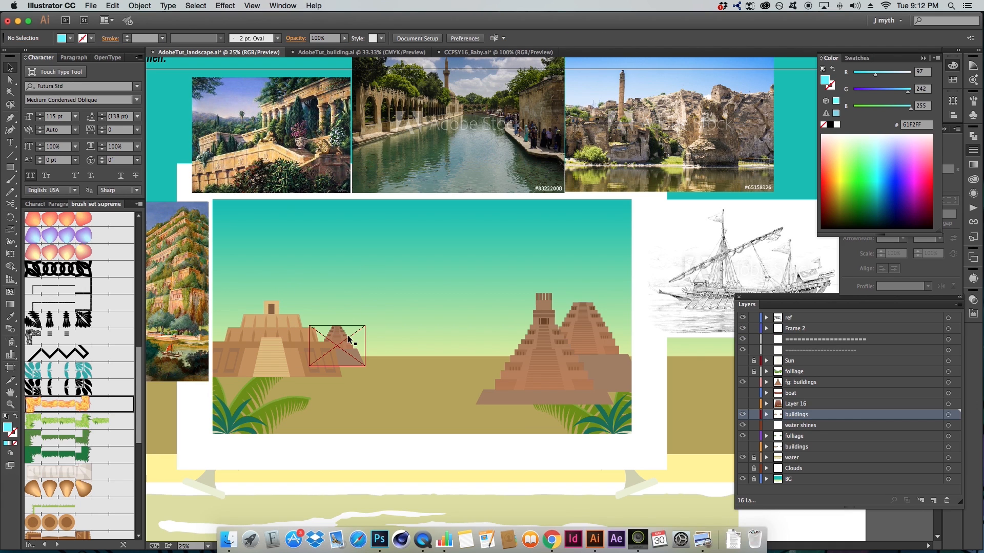
pyautogui.moveTo(417, 310); pyautogui.dragTo(435, 294)
pyautogui.press('a')
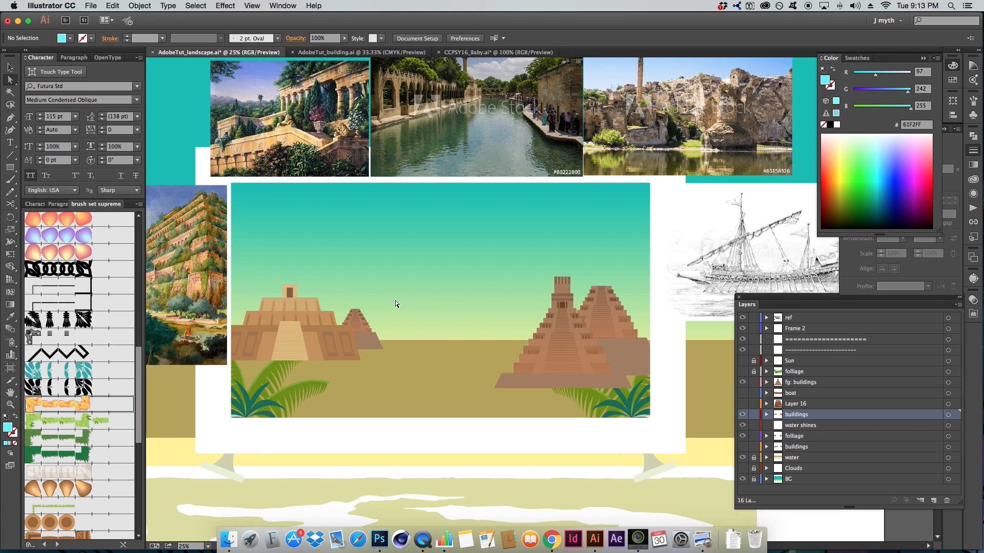
pyautogui.press('v')
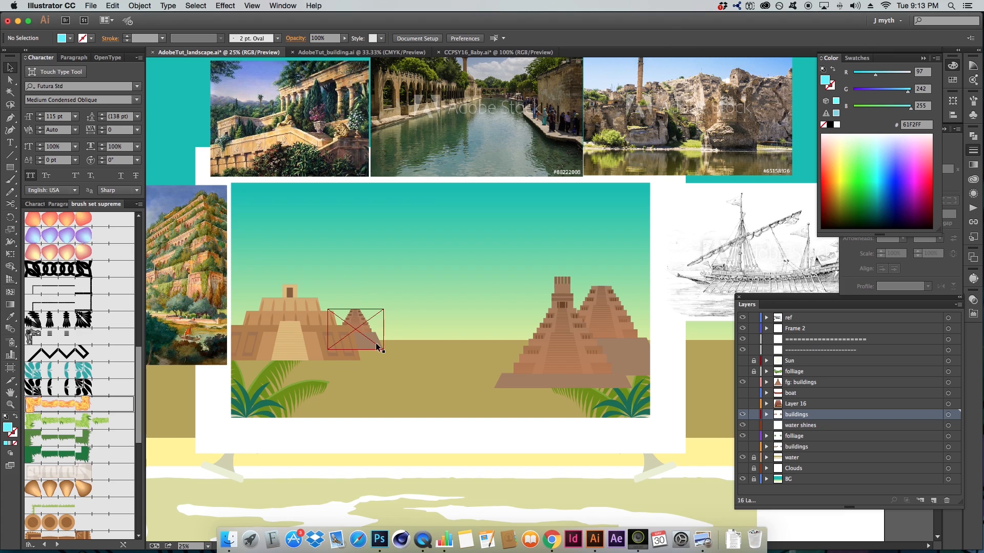
pyautogui.click(377, 347)
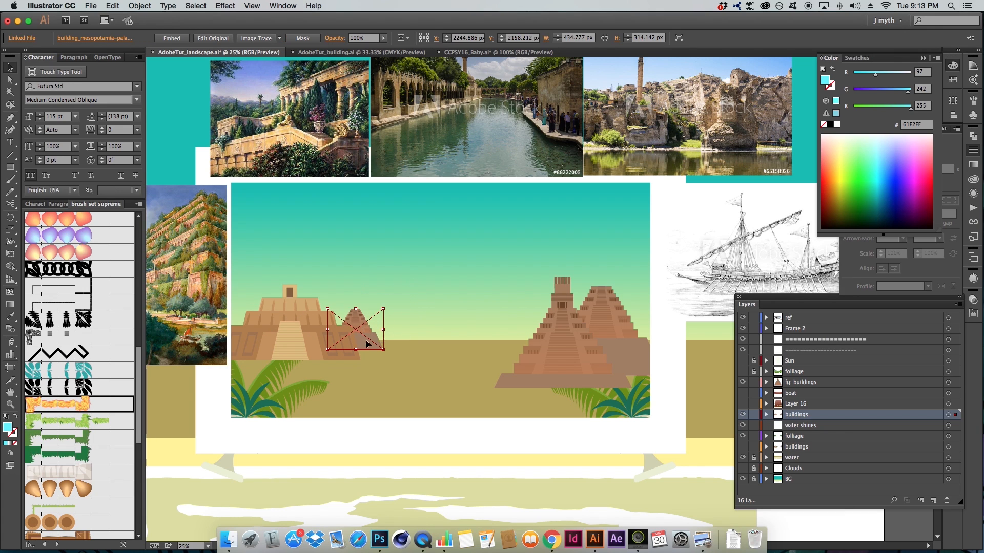
pyautogui.click(390, 328)
pyautogui.click(327, 336)
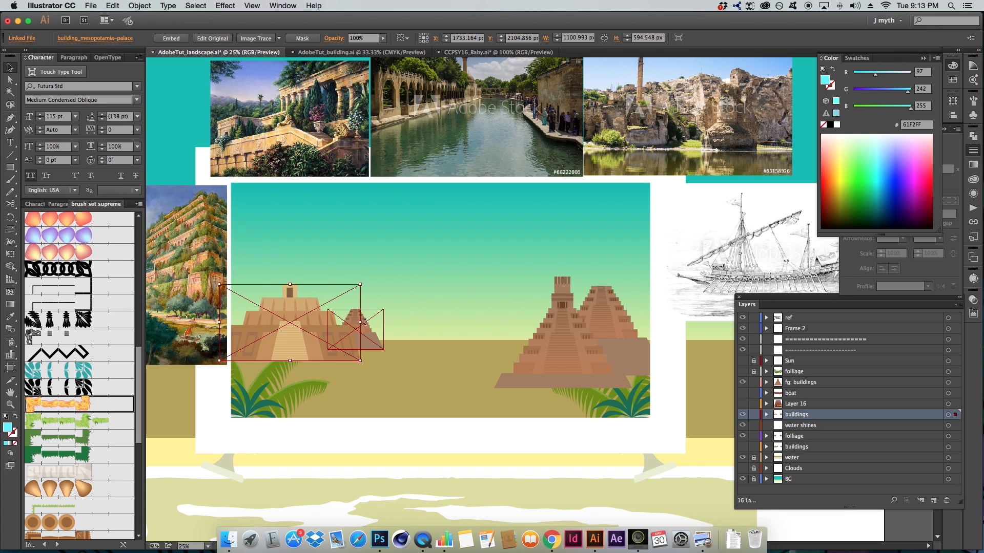
pyautogui.scroll(1, 370, 332)
pyautogui.moveTo(453, 309); pyautogui.dragTo(466, 301)
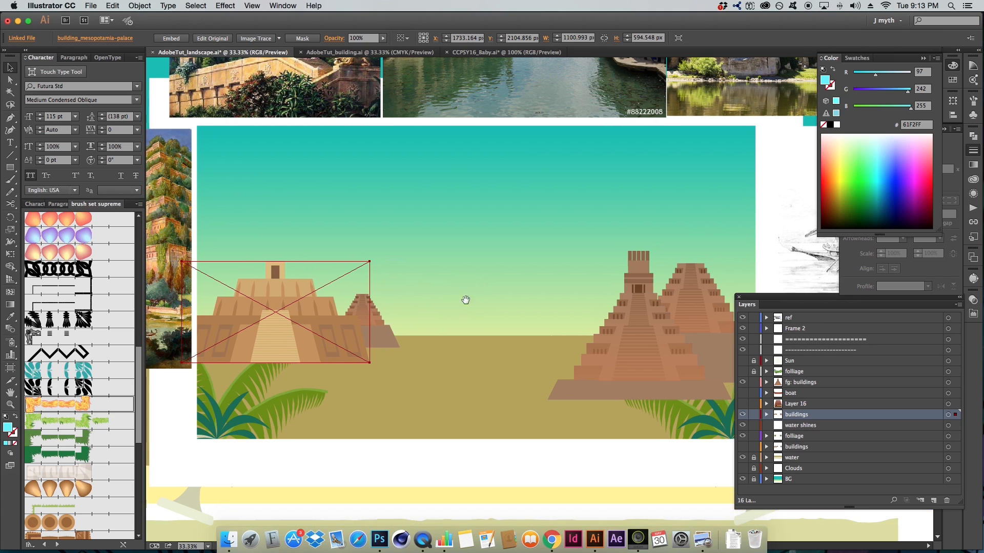
pyautogui.press('a')
pyautogui.click(402, 325)
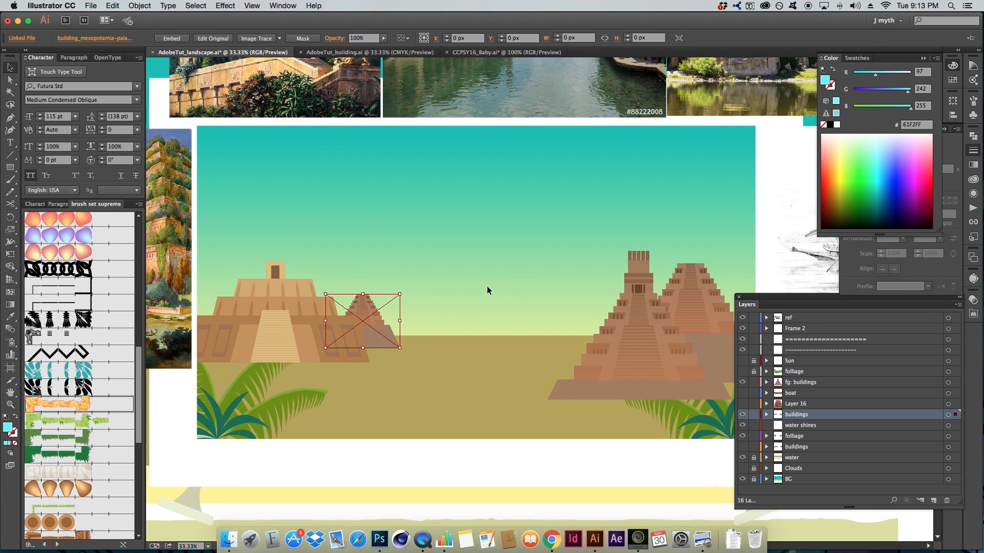
pyautogui.moveTo(500, 297); pyautogui.dragTo(471, 283)
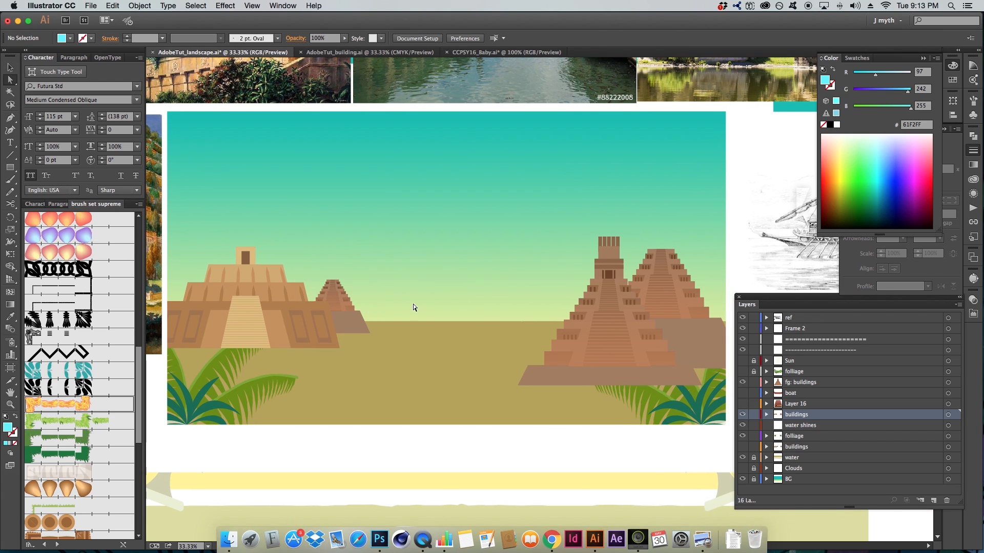
pyautogui.press('z')
pyautogui.keyDown('alt'); pyautogui.click(485, 300); pyautogui.keyUp('alt')
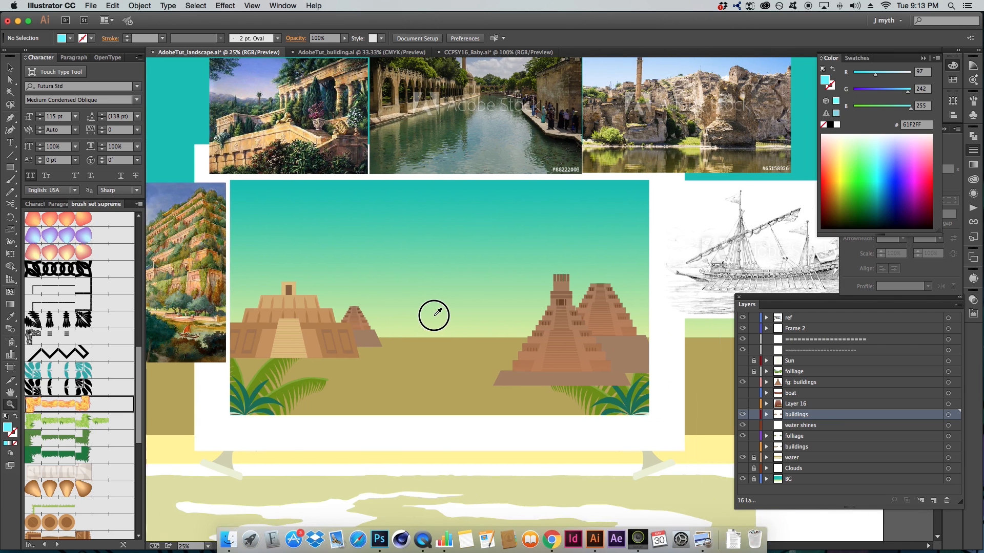
# - Examine the canal reference photo up close and the overall landscape layout with its surrounding references
pyautogui.scroll(3, 426, 310)
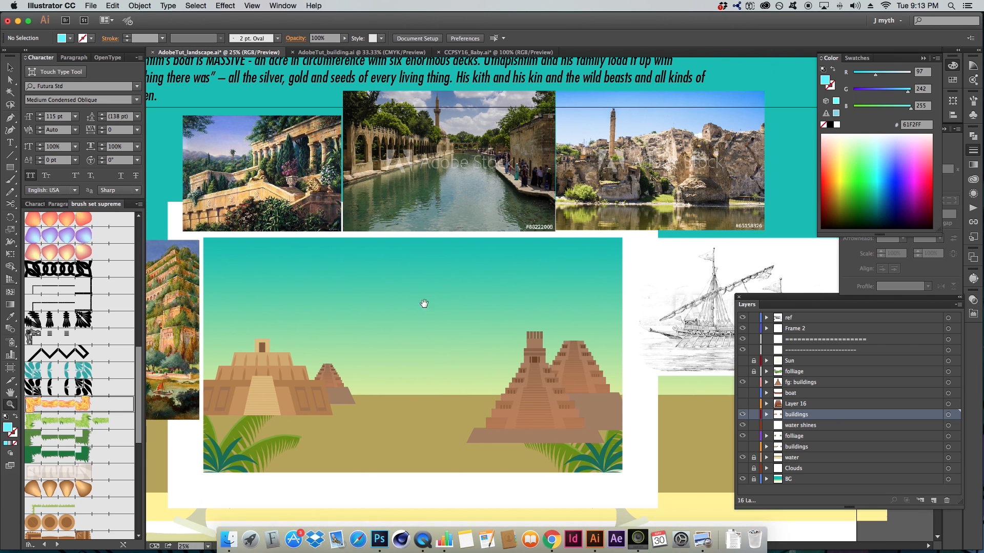
pyautogui.press('v')
pyautogui.moveTo(335, 93); pyautogui.dragTo(581, 246)
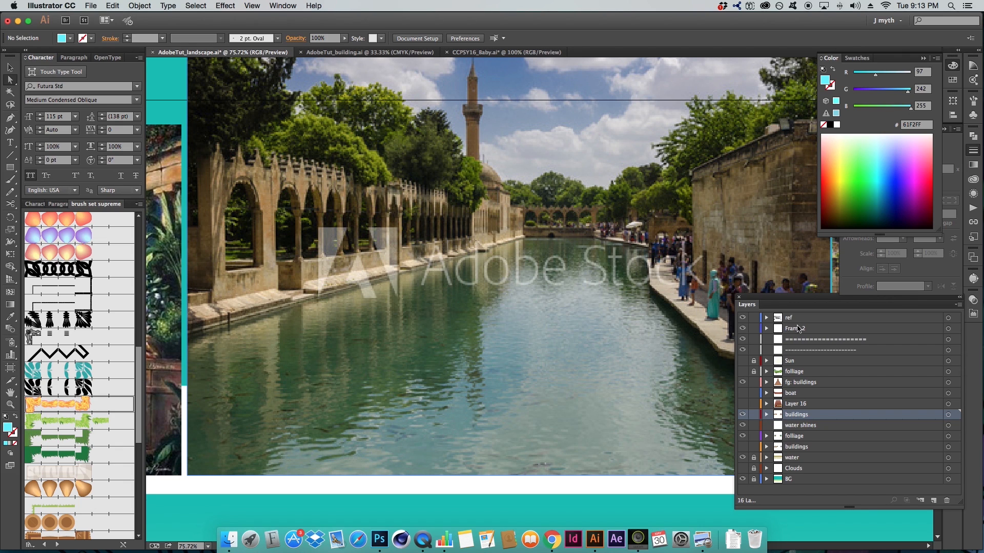
pyautogui.scroll(-4, 627, 229)
pyautogui.moveTo(581, 351); pyautogui.dragTo(505, 218)
pyautogui.keyDown('alt'); pyautogui.keyDown('super'); pyautogui.click(544, 289); pyautogui.keyUp('super'); pyautogui.keyUp('alt')
pyautogui.moveTo(544, 290); pyautogui.dragTo(456, 279)
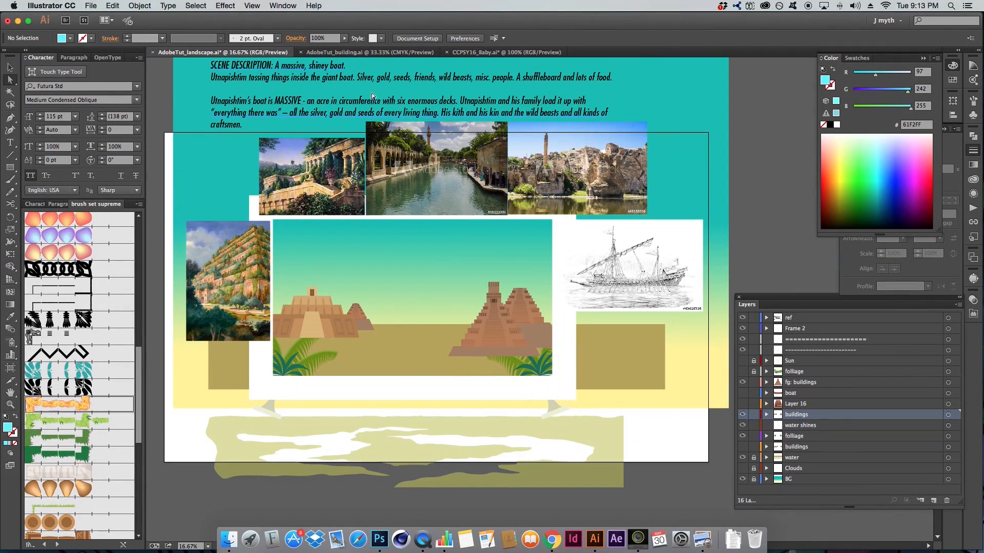
# - Switch to the AdobeTut_building.ai document and examine its row of flat-style buildings at several magnifications
pyautogui.click(397, 52)
pyautogui.scroll(-3, 530, 174)
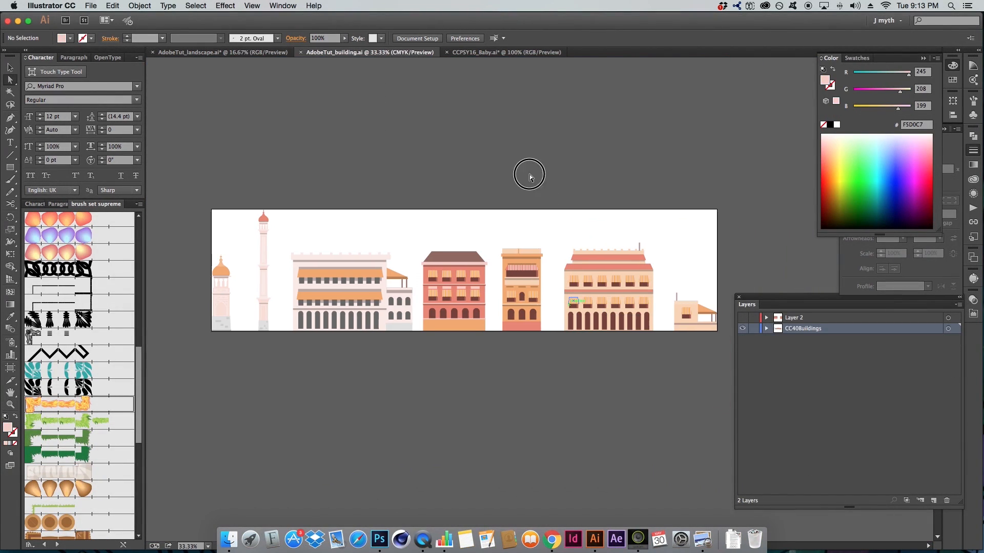
pyautogui.press('z')
pyautogui.moveTo(174, 119); pyautogui.dragTo(758, 334)
pyautogui.moveTo(643, 214); pyautogui.dragTo(606, 143)
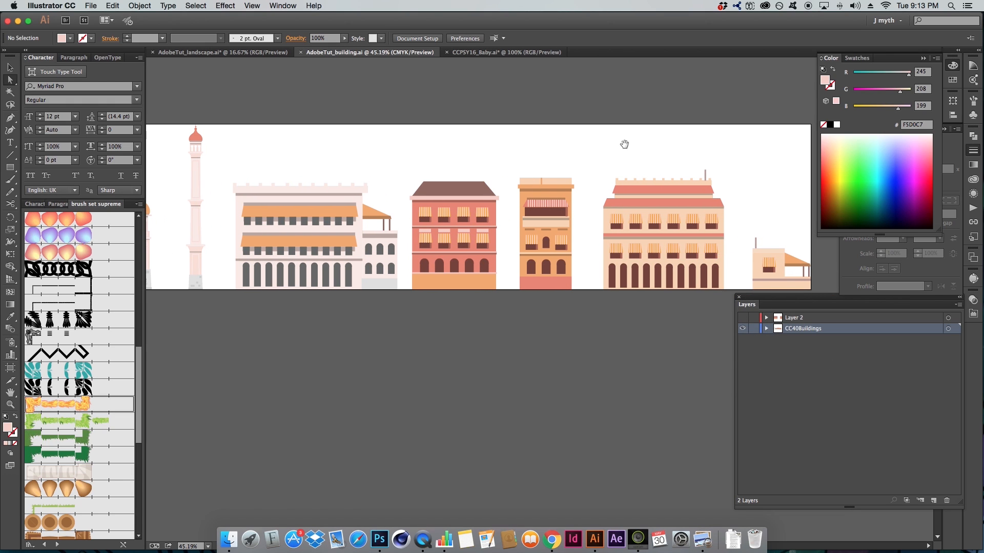
pyautogui.moveTo(624, 144); pyautogui.dragTo(521, 140)
pyautogui.keyDown('alt'); pyautogui.keyDown('super'); pyautogui.click(542, 138); pyautogui.keyUp('super'); pyautogui.keyUp('alt')
pyautogui.moveTo(558, 249); pyautogui.dragTo(519, 119)
pyautogui.moveTo(296, 178); pyautogui.dragTo(783, 343)
pyautogui.hscroll(-1, 504, 210)
pyautogui.scroll(-1, 504, 210)
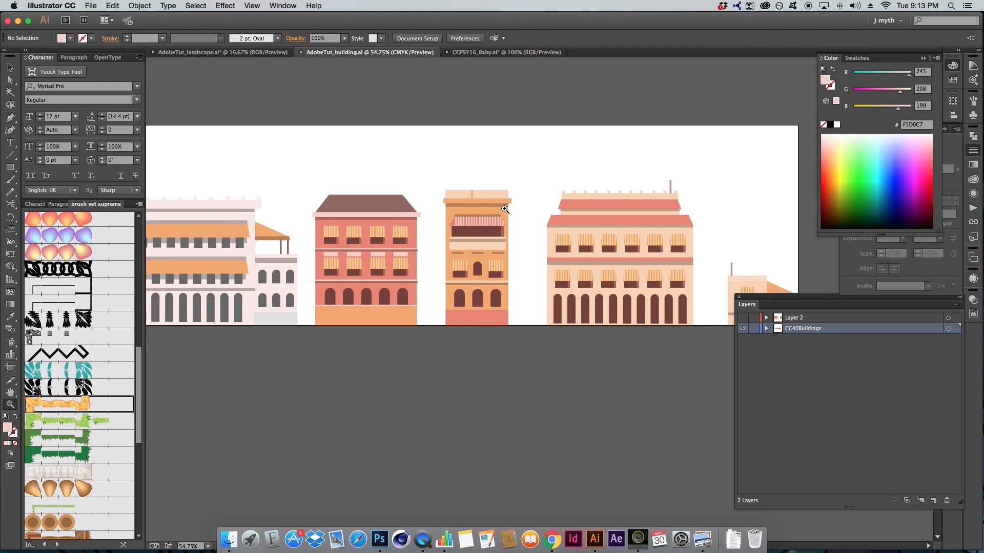
pyautogui.keyDown('alt'); pyautogui.click(505, 210); pyautogui.keyUp('alt')
pyautogui.moveTo(468, 187); pyautogui.dragTo(556, 190)
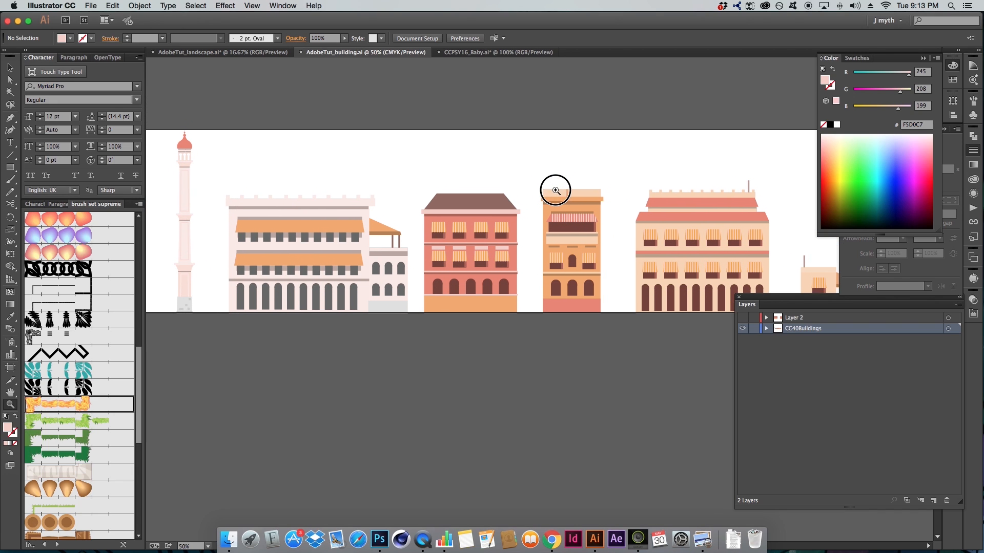
pyautogui.keyDown('alt'); pyautogui.click(583, 181); pyautogui.keyUp('alt')
pyautogui.moveTo(572, 230); pyautogui.dragTo(566, 139)
pyautogui.moveTo(555, 174); pyautogui.dragTo(558, 147)
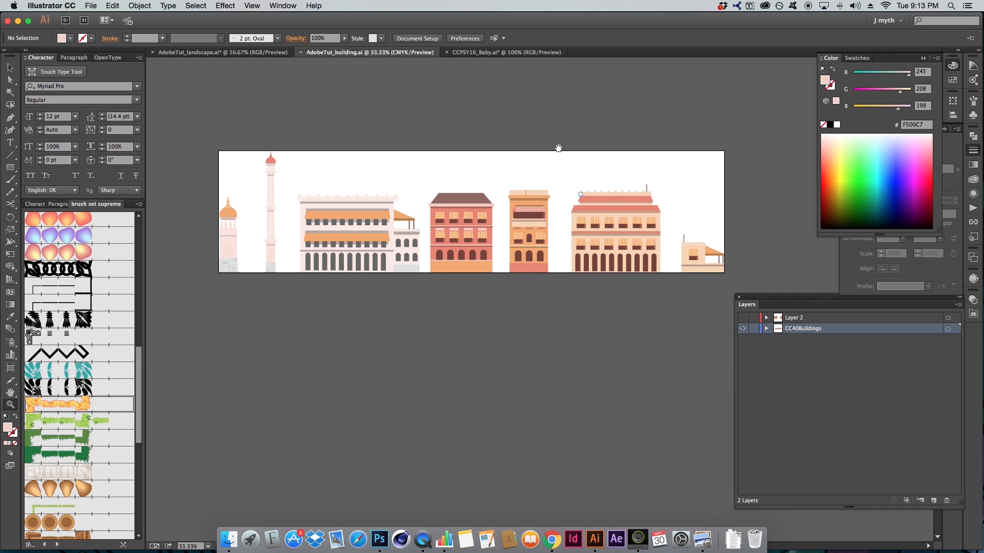
# - Check how the red building with the brown roof and the buildings on its left side are grouped by selecting them
pyautogui.press('v')
pyautogui.click(461, 205)
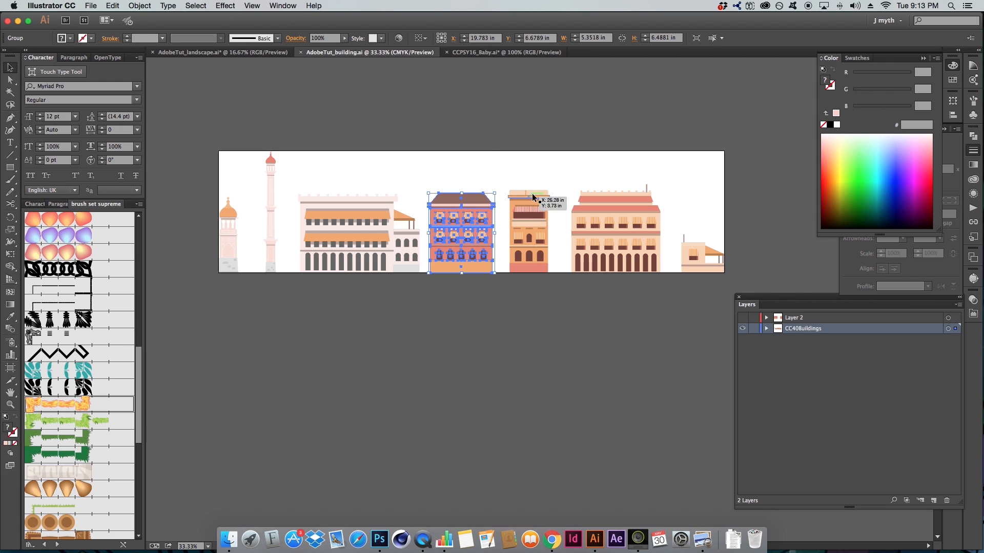
pyautogui.click(502, 168)
pyautogui.click(471, 204)
pyautogui.click(291, 158)
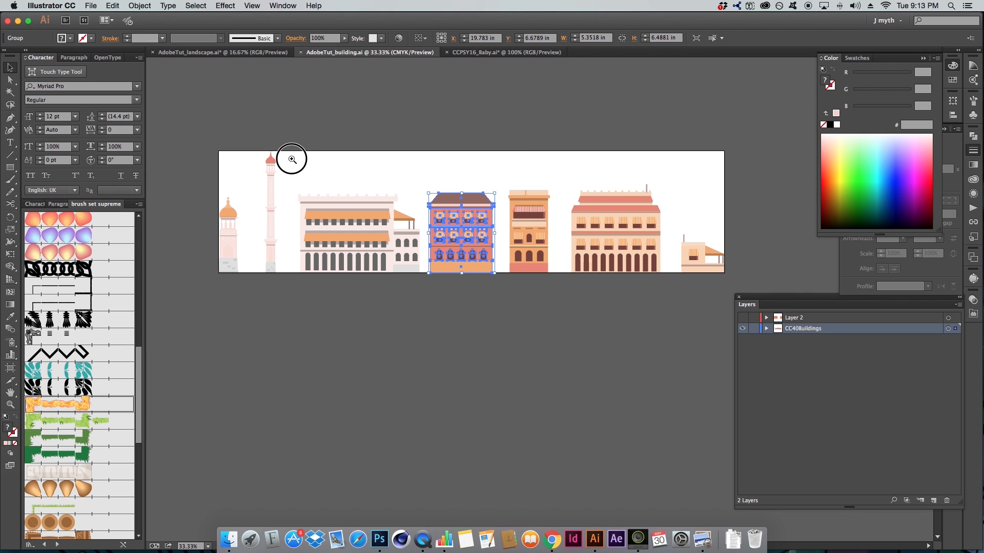
pyautogui.moveTo(179, 143); pyautogui.dragTo(412, 337)
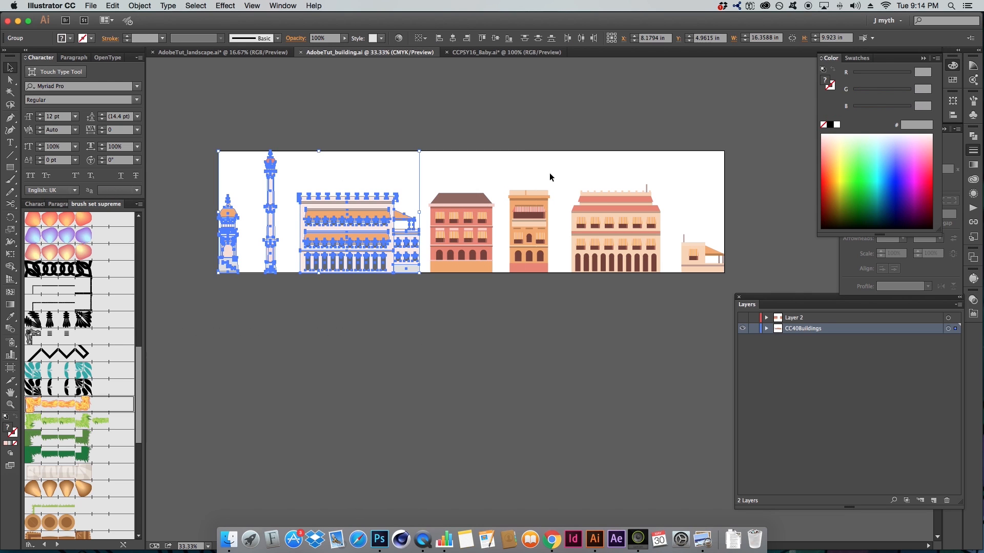
pyautogui.click(512, 157)
pyautogui.click(480, 269)
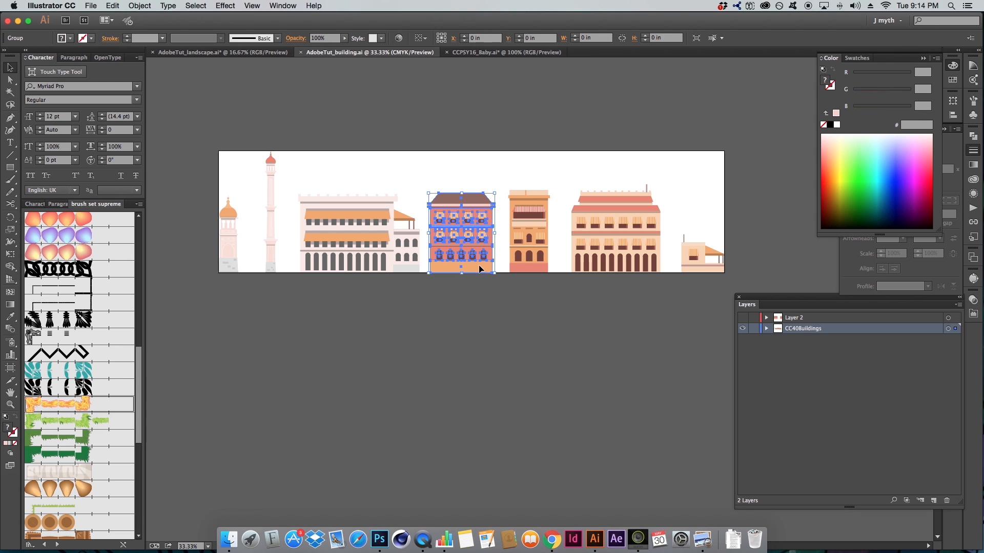
pyautogui.click(517, 151)
pyautogui.click(481, 233)
# - Move every building except the red one with the brown roof straight down, off the artboard
pyautogui.moveTo(522, 160); pyautogui.dragTo(721, 297)
pyautogui.moveTo(210, 138); pyautogui.dragTo(416, 318)
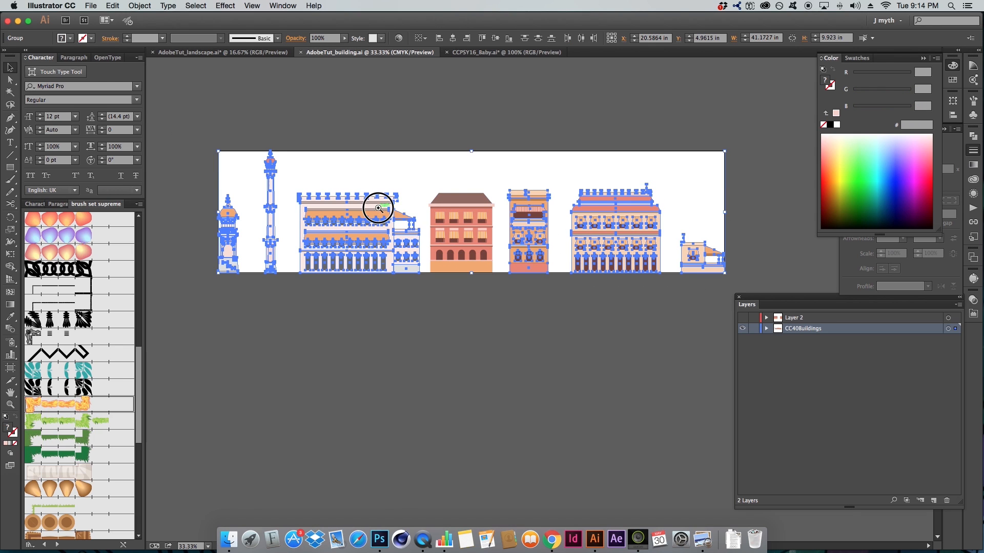
pyautogui.moveTo(378, 209); pyautogui.dragTo(379, 442)
pyautogui.click(486, 310)
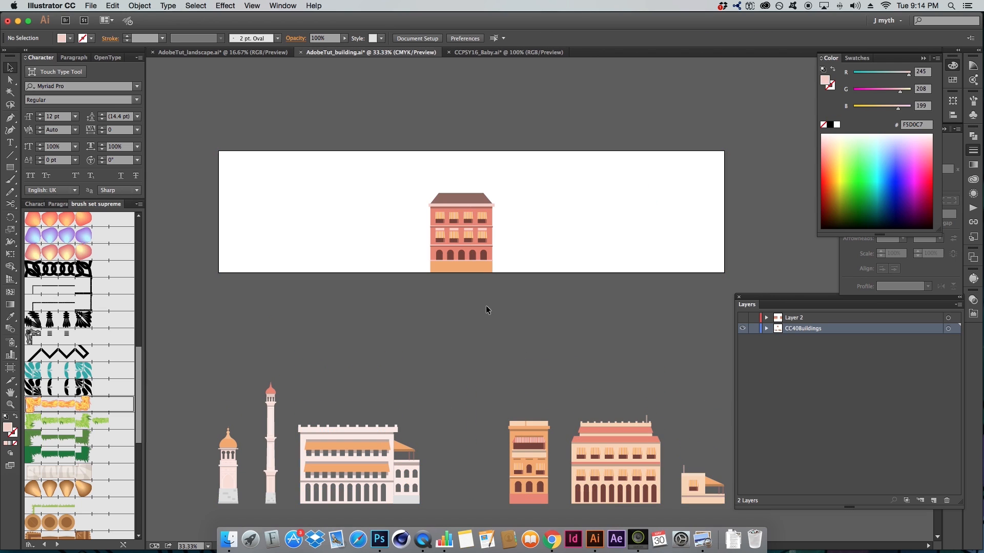
# - Shift the red building left and place a duplicate of it to its right on the same baseline
pyautogui.click(440, 213)
pyautogui.click(562, 222)
pyautogui.press('z')
pyautogui.click(503, 215)
pyautogui.press('v')
pyautogui.click(467, 214)
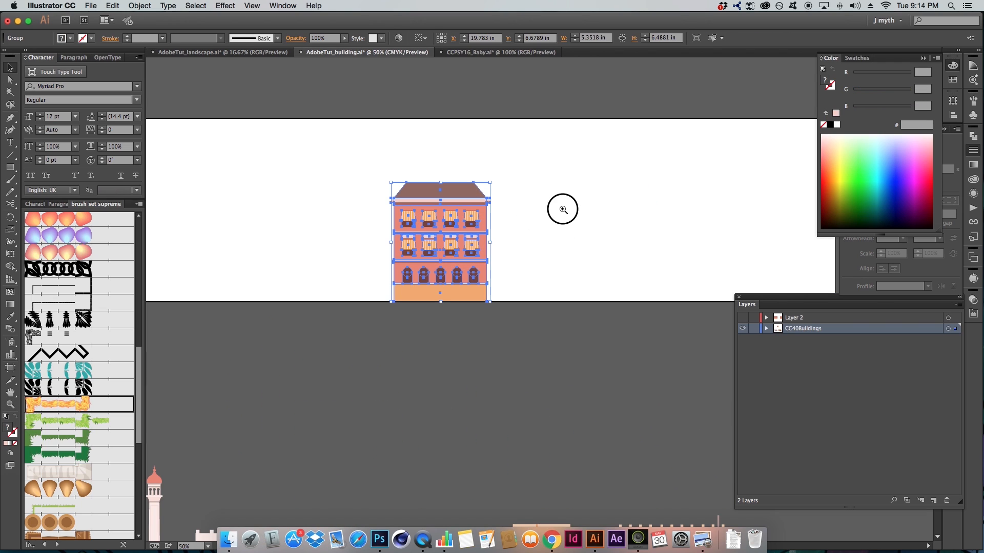
pyautogui.click(562, 209)
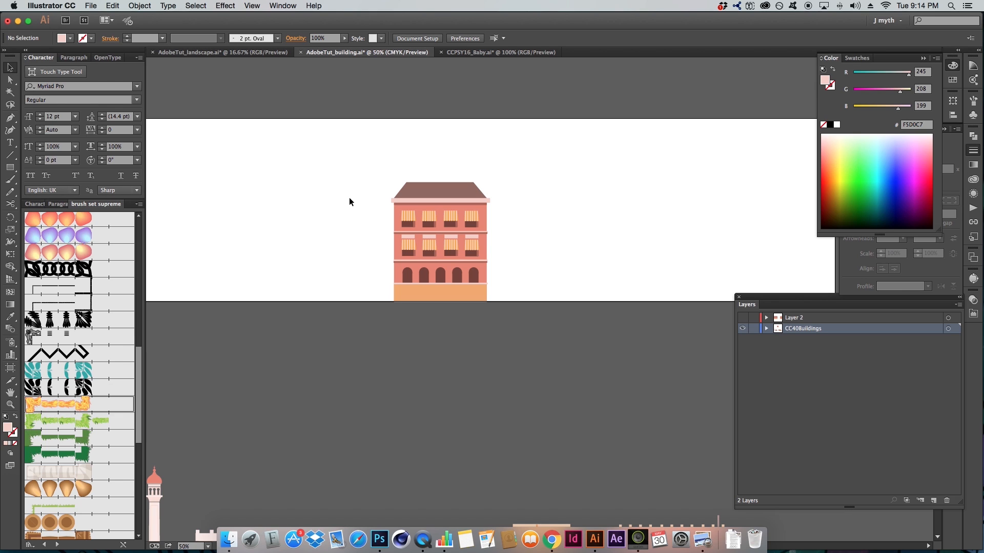
pyautogui.click(468, 248)
pyautogui.click(528, 233)
pyautogui.moveTo(418, 236)
pyautogui.mouseDown()
pyautogui.moveTo(364, 236)
pyautogui.moveTo(478, 241)
pyautogui.mouseUp()
pyautogui.click(505, 243)
pyautogui.click(564, 223)
# - Delete the windows, awnings, arches and pale lintels from the right-hand copy, leaving a blank facade
pyautogui.press('z')
pyautogui.moveTo(265, 151); pyautogui.dragTo(597, 284)
pyautogui.press('a')
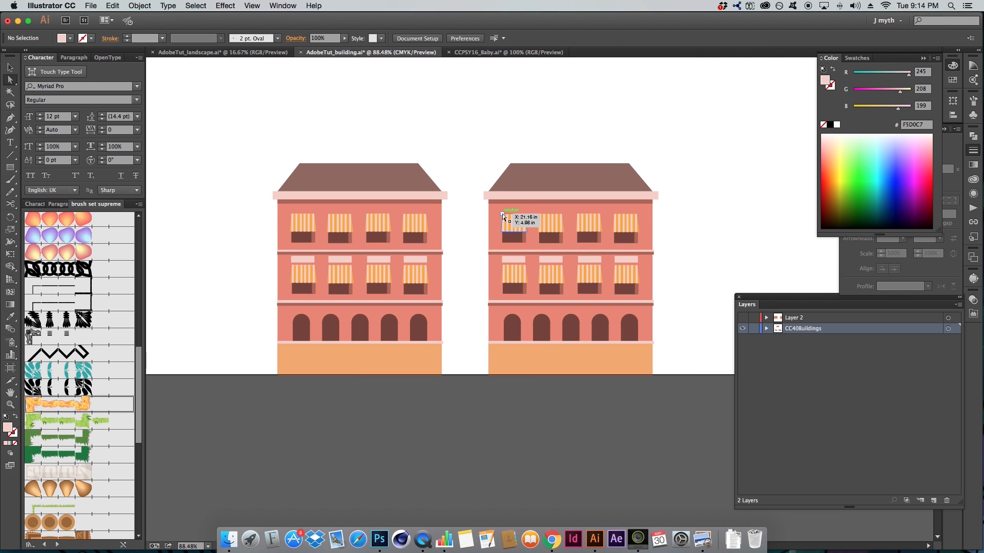
pyautogui.press('z')
pyautogui.moveTo(484, 210); pyautogui.dragTo(683, 333)
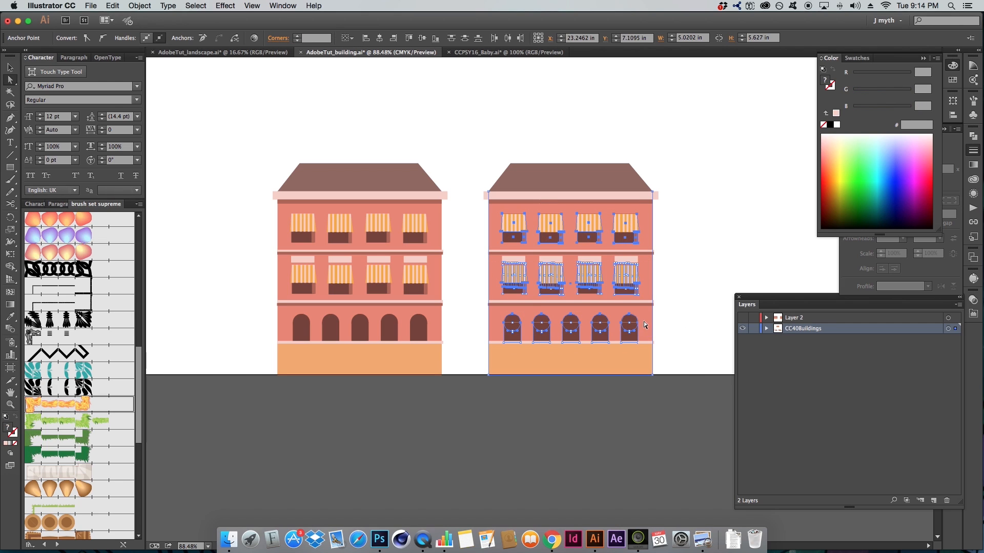
pyautogui.press('Delete')
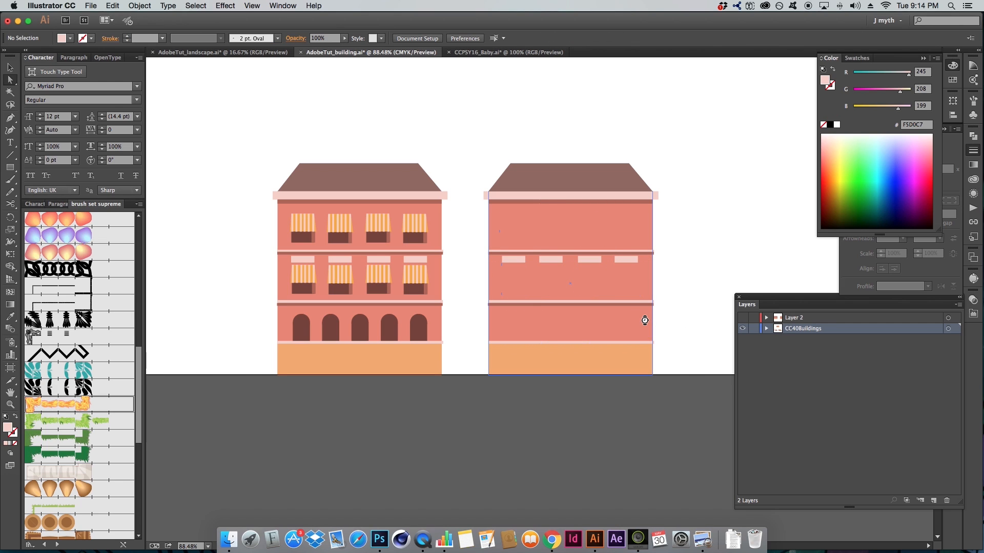
pyautogui.moveTo(488, 272); pyautogui.dragTo(661, 257)
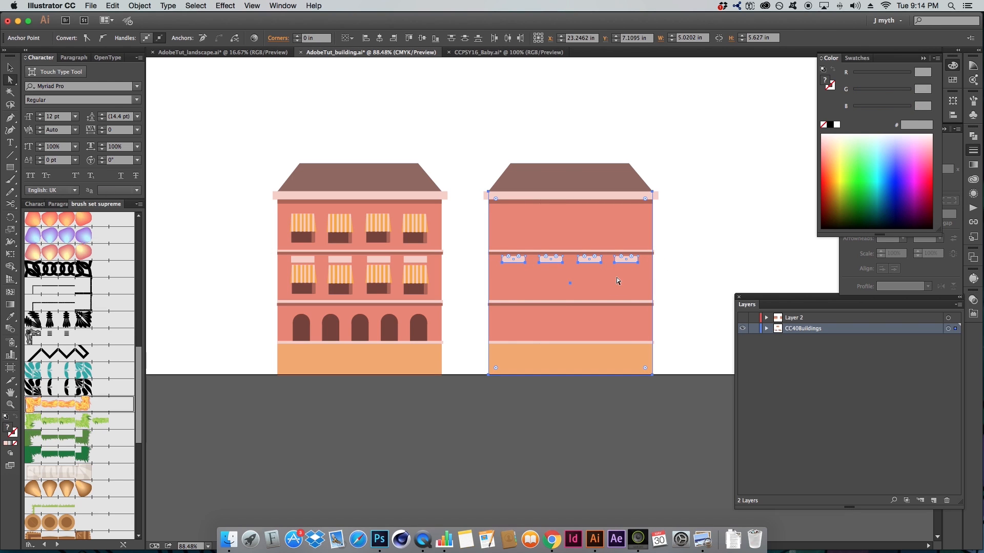
pyautogui.press('Delete')
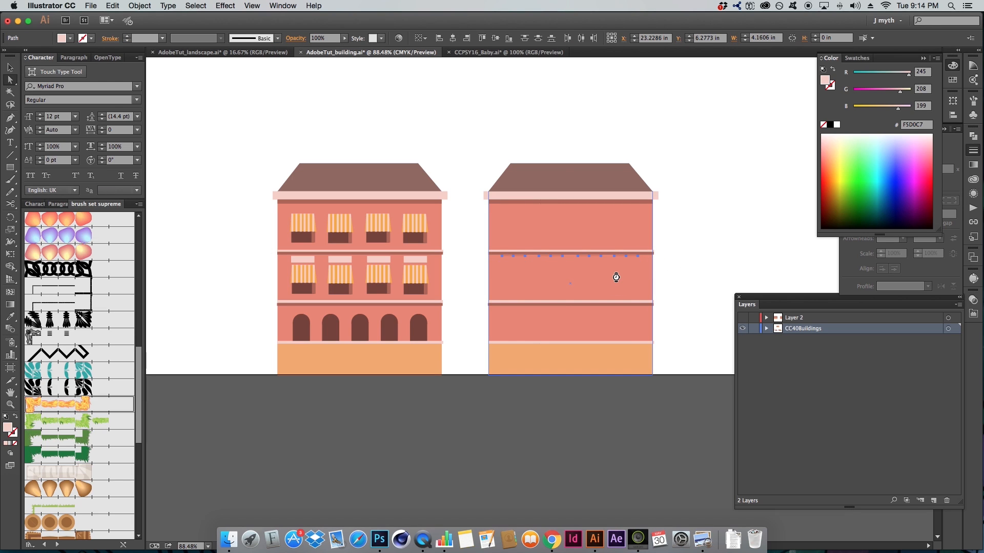
pyautogui.press('Delete')
# - Stretch the right side of the blank building outward to a total width of about 7.6 in
pyautogui.keyDown('alt'); pyautogui.keyDown('super'); pyautogui.click(617, 277); pyautogui.keyUp('super'); pyautogui.keyUp('alt')
pyautogui.moveTo(469, 360); pyautogui.dragTo(487, 339)
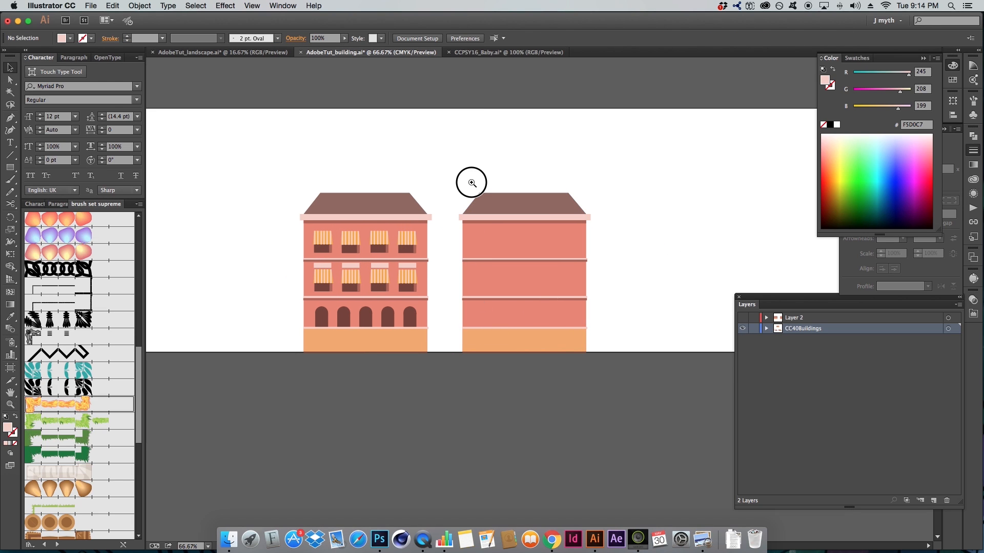
pyautogui.click(397, 227)
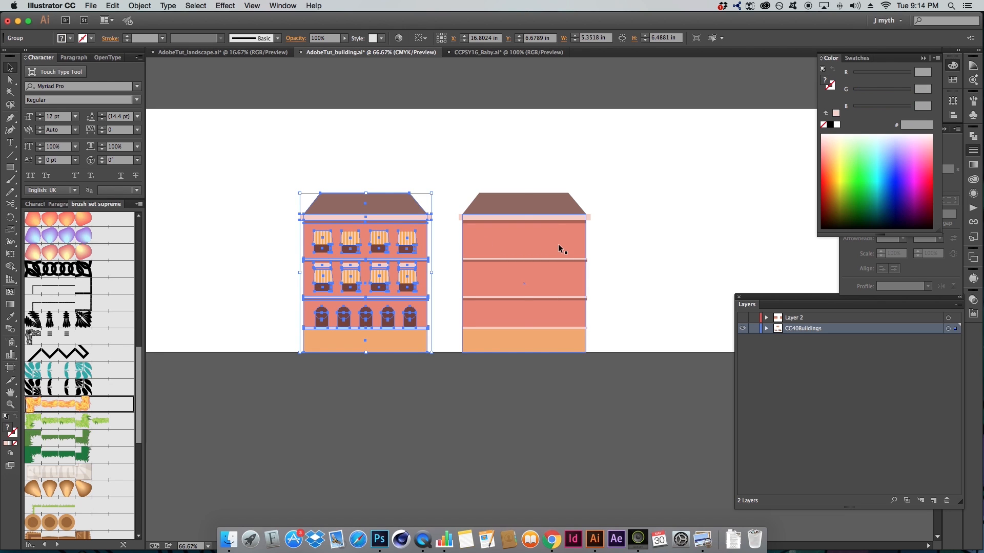
pyautogui.click(558, 244)
pyautogui.press('a')
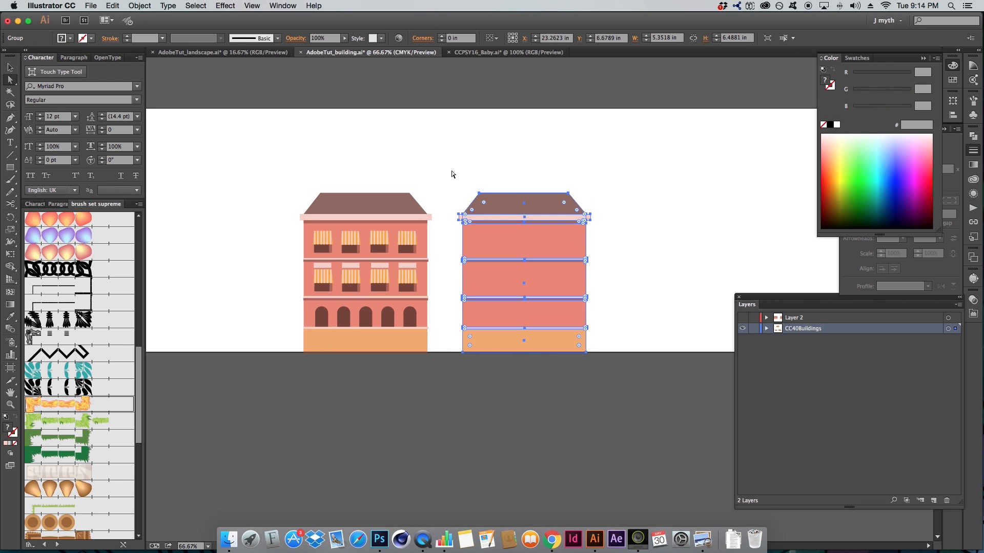
pyautogui.click(452, 175)
pyautogui.moveTo(543, 171); pyautogui.dragTo(631, 439)
pyautogui.moveTo(587, 353); pyautogui.dragTo(642, 352)
pyautogui.click(687, 312)
pyautogui.press('v')
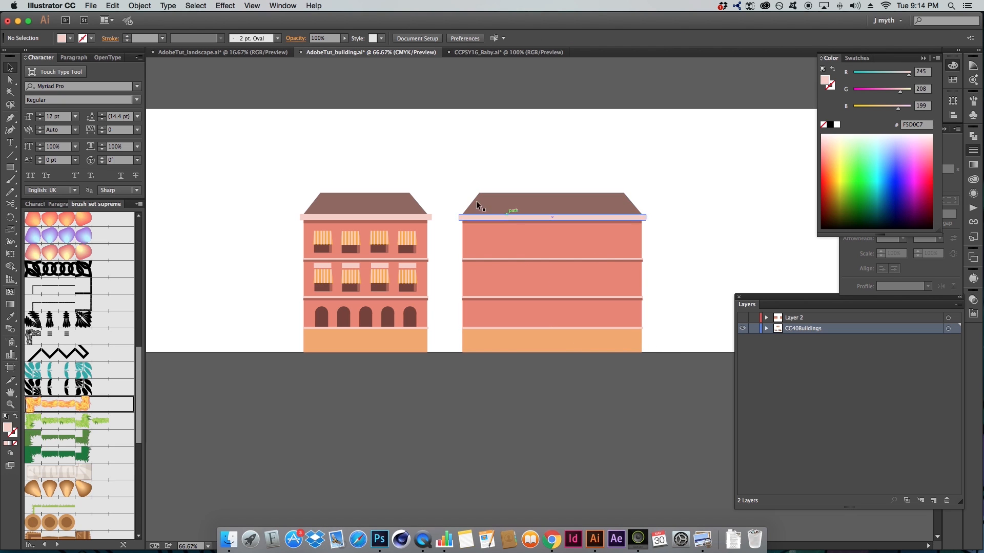
# - Move both red buildings together about 11.3 in to the right along the artboard
pyautogui.moveTo(457, 177); pyautogui.dragTo(723, 383)
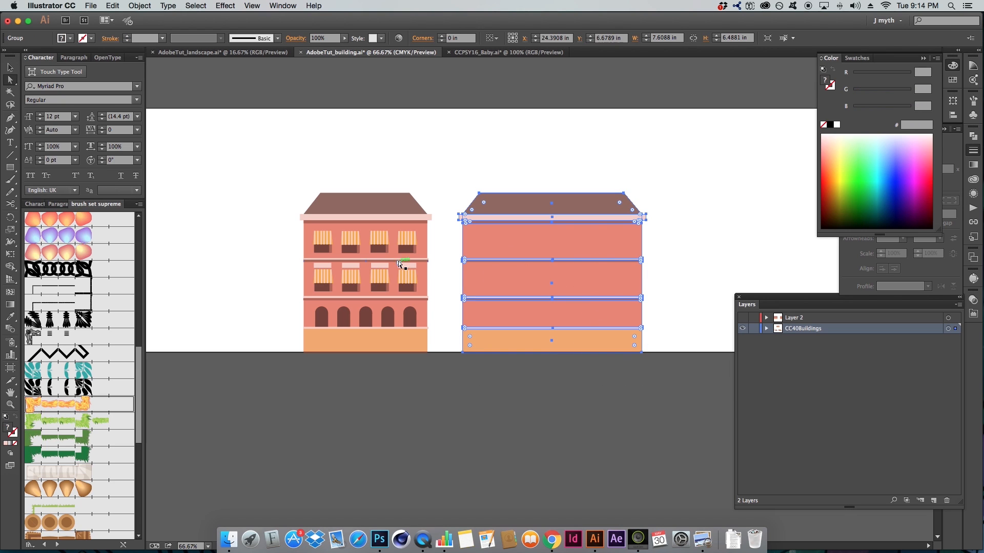
pyautogui.click(338, 208)
pyautogui.moveTo(276, 181); pyautogui.dragTo(459, 399)
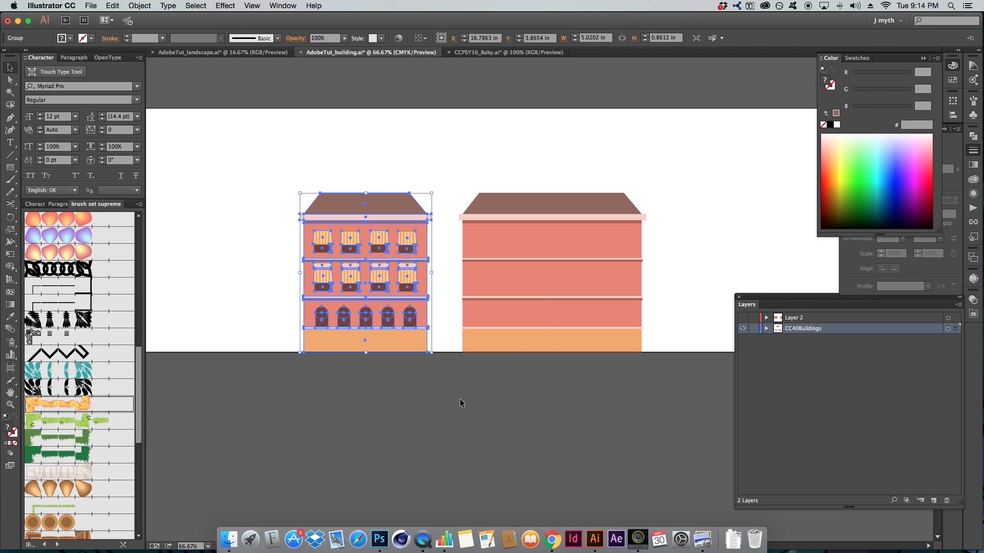
pyautogui.click(439, 191)
pyautogui.moveTo(283, 156); pyautogui.dragTo(673, 391)
pyautogui.press('super+minus')
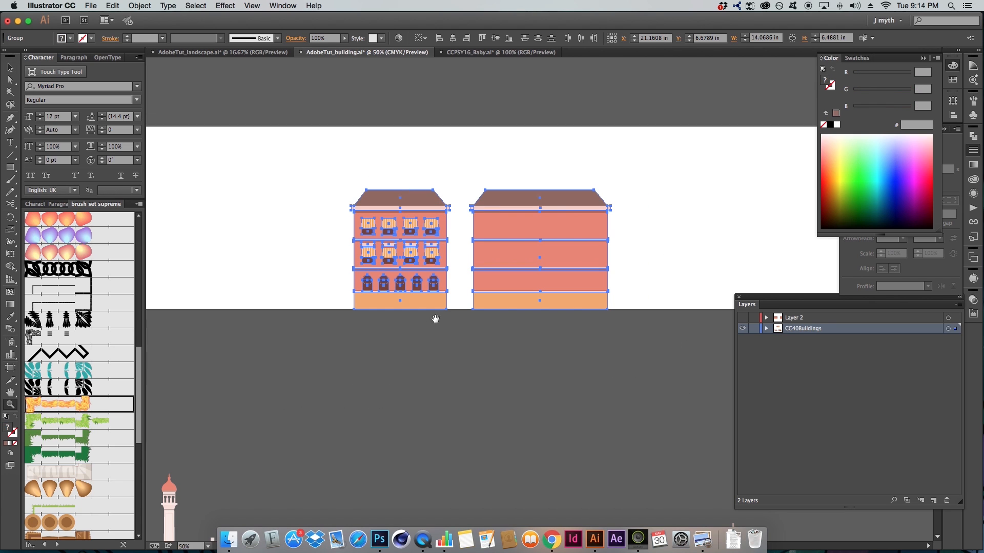
pyautogui.moveTo(480, 343); pyautogui.dragTo(691, 344)
pyautogui.click(470, 278)
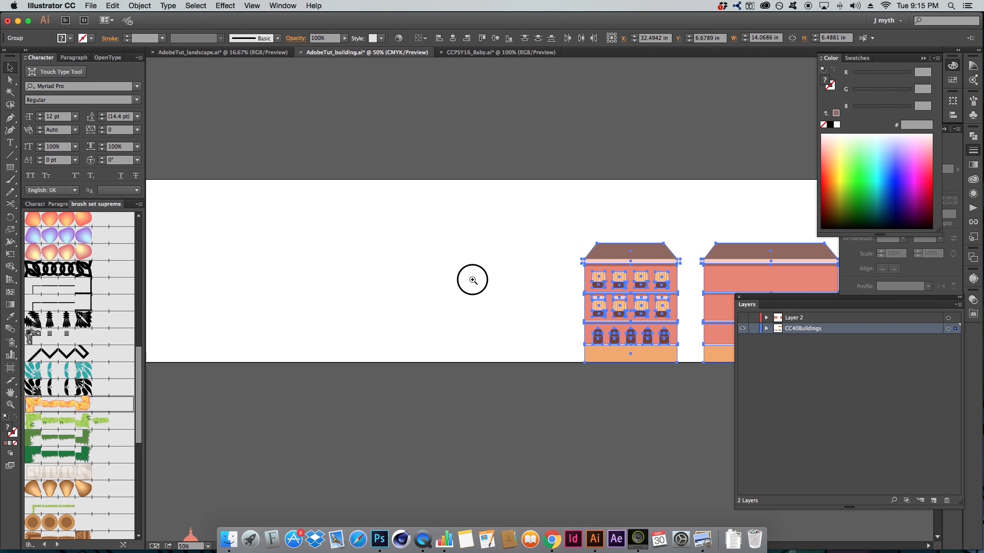
pyautogui.moveTo(525, 328); pyautogui.dragTo(417, 292)
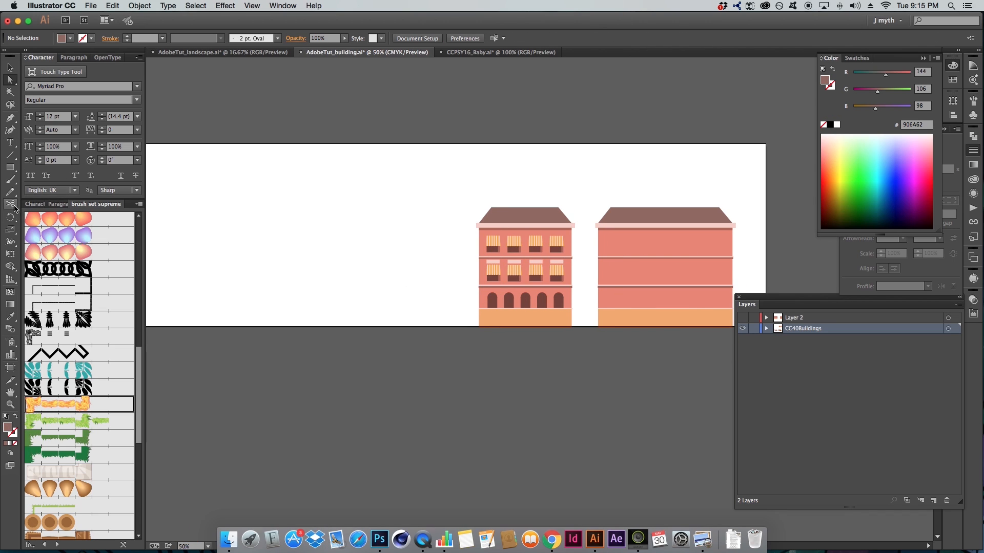
# - Show the two-point perspective grid on the artboard, hide it, and turn it on again
pyautogui.click(10, 279)
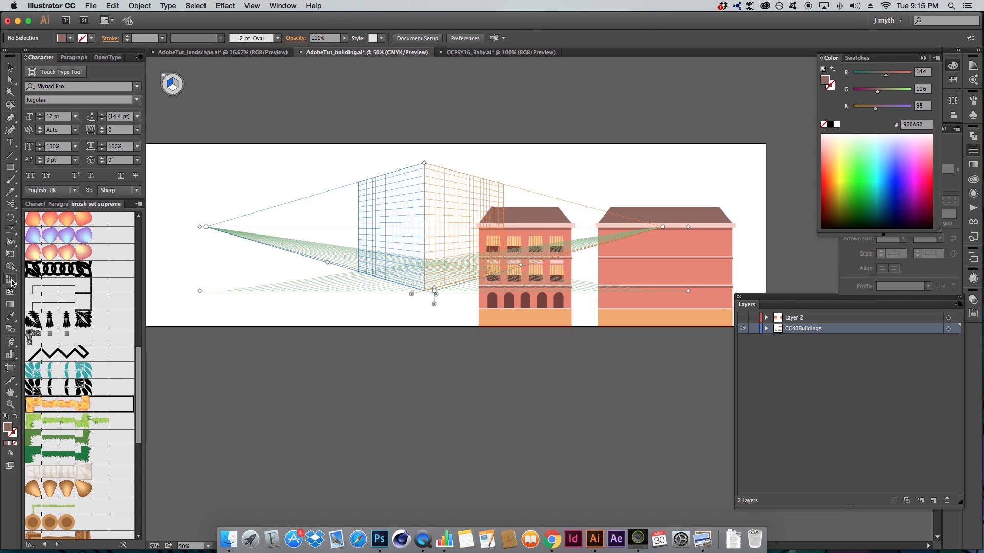
pyautogui.click(164, 76)
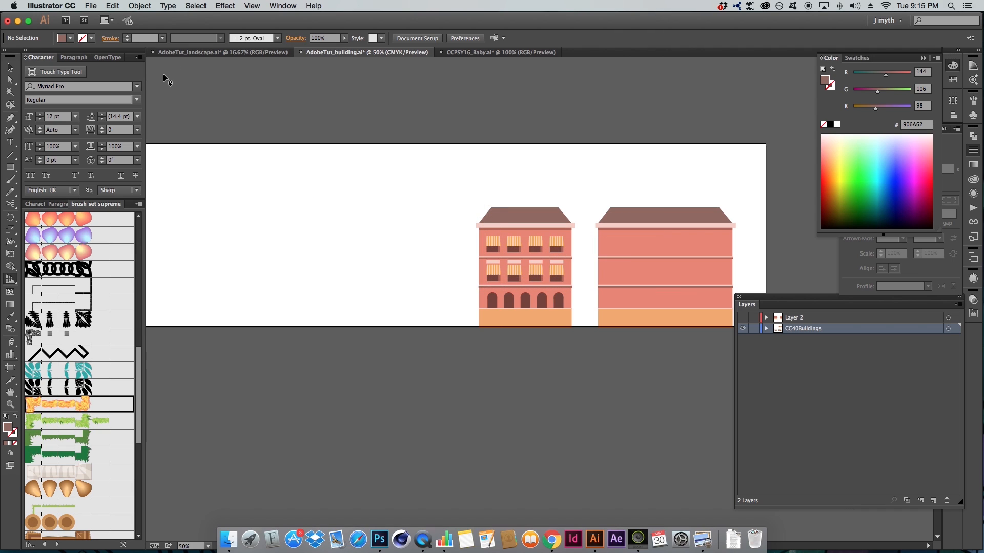
pyautogui.click(11, 180)
pyautogui.hotkey('shift', 'p')
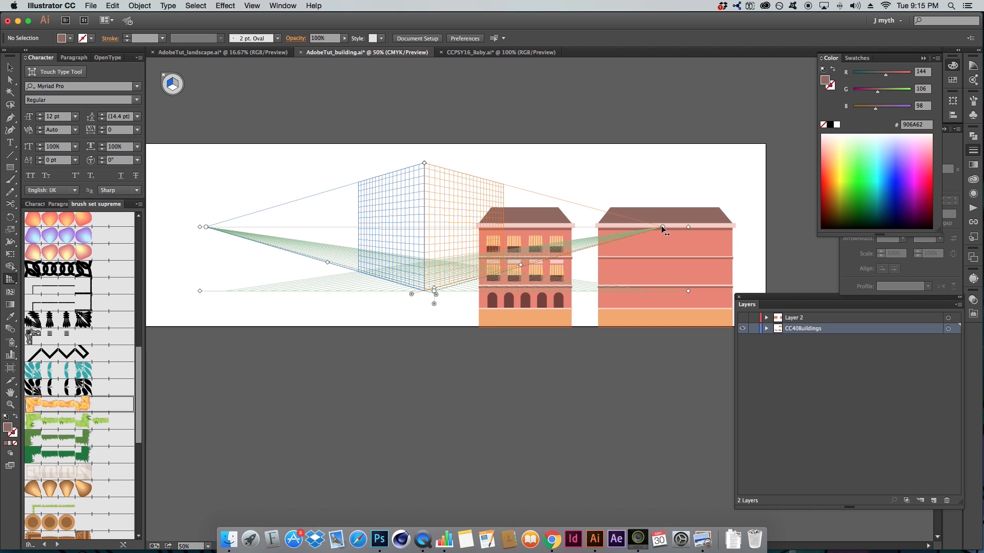
# - Reposition the left and right vanishing points along the horizon line to reshape the two-point perspective grid
pyautogui.moveTo(662, 226)
pyautogui.mouseDown()
pyautogui.moveTo(614, 225)
pyautogui.moveTo(731, 229)
pyautogui.moveTo(632, 224)
pyautogui.moveTo(703, 223)
pyautogui.moveTo(664, 227)
pyautogui.mouseUp()
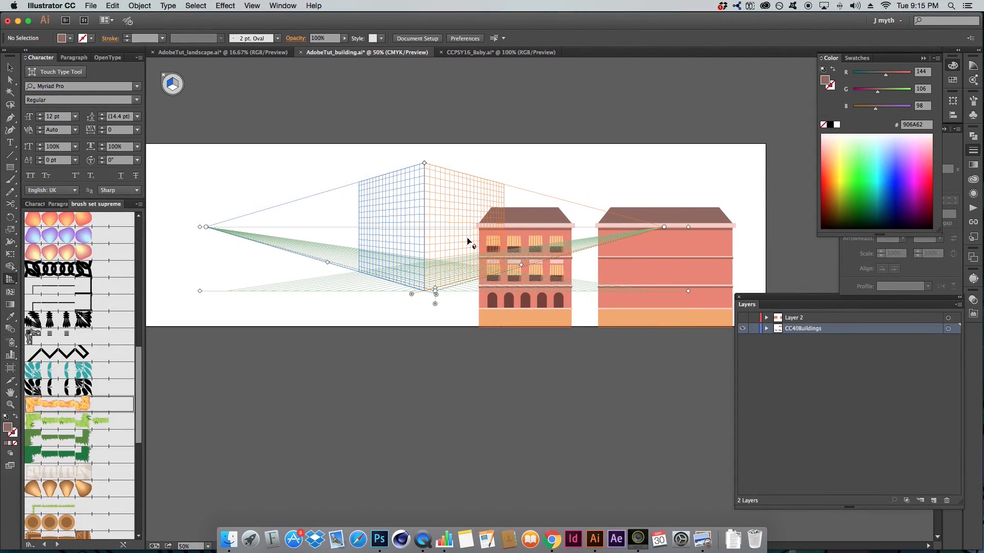
pyautogui.moveTo(206, 228)
pyautogui.mouseDown()
pyautogui.moveTo(253, 226)
pyautogui.moveTo(156, 222)
pyautogui.moveTo(240, 227)
pyautogui.moveTo(194, 227)
pyautogui.mouseUp()
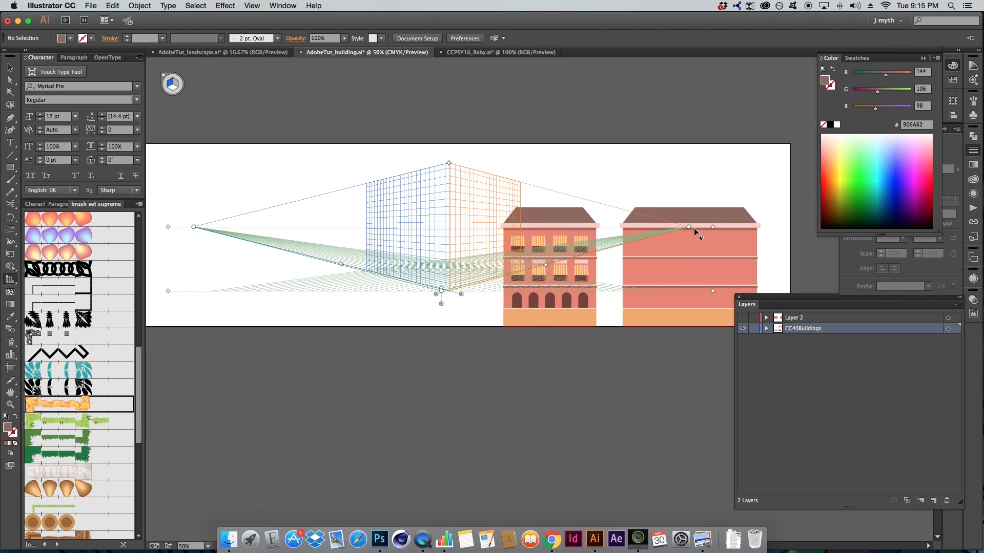
pyautogui.moveTo(690, 227)
pyautogui.mouseDown()
pyautogui.moveTo(640, 223)
pyautogui.moveTo(698, 225)
pyautogui.mouseUp()
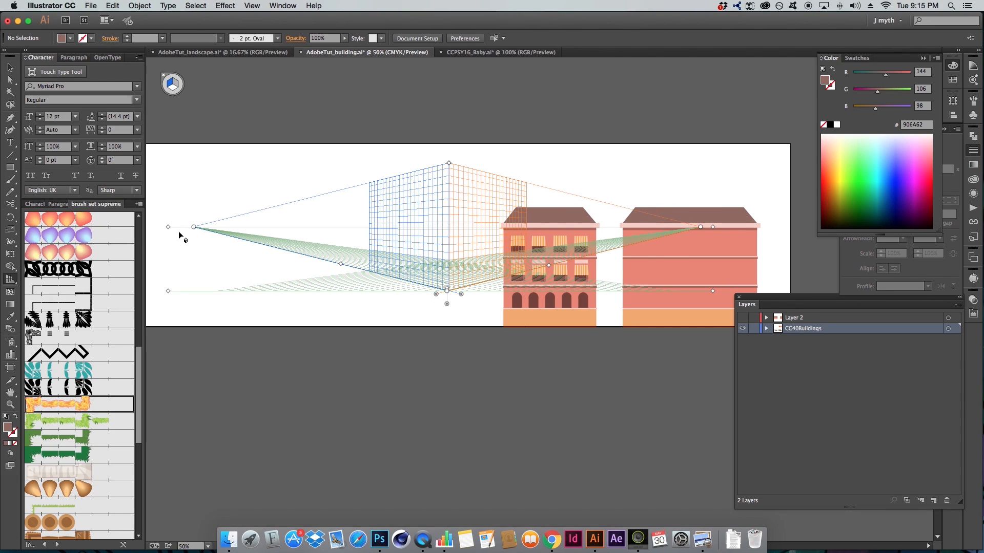
pyautogui.moveTo(195, 227); pyautogui.dragTo(209, 227)
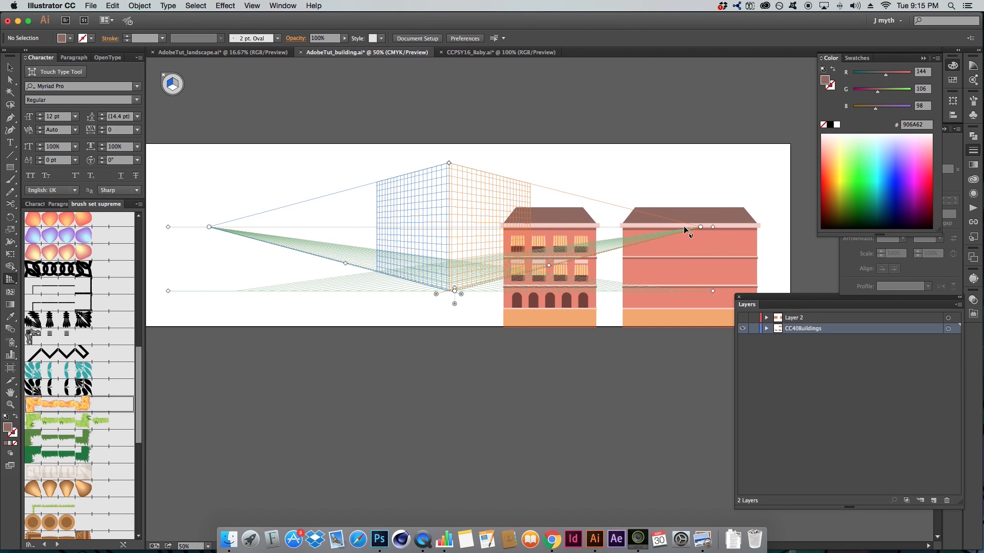
pyautogui.moveTo(699, 226); pyautogui.dragTo(689, 226)
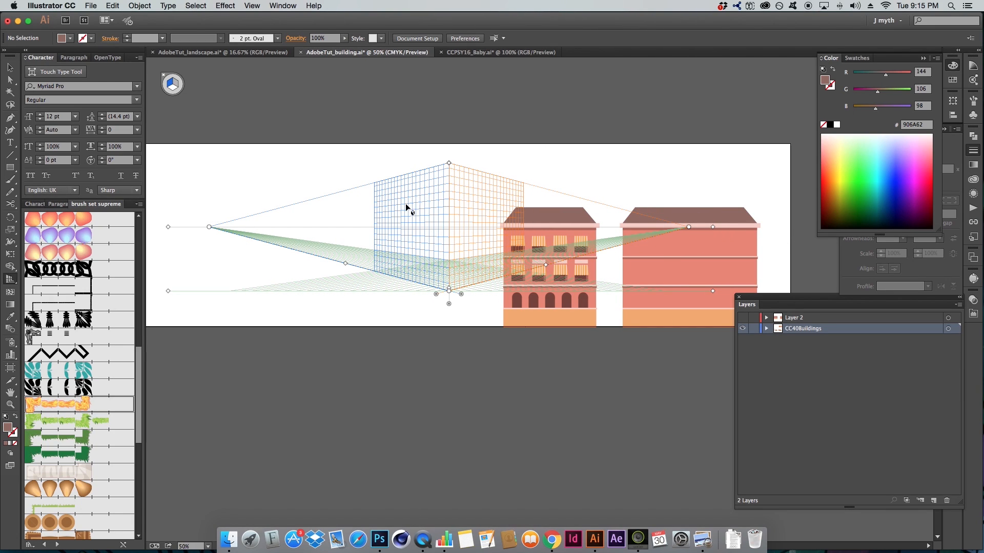
pyautogui.moveTo(209, 227); pyautogui.dragTo(214, 227)
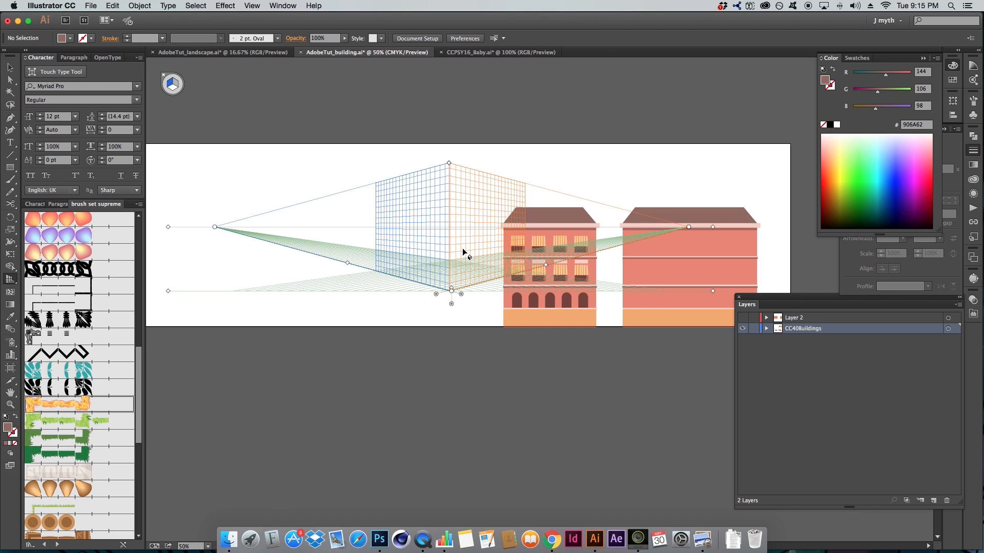
# - Extend the artboard equally upward and downward to a height of about 15.49 in
pyautogui.press('a')
pyautogui.hotkey('shift', 'o')
pyautogui.moveTo(417, 146); pyautogui.dragTo(417, 93)
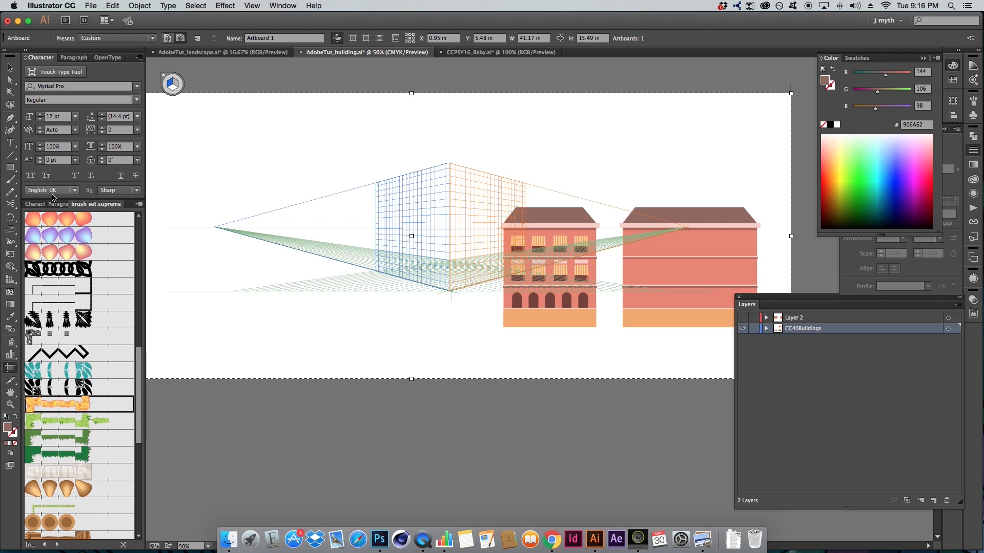
# - Activate the left plane of the perspective grid and move the flat windowed building about 2.4 in down
pyautogui.click(11, 280)
pyautogui.moveTo(11, 281); pyautogui.dragTo(92, 293)
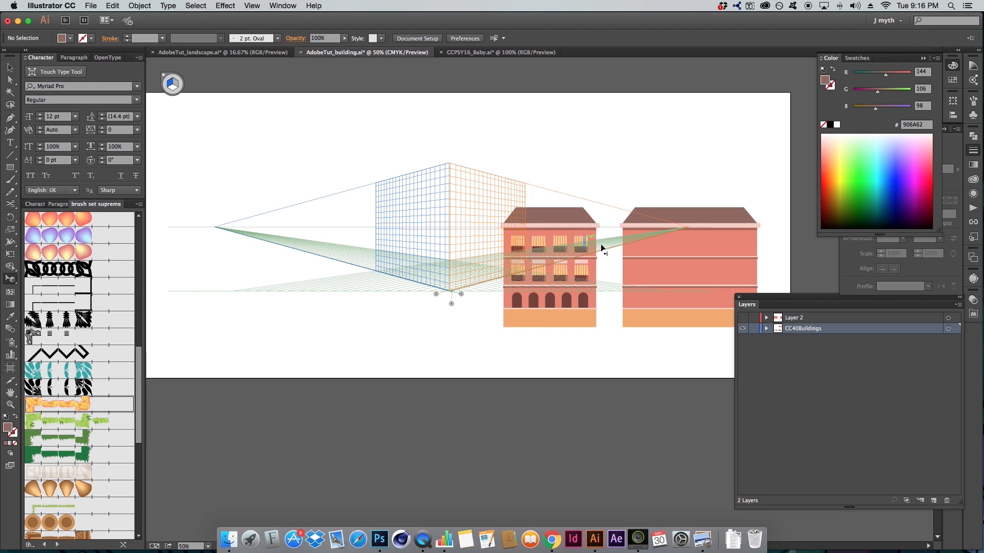
pyautogui.click(567, 313)
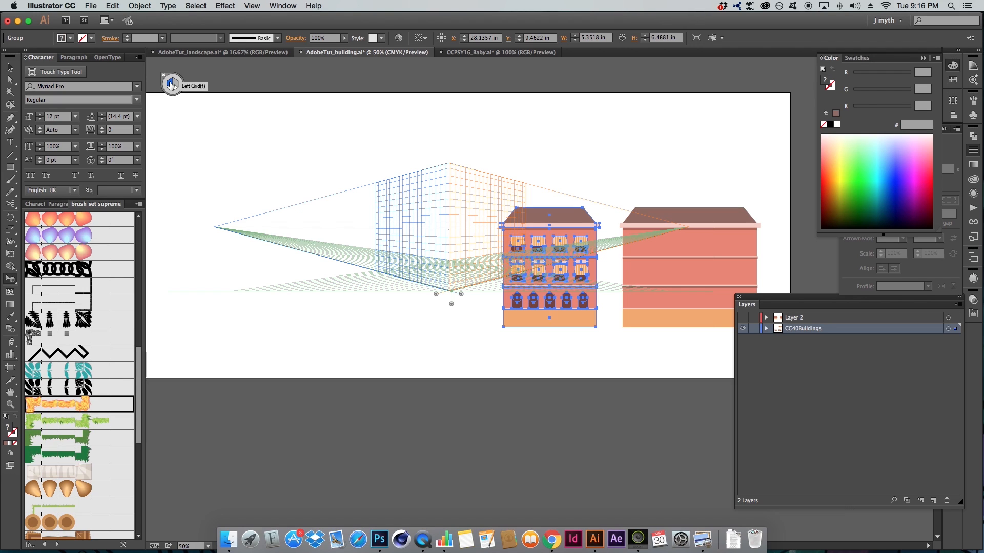
pyautogui.click(175, 83)
pyautogui.click(170, 86)
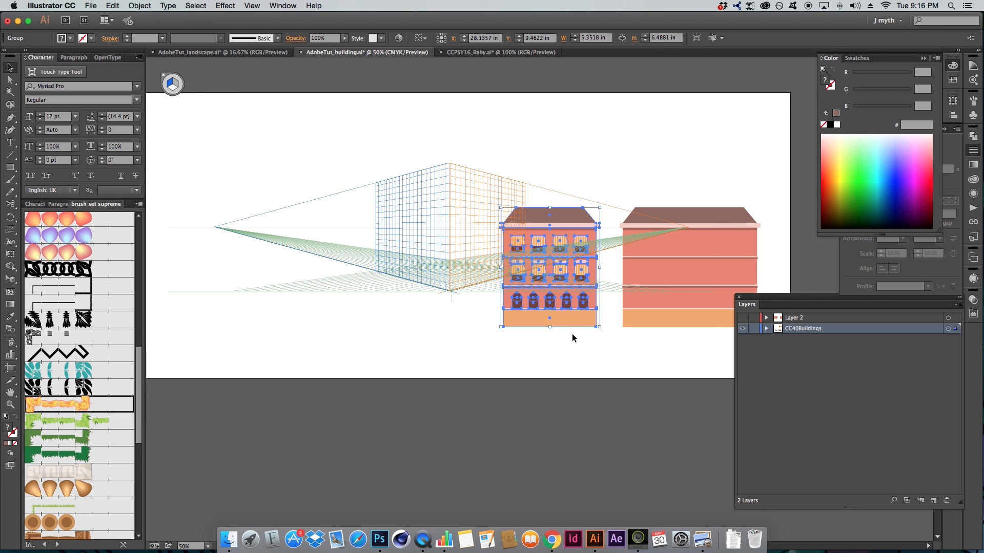
pyautogui.moveTo(566, 315); pyautogui.dragTo(486, 281)
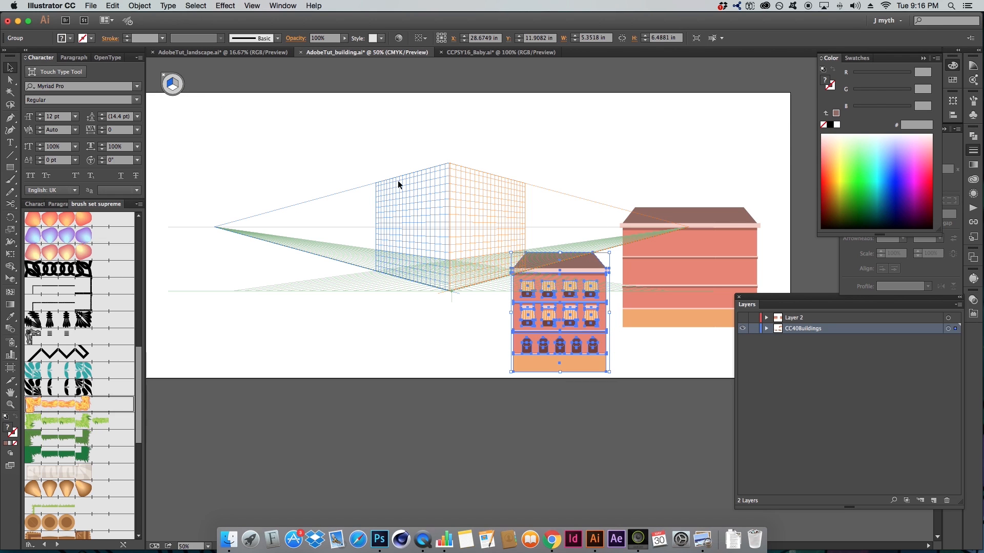
pyautogui.moveTo(376, 160); pyautogui.dragTo(448, 210)
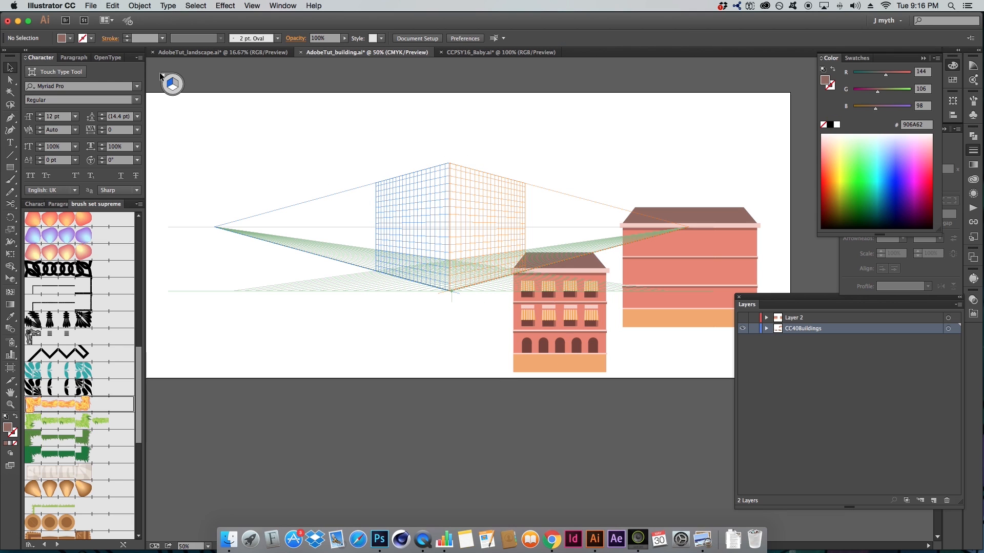
# - Place a copy of the windowed building on the left plane of the perspective grid
pyautogui.hotkey('shift', 'v')
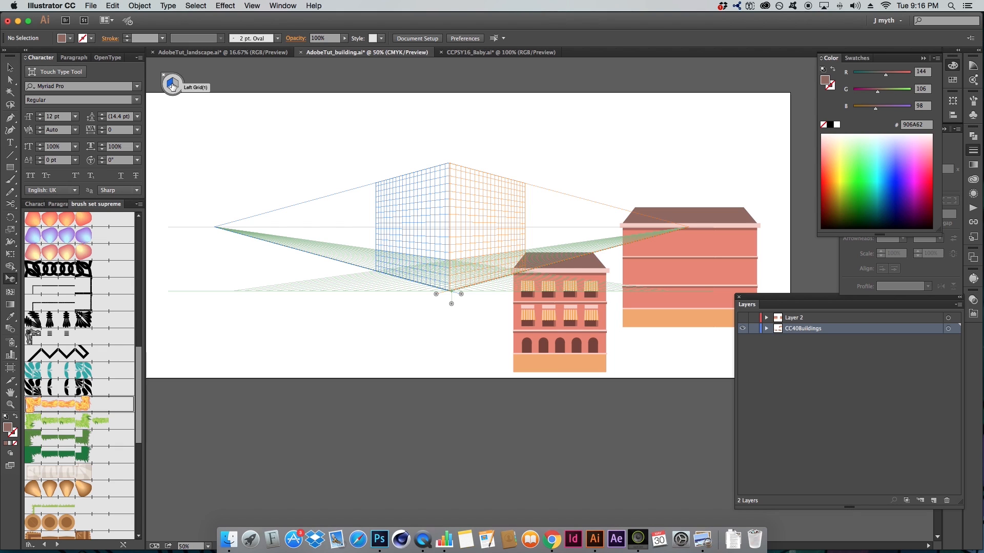
pyautogui.click(545, 326)
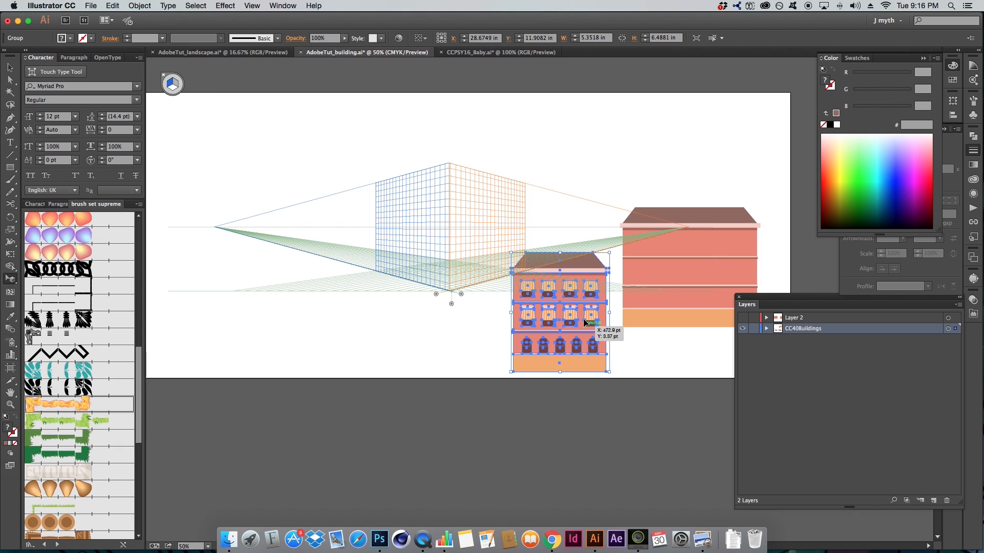
pyautogui.click(429, 208)
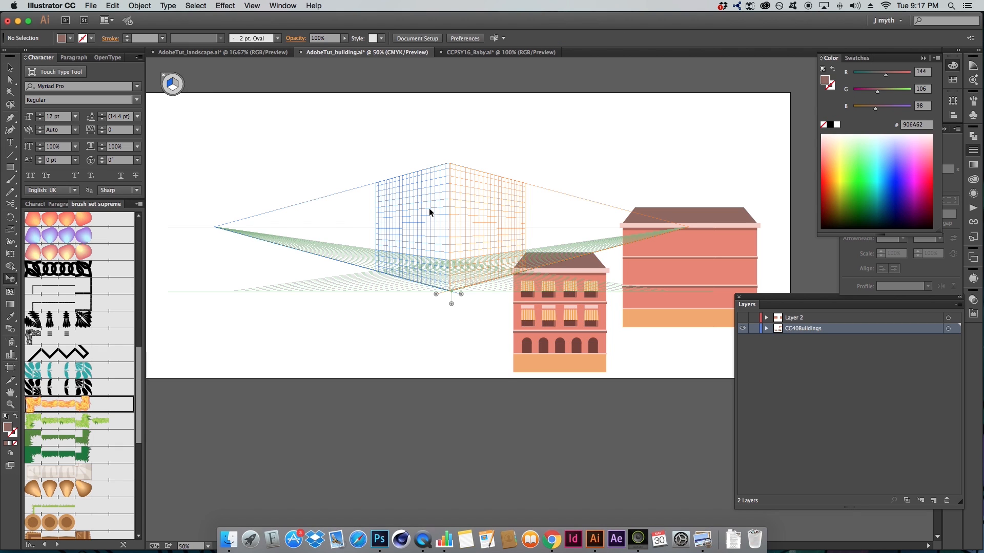
pyautogui.press('super+v')
pyautogui.moveTo(432, 240); pyautogui.dragTo(412, 224)
# - Try stretching the placed windowed facade from its side and corner points in perspective, undoing each attempt
pyautogui.moveTo(431, 180); pyautogui.dragTo(439, 168)
pyautogui.press('super+z')
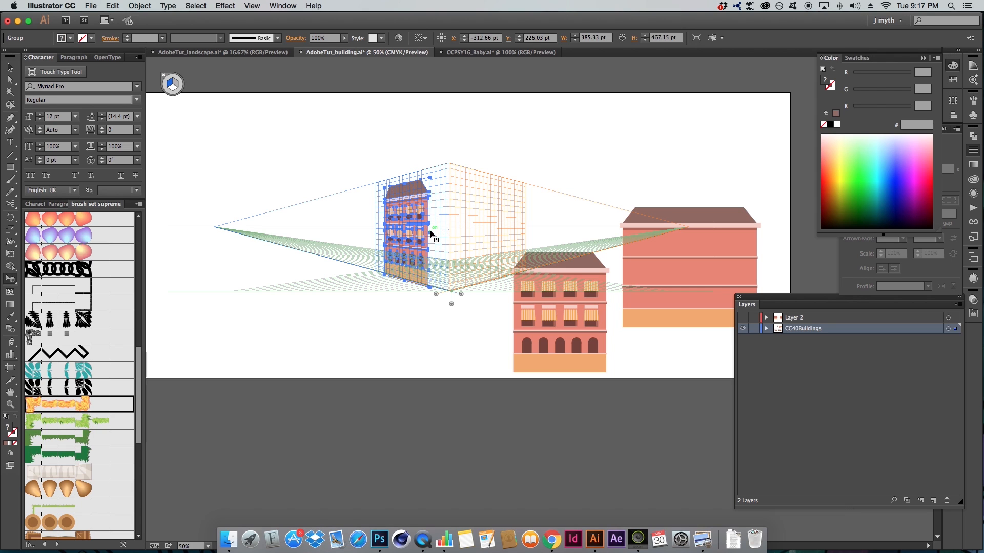
pyautogui.moveTo(430, 232); pyautogui.dragTo(462, 239)
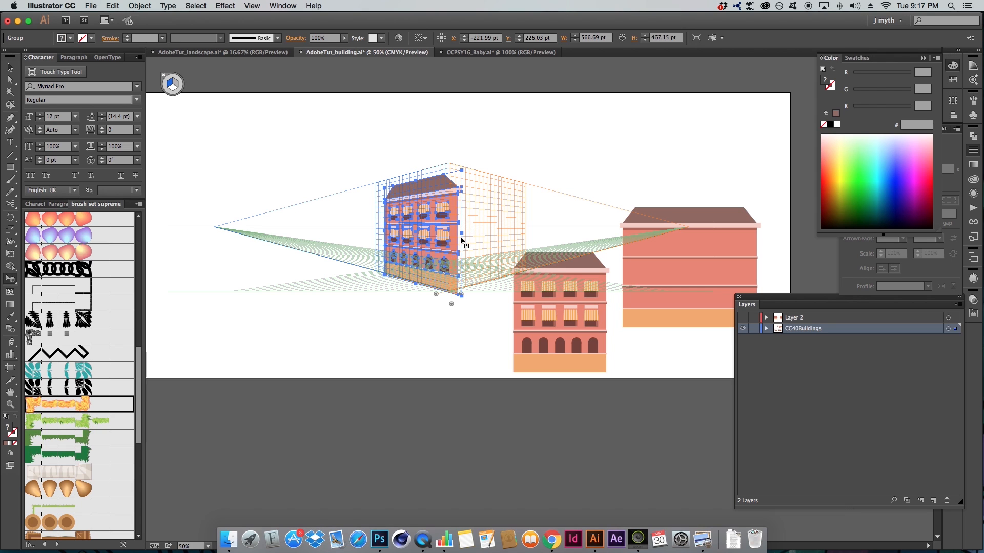
pyautogui.press('super+z')
pyautogui.moveTo(404, 184); pyautogui.dragTo(408, 214)
pyautogui.press('super+z')
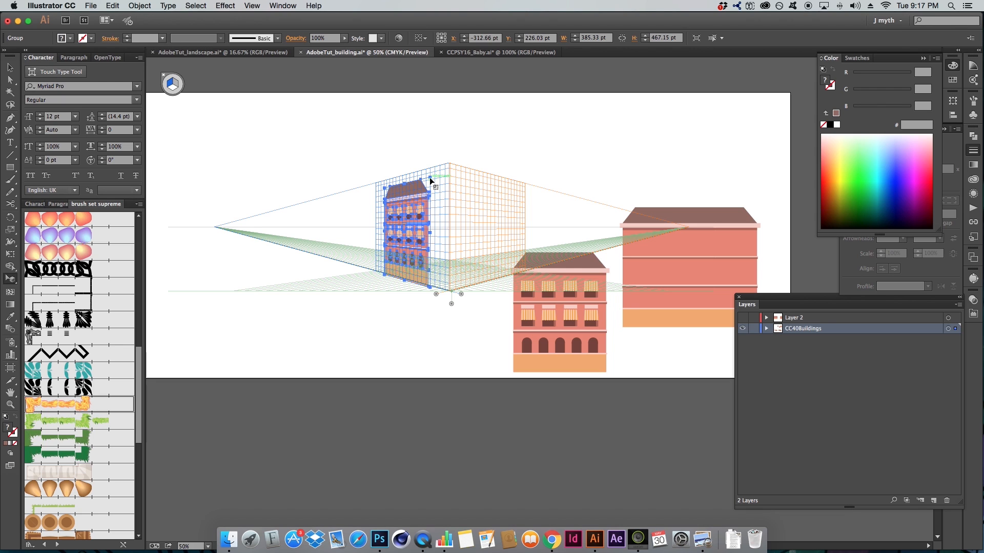
pyautogui.moveTo(430, 180); pyautogui.dragTo(457, 189)
pyautogui.press('z')
pyautogui.moveTo(287, 93); pyautogui.dragTo(809, 462)
pyautogui.press('super+z')
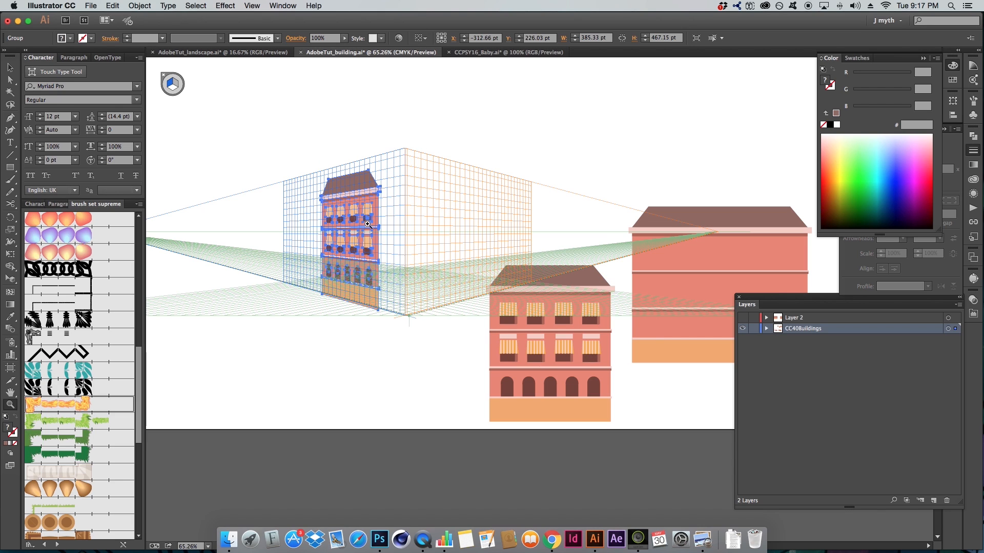
# - Move the placed windowed facade along the left plane up to the grid's front corner
pyautogui.press('v')
pyautogui.hotkey('shift', 'v')
pyautogui.moveTo(364, 225); pyautogui.dragTo(389, 233)
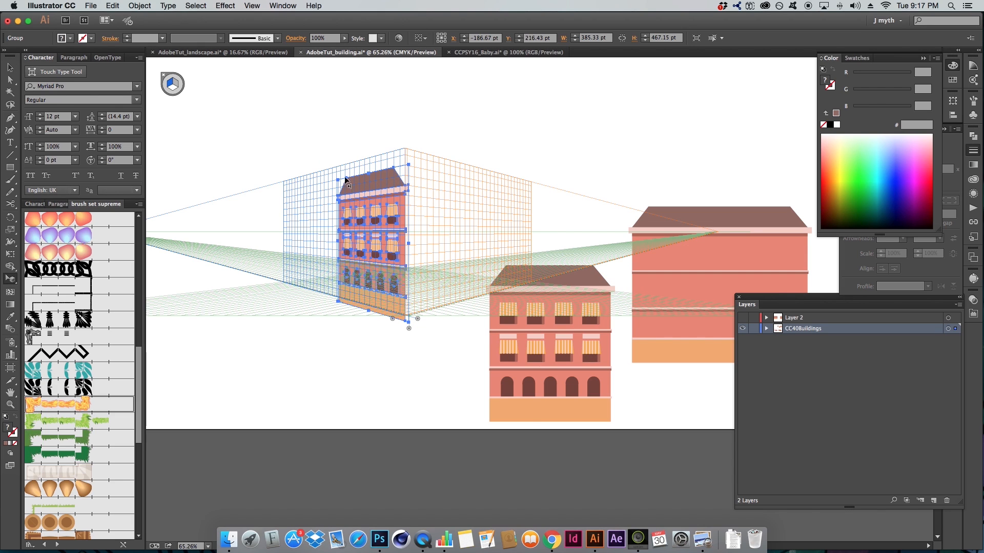
pyautogui.click(448, 127)
# - Place a copy of the blank building on the right grid plane and align both facades at the shared front corner
pyautogui.click(714, 283)
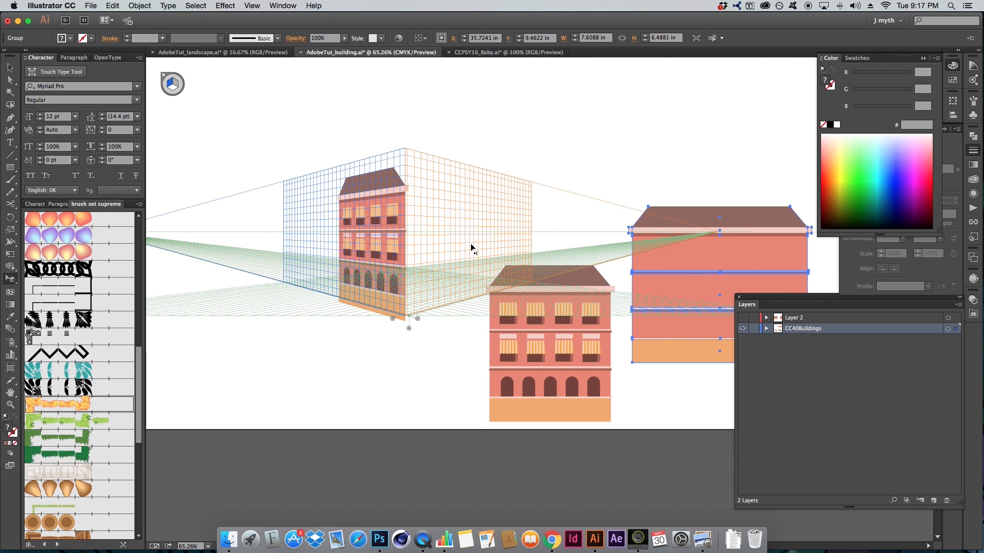
pyautogui.click(182, 87)
pyautogui.press('super+v')
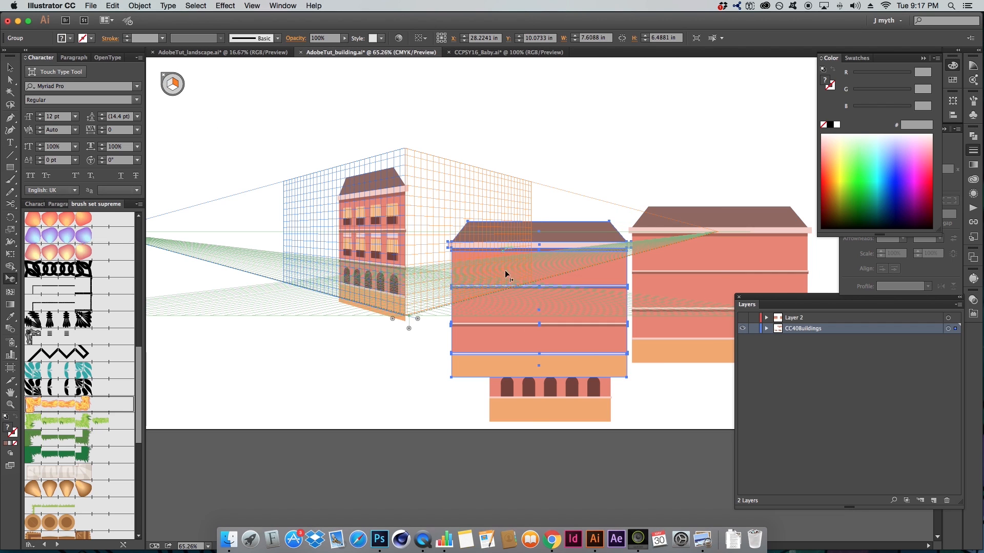
pyautogui.moveTo(506, 285); pyautogui.dragTo(448, 234)
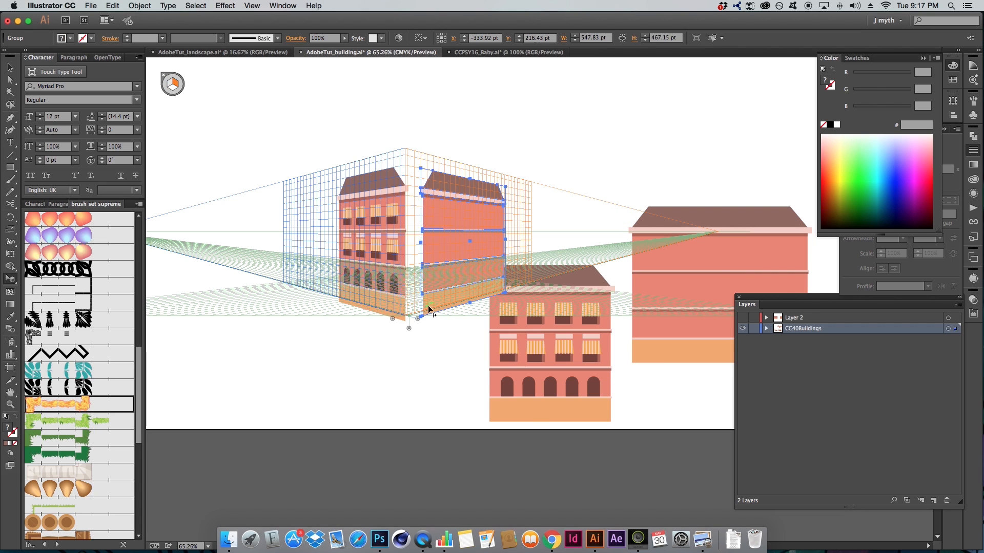
pyautogui.moveTo(428, 306); pyautogui.dragTo(389, 292)
pyautogui.click(389, 267)
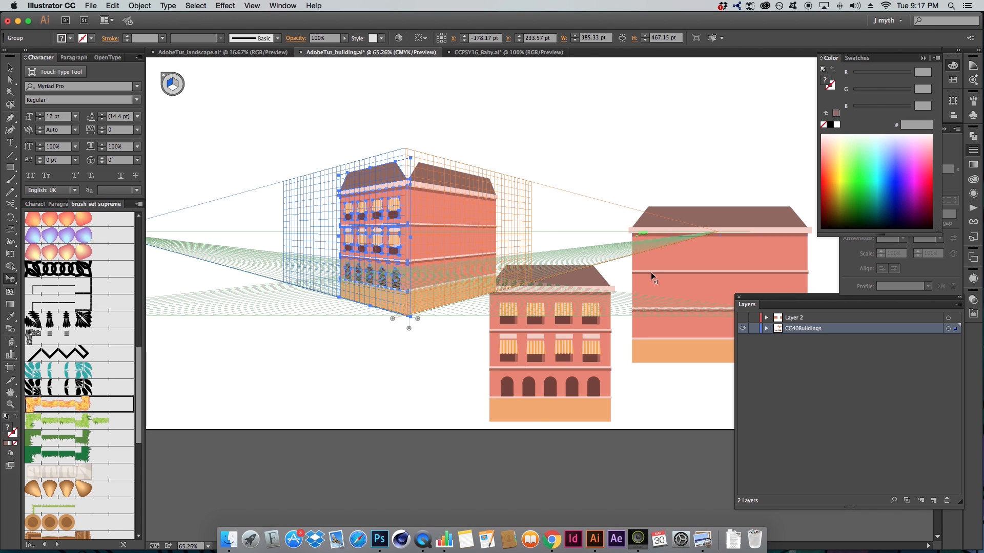
# - Delete the two flat source buildings and hide the perspective grid
pyautogui.press('v')
pyautogui.click(669, 268)
pyautogui.keyDown('shift'); pyautogui.click(574, 358); pyautogui.keyUp('shift')
pyautogui.press('Delete')
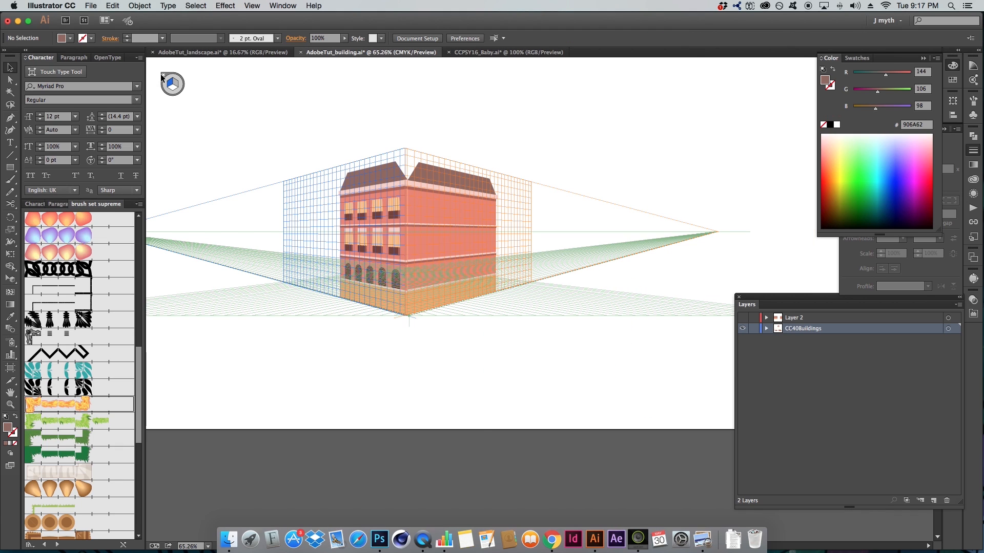
pyautogui.hotkey('shift', 'p')
pyautogui.click(164, 76)
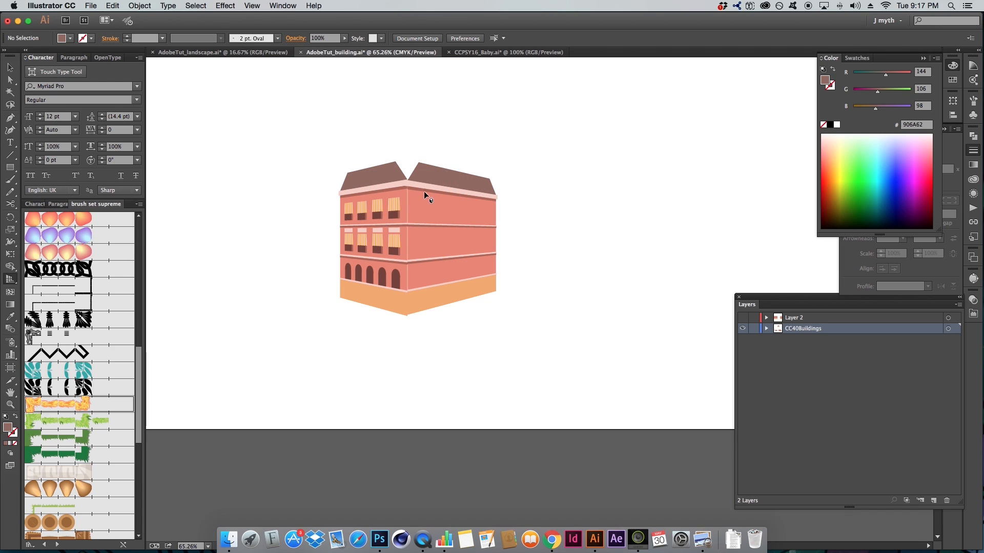
# - Shift the upper edges of both roof sections inward so they meet above the building's front corner
pyautogui.press('z')
pyautogui.moveTo(323, 136); pyautogui.dragTo(588, 366)
pyautogui.press('a')
pyautogui.click(443, 436)
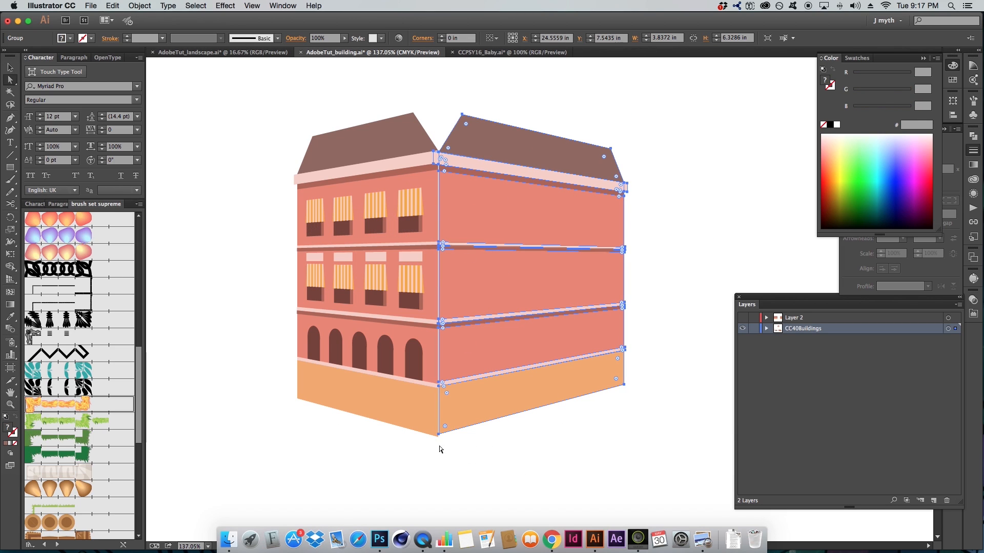
pyautogui.click(365, 121)
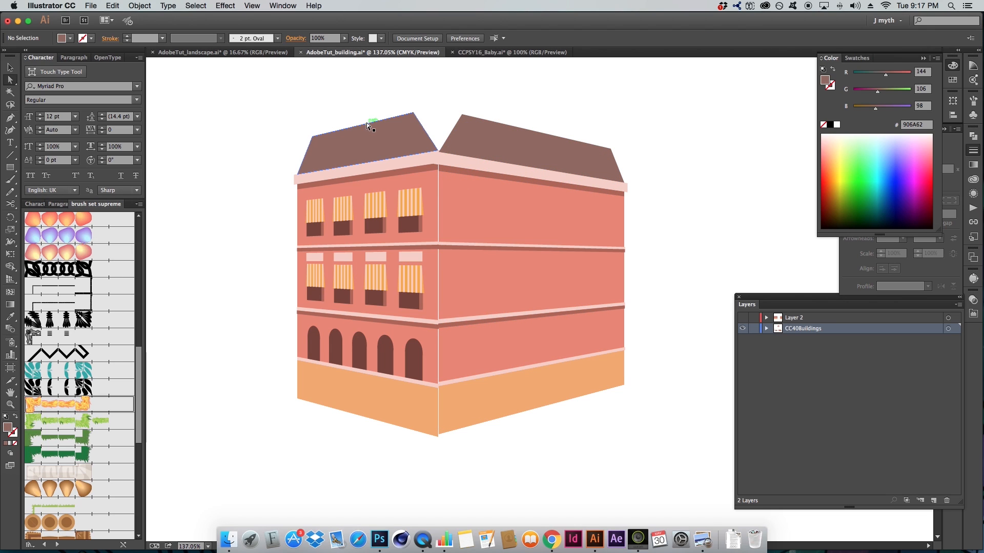
pyautogui.moveTo(367, 122); pyautogui.dragTo(402, 129)
pyautogui.moveTo(492, 120); pyautogui.dragTo(476, 126)
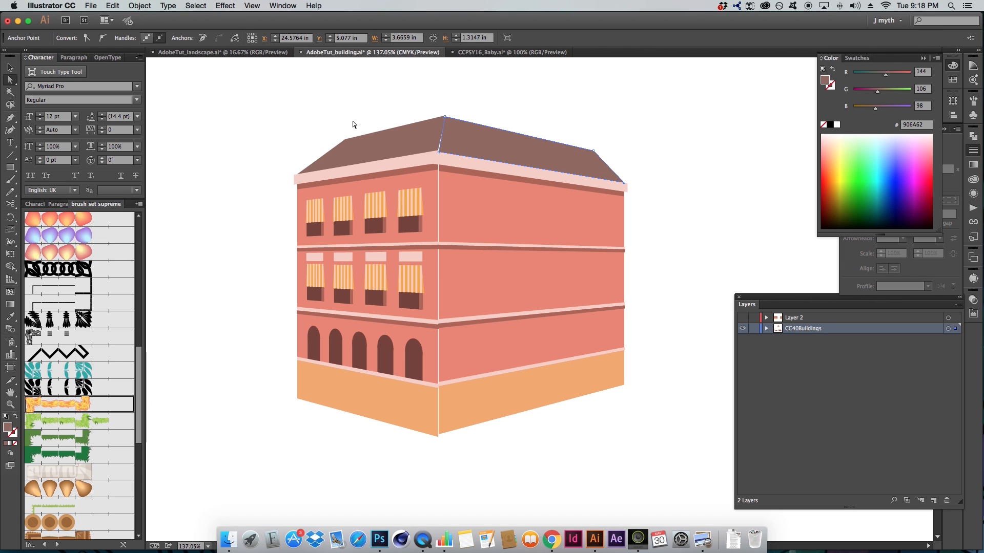
# - Select the upper points of both roof sections and scale them together slightly inward
pyautogui.keyDown('shift'); pyautogui.click(344, 138); pyautogui.keyUp('shift')
pyautogui.keyDown('shift'); pyautogui.click(588, 149); pyautogui.keyUp('shift')
pyautogui.press('s')
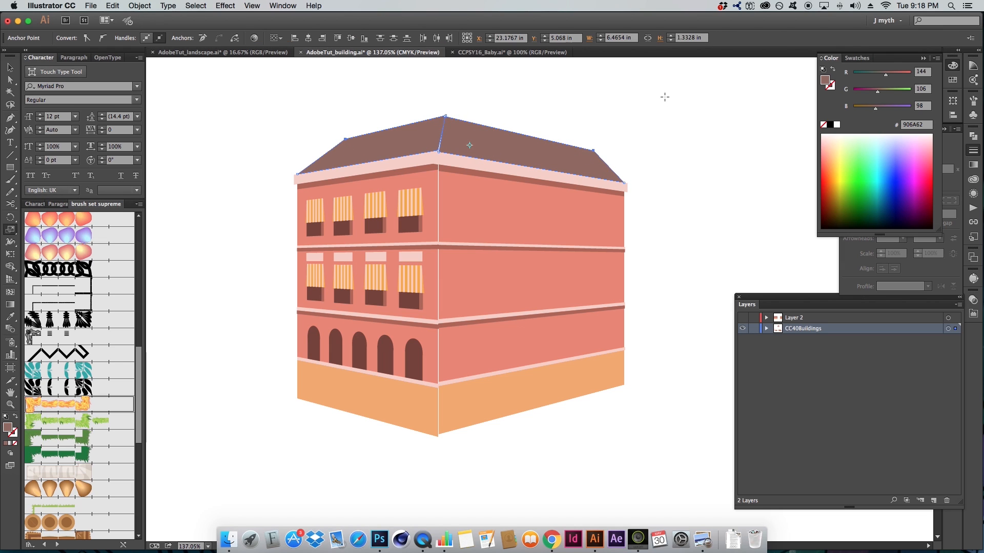
pyautogui.moveTo(664, 97); pyautogui.dragTo(661, 104)
pyautogui.press('v')
pyautogui.click(663, 106)
# - Darken the building's entire right side, including its roof section, using Recolor Artwork with Brightness set to -12%
pyautogui.press('z')
pyautogui.keyDown('alt'); pyautogui.click(554, 334); pyautogui.keyUp('alt')
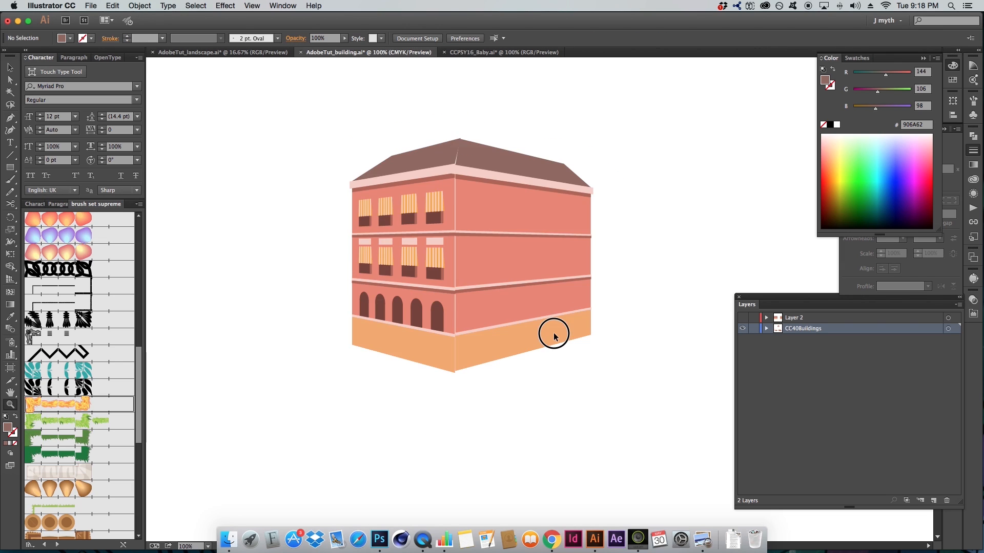
pyautogui.keyDown('alt'); pyautogui.click(554, 334); pyautogui.keyUp('alt')
pyautogui.press('a')
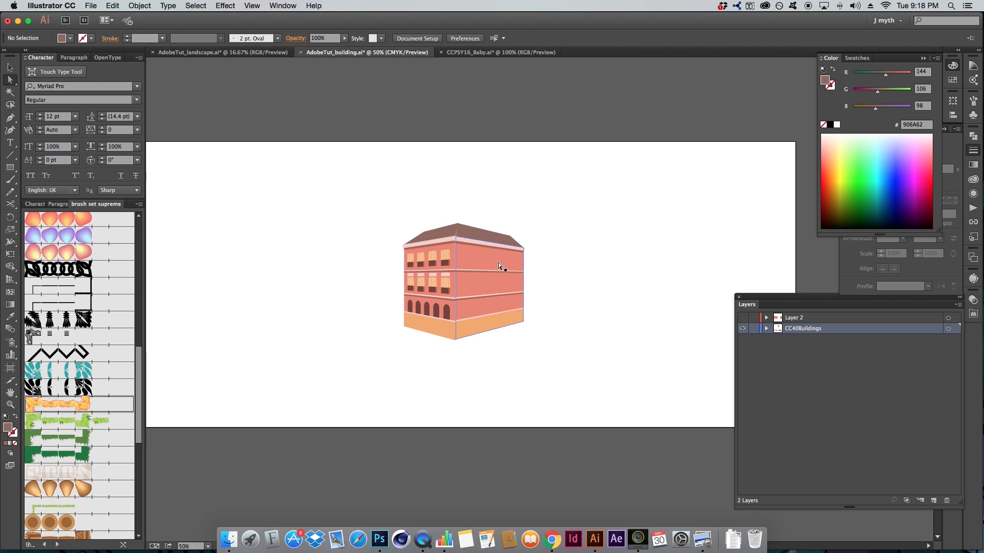
pyautogui.press('v')
pyautogui.moveTo(477, 194); pyautogui.dragTo(579, 382)
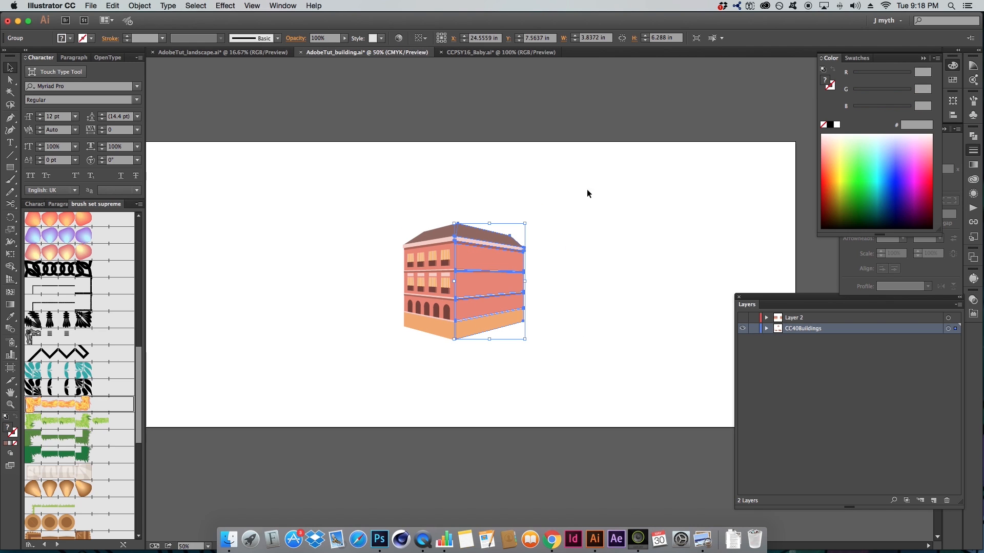
pyautogui.click(397, 40)
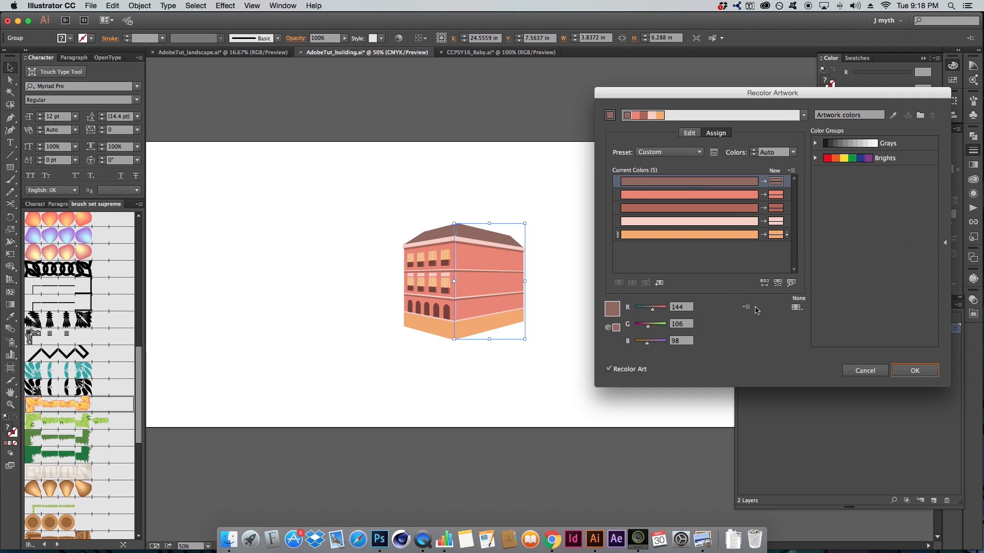
pyautogui.click(747, 307)
pyautogui.click(763, 387)
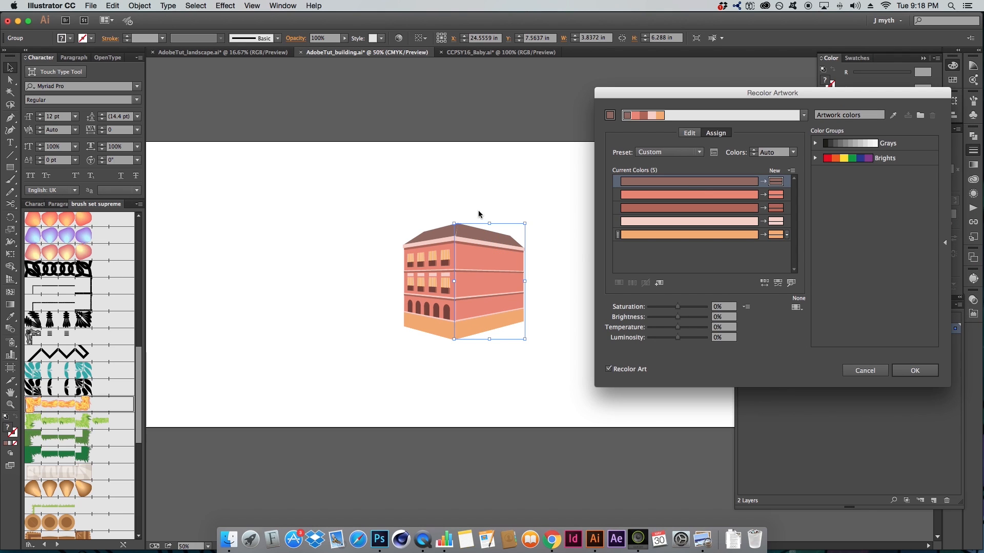
pyautogui.moveTo(680, 318); pyautogui.dragTo(676, 320)
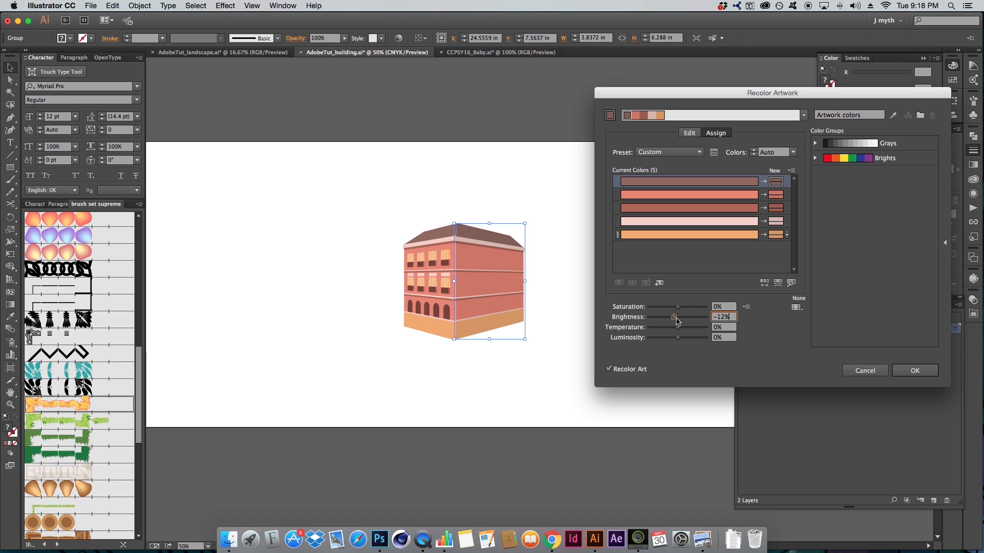
pyautogui.press('Return')
pyautogui.press('a')
pyautogui.click(602, 294)
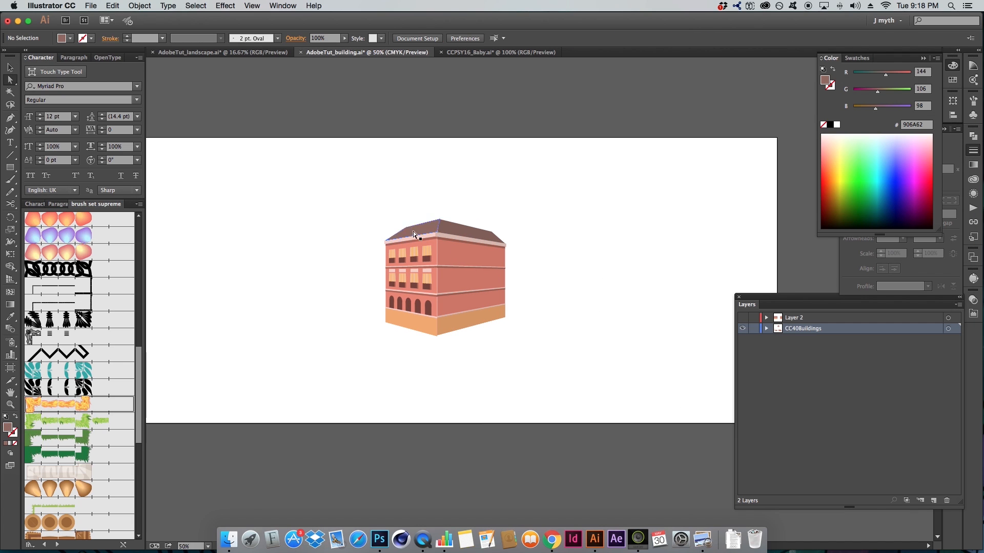
pyautogui.moveTo(329, 191); pyautogui.dragTo(630, 420)
pyautogui.click(582, 334)
pyautogui.press('z')
pyautogui.moveTo(341, 167); pyautogui.dragTo(684, 484)
pyautogui.press('a')
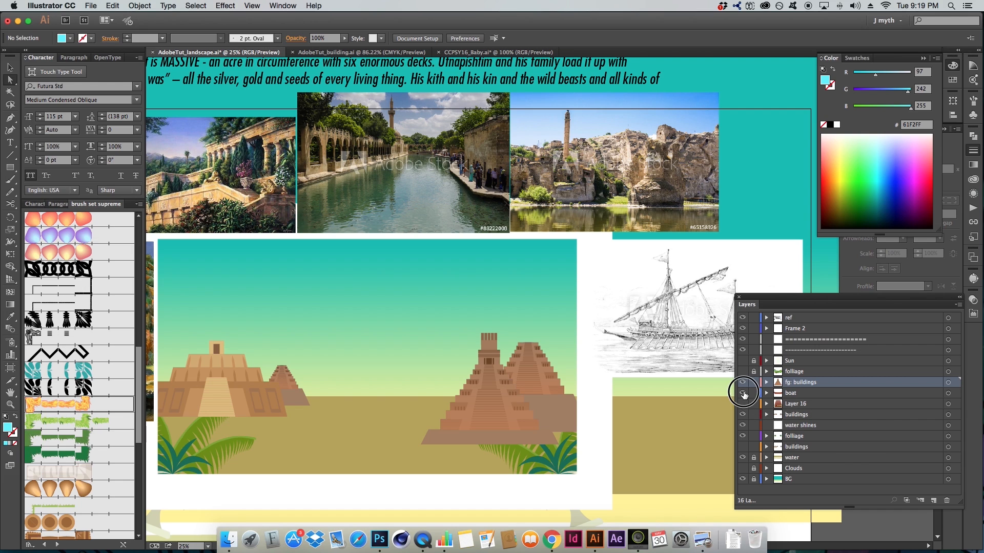
# - Show the boat layer in the landscape document
pyautogui.click(742, 393)
pyautogui.moveTo(345, 411); pyautogui.dragTo(355, 388)
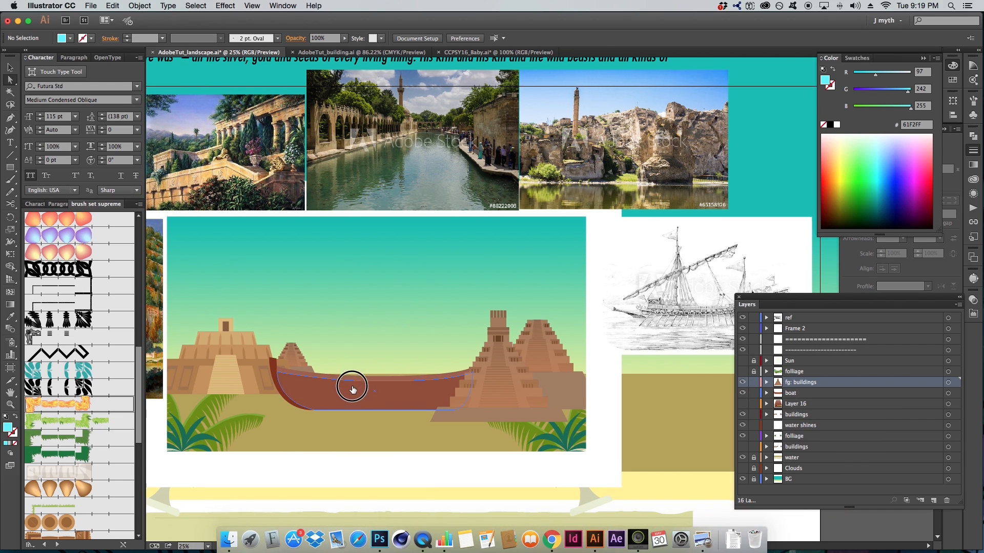
pyautogui.press('z')
pyautogui.moveTo(159, 202); pyautogui.dragTo(618, 473)
pyautogui.press('a')
# - Draw a closed, curved boat hull shape in the sky above the existing boat with the Pen tool
pyautogui.press('p')
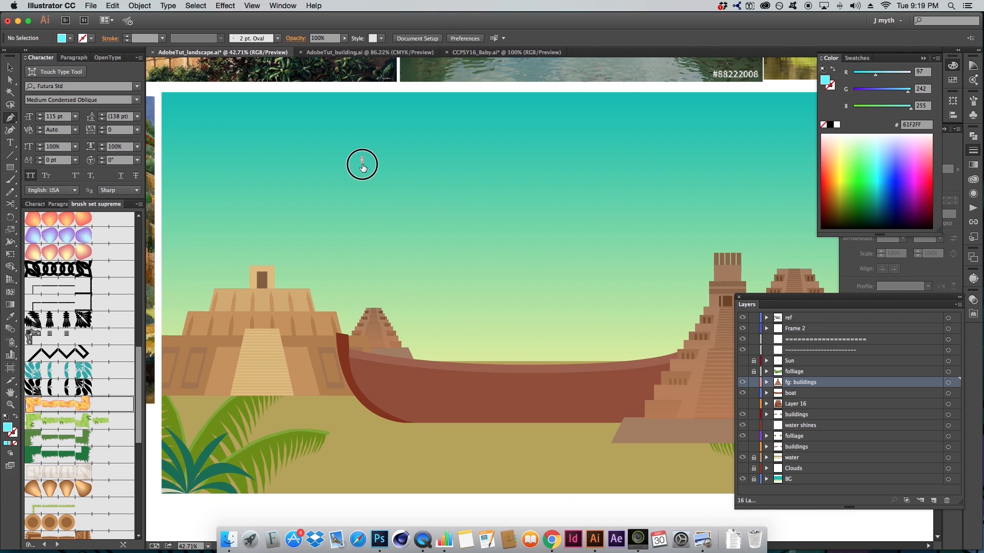
pyautogui.moveTo(361, 160); pyautogui.dragTo(441, 216)
pyautogui.moveTo(726, 165); pyautogui.dragTo(711, 206)
pyautogui.moveTo(671, 252); pyautogui.dragTo(637, 260)
pyautogui.moveTo(389, 247); pyautogui.dragTo(310, 217)
pyautogui.moveTo(390, 249); pyautogui.dragTo(370, 231)
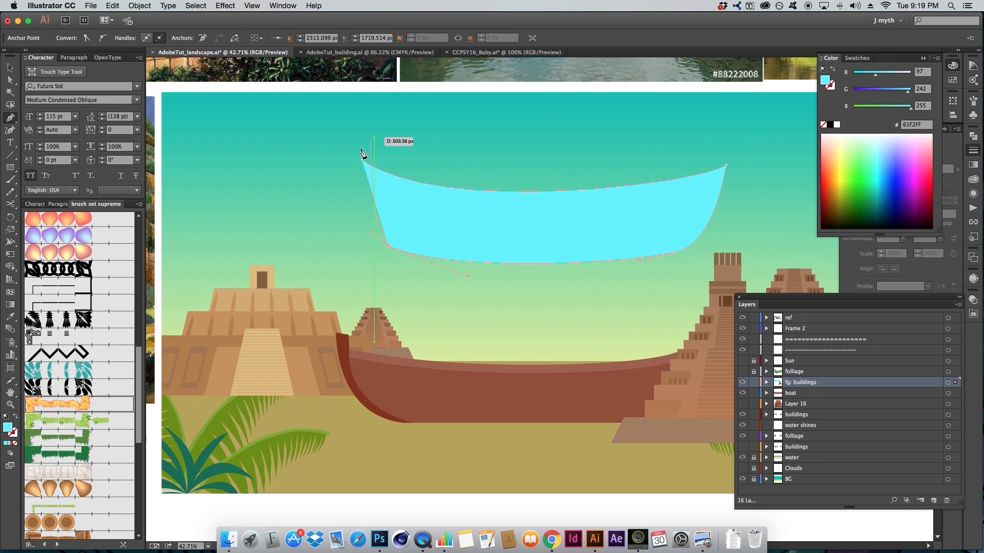
pyautogui.click(362, 161)
# - Fill the new hull shape with the main brown sampled from the existing boat's hull
pyautogui.press('a')
pyautogui.click(482, 221)
pyautogui.press('i')
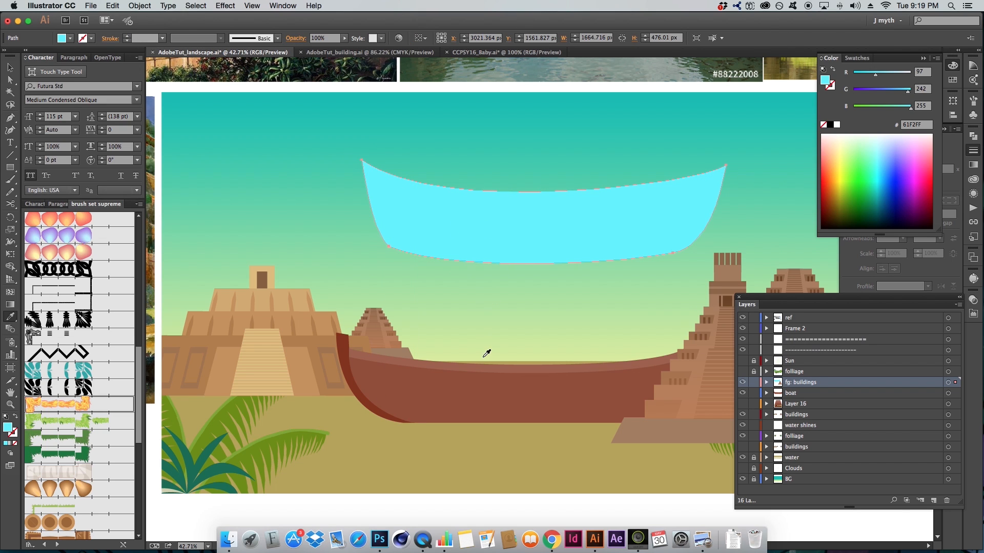
pyautogui.click(483, 377)
pyautogui.press('a')
pyautogui.click(600, 279)
# - Delete the newly drawn hull shape floating in the sky
pyautogui.moveTo(613, 233); pyautogui.dragTo(525, 251)
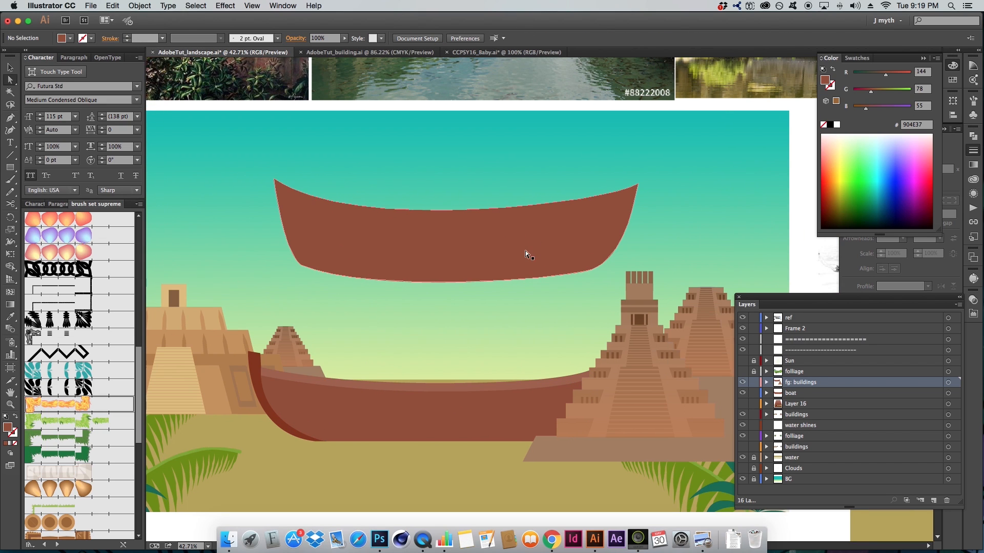
pyautogui.click(534, 251)
pyautogui.press('Delete')
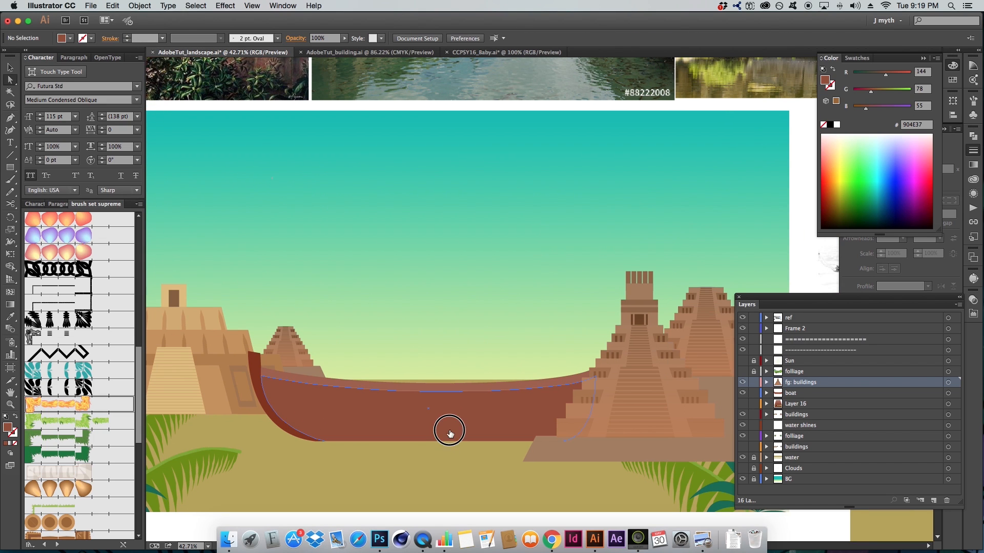
# - Review the boat artwork against the scene description of the massive boat and its decks
pyautogui.click(449, 433)
pyautogui.press('super+minus')
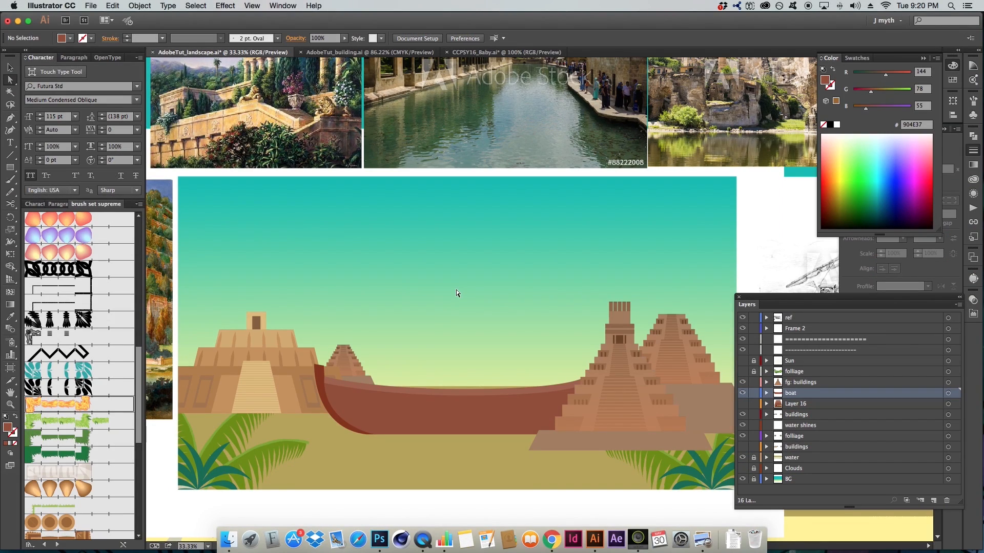
pyautogui.scroll(8, 550, 294)
pyautogui.moveTo(500, 290); pyautogui.dragTo(638, 295)
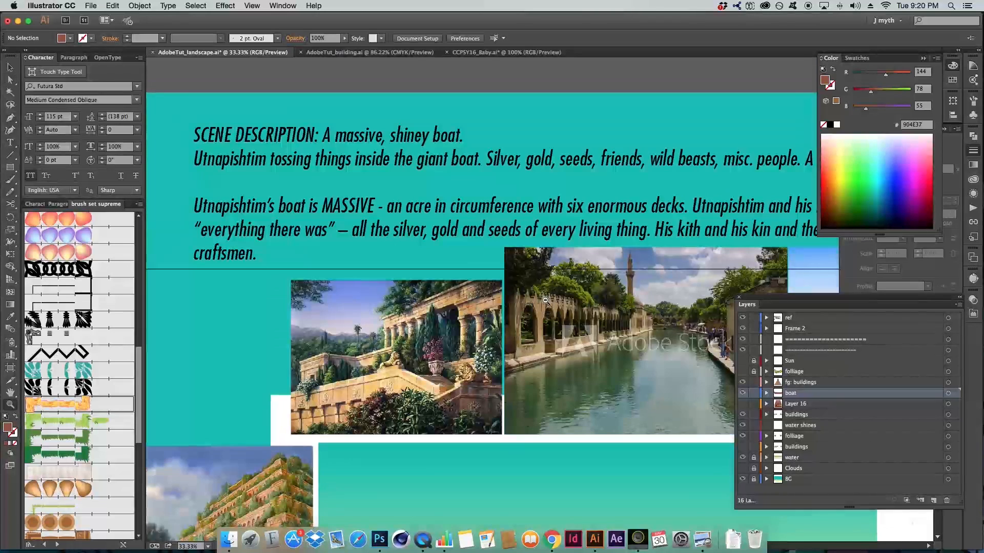
pyautogui.press('super+minus')
pyautogui.moveTo(578, 501); pyautogui.dragTo(457, 418)
pyautogui.press('v')
pyautogui.moveTo(451, 464); pyautogui.dragTo(496, 489)
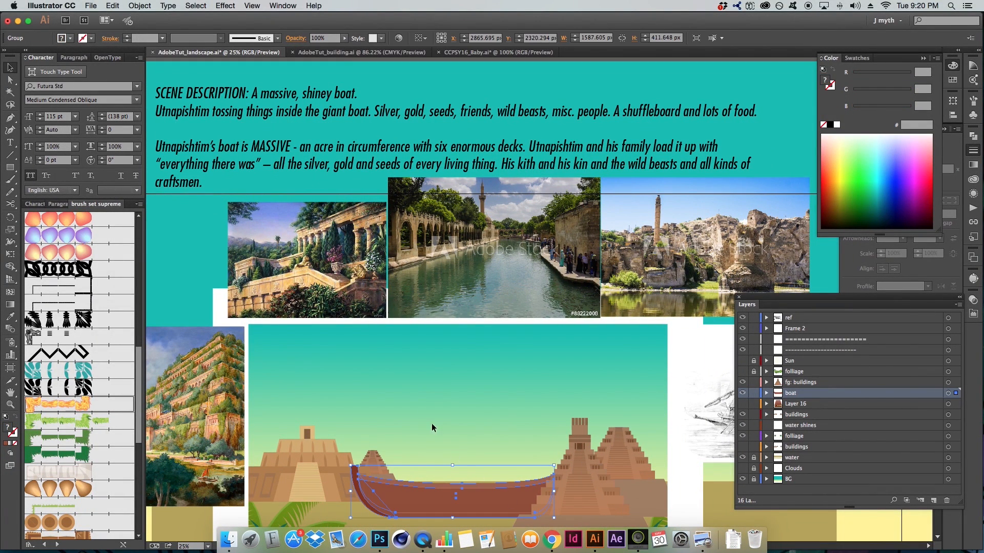
pyautogui.click(472, 381)
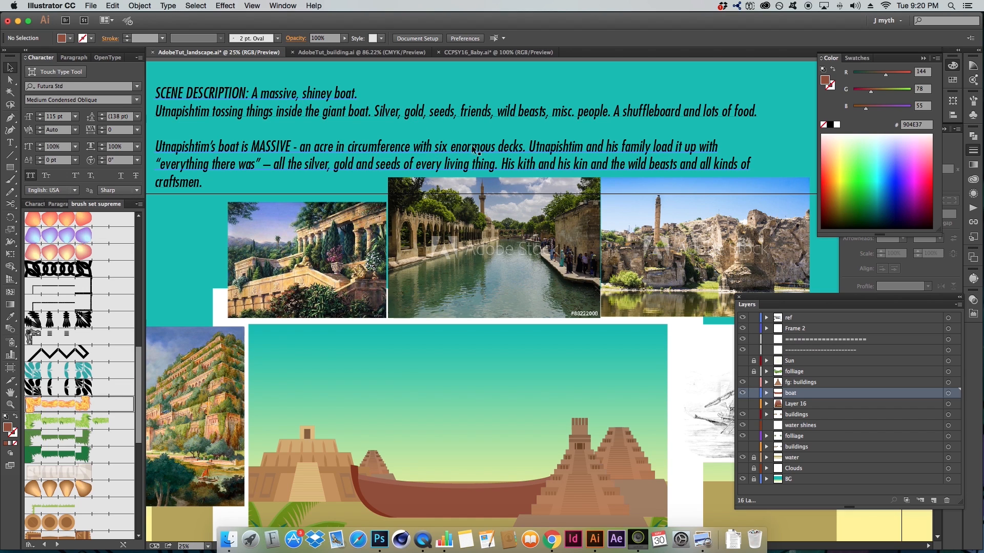
pyautogui.scroll(-3, 452, 431)
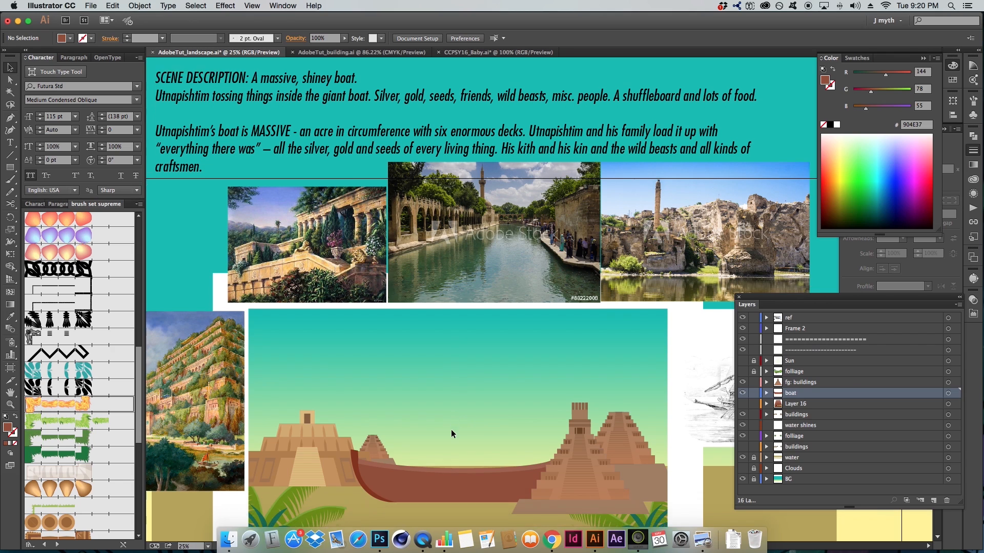
pyautogui.scroll(1, 461, 470)
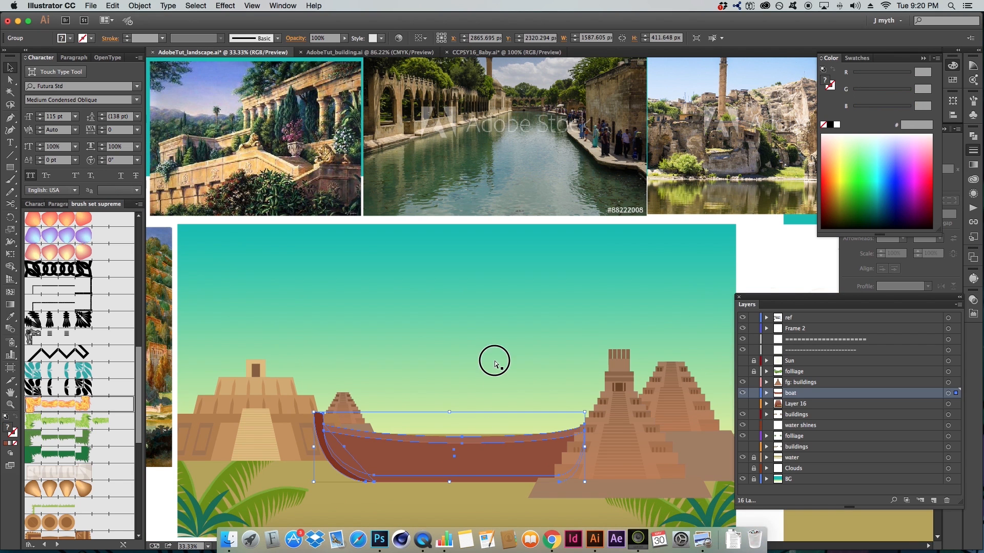
# - Draw a thin horizontal bar about 1177 px wide and 21 px high and place it above the boat
pyautogui.press('a')
pyautogui.press('m')
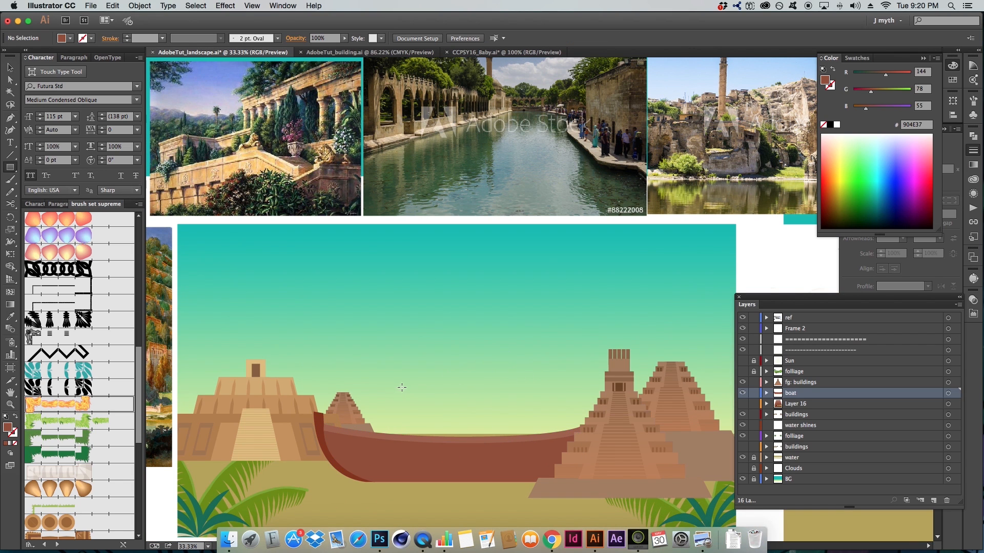
pyautogui.moveTo(387, 385); pyautogui.dragTo(585, 388)
pyautogui.press('a')
pyautogui.moveTo(500, 386); pyautogui.dragTo(487, 396)
pyautogui.click(487, 358)
# - Place a copy of the bar slightly below the original and scale its width to about 1130 px
pyautogui.click(481, 396)
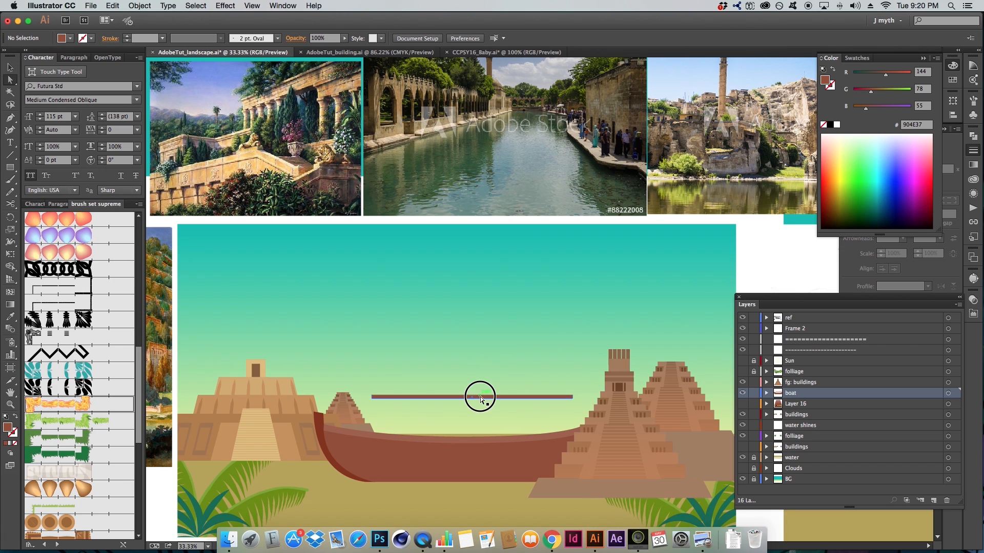
pyautogui.scroll(4, 531, 410)
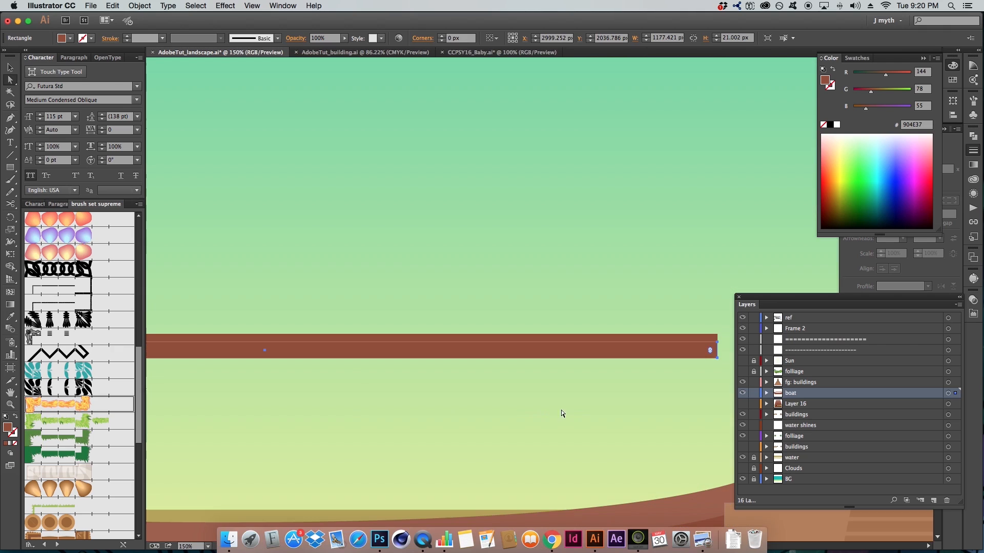
pyautogui.press('s')
pyautogui.moveTo(718, 398); pyautogui.dragTo(699, 399)
pyautogui.press('a')
pyautogui.click(650, 363)
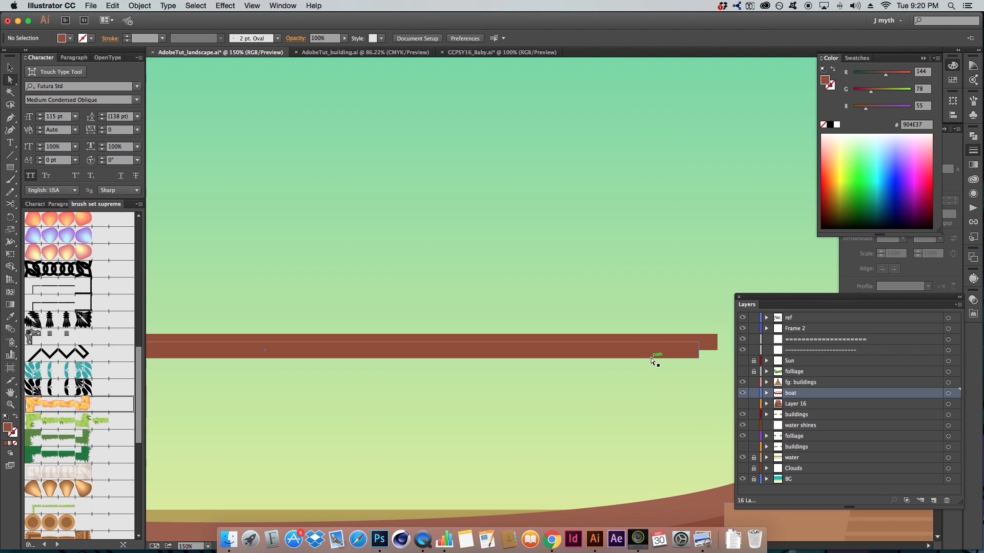
# - Stretch the lower bar downward into a deck wall about 217 px high, ending just above the hull
pyautogui.moveTo(655, 358); pyautogui.dragTo(659, 510)
pyautogui.keyDown('alt'); pyautogui.keyDown('super'); pyautogui.click(630, 441); pyautogui.keyUp('super'); pyautogui.keyUp('alt')
pyautogui.moveTo(393, 180); pyautogui.dragTo(601, 321)
# - Match the deck wall's fill to the hull's main brown and the top bar's fill to the hull's lighter rim
pyautogui.click(601, 321)
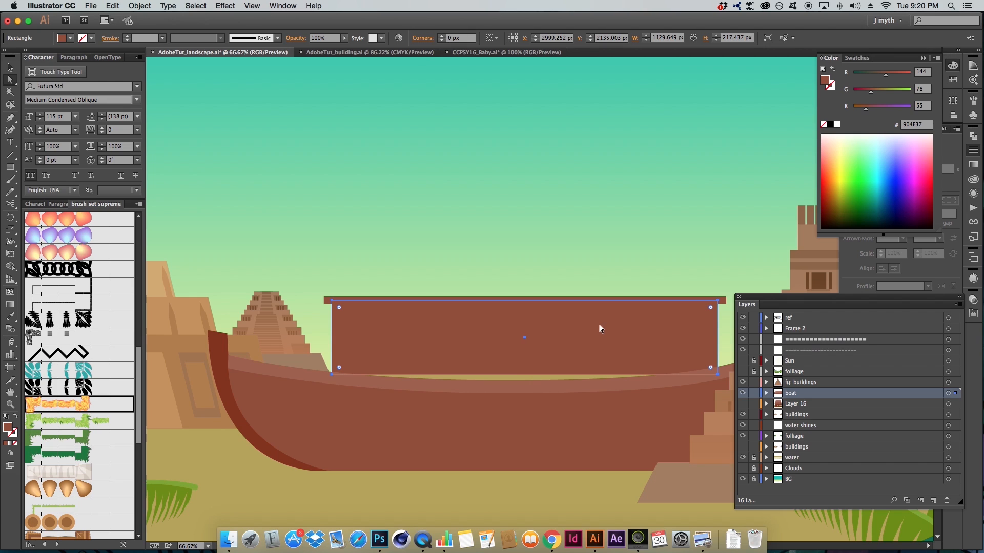
pyautogui.press('i')
pyautogui.click(561, 438)
pyautogui.keyDown('super'); pyautogui.click(544, 207); pyautogui.keyUp('super')
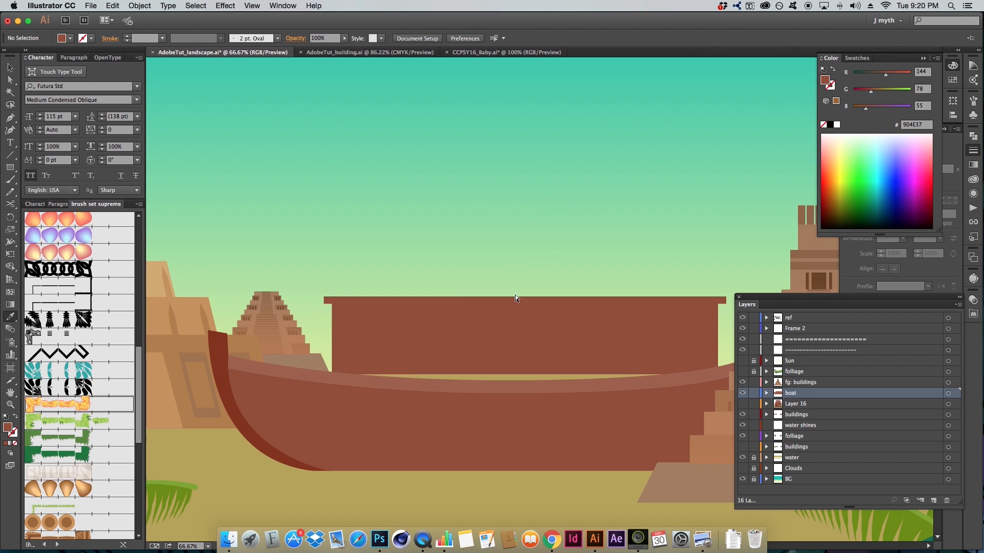
pyautogui.keyDown('super'); pyautogui.click(515, 297); pyautogui.keyUp('super')
pyautogui.click(518, 374)
pyautogui.keyDown('super'); pyautogui.click(546, 264); pyautogui.keyUp('super')
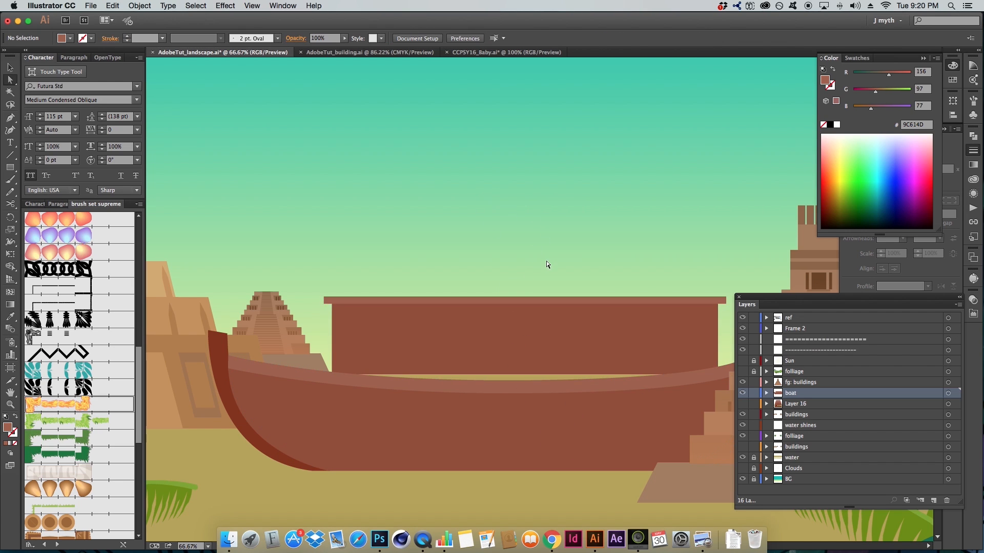
# - Move the deck wall and its top bar down together so their base sits behind the hull's upper edge
pyautogui.keyDown('alt'); pyautogui.keyDown('super'); pyautogui.click(546, 261); pyautogui.keyUp('super'); pyautogui.keyUp('alt')
pyautogui.moveTo(487, 329); pyautogui.dragTo(544, 312)
pyautogui.press('v')
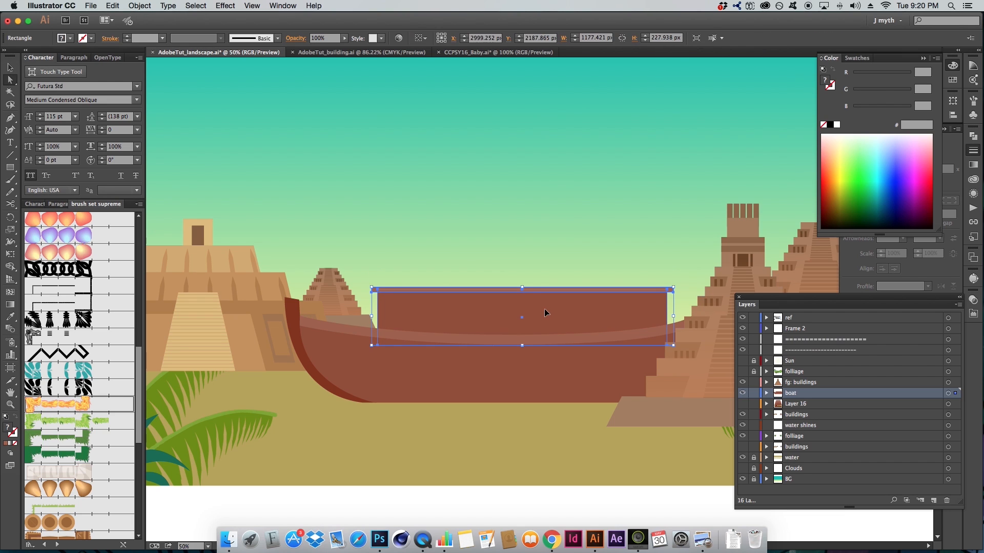
pyautogui.keyDown('alt'); pyautogui.keyDown('super'); pyautogui.click(544, 313); pyautogui.keyUp('super'); pyautogui.keyUp('alt')
pyautogui.scroll(2, 534, 247)
pyautogui.click(260, 238)
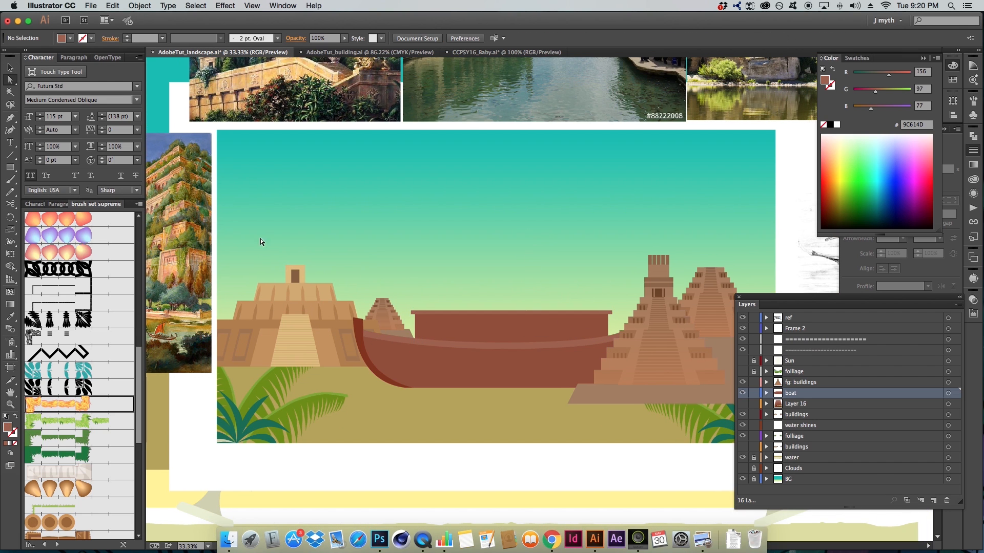
pyautogui.press('super+minus')
pyautogui.click(509, 357)
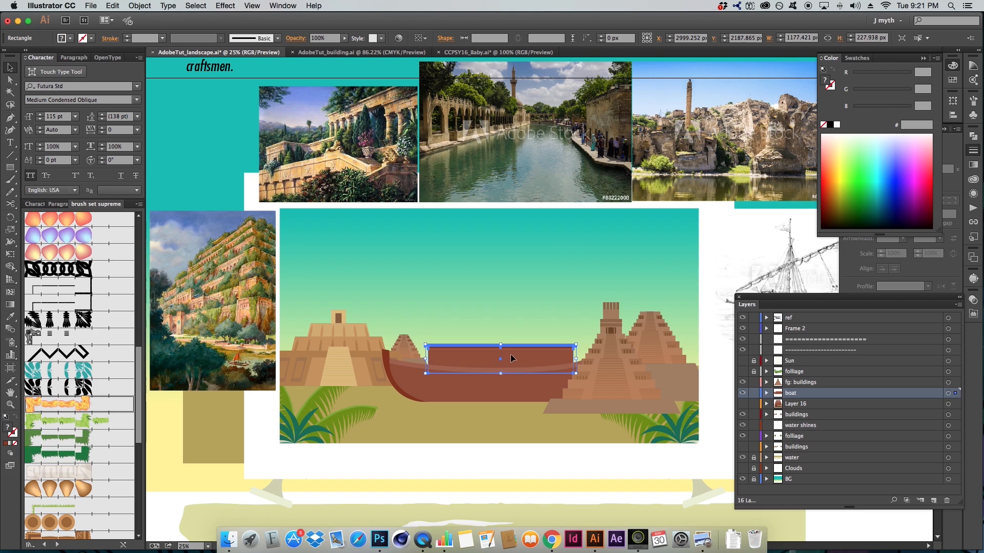
pyautogui.click(522, 324)
# - Place a copy of the whole deck block straight above the original, in the open sky
pyautogui.press('z')
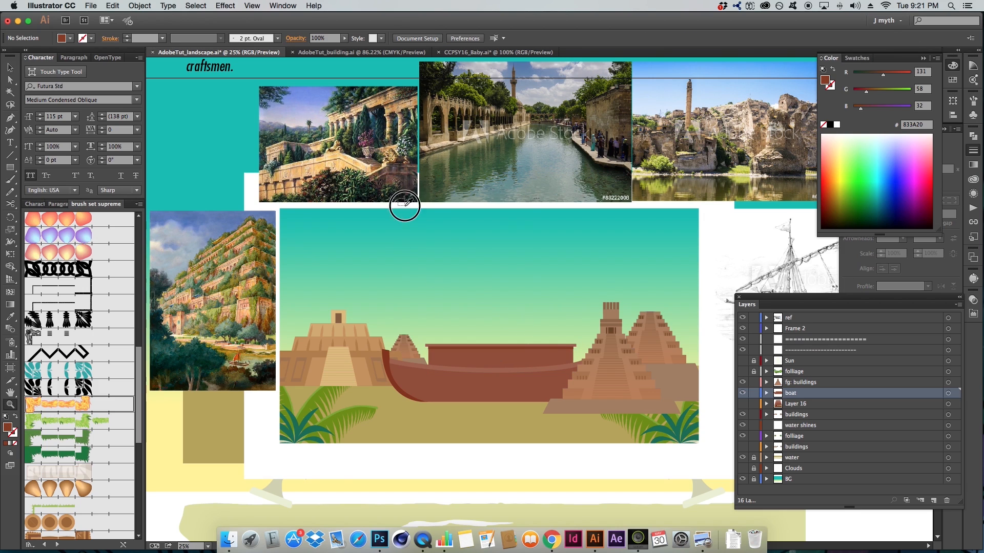
pyautogui.moveTo(630, 410); pyautogui.dragTo(656, 420)
pyautogui.press('v')
pyautogui.click(538, 357)
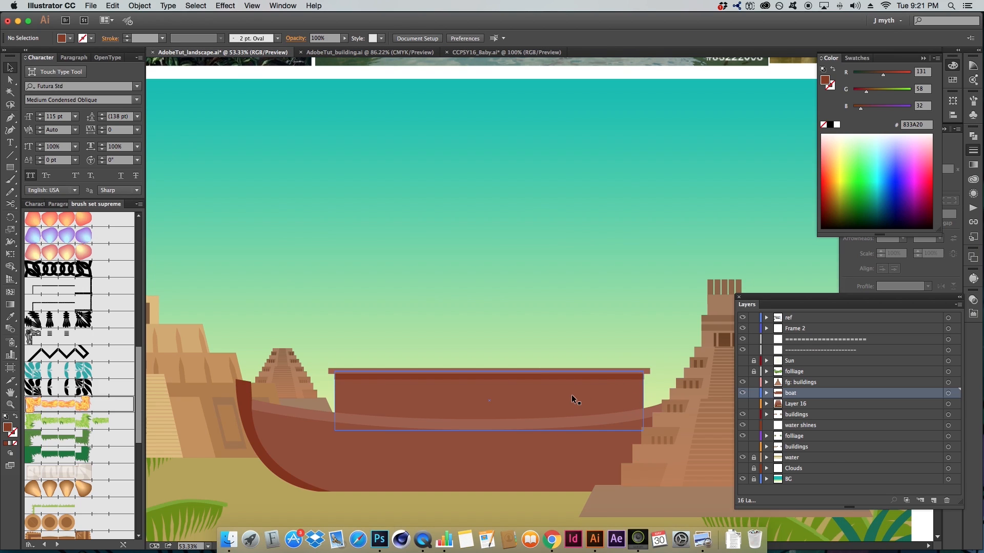
pyautogui.moveTo(572, 396); pyautogui.dragTo(575, 229)
pyautogui.click(588, 398)
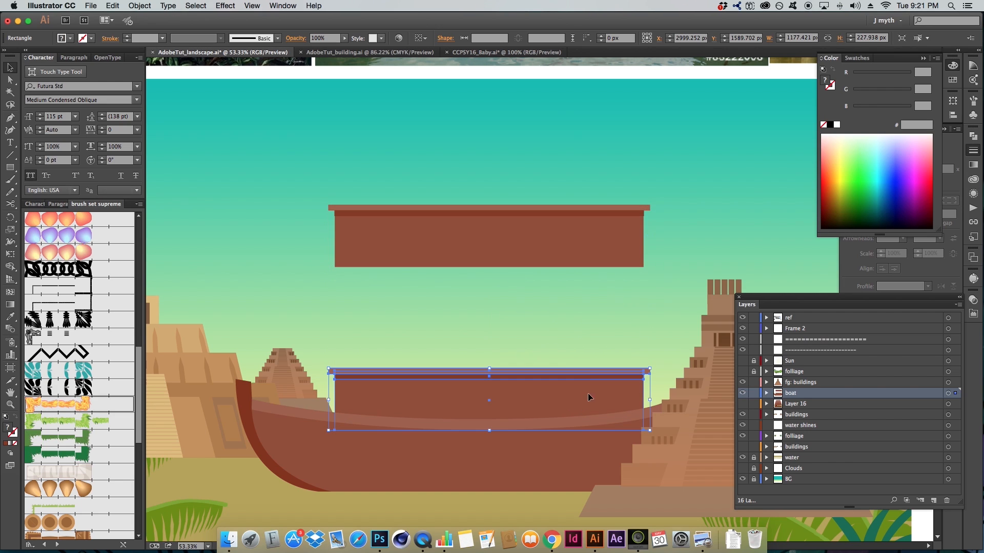
# - Scale the copied upper deck block down to about 585 px wide and 113 px high
pyautogui.moveTo(507, 178); pyautogui.dragTo(527, 213)
pyautogui.press('s')
pyautogui.press('a')
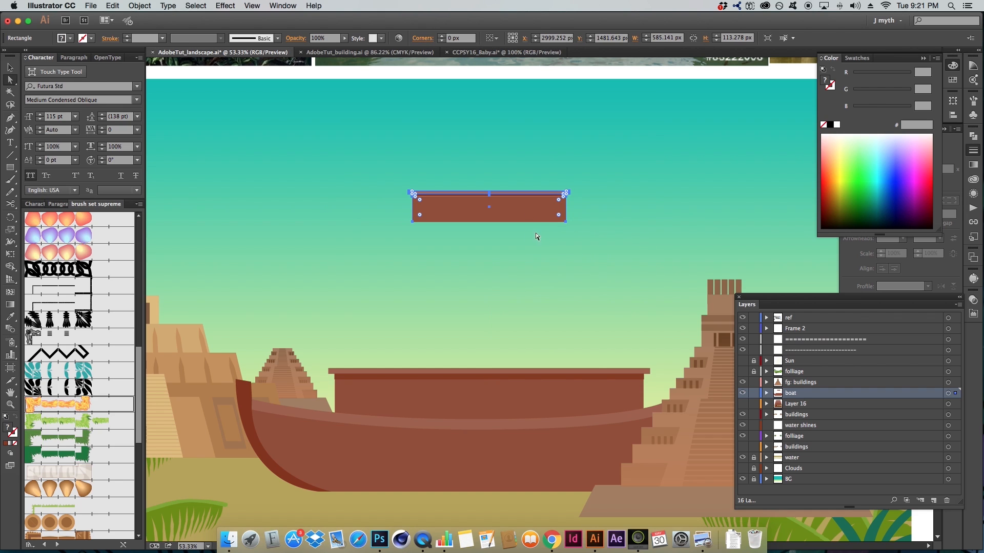
pyautogui.click(364, 226)
pyautogui.press('v')
pyautogui.click(485, 222)
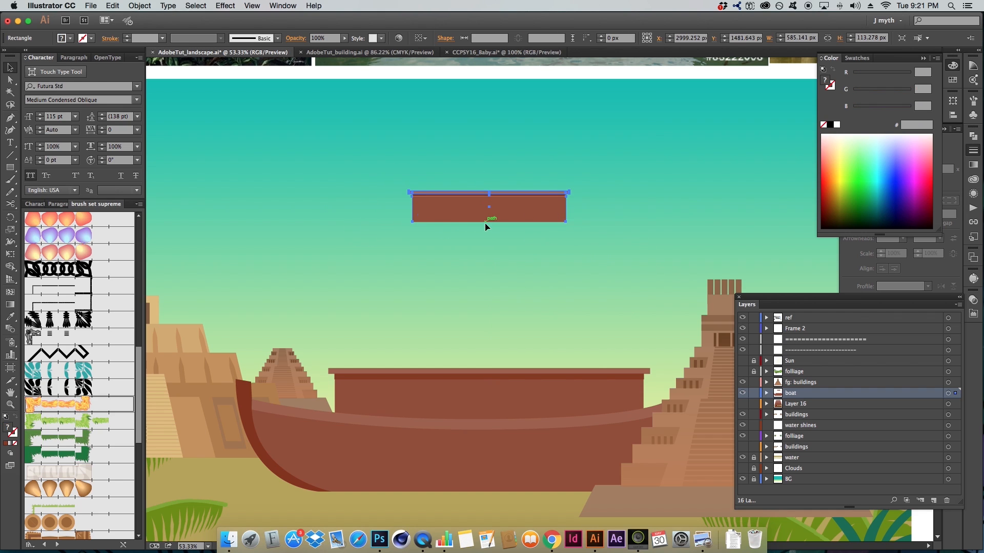
# - Pull the right side of the copied upper deck block inward, narrowing the block to about 555 px
pyautogui.press('a')
pyautogui.moveTo(544, 170); pyautogui.dragTo(602, 244)
pyautogui.hotkey('shift', 'Left')
pyautogui.hotkey('shift', 'Left')
pyautogui.hotkey('shift', 'Left')
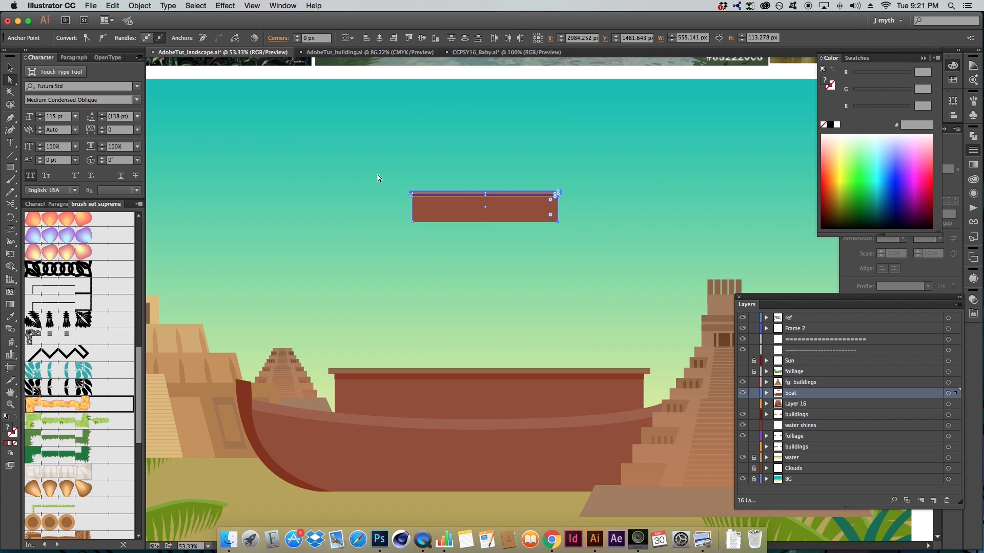
# - Move the left side of the upper deck block inward until the block is about 495 px wide
pyautogui.moveTo(378, 178); pyautogui.dragTo(443, 269)
pyautogui.hotkey('shift', 'Right')
pyautogui.hotkey('shift', 'Right')
pyautogui.hotkey('shift', 'Right')
pyautogui.hotkey('shift', 'Right')
pyautogui.hotkey('shift', 'Right')
pyautogui.hotkey('shift', 'Right')
pyautogui.hotkey('shift', 'Right')
pyautogui.hotkey('shift', 'Right')
pyautogui.hotkey('shift', 'Right')
pyautogui.hotkey('shift', 'Right')
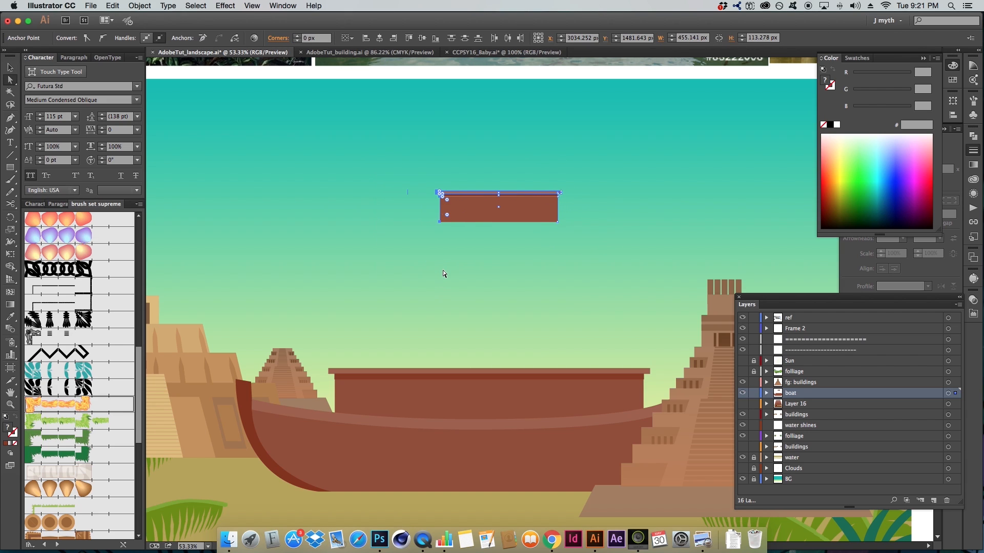
pyautogui.hotkey('shift', 'Left')
pyautogui.hotkey('shift', 'Left')
pyautogui.hotkey('shift', 'Left')
pyautogui.hotkey('shift', 'Left')
pyautogui.click(443, 270)
# - Create a blend between the small upper deck block and the large lower deck block
pyautogui.press('i')
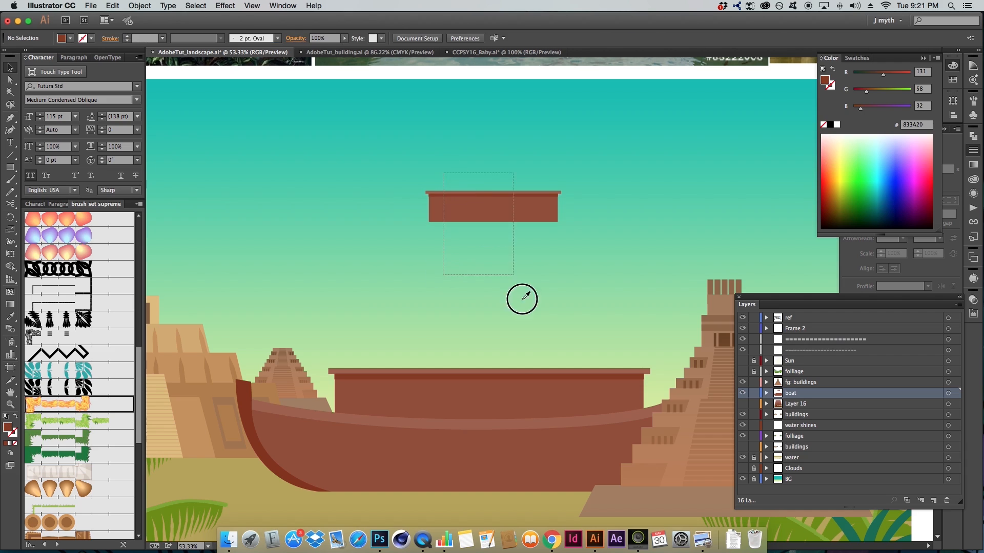
pyautogui.moveTo(522, 299); pyautogui.dragTo(543, 395)
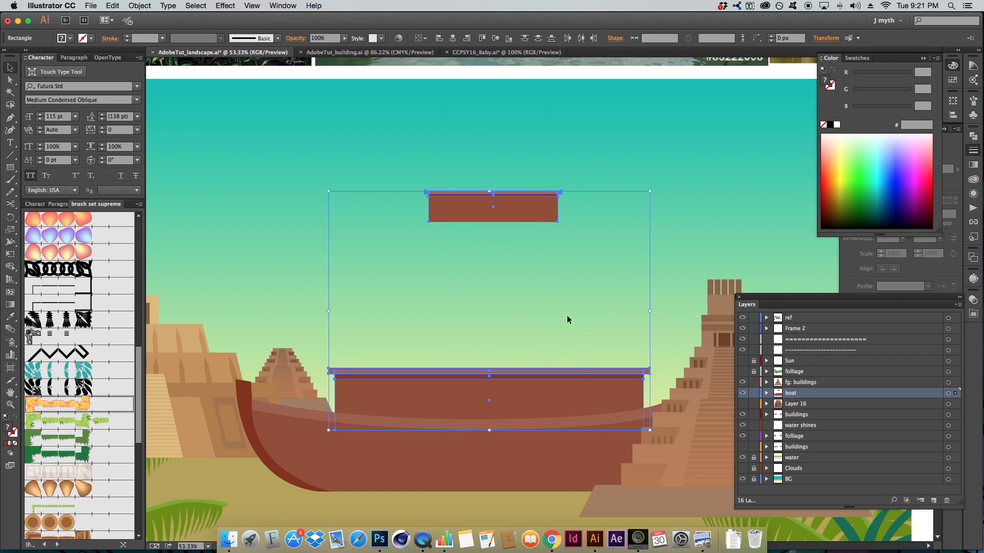
pyautogui.press('super+shift+b')
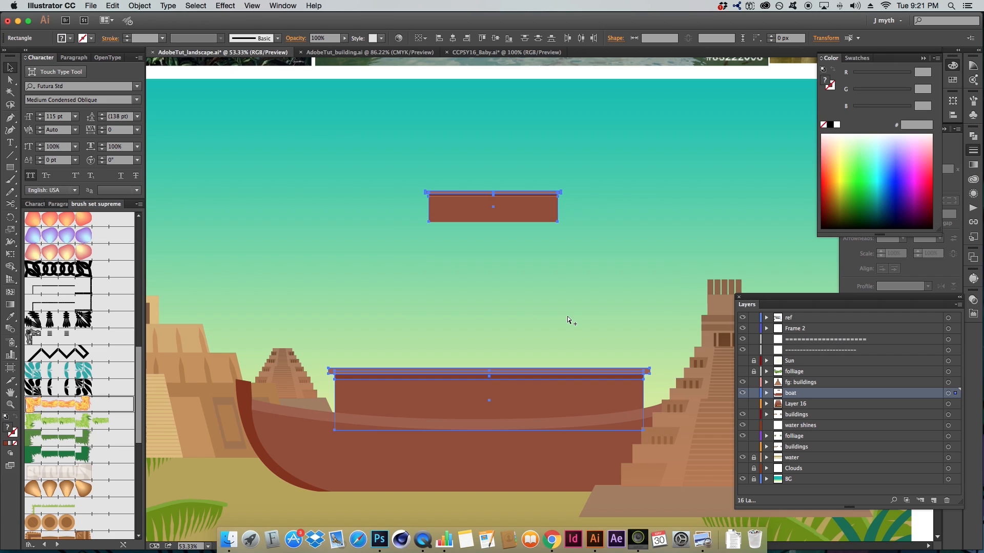
pyautogui.press('alt+super+b')
pyautogui.press('shift+super+b')
pyautogui.click(141, 5)
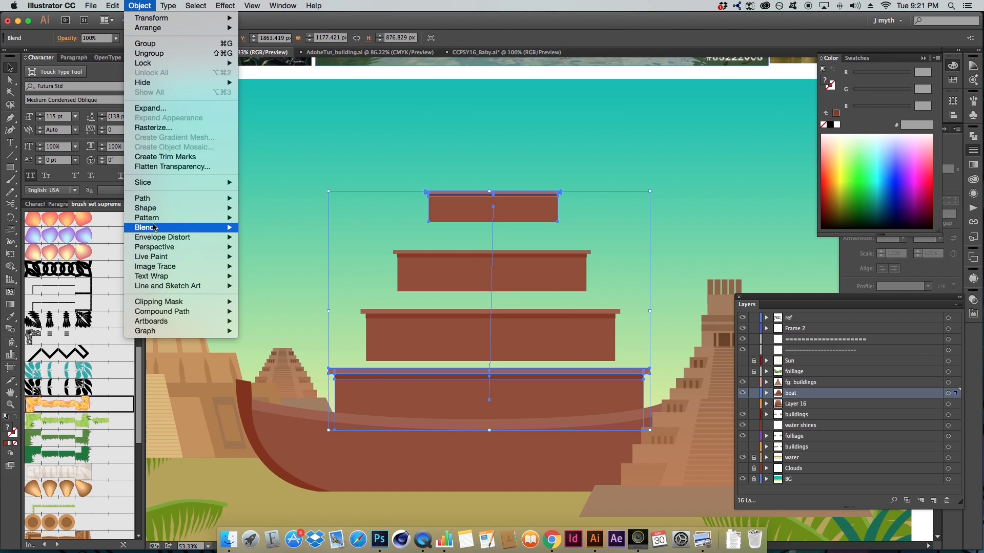
pyautogui.moveTo(166, 228)
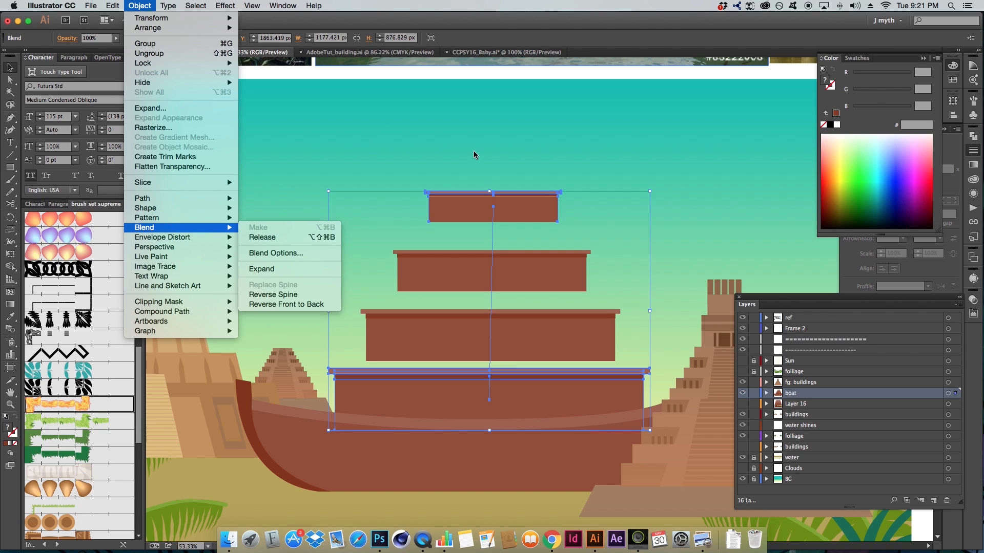
pyautogui.press('Escape')
pyautogui.press('a')
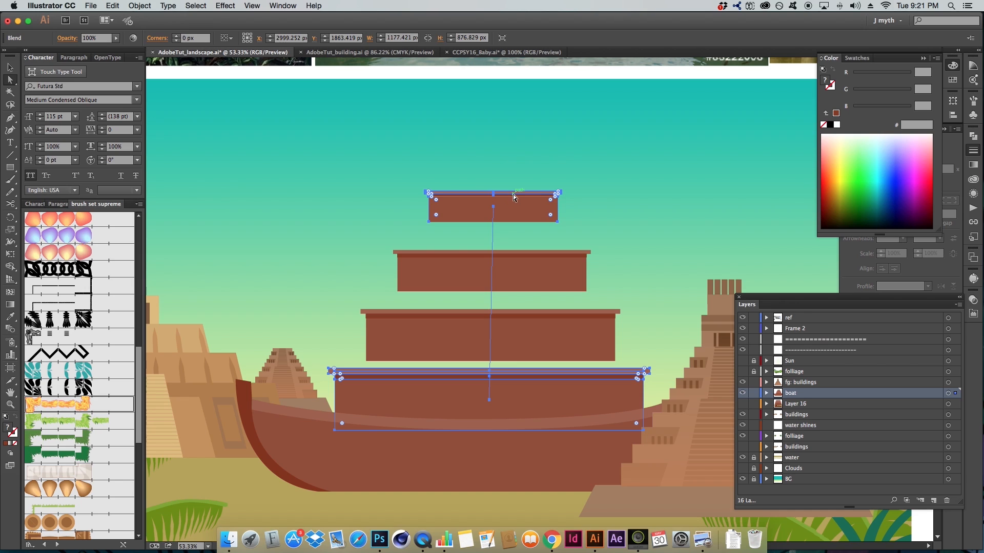
pyautogui.press('v')
pyautogui.press('a')
pyautogui.moveTo(409, 173); pyautogui.dragTo(582, 199)
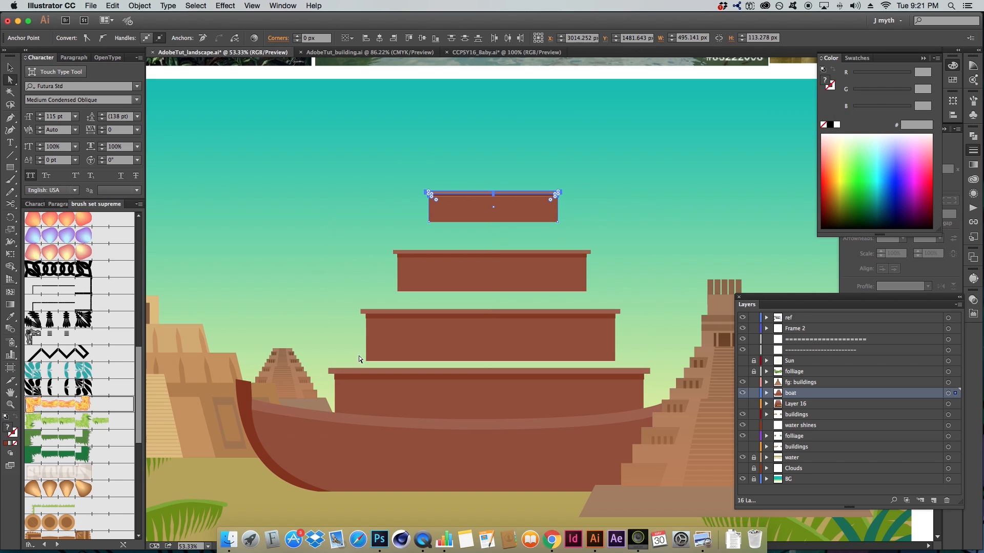
# - Set the deck blend's spacing to 4 specified steps, with the preview turned on
pyautogui.moveTo(354, 352); pyautogui.dragTo(372, 389)
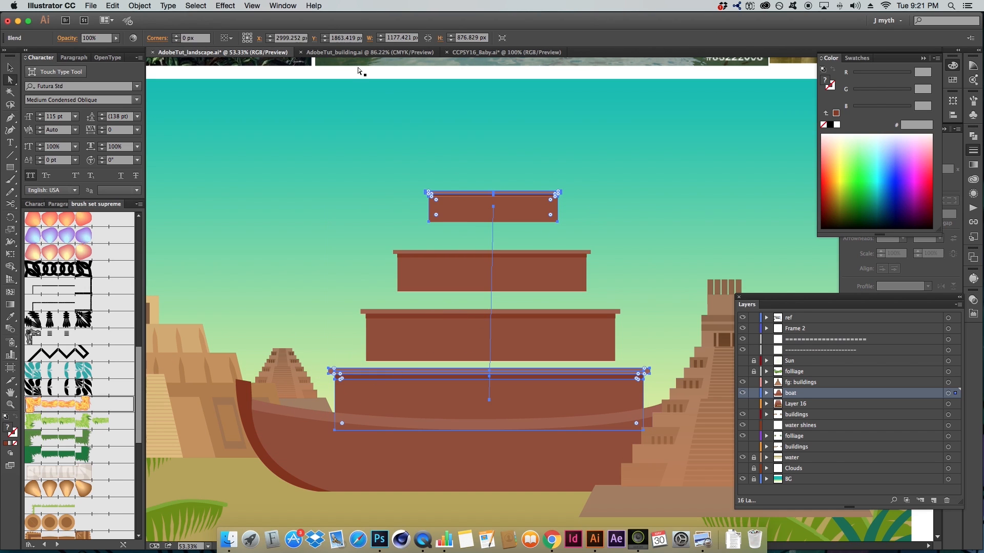
pyautogui.click(140, 6)
pyautogui.moveTo(207, 219)
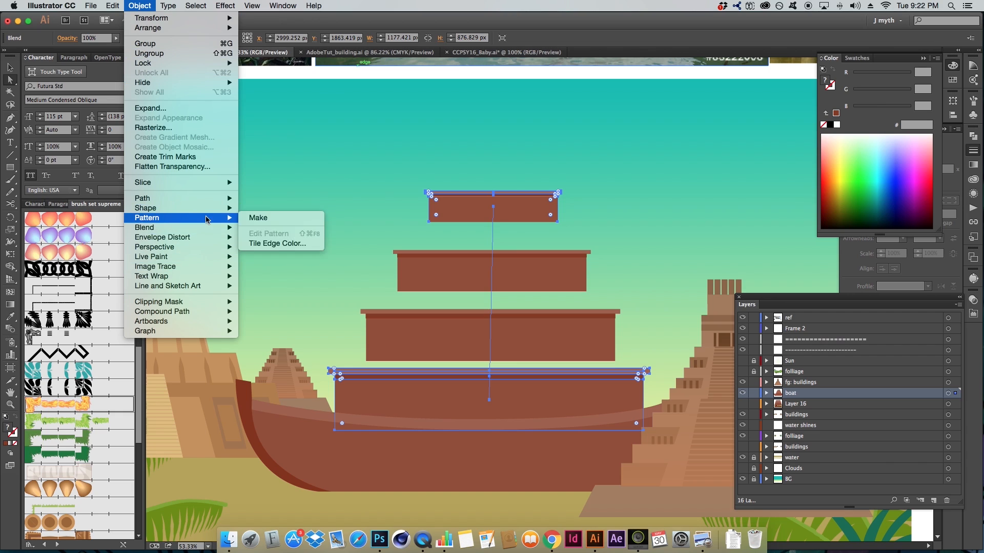
pyautogui.click(282, 251)
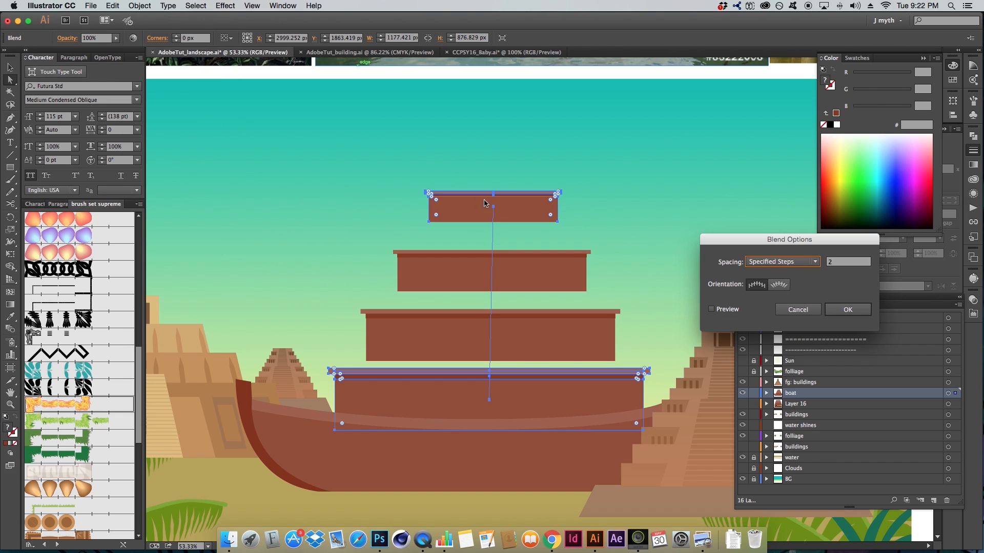
pyautogui.doubleClick(834, 262)
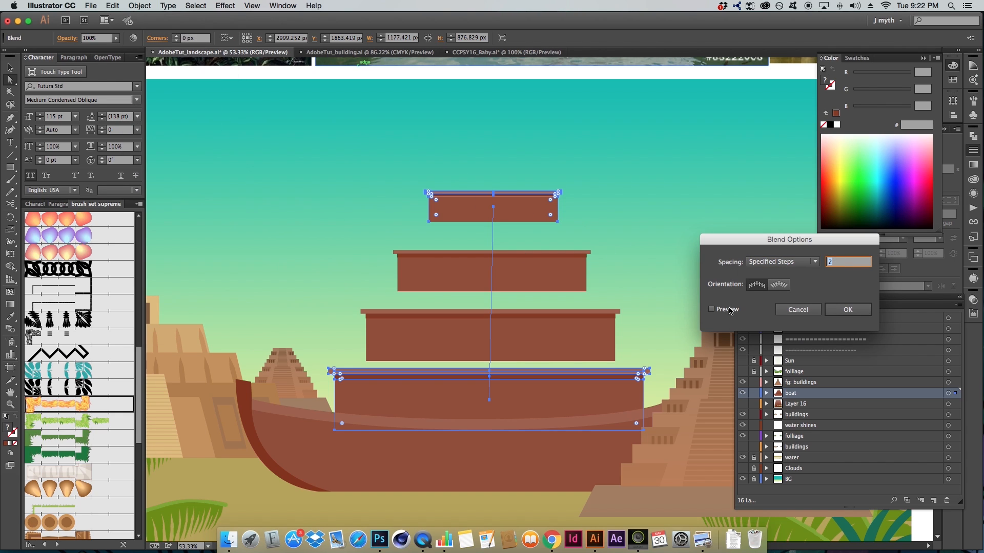
pyautogui.click(711, 310)
pyautogui.press('Tab')
pyautogui.write('4')
pyautogui.press('Tab')
pyautogui.click(843, 314)
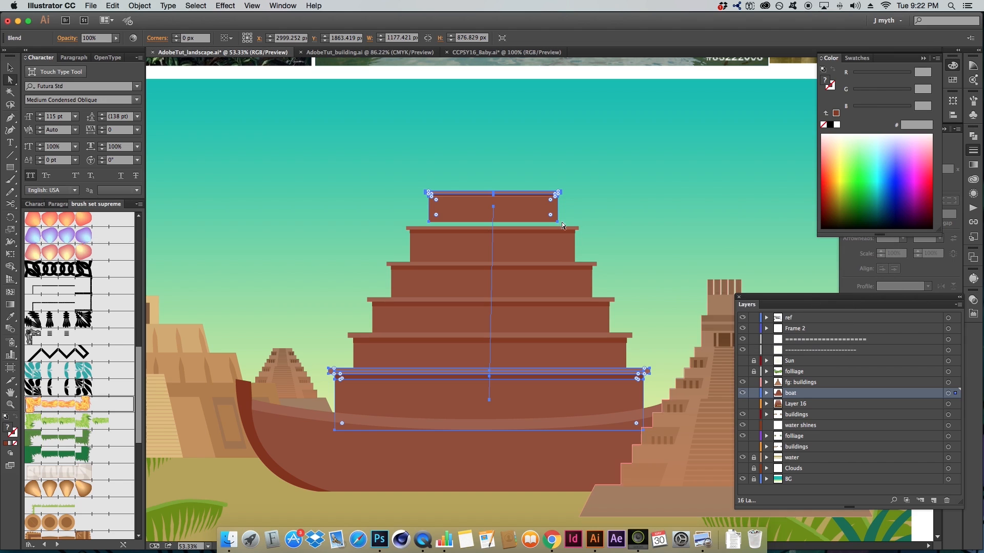
pyautogui.click(552, 182)
pyautogui.moveTo(386, 177); pyautogui.dragTo(598, 227)
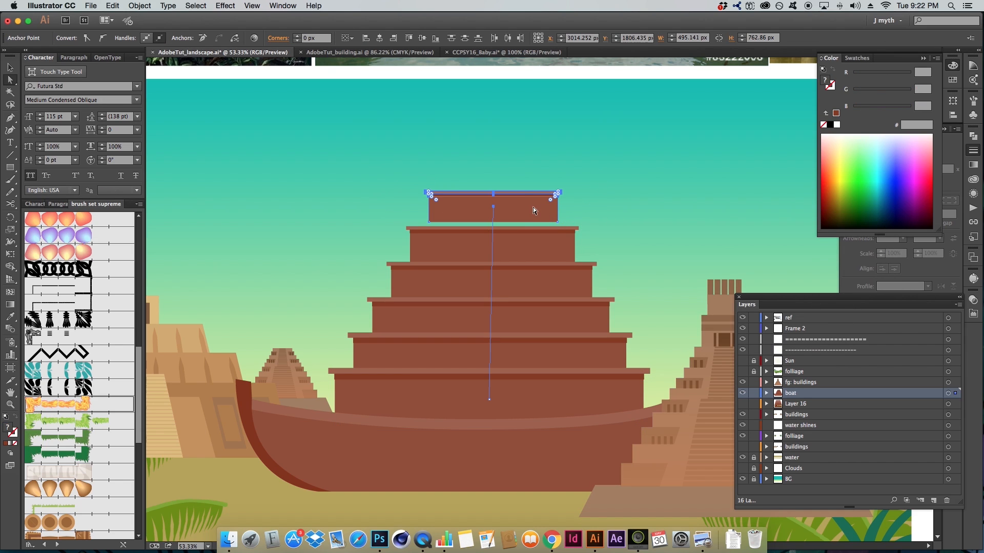
pyautogui.moveTo(532, 207); pyautogui.dragTo(532, 215)
pyautogui.press('super+z')
# - Move the blend's top deck block straight down about 103 px so the decks stack closely
pyautogui.moveTo(403, 171); pyautogui.dragTo(612, 226)
pyautogui.moveTo(518, 211); pyautogui.dragTo(518, 230)
pyautogui.click(579, 240)
# - Examine the stacked decks within the whole landscape, beside the scene description and reference images, and close up at the top
pyautogui.keyDown('alt'); pyautogui.keyDown('super'); pyautogui.click(605, 246); pyautogui.keyUp('super'); pyautogui.keyUp('alt')
pyautogui.keyDown('alt'); pyautogui.keyDown('super'); pyautogui.click(606, 245); pyautogui.keyUp('super'); pyautogui.keyUp('alt')
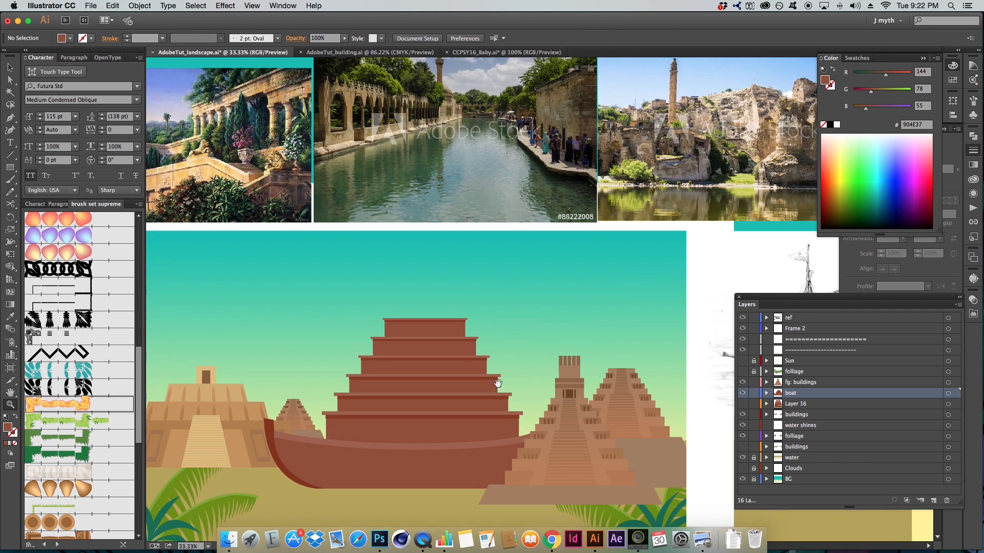
pyautogui.moveTo(516, 352); pyautogui.dragTo(538, 290)
pyautogui.keyDown('alt'); pyautogui.keyDown('super'); pyautogui.click(482, 385); pyautogui.keyUp('super'); pyautogui.keyUp('alt')
pyautogui.moveTo(497, 376); pyautogui.dragTo(443, 437)
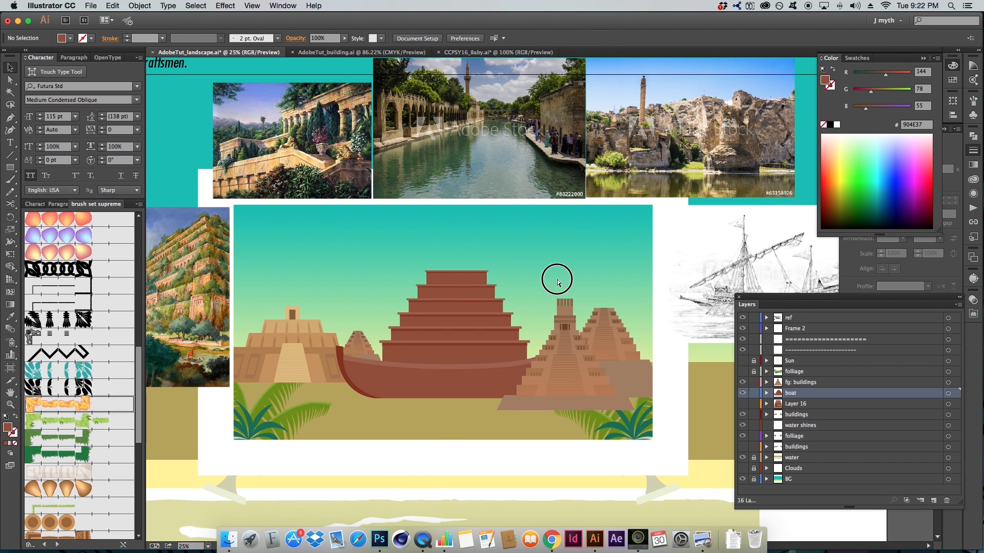
pyautogui.press('v')
pyautogui.click(468, 297)
pyautogui.keyDown('alt'); pyautogui.keyDown('super'); pyautogui.click(542, 282); pyautogui.keyUp('super'); pyautogui.keyUp('alt')
pyautogui.moveTo(544, 335); pyautogui.dragTo(512, 353)
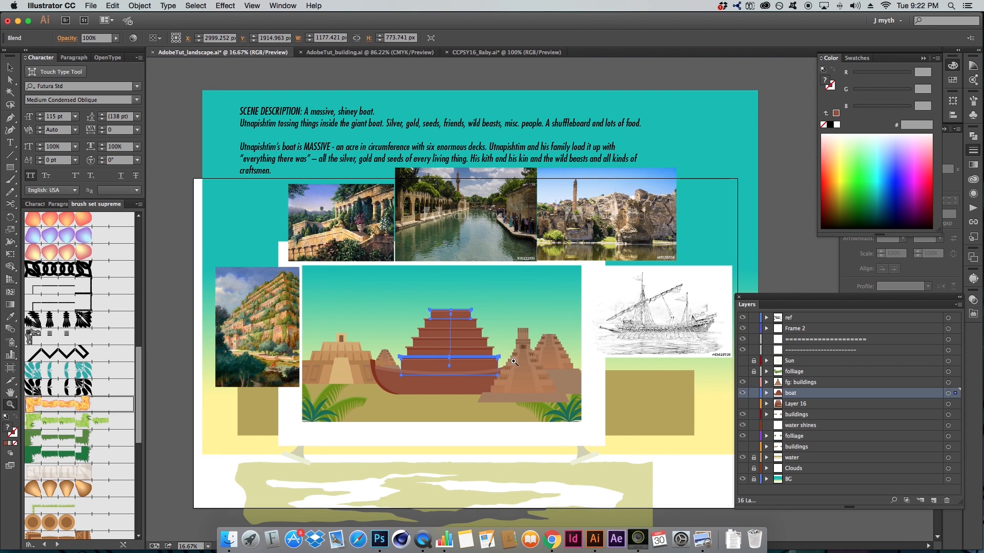
pyautogui.click(521, 303)
pyautogui.press('super+space')
pyautogui.moveTo(275, 171); pyautogui.dragTo(709, 419)
pyautogui.moveTo(490, 363); pyautogui.dragTo(472, 334)
pyautogui.click(472, 334)
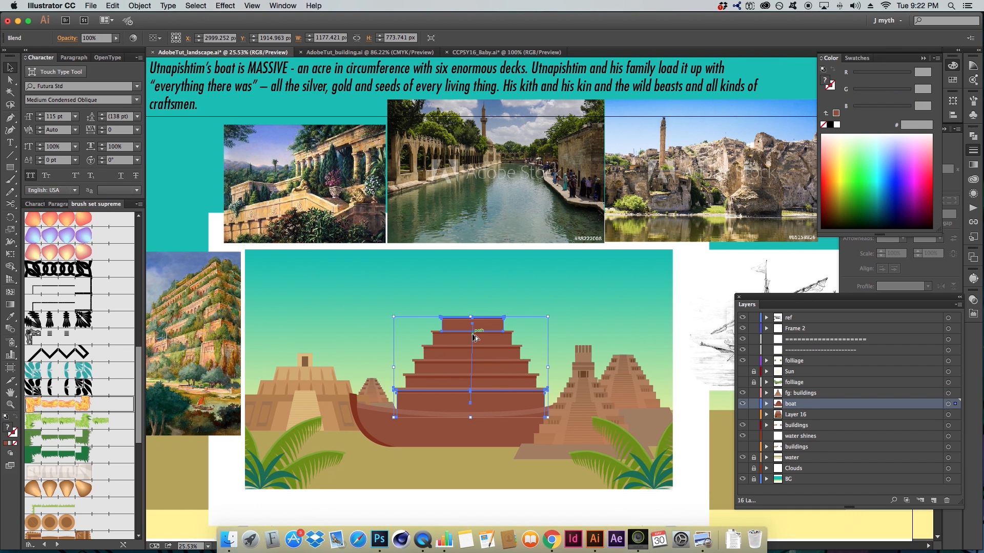
pyautogui.keyDown('super'); pyautogui.click(472, 334); pyautogui.keyUp('super')
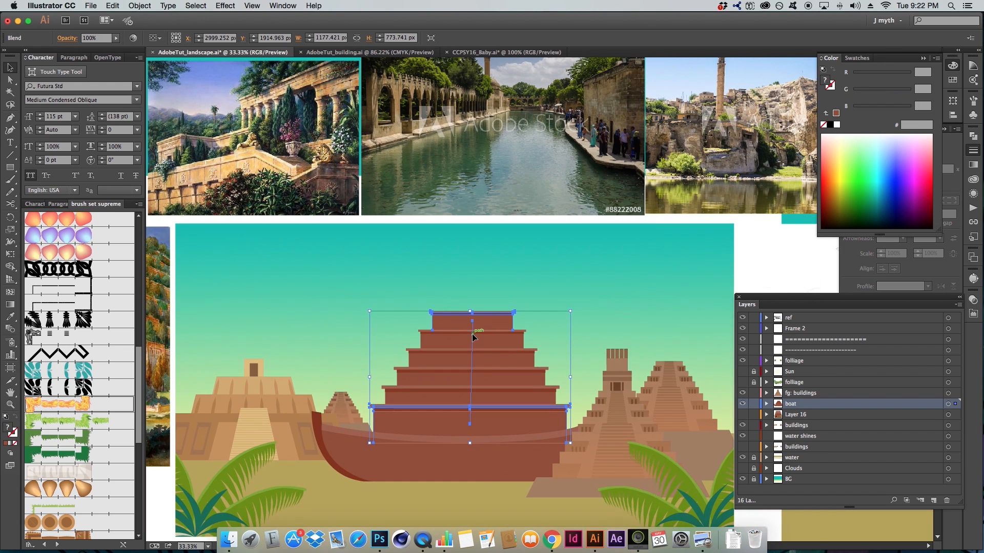
pyautogui.keyDown('super'); pyautogui.click(482, 335); pyautogui.keyUp('super')
pyautogui.scroll(2, 492, 336)
pyautogui.press('a')
pyautogui.click(474, 230)
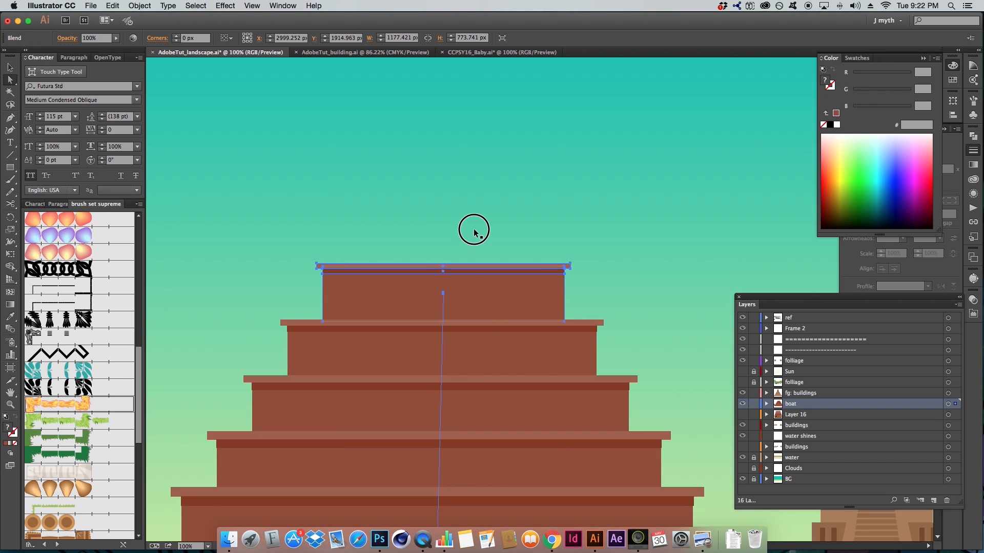
# - Recolor the top deck block with Global Adjust: saturation -10%, brightness 40% and temperature -6%
pyautogui.keyDown('alt'); pyautogui.keyDown('super'); pyautogui.click(512, 312); pyautogui.keyUp('super'); pyautogui.keyUp('alt')
pyautogui.keyDown('alt'); pyautogui.keyDown('super'); pyautogui.click(526, 315); pyautogui.keyUp('super'); pyautogui.keyUp('alt')
pyautogui.keyDown('alt'); pyautogui.keyDown('super'); pyautogui.click(526, 314); pyautogui.keyUp('super'); pyautogui.keyUp('alt')
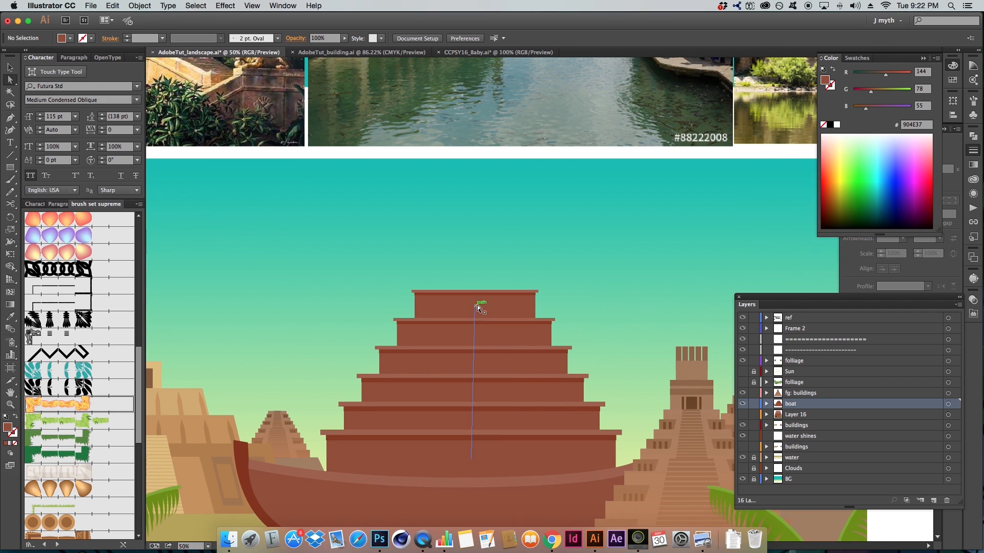
pyautogui.click(522, 303)
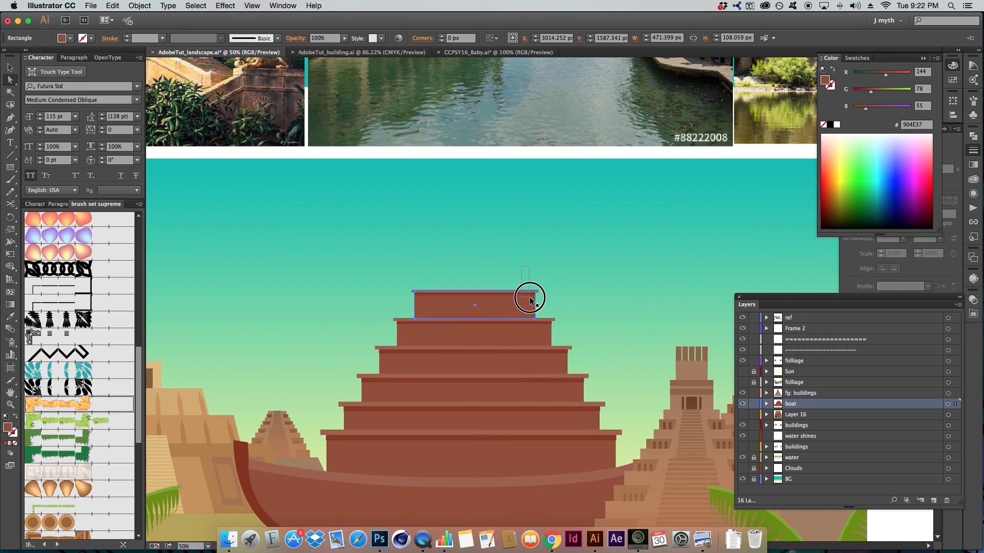
pyautogui.moveTo(530, 301); pyautogui.dragTo(535, 303)
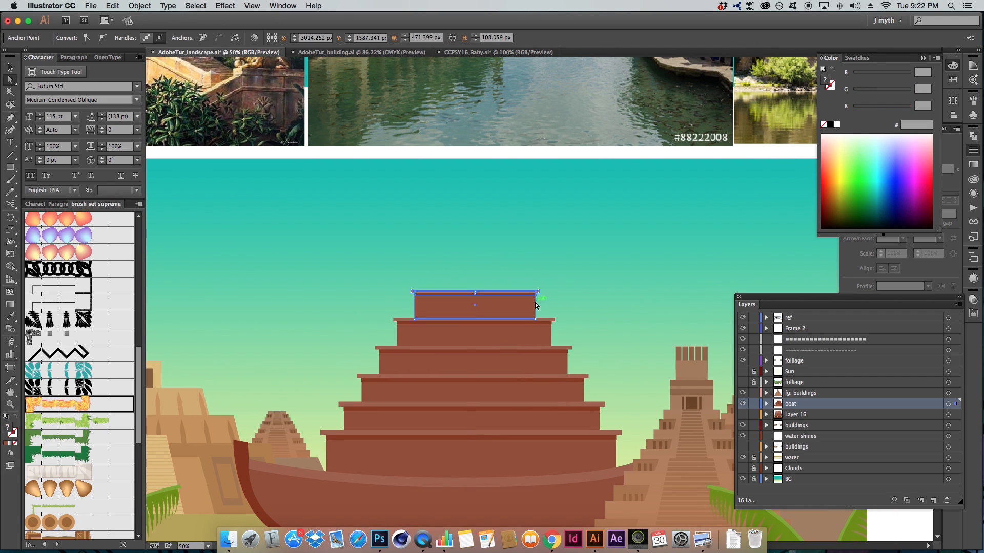
pyautogui.click(256, 38)
pyautogui.click(745, 306)
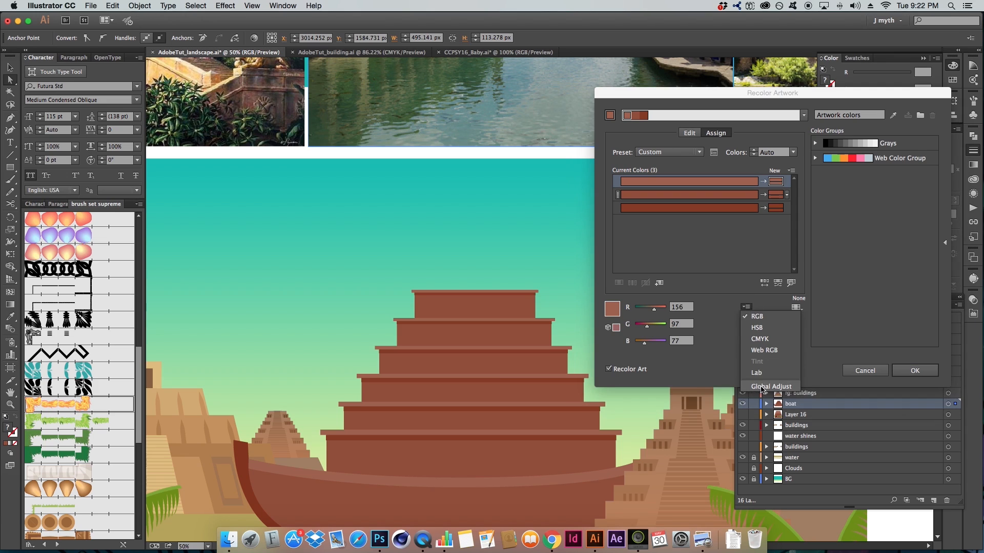
pyautogui.click(762, 388)
pyautogui.moveTo(680, 321)
pyautogui.mouseDown()
pyautogui.moveTo(691, 320)
pyautogui.moveTo(671, 307)
pyautogui.moveTo(676, 331)
pyautogui.moveTo(675, 306)
pyautogui.mouseUp()
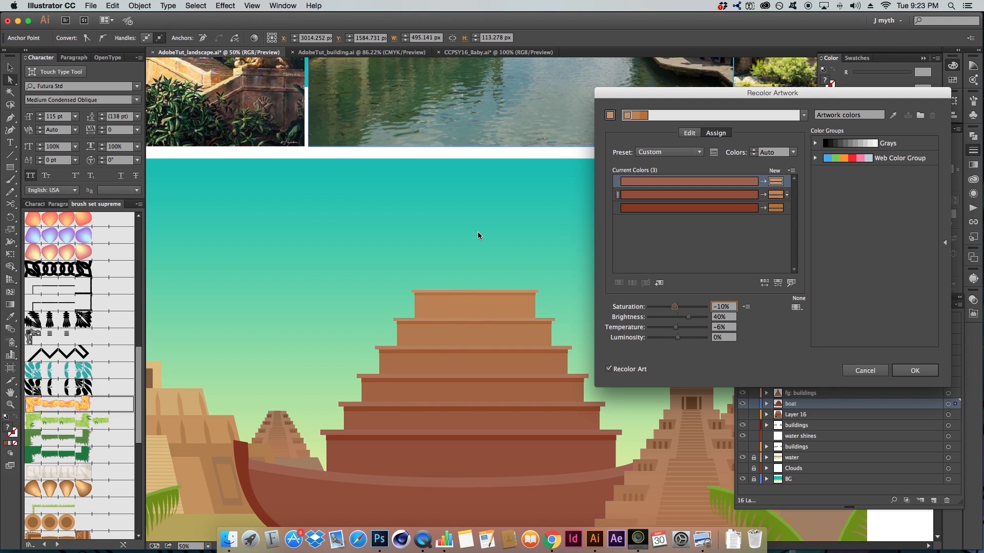
pyautogui.press('Return')
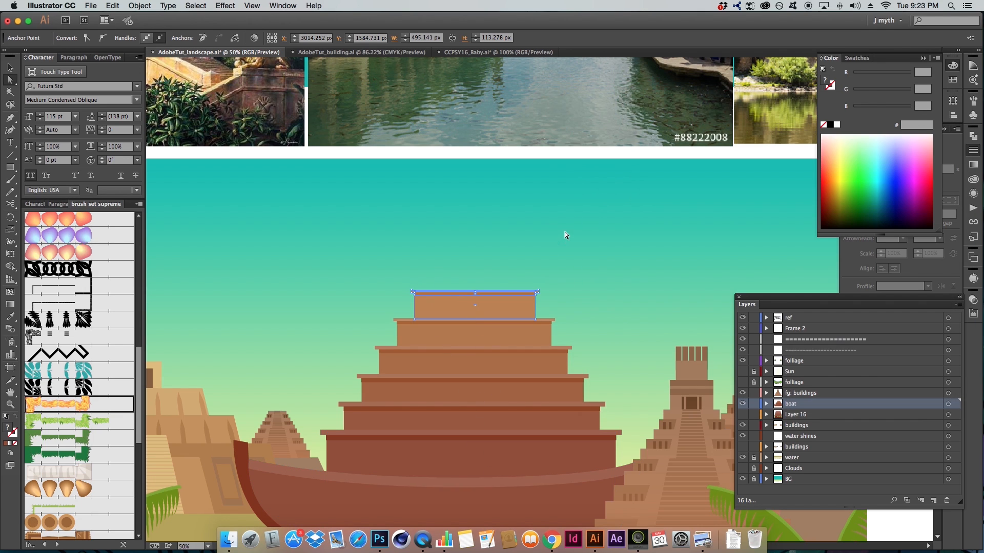
pyautogui.click(564, 232)
pyautogui.keyDown('alt'); pyautogui.keyDown('super'); pyautogui.click(556, 334); pyautogui.keyUp('super'); pyautogui.keyUp('alt')
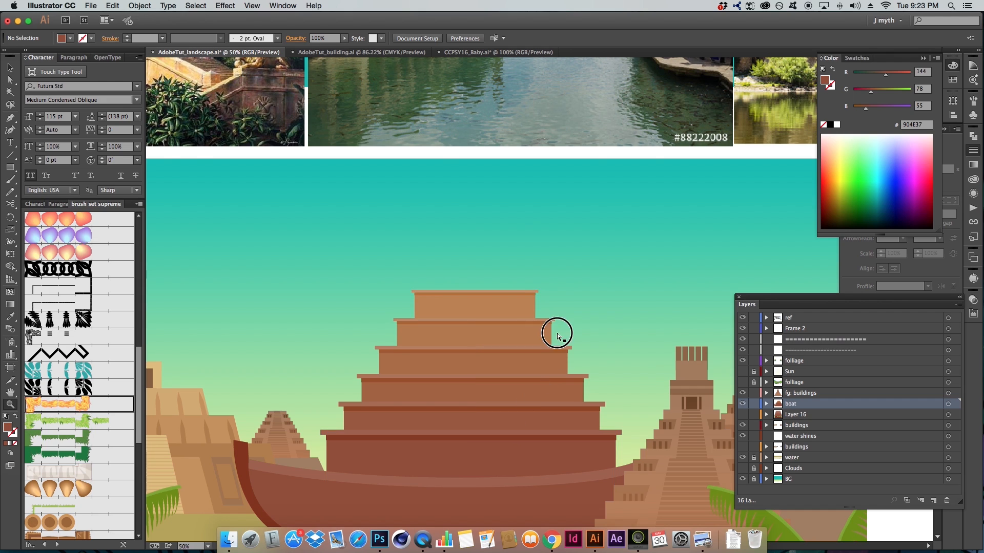
pyautogui.moveTo(550, 381); pyautogui.dragTo(551, 371)
pyautogui.moveTo(450, 244); pyautogui.dragTo(518, 340)
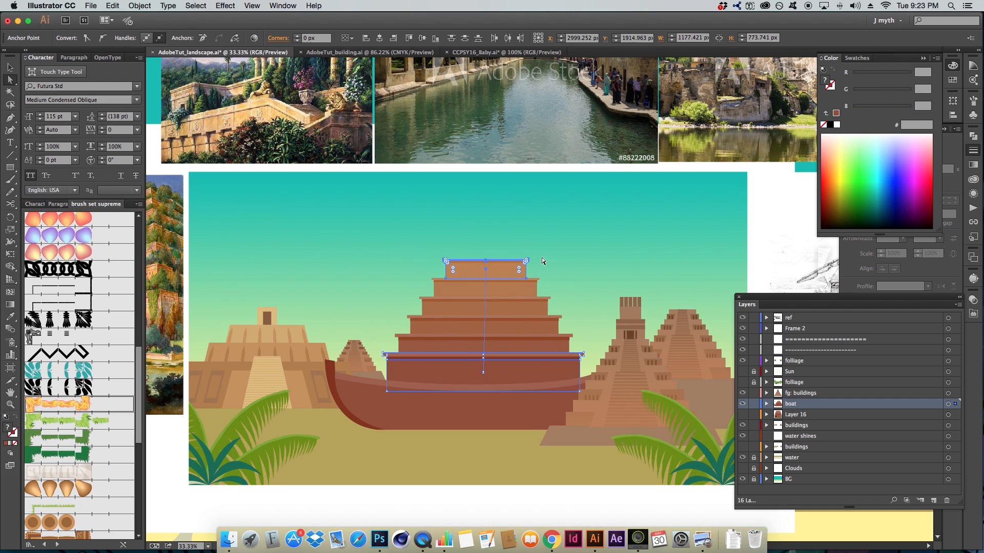
pyautogui.click(438, 220)
pyautogui.click(520, 264)
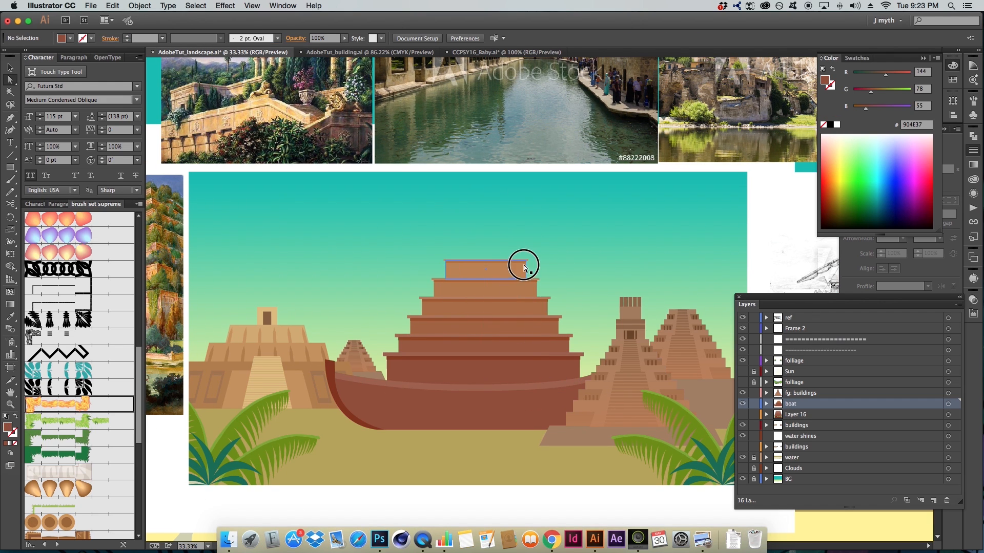
pyautogui.click(585, 272)
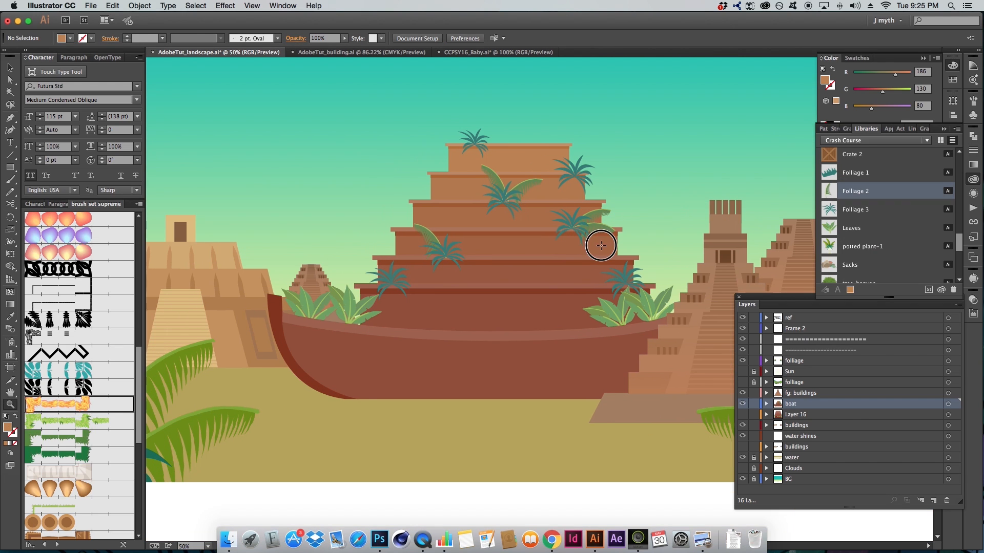
# - Examine the blended decks and the palm foliage placed across them, selecting individual plants and the deck blend
pyautogui.keyDown('alt'); pyautogui.click(601, 246); pyautogui.keyUp('alt')
pyautogui.moveTo(495, 328); pyautogui.dragTo(510, 291)
pyautogui.click(510, 292)
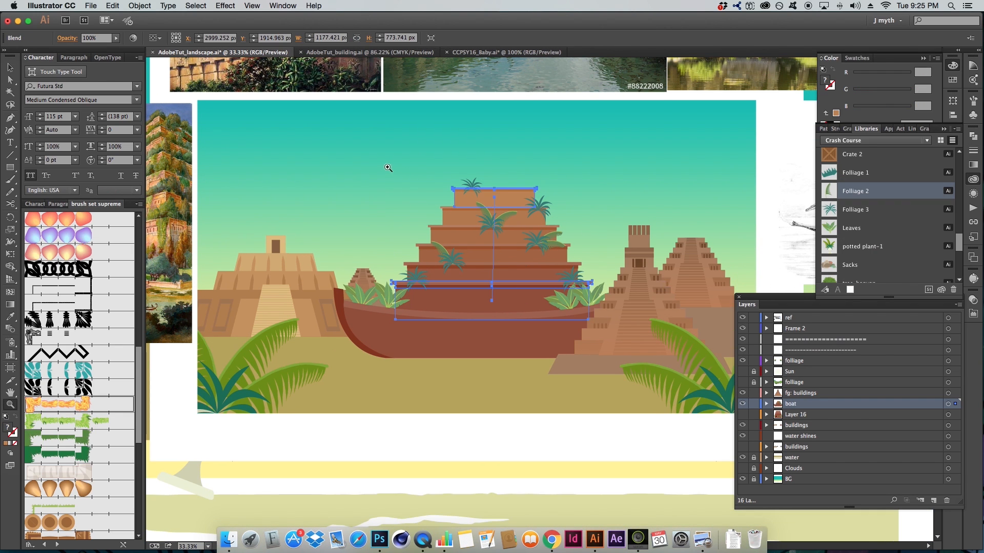
pyautogui.moveTo(371, 163); pyautogui.dragTo(643, 358)
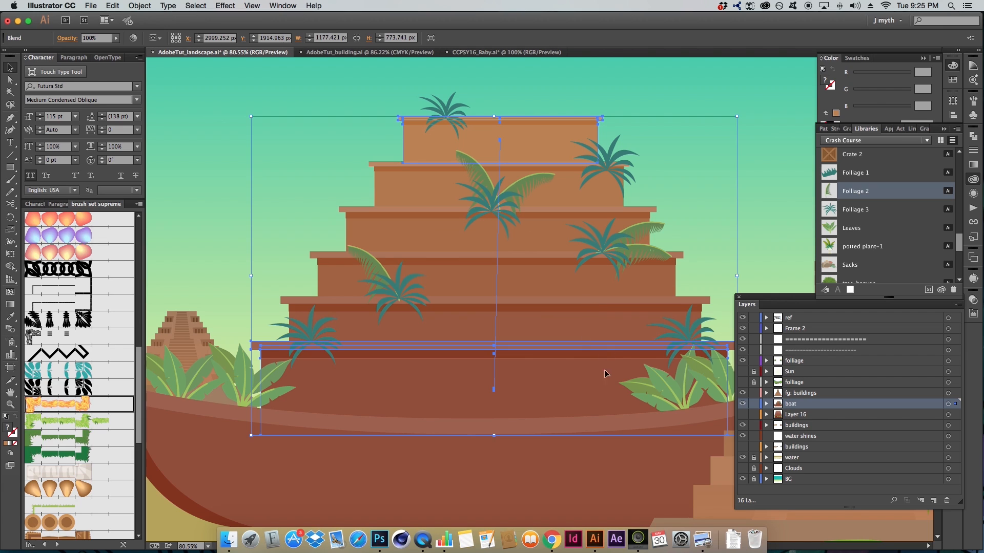
pyautogui.click(604, 172)
pyautogui.keyDown('shift'); pyautogui.click(512, 186); pyautogui.keyUp('shift')
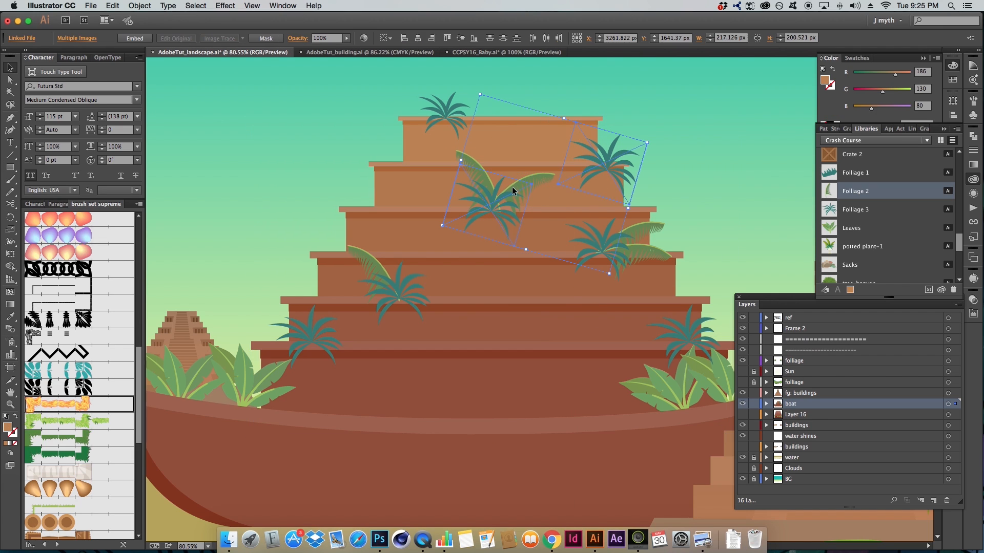
pyautogui.click(530, 132)
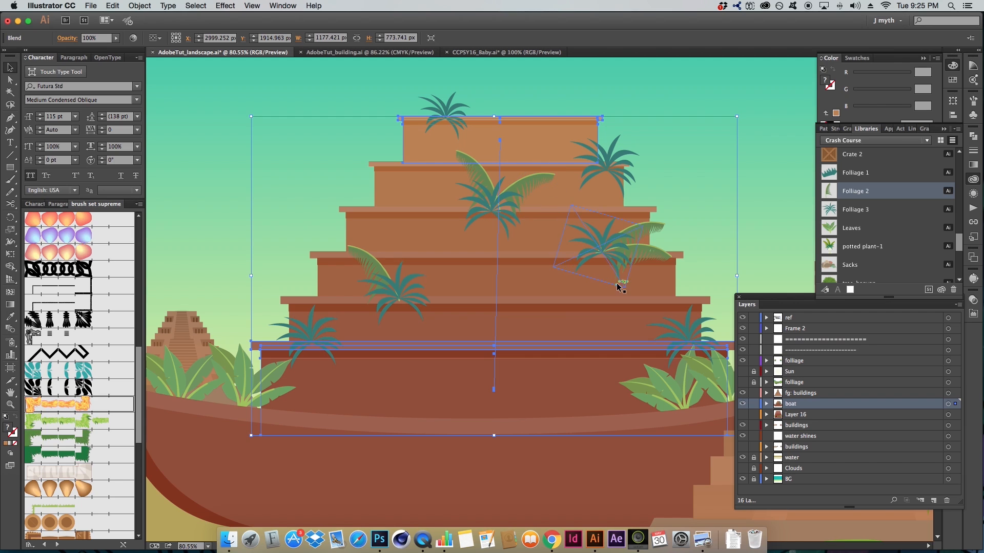
# - Draw a window rectangle about 30 by 62 px on the fourth deck from the top, filled with the deck's dark shadow colour (131, 58, 32)
pyautogui.press('m')
pyautogui.moveTo(657, 296); pyautogui.dragTo(645, 270)
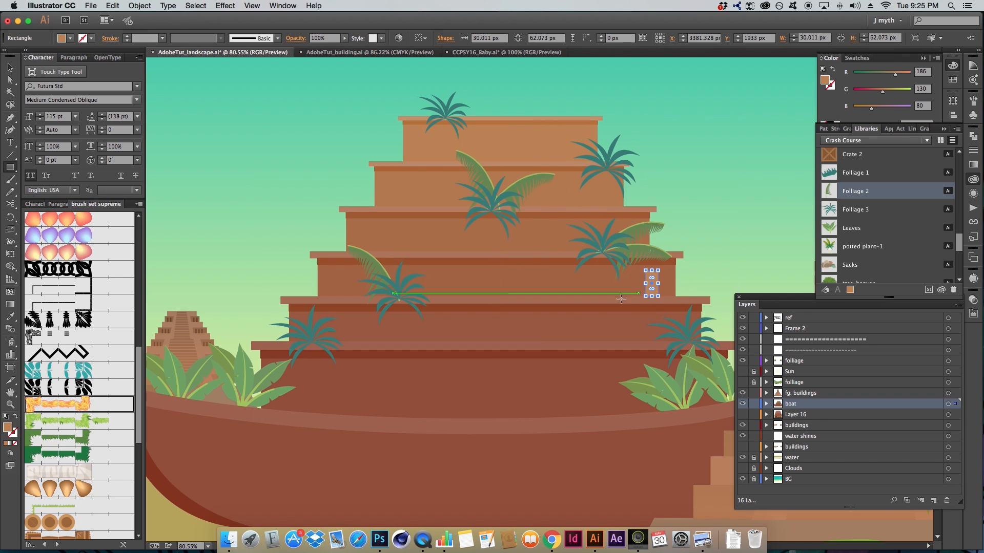
pyautogui.click(610, 311)
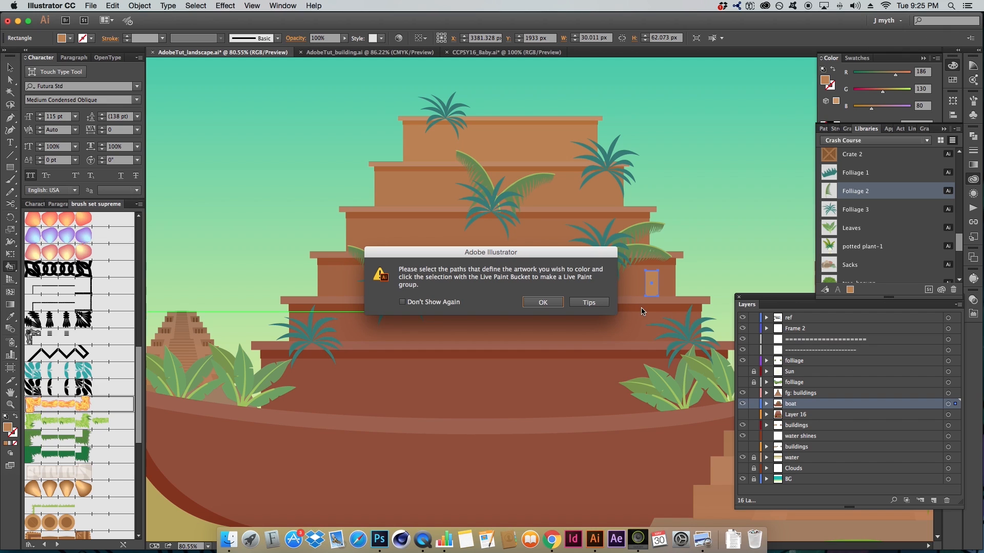
pyautogui.click(542, 303)
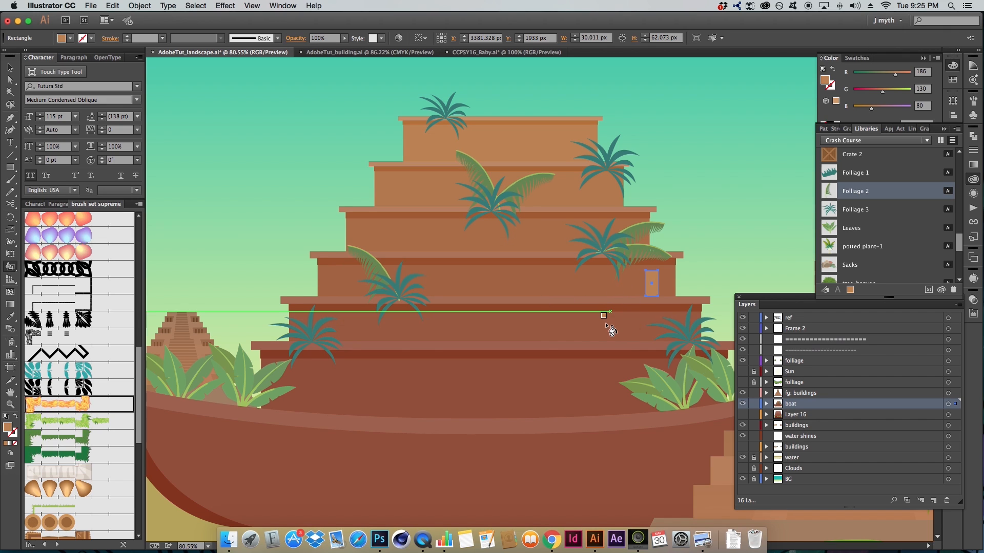
pyautogui.press('i')
pyautogui.click(592, 354)
pyautogui.press('a')
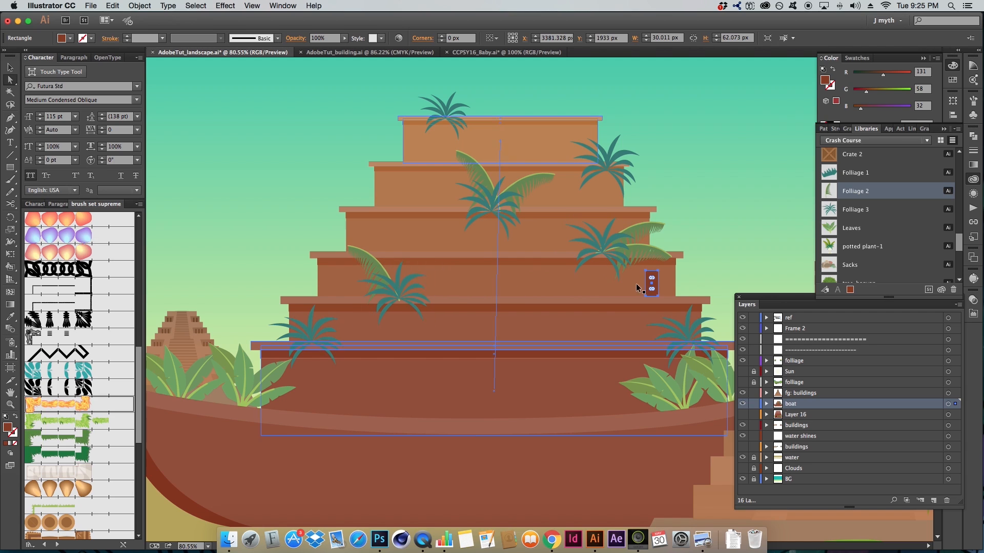
# - Blend the window with a horizontally aligned copy, placing the copy near the opposite end of the same deck
pyautogui.moveTo(652, 283); pyautogui.dragTo(430, 282)
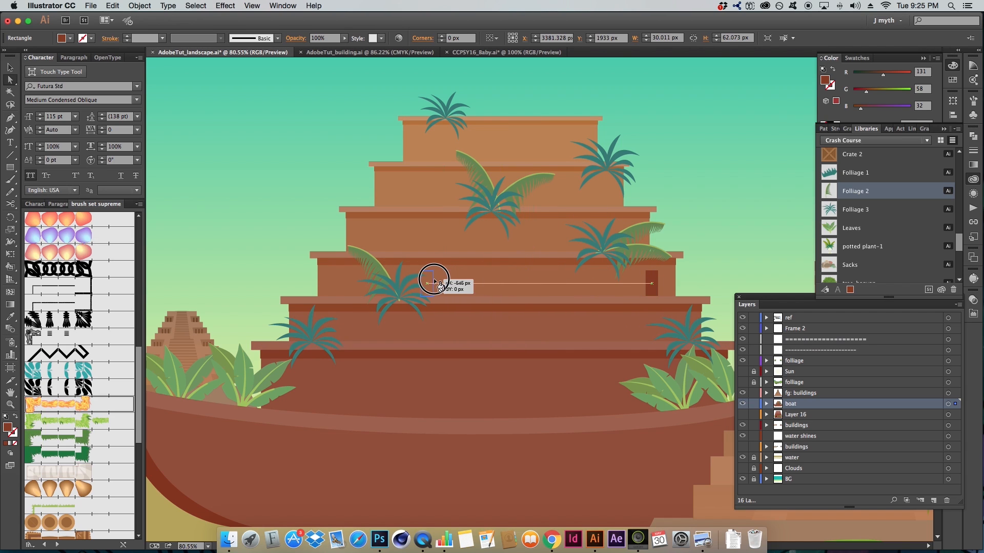
pyautogui.keyDown('shift'); pyautogui.click(652, 286); pyautogui.keyUp('shift')
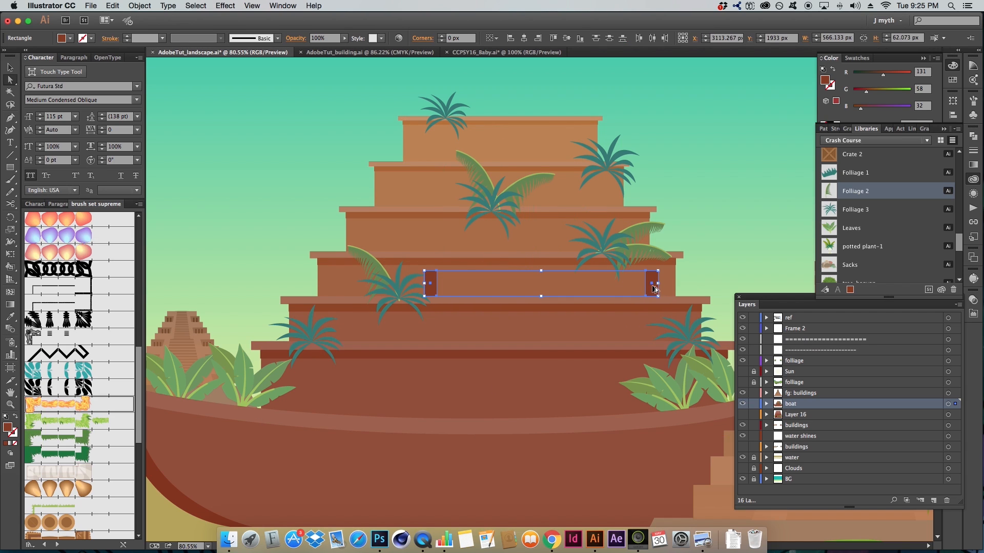
pyautogui.press('alt+super+b')
pyautogui.click(736, 222)
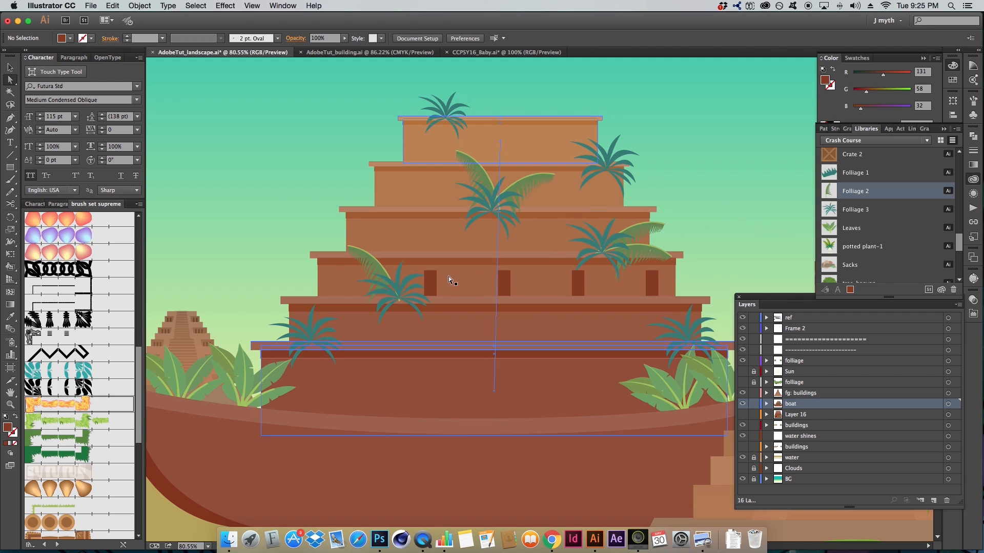
pyautogui.moveTo(433, 276); pyautogui.dragTo(347, 281)
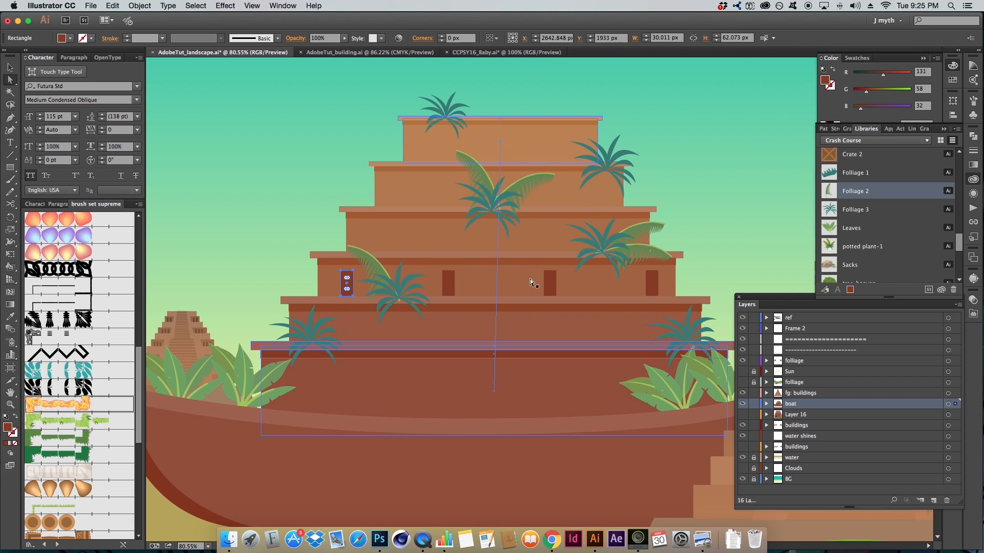
# - Set the window blend's spacing to 5 specified steps
pyautogui.click(550, 281)
pyautogui.click(139, 5)
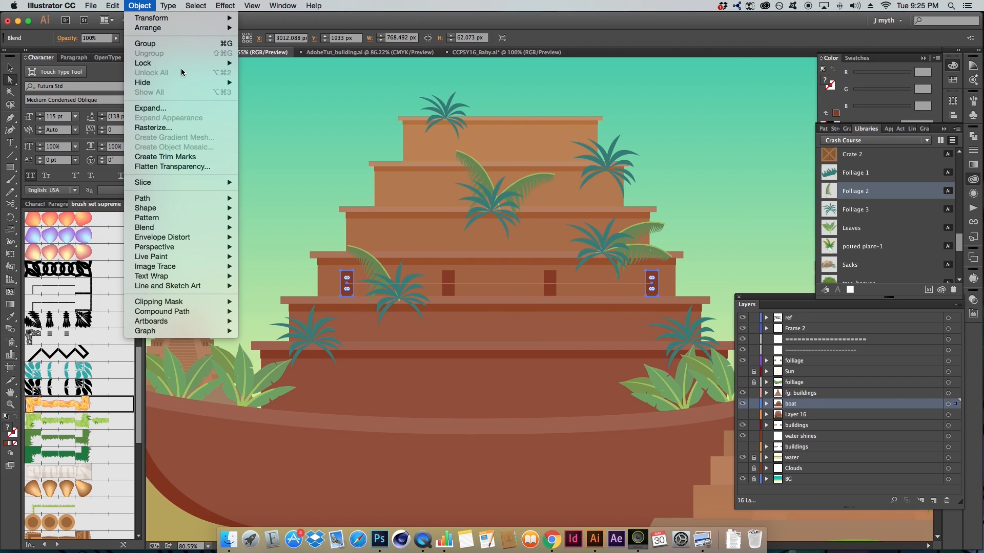
pyautogui.moveTo(205, 227)
pyautogui.click(294, 253)
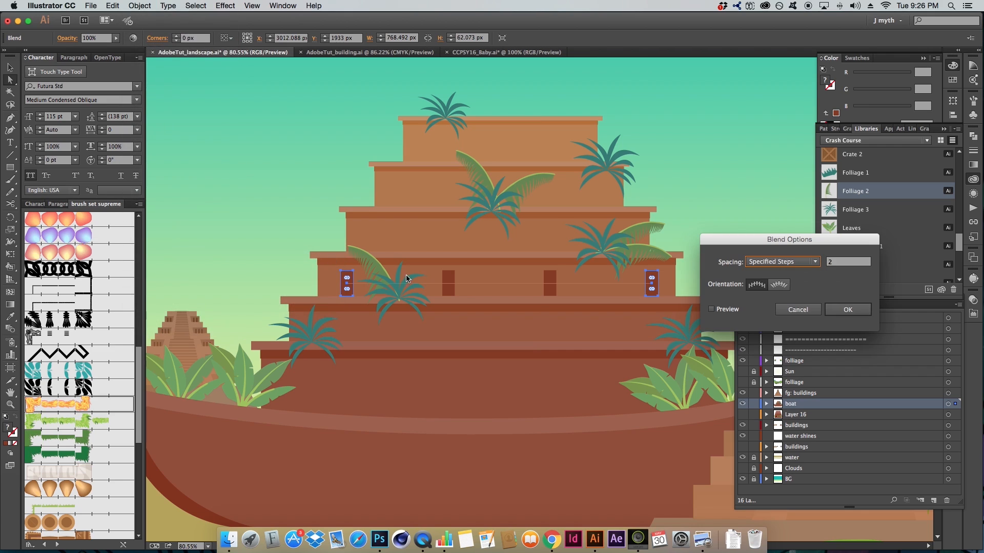
pyautogui.doubleClick(838, 262)
pyautogui.write('5')
pyautogui.click(727, 310)
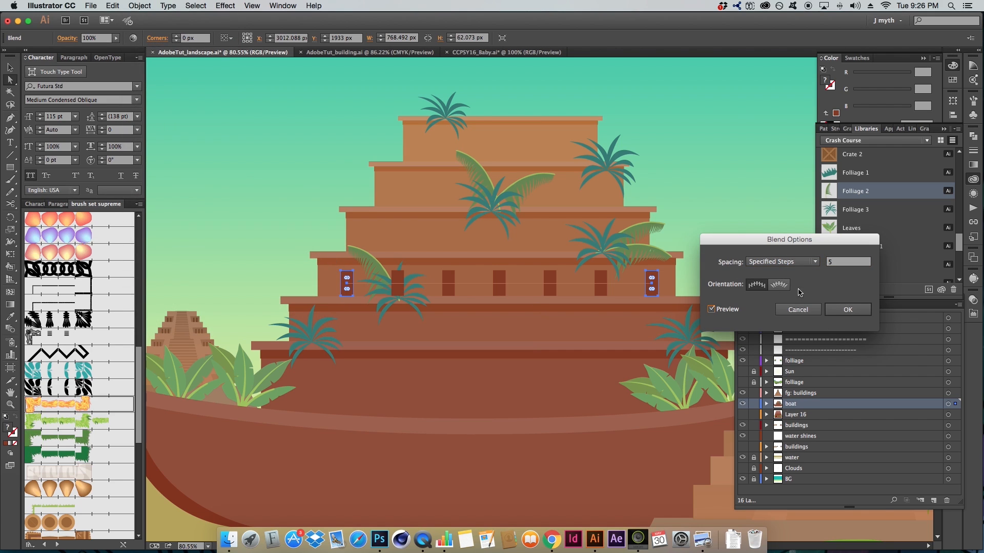
pyautogui.click(847, 309)
pyautogui.press('super+shift+a')
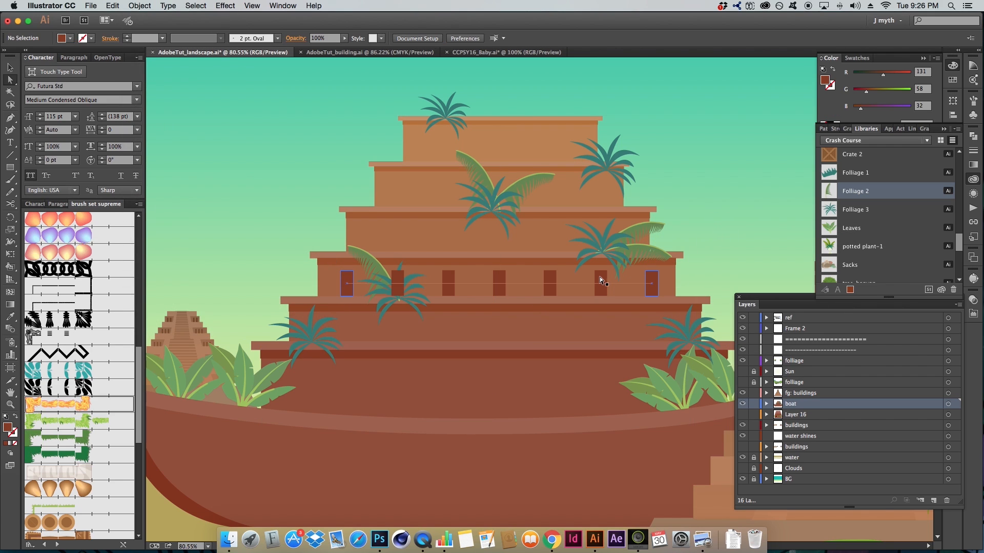
# - Copy the window row onto the second deck from the top and narrow it to about 537 px to fit
pyautogui.moveTo(599, 276); pyautogui.dragTo(580, 197)
pyautogui.press('super+shift+a')
pyautogui.moveTo(347, 200); pyautogui.dragTo(392, 198)
pyautogui.keyDown('shift'); pyautogui.click(603, 197); pyautogui.keyUp('shift')
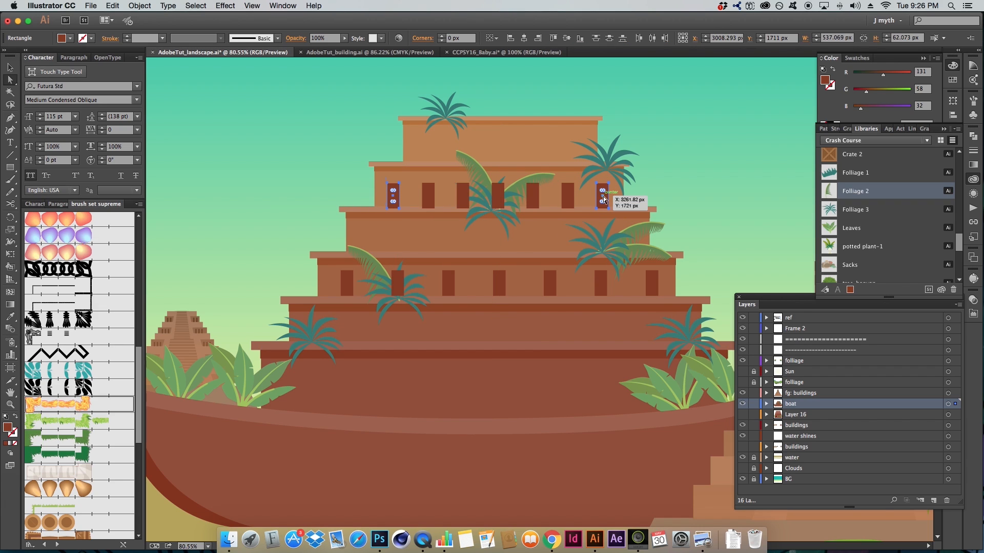
pyautogui.hotkey('shift', 'Up')
pyautogui.press('super+k')
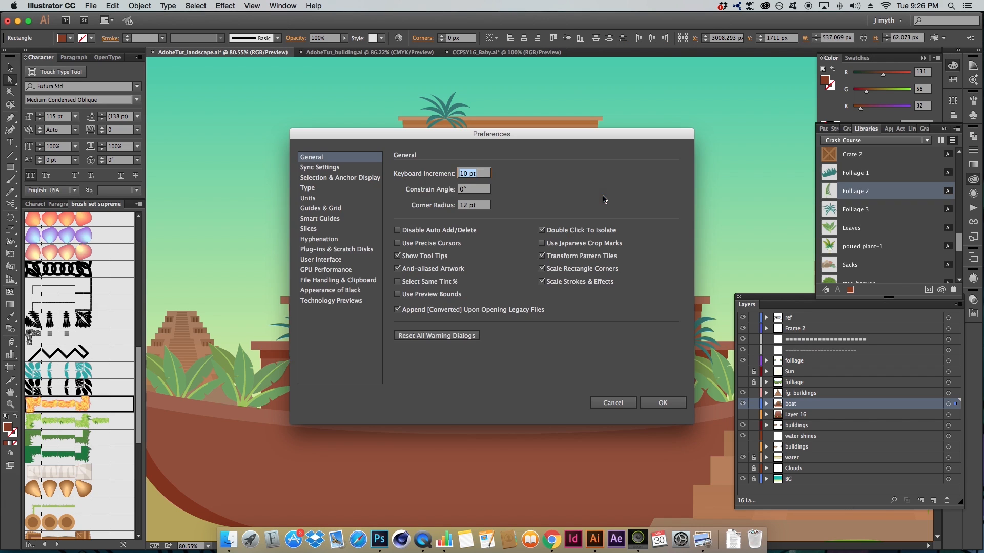
pyautogui.press('Return')
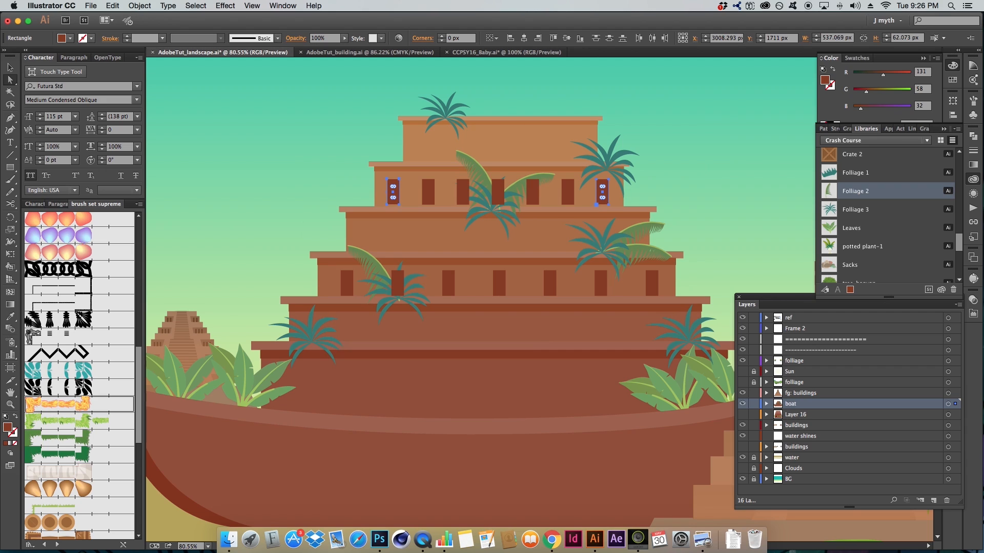
# - Group all the palm plants and fronds placed across the boat's decks
pyautogui.press('v')
pyautogui.click(535, 183)
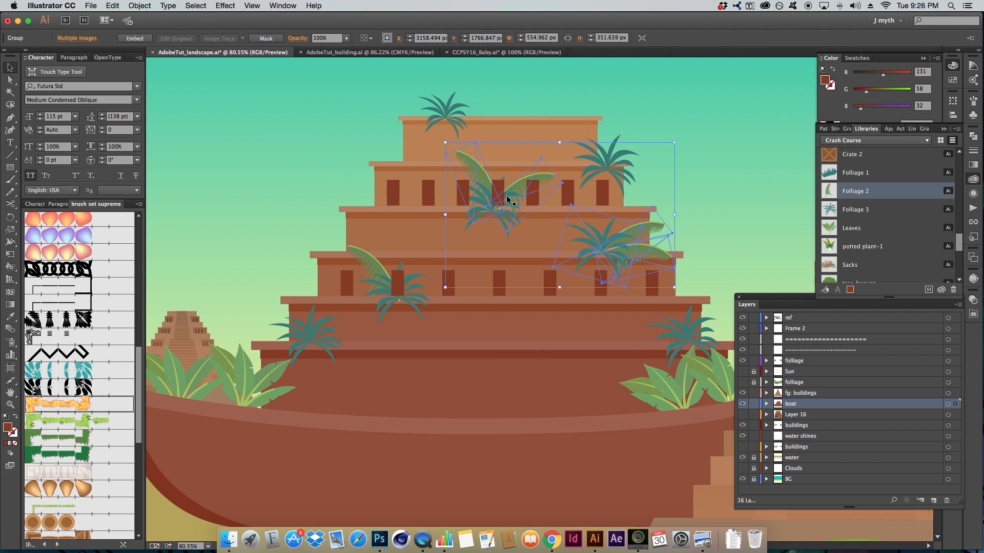
pyautogui.keyDown('shift'); pyautogui.click(610, 159); pyautogui.keyUp('shift')
pyautogui.keyDown('shift'); pyautogui.click(476, 129); pyautogui.keyUp('shift')
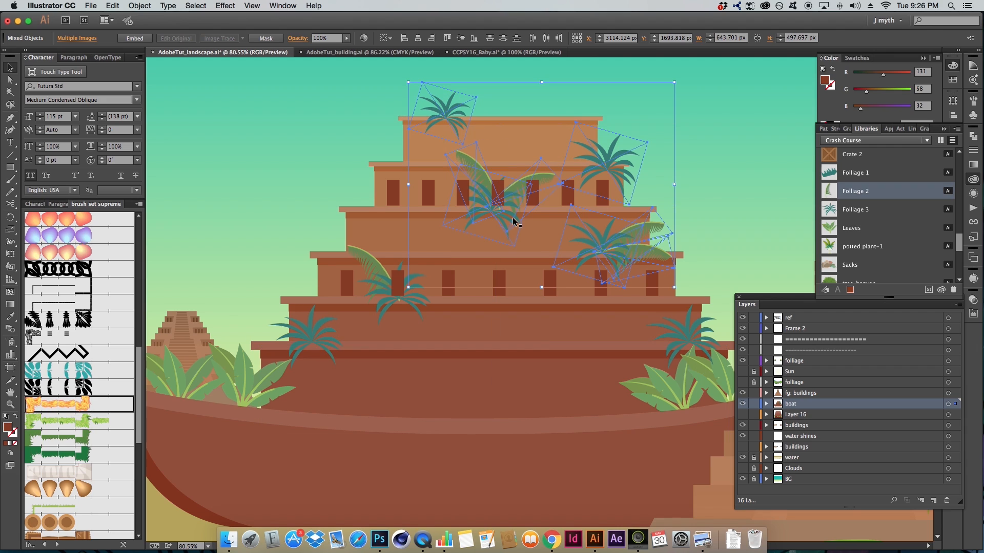
pyautogui.keyDown('shift'); pyautogui.click(685, 334); pyautogui.keyUp('shift')
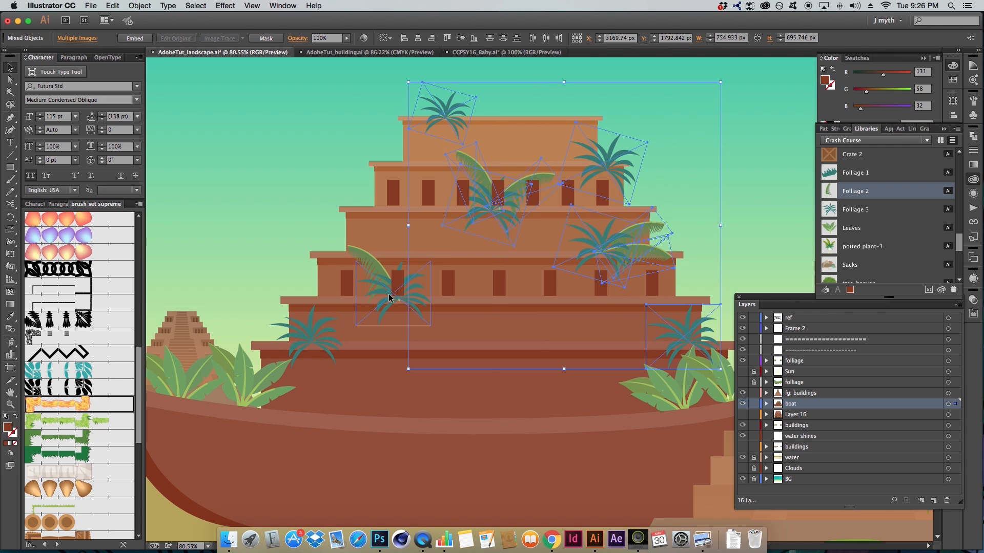
pyautogui.keyDown('shift'); pyautogui.click(389, 297); pyautogui.keyUp('shift')
pyautogui.keyDown('shift'); pyautogui.click(369, 260); pyautogui.keyUp('shift')
pyautogui.keyDown('shift'); pyautogui.click(314, 331); pyautogui.keyUp('shift')
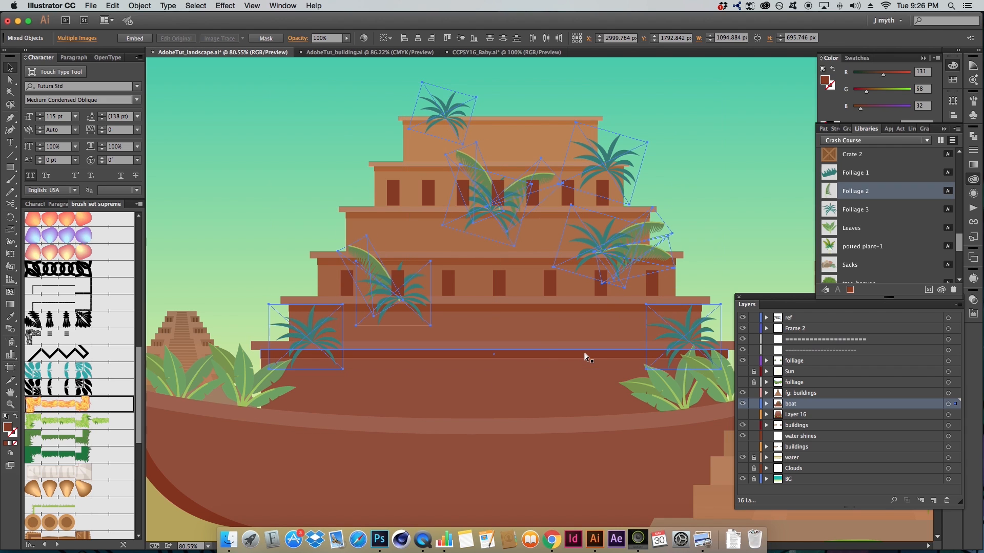
pyautogui.press('super+g')
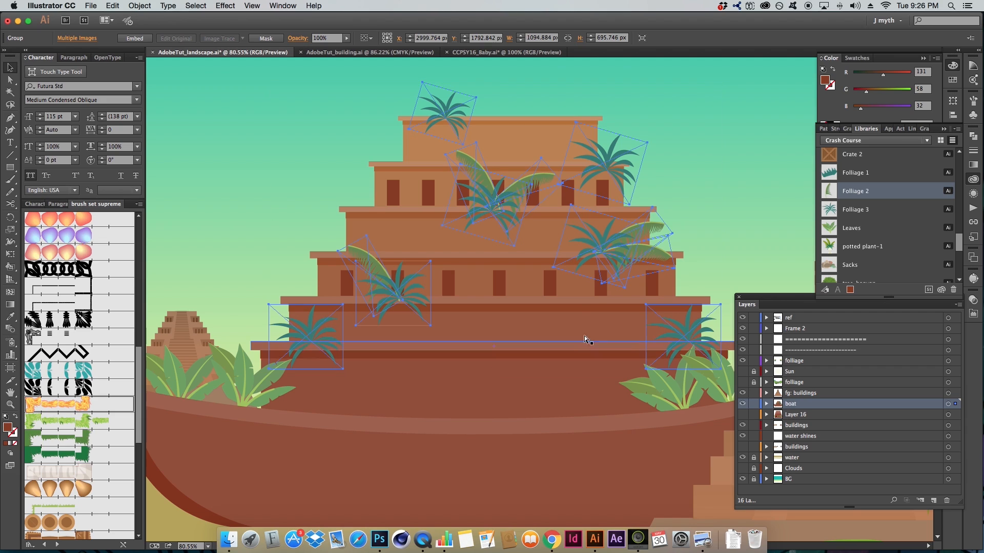
pyautogui.press('Delete')
pyautogui.press('z')
pyautogui.keyDown('alt'); pyautogui.click(725, 210); pyautogui.keyUp('alt')
pyautogui.moveTo(423, 381); pyautogui.dragTo(488, 330)
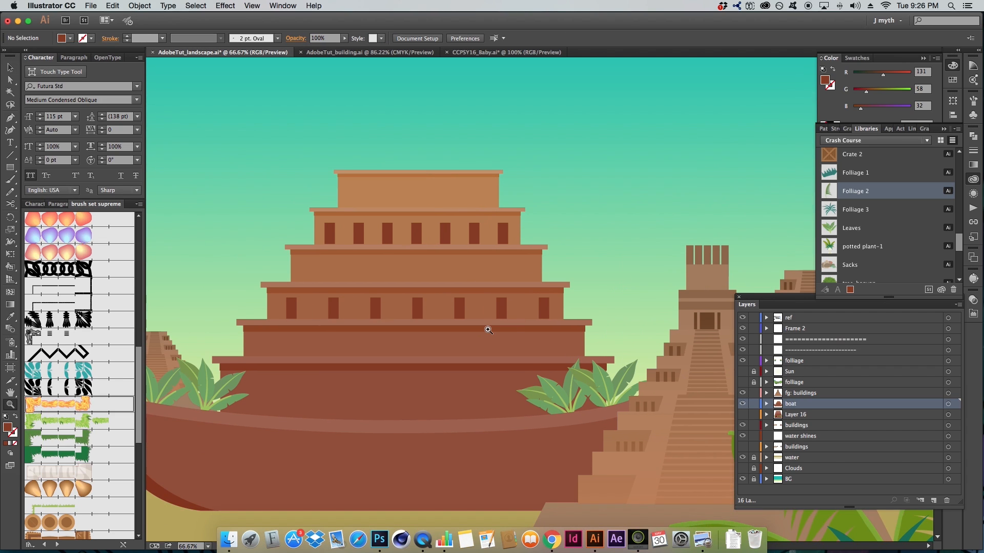
pyautogui.scroll(1, 488, 330)
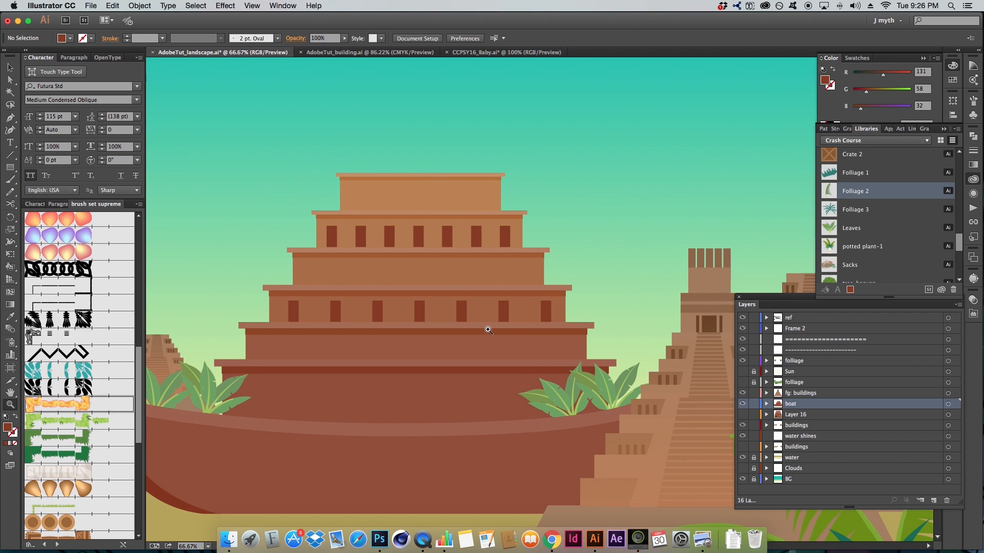
pyautogui.hscroll(-1, 488, 330)
pyautogui.press('super+z')
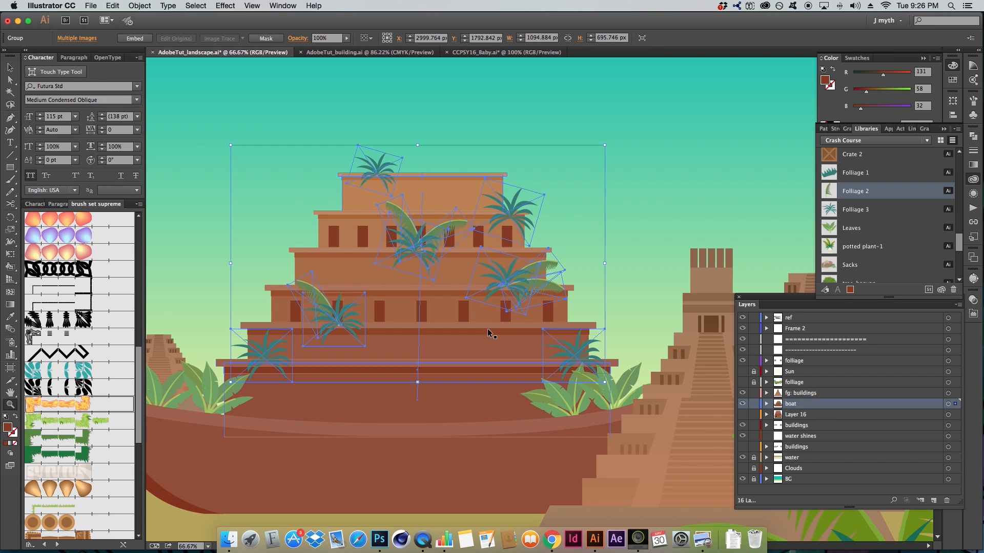
# - Cut the grouped palm foliage from the boat's decks
pyautogui.press('super+x')
pyautogui.press('a')
pyautogui.hscroll(-2, 469, 330)
pyautogui.click(468, 330)
pyautogui.hscroll(-4, 469, 332)
pyautogui.scroll(-4, 469, 332)
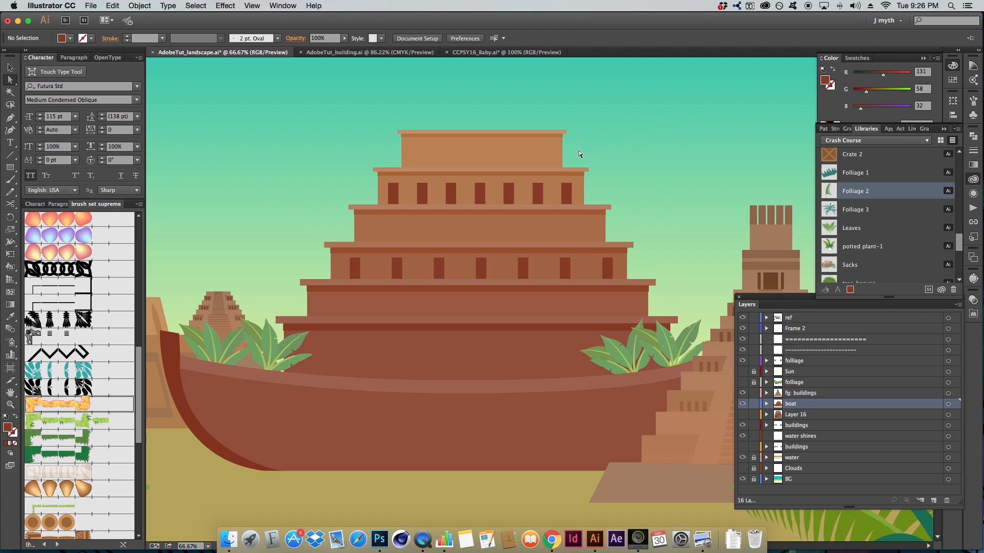
# - Copy the fourth deck's window row straight down onto the bottom deck and enlarge it to about 1015 by 82 px
pyautogui.press('v')
pyautogui.press('a')
pyautogui.moveTo(523, 277); pyautogui.dragTo(524, 365)
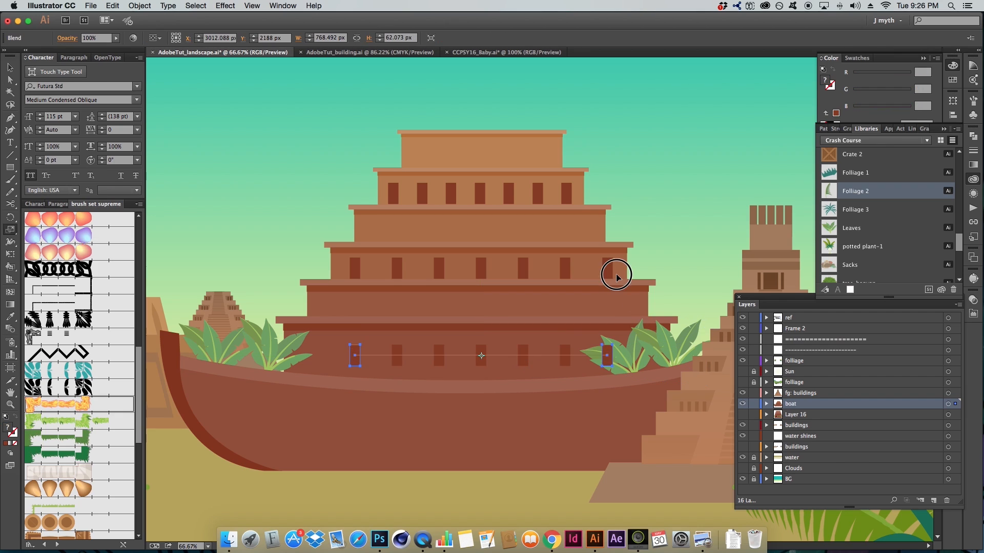
pyautogui.moveTo(617, 276); pyautogui.dragTo(660, 251)
pyautogui.press('a')
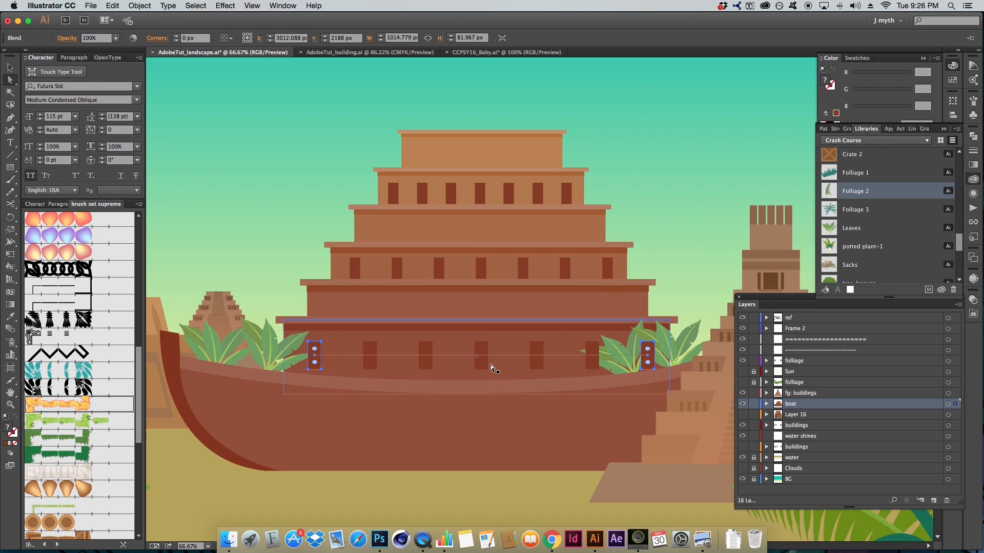
# - Place the bottom deck's window row behind the leafy plants
pyautogui.press('v')
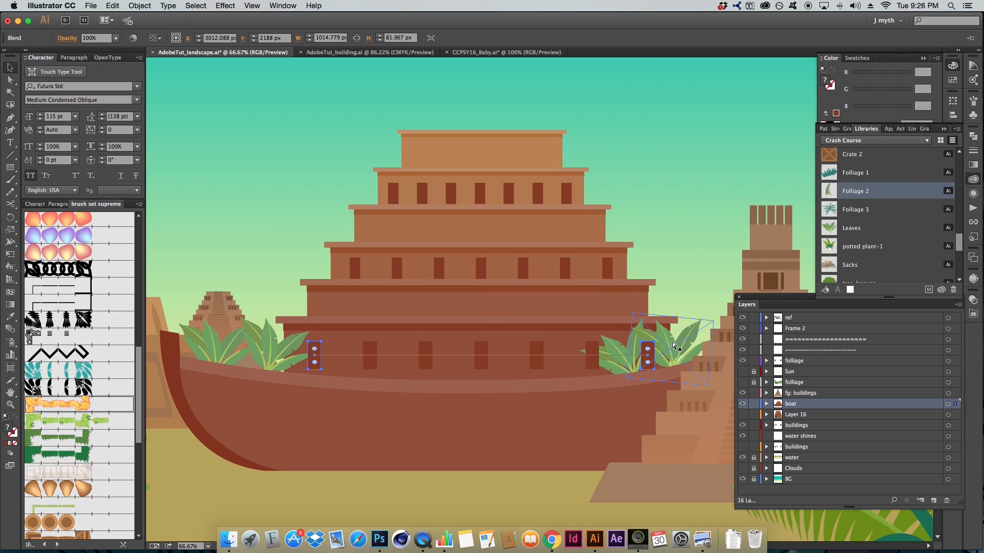
pyautogui.press('a')
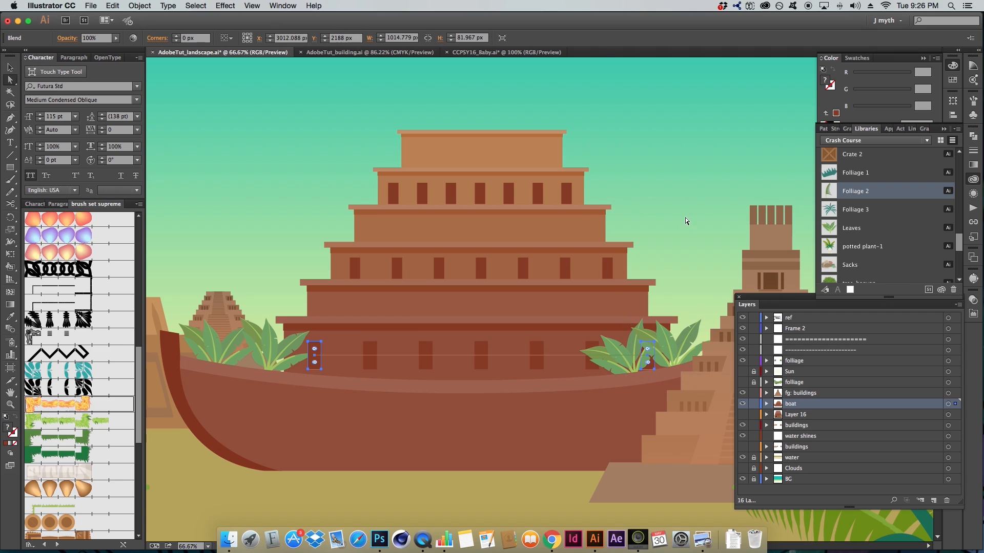
pyautogui.click(684, 217)
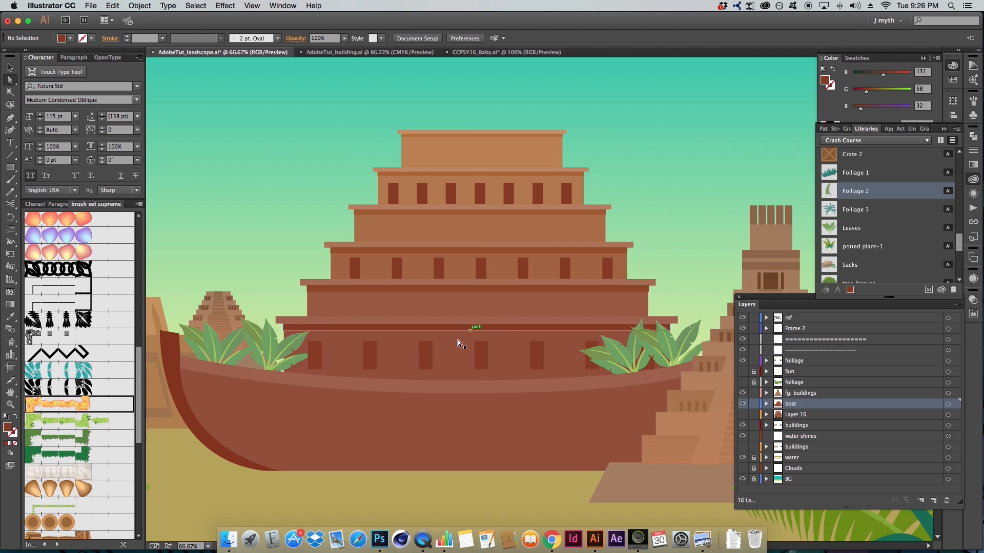
# - Isolate the bottom window blend, set the keyboard increment to 1, and move the leftmost window's inner edge 40 px inward
pyautogui.click(315, 349)
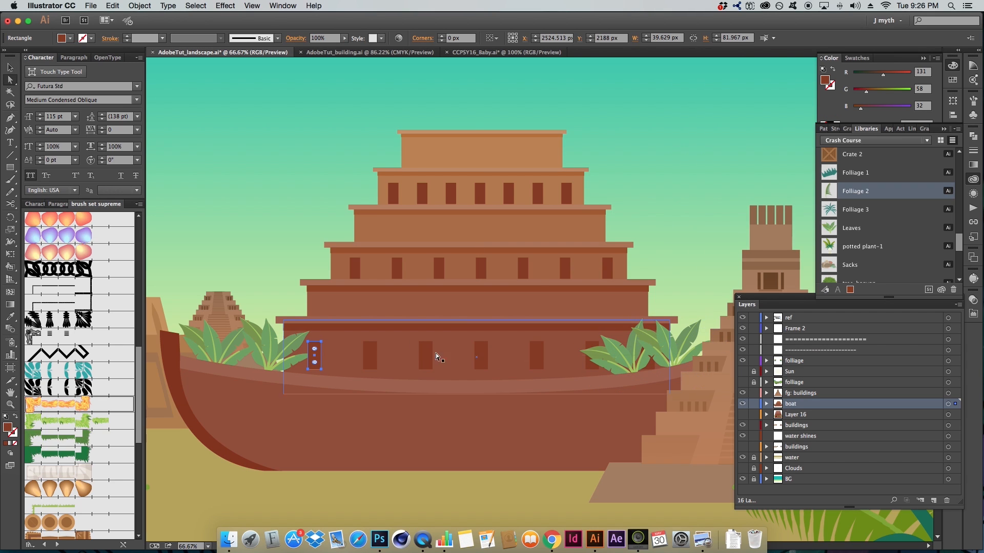
pyautogui.click(324, 349)
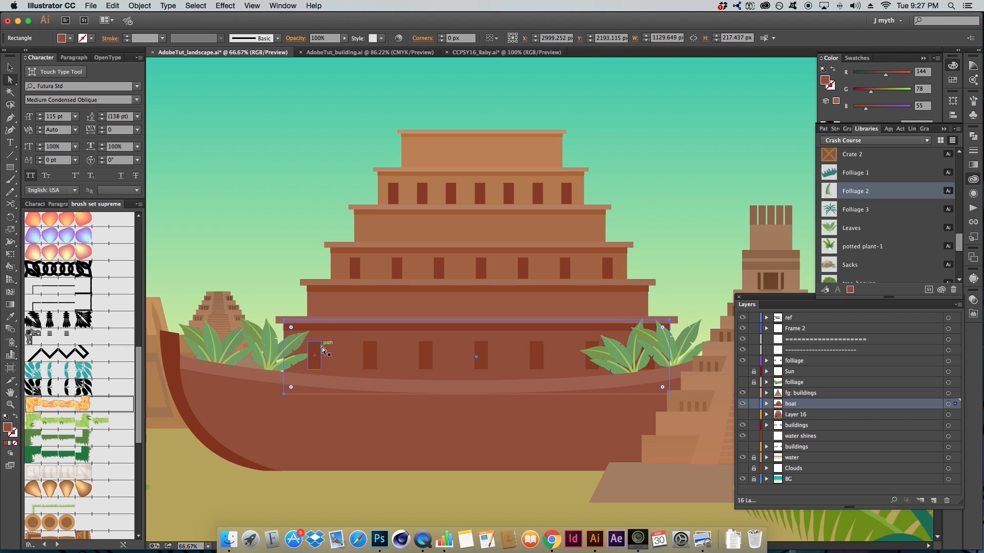
pyautogui.doubleClick(322, 349)
pyautogui.moveTo(321, 348); pyautogui.dragTo(338, 349)
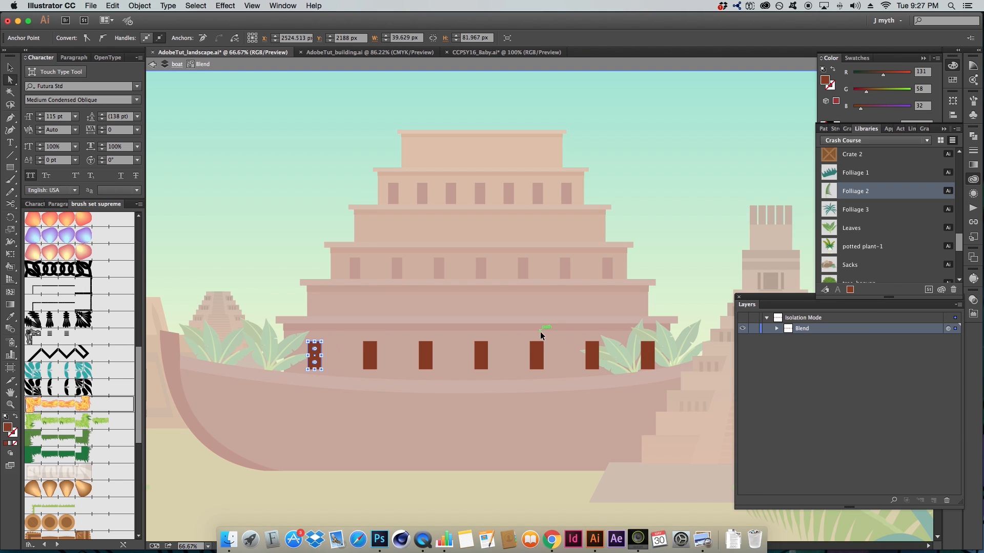
pyautogui.press('super+k')
pyautogui.write('1')
pyautogui.press('Return')
pyautogui.hotkey('shift', 'Right')
pyautogui.hotkey('shift', 'Right')
pyautogui.hotkey('shift', 'Right')
pyautogui.hotkey('shift', 'Right')
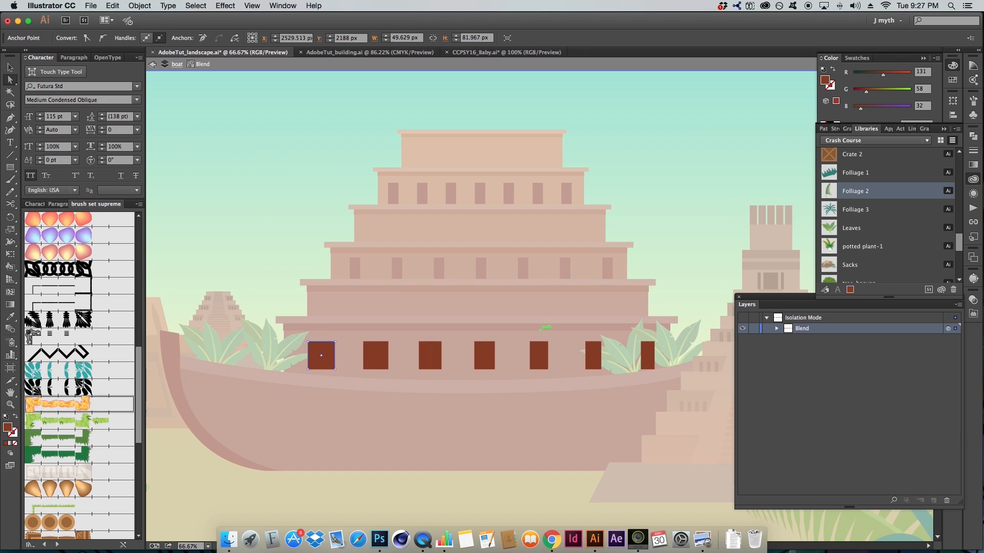
# - Widen the bottom row's rightmost window to about 80 px by moving its inner edge 40 px inward
pyautogui.moveTo(627, 348); pyautogui.dragTo(650, 352)
pyautogui.hotkey('shift', 'Left')
pyautogui.hotkey('shift', 'Left')
pyautogui.hotkey('shift', 'Left')
pyautogui.hotkey('shift', 'Left')
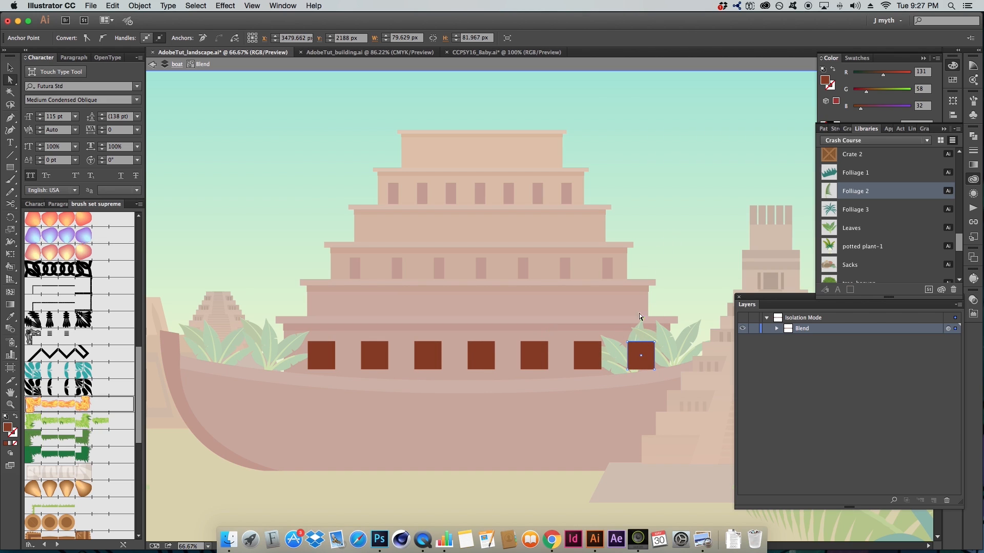
# - Extend the bottom row's windows 20 px upward by raising their top edges, and move the whole row down 10 px
pyautogui.moveTo(629, 354); pyautogui.dragTo(681, 348)
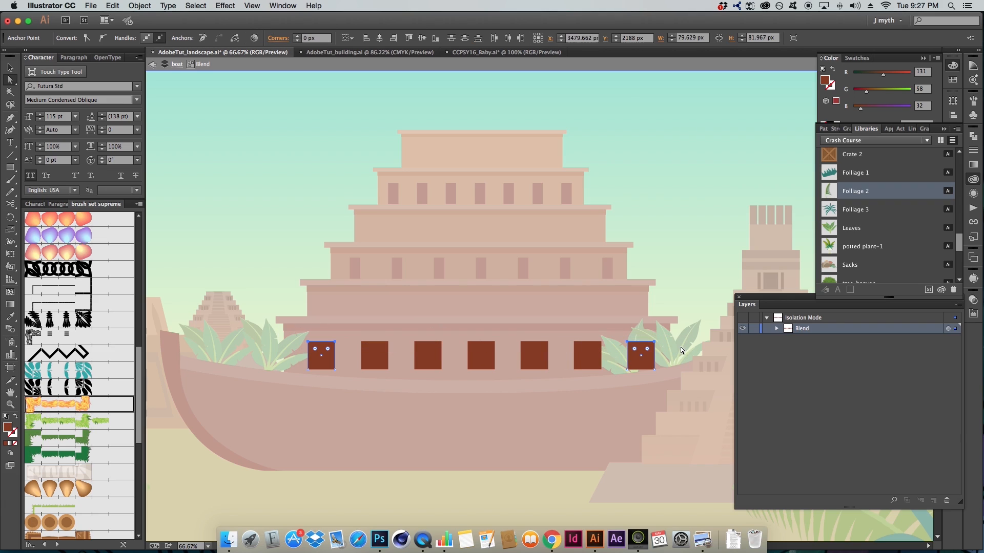
pyautogui.hotkey('shift', 'Up')
pyautogui.hotkey('shift', 'Up')
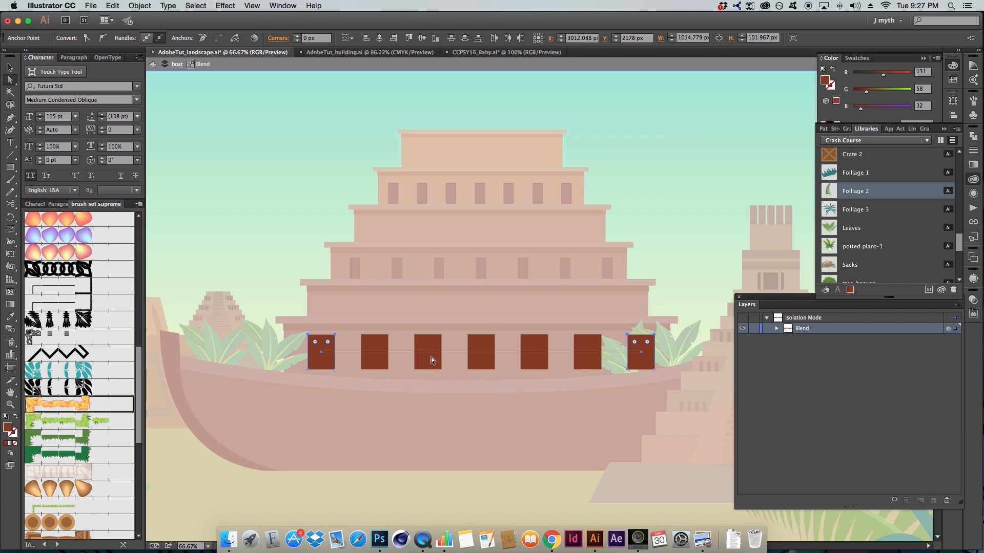
pyautogui.click(435, 360)
pyautogui.hotkey('shift', 'Down')
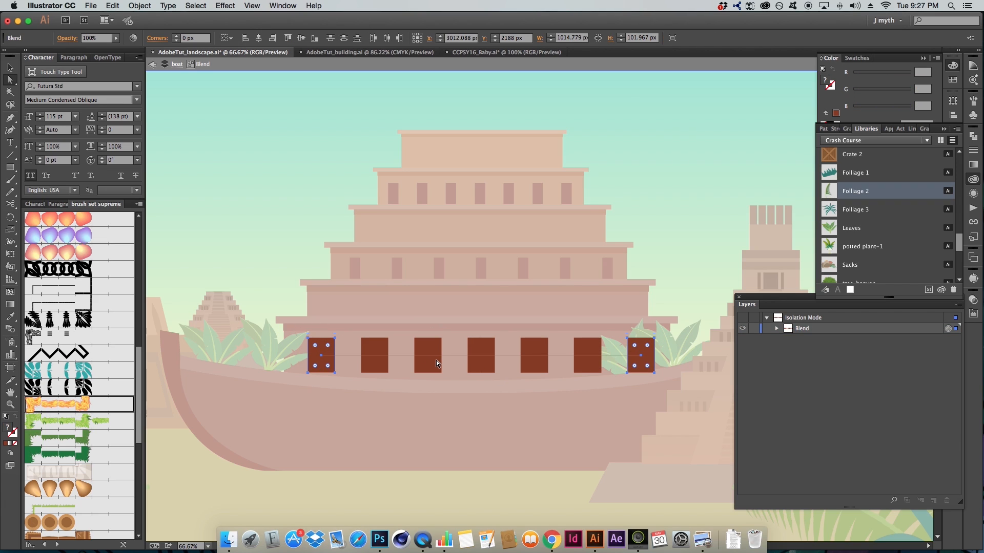
# - Lengthen the bottom row's windows 30 px downward to a height of about 132 px and leave isolation mode
pyautogui.moveTo(292, 361); pyautogui.dragTo(697, 416)
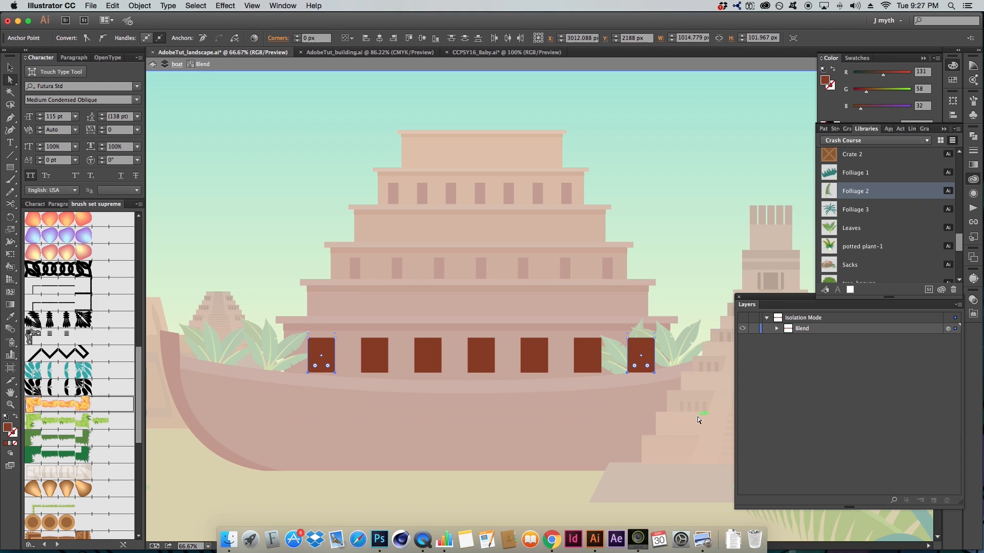
pyautogui.hotkey('shift', 'Down')
pyautogui.hotkey('shift', 'Down')
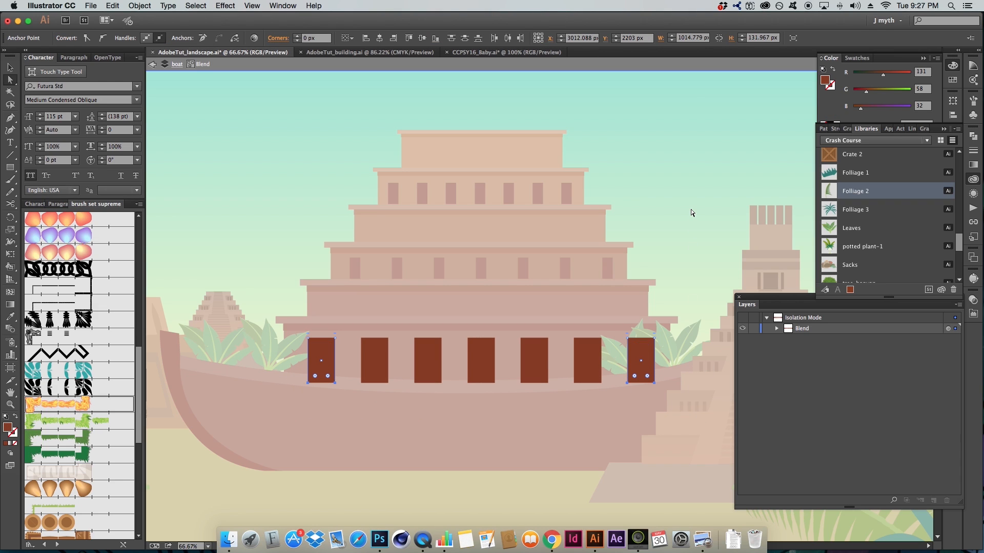
pyautogui.click(674, 259)
pyautogui.doubleClick(676, 230)
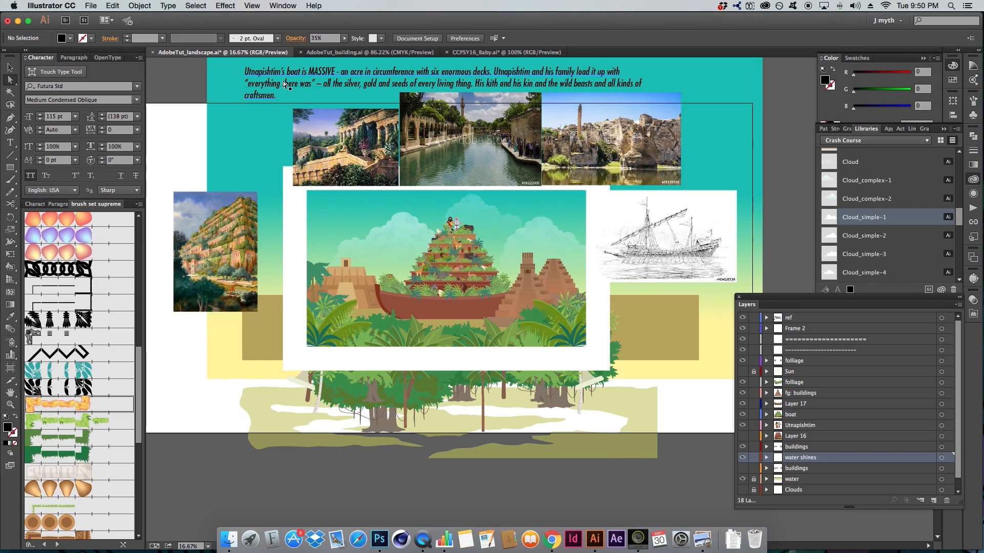
# - Examine the complete landscape composition, including the planted boat, its animals and figures, the buildings, clouds and foreground foliage
pyautogui.press('z')
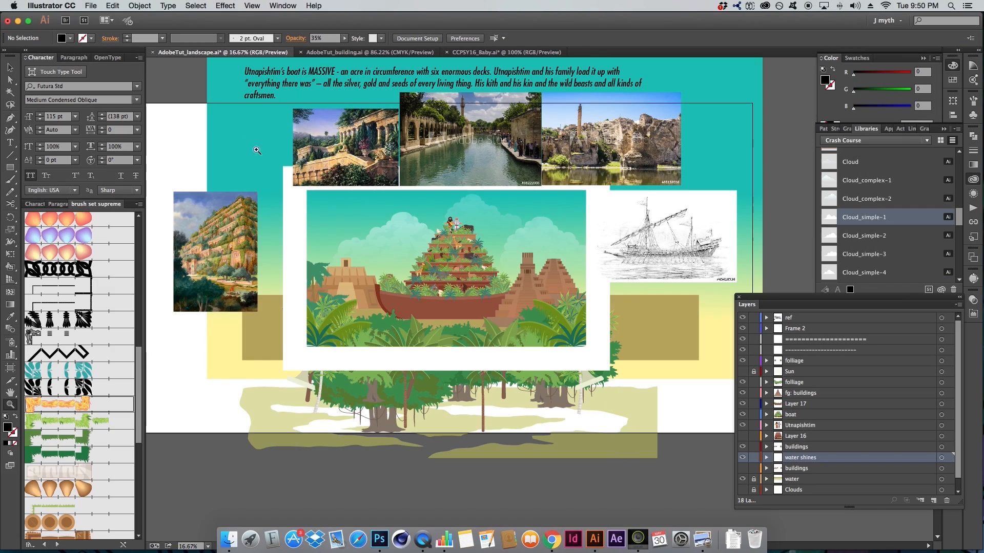
pyautogui.moveTo(279, 153); pyautogui.dragTo(608, 355)
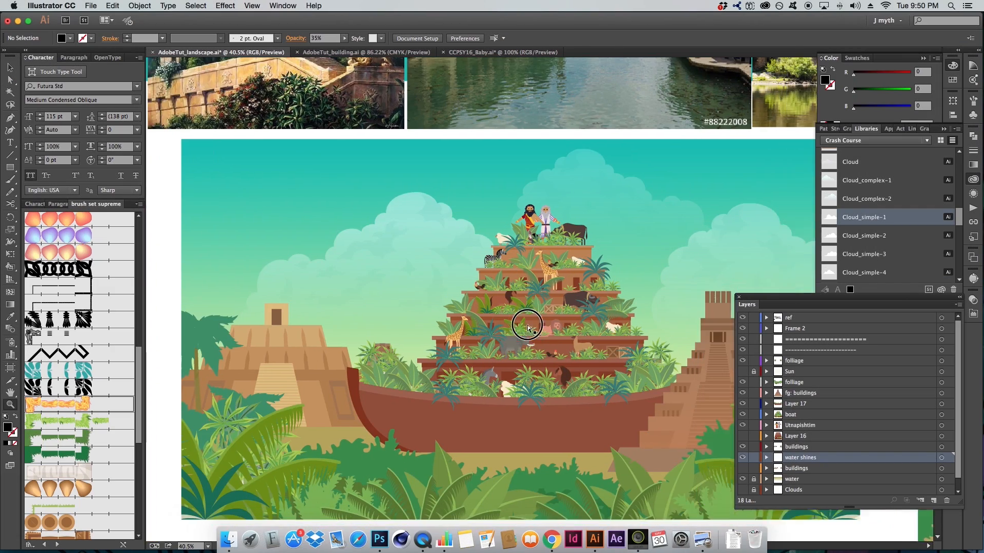
pyautogui.keyDown('alt'); pyautogui.click(472, 333); pyautogui.keyUp('alt')
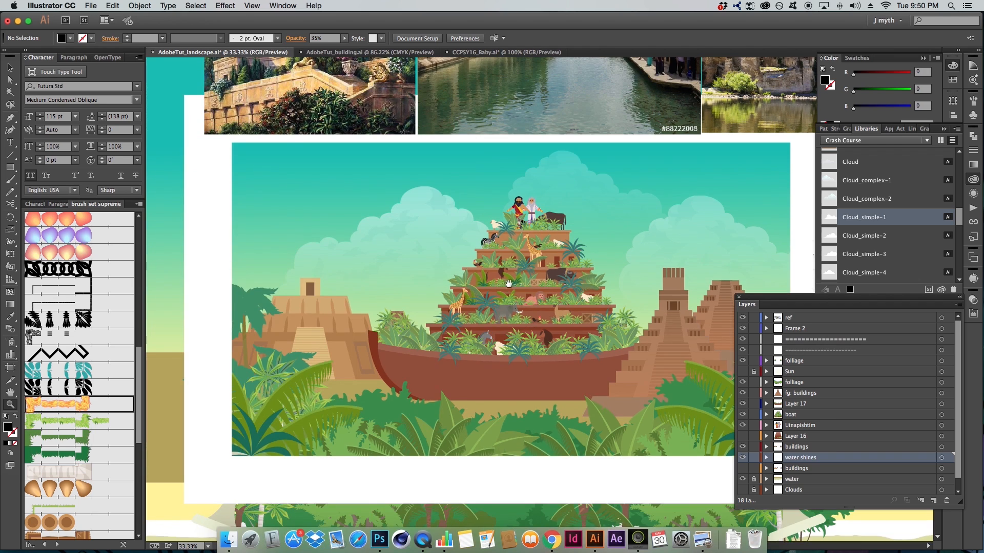
pyautogui.hscroll(2, 508, 283)
pyautogui.scroll(1, 508, 283)
pyautogui.press('a')
pyautogui.hscroll(2, 433, 277)
pyautogui.hscroll(2, 433, 277)
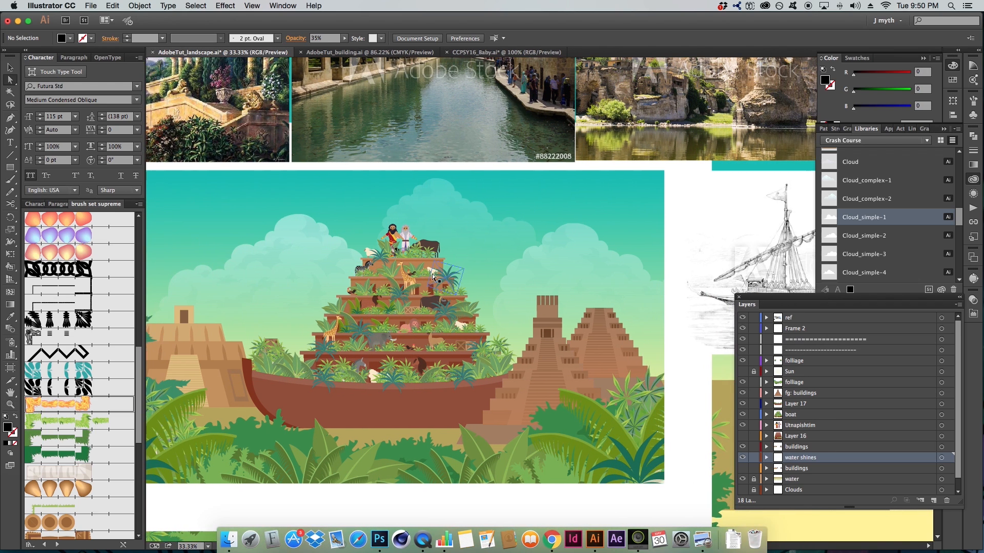
pyautogui.hscroll(-2, 443, 276)
pyautogui.hscroll(-1, 477, 281)
pyautogui.scroll(1, 477, 281)
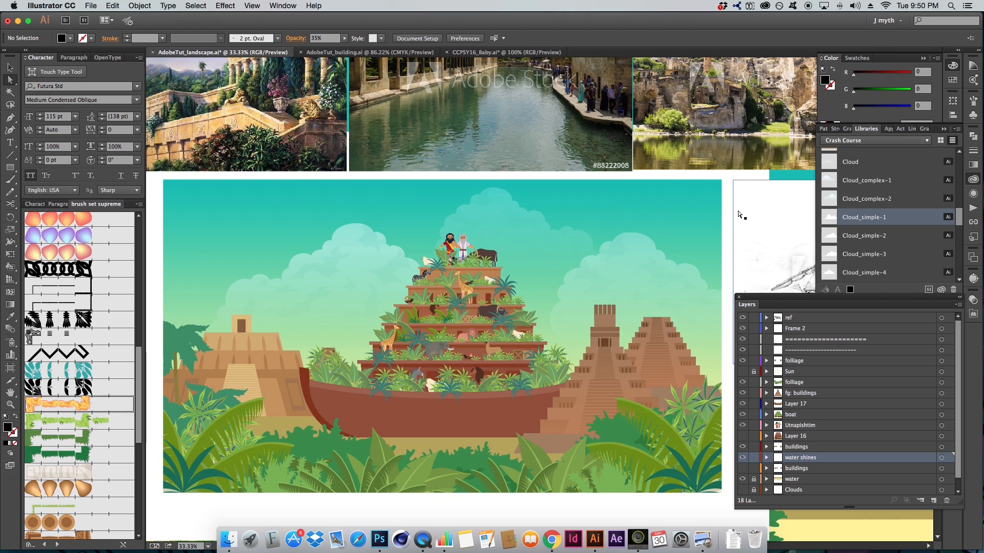
# - Lock the Frame 2 layer against editing
pyautogui.click(755, 330)
pyautogui.click(756, 332)
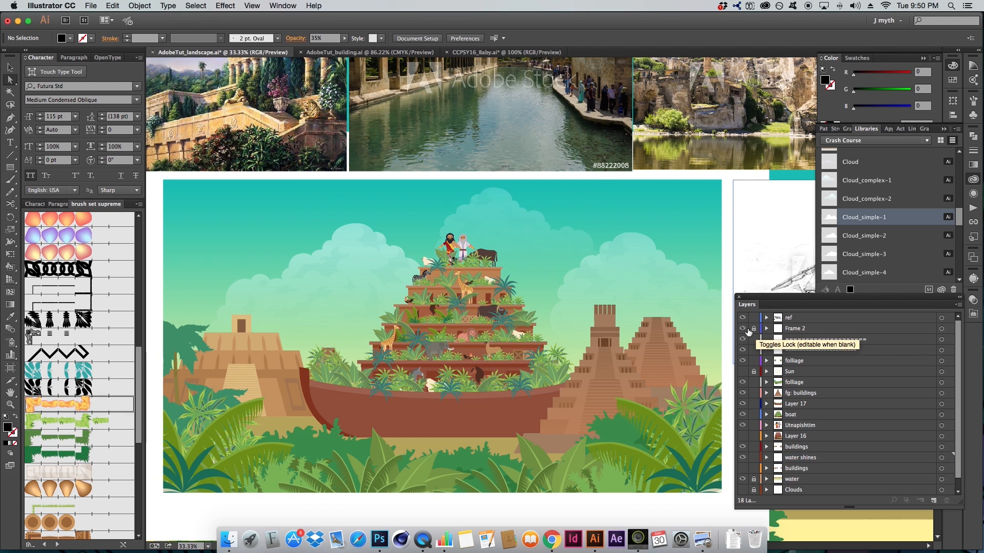
pyautogui.moveTo(864, 217); pyautogui.dragTo(860, 149)
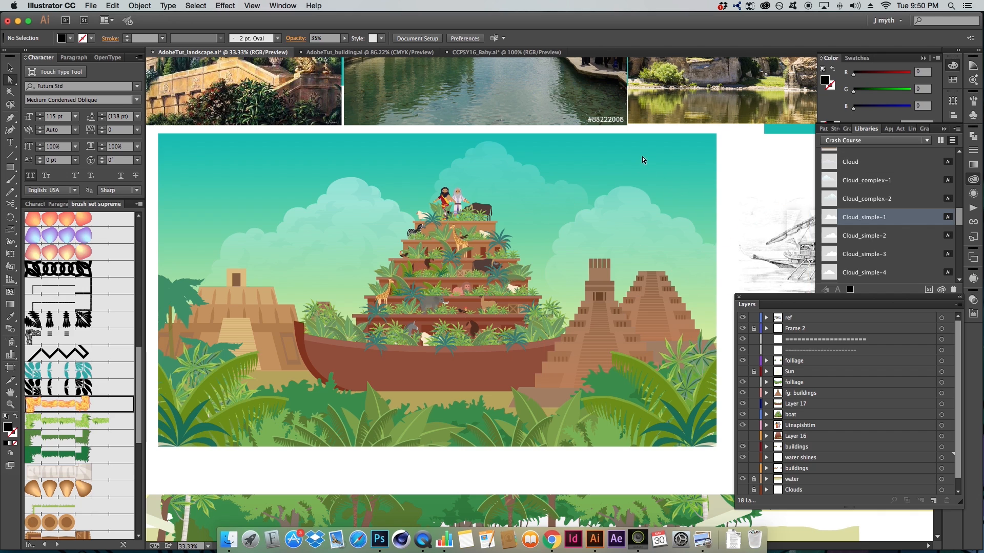
# - Draw a shallow S-shaped path with the Pen tool across the sky above the stepped buildings
pyautogui.click(973, 100)
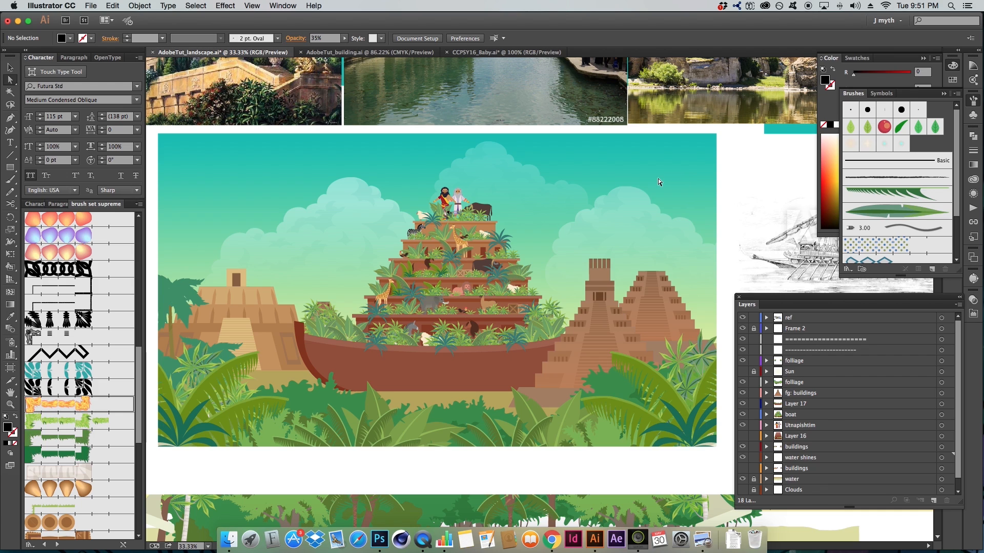
pyautogui.press('p')
pyautogui.moveTo(692, 166); pyautogui.dragTo(651, 156)
pyautogui.moveTo(574, 185); pyautogui.dragTo(525, 159)
pyautogui.scroll(-3, 897, 215)
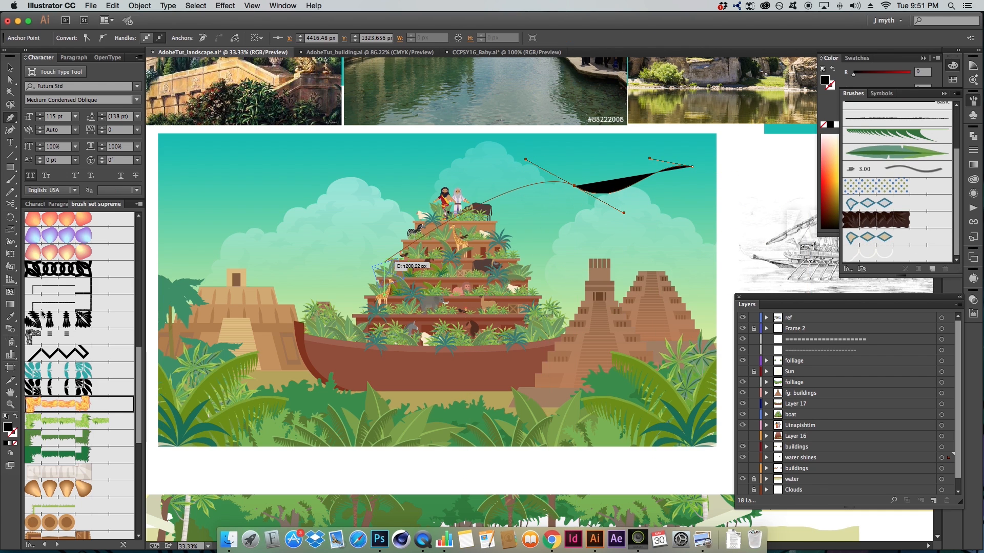
# - Apply the black tassel-shaped pattern brush to the sky path with no fill and an orange FF8A41 stroke, and deselect it
pyautogui.click(58, 319)
pyautogui.click(824, 125)
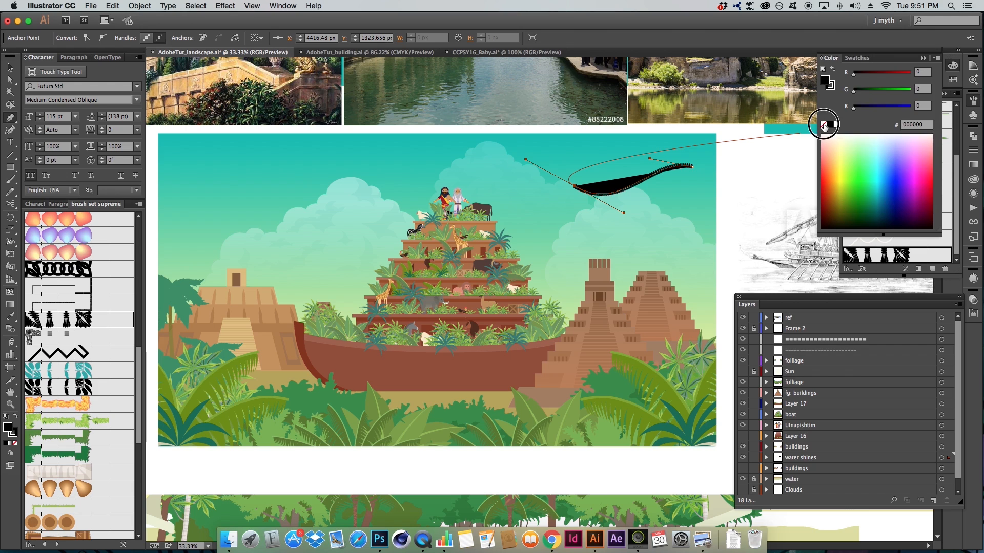
pyautogui.press('x')
pyautogui.click(832, 171)
pyautogui.moveTo(889, 95)
pyautogui.mouseDown()
pyautogui.moveTo(900, 96)
pyautogui.moveTo(884, 96)
pyautogui.mouseUp()
pyautogui.scroll(3, 632, 181)
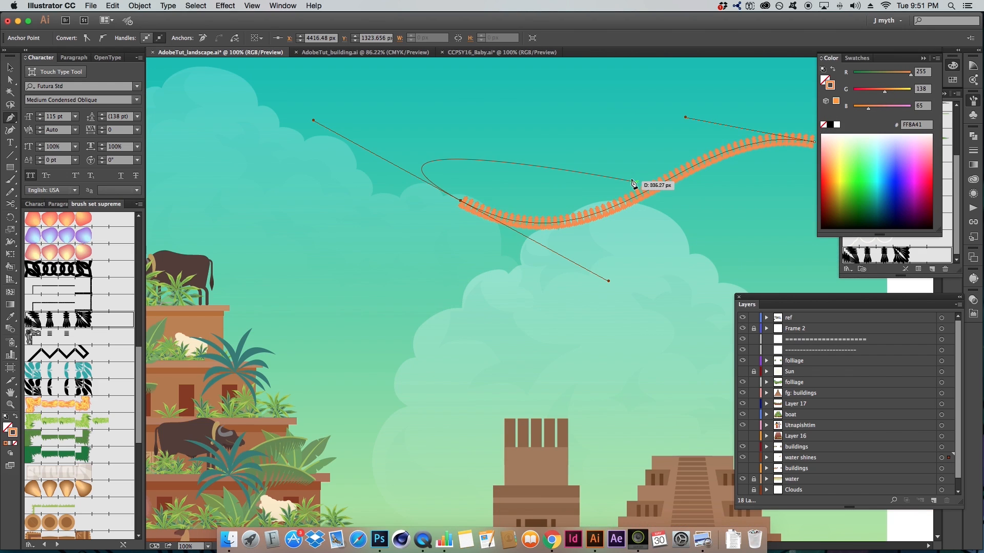
pyautogui.moveTo(679, 188); pyautogui.dragTo(615, 200)
pyautogui.keyDown('super'); pyautogui.click(632, 190); pyautogui.keyUp('super')
pyautogui.keyDown('super'); pyautogui.click(631, 187); pyautogui.keyUp('super')
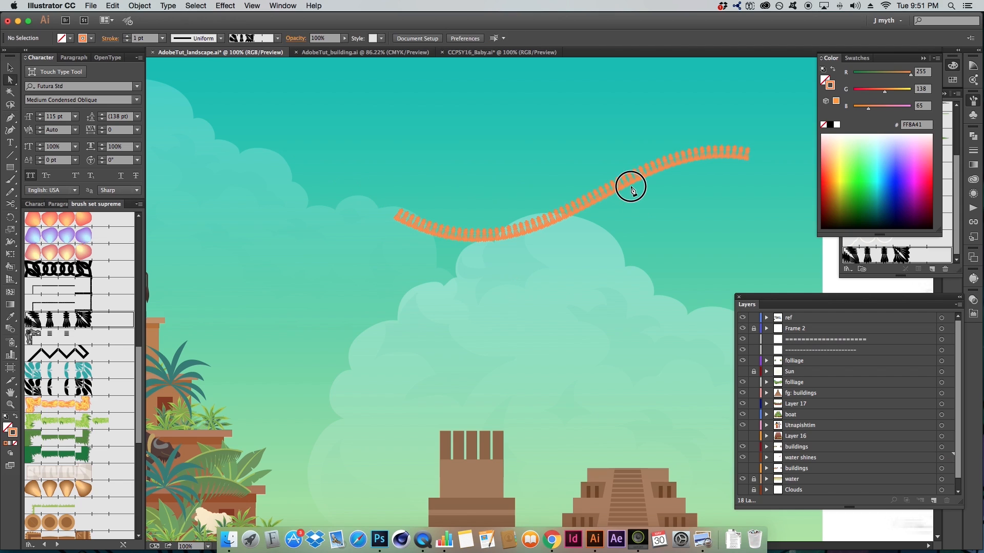
# - Place the tassel-shaped pattern brush's source tiles in the sky, delete both corner tiles and select the middle tile's bounding rectangle
pyautogui.keyDown('super'); pyautogui.click(632, 187); pyautogui.keyUp('super')
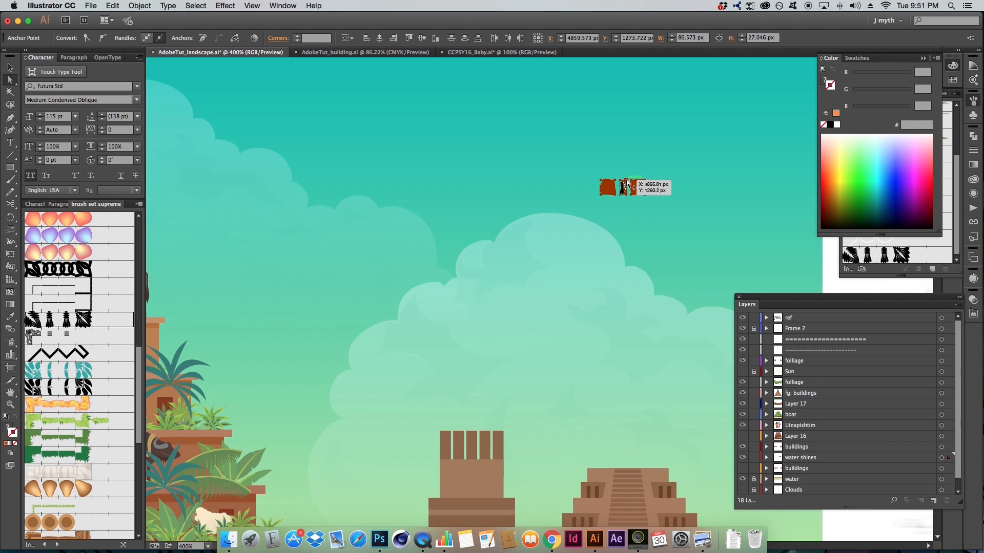
pyautogui.scroll(5, 626, 180)
pyautogui.click(562, 268)
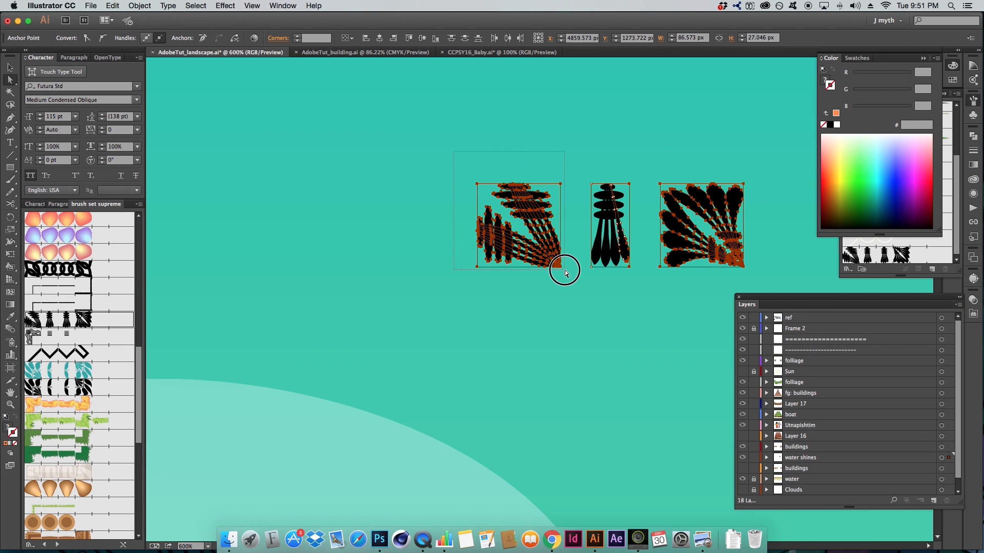
pyautogui.keyDown('shift'); pyautogui.click(751, 270); pyautogui.keyUp('shift')
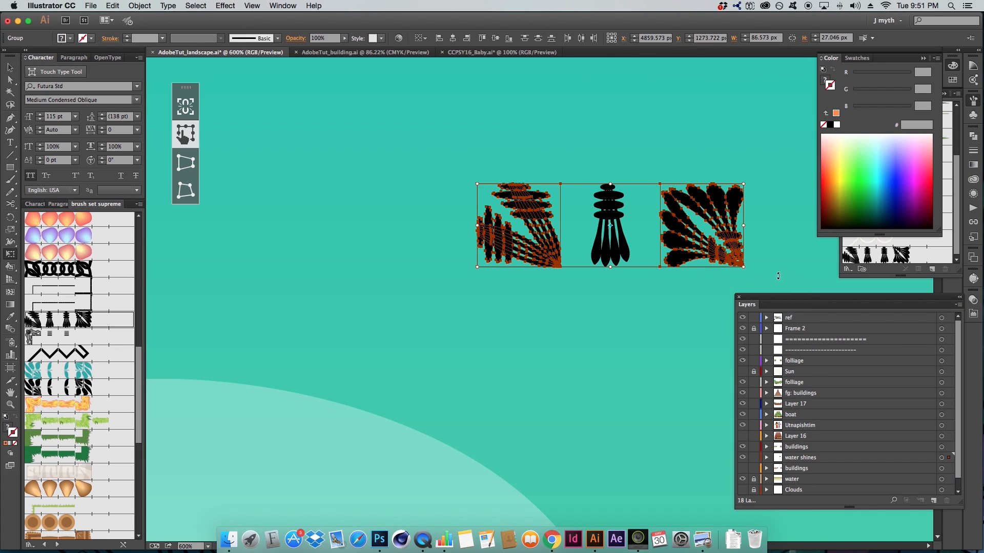
pyautogui.press('Delete')
pyautogui.click(628, 217)
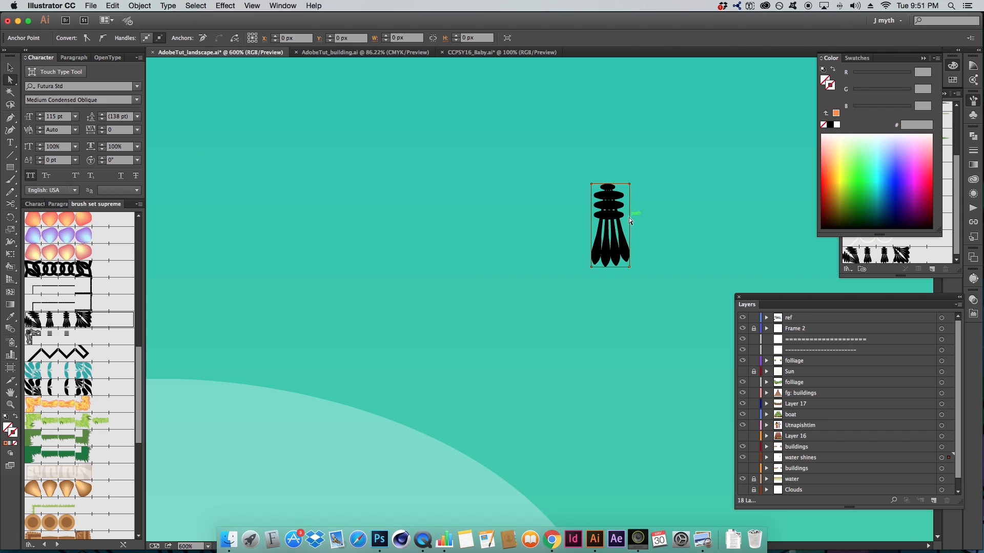
# - Delete the unfilled rectangle around the black ornament and select the whole ornament
pyautogui.press('Delete')
pyautogui.press('Delete')
pyautogui.moveTo(571, 182); pyautogui.dragTo(665, 291)
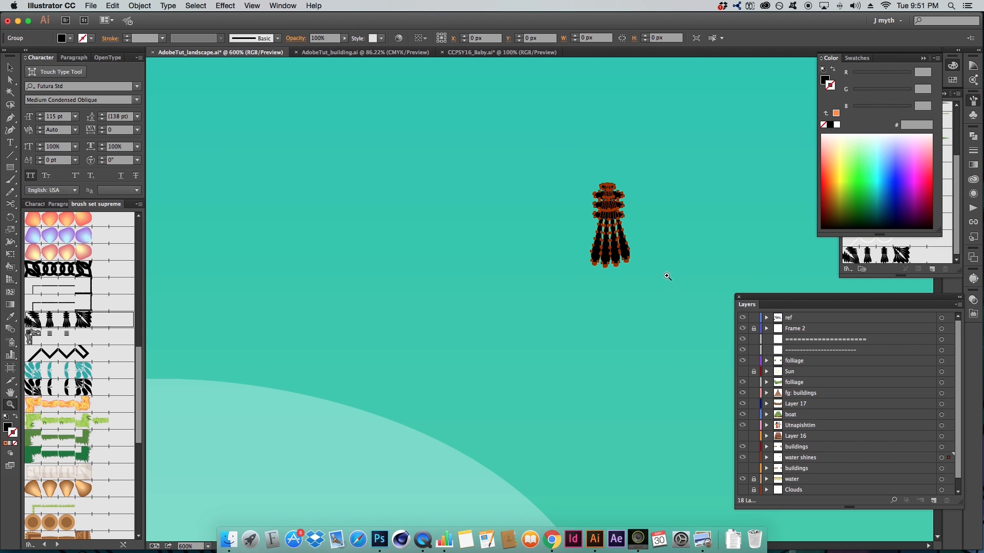
# - Start a new brush from the selected black ornament
pyautogui.press('z')
pyautogui.keyDown('alt'); pyautogui.click(667, 272); pyautogui.keyUp('alt')
pyautogui.keyDown('alt'); pyautogui.click(666, 274); pyautogui.keyUp('alt')
pyautogui.moveTo(457, 326); pyautogui.dragTo(476, 260)
pyautogui.keyDown('alt'); pyautogui.click(497, 278); pyautogui.keyUp('alt')
pyautogui.keyDown('alt'); pyautogui.click(505, 270); pyautogui.keyUp('alt')
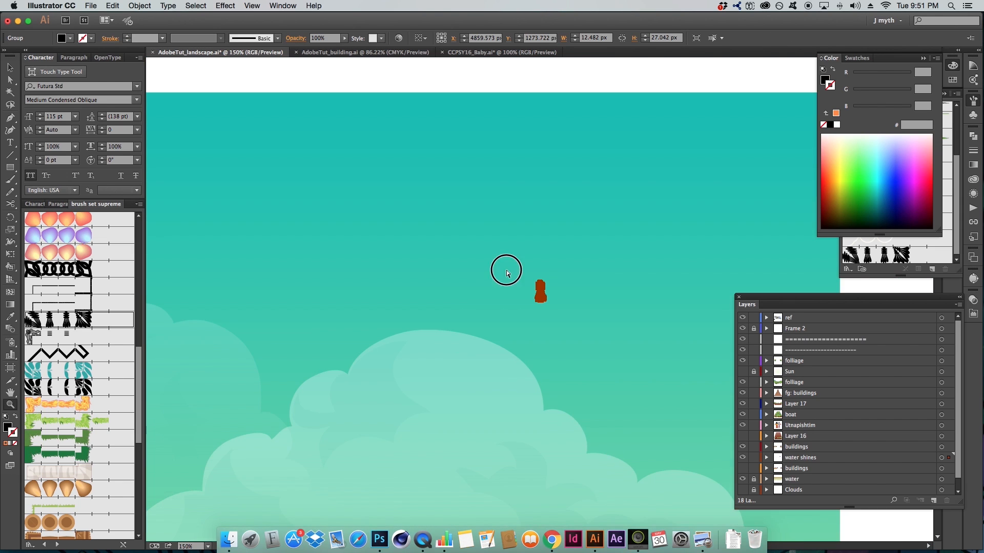
pyautogui.press('a')
pyautogui.moveTo(558, 293)
pyautogui.mouseDown()
pyautogui.moveTo(391, 285)
pyautogui.moveTo(943, 252)
pyautogui.moveTo(488, 245)
pyautogui.moveTo(358, 270)
pyautogui.moveTo(894, 251)
pyautogui.mouseUp()
pyautogui.press('v')
pyautogui.click(951, 270)
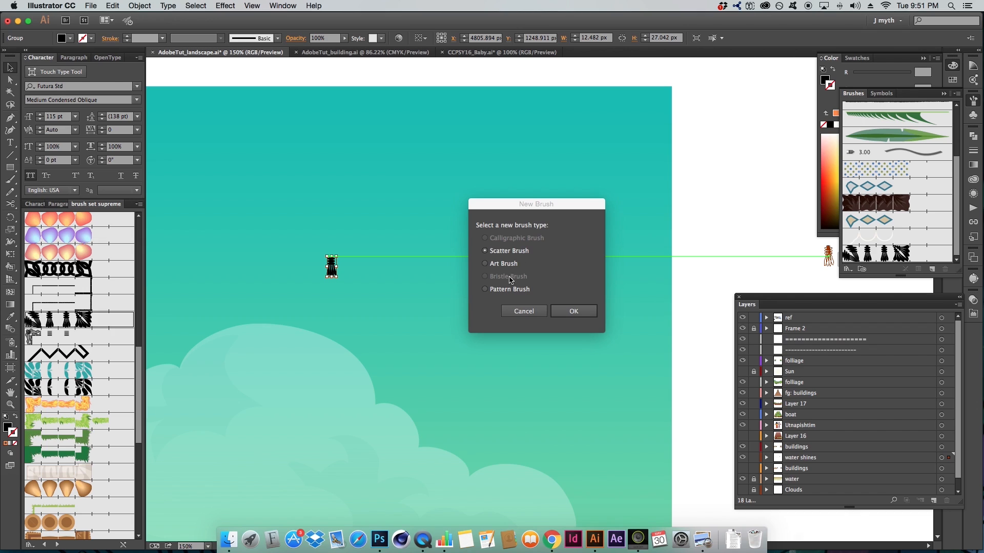
# - Choose Scatter Brush as the new brush type and open its options
pyautogui.moveTo(523, 204); pyautogui.dragTo(526, 184)
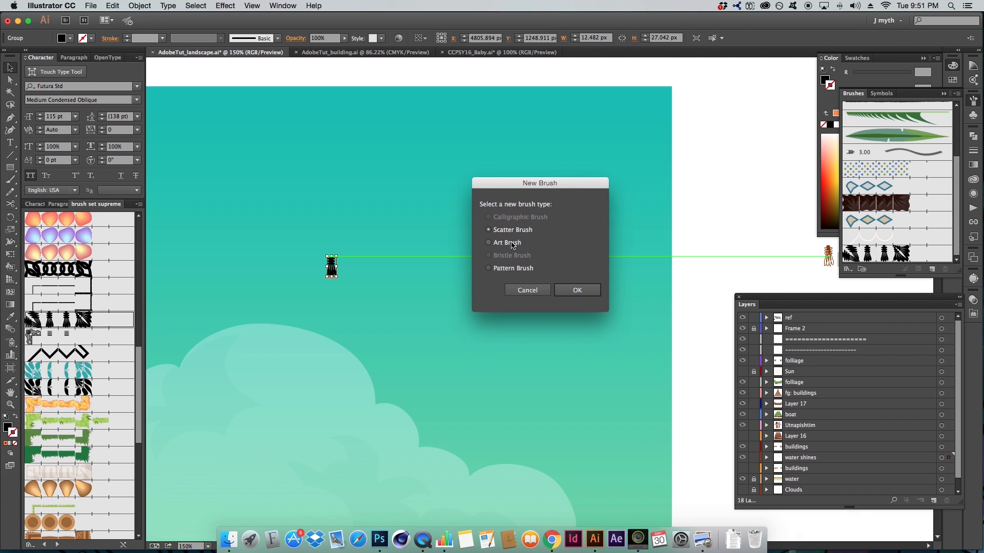
pyautogui.click(514, 234)
pyautogui.click(578, 290)
pyautogui.moveTo(810, 269)
pyautogui.mouseDown()
pyautogui.moveTo(532, 161)
pyautogui.moveTo(541, 123)
pyautogui.mouseUp()
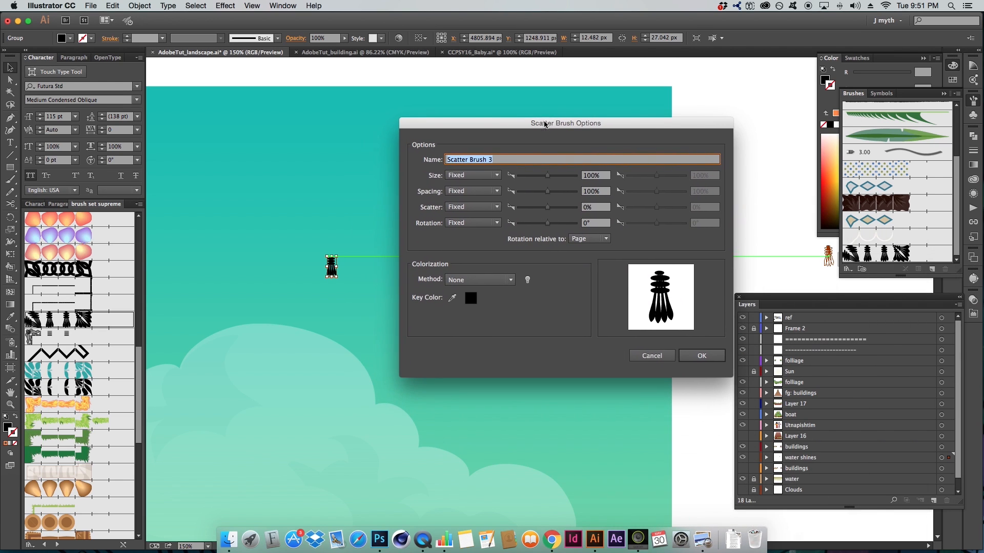
# - Set the scatter brush's Size to Random, ranging from 25% to 100%
pyautogui.click(480, 180)
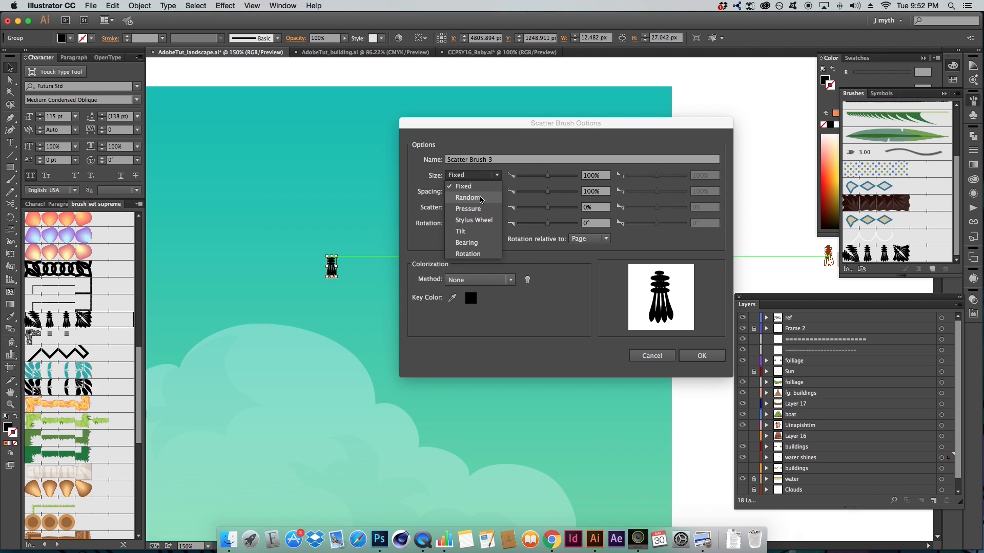
pyautogui.click(482, 199)
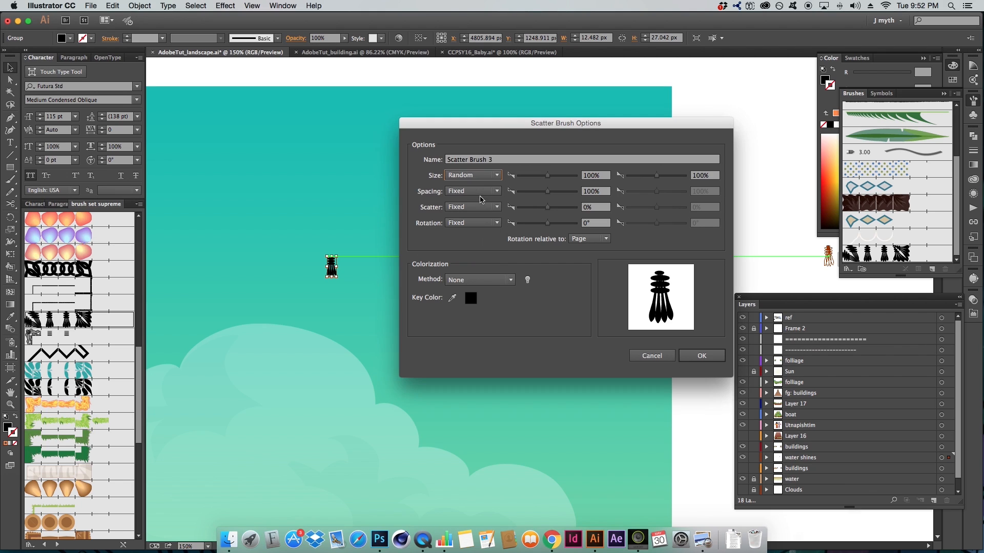
pyautogui.click(545, 175)
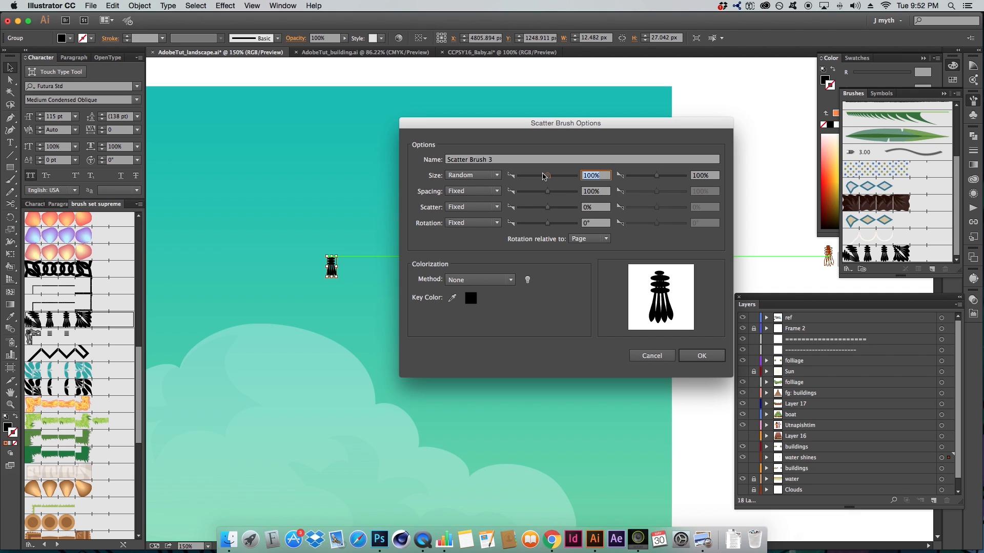
pyautogui.moveTo(545, 176); pyautogui.dragTo(523, 176)
pyautogui.click(656, 176)
pyautogui.click(484, 176)
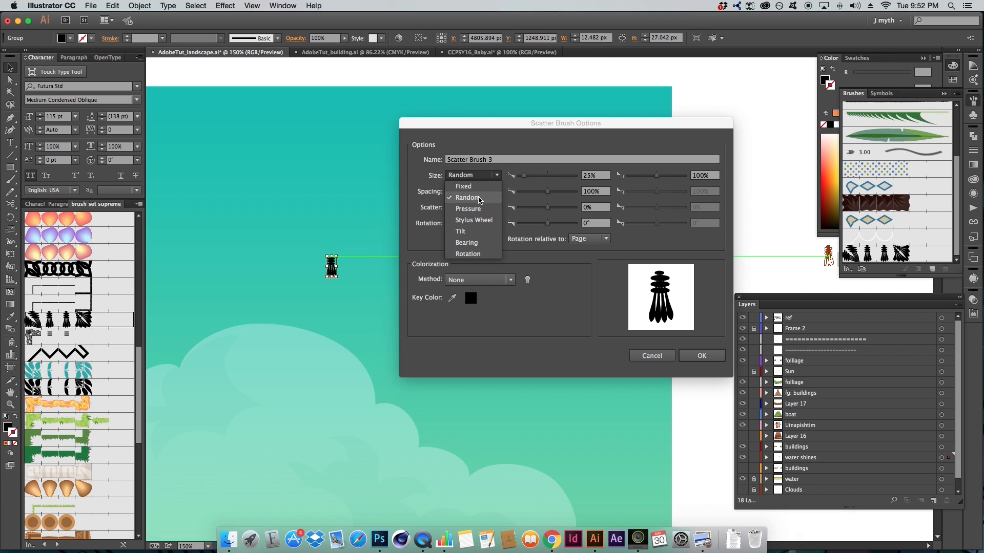
pyautogui.click(480, 202)
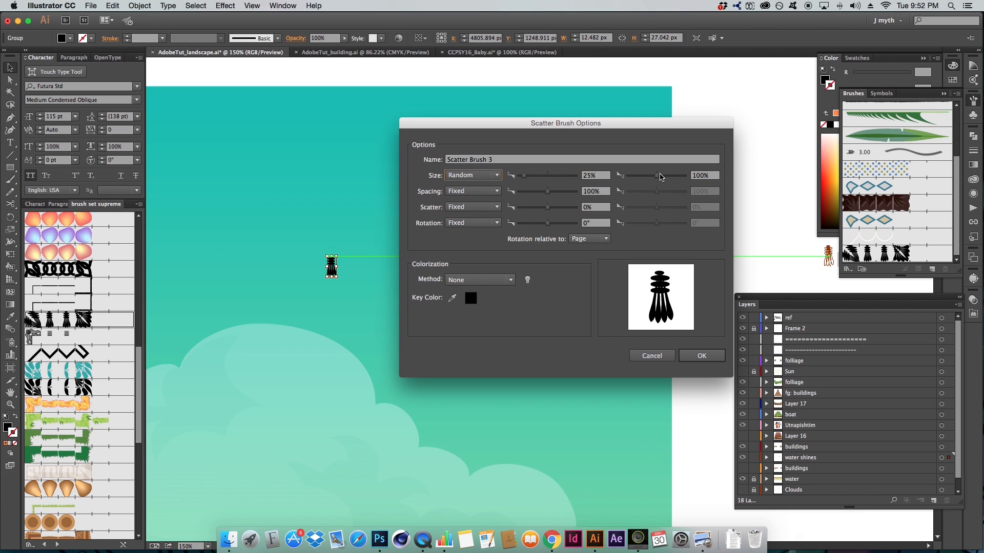
pyautogui.click(599, 176)
pyautogui.press('Tab')
pyautogui.click(601, 177)
pyautogui.press('Tab')
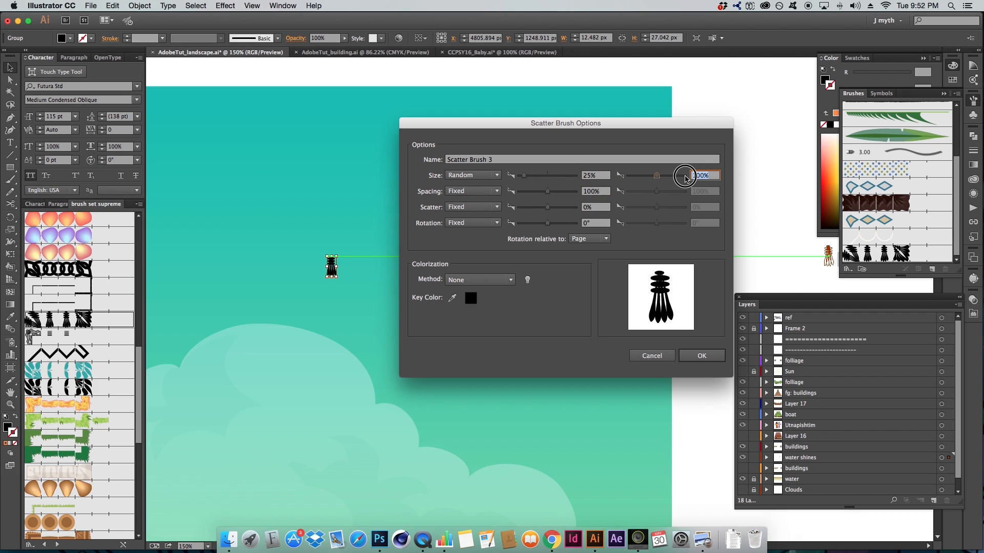
# - Set the brush's Spacing to Random, ranging from 38% to 509%
pyautogui.click(454, 191)
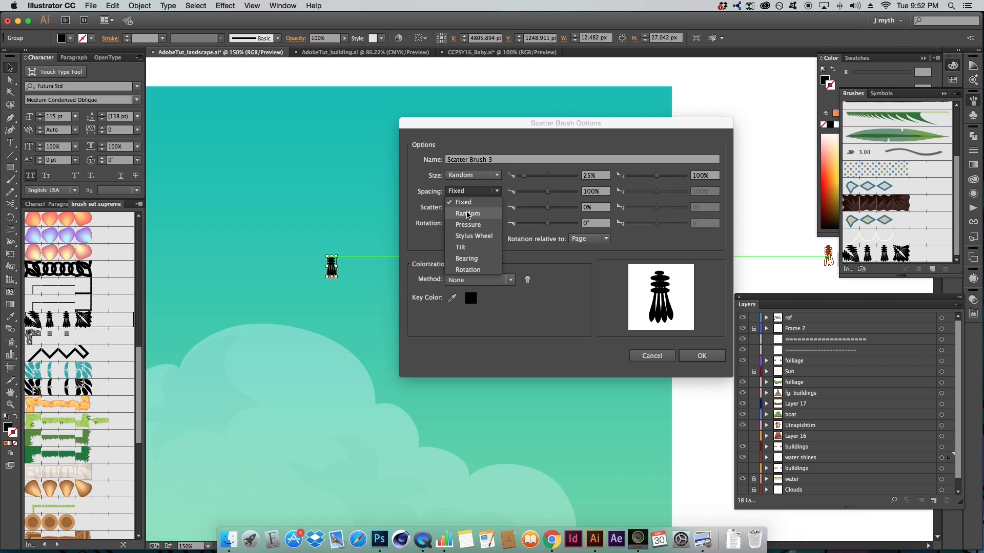
pyautogui.click(468, 214)
pyautogui.moveTo(547, 192); pyautogui.dragTo(531, 192)
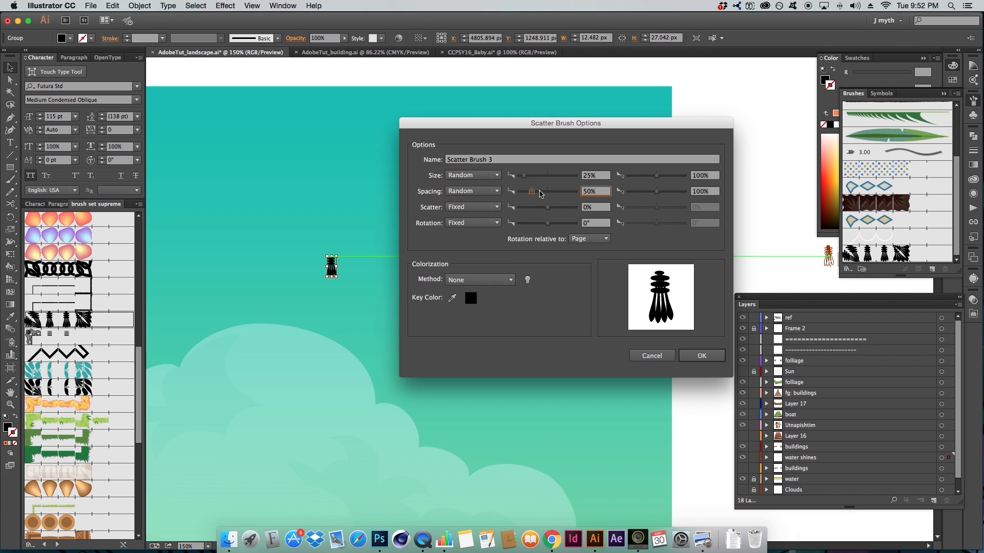
pyautogui.moveTo(531, 191)
pyautogui.mouseDown()
pyautogui.moveTo(543, 192)
pyautogui.moveTo(520, 192)
pyautogui.moveTo(528, 192)
pyautogui.mouseUp()
pyautogui.moveTo(658, 193); pyautogui.dragTo(669, 192)
# - Set the brush's Scatter to Random, ranging from -50% to 50%
pyautogui.click(488, 208)
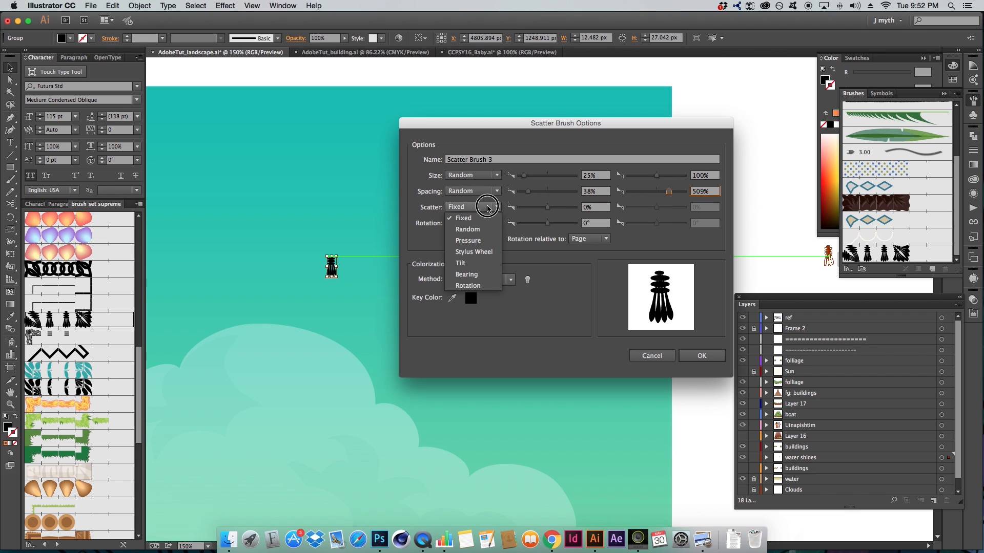
pyautogui.click(468, 229)
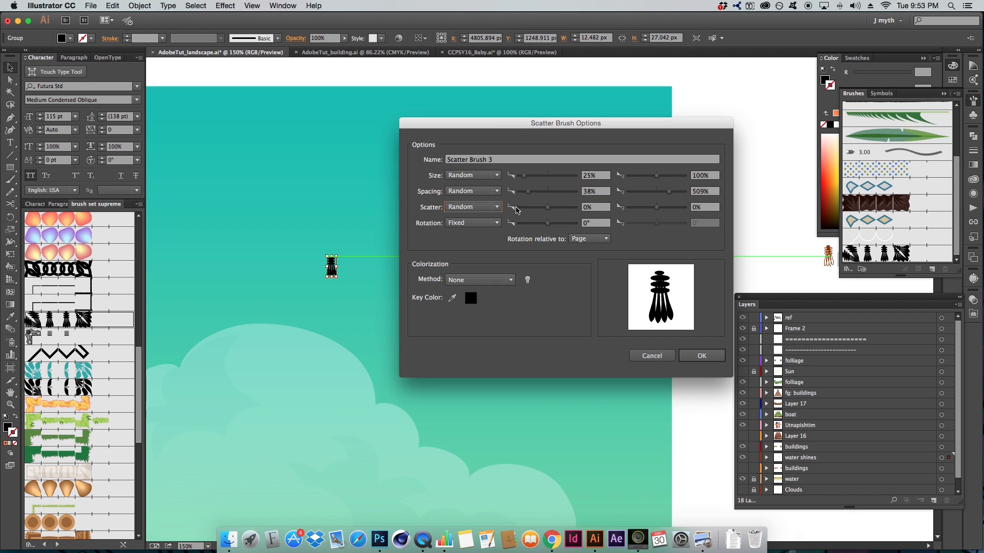
pyautogui.click(578, 207)
pyautogui.moveTo(548, 212); pyautogui.dragTo(535, 211)
pyautogui.moveTo(657, 208); pyautogui.dragTo(676, 207)
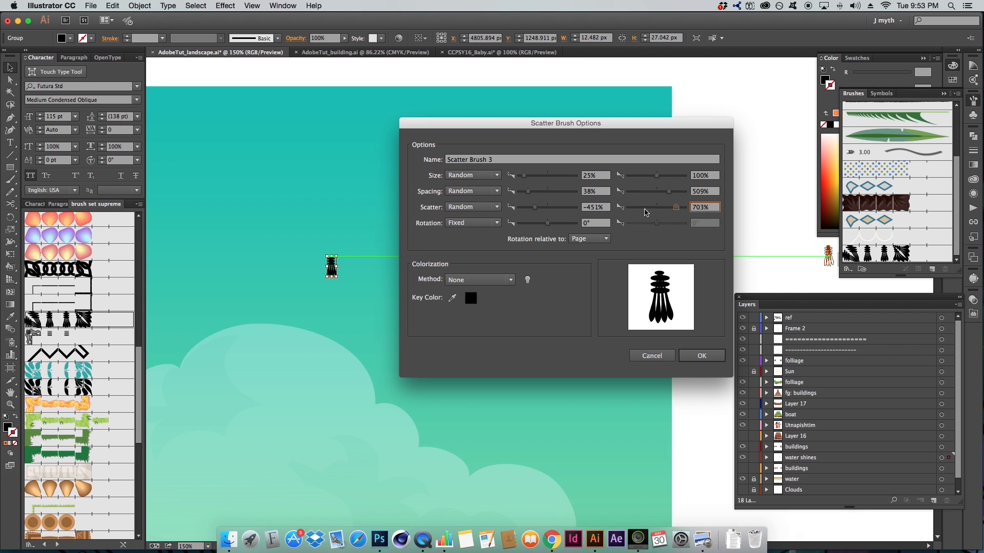
pyautogui.click(606, 207)
pyautogui.moveTo(607, 207); pyautogui.dragTo(588, 206)
pyautogui.write('50')
pyautogui.press('Tab')
pyautogui.write('50')
pyautogui.press('Tab')
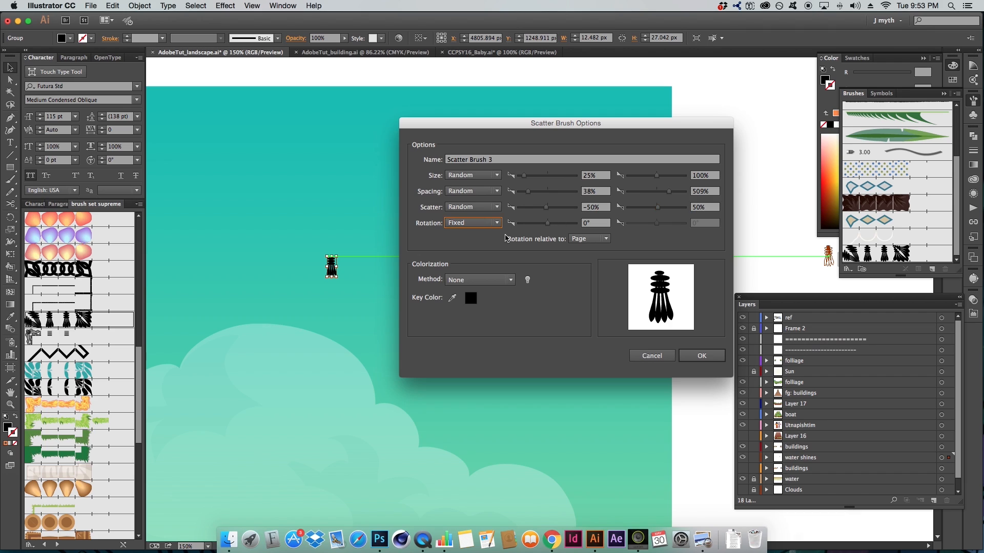
pyautogui.click(463, 224)
pyautogui.click(465, 244)
pyautogui.click(471, 223)
pyautogui.click(471, 213)
# - Make the brush's rotation relative to Path instead of Page
pyautogui.click(601, 239)
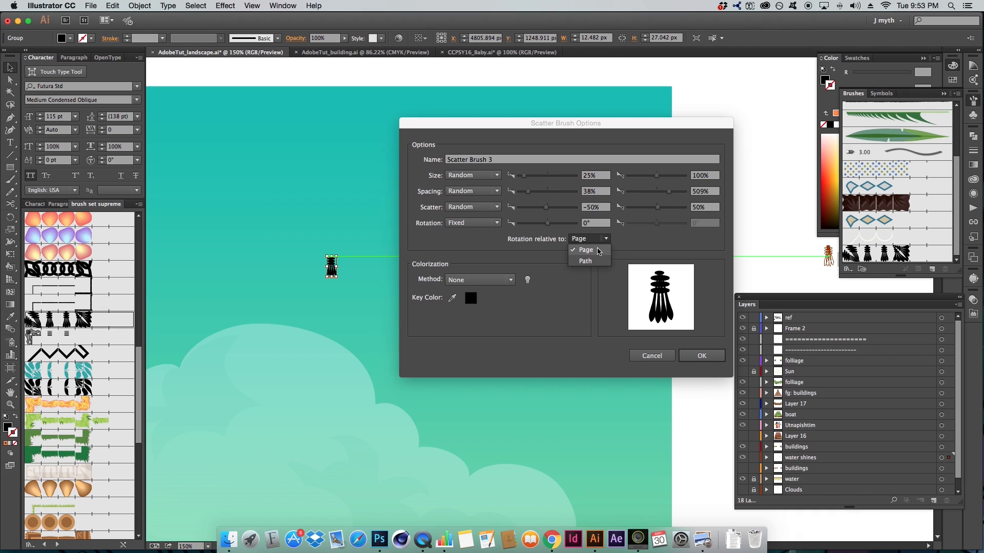
pyautogui.click(589, 262)
pyautogui.click(598, 239)
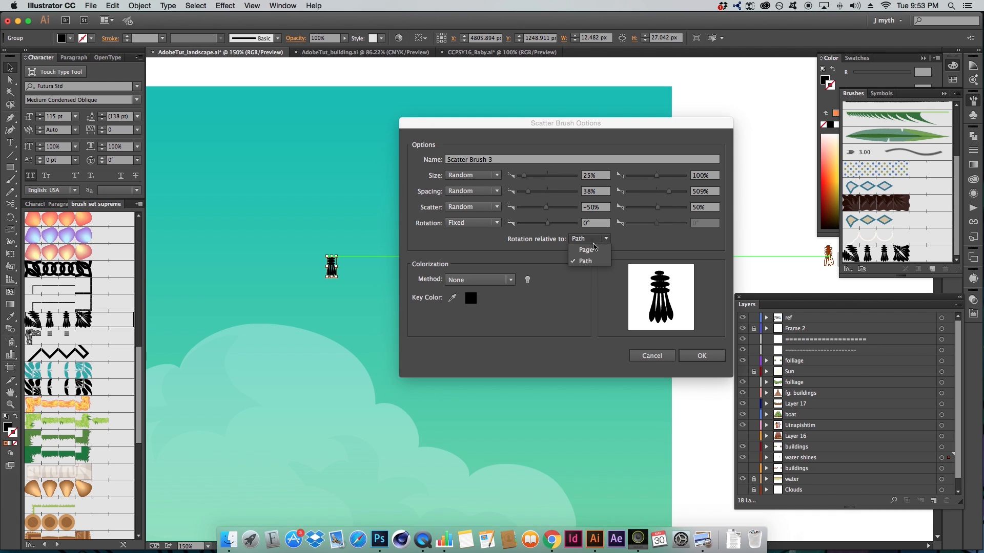
pyautogui.click(597, 253)
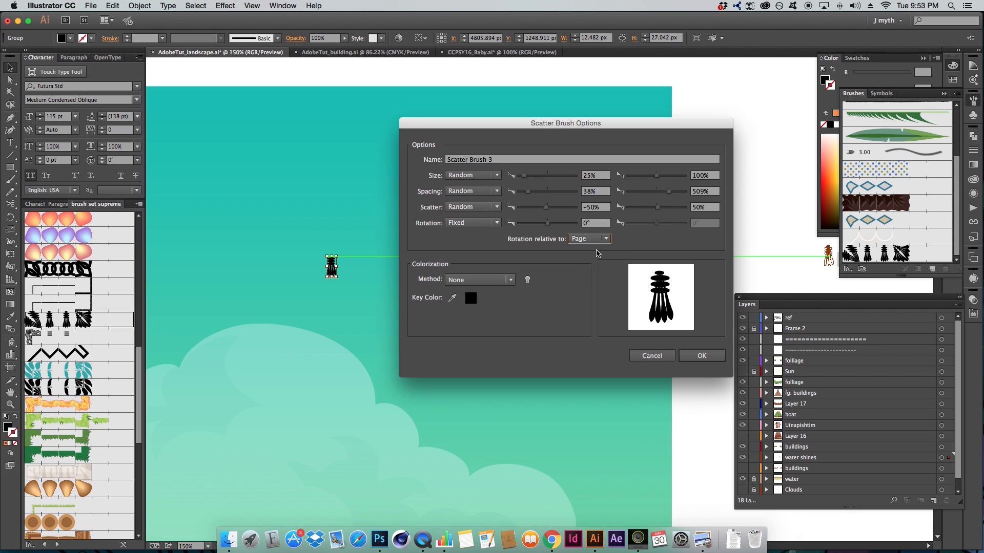
pyautogui.click(578, 240)
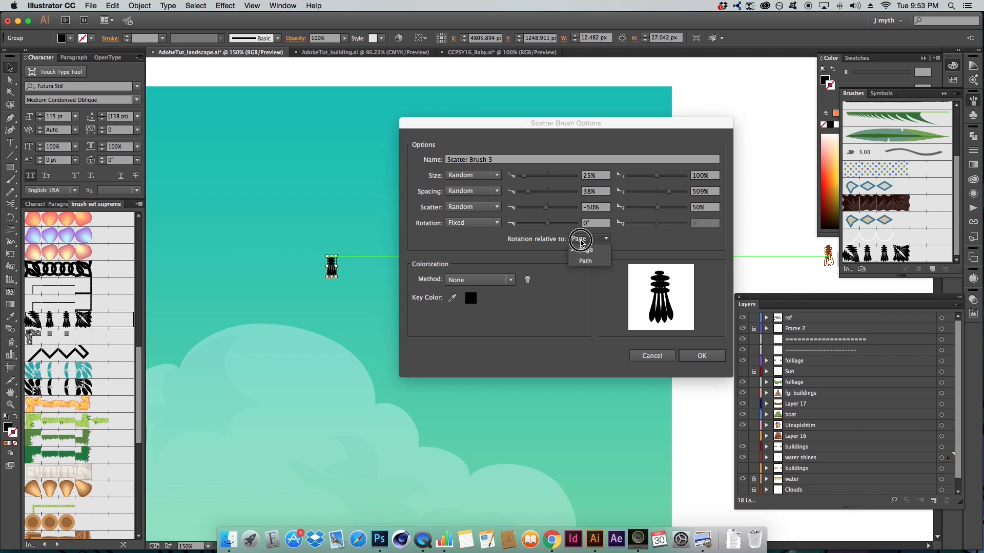
pyautogui.click(581, 241)
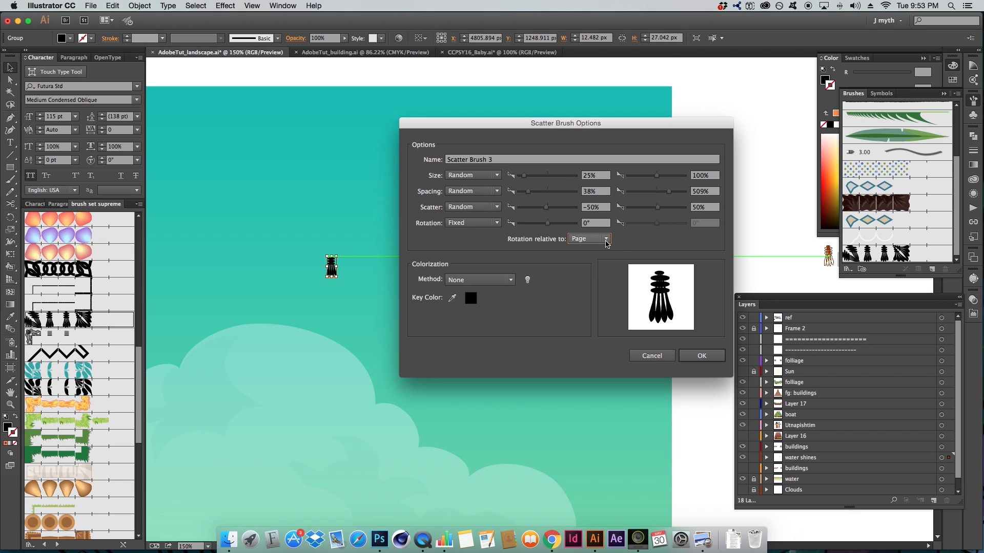
pyautogui.click(603, 243)
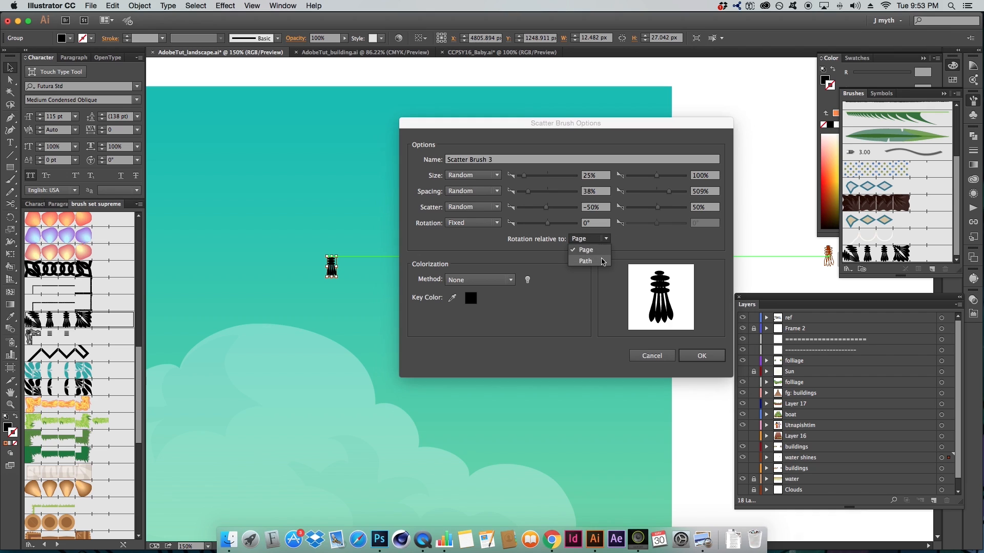
pyautogui.click(597, 262)
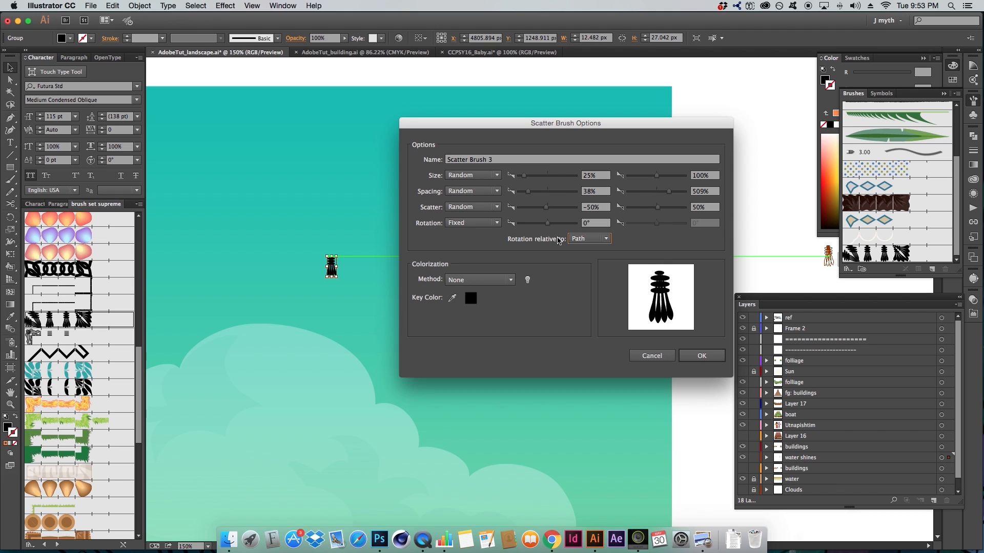
# - Set the brush's Rotation to Random, ranging from -180° to 180°
pyautogui.click(495, 224)
pyautogui.click(476, 250)
pyautogui.moveTo(547, 224); pyautogui.dragTo(523, 224)
pyautogui.moveTo(661, 227); pyautogui.dragTo(684, 224)
pyautogui.moveTo(523, 226); pyautogui.dragTo(470, 224)
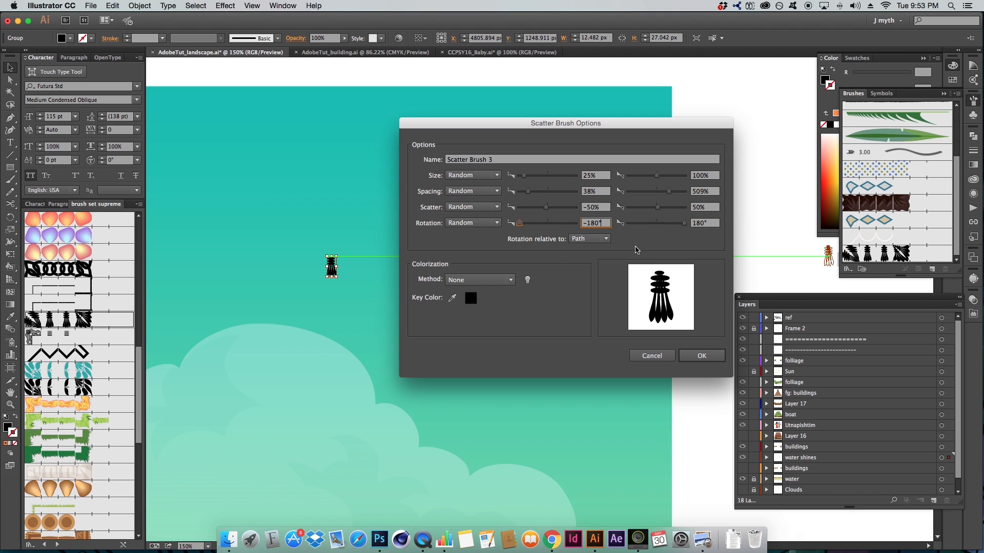
pyautogui.moveTo(519, 224); pyautogui.dragTo(492, 225)
# - Set the brush's colorization method to Tints and create the scatter brush
pyautogui.click(481, 303)
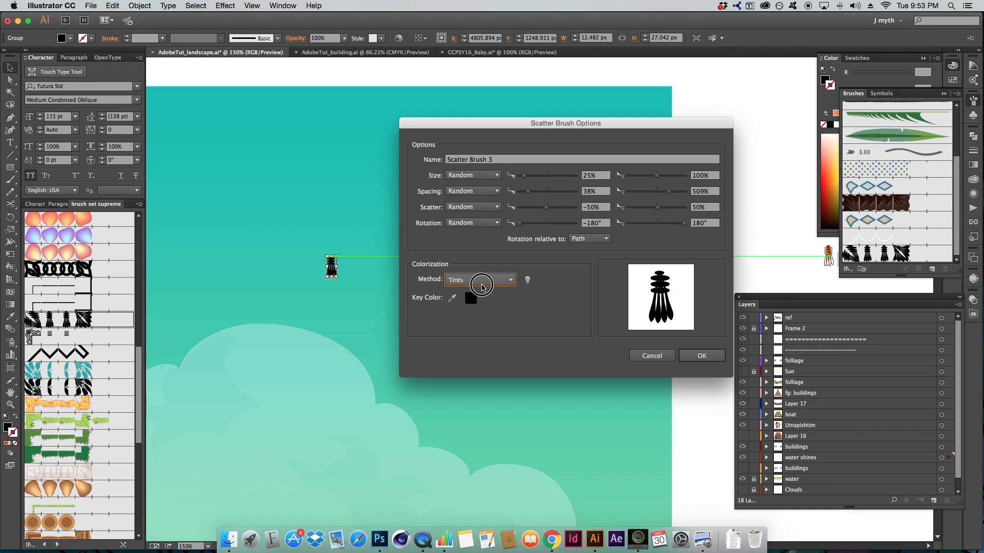
pyautogui.click(482, 280)
pyautogui.click(472, 303)
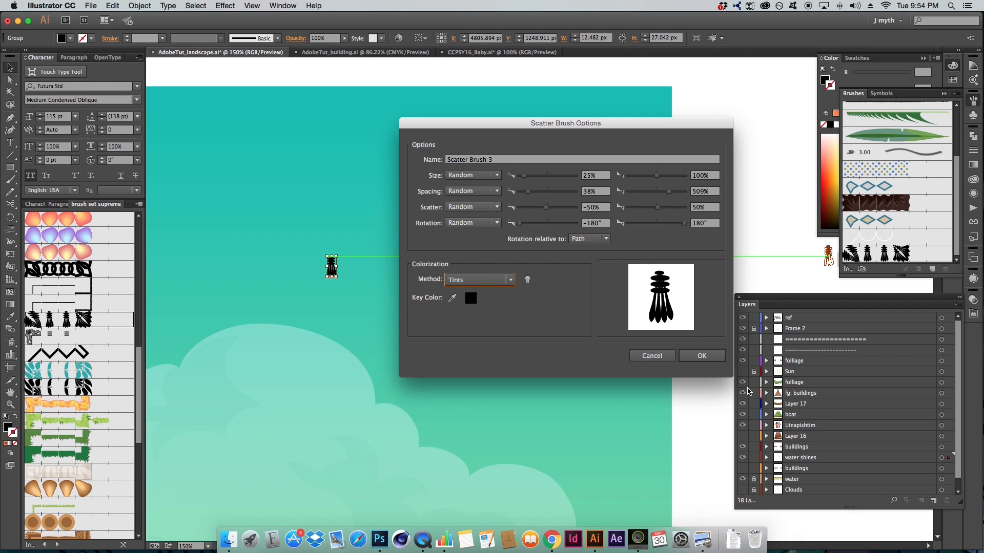
pyautogui.click(698, 356)
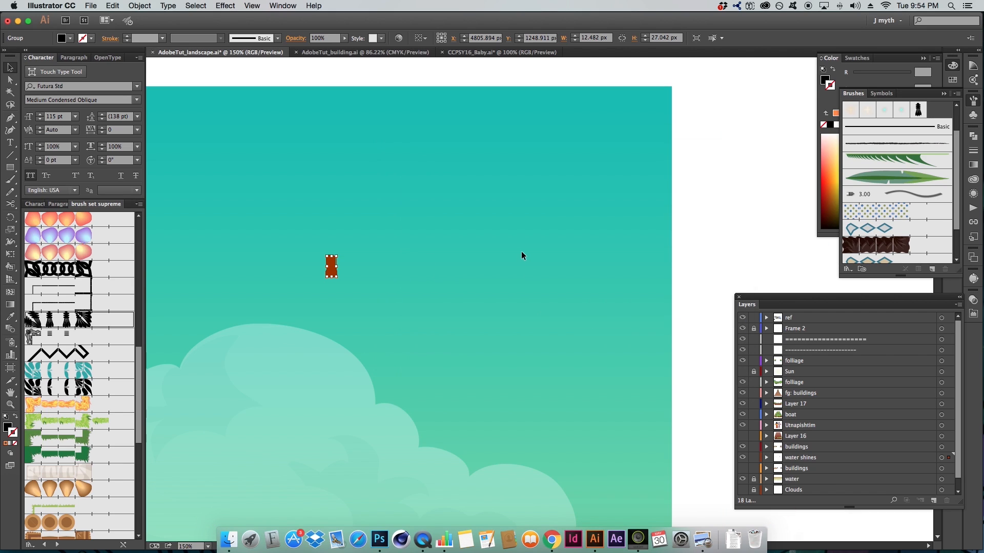
# - Draw an open S-shaped curve with two smooth anchor points in the sky beside the ornament using the Pen tool
pyautogui.press('p')
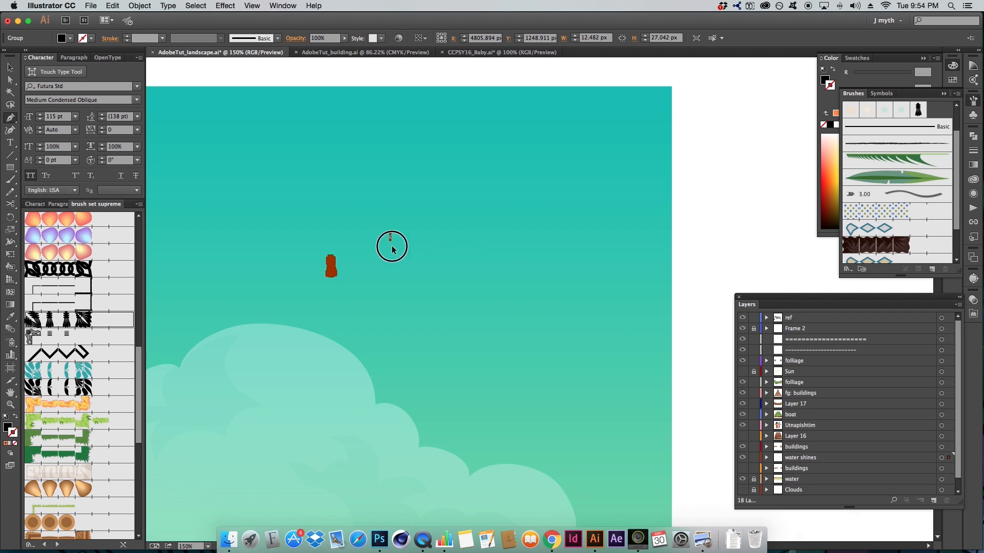
pyautogui.moveTo(390, 237); pyautogui.dragTo(414, 288)
pyautogui.moveTo(590, 207); pyautogui.dragTo(621, 272)
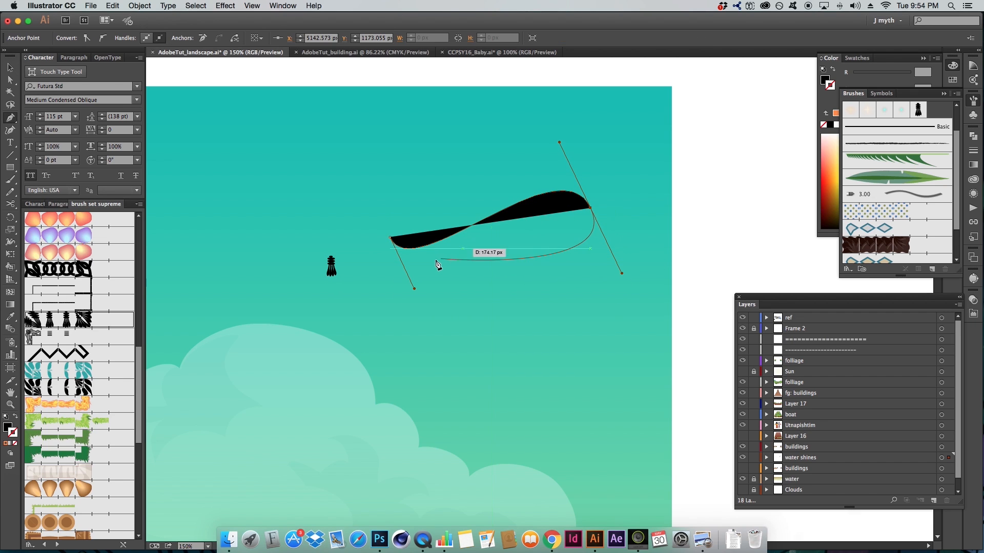
# - Give the S-shaped curve an orange stroke and remove its fill
pyautogui.click(825, 99)
pyautogui.click(835, 112)
pyautogui.press('x')
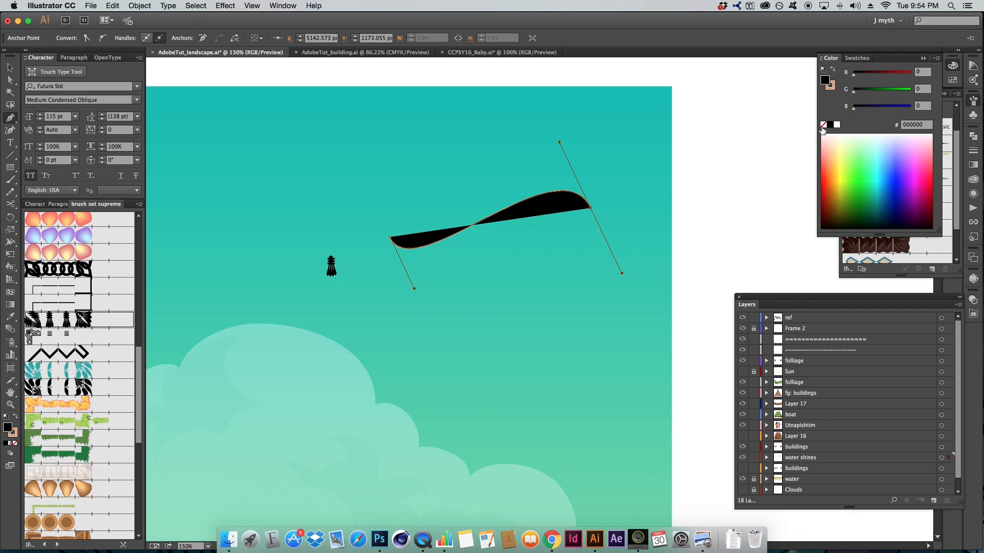
pyautogui.click(823, 124)
pyautogui.press('x')
# - Apply Scatter Brush 3 to the curve and inspect the scattered ornaments up close
pyautogui.click(958, 145)
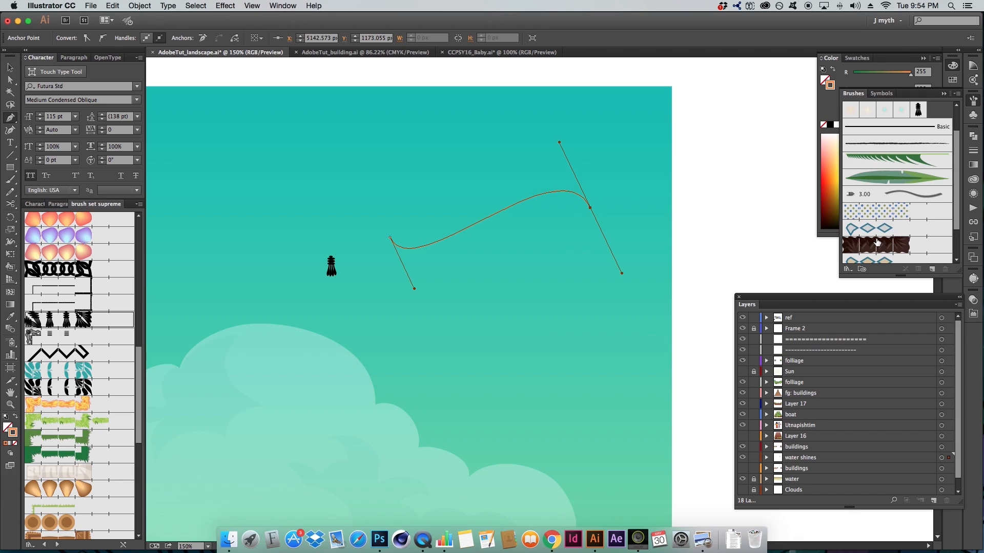
pyautogui.scroll(2, 877, 242)
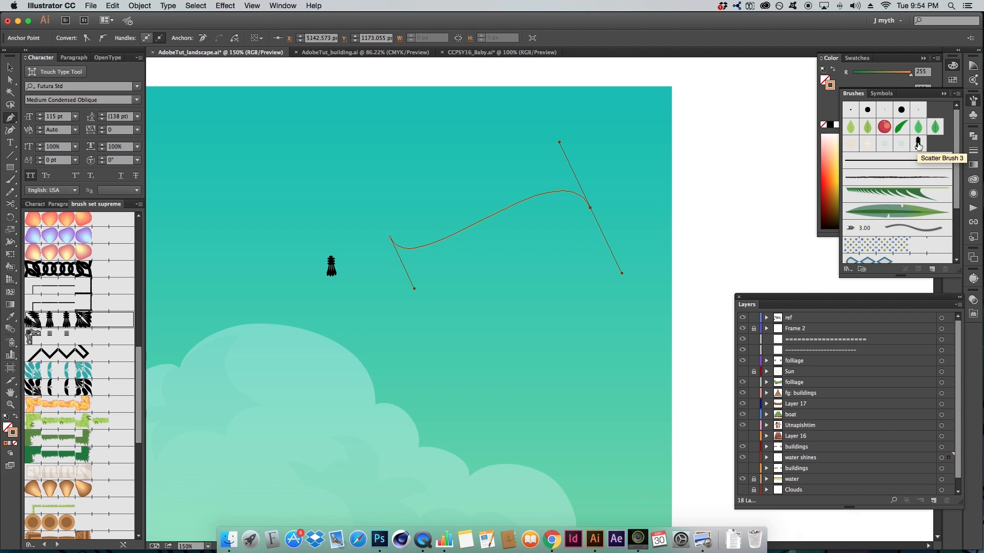
pyautogui.click(918, 145)
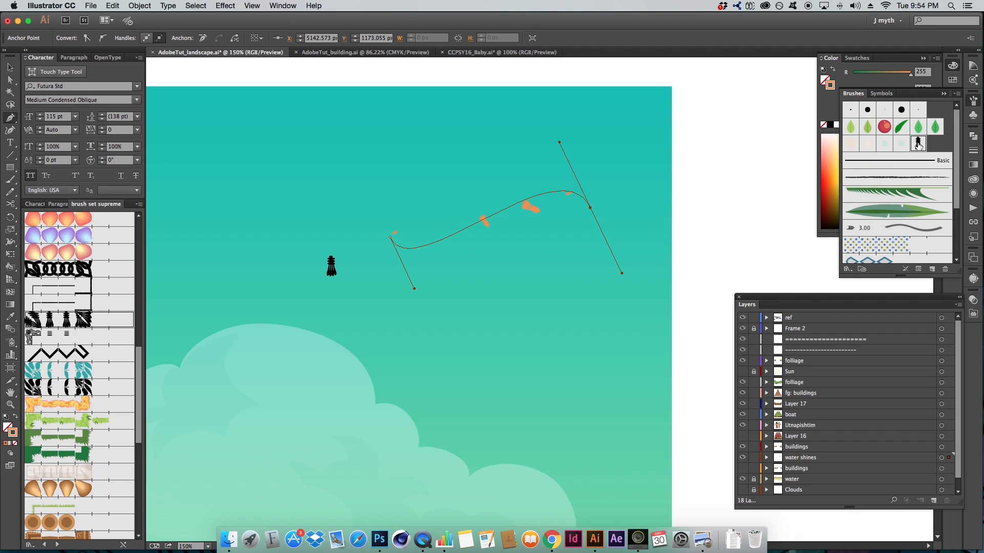
pyautogui.scroll(3, 490, 209)
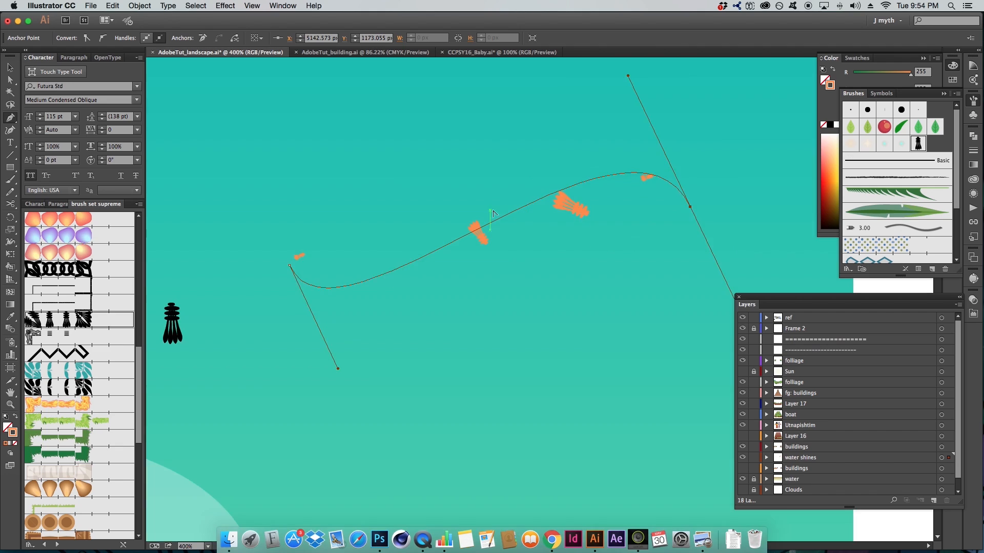
# - Open Scatter Brush 3's options with the S-shaped curve selected and set the minimum random size to 40%
pyautogui.press('a')
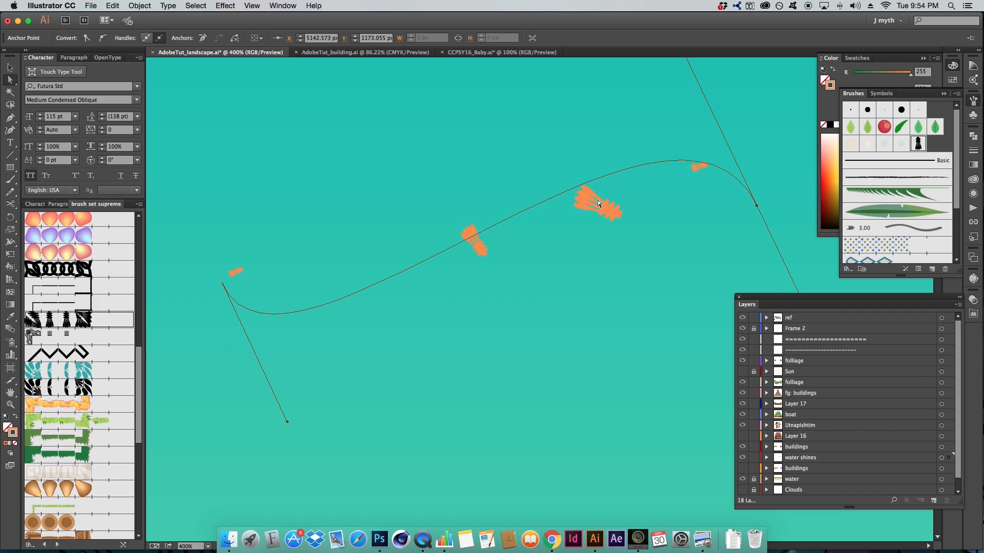
pyautogui.moveTo(598, 203)
pyautogui.mouseDown()
pyautogui.moveTo(533, 215)
pyautogui.moveTo(559, 203)
pyautogui.mouseUp()
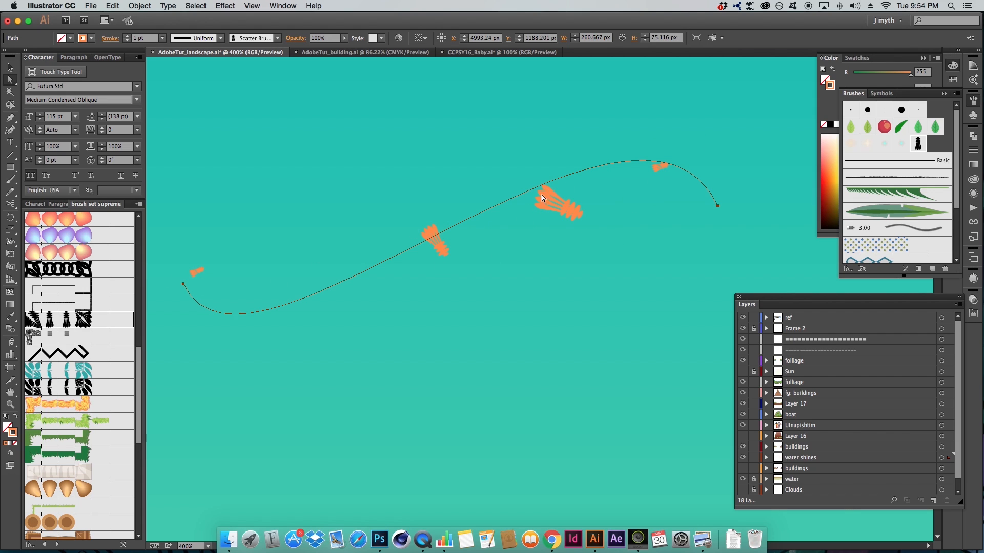
pyautogui.doubleClick(918, 144)
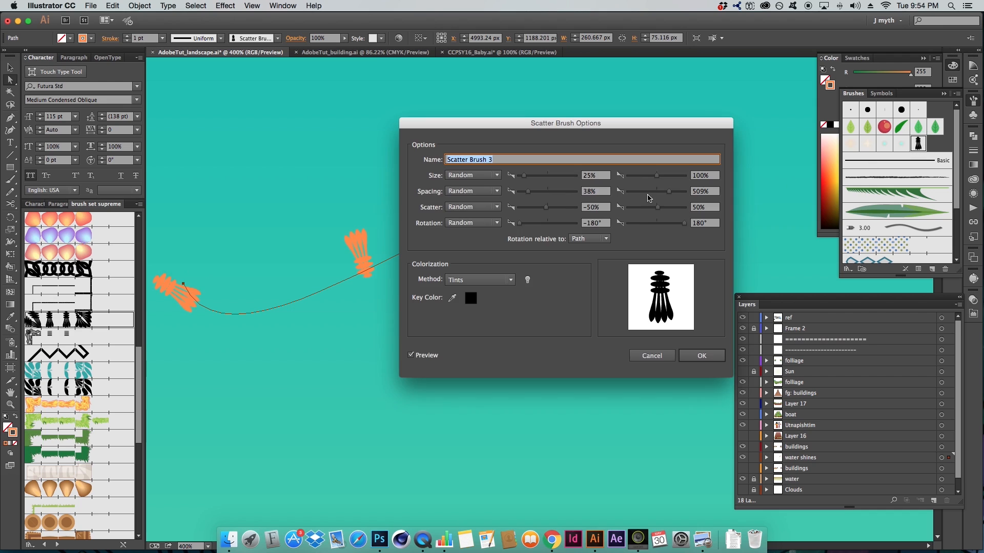
pyautogui.moveTo(578, 132); pyautogui.dragTo(698, 105)
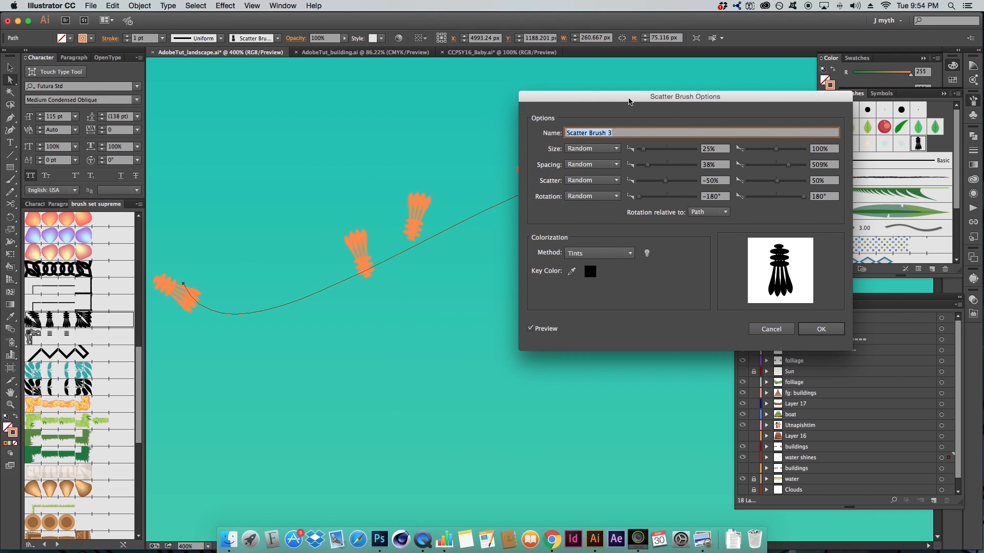
pyautogui.moveTo(629, 101)
pyautogui.mouseDown()
pyautogui.moveTo(743, 107)
pyautogui.moveTo(705, 104)
pyautogui.mouseUp()
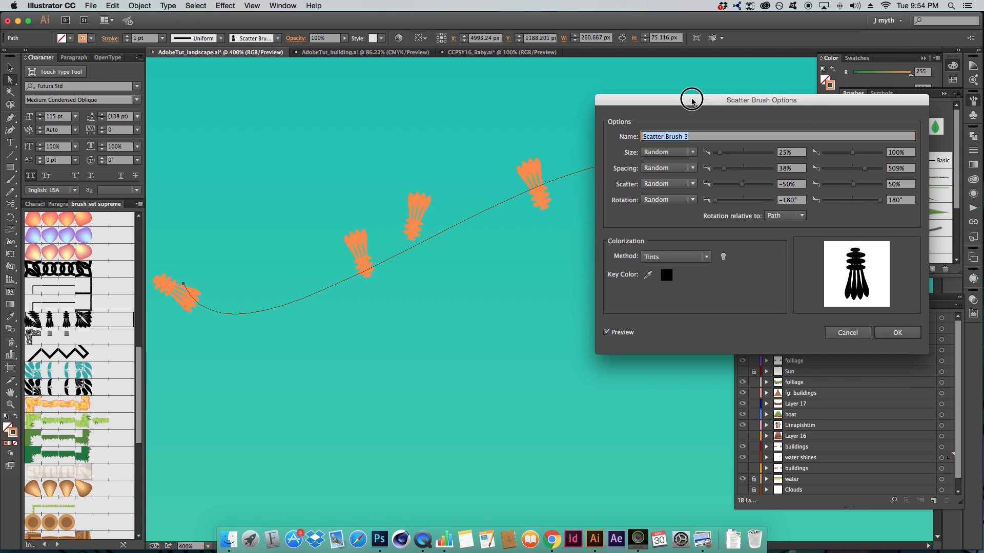
pyautogui.moveTo(692, 98)
pyautogui.mouseDown()
pyautogui.moveTo(555, 98)
pyautogui.moveTo(697, 89)
pyautogui.mouseUp()
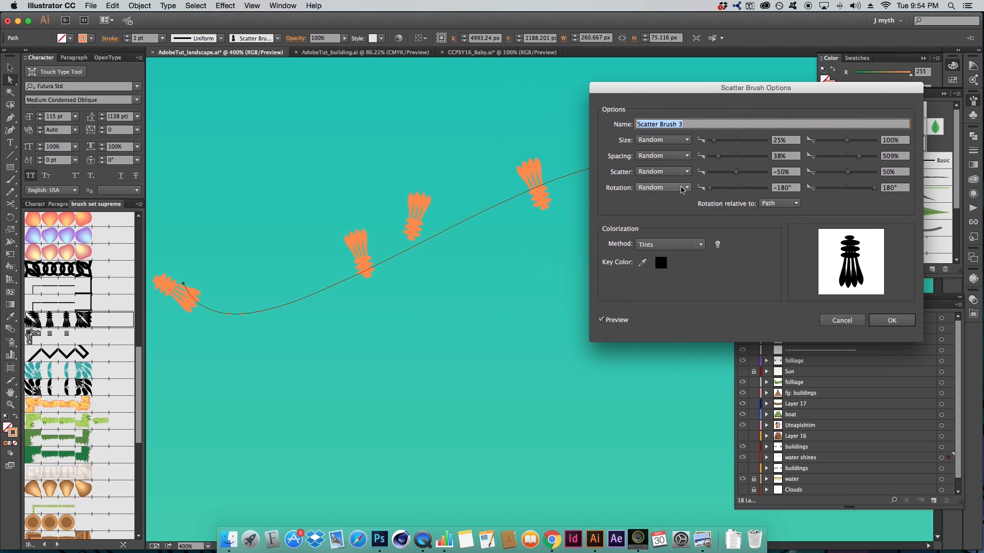
pyautogui.moveTo(717, 141); pyautogui.dragTo(718, 141)
# - Set the brush's random scatter range to -100% and 100%
pyautogui.click(772, 172)
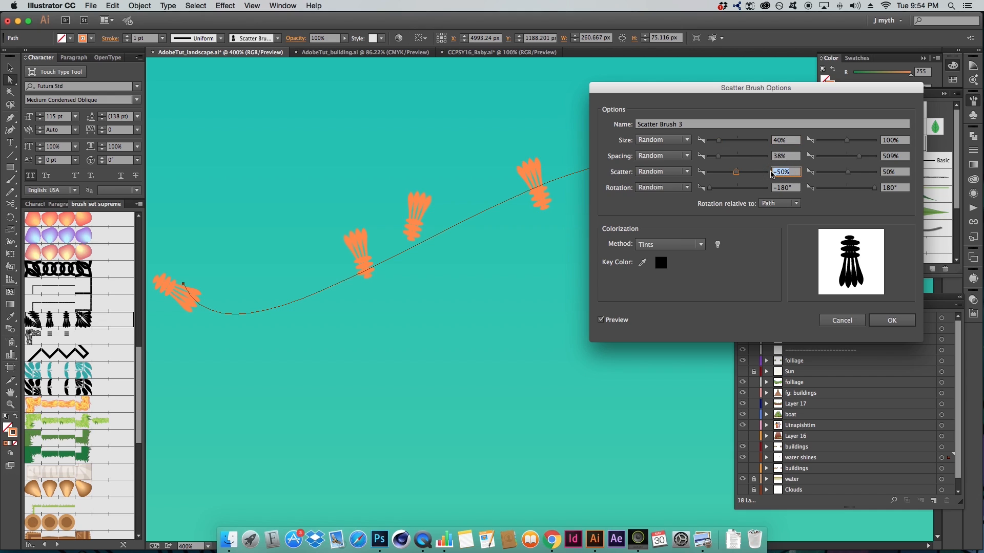
pyautogui.write('-100')
pyautogui.press('Tab')
pyautogui.write('1')
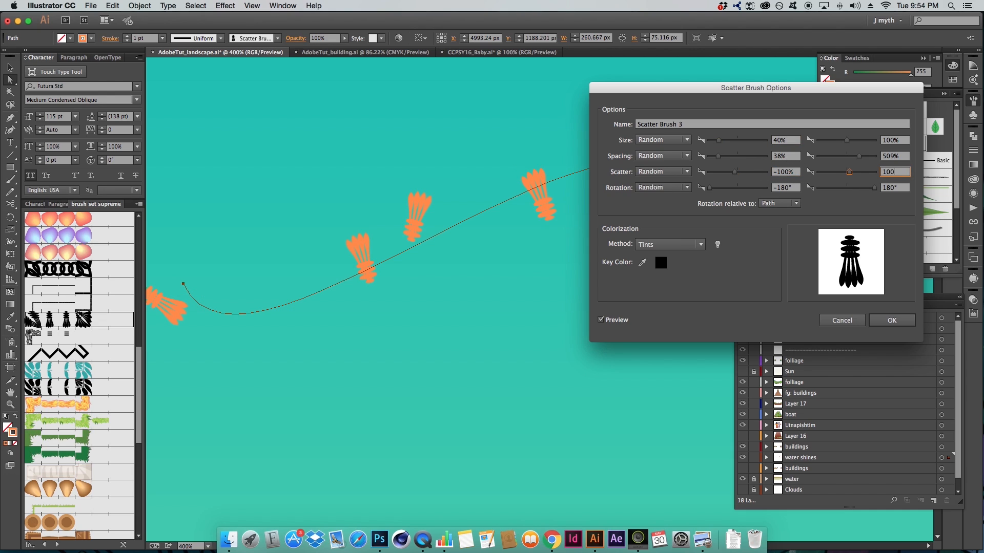
pyautogui.write('00')
pyautogui.press('Tab')
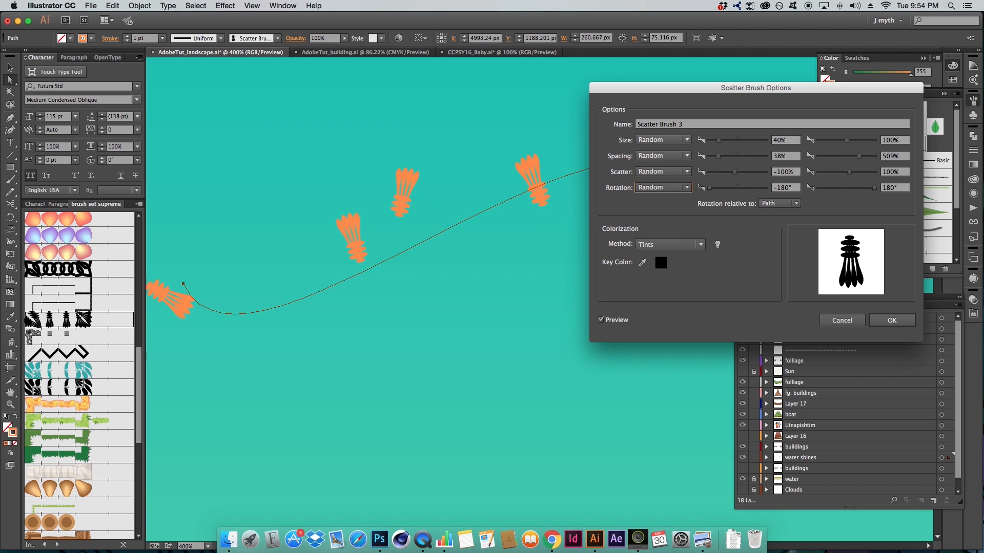
# - Widen the brush's random scatter range to -500% and 500%
pyautogui.click(783, 176)
pyautogui.press('BackSpace')
pyautogui.write('5')
pyautogui.click(888, 174)
pyautogui.press('BackSpace')
pyautogui.write('5')
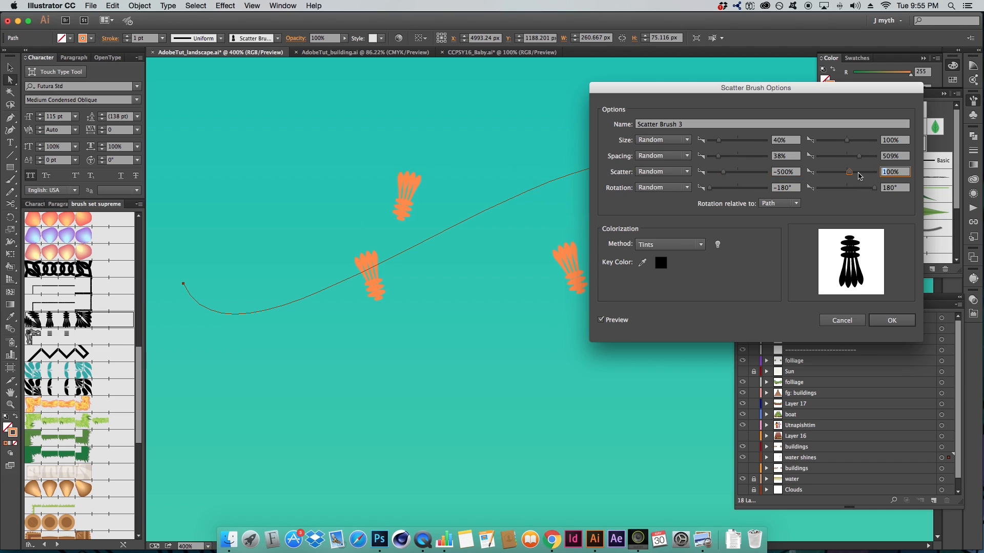
pyautogui.press('Tab')
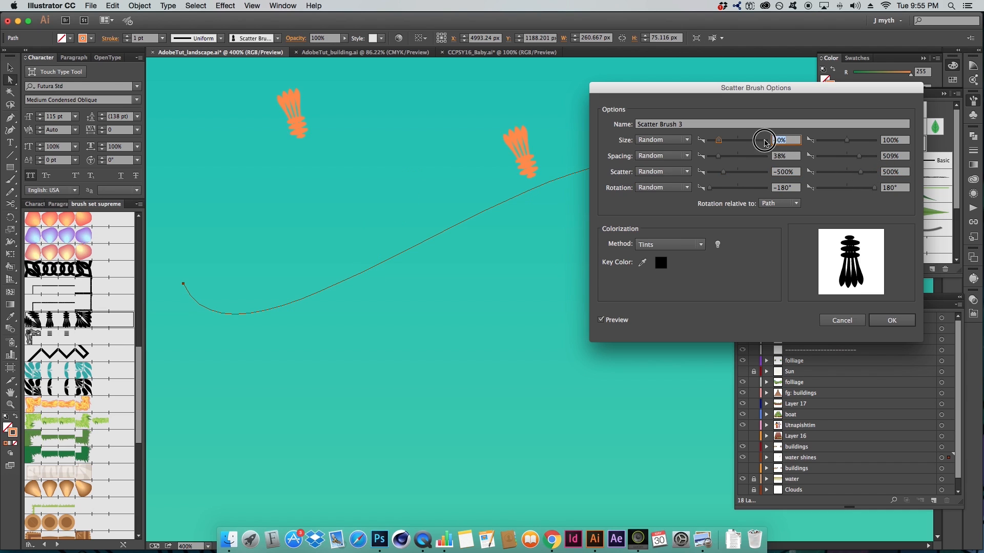
# - Set the brush's random spacing values to 25% and 15% and accept the scatter brush options
pyautogui.click(784, 158)
pyautogui.write('25')
pyautogui.press('Tab')
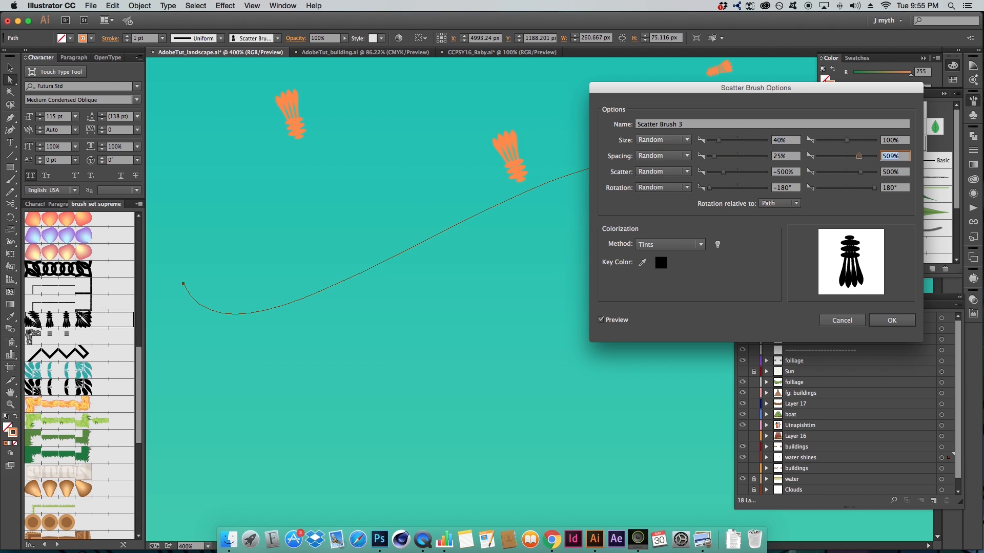
pyautogui.write('15')
pyautogui.press('Tab')
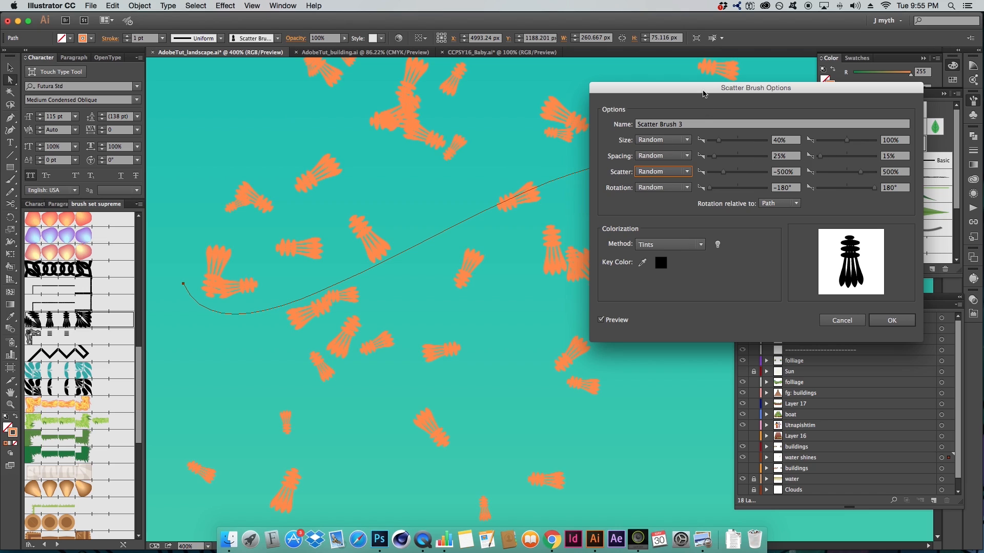
pyautogui.moveTo(704, 94); pyautogui.dragTo(722, 112)
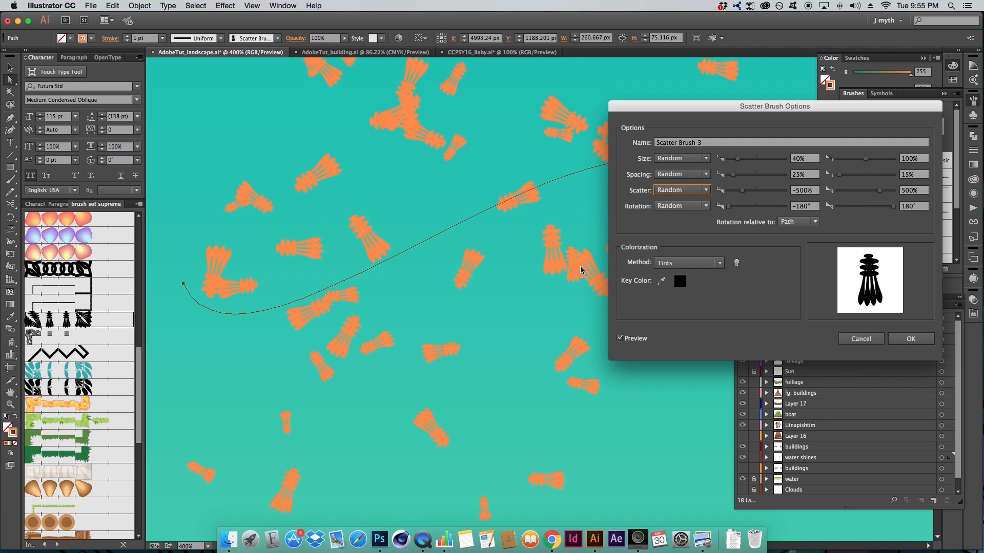
pyautogui.moveTo(695, 105); pyautogui.dragTo(653, 92)
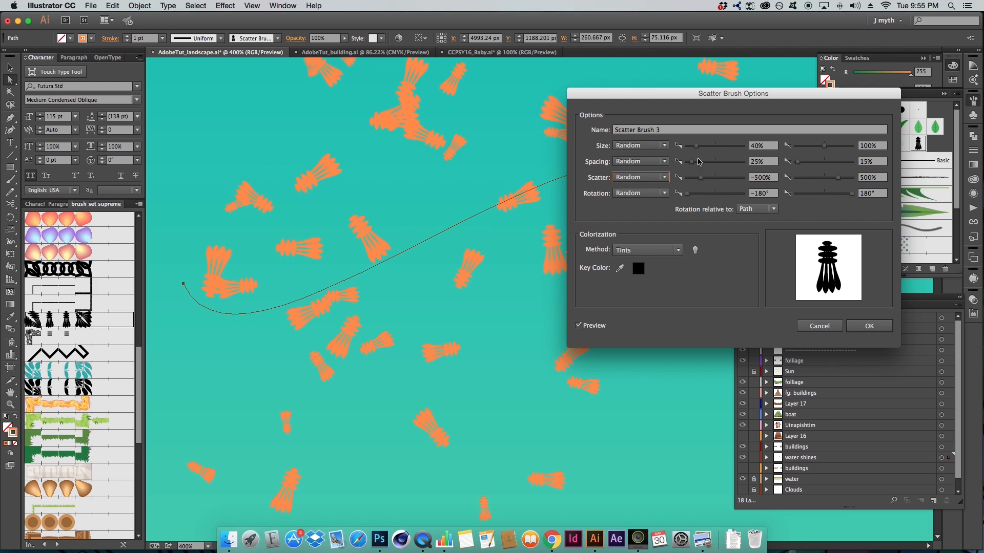
pyautogui.click(870, 328)
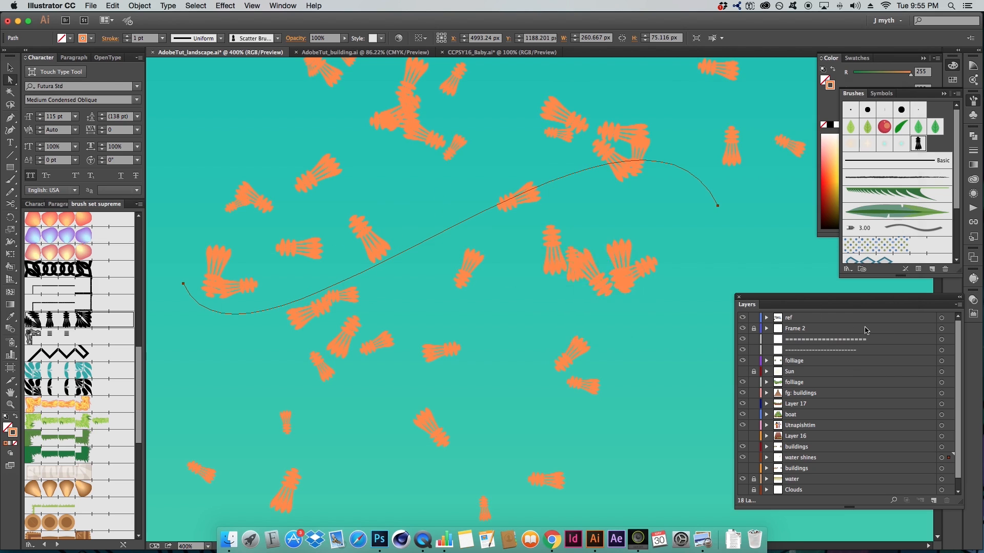
# - Delete the black ornament and the S-shaped curve with its scattered ornaments from the sky
pyautogui.click(486, 303)
pyautogui.keyDown('alt'); pyautogui.keyDown('super'); pyautogui.click(588, 270); pyautogui.keyUp('super'); pyautogui.keyUp('alt')
pyautogui.keyDown('alt'); pyautogui.keyDown('super'); pyautogui.click(588, 270); pyautogui.keyUp('super'); pyautogui.keyUp('alt')
pyautogui.keyDown('alt'); pyautogui.keyDown('super'); pyautogui.click(586, 271); pyautogui.keyUp('super'); pyautogui.keyUp('alt')
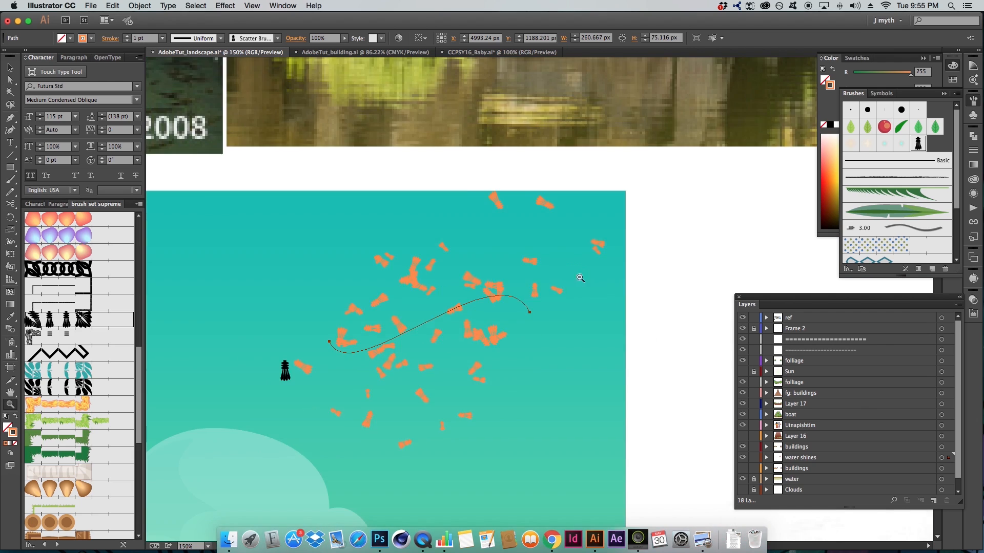
pyautogui.keyDown('alt'); pyautogui.keyDown('super'); pyautogui.click(532, 296); pyautogui.keyUp('super'); pyautogui.keyUp('alt')
pyautogui.moveTo(524, 300)
pyautogui.mouseDown()
pyautogui.moveTo(571, 215)
pyautogui.moveTo(592, 254)
pyautogui.mouseUp()
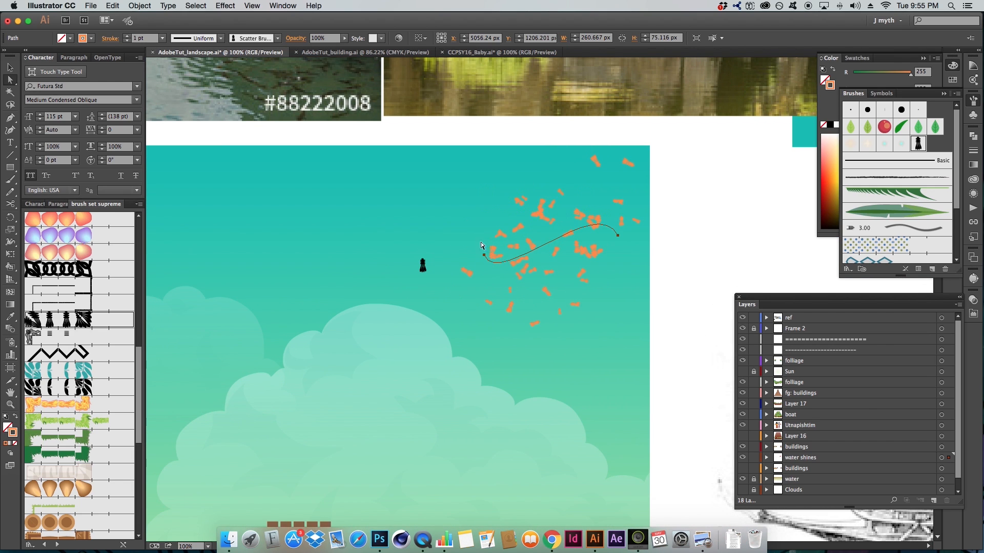
pyautogui.moveTo(416, 255)
pyautogui.mouseDown()
pyautogui.moveTo(439, 279)
pyautogui.moveTo(478, 260)
pyautogui.moveTo(545, 160)
pyautogui.mouseUp()
pyautogui.press('Delete')
# - Create a new layer between the Clouds and BG layers and name it Star
pyautogui.keyDown('alt'); pyautogui.keyDown('super'); pyautogui.click(439, 279); pyautogui.keyUp('super'); pyautogui.keyUp('alt')
pyautogui.keyDown('alt'); pyautogui.keyDown('super'); pyautogui.click(439, 279); pyautogui.keyUp('super'); pyautogui.keyUp('alt')
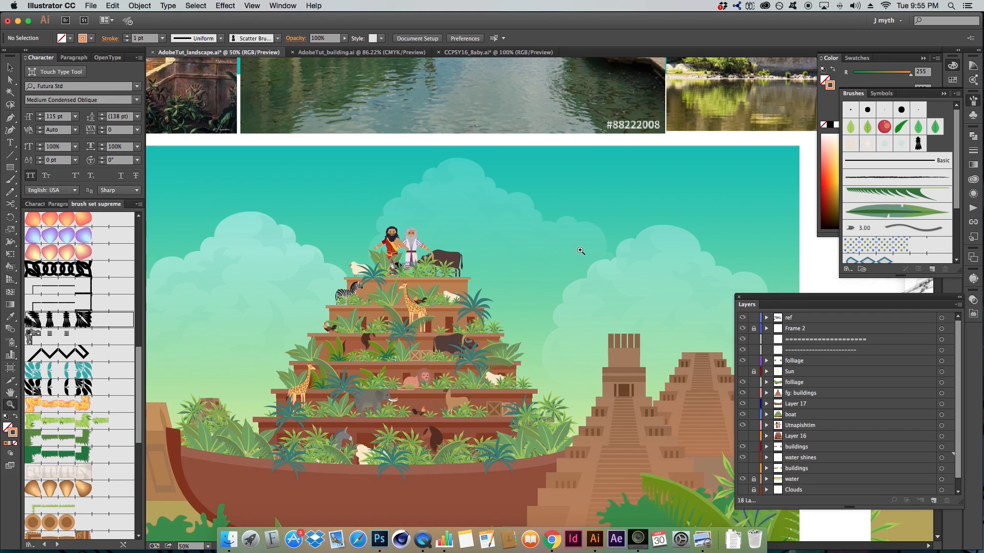
pyautogui.keyDown('alt'); pyautogui.keyDown('super'); pyautogui.click(580, 250); pyautogui.keyUp('super'); pyautogui.keyUp('alt')
pyautogui.moveTo(546, 267); pyautogui.dragTo(544, 215)
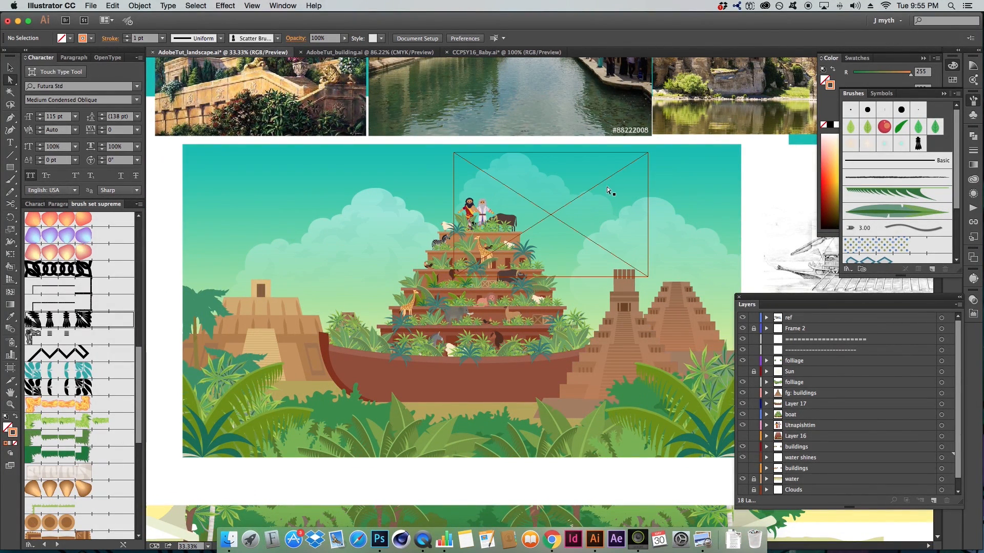
pyautogui.scroll(-1, 828, 431)
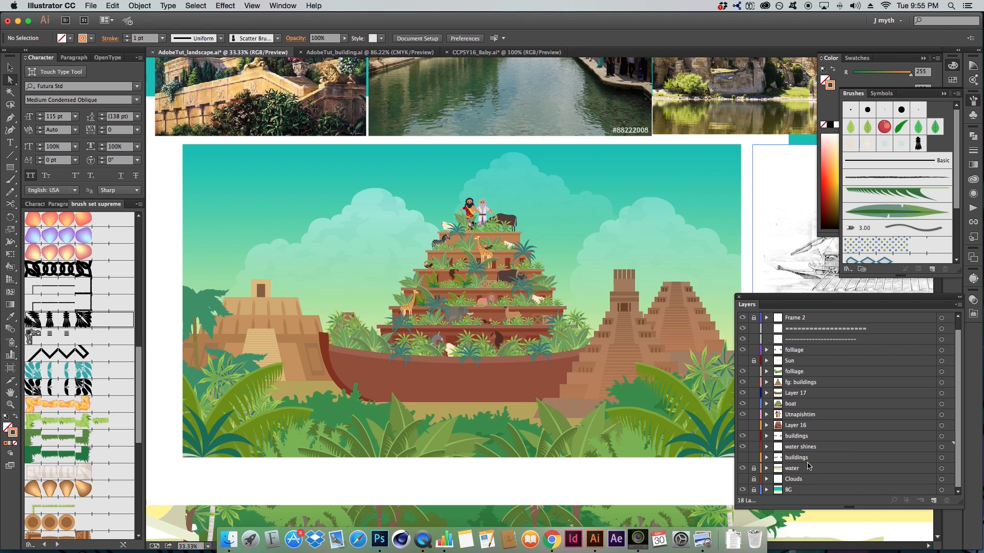
pyautogui.click(837, 483)
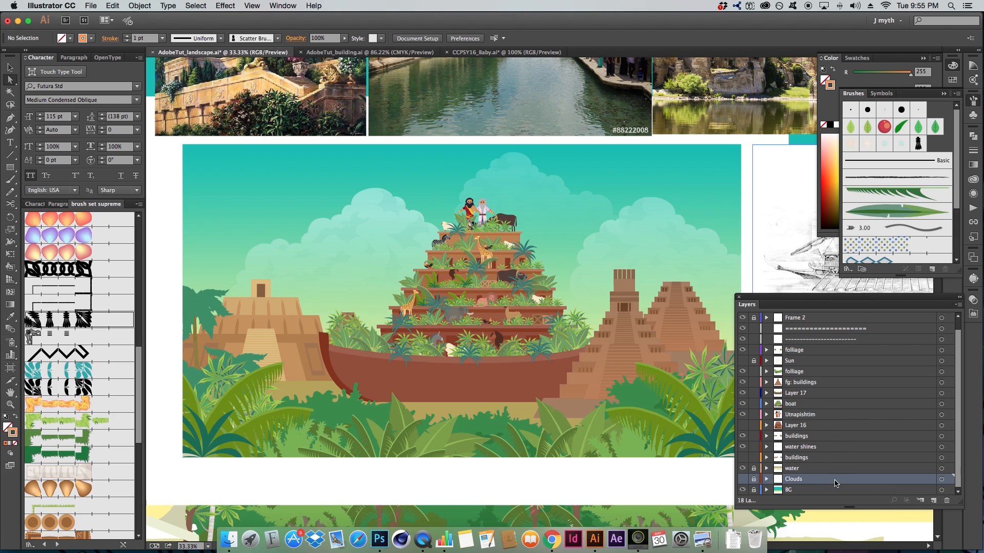
pyautogui.click(935, 499)
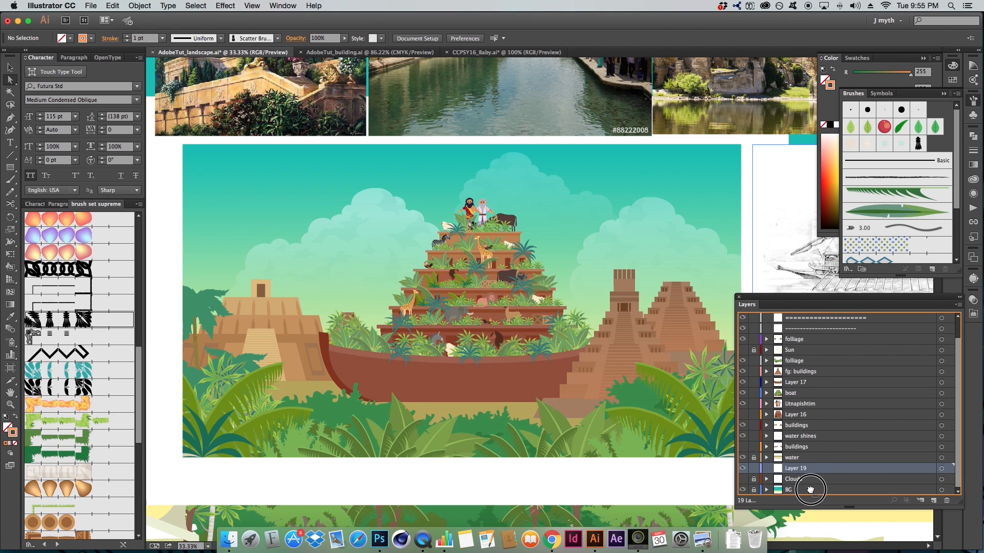
pyautogui.moveTo(810, 490); pyautogui.dragTo(809, 485)
pyautogui.doubleClick(795, 479)
pyautogui.write('Sta')
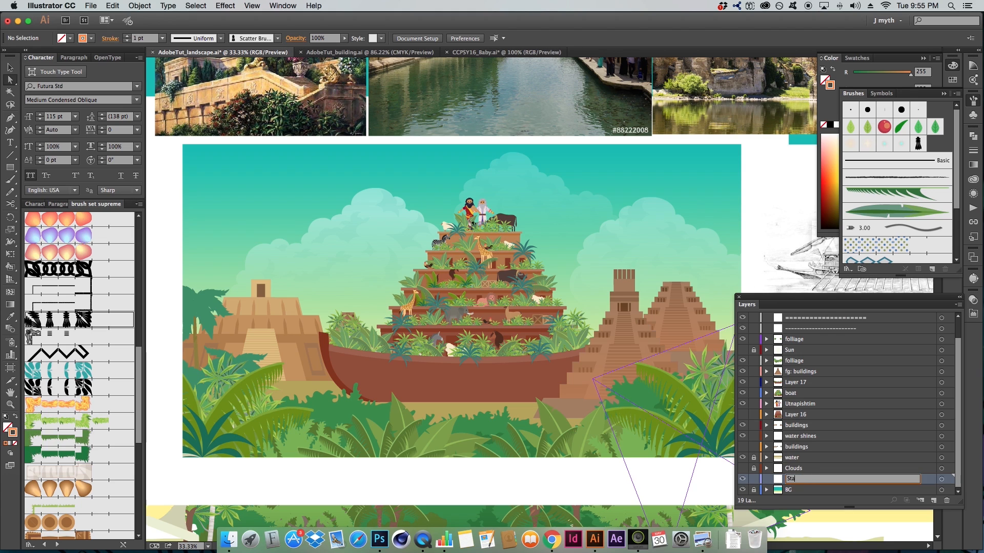
pyautogui.write('r')
pyautogui.press('Return')
# - Draw a winding four-point curve back and forth across the sky on the Star layer with the Pen tool
pyautogui.press('p')
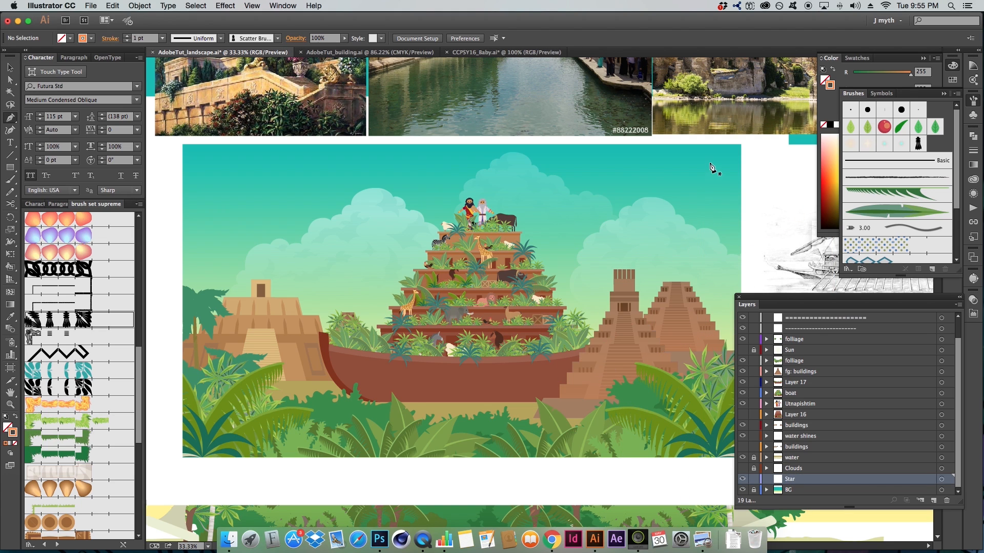
pyautogui.moveTo(714, 175); pyautogui.dragTo(623, 153)
pyautogui.moveTo(208, 223); pyautogui.dragTo(208, 228)
pyautogui.keyDown('super'); pyautogui.click(223, 273); pyautogui.keyUp('super')
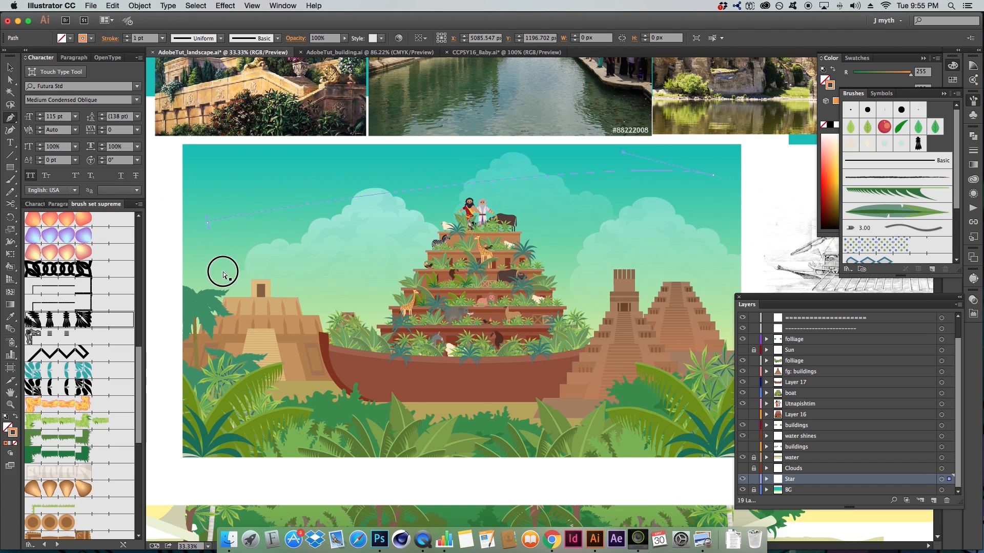
pyautogui.moveTo(715, 262); pyautogui.dragTo(696, 345)
pyautogui.moveTo(222, 317)
pyautogui.mouseDown()
pyautogui.moveTo(239, 332)
pyautogui.moveTo(229, 400)
pyautogui.mouseUp()
# - Apply the small star scatter brush from the brush set supreme library to the winding sky path
pyautogui.scroll(10, 76, 321)
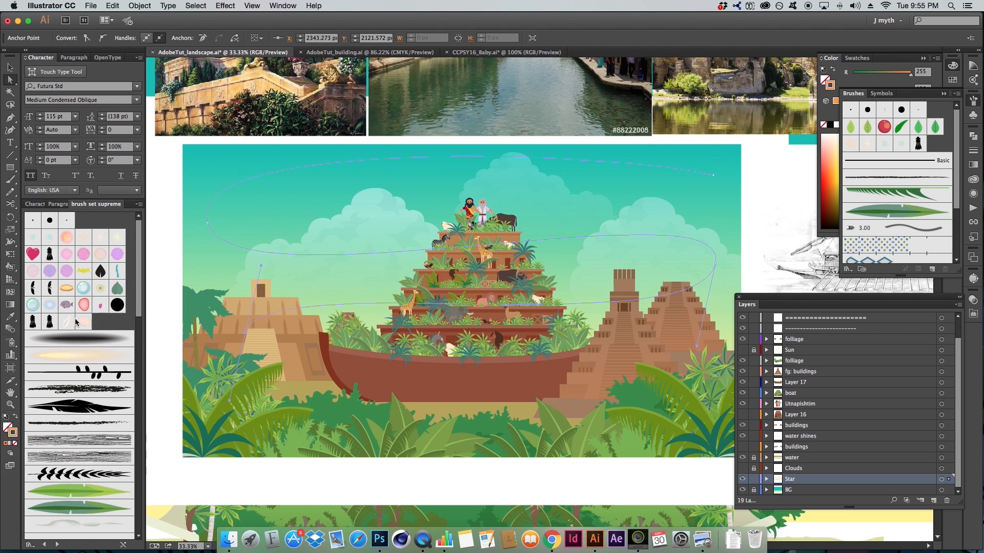
pyautogui.click(52, 239)
pyautogui.click(83, 237)
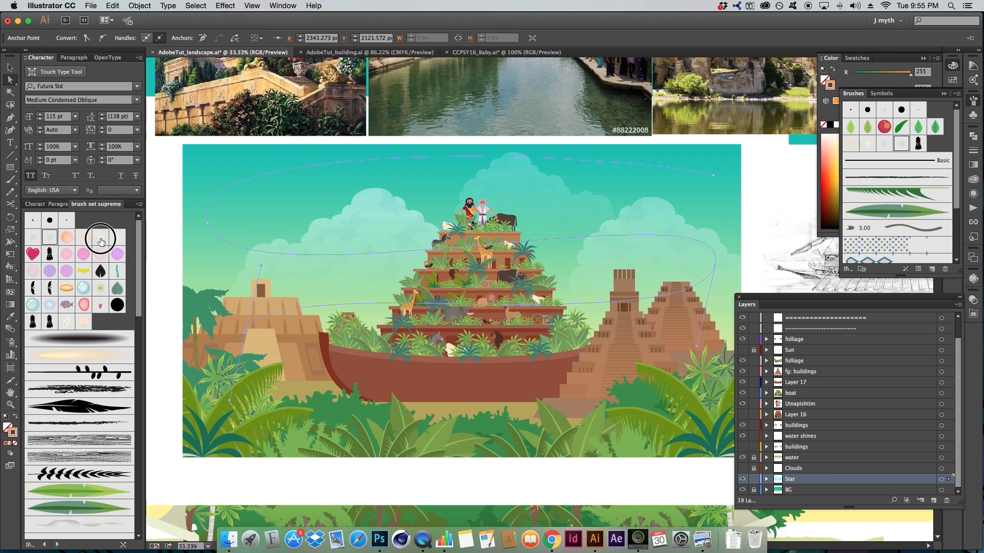
pyautogui.click(99, 238)
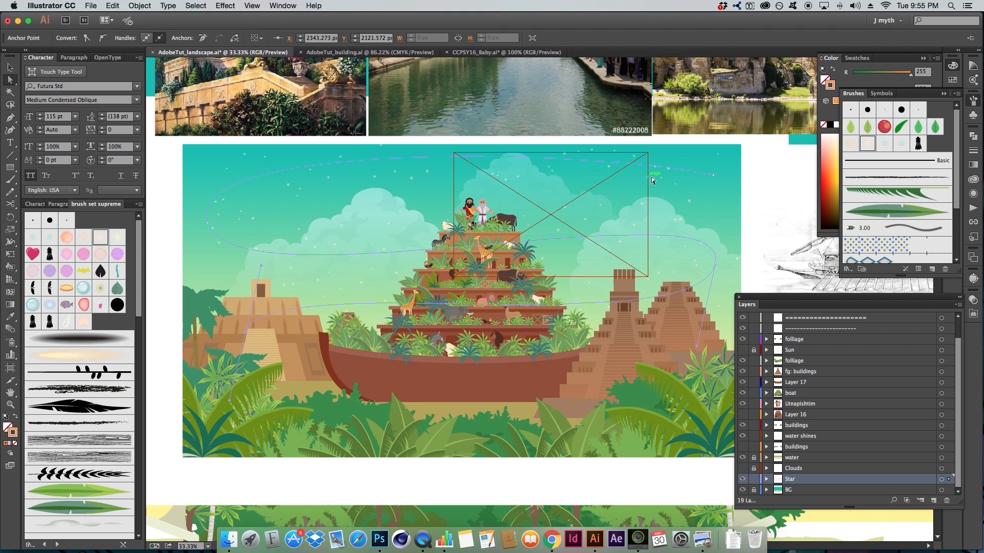
pyautogui.click(691, 198)
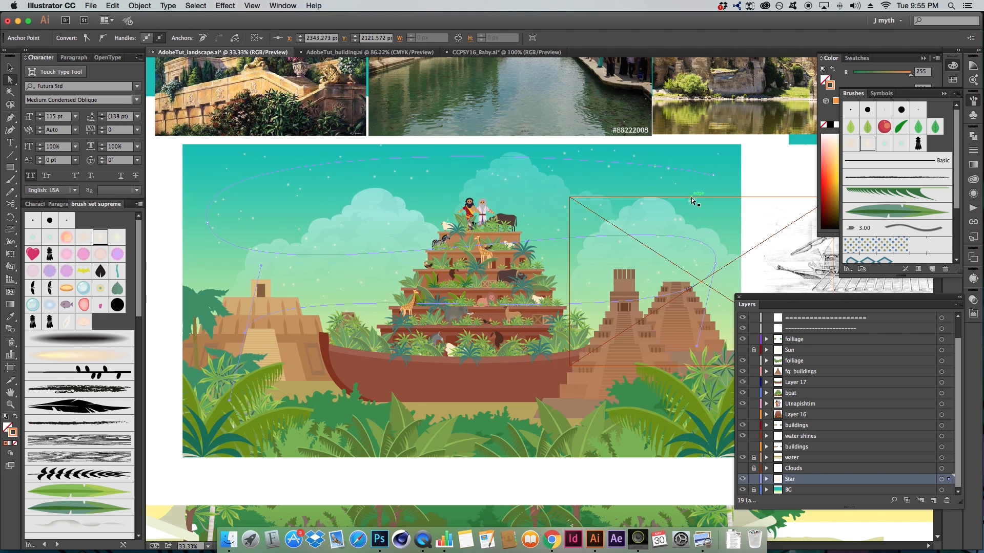
pyautogui.click(667, 171)
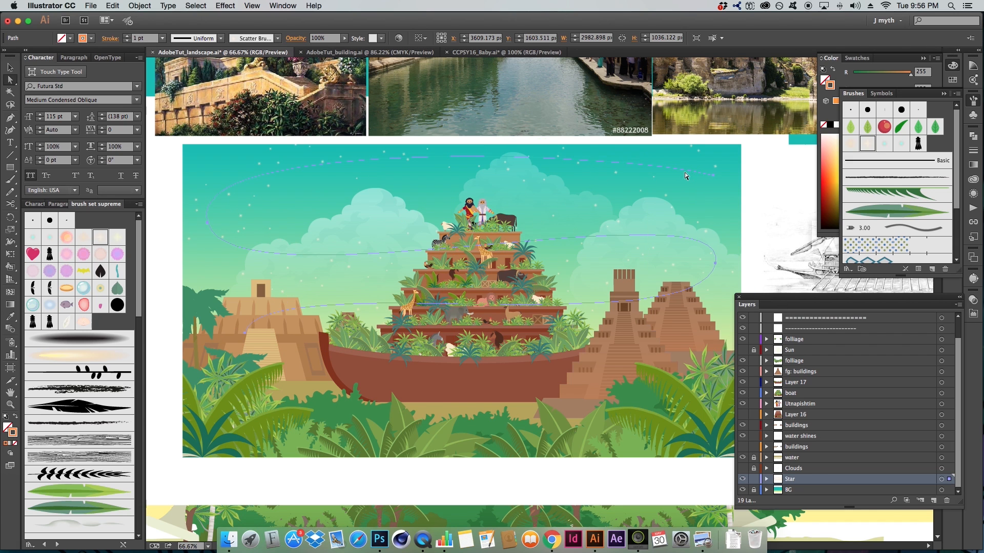
# - Examine the stars scattered across the sky up close and in the whole illustration, and deselect the path
pyautogui.scroll(2, 685, 172)
pyautogui.hscroll(-15, 474, 306)
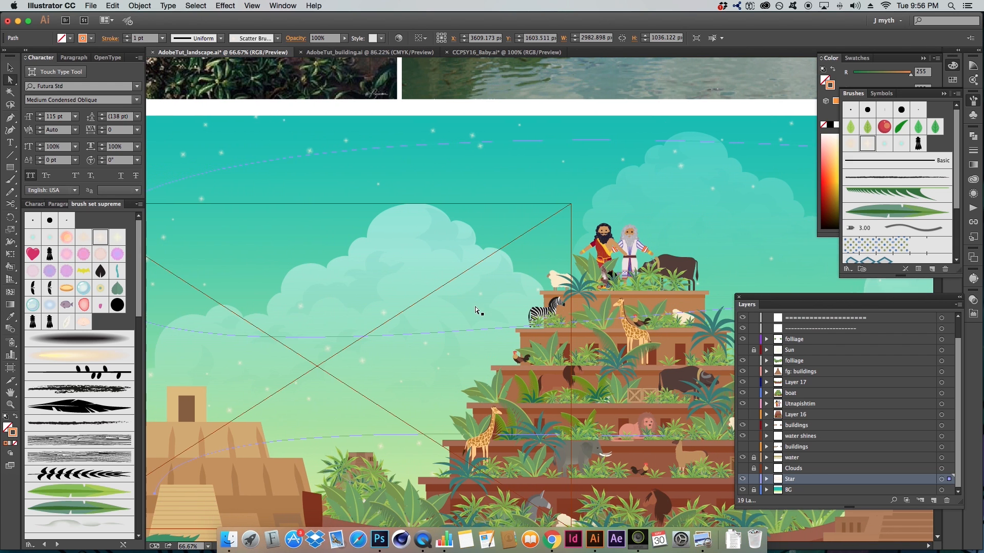
pyautogui.hscroll(7, 549, 299)
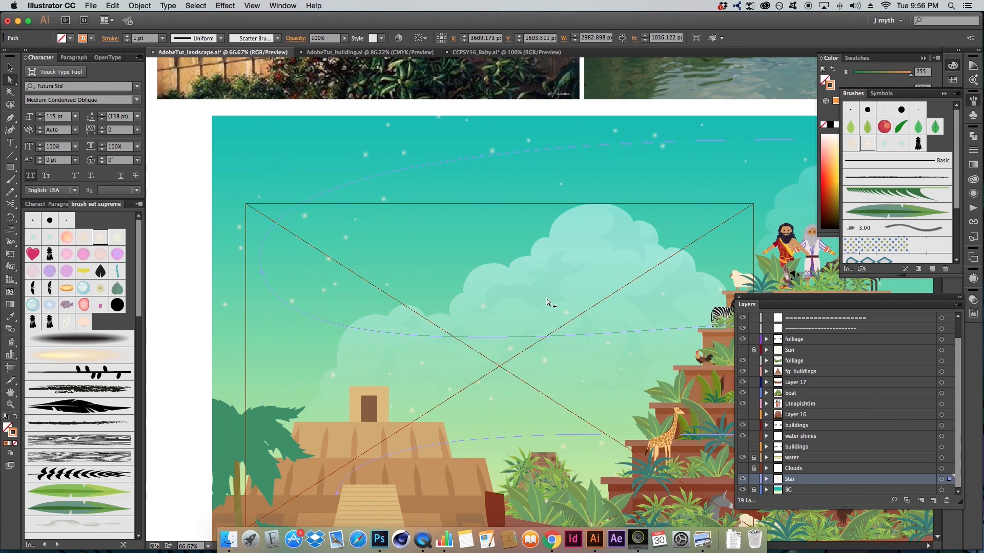
pyautogui.press('super+minus')
pyautogui.moveTo(606, 258); pyautogui.dragTo(417, 232)
pyautogui.keyDown('alt'); pyautogui.keyDown('super'); pyautogui.click(546, 245); pyautogui.keyUp('super'); pyautogui.keyUp('alt')
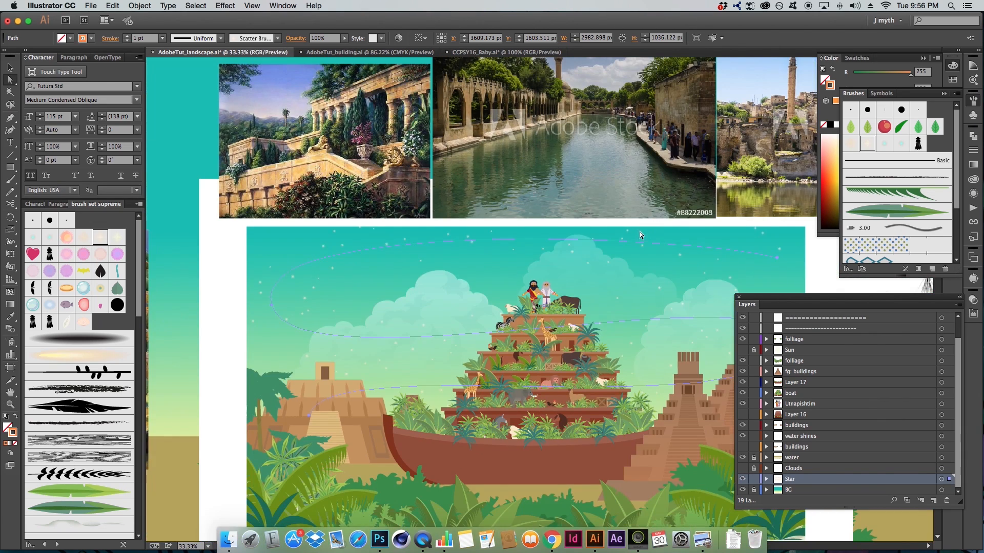
pyautogui.moveTo(732, 267); pyautogui.dragTo(626, 217)
pyautogui.click(687, 211)
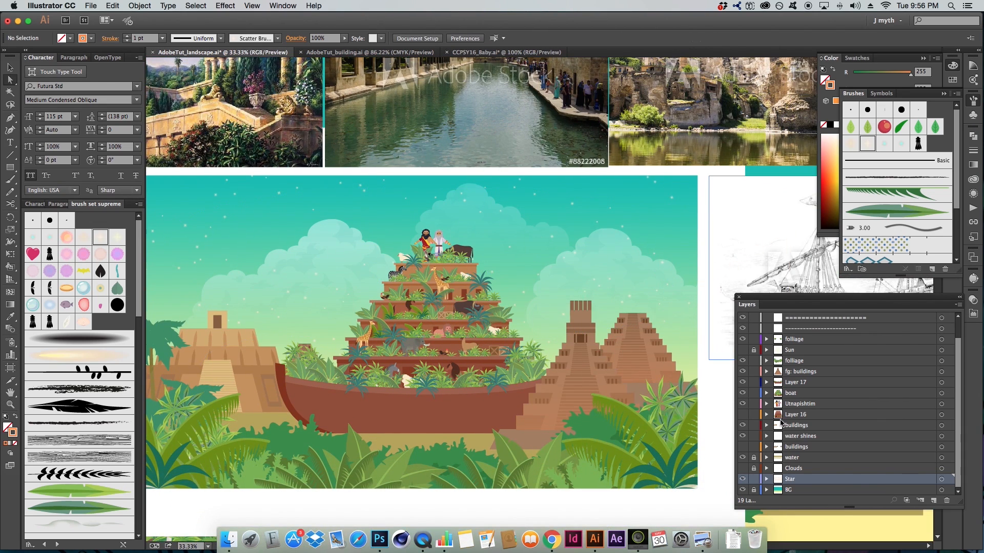
# - Duplicate the BG layer and rename the copy BG - night
pyautogui.click(805, 491)
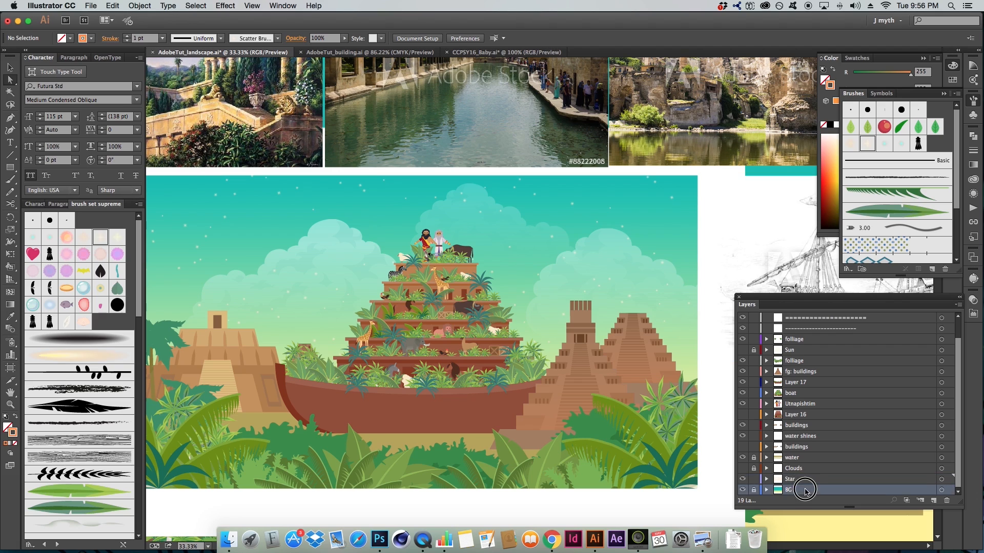
pyautogui.moveTo(805, 488); pyautogui.dragTo(801, 485)
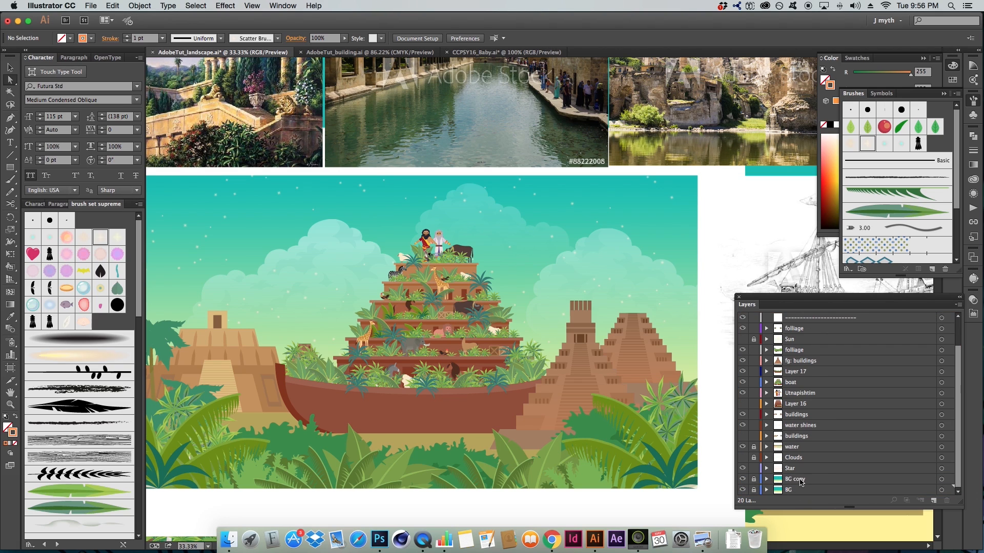
pyautogui.doubleClick(803, 482)
pyautogui.doubleClick(801, 479)
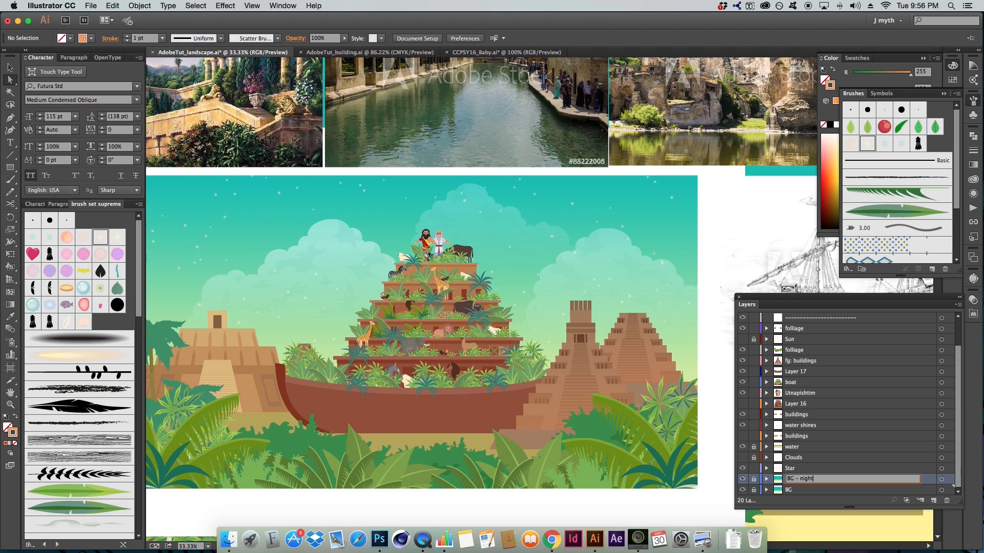
pyautogui.write('- night')
pyautogui.press('Return')
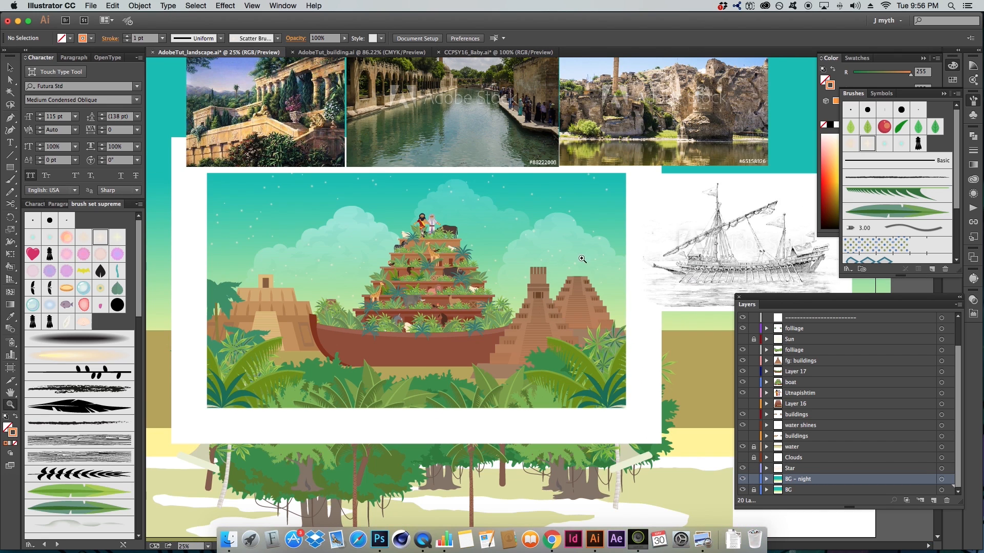
# - Recolor the BG - night background with Recolor Artwork, using Temperature -51% and Brightness -20%
pyautogui.press('super+minus')
pyautogui.click(512, 118)
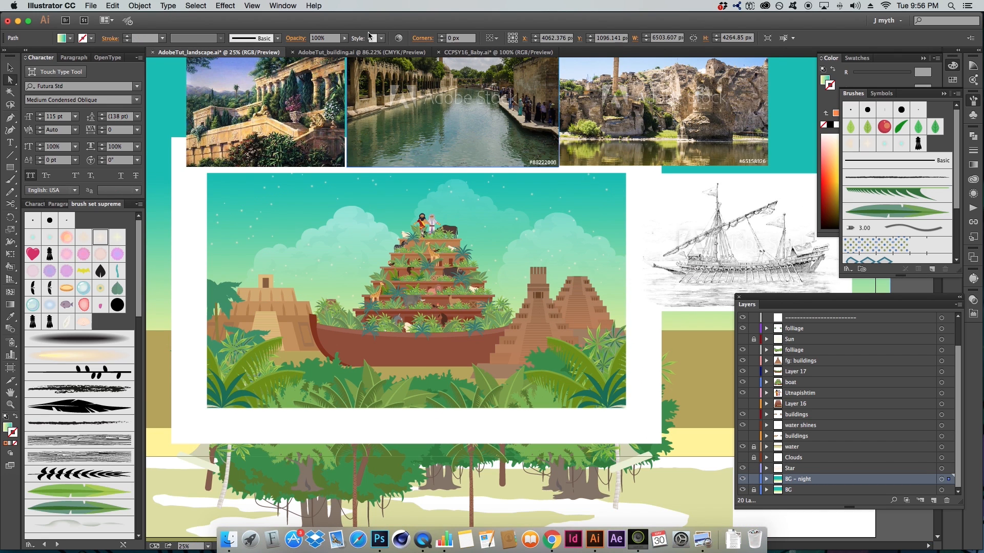
pyautogui.click(397, 37)
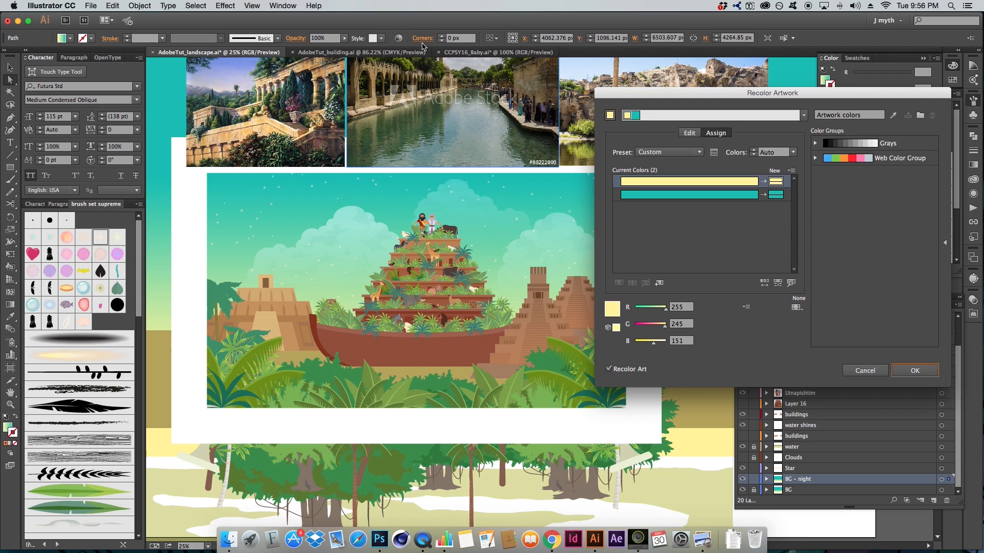
pyautogui.click(744, 308)
pyautogui.click(772, 386)
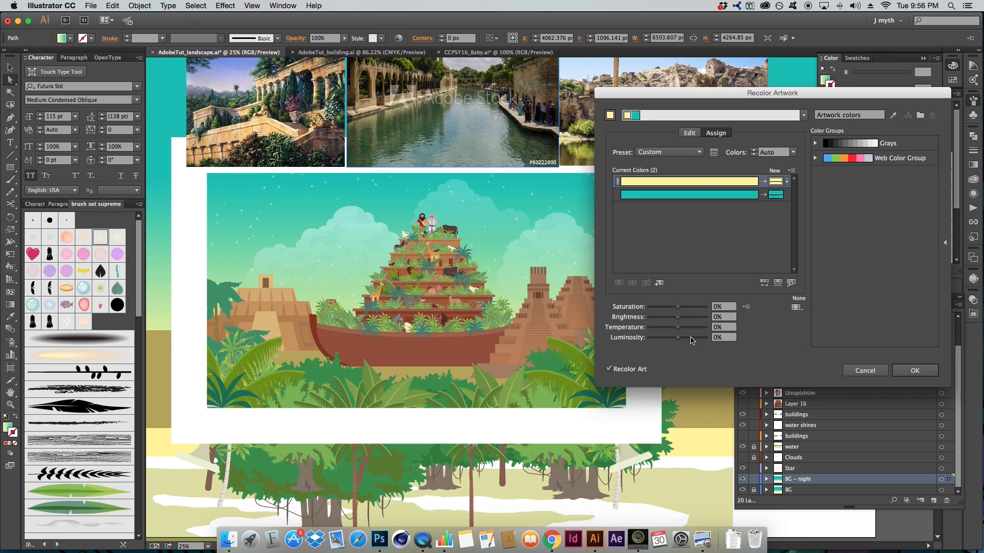
pyautogui.click(693, 327)
pyautogui.moveTo(690, 330); pyautogui.dragTo(673, 319)
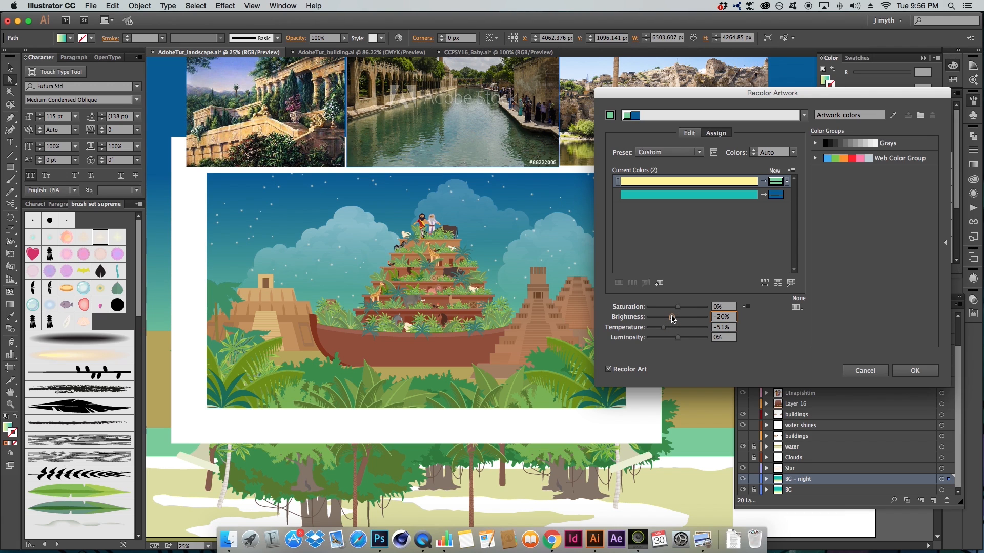
pyautogui.click(915, 371)
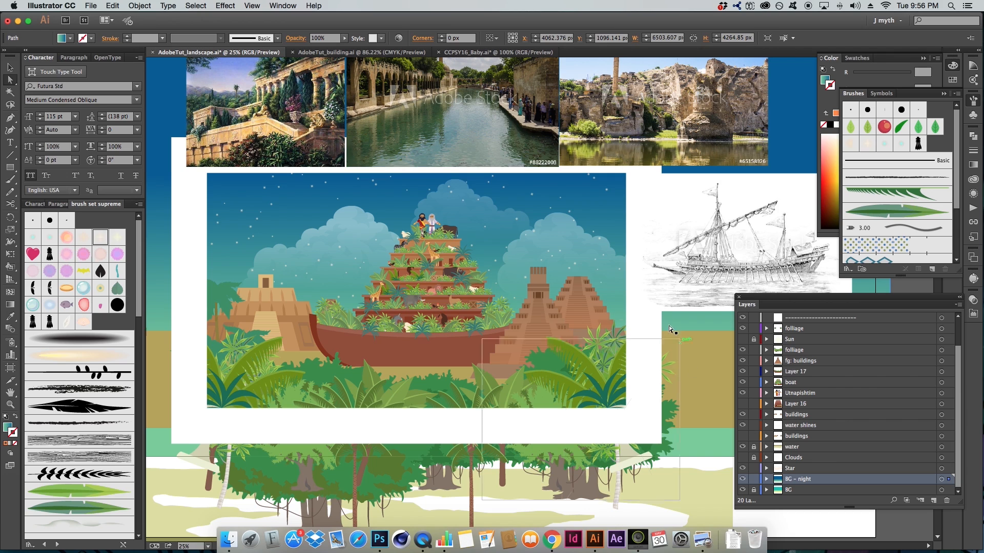
# - Hide the water shines layer to clear the clouds, and inspect the star path against the night sky
pyautogui.press('v')
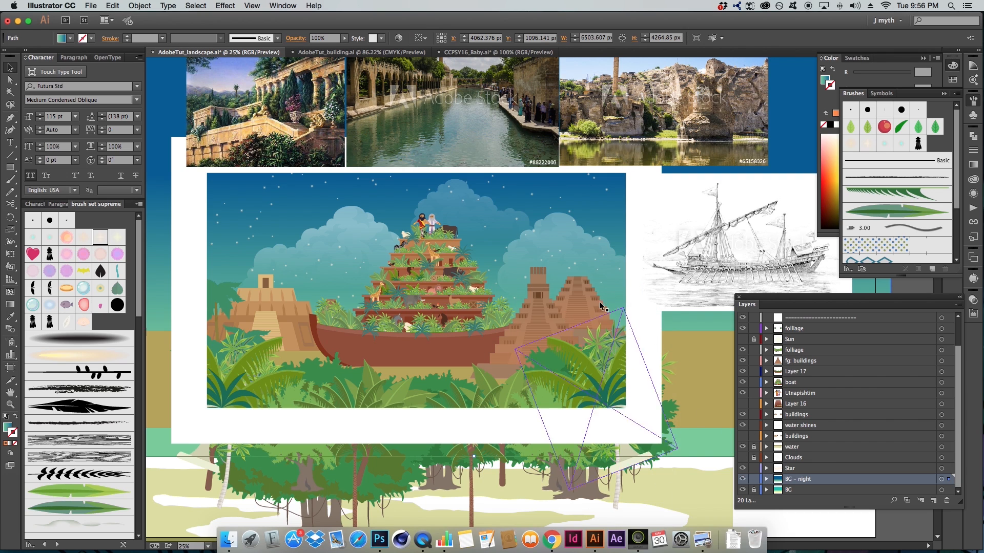
pyautogui.click(744, 425)
pyautogui.press('z')
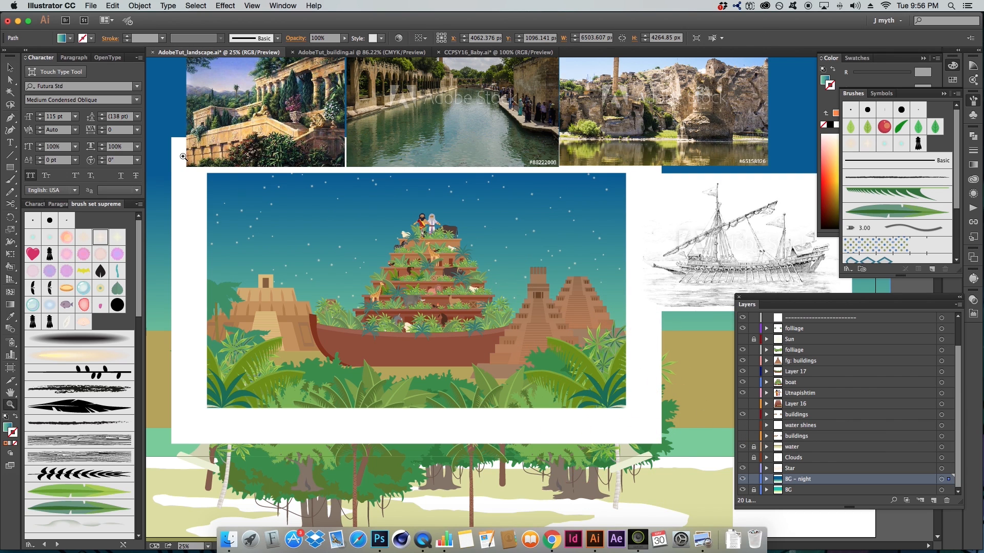
pyautogui.moveTo(355, 274); pyautogui.dragTo(451, 271)
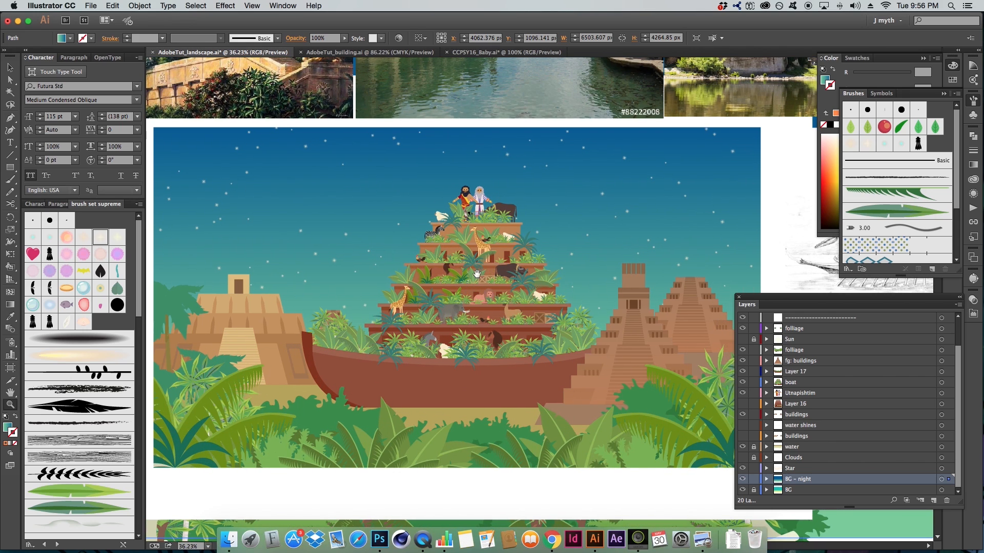
pyautogui.press('a')
pyautogui.click(602, 193)
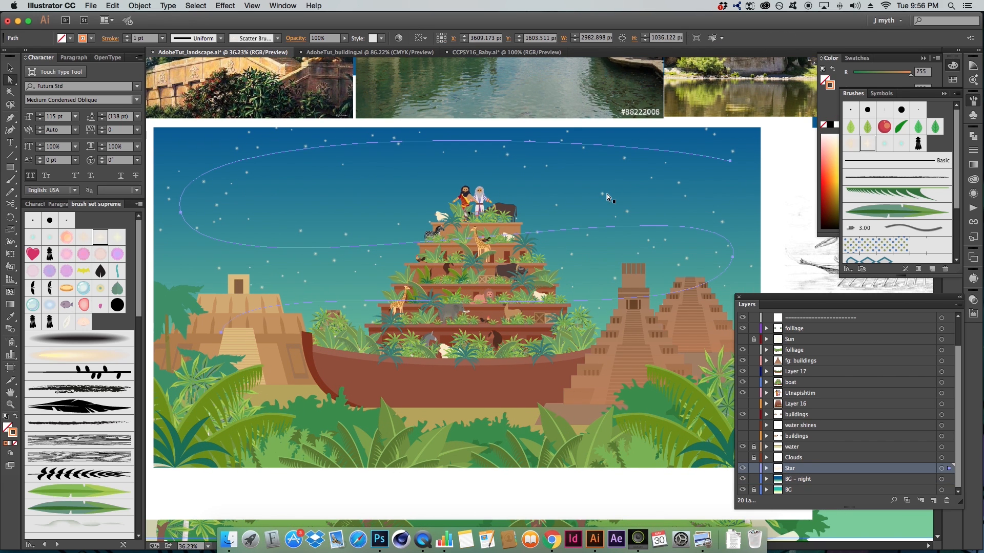
# - Return to the daytime scene by hiding the Star and BG - night layers and showing the water shines layer
pyautogui.moveTo(607, 194); pyautogui.dragTo(767, 476)
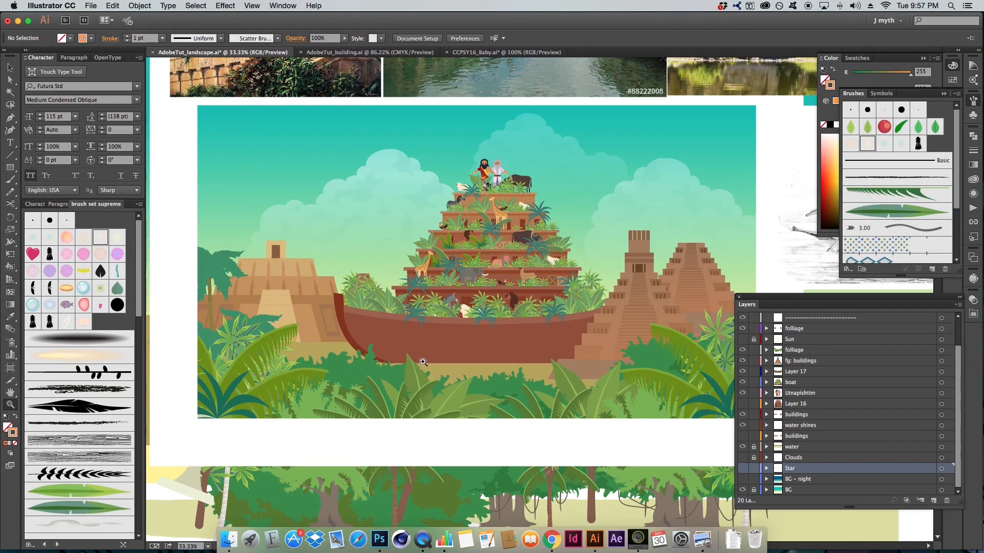
pyautogui.hscroll(1, 593, 270)
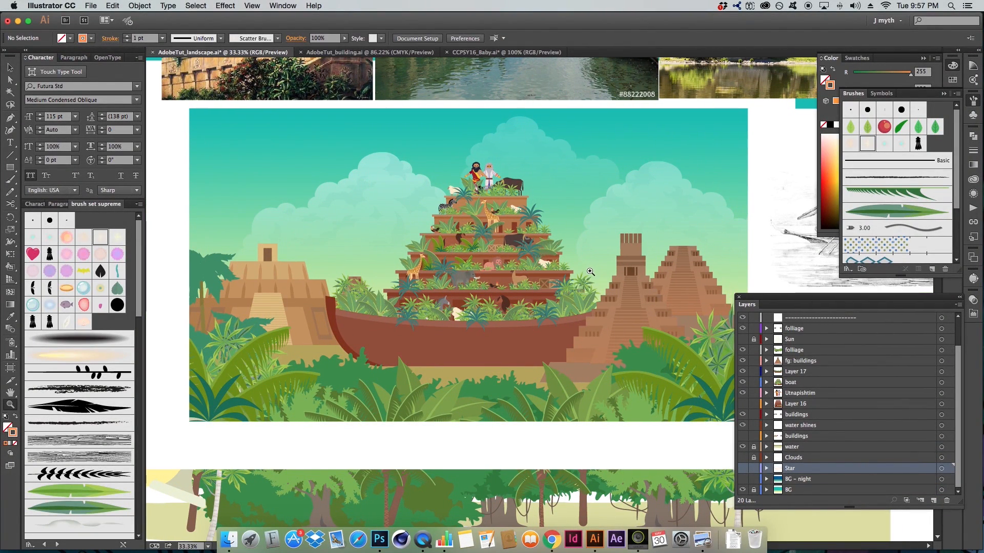
pyautogui.hscroll(2, 590, 272)
# - Create a new layer between the locked Sun layer and the folliage layer beneath it, and name it Sun
pyautogui.press('v')
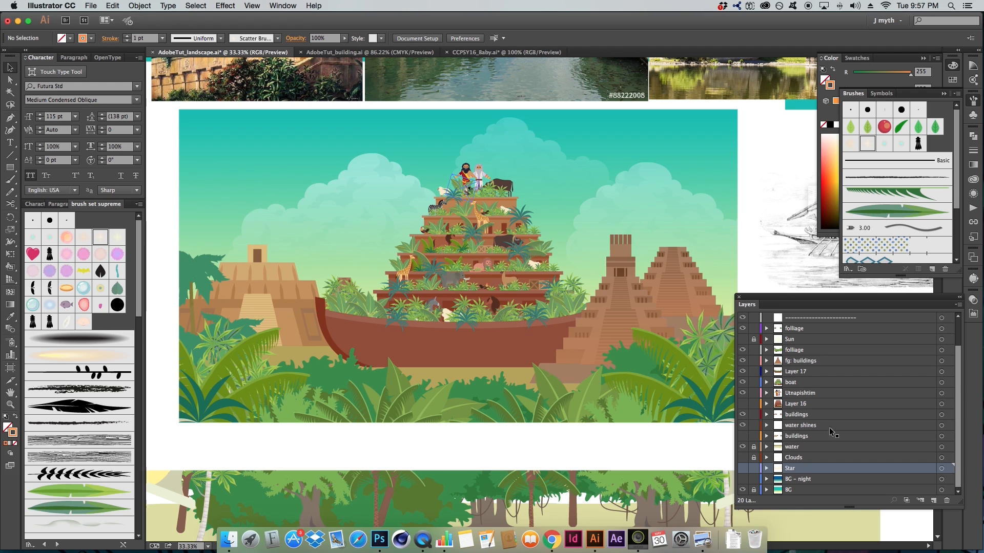
pyautogui.scroll(3, 809, 407)
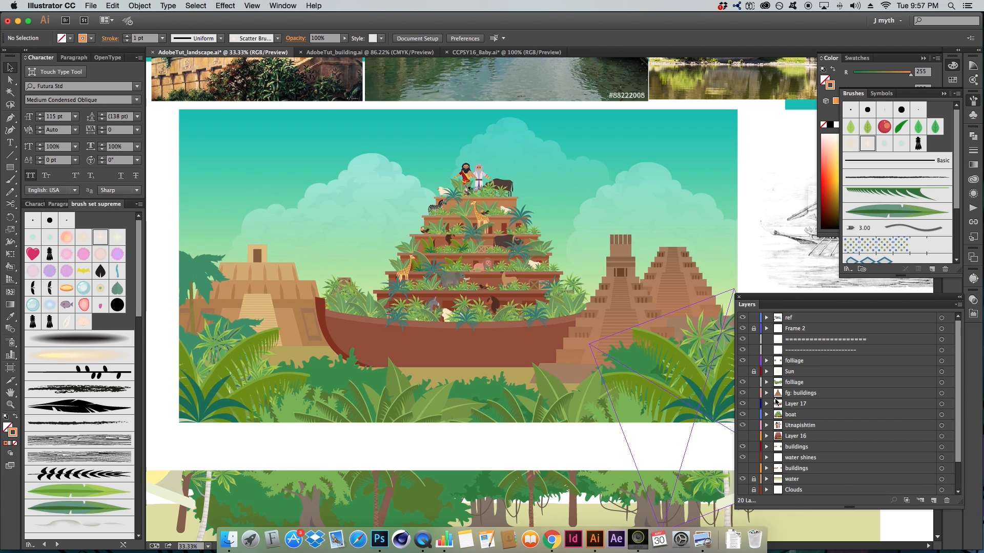
pyautogui.click(797, 373)
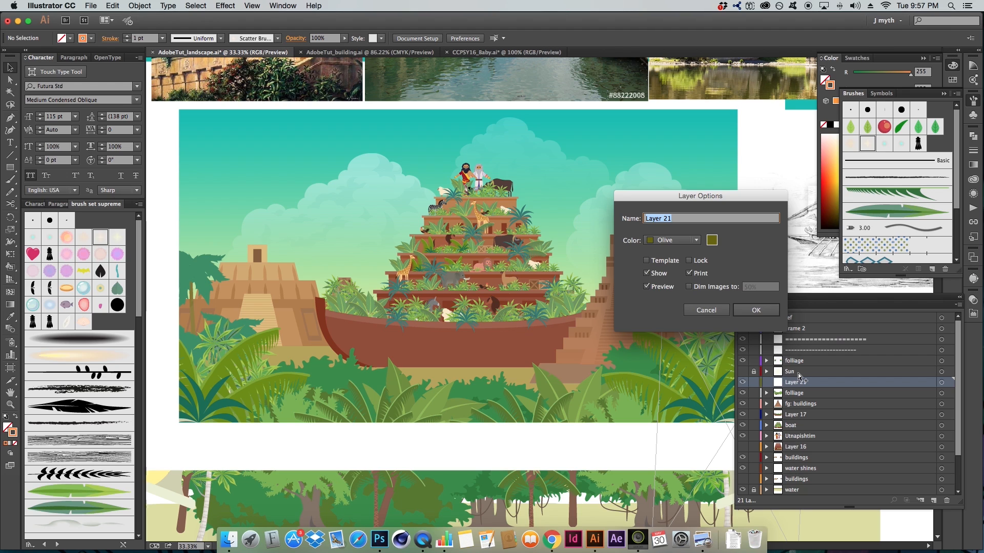
pyautogui.write('n')
pyautogui.press('Return')
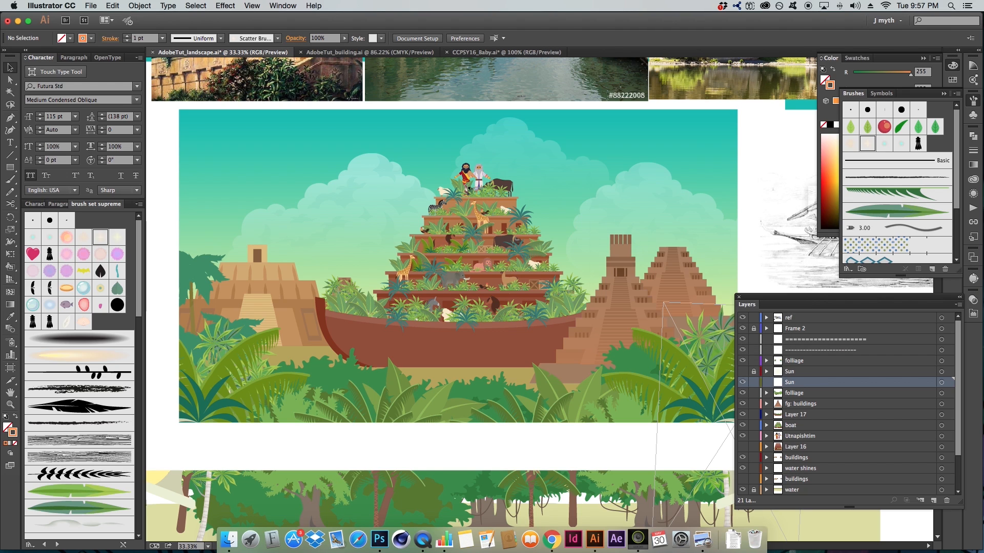
# - Draw a circle about 281 px across in the sky beside the boat's tower, with yellow fill FFE46A and no stroke
pyautogui.press('l')
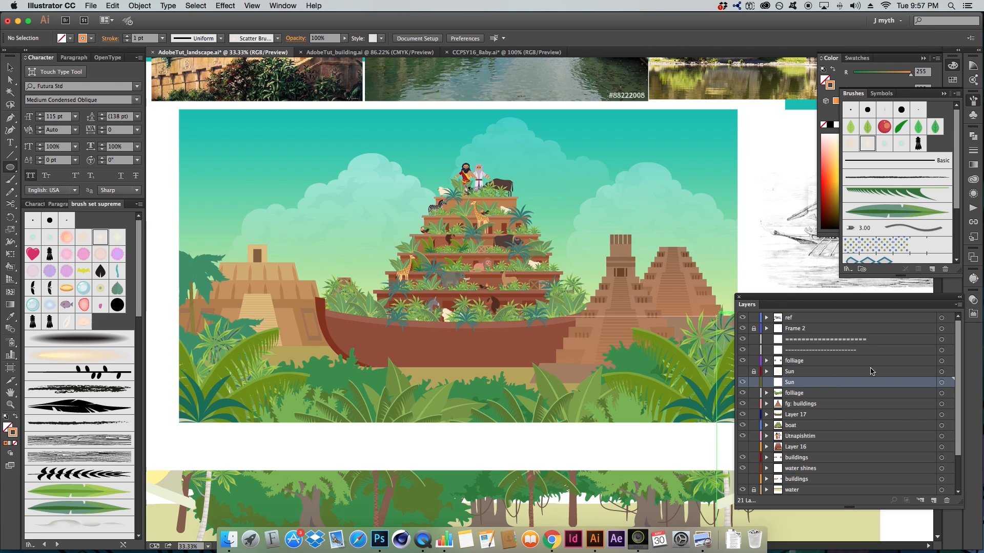
pyautogui.moveTo(350, 205)
pyautogui.mouseDown()
pyautogui.moveTo(362, 212)
pyautogui.moveTo(358, 229)
pyautogui.moveTo(369, 223)
pyautogui.mouseUp()
pyautogui.press('a')
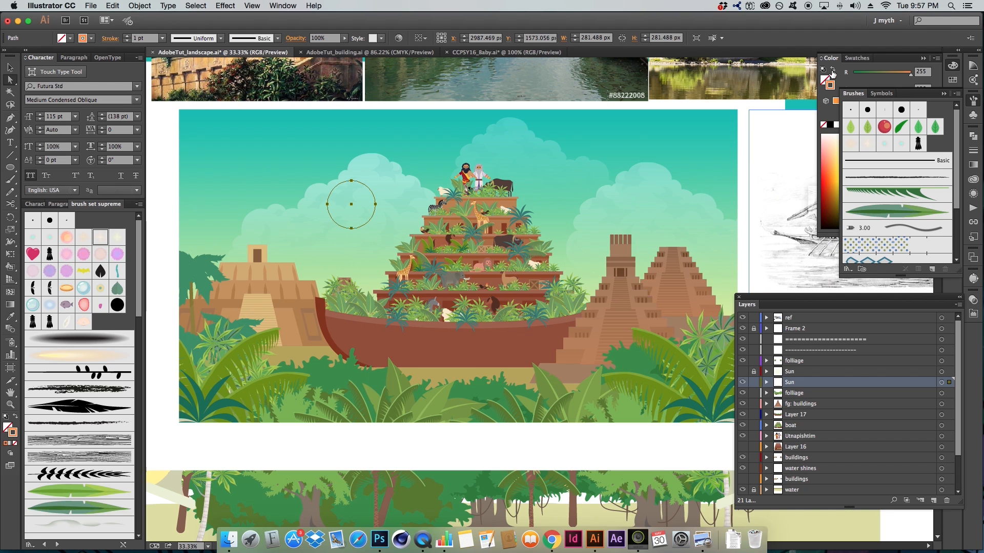
pyautogui.click(833, 73)
pyautogui.moveTo(863, 91)
pyautogui.mouseDown()
pyautogui.moveTo(917, 91)
pyautogui.moveTo(877, 109)
pyautogui.mouseUp()
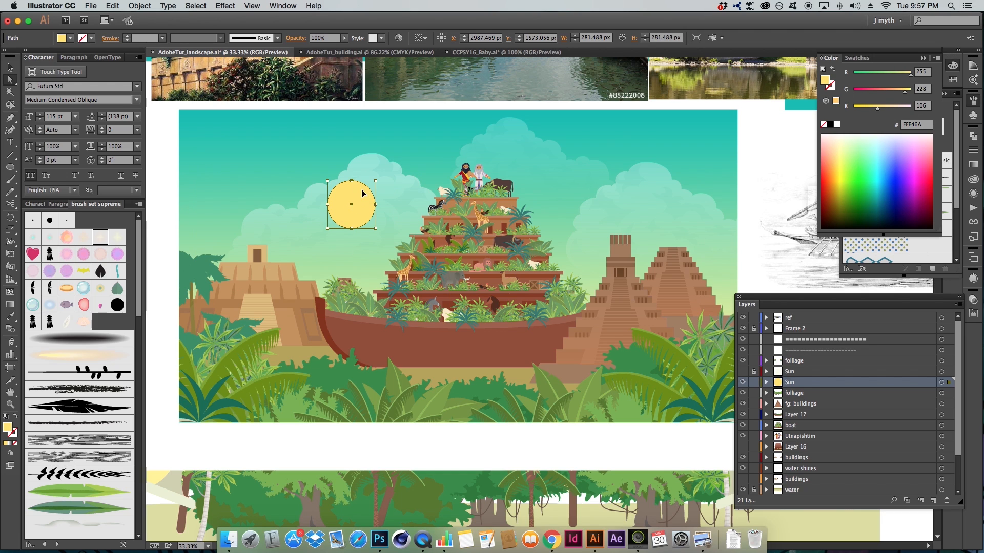
# - Add an enlarged copy of the sun circle about 533 px across, with 25% opacity and pale yellow fill FFF7A5
pyautogui.press('s')
pyautogui.moveTo(378, 175); pyautogui.dragTo(408, 166)
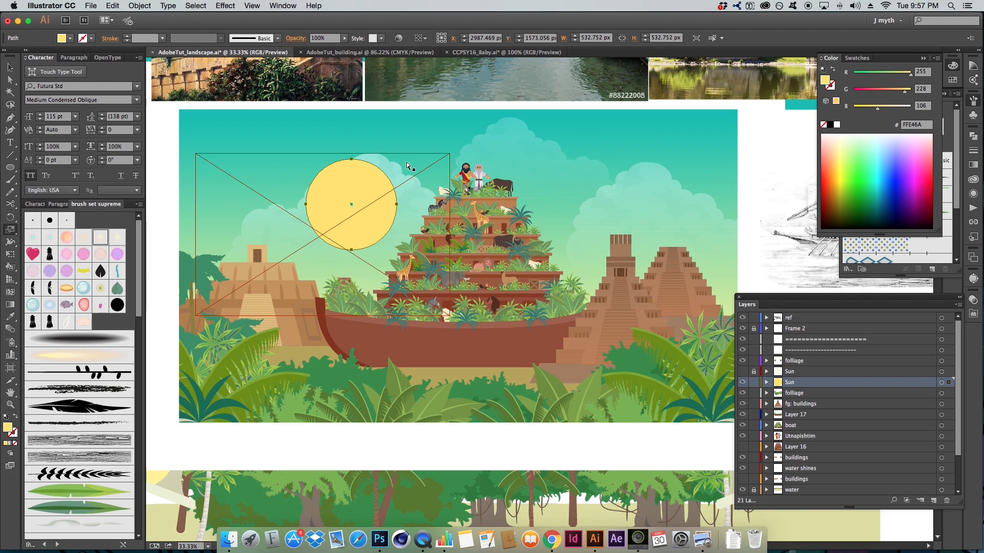
pyautogui.press('a')
pyautogui.moveTo(334, 38); pyautogui.dragTo(258, 40)
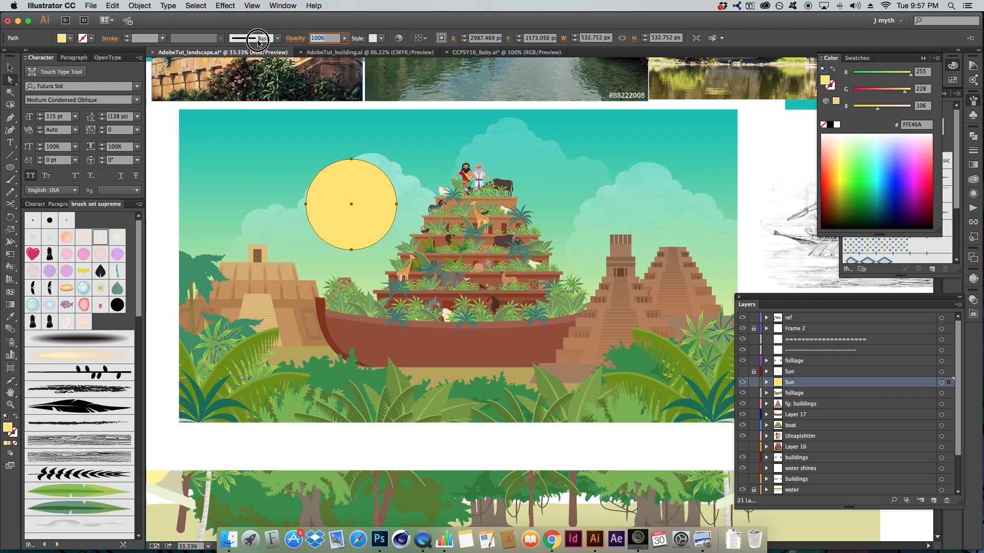
pyautogui.write('25')
pyautogui.press('Tab')
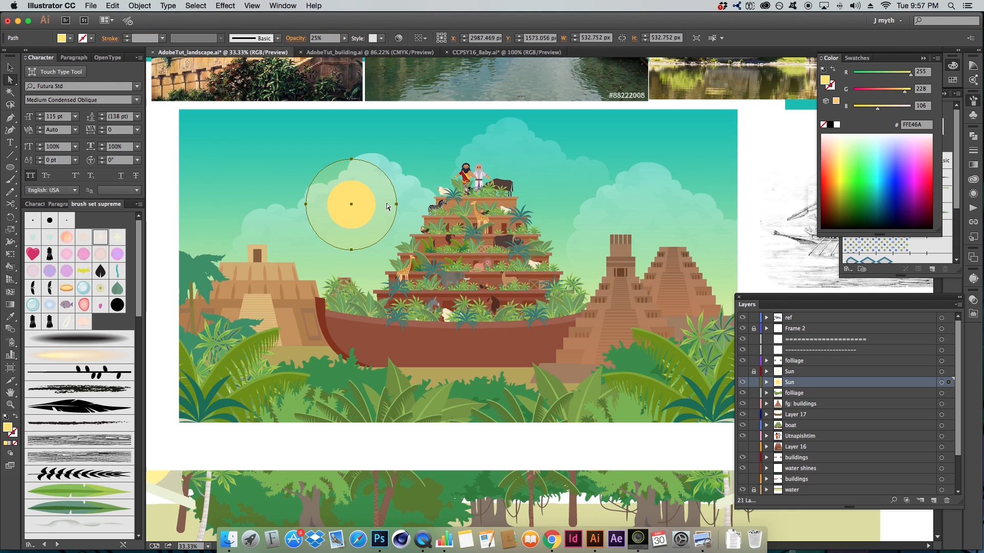
pyautogui.click(909, 93)
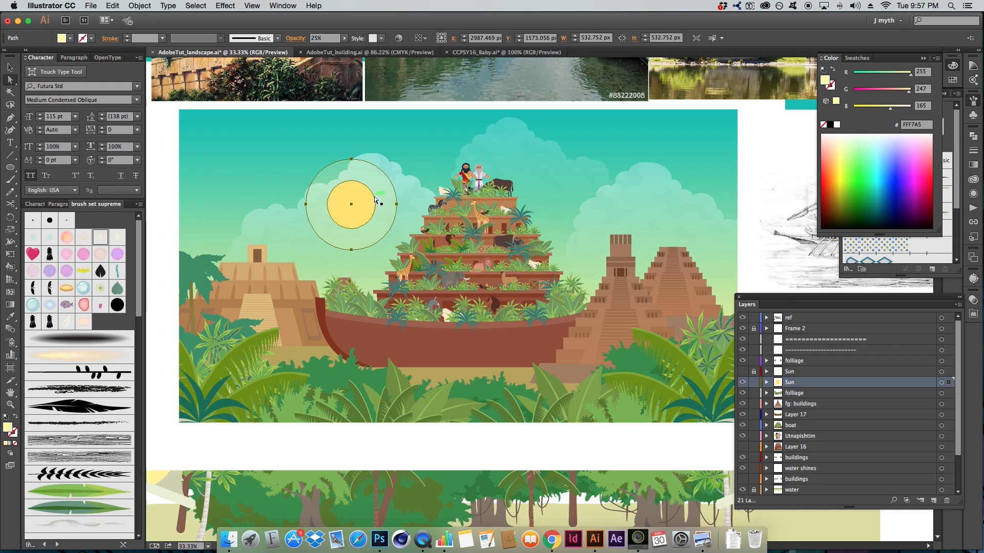
# - Add an outer halo copy of the ring about 1064 px across, with 15% opacity and fill FFFFD6
pyautogui.press('s')
pyautogui.moveTo(403, 159); pyautogui.dragTo(462, 126)
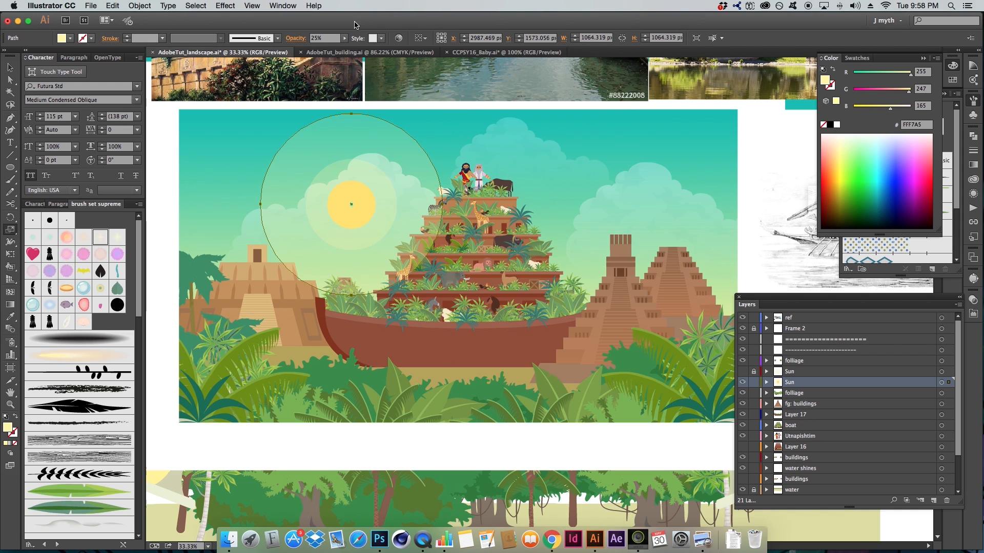
pyautogui.doubleClick(324, 38)
pyautogui.write('15')
pyautogui.press('Tab')
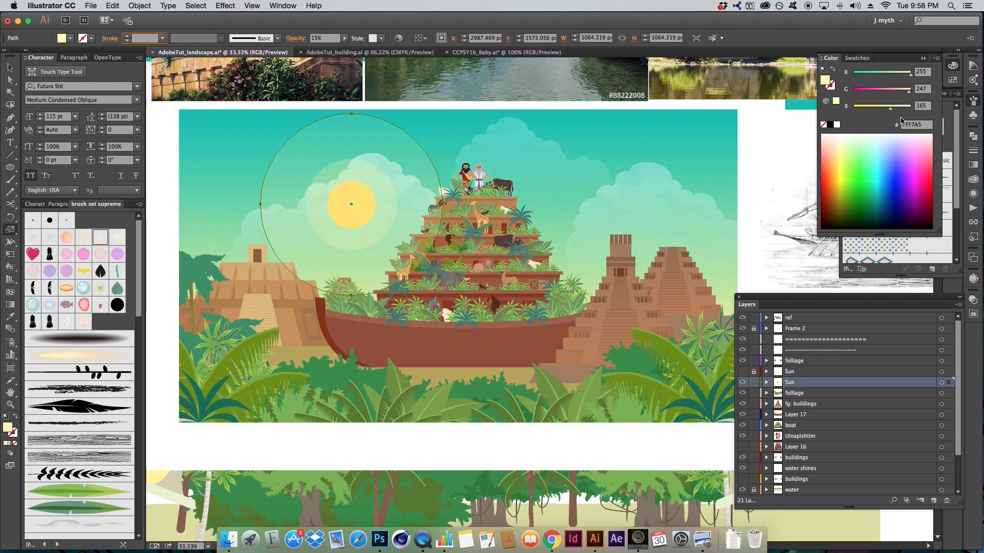
pyautogui.moveTo(908, 86); pyautogui.dragTo(913, 87)
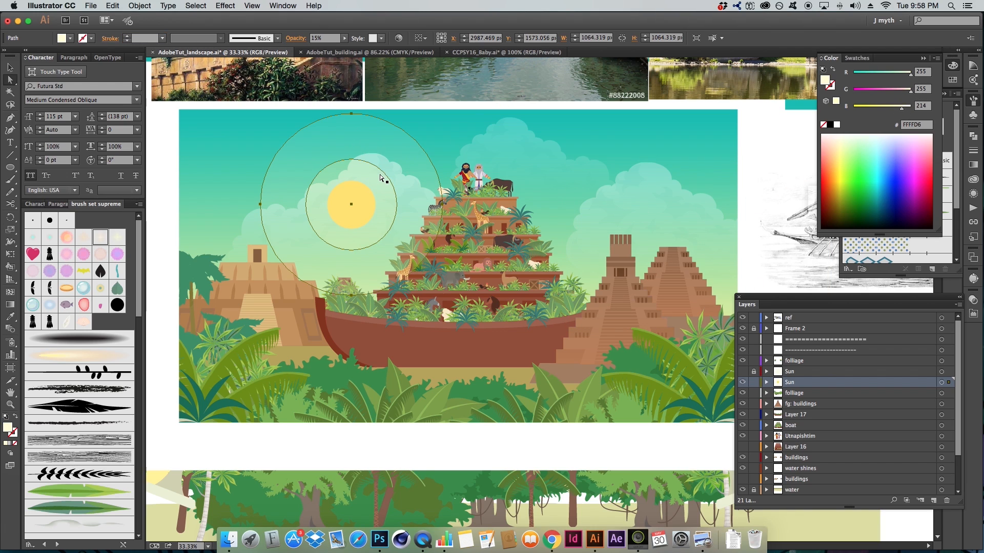
# - Apply a Feather effect with a 55 px radius to the sun's outermost halo circle
pyautogui.press('super+shift+a')
pyautogui.press('b')
pyautogui.click(399, 158)
pyautogui.click(251, 6)
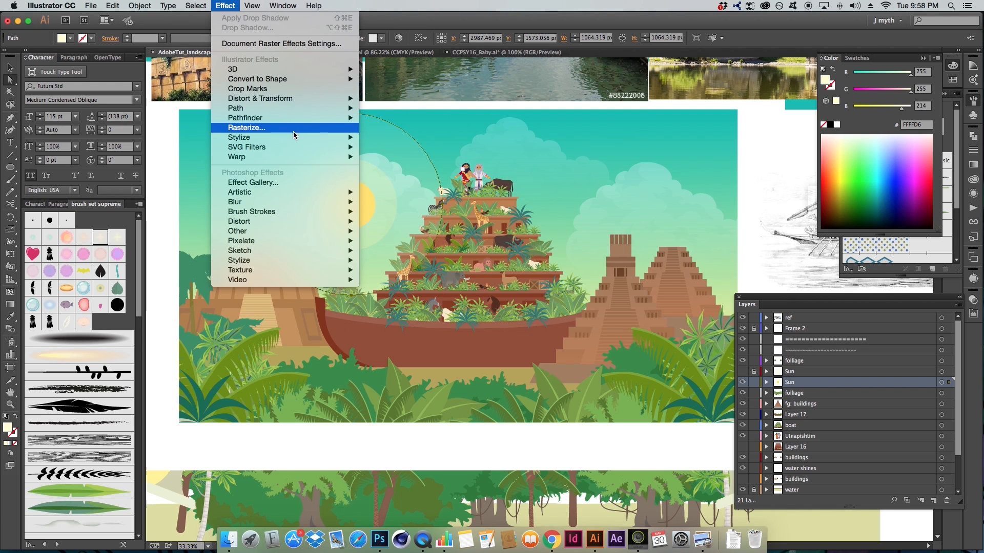
pyautogui.moveTo(302, 138)
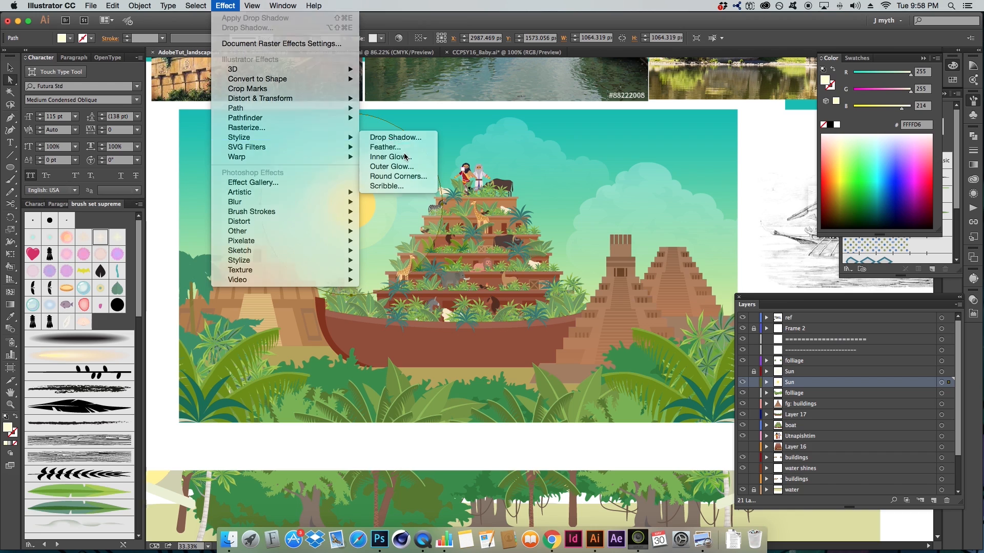
pyautogui.click(385, 147)
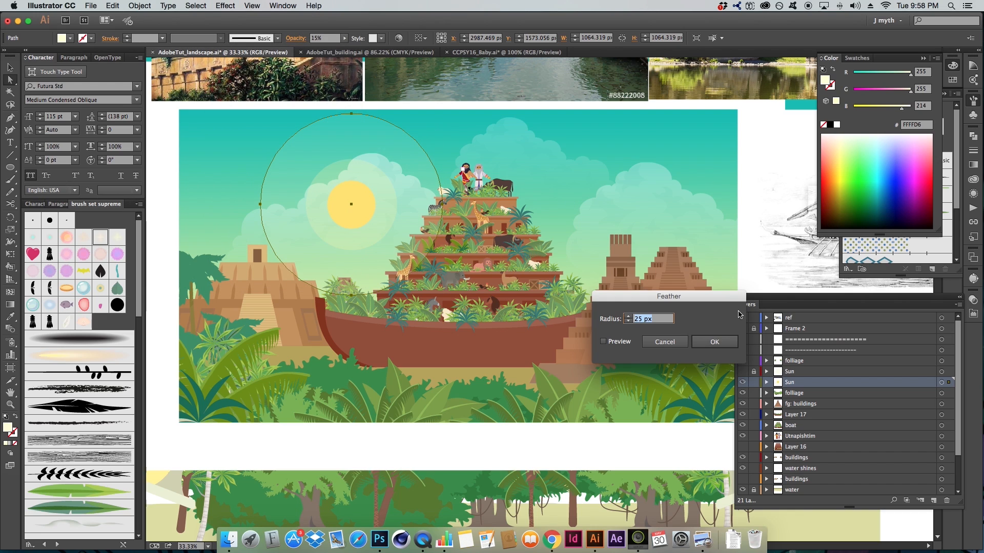
pyautogui.click(628, 344)
pyautogui.moveTo(672, 321); pyautogui.dragTo(612, 318)
pyautogui.write('55')
pyautogui.press('Tab')
pyautogui.moveTo(674, 321); pyautogui.dragTo(608, 321)
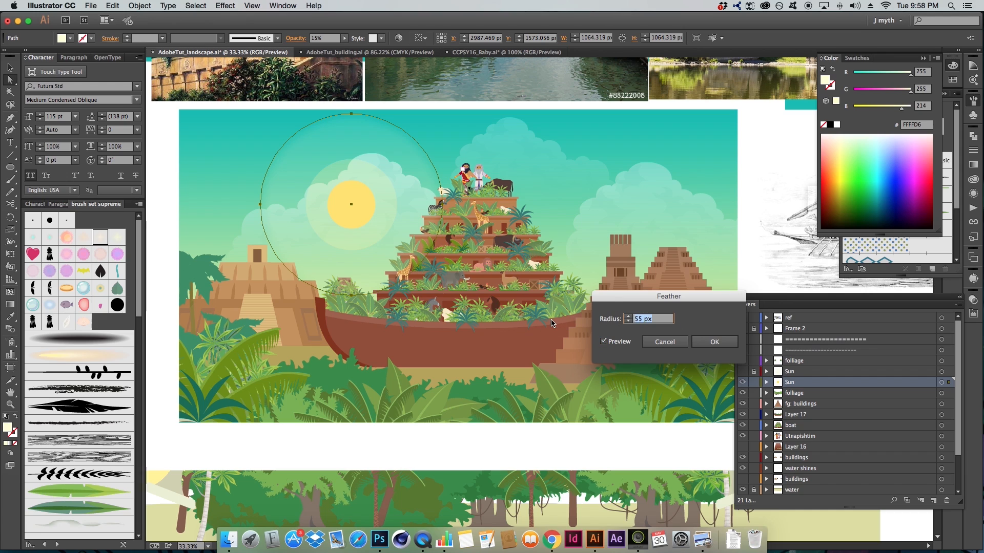
pyautogui.press('Return')
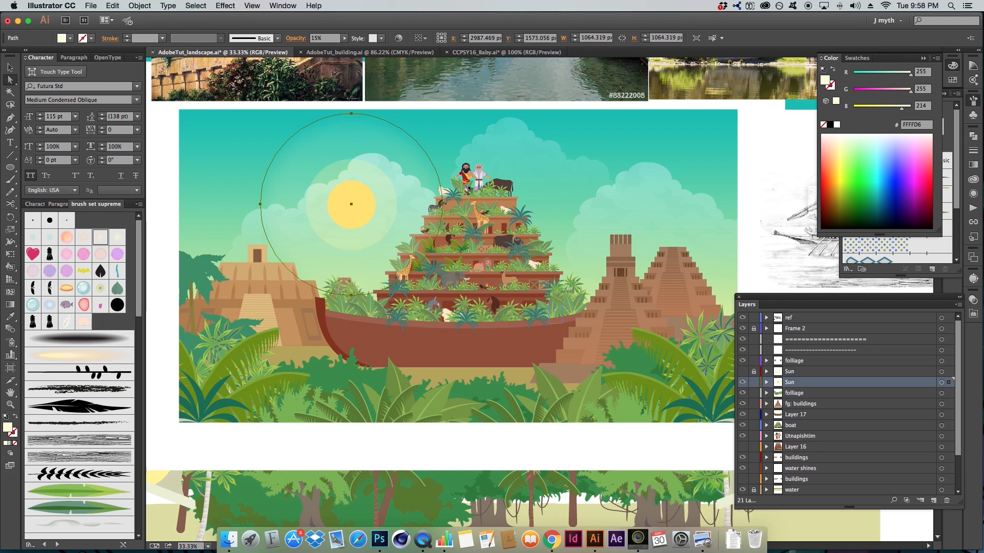
# - Add an enlarged copy of the sun's 25% opacity ring about 744 px across, with 15% opacity
pyautogui.click(545, 161)
pyautogui.click(382, 169)
pyautogui.press('super+shift+z')
pyautogui.press('super+shift+z')
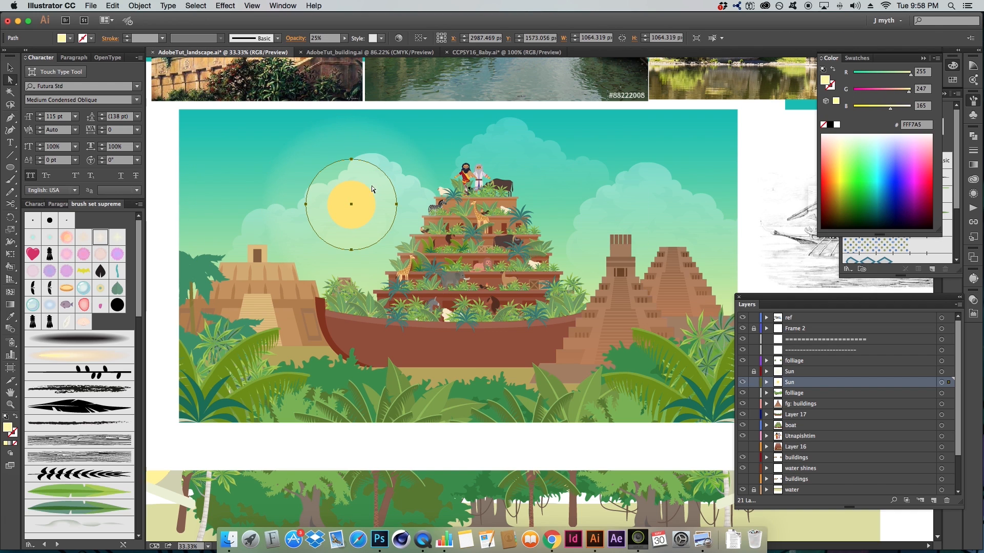
pyautogui.press('super+z')
pyautogui.press('s')
pyautogui.moveTo(402, 159); pyautogui.dragTo(435, 152)
pyautogui.press('a')
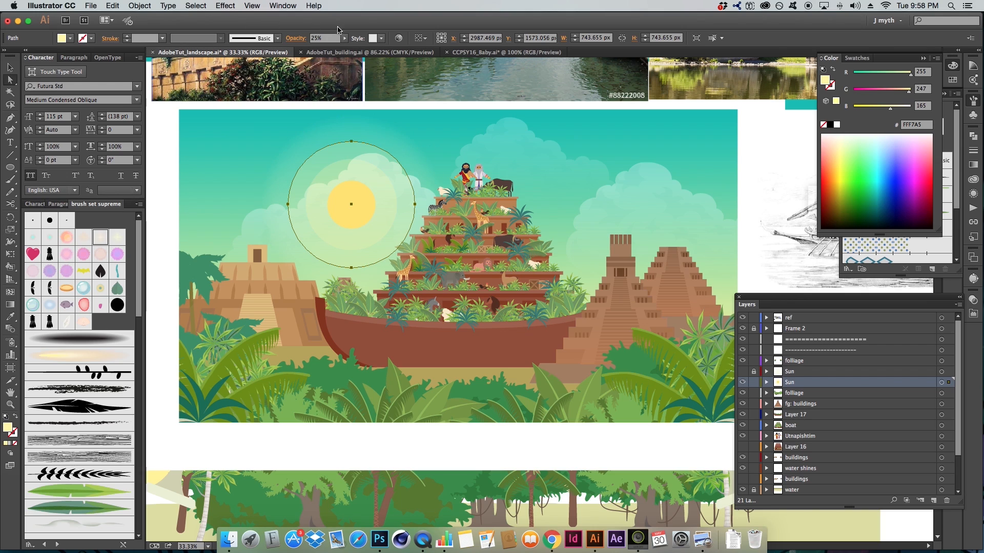
pyautogui.click(324, 38)
pyautogui.write('15')
pyautogui.press('Return')
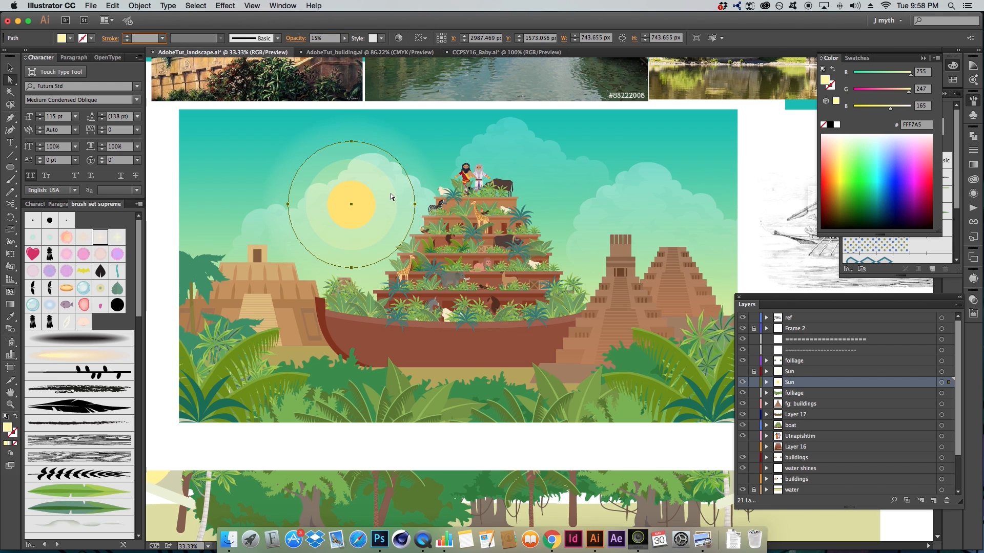
# - Scale the 25% opacity ring down to about 377 px across and blend it with the 15% opacity ring
pyautogui.press('v')
pyautogui.press('s')
pyautogui.moveTo(376, 193); pyautogui.dragTo(390, 175)
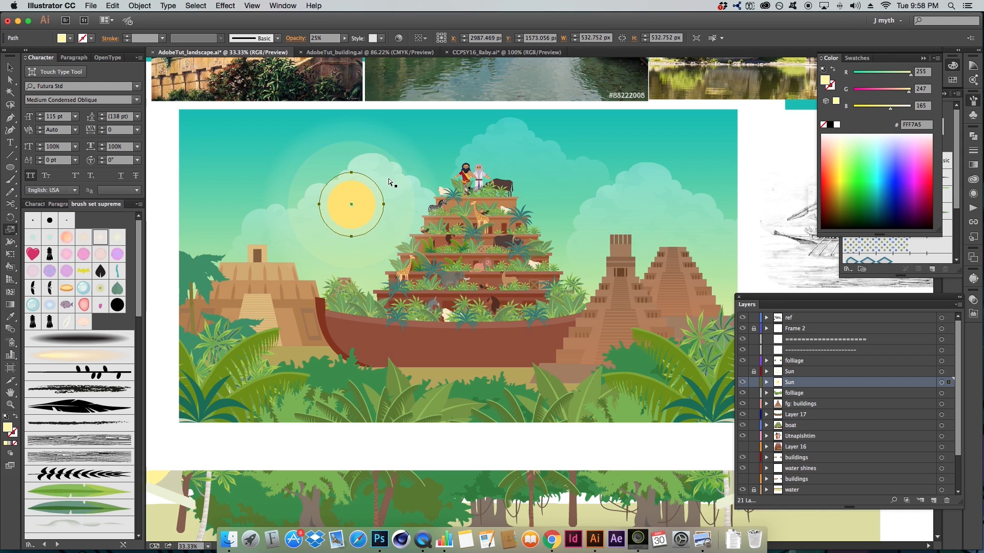
pyautogui.press('a')
pyautogui.keyDown('shift'); pyautogui.click(402, 184); pyautogui.keyUp('shift')
pyautogui.press('alt+super+b')
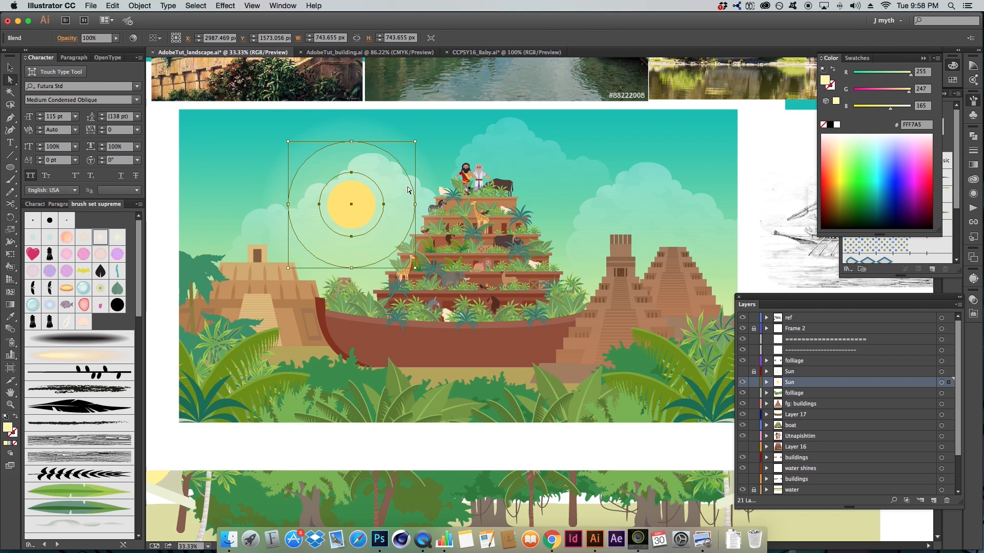
# - Recolor the larger 15% opacity ring with fill FFFFEC and make a blend between it and the smaller ring
pyautogui.click(412, 190)
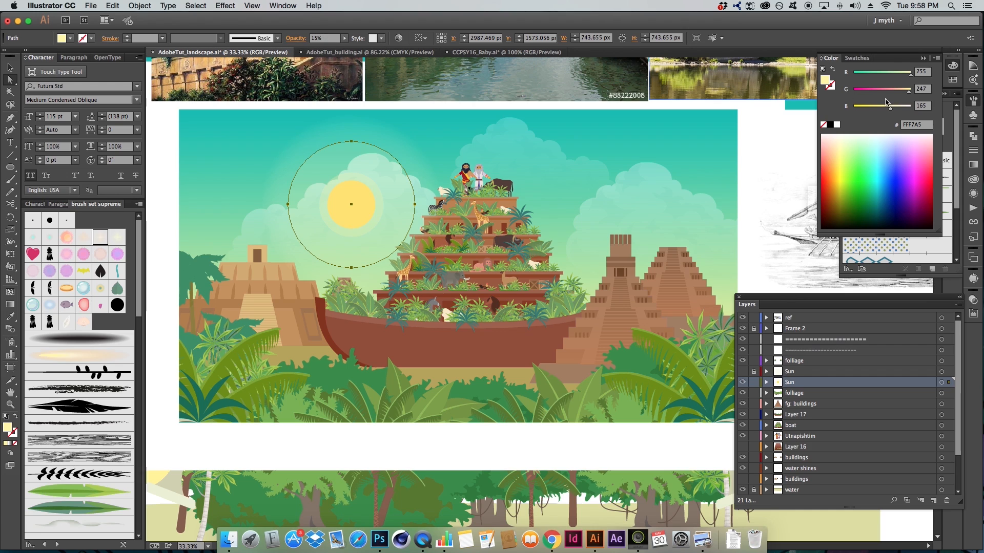
pyautogui.moveTo(887, 105)
pyautogui.mouseDown()
pyautogui.moveTo(915, 92)
pyautogui.moveTo(906, 106)
pyautogui.mouseUp()
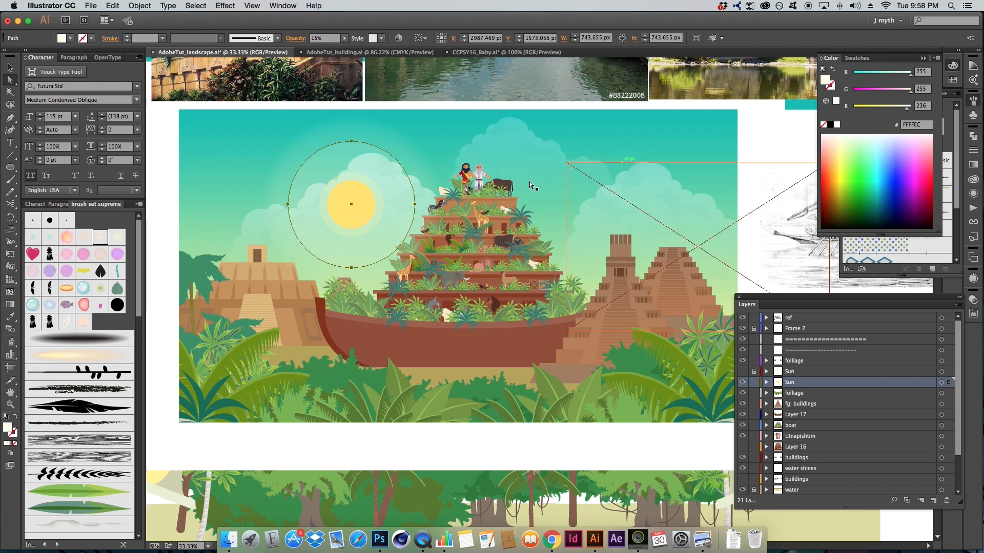
pyautogui.keyDown('shift'); pyautogui.click(378, 186); pyautogui.keyUp('shift')
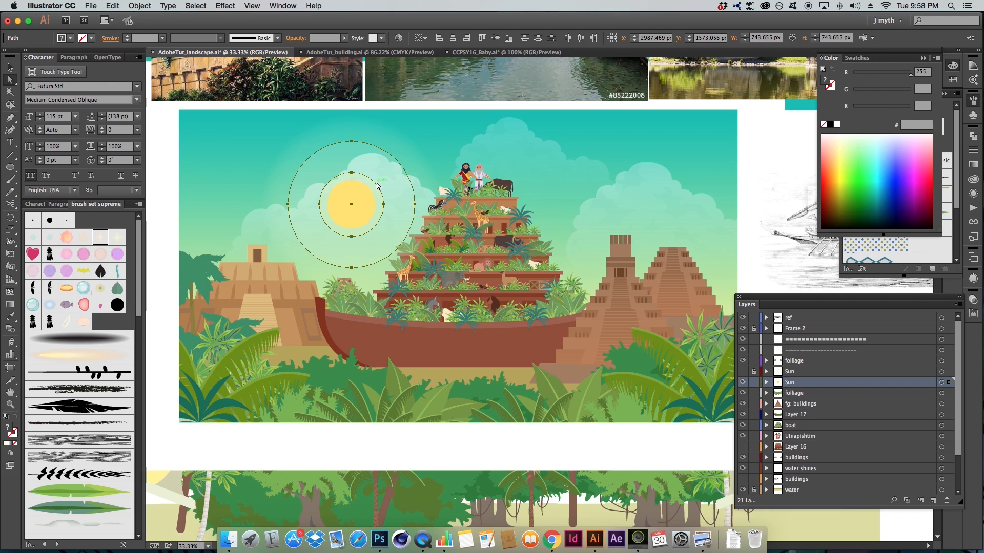
pyautogui.press('super+alt+b')
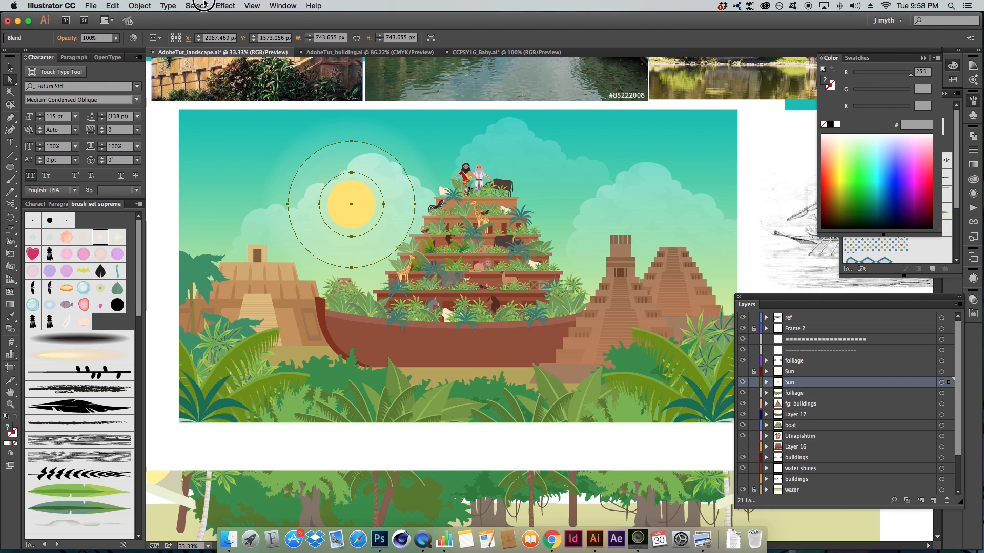
# - Set the ring blend's spacing to Specified Steps with 5 steps
pyautogui.click(161, 6)
pyautogui.moveTo(140, 6)
pyautogui.moveTo(149, 227)
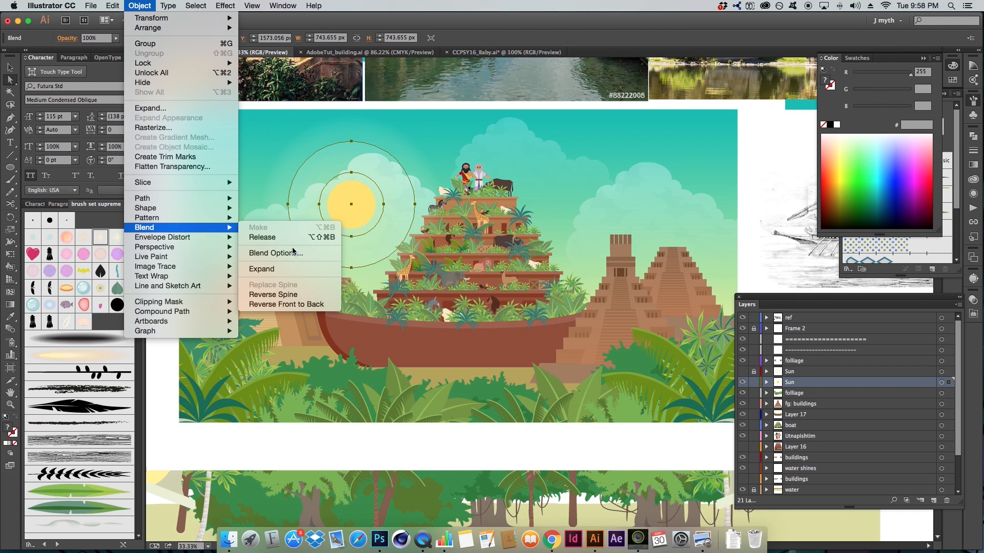
pyautogui.click(275, 253)
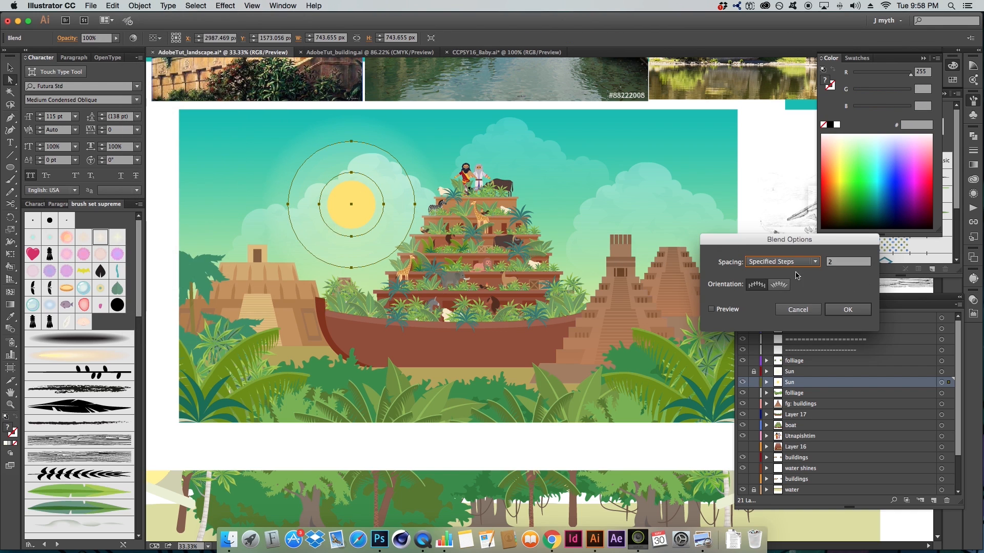
pyautogui.click(725, 311)
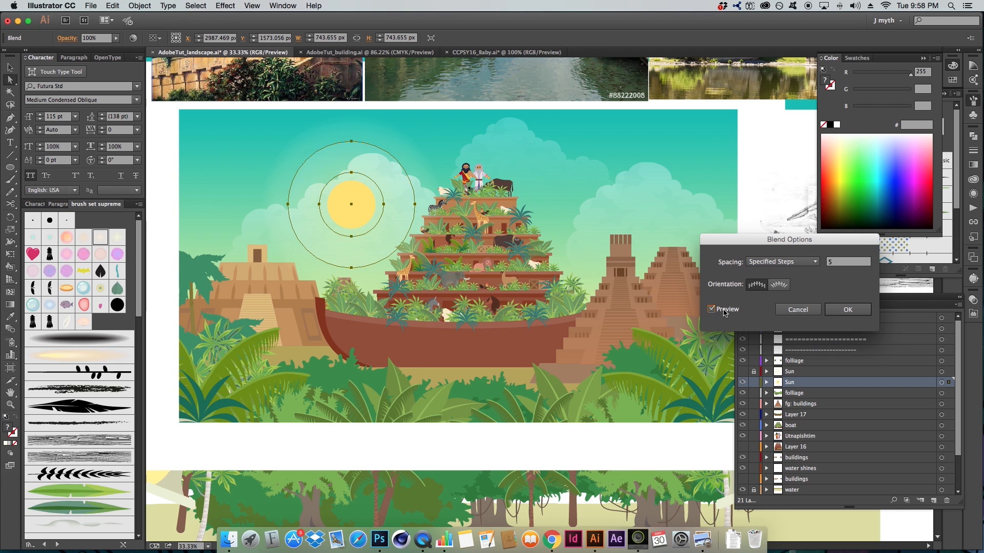
pyautogui.click(847, 310)
# - Set the opacity of the blend's innermost ring around the sun to 55%
pyautogui.click(410, 130)
pyautogui.press('z')
pyautogui.moveTo(260, 123); pyautogui.dragTo(522, 319)
pyautogui.press('a')
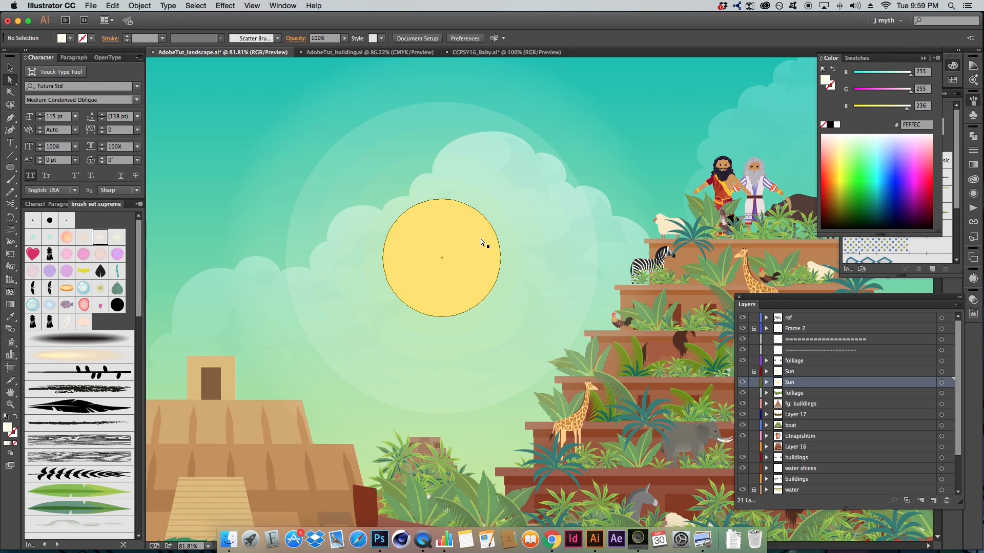
pyautogui.click(502, 214)
pyautogui.click(544, 177)
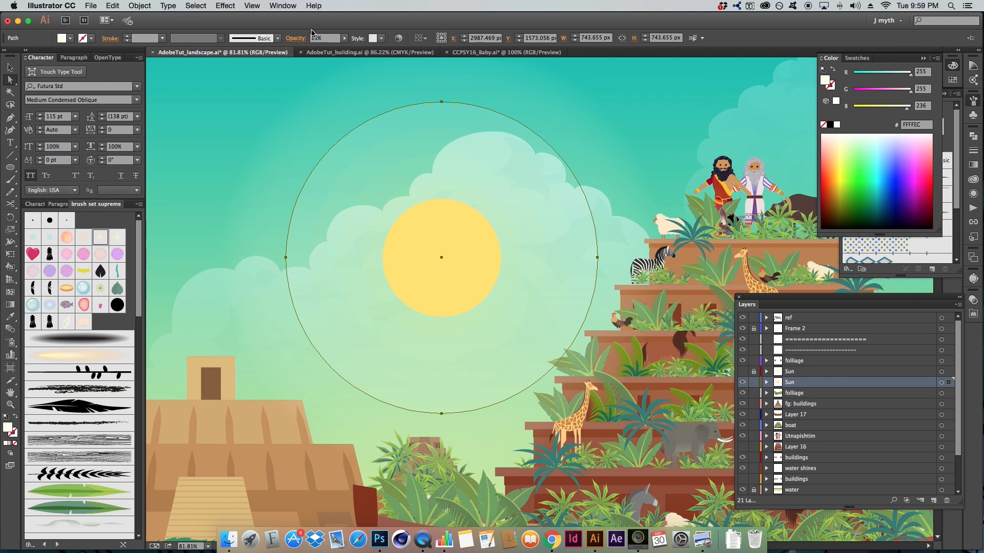
pyautogui.click(467, 193)
pyautogui.moveTo(335, 37); pyautogui.dragTo(307, 40)
pyautogui.write('50')
pyautogui.press('Return')
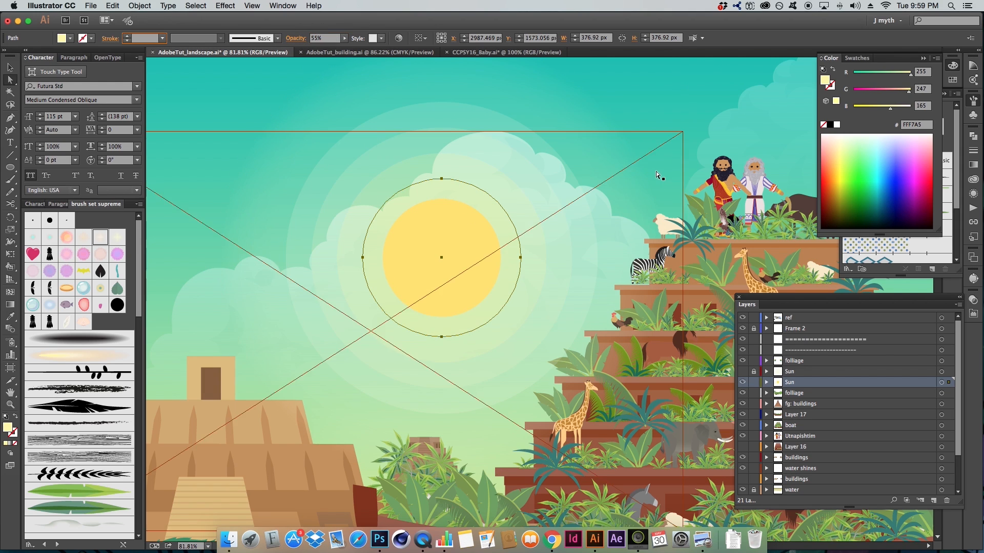
# - Examine the blended sun rings within the whole landscape
pyautogui.click(636, 145)
pyautogui.press('z')
pyautogui.keyDown('alt'); pyautogui.click(540, 325); pyautogui.keyUp('alt')
pyautogui.keyDown('alt'); pyautogui.click(540, 326); pyautogui.keyUp('alt')
pyautogui.keyDown('alt'); pyautogui.click(540, 326); pyautogui.keyUp('alt')
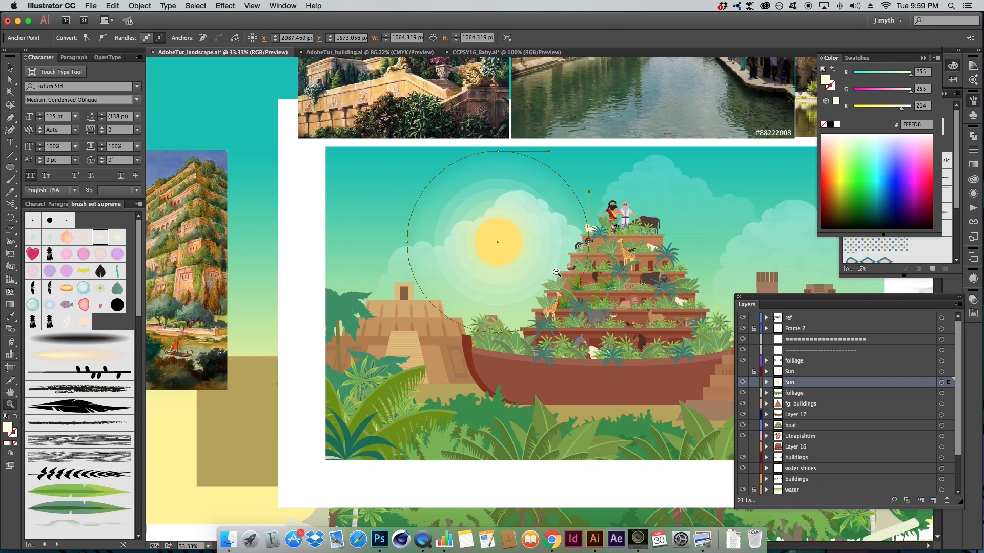
pyautogui.keyDown('alt'); pyautogui.click(555, 273); pyautogui.keyUp('alt')
pyautogui.moveTo(549, 252); pyautogui.dragTo(491, 263)
pyautogui.moveTo(365, 208); pyautogui.dragTo(655, 430)
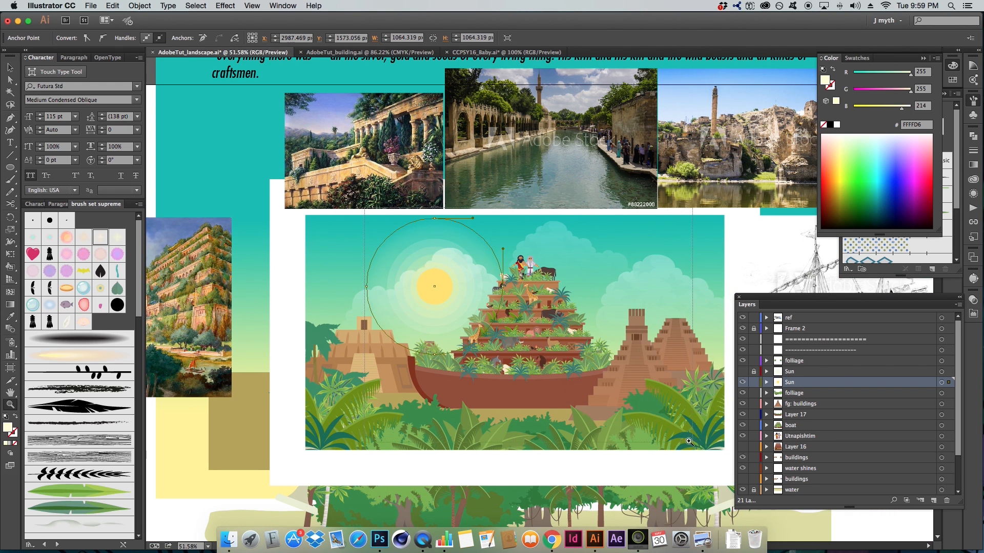
pyautogui.press('a')
# - Apply the Feather effect to the sun's central yellow disc
pyautogui.click(366, 227)
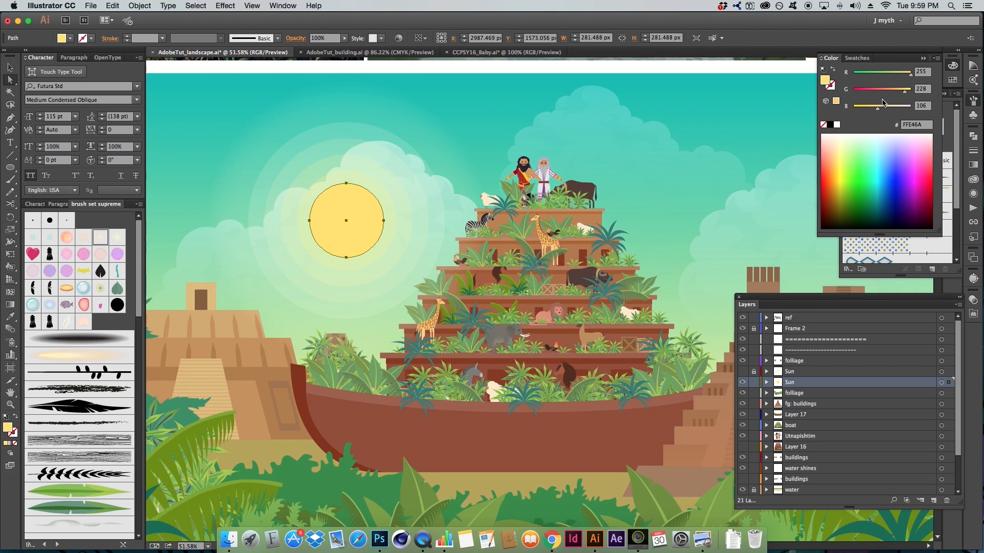
pyautogui.moveTo(896, 112); pyautogui.dragTo(877, 109)
pyautogui.press('v')
pyautogui.click(196, 5)
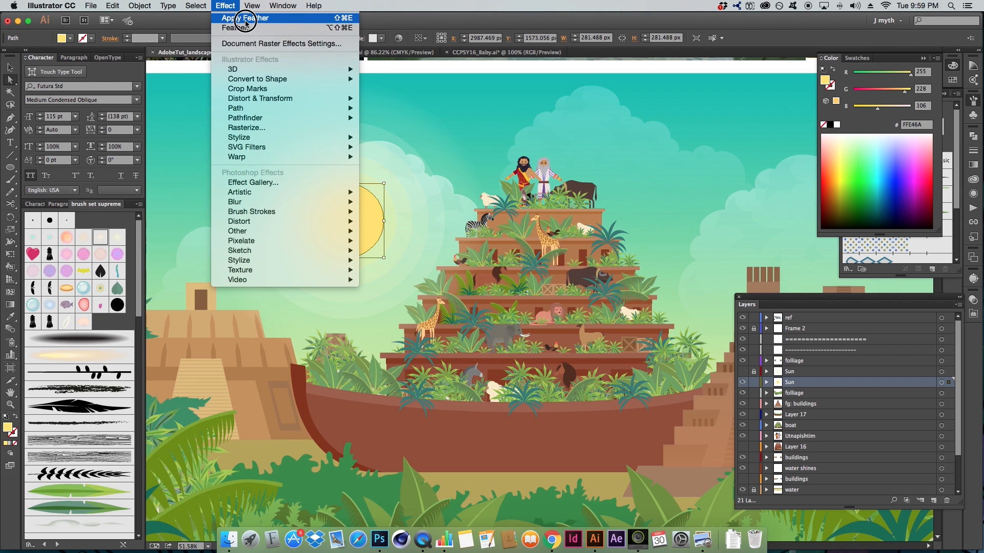
pyautogui.click(246, 19)
# - Add a smaller copy of the central disc about 253 px across, with pale fill FFF5D0
pyautogui.press('s')
pyautogui.moveTo(389, 179); pyautogui.dragTo(388, 175)
pyautogui.press('super+z')
pyautogui.press('super+z')
pyautogui.press('a')
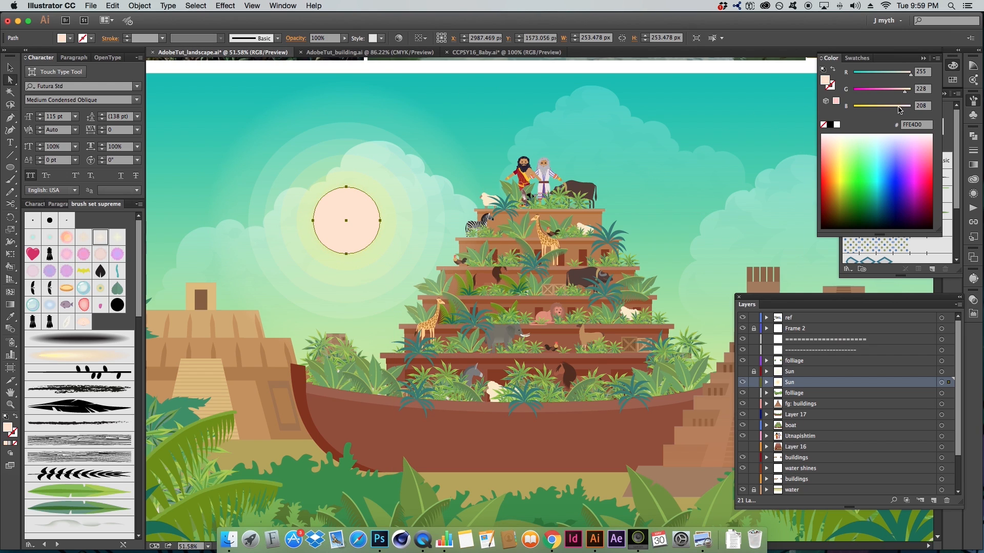
pyautogui.moveTo(907, 94); pyautogui.dragTo(910, 95)
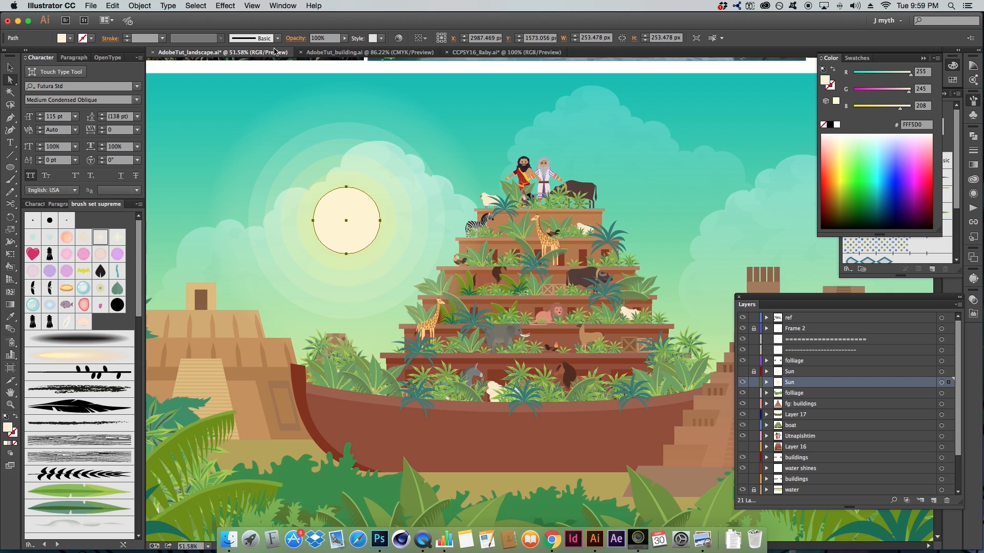
# - Set the pale inner disc's opacity to 55%
pyautogui.click(328, 39)
pyautogui.write('25')
pyautogui.press('Return')
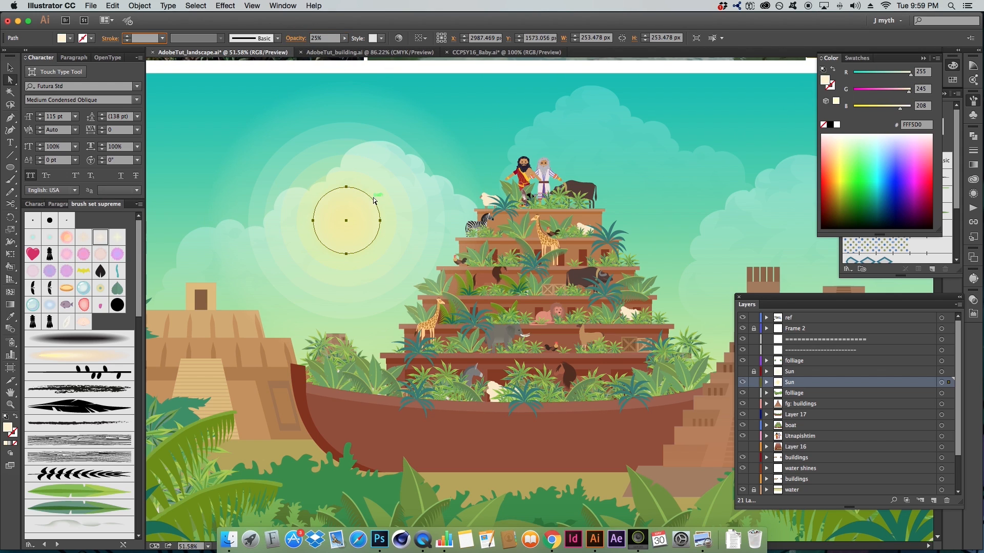
pyautogui.doubleClick(325, 38)
pyautogui.write('55')
pyautogui.press('Return')
pyautogui.click(377, 195)
pyautogui.click(502, 110)
# - Select all artwork on the Sun layer and scale it down to about 797 px across
pyautogui.press('z')
pyautogui.keyDown('alt'); pyautogui.click(425, 260); pyautogui.keyUp('alt')
pyautogui.keyDown('alt'); pyautogui.click(426, 261); pyautogui.keyUp('alt')
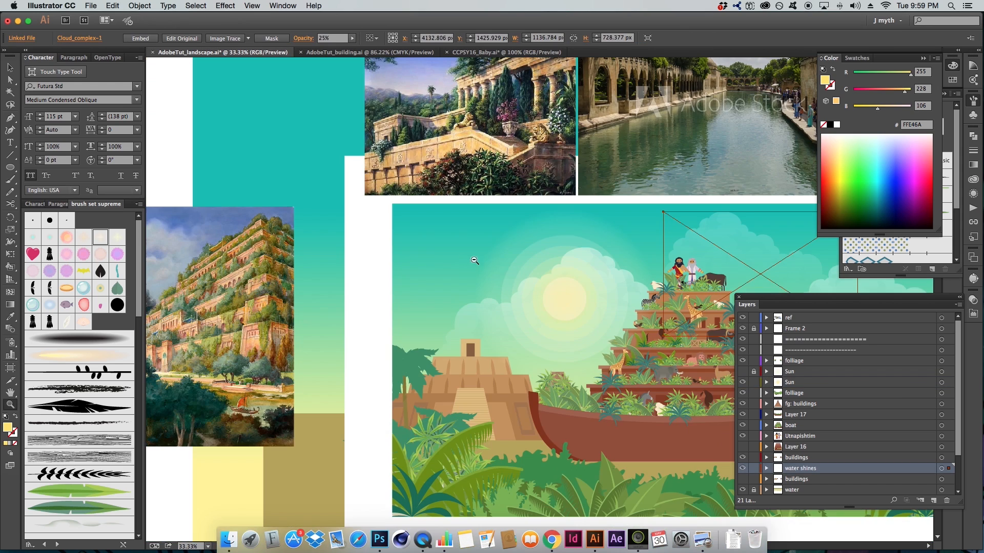
pyautogui.moveTo(562, 280); pyautogui.dragTo(433, 257)
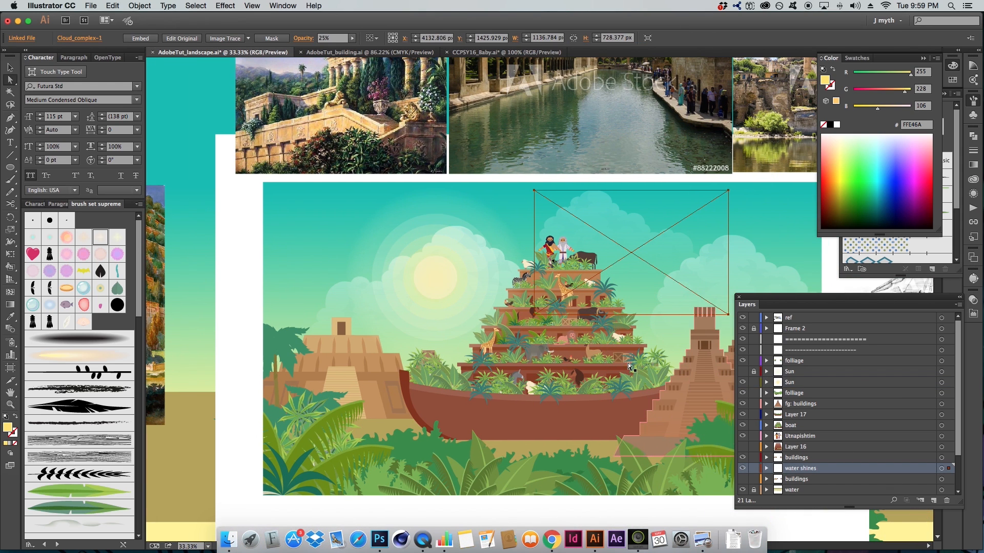
pyautogui.press('v')
pyautogui.click(422, 269)
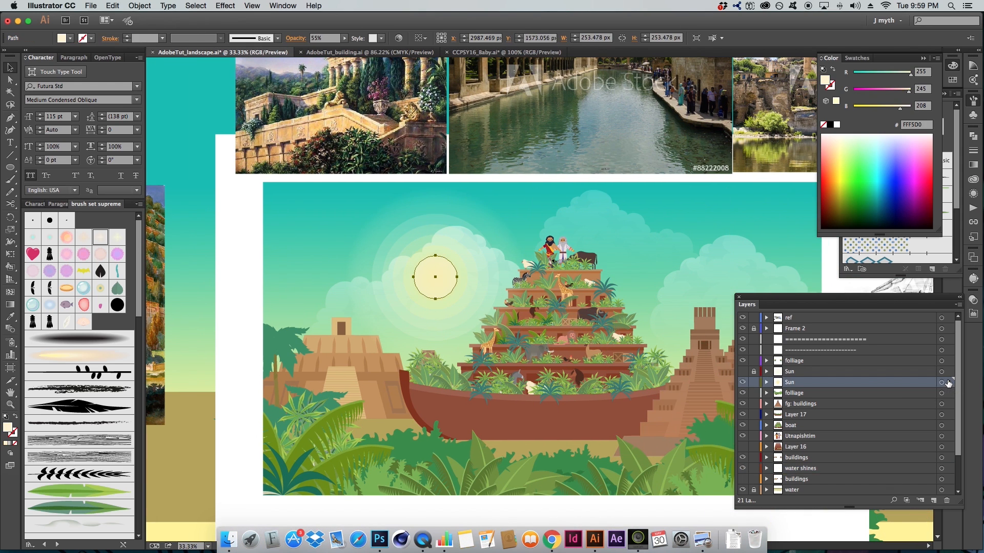
pyautogui.click(949, 383)
pyautogui.press('z')
pyautogui.keyDown('alt'); pyautogui.click(495, 270); pyautogui.keyUp('alt')
pyautogui.moveTo(482, 240); pyautogui.dragTo(433, 245)
pyautogui.press('s')
pyautogui.moveTo(504, 241); pyautogui.dragTo(493, 254)
# - Move the reduced sun closer to the boat's tower, in front of the neighboring cloud
pyautogui.press('v')
pyautogui.moveTo(472, 316); pyautogui.dragTo(502, 309)
pyautogui.moveTo(480, 301); pyautogui.dragTo(437, 299)
pyautogui.press('a')
pyautogui.click(307, 267)
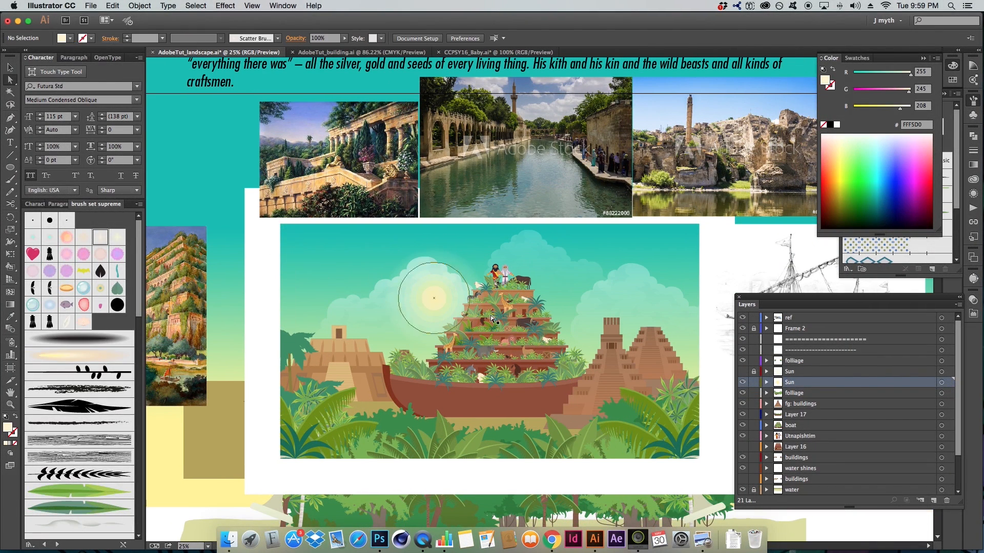
# - Try the grouped sun slightly higher and nearer the tower, and undo the move
pyautogui.hscroll(5, 431, 311)
pyautogui.scroll(-2, 432, 311)
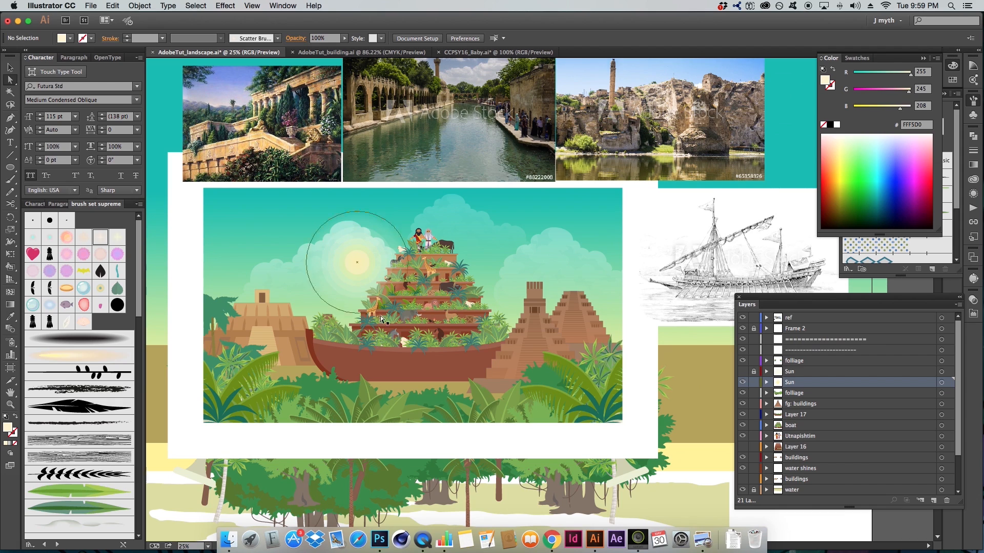
pyautogui.click(366, 270)
pyautogui.click(369, 284)
pyautogui.press('super+z')
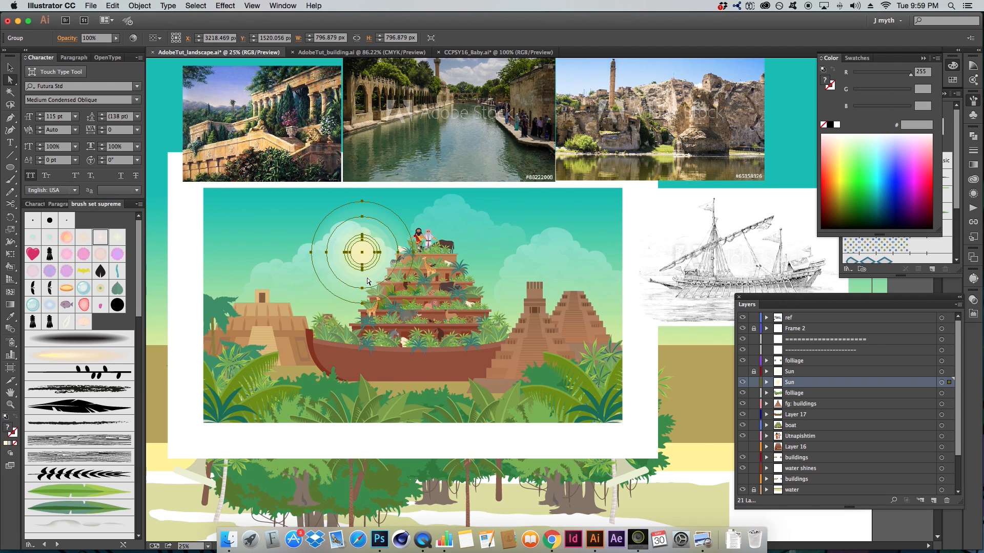
pyautogui.press('z')
pyautogui.press('super+z')
# - Move the Sun layer down the layer stack to directly above the Clouds layer
pyautogui.moveTo(294, 212); pyautogui.dragTo(573, 455)
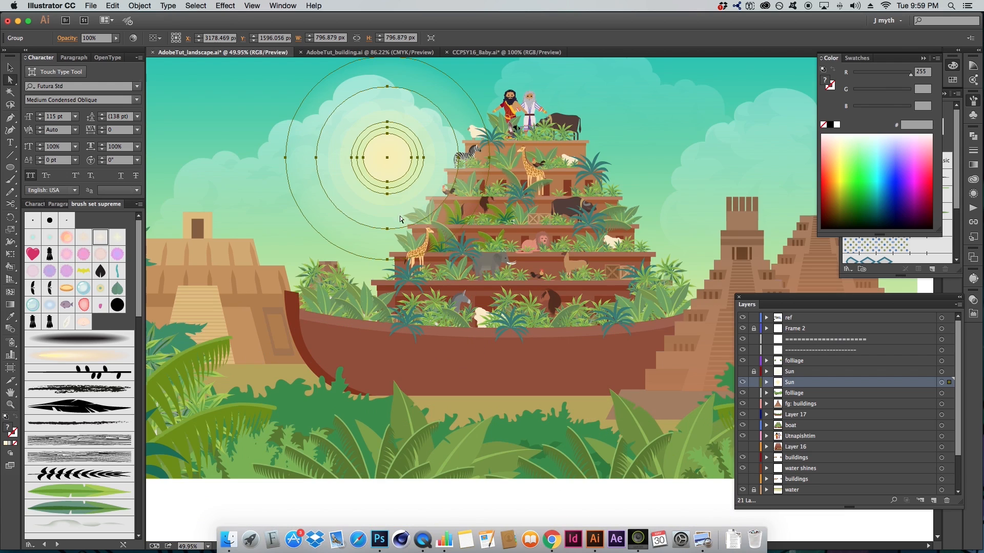
pyautogui.press('v')
pyautogui.press('a')
pyautogui.press('v')
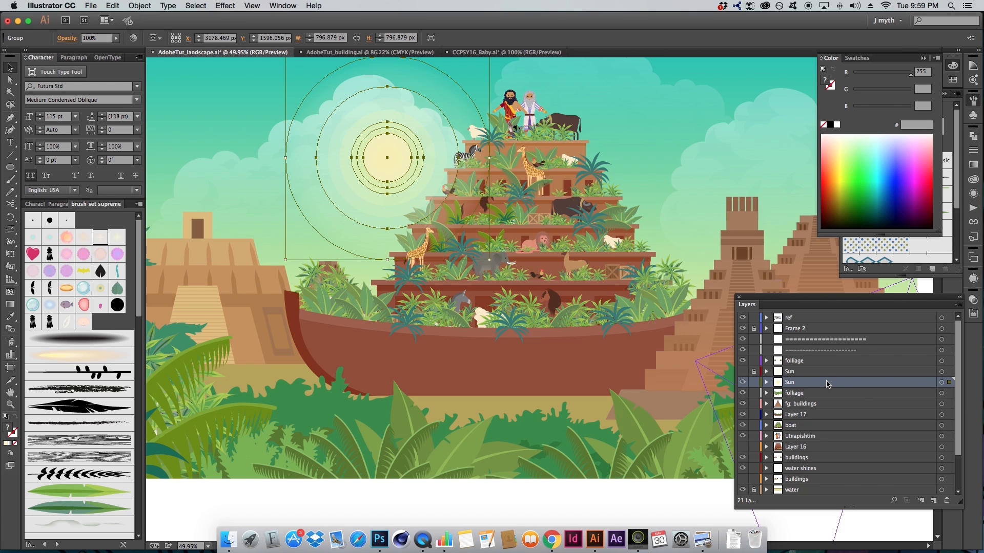
pyautogui.moveTo(827, 384); pyautogui.dragTo(832, 457)
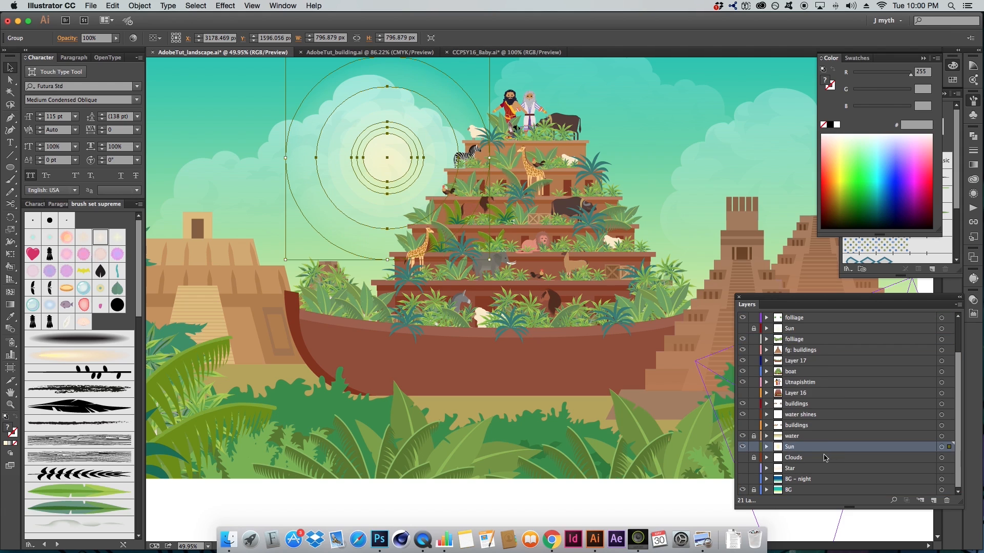
pyautogui.click(391, 146)
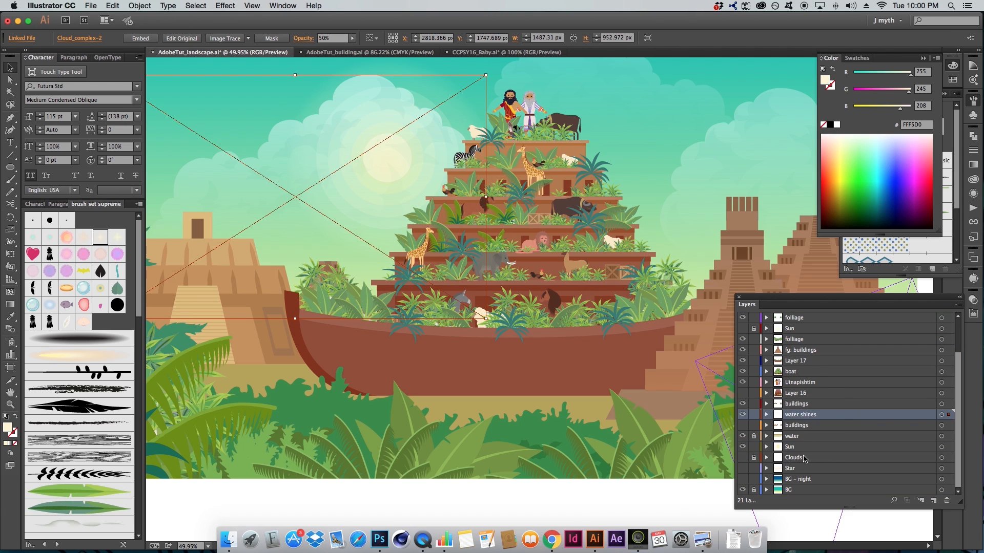
# - Move the Sun layer to directly above the water shines layer and select the sun group
pyautogui.moveTo(802, 451); pyautogui.dragTo(802, 410)
pyautogui.press('z')
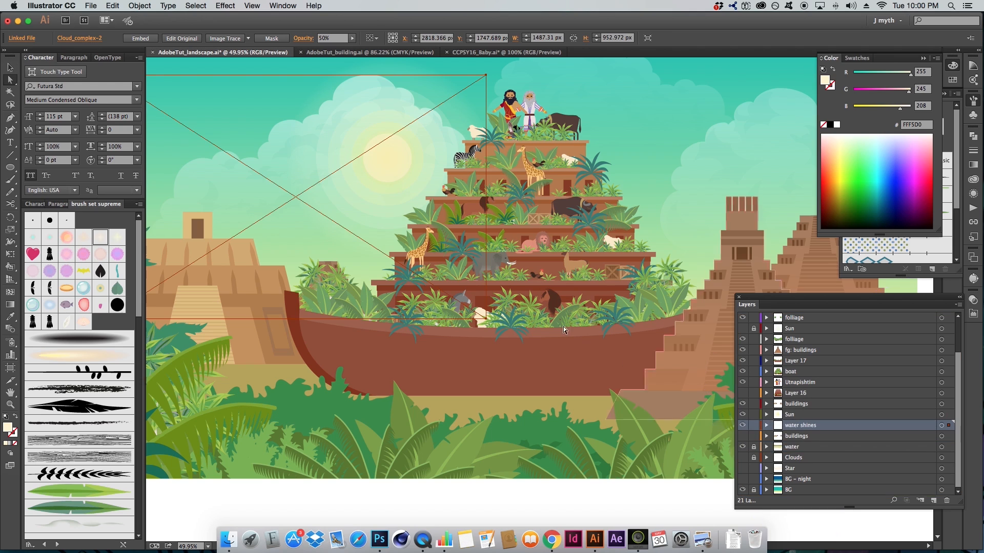
pyautogui.keyDown('alt'); pyautogui.click(411, 163); pyautogui.keyUp('alt')
pyautogui.press('v')
pyautogui.click(427, 274)
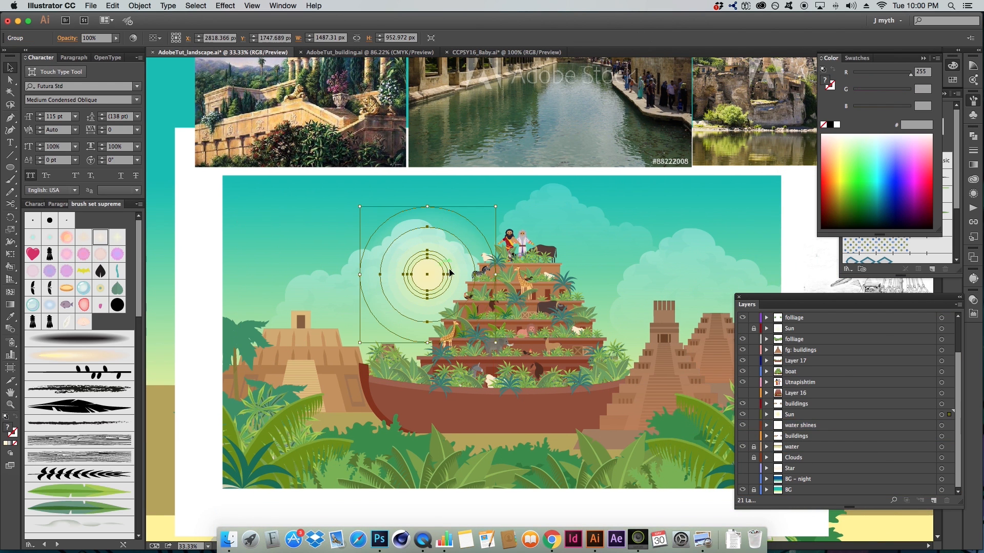
pyautogui.scroll(3, 830, 421)
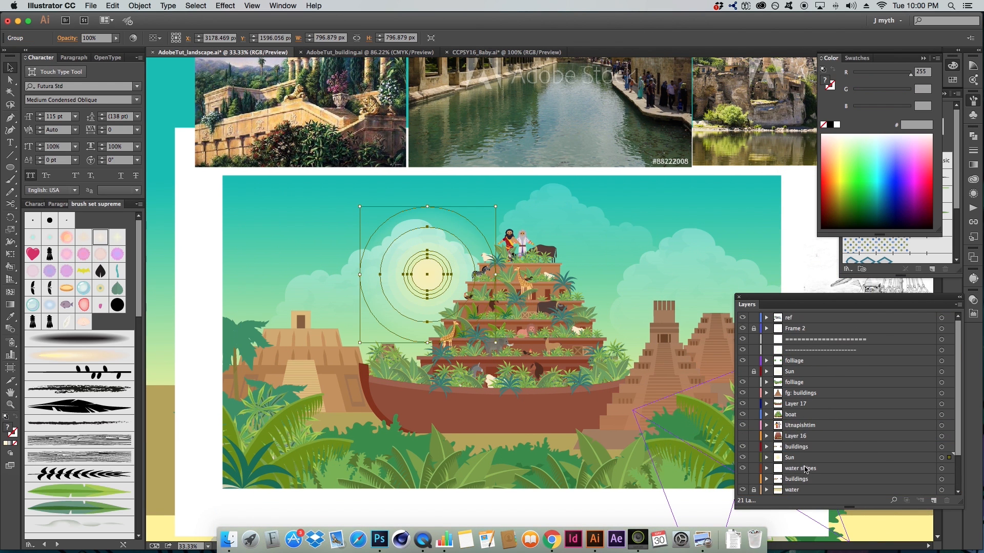
# - Add a new layer named rays directly above the fg: buildings layer
pyautogui.click(804, 447)
pyautogui.click(803, 384)
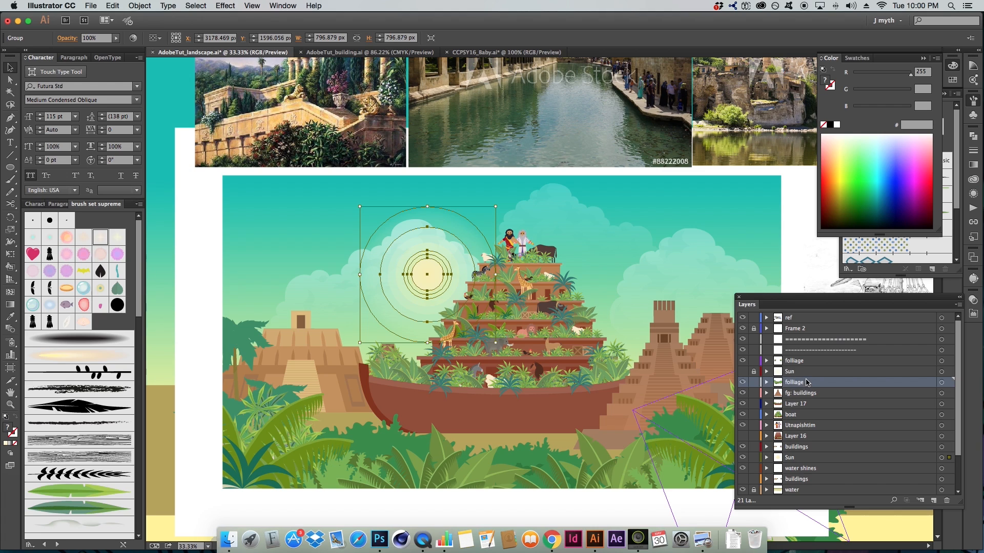
pyautogui.press('super+alt+l')
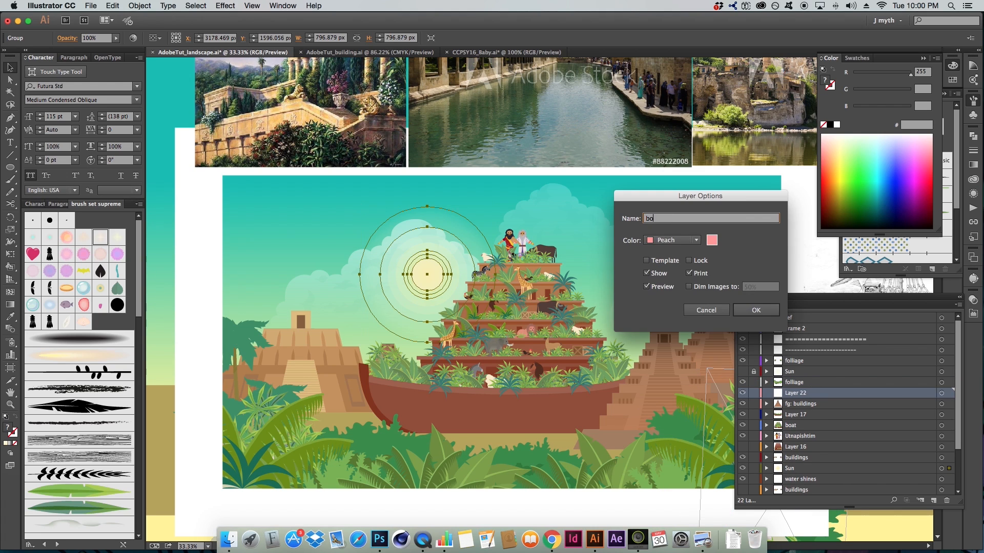
pyautogui.write('rays')
pyautogui.press('Return')
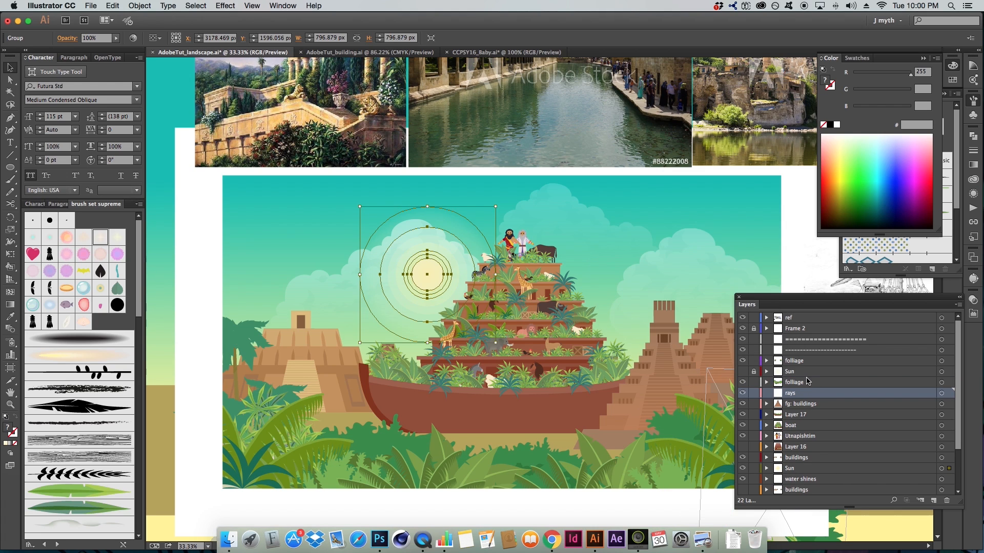
# - Rename the rays layer as sun rays
pyautogui.press('p')
pyautogui.doubleClick(791, 393)
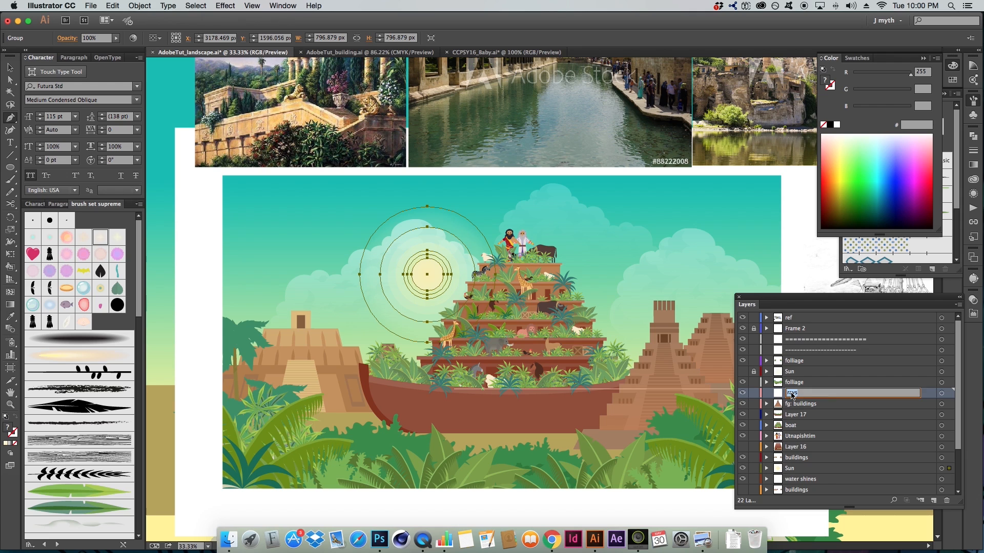
pyautogui.write('sun')
pyautogui.press('Return')
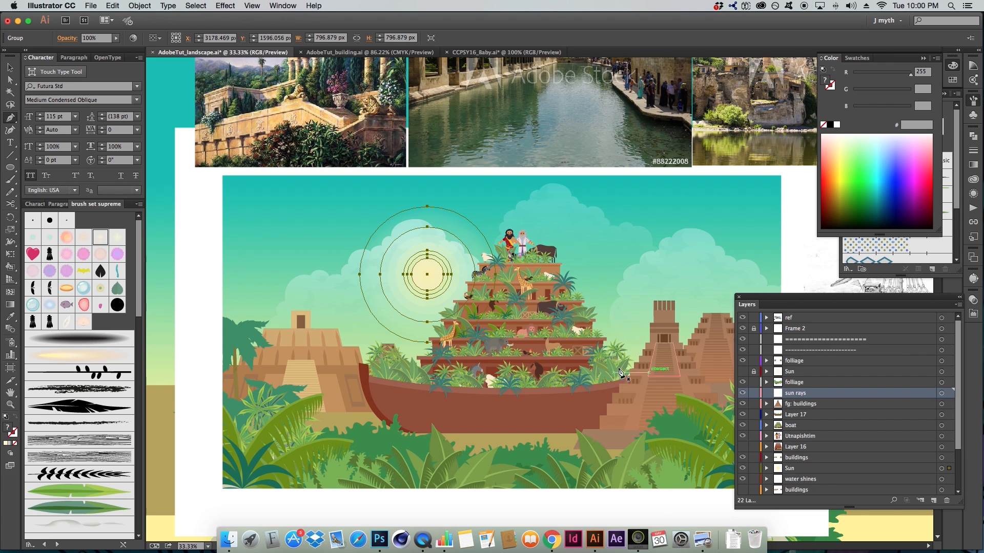
# - Draw a closed triangular ray with the Pen tool, from the sun down across the boat to just below the illustration's lower edge
pyautogui.click(436, 275)
pyautogui.moveTo(436, 275); pyautogui.dragTo(668, 497)
pyautogui.click(505, 499)
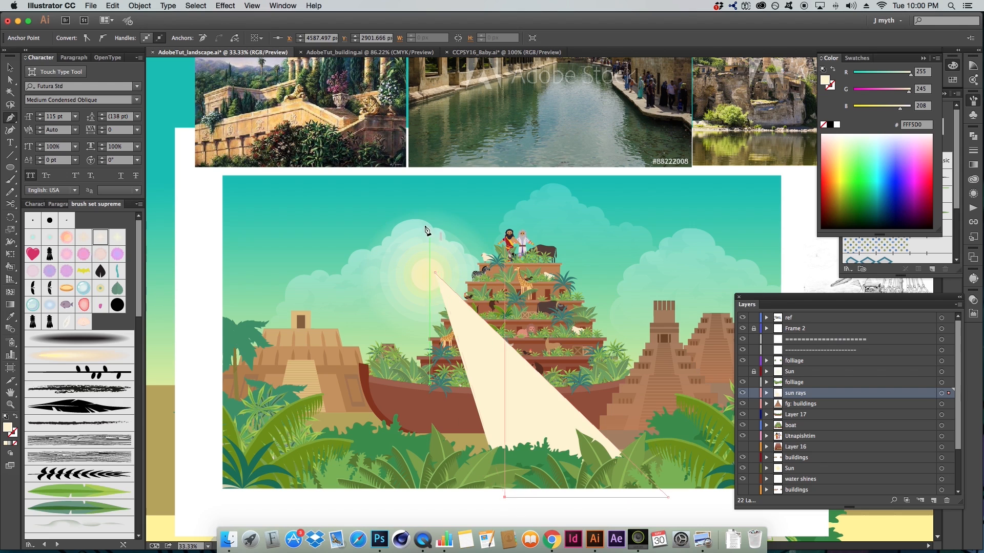
pyautogui.click(435, 274)
# - Move the ray's apex further into the sun and sample the sun glow's translucent cream appearance onto the ray
pyautogui.press('a')
pyautogui.click(477, 380)
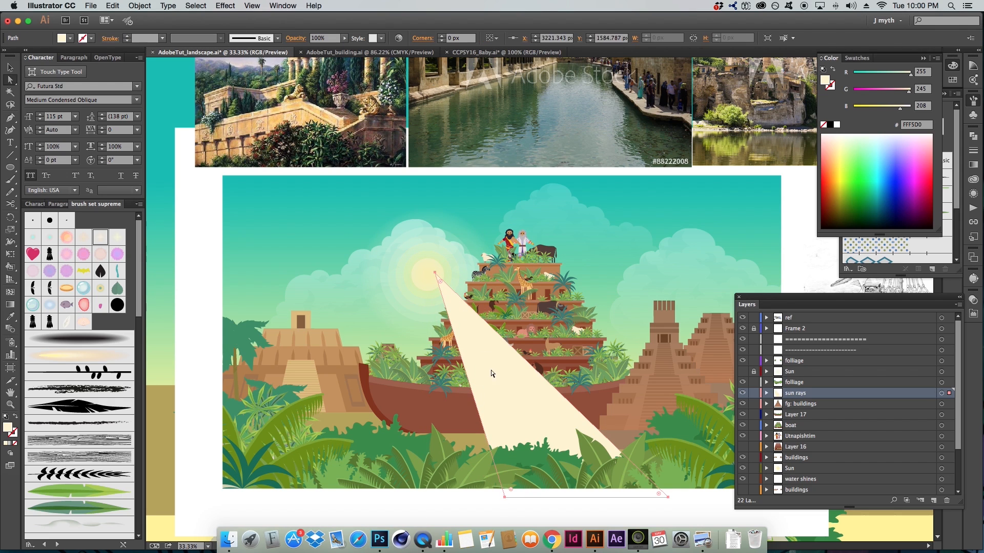
pyautogui.click(435, 275)
pyautogui.moveTo(436, 277); pyautogui.dragTo(423, 265)
pyautogui.click(434, 272)
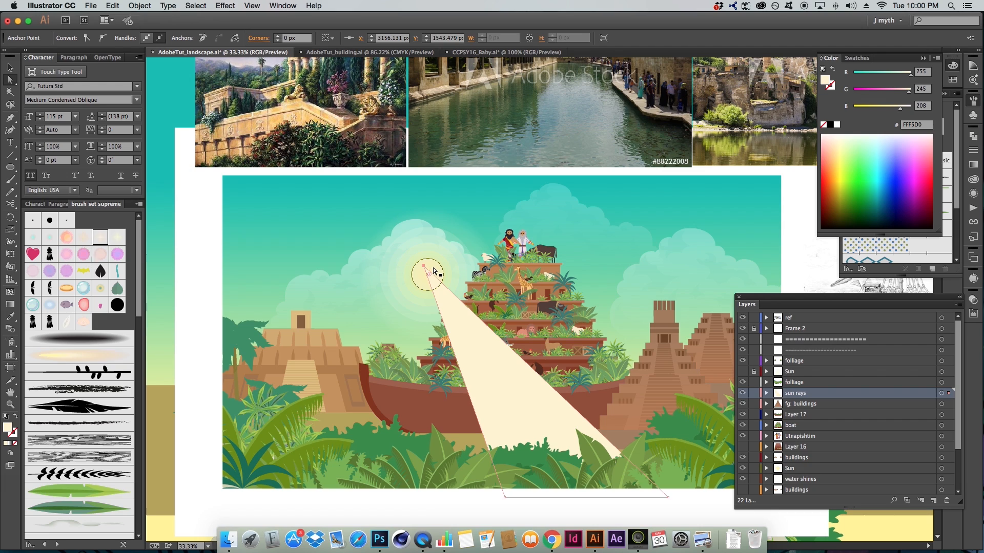
pyautogui.press('i')
pyautogui.click(435, 267)
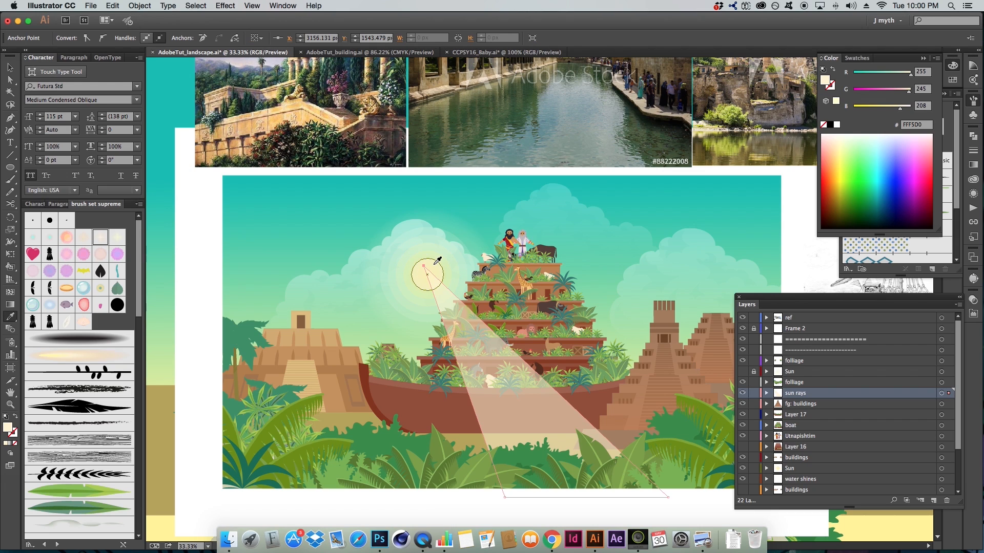
# - Give the ray a linear gradient fill that fades from cream to the same cream at 0% opacity
pyautogui.click(974, 167)
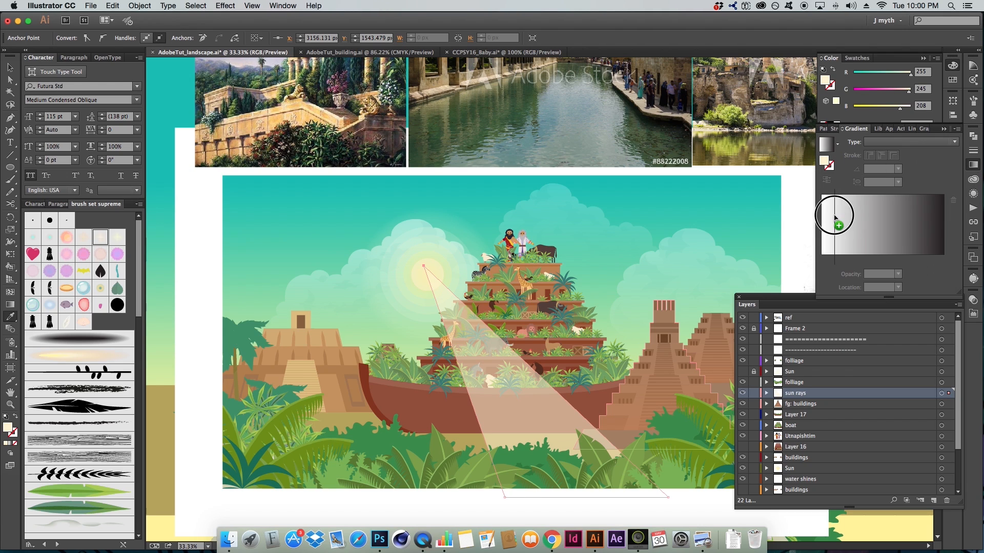
pyautogui.click(835, 217)
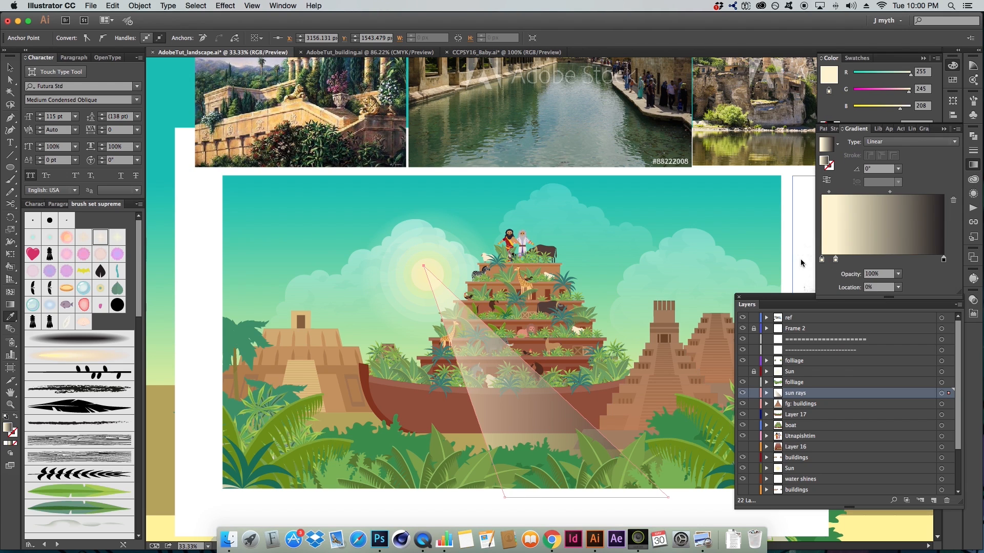
pyautogui.moveTo(943, 259); pyautogui.dragTo(945, 273)
pyautogui.moveTo(835, 260); pyautogui.dragTo(955, 254)
pyautogui.click(898, 275)
pyautogui.click(906, 286)
# - Run the ray's gradient from its apex in the sun down to the foreground foliage
pyautogui.press('g')
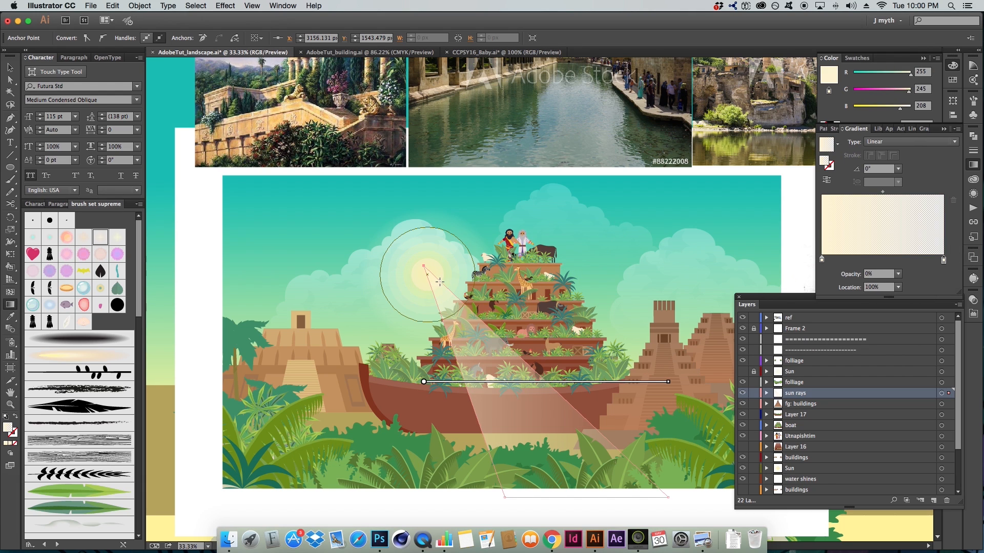
pyautogui.moveTo(423, 266); pyautogui.dragTo(527, 484)
pyautogui.scroll(-1, 510, 399)
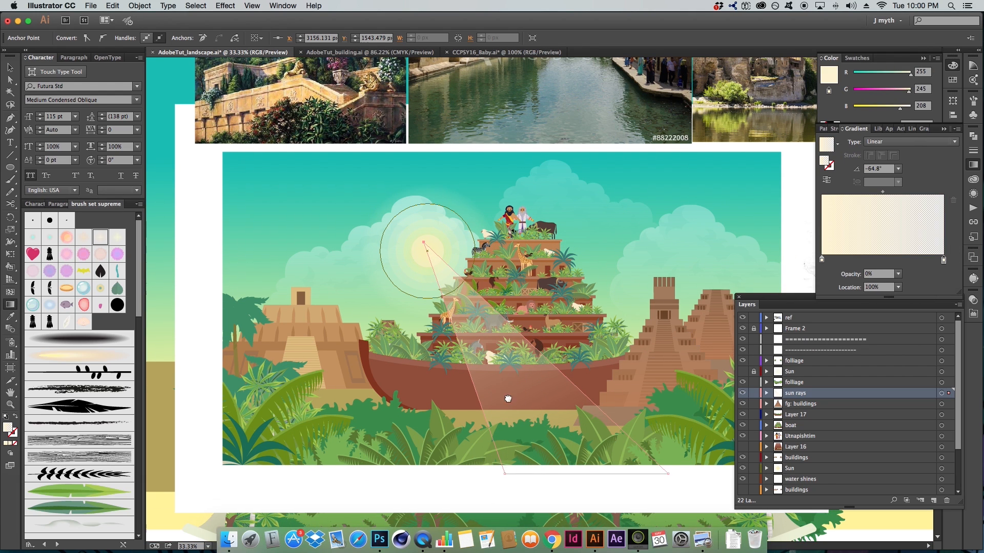
# - Rotate a copy of the ray about its apex so it points nearly straight down, and narrow the copy by moving a base corner inward
pyautogui.press('a')
pyautogui.press('v')
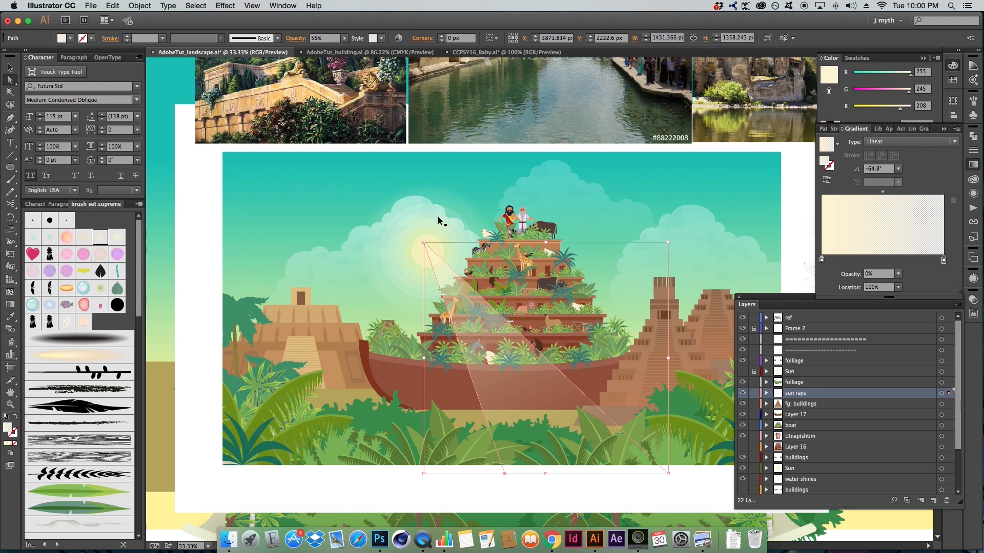
pyautogui.press('r')
pyautogui.click(423, 242)
pyautogui.moveTo(661, 333); pyautogui.dragTo(512, 379)
pyautogui.press('a')
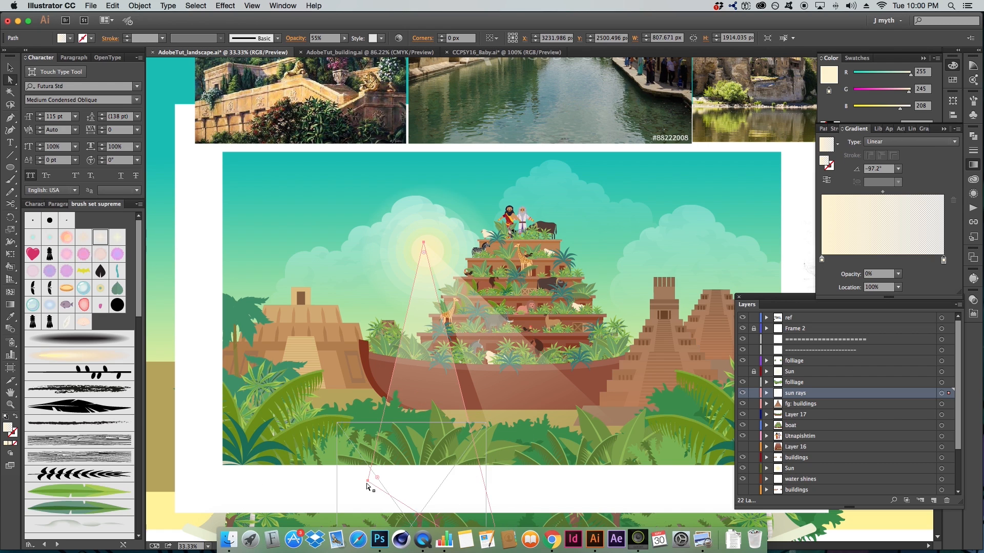
pyautogui.moveTo(367, 481); pyautogui.dragTo(420, 514)
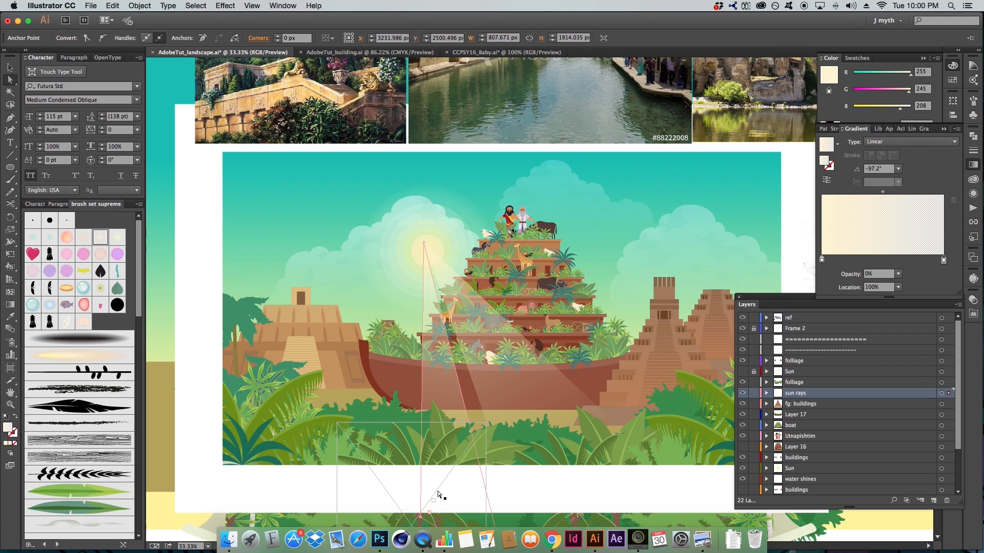
# - Select both sun rays and apply a Feather effect with a radius of 50
pyautogui.scroll(-4, 503, 258)
pyautogui.click(509, 259)
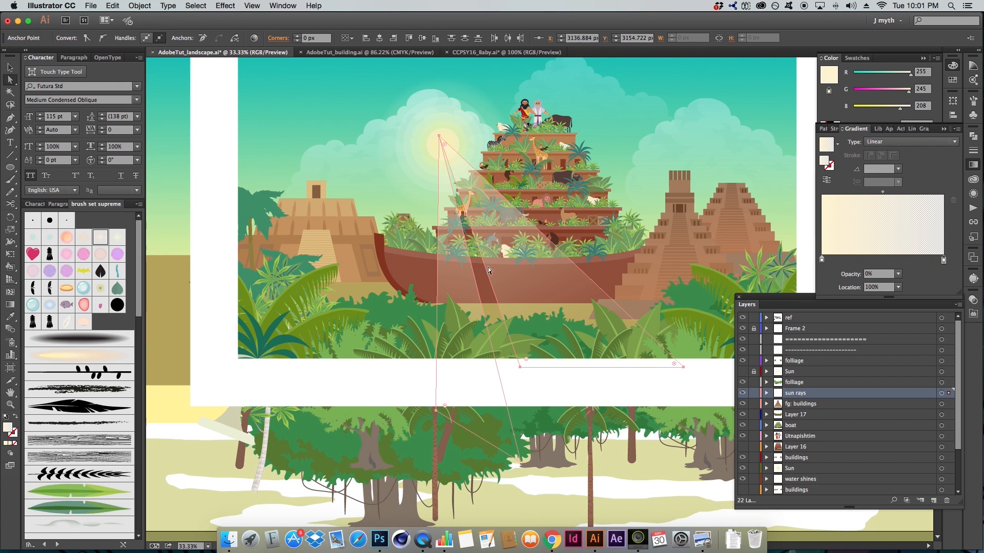
pyautogui.click(457, 268)
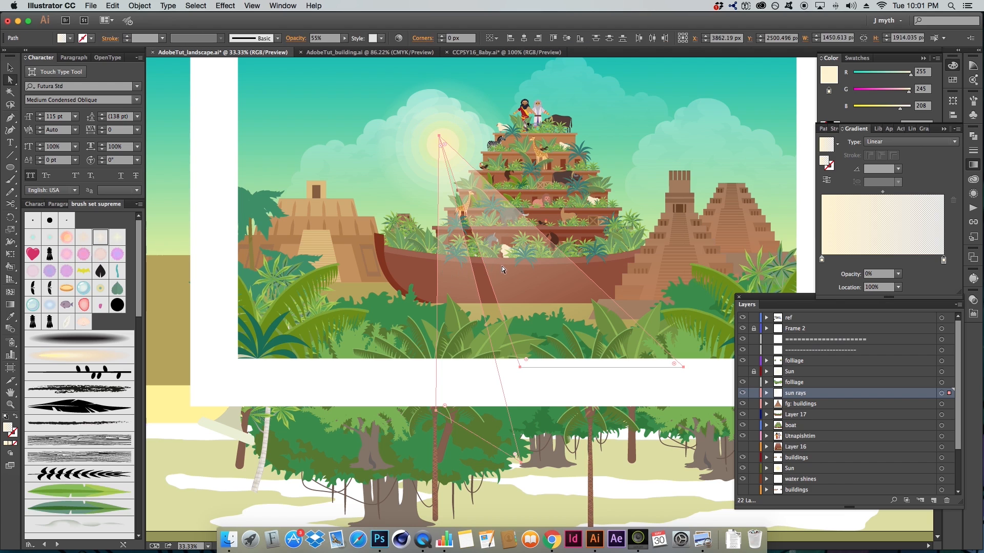
pyautogui.click(225, 5)
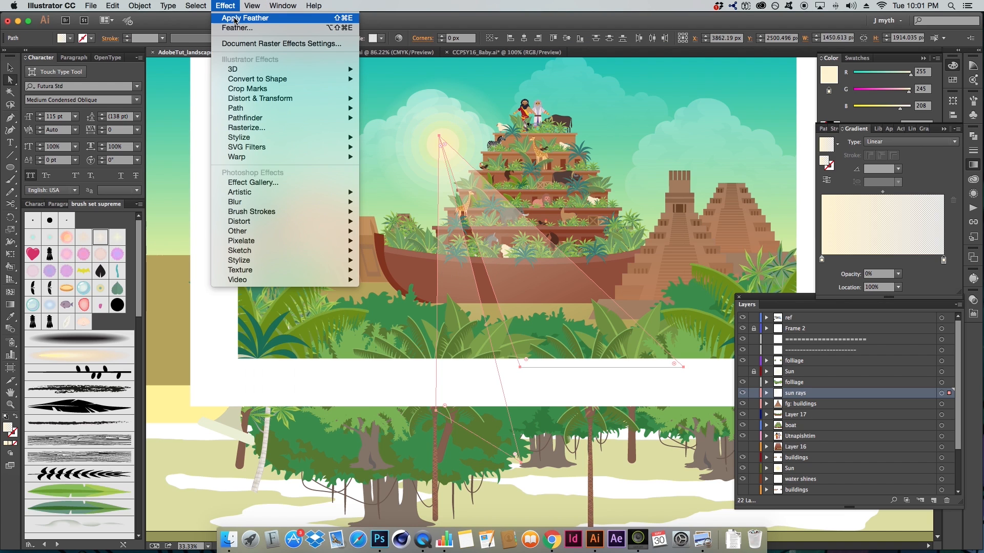
pyautogui.click(256, 26)
pyautogui.write('15')
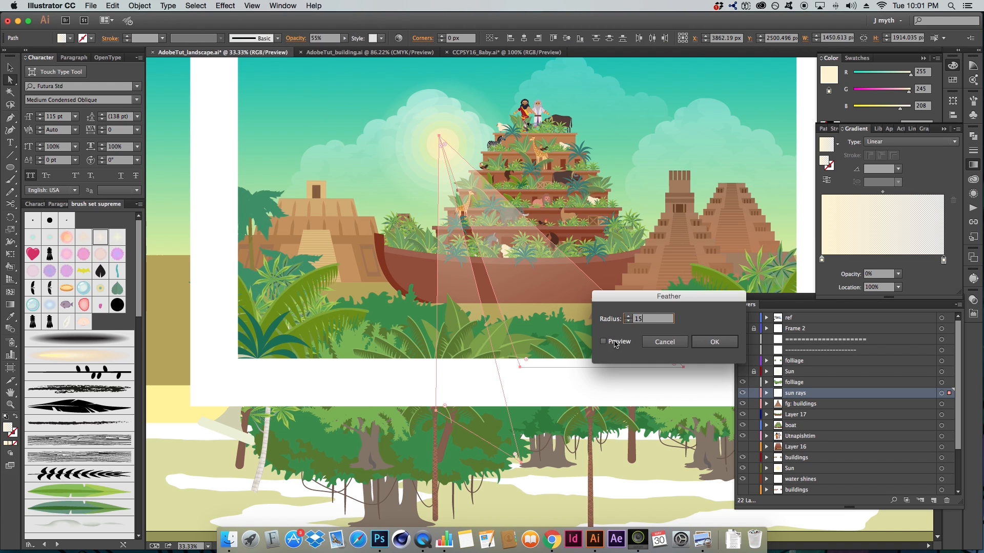
pyautogui.click(619, 341)
pyautogui.moveTo(665, 320); pyautogui.dragTo(575, 314)
pyautogui.write('25')
pyautogui.press('Tab')
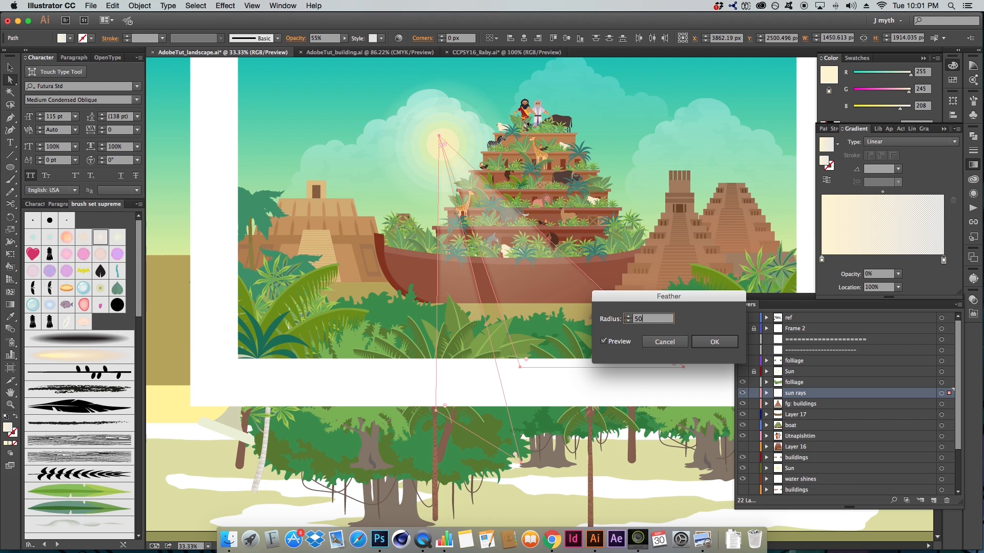
pyautogui.press('Return')
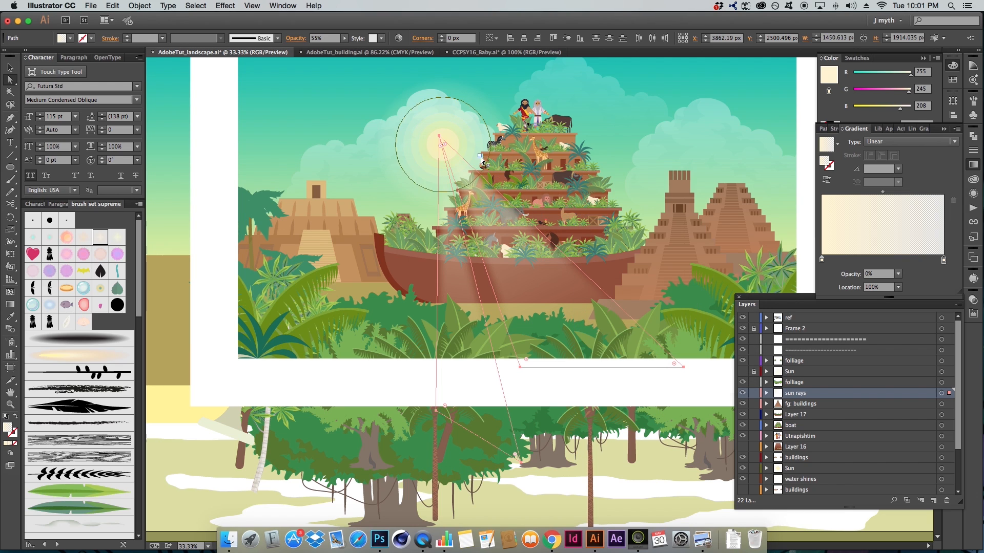
# - Try 25% opacity on both sun rays, and set it to 35%
pyautogui.click(407, 160)
pyautogui.click(539, 315)
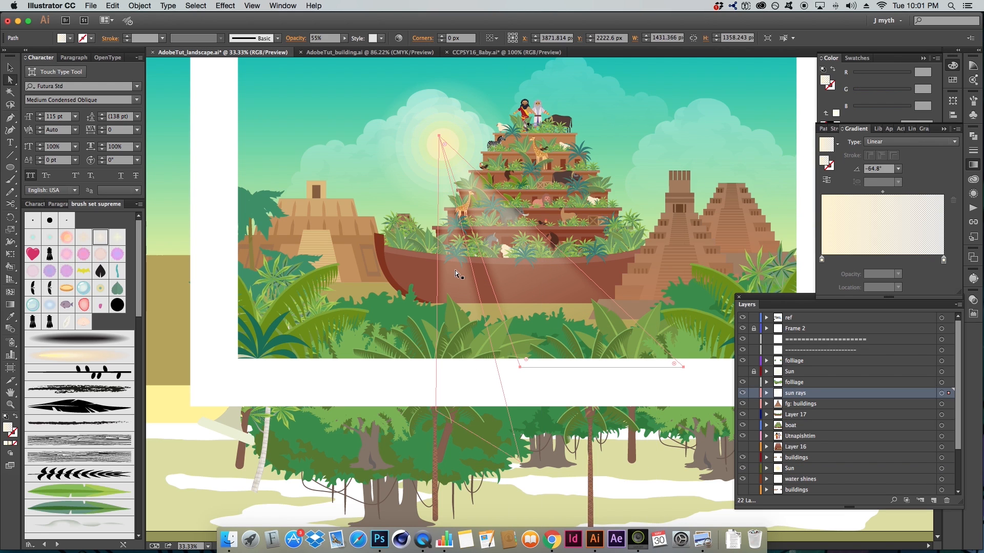
pyautogui.moveTo(332, 37); pyautogui.dragTo(237, 44)
pyautogui.write('25')
pyautogui.press('Return')
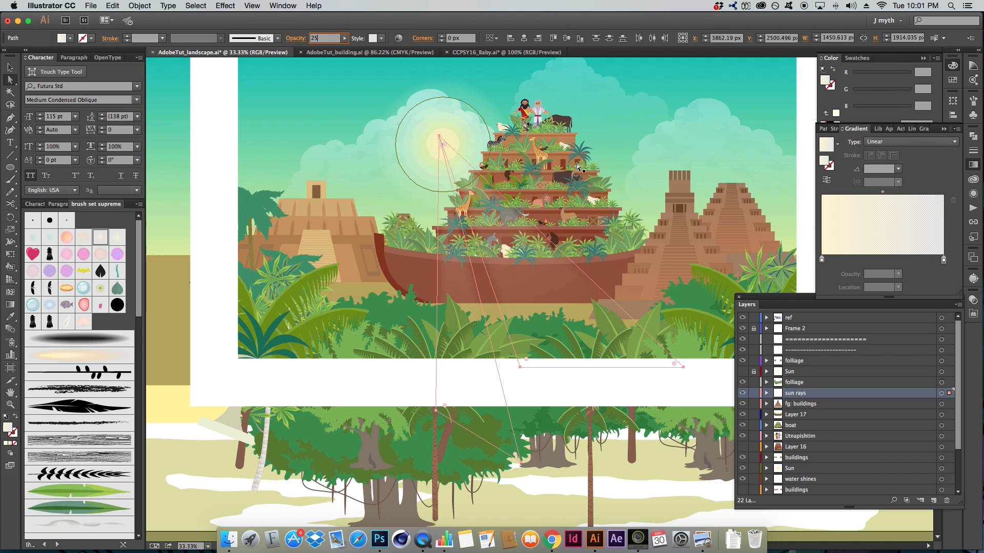
pyautogui.moveTo(329, 38); pyautogui.dragTo(309, 38)
pyautogui.write('35')
pyautogui.press('Return')
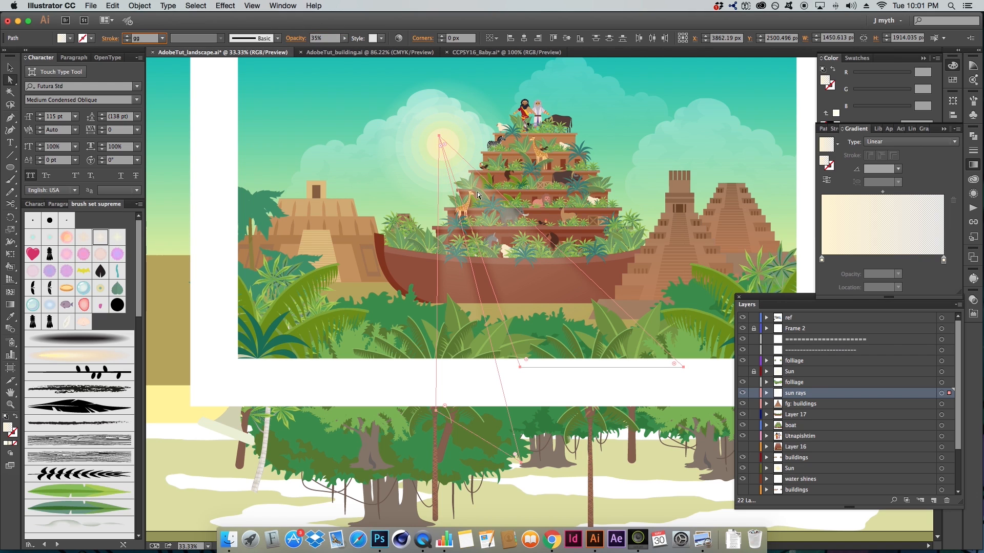
# - Redraw the gradient of both rays along one line from the sun's upper part down to the foreground foliage
pyautogui.press('Escape')
pyautogui.press('g')
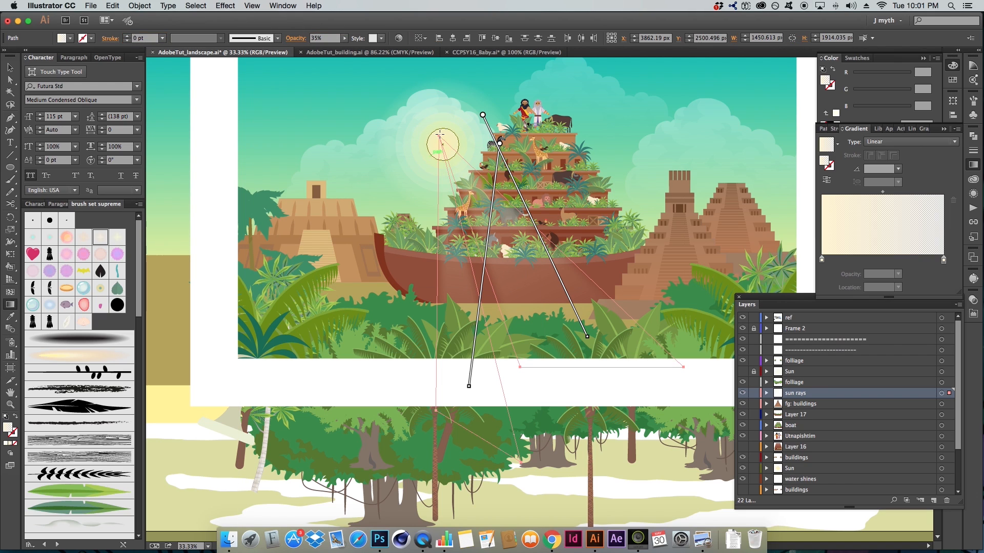
pyautogui.moveTo(440, 135)
pyautogui.mouseDown()
pyautogui.moveTo(494, 333)
pyautogui.moveTo(493, 313)
pyautogui.mouseUp()
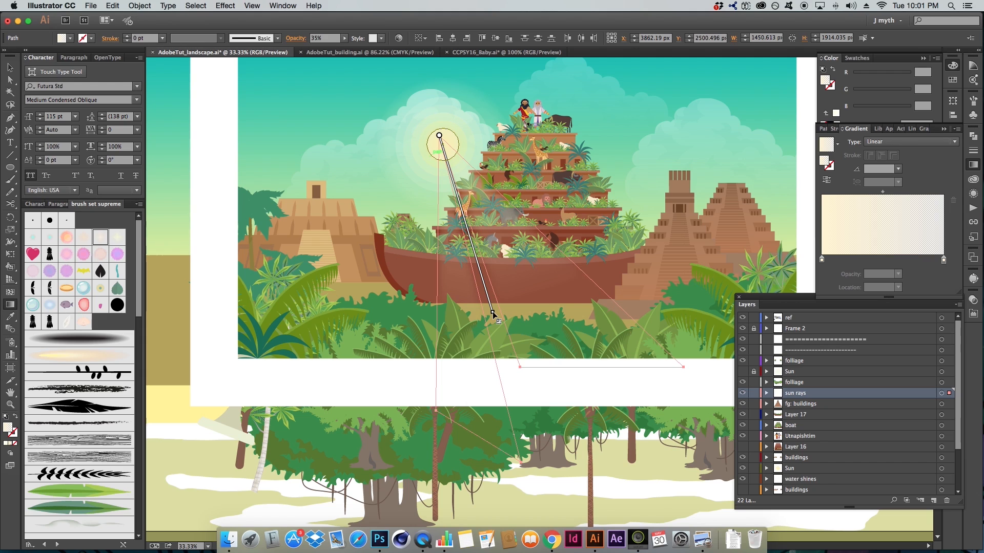
pyautogui.moveTo(448, 132); pyautogui.dragTo(502, 327)
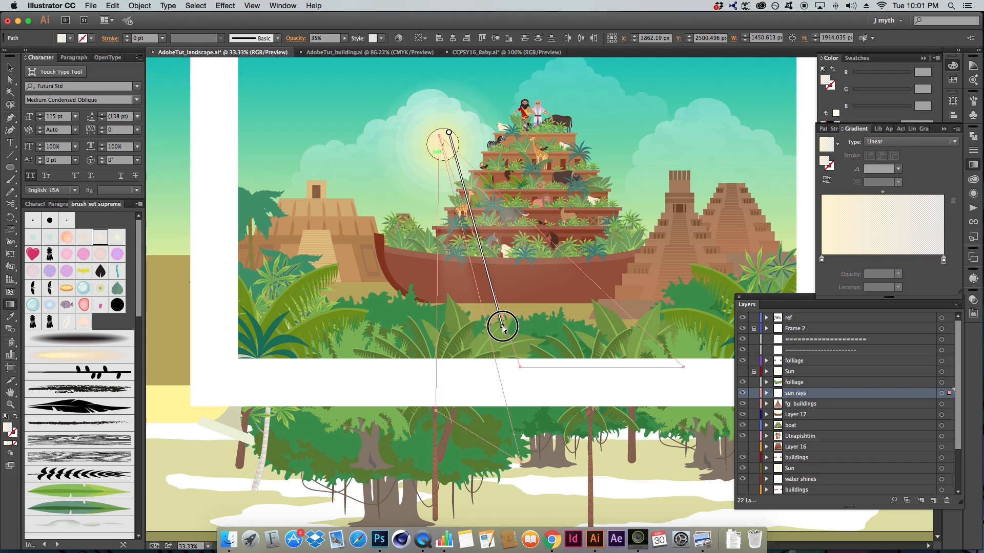
# - Examine how the sun rays fade across the boat, in the whole illustration and close up
pyautogui.keyDown('super'); pyautogui.click(362, 127); pyautogui.keyUp('super')
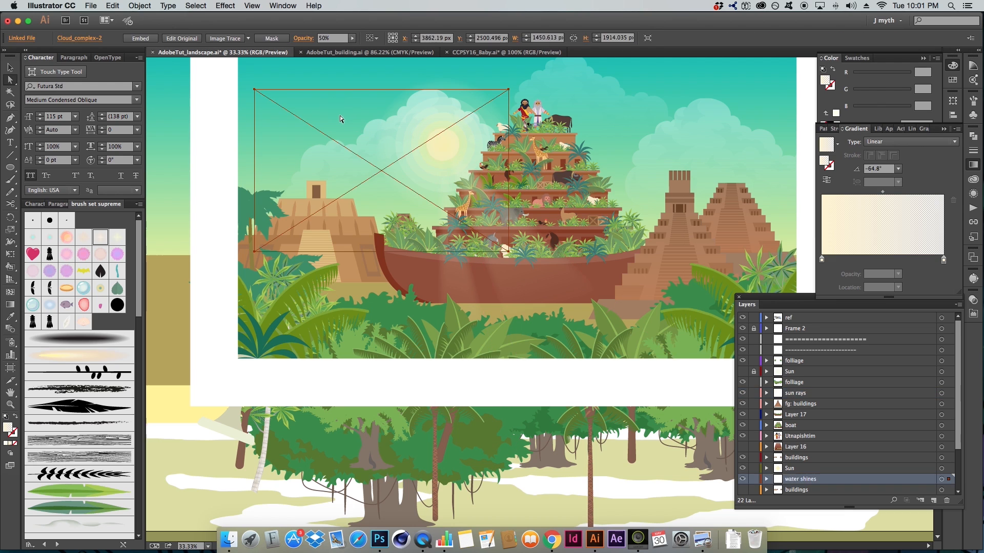
pyautogui.press('alt+super+space')
pyautogui.keyDown('alt'); pyautogui.keyDown('super'); pyautogui.click(632, 300); pyautogui.keyUp('super'); pyautogui.keyUp('alt')
pyautogui.moveTo(566, 332); pyautogui.dragTo(497, 230)
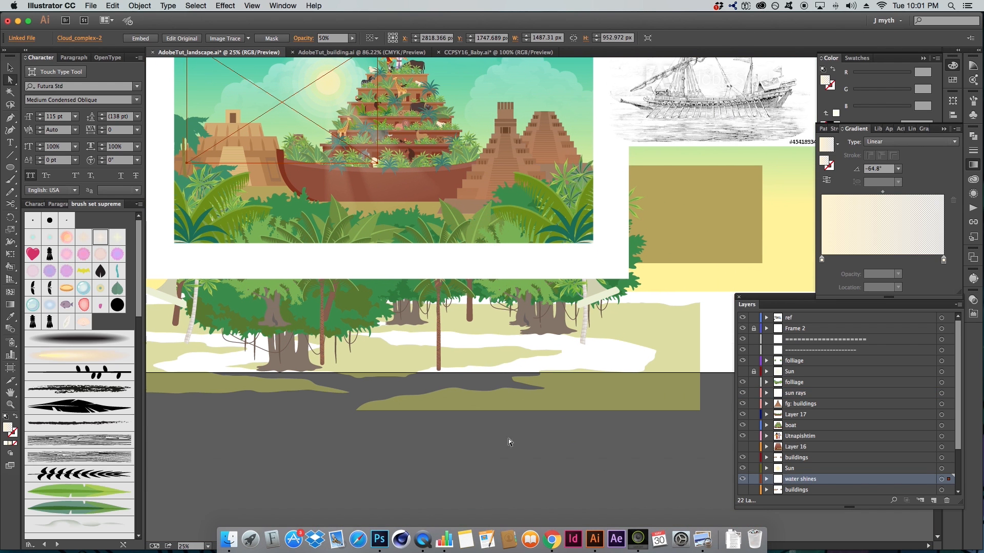
pyautogui.keyDown('super'); pyautogui.click(509, 439); pyautogui.keyUp('super')
pyautogui.scroll(5, 513, 408)
pyautogui.hscroll(-3, 513, 408)
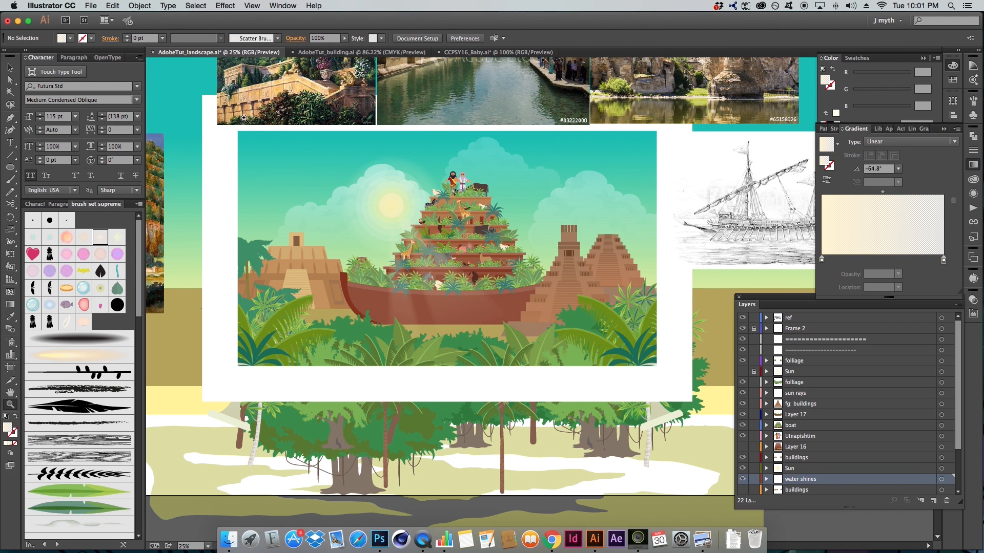
pyautogui.moveTo(690, 394); pyautogui.dragTo(693, 396)
pyautogui.moveTo(300, 239); pyautogui.dragTo(289, 222)
pyautogui.moveTo(576, 292); pyautogui.dragTo(526, 256)
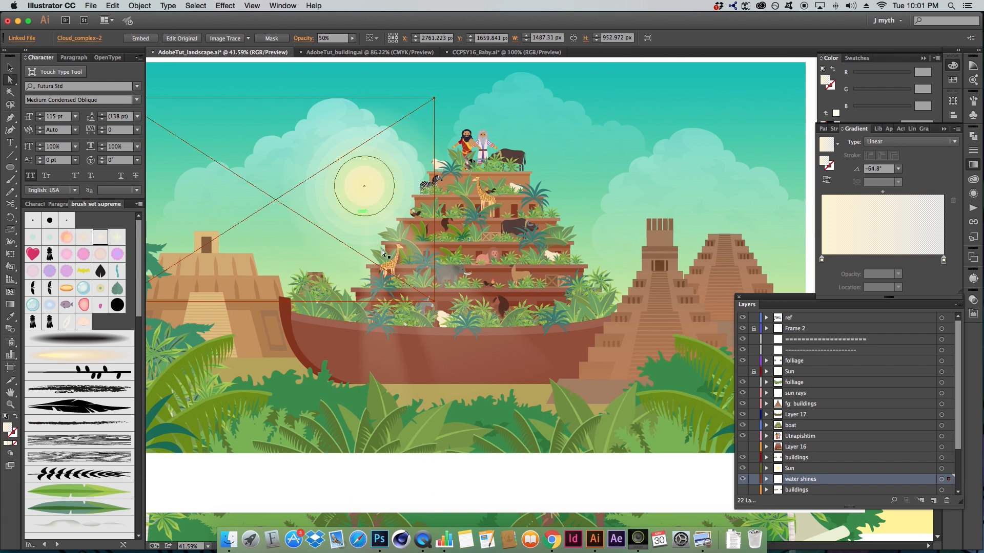
# - Check the outlines of both rays over the boat's hull by selecting them, and clear the selection
pyautogui.click(372, 367)
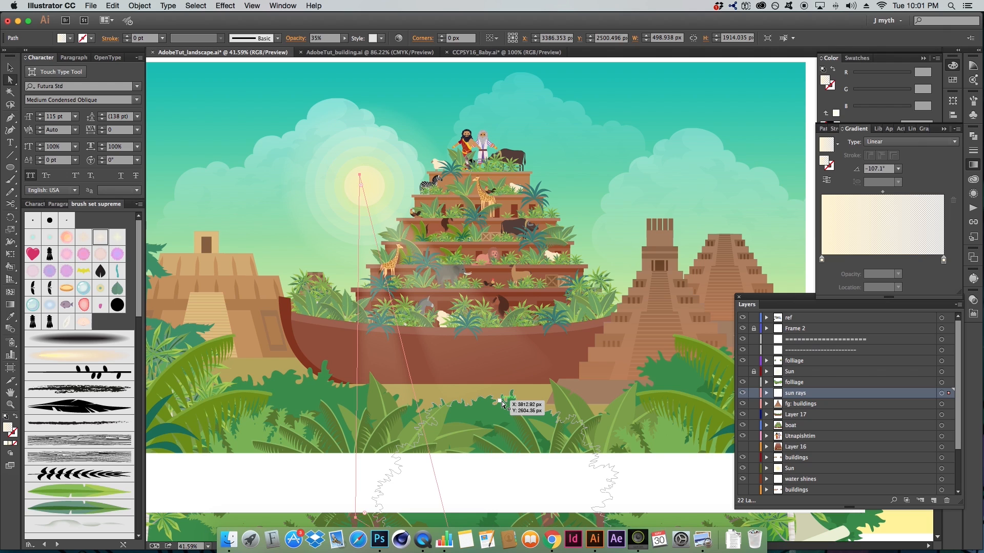
pyautogui.moveTo(502, 404); pyautogui.dragTo(503, 404)
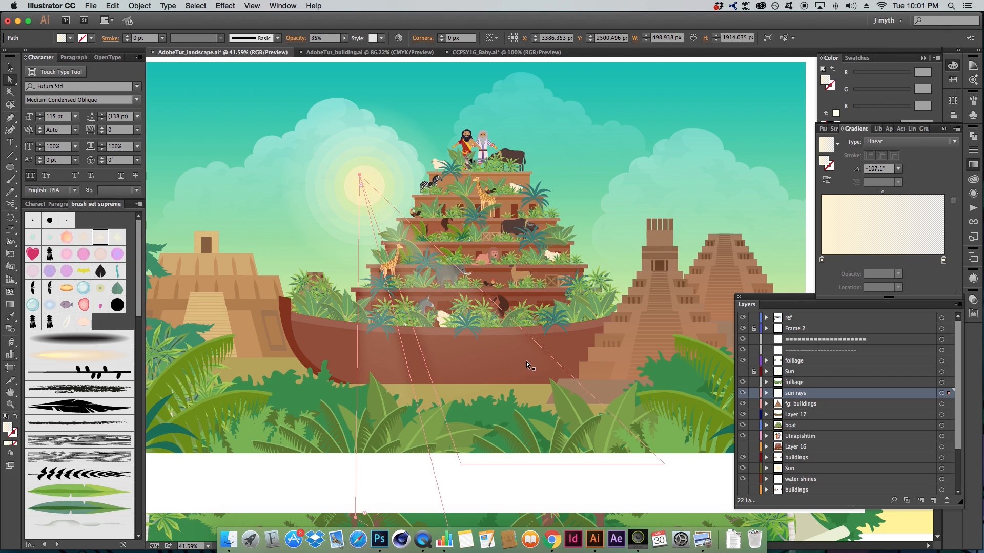
pyautogui.press('super+shift+a')
pyautogui.moveTo(558, 360); pyautogui.dragTo(342, 326)
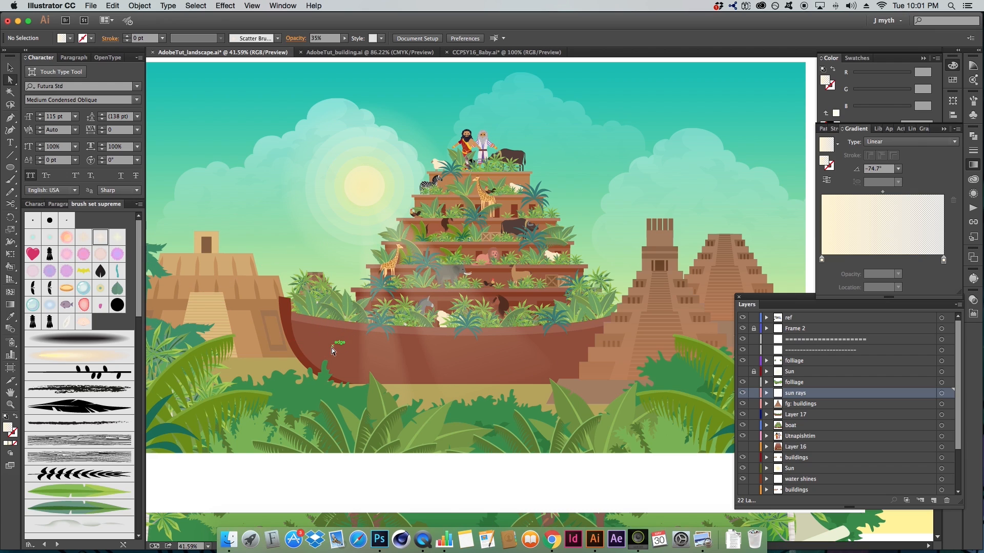
# - Create a new layer named "boat: shadow" directly beneath the boat layer
pyautogui.click(803, 418)
pyautogui.click(802, 425)
pyautogui.press('alt+super+l')
pyautogui.write('shadow')
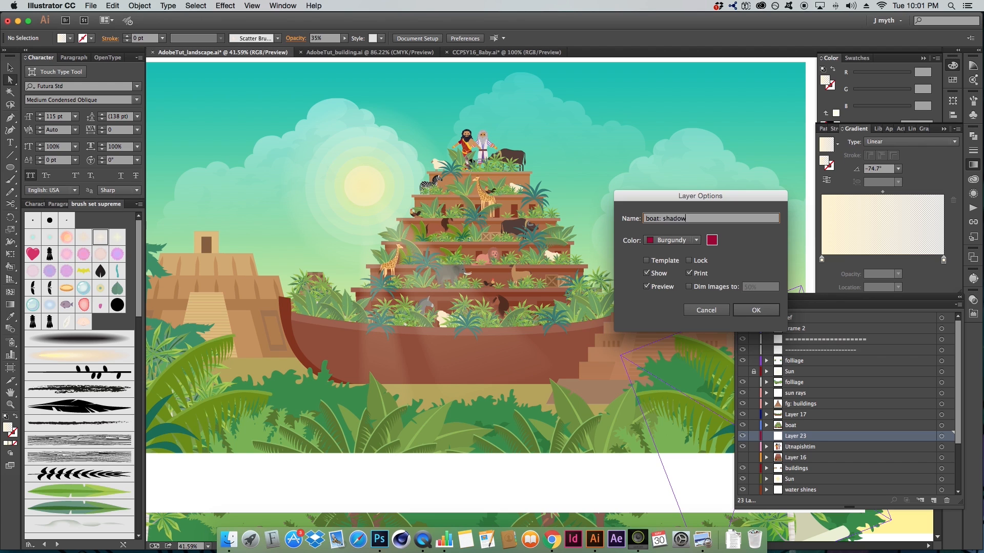
pyautogui.press('Return')
# - Draw a flat ellipse about 2011 by 78 px under the boat's hull and fill it with dark brown #474138
pyautogui.press('l')
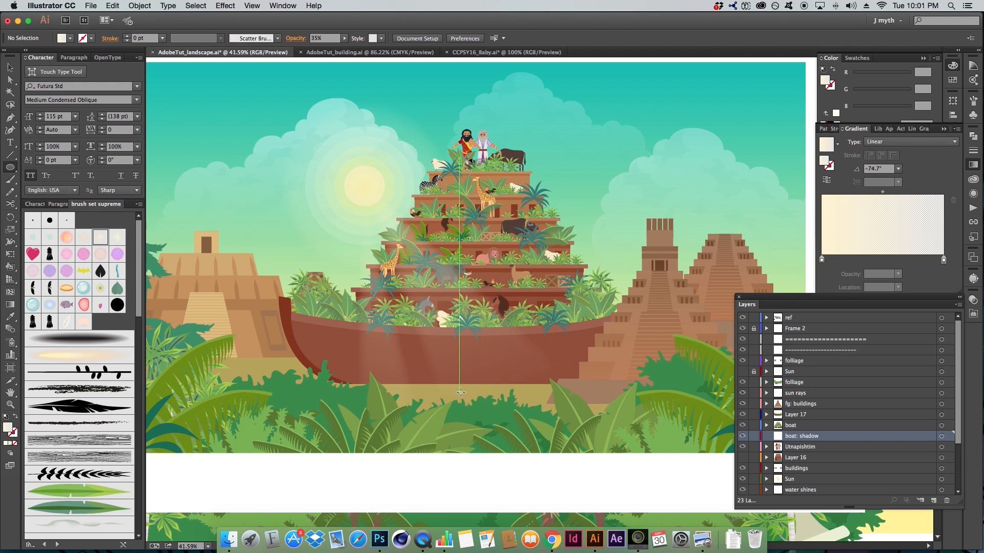
pyautogui.moveTo(485, 385)
pyautogui.mouseDown()
pyautogui.moveTo(722, 389)
pyautogui.moveTo(699, 392)
pyautogui.mouseUp()
pyautogui.press('i')
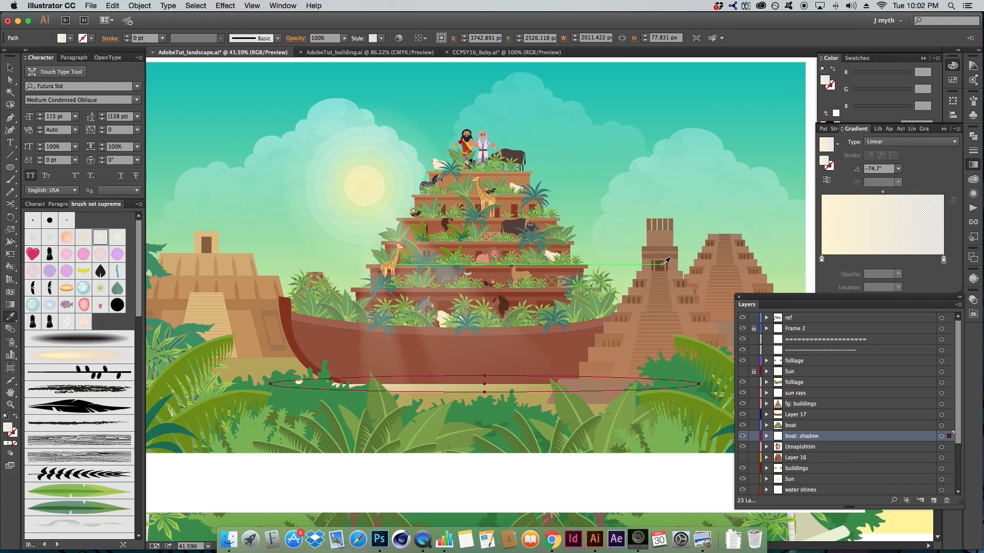
pyautogui.click(658, 266)
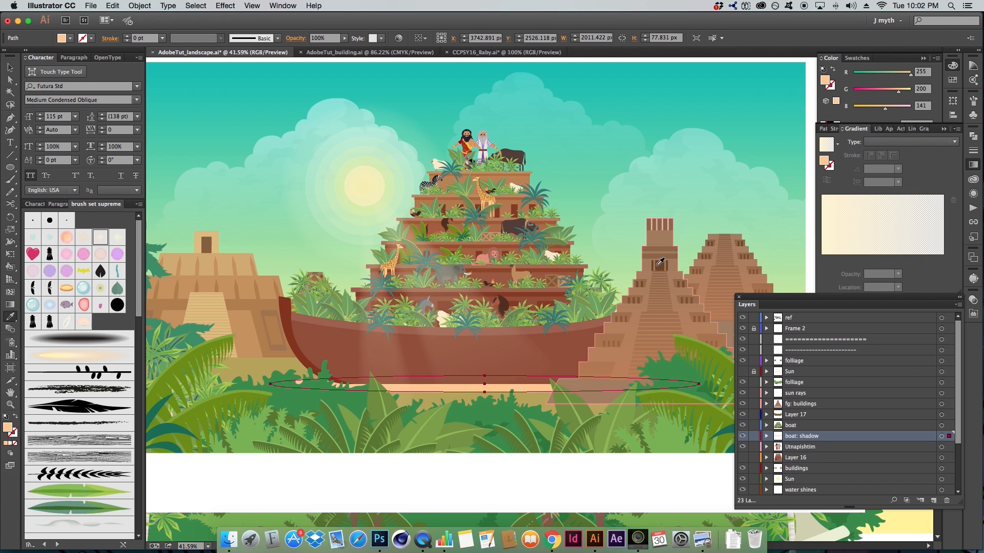
pyautogui.click(874, 90)
pyautogui.click(873, 73)
pyautogui.click(873, 107)
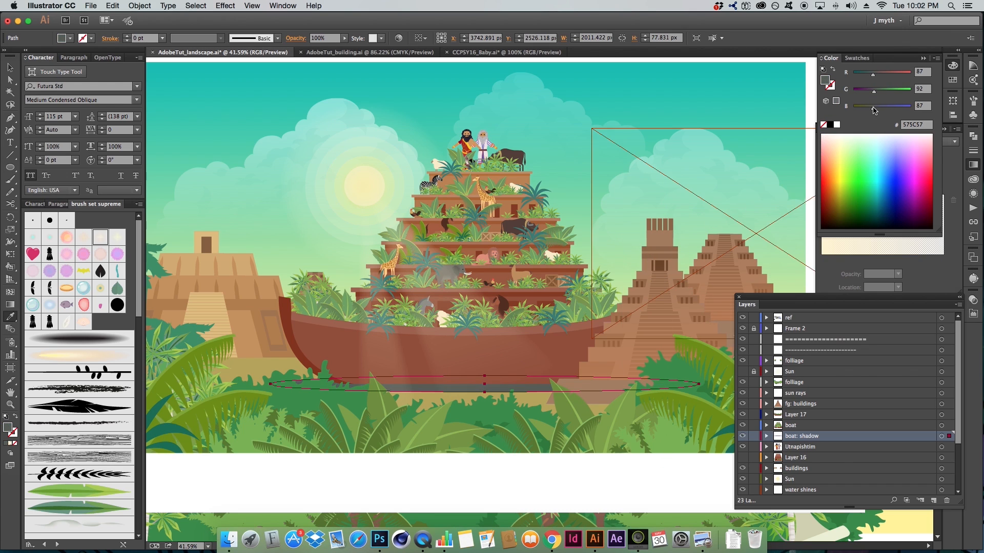
pyautogui.moveTo(873, 106); pyautogui.dragTo(869, 76)
# - Apply a Feather effect with a 35 px radius to the shadow ellipse
pyautogui.click(242, 5)
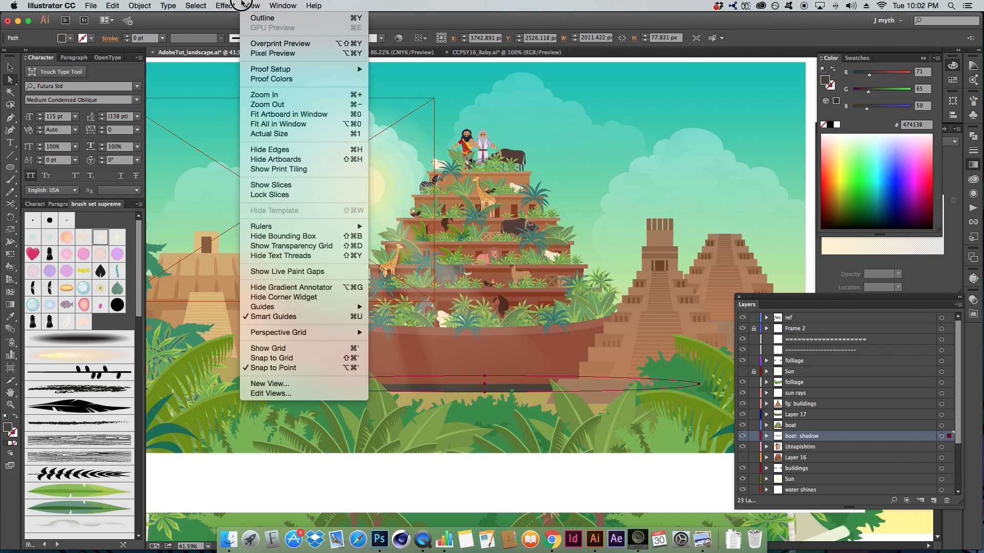
pyautogui.click(234, 24)
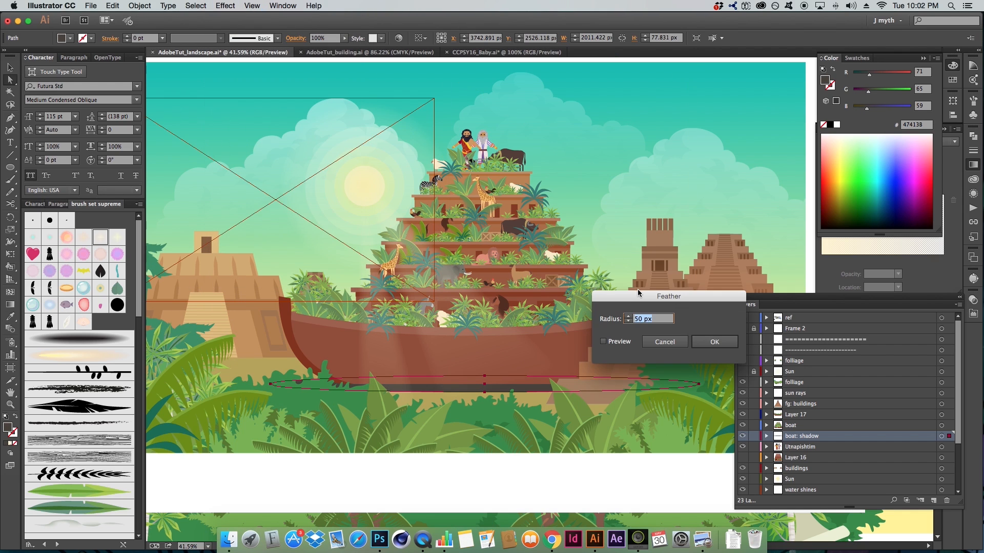
pyautogui.write('55')
pyautogui.click(617, 343)
pyautogui.moveTo(655, 319); pyautogui.dragTo(627, 321)
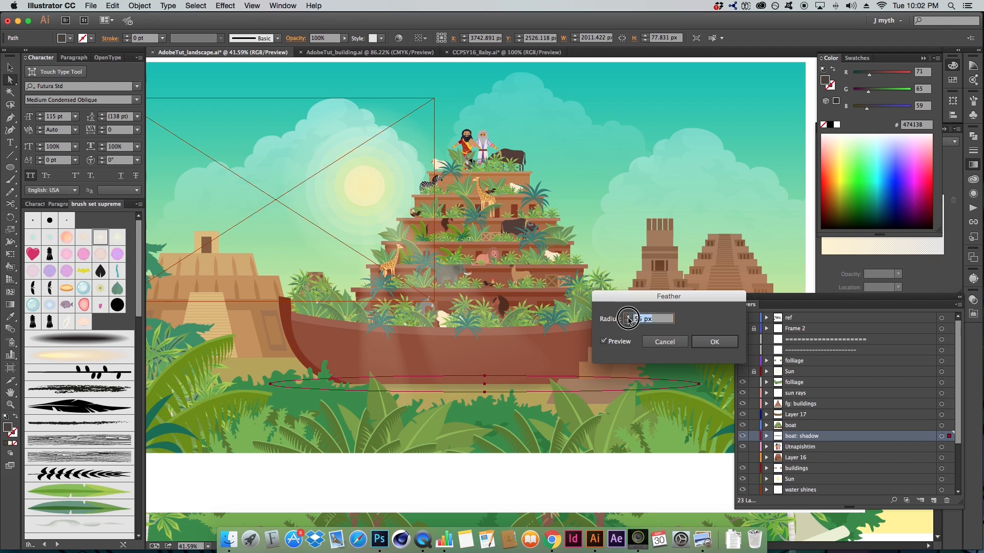
pyautogui.write('25')
pyautogui.press('Tab')
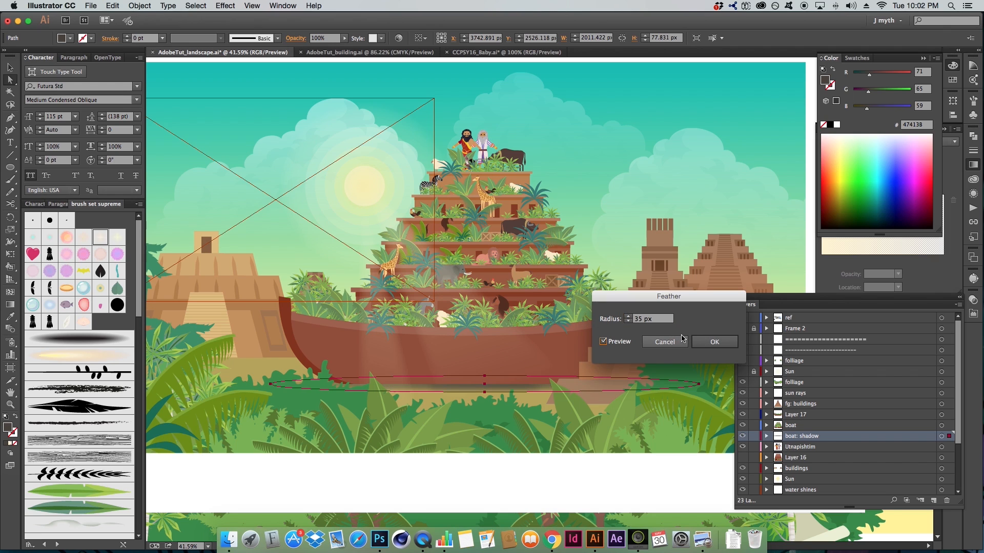
pyautogui.click(712, 341)
# - Set the shadow ellipse's opacity to 55% and change its blending mode from Normal
pyautogui.moveTo(331, 39)
pyautogui.mouseDown()
pyautogui.moveTo(301, 61)
pyautogui.moveTo(307, 40)
pyautogui.mouseUp()
pyautogui.write('25')
pyautogui.press('Tab')
pyautogui.write('55')
pyautogui.click(293, 40)
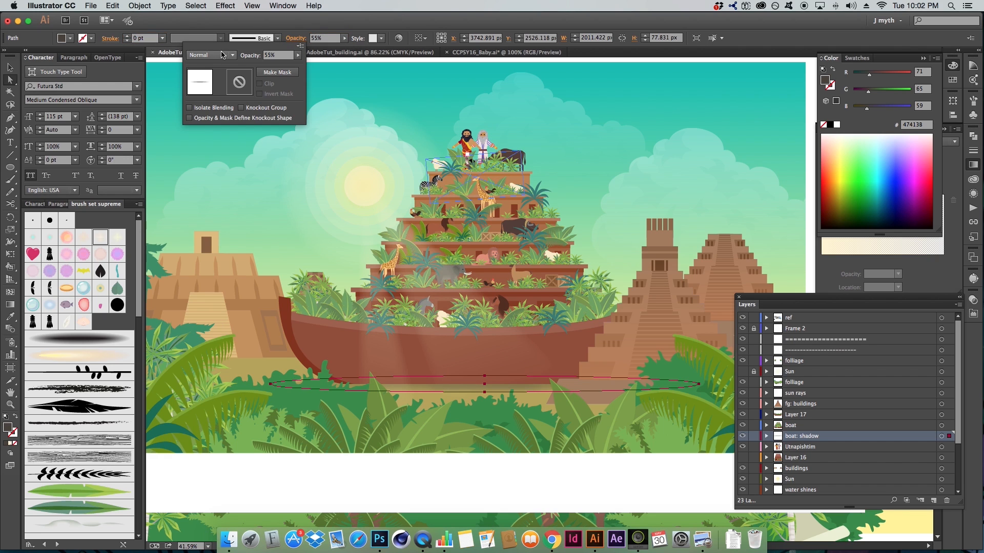
pyautogui.click(210, 55)
pyautogui.click(220, 98)
# - Inspect the feathered shadow beneath the boat, and reselect the ellipse to recheck its opacity
pyautogui.click(627, 210)
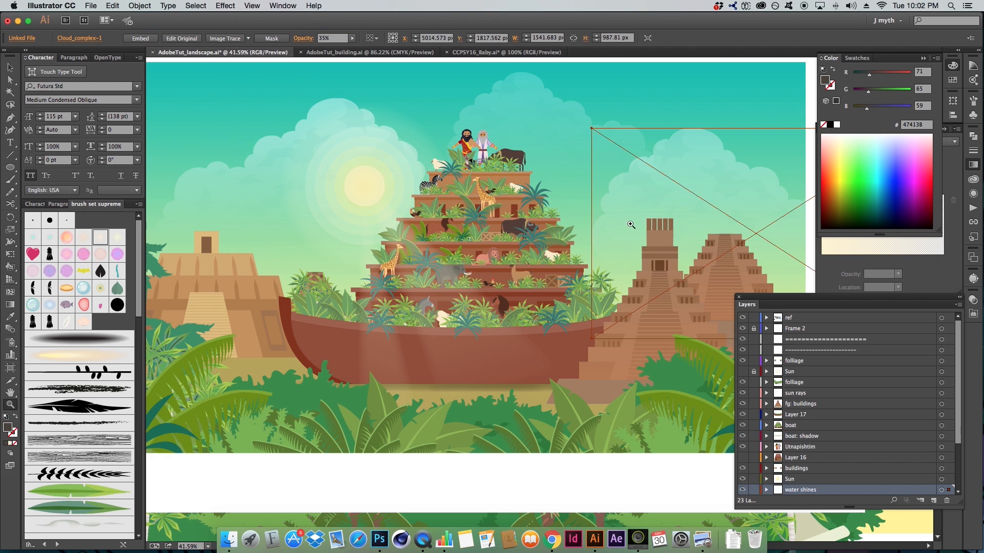
pyautogui.keyDown('alt'); pyautogui.keyDown('super'); pyautogui.click(548, 384); pyautogui.keyUp('super'); pyautogui.keyUp('alt')
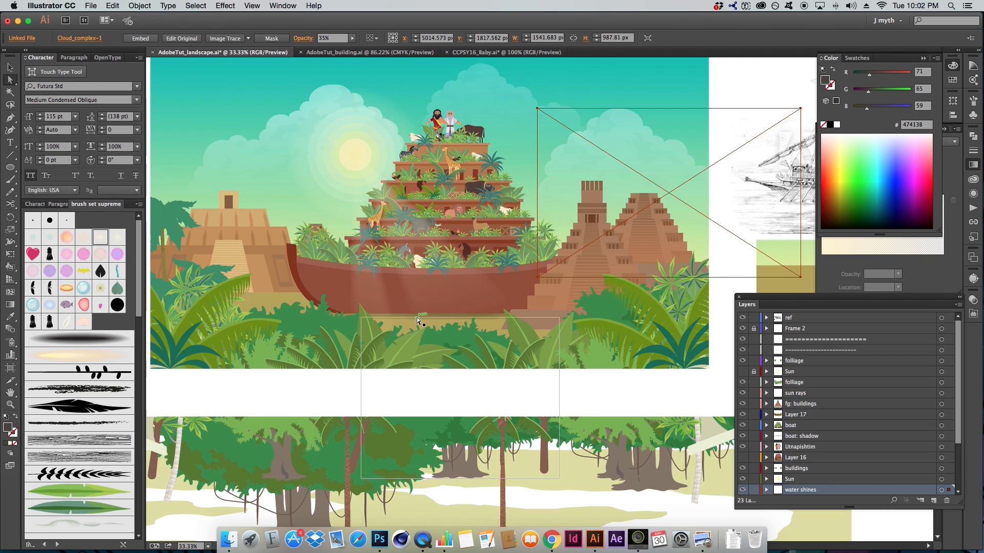
pyautogui.scroll(-4, 907, 485)
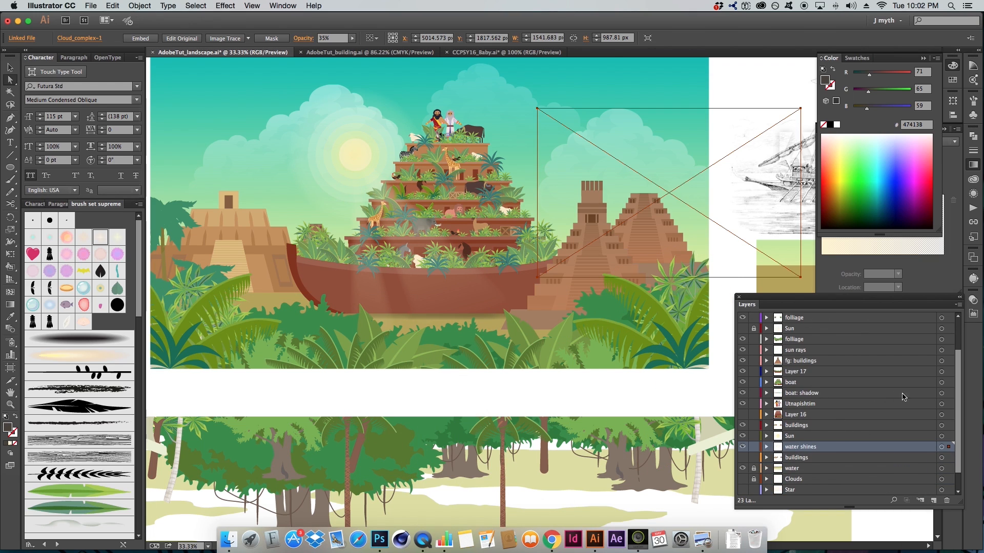
pyautogui.click(949, 393)
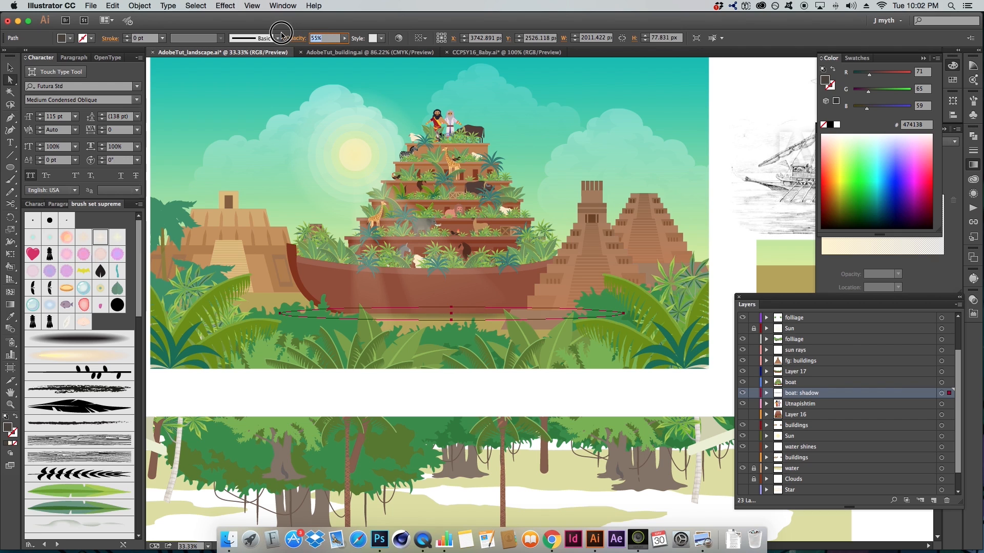
pyautogui.press('Return')
# - Clear the selection, review the whole illustration, and save the document
pyautogui.click(651, 189)
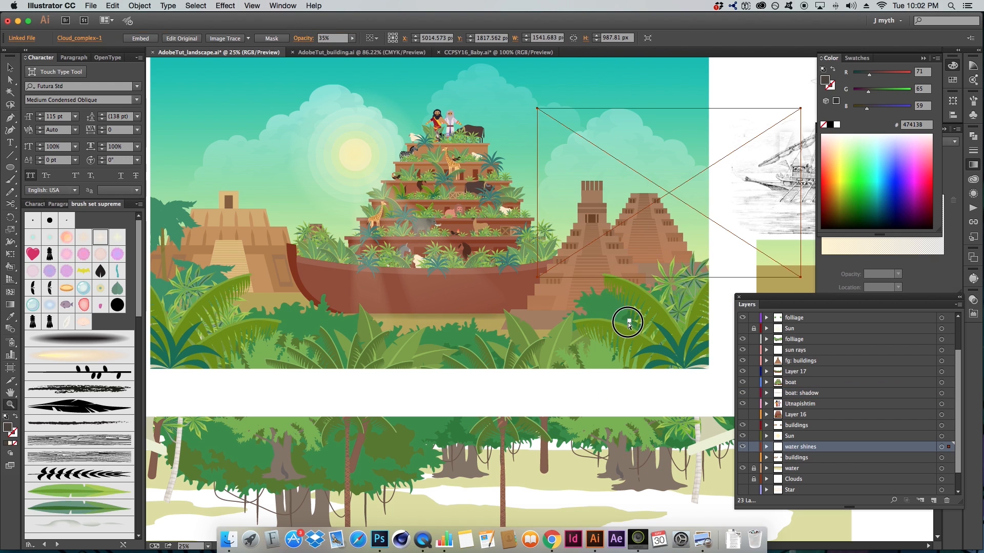
pyautogui.keyDown('alt'); pyautogui.keyDown('super'); pyautogui.click(628, 323); pyautogui.keyUp('super'); pyautogui.keyUp('alt')
pyautogui.keyDown('alt'); pyautogui.keyDown('super'); pyautogui.click(628, 323); pyautogui.keyUp('super'); pyautogui.keyUp('alt')
pyautogui.moveTo(634, 326); pyautogui.dragTo(639, 322)
pyautogui.click(658, 455)
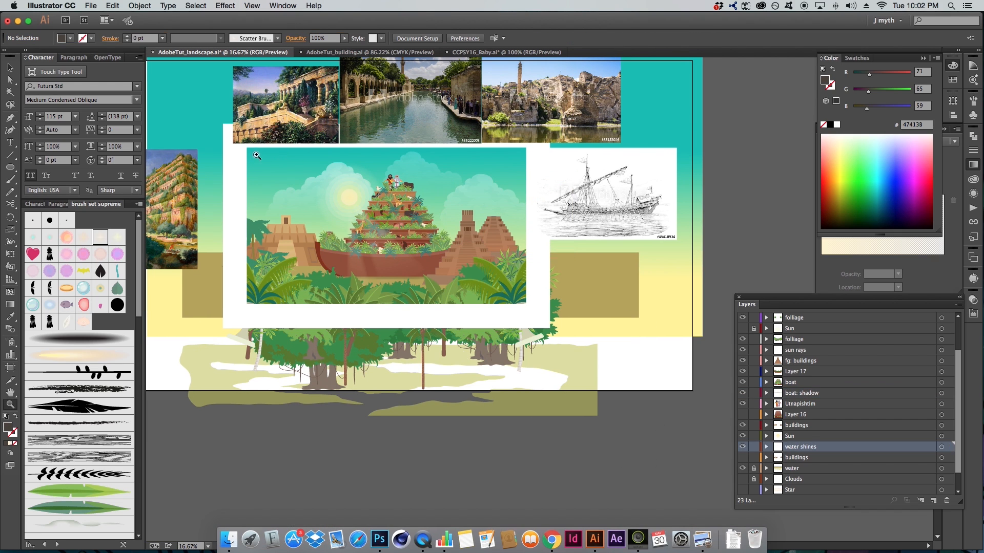
pyautogui.click(635, 347)
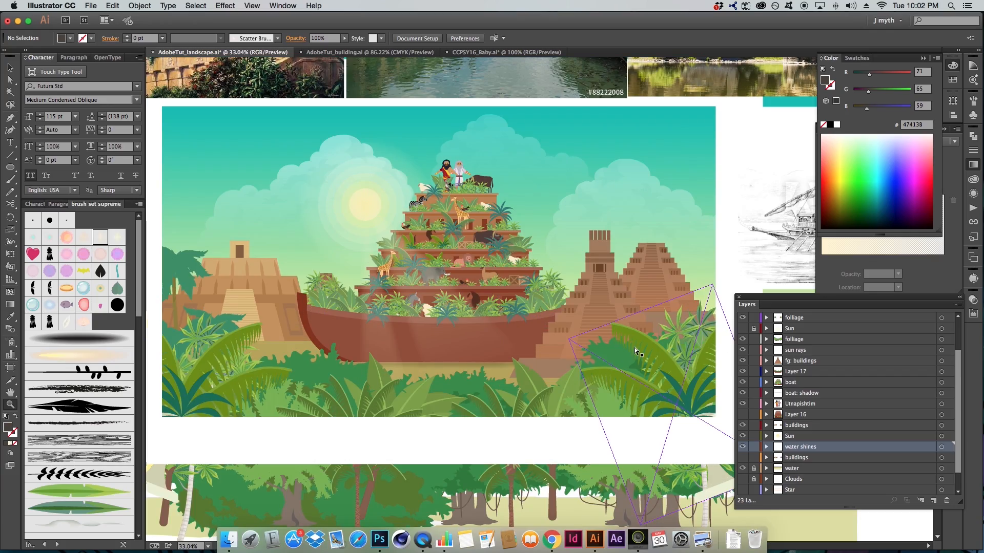
pyautogui.press('super+s')
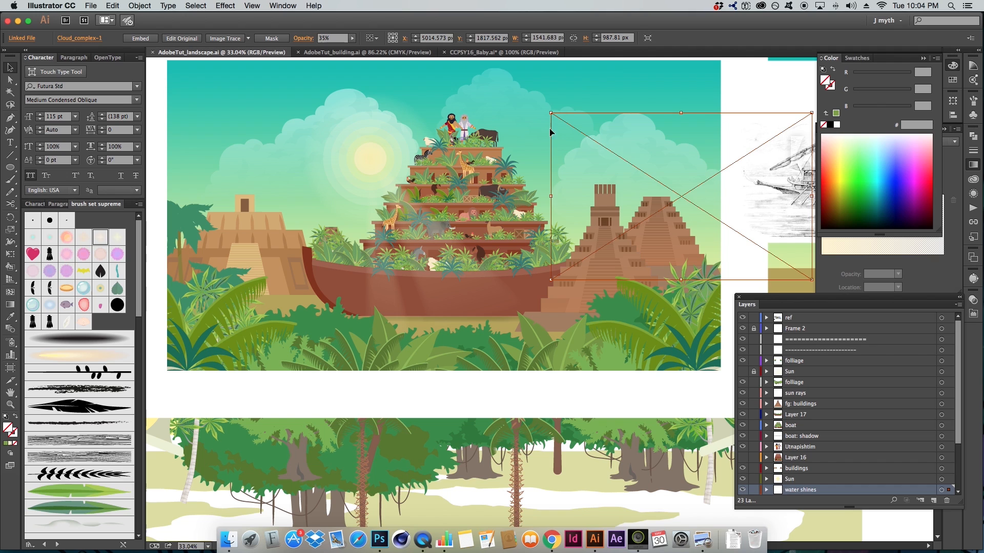
# - Select the whole foreground foliage group and open Recolor Artwork for it with the Global Adjust color controls
pyautogui.press('a')
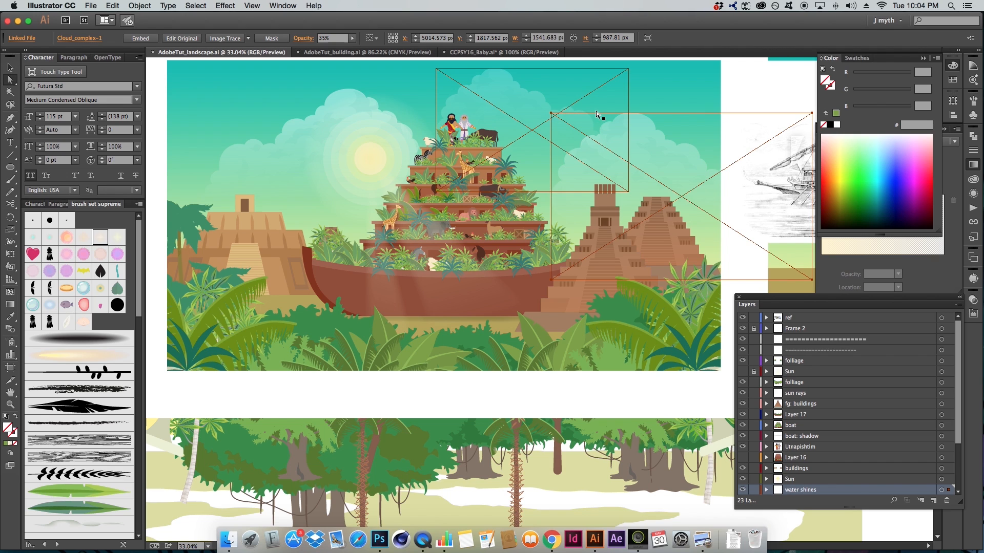
pyautogui.click(385, 340)
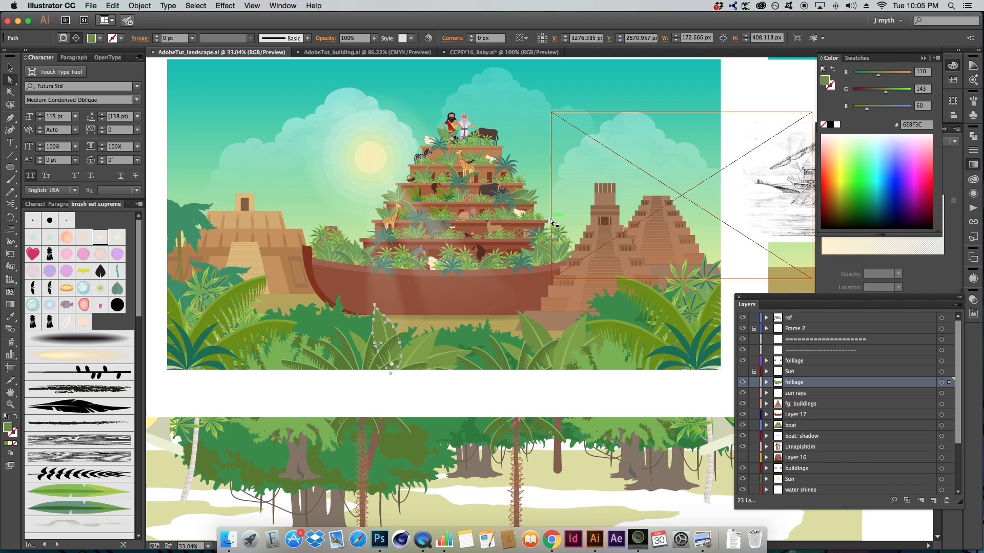
pyautogui.click(612, 336)
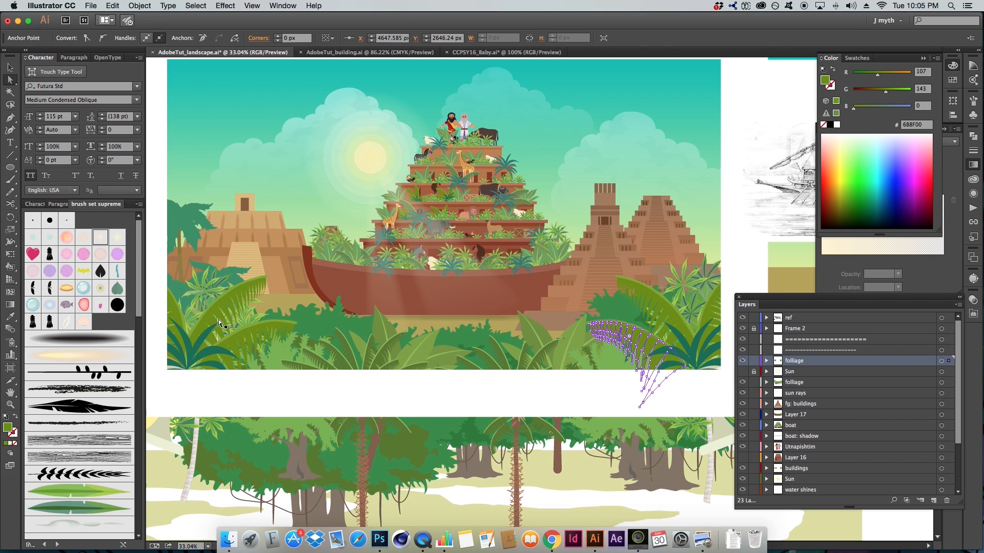
pyautogui.press('v')
pyautogui.click(605, 364)
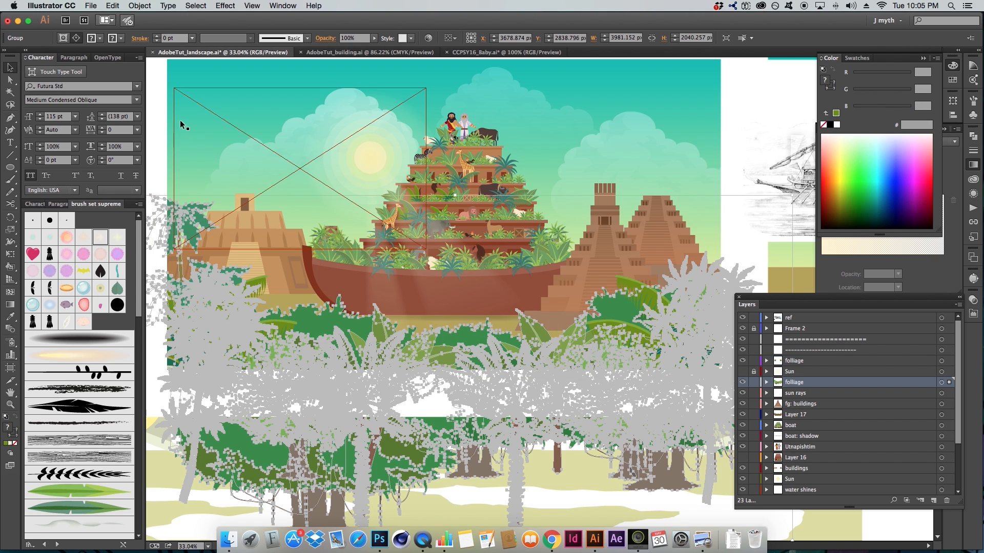
pyautogui.click(428, 39)
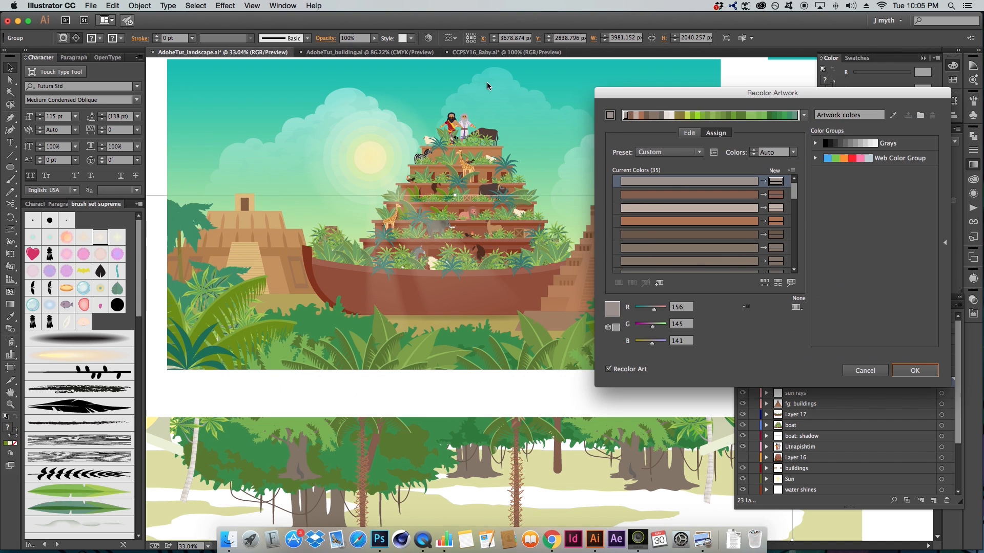
pyautogui.click(745, 307)
pyautogui.click(775, 394)
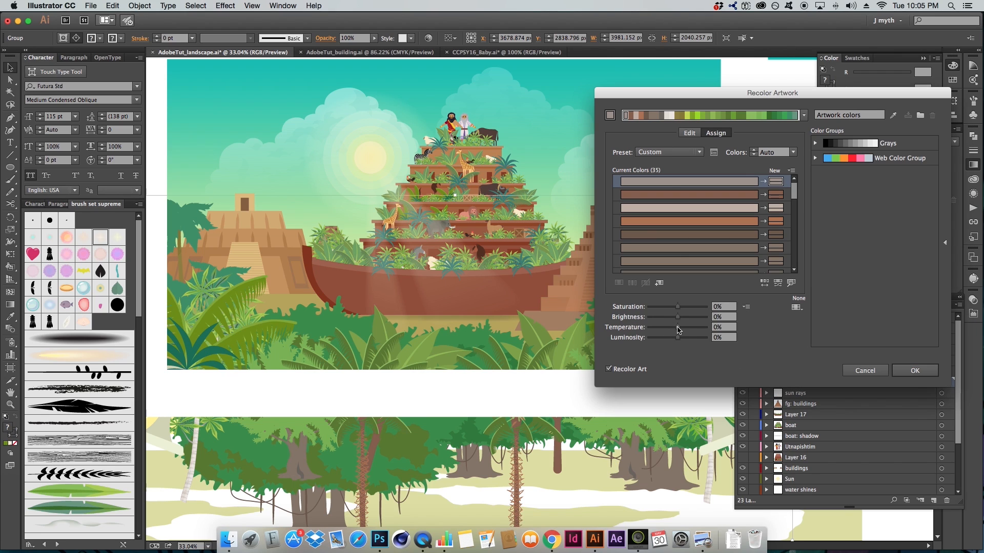
# - Try temperatures of -51%, 59%, -24% and -53% on the foliage, keeping the artwork unobstructed by the dialog
pyautogui.moveTo(677, 330); pyautogui.dragTo(664, 328)
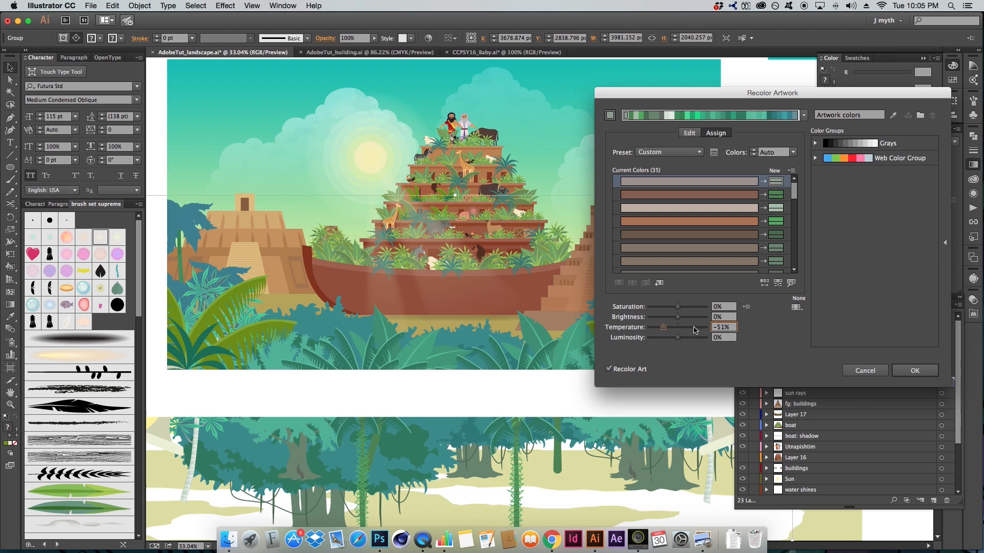
pyautogui.click(695, 328)
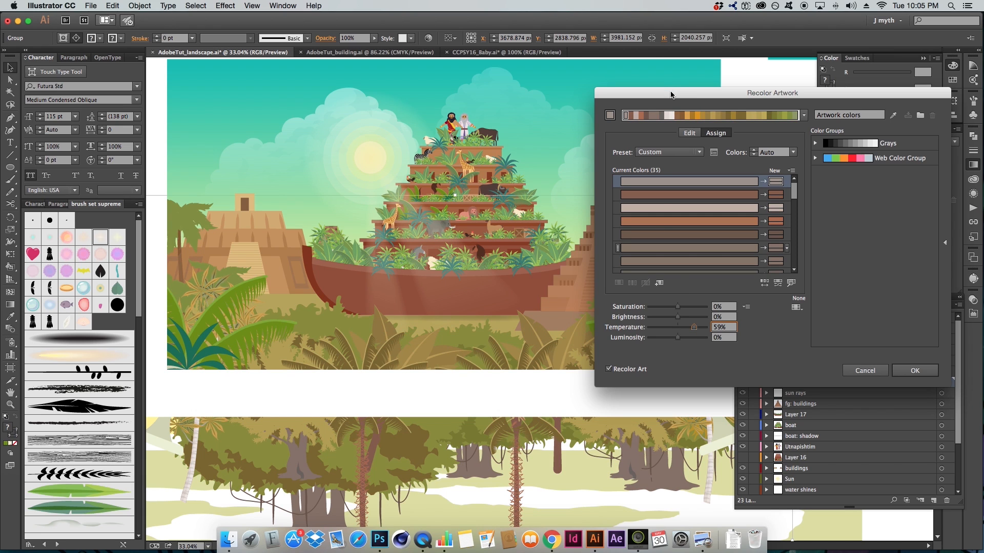
pyautogui.moveTo(671, 95); pyautogui.dragTo(773, 84)
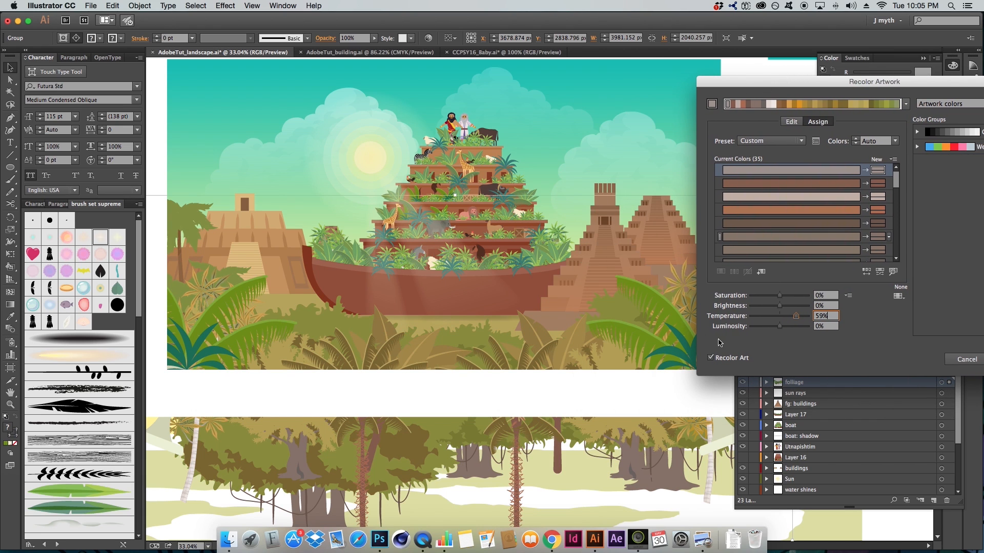
pyautogui.click(773, 316)
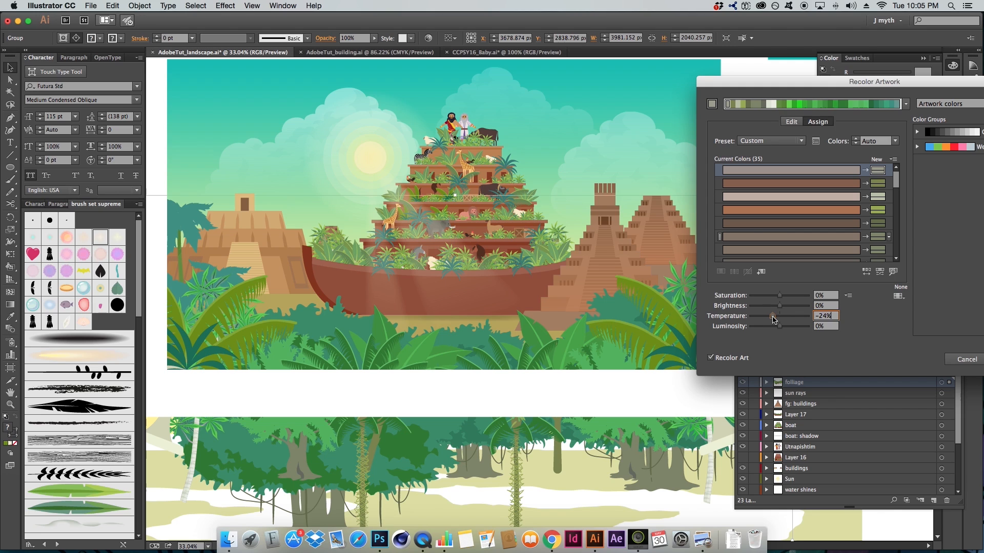
pyautogui.moveTo(772, 316); pyautogui.dragTo(763, 315)
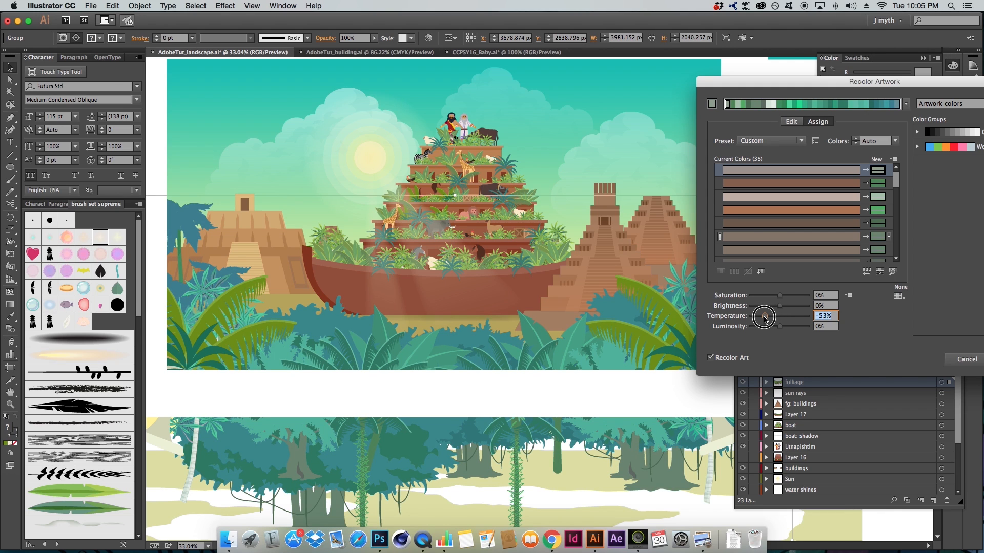
# - Compare warmer foliage temperatures of 24%, 55% and 27%, and set the temperature to 36%
pyautogui.click(786, 316)
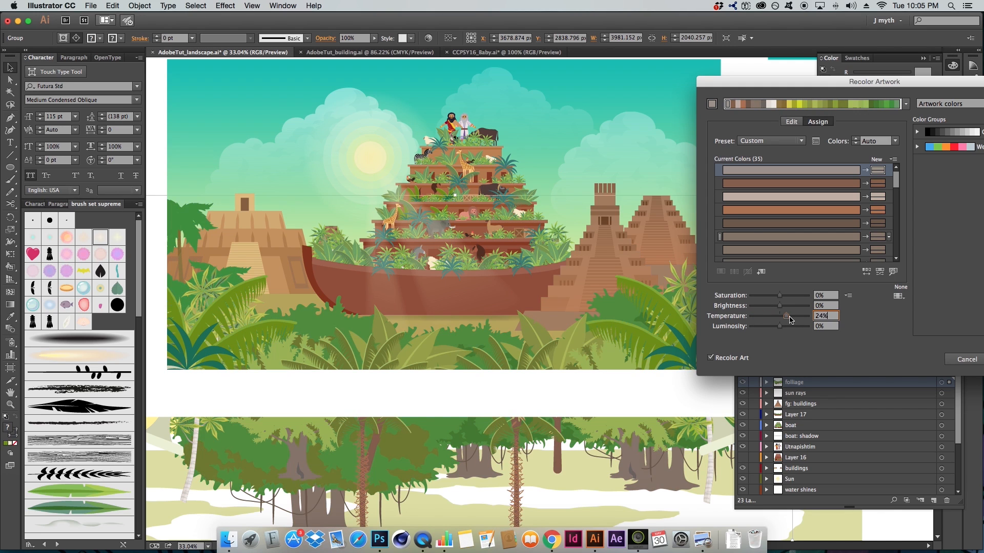
pyautogui.click(790, 317)
pyautogui.click(790, 317)
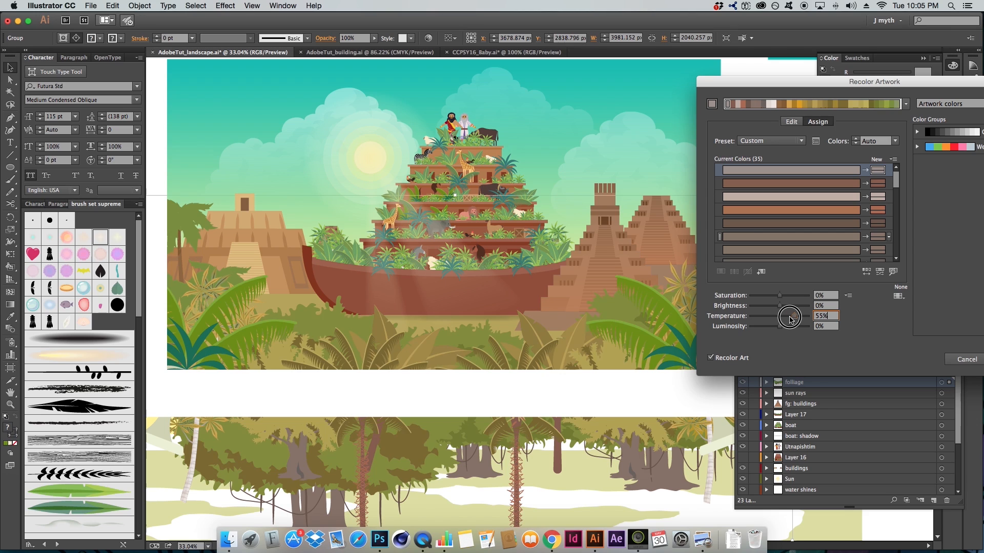
pyautogui.moveTo(789, 317); pyautogui.dragTo(787, 317)
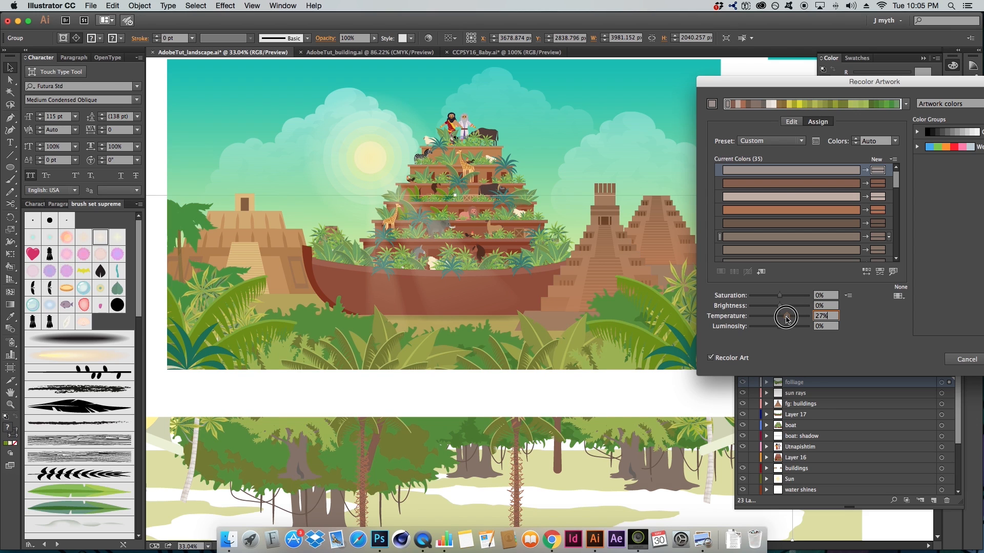
pyautogui.click(786, 318)
pyautogui.click(789, 317)
# - Try 6% brightness on the foliage, set it back to 0%, and apply the recoloring with 0% saturation
pyautogui.moveTo(780, 306); pyautogui.dragTo(781, 306)
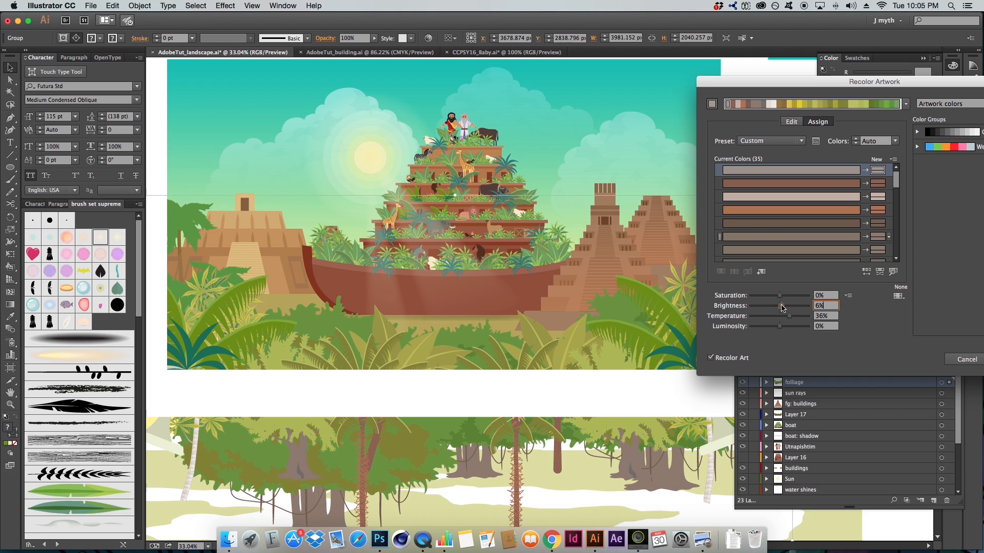
pyautogui.click(827, 306)
pyautogui.press('Tab')
pyautogui.click(826, 295)
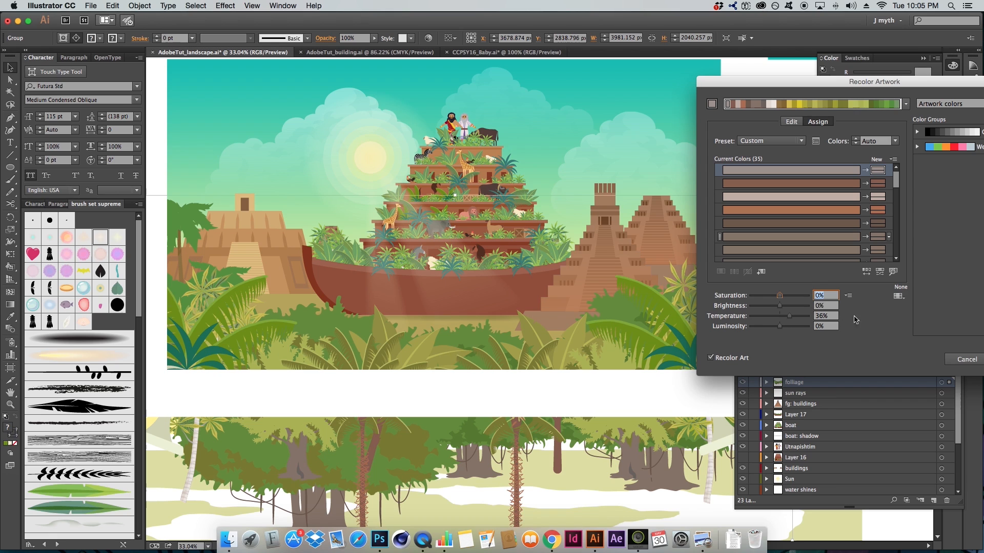
pyautogui.press('Return')
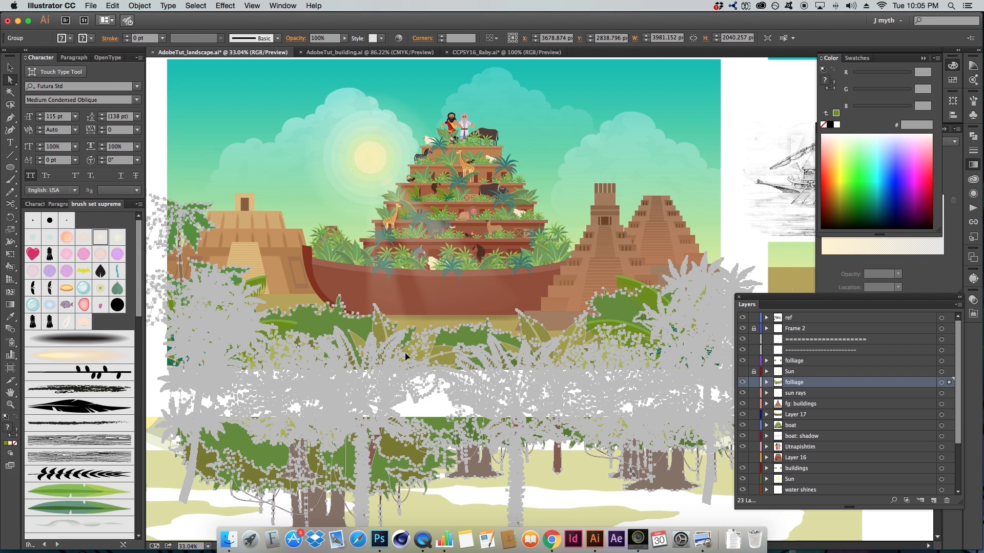
# - Enter isolation mode on the foreground foliage group and pick out the palm fronds and the left palm tree
pyautogui.moveTo(521, 220); pyautogui.dragTo(546, 360)
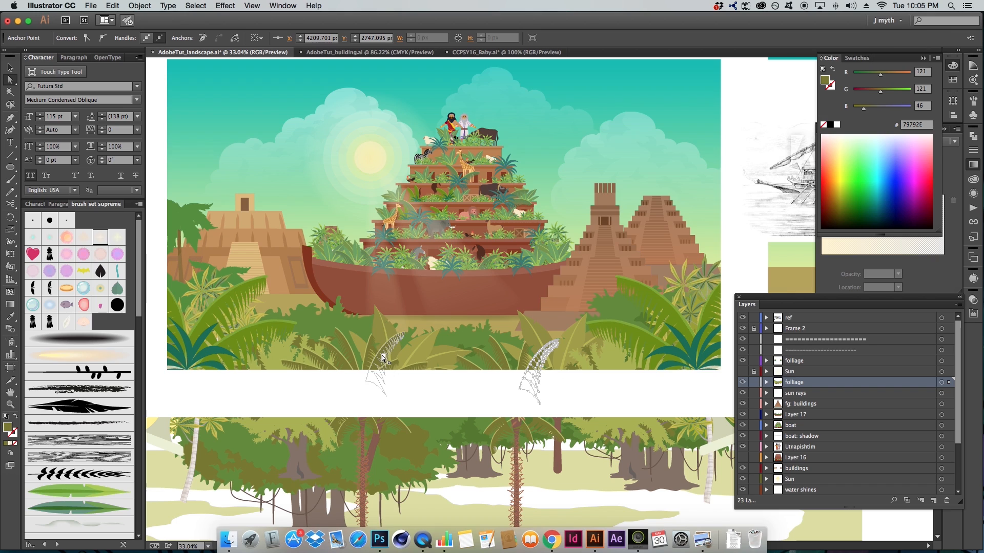
pyautogui.click(379, 355)
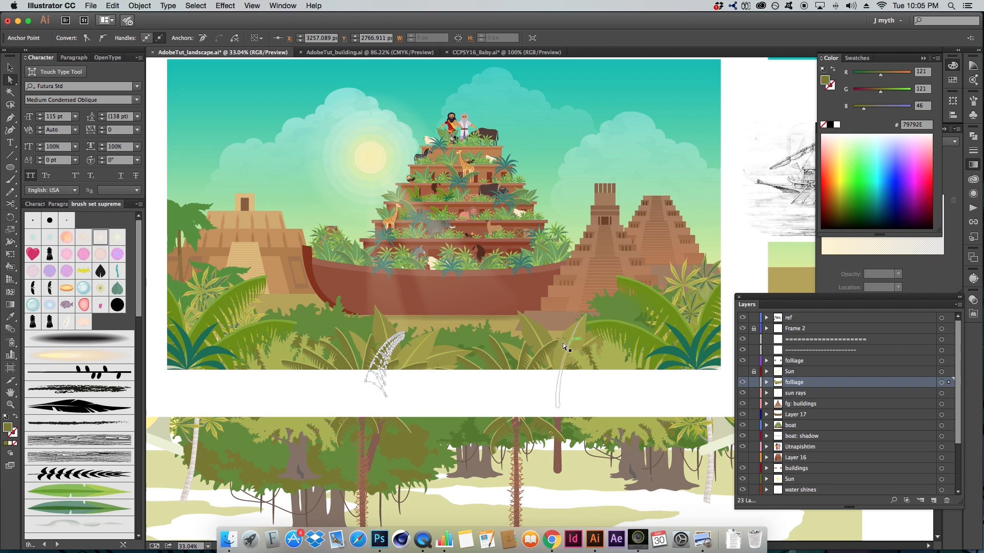
pyautogui.press('v')
pyautogui.doubleClick(489, 346)
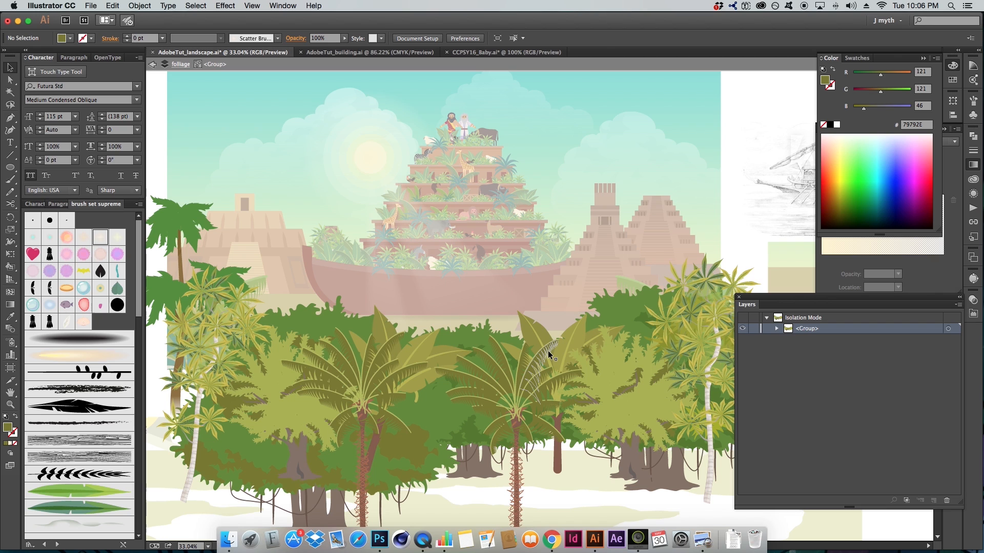
pyautogui.press('a')
pyautogui.click(545, 395)
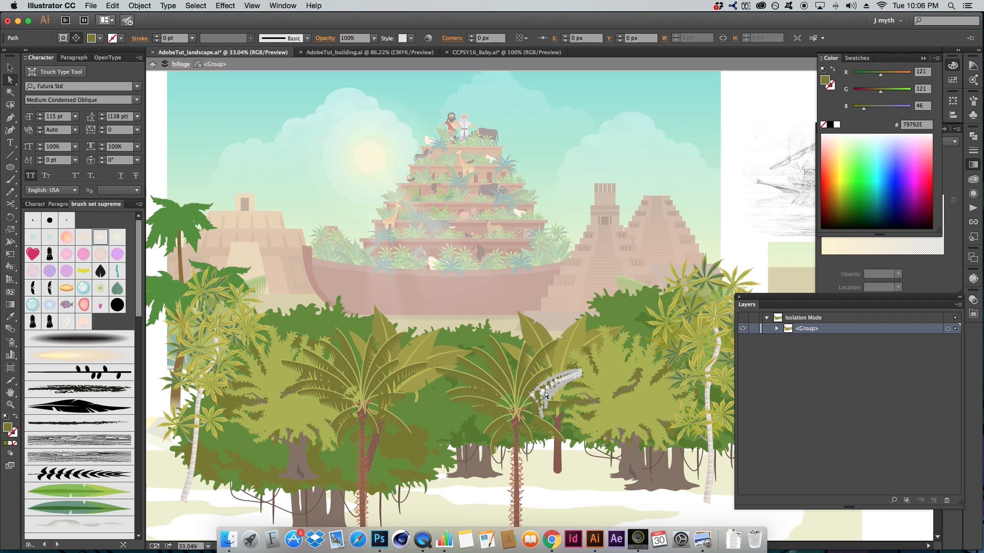
pyautogui.press('v')
pyautogui.click(396, 372)
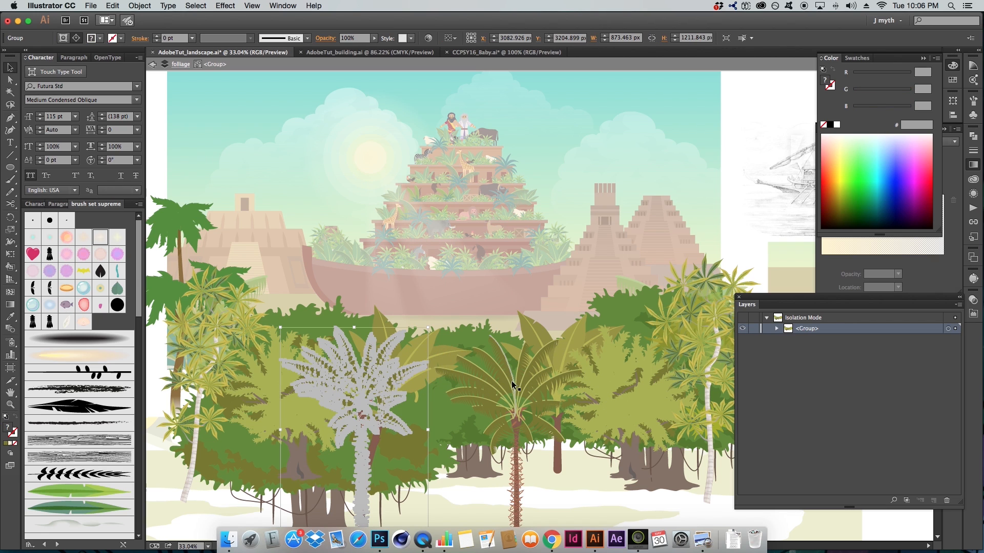
# - Select all the isolated foliage, open Recolor Artwork for it, and inspect the current colors down to the dark grey-brown
pyautogui.press('super+a')
pyautogui.click(399, 37)
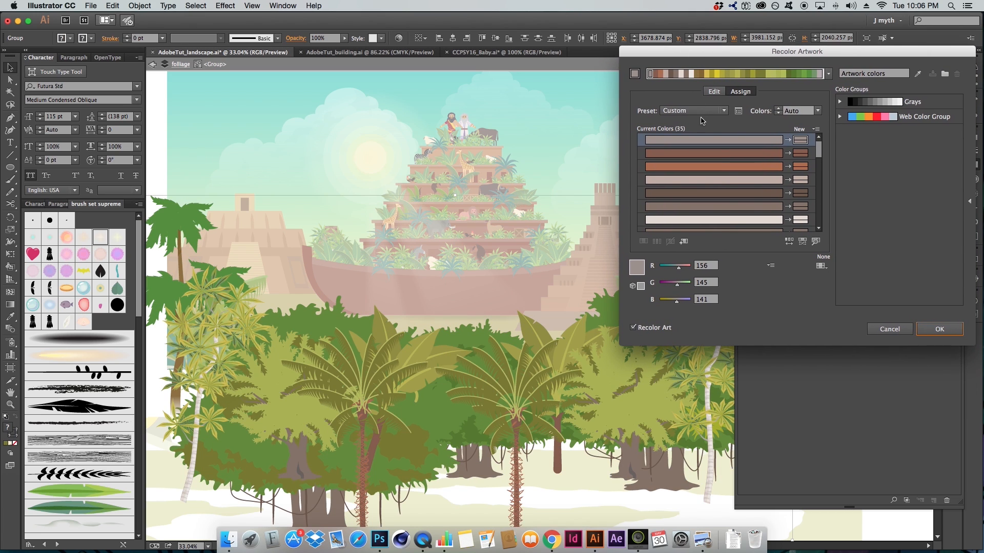
pyautogui.scroll(-5, 776, 195)
pyautogui.scroll(5, 776, 196)
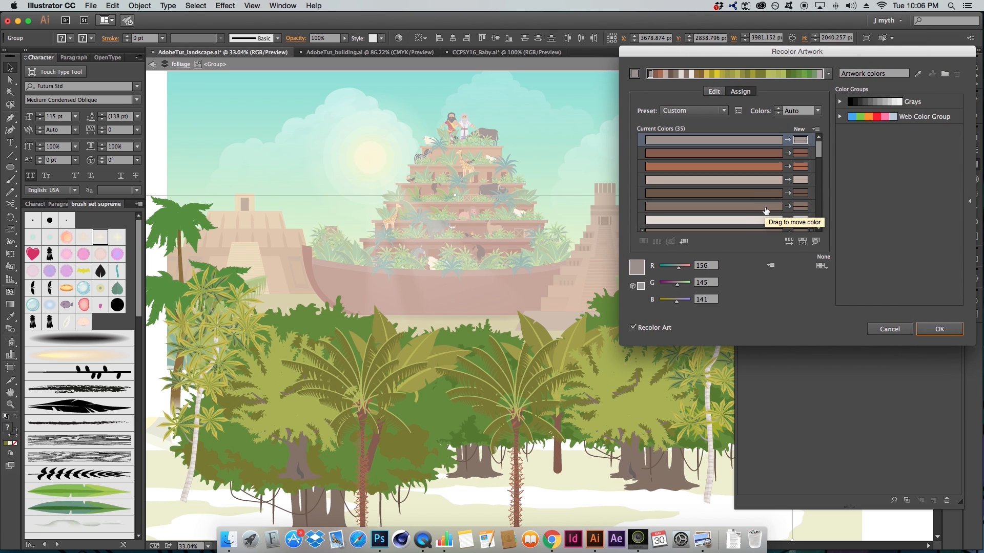
pyautogui.click(765, 206)
pyautogui.scroll(-10, 765, 211)
pyautogui.click(766, 211)
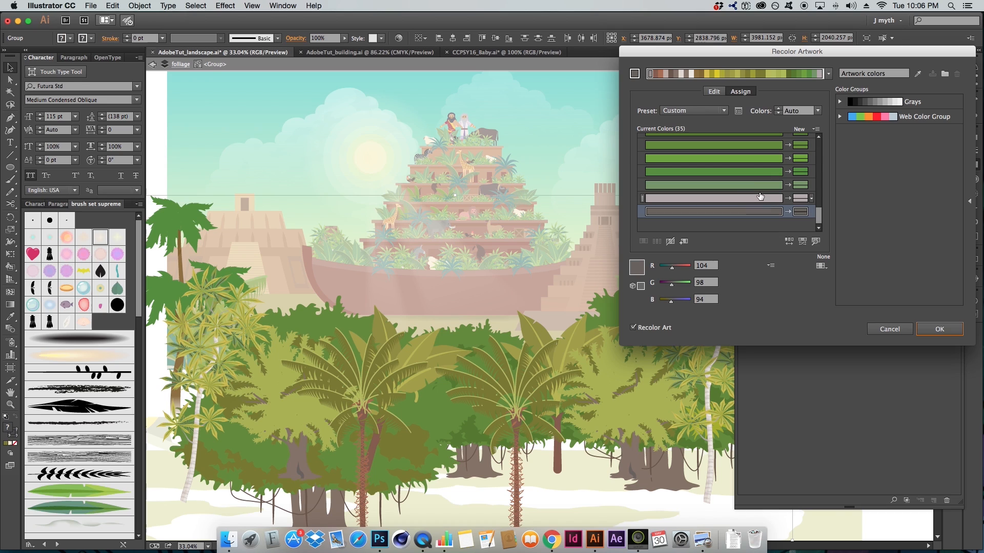
# - Look through the yellow-green colors in the foliage's color list for the dark olive shade
pyautogui.scroll(3, 758, 190)
pyautogui.scroll(3, 757, 189)
pyautogui.click(752, 185)
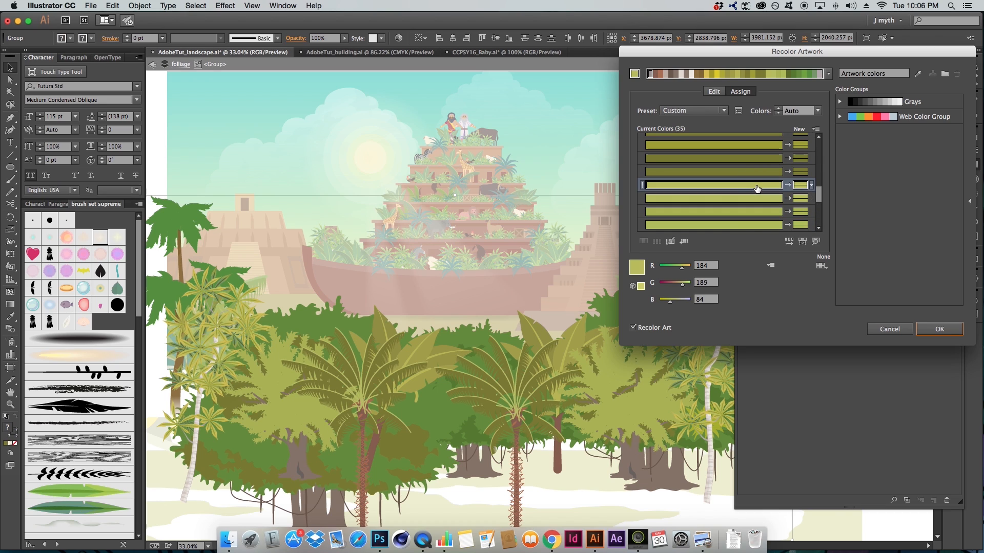
pyautogui.click(747, 172)
pyautogui.scroll(2, 747, 171)
pyautogui.click(738, 210)
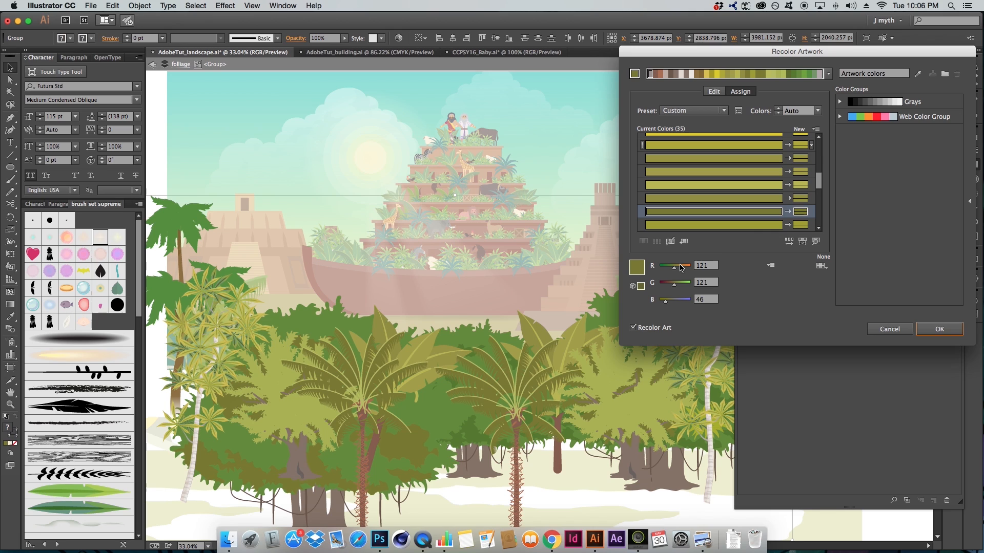
# - Try green values of 177 and 104 on the olive foliage shade, set green to 123, and apply the recoloring
pyautogui.moveTo(675, 268); pyautogui.dragTo(683, 269)
pyautogui.moveTo(756, 211); pyautogui.dragTo(801, 212)
pyautogui.scroll(6, 730, 212)
pyautogui.scroll(-5, 730, 211)
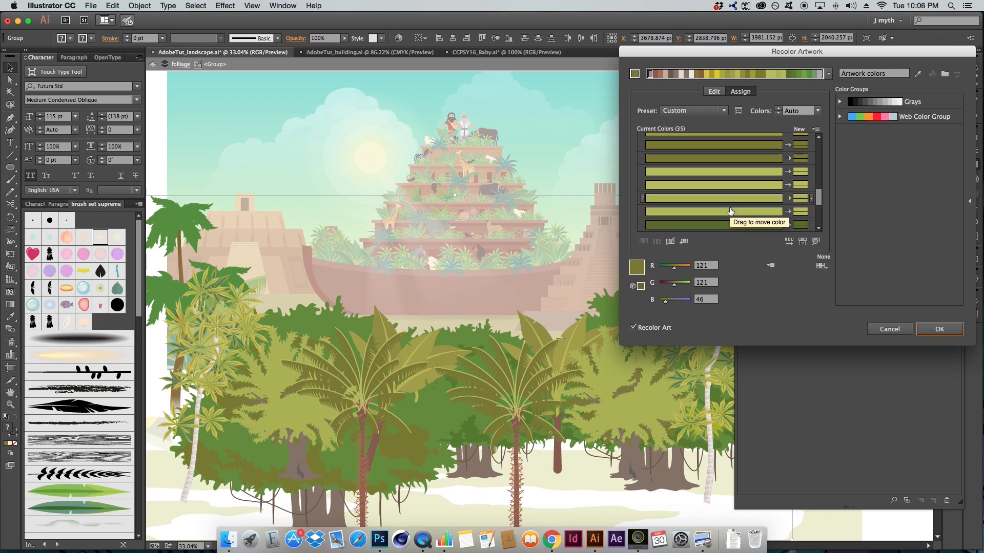
pyautogui.moveTo(749, 150); pyautogui.dragTo(762, 185)
pyautogui.click(680, 284)
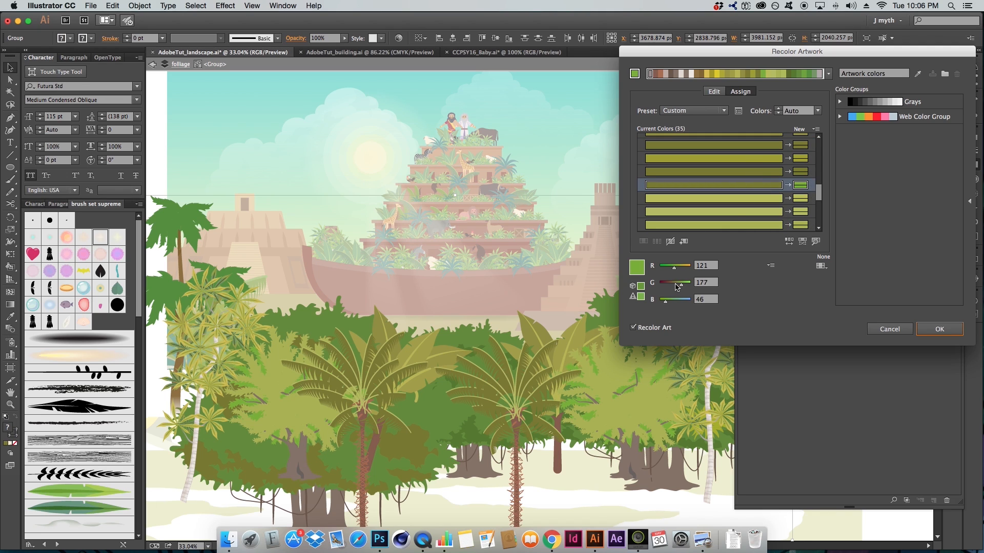
pyautogui.click(674, 285)
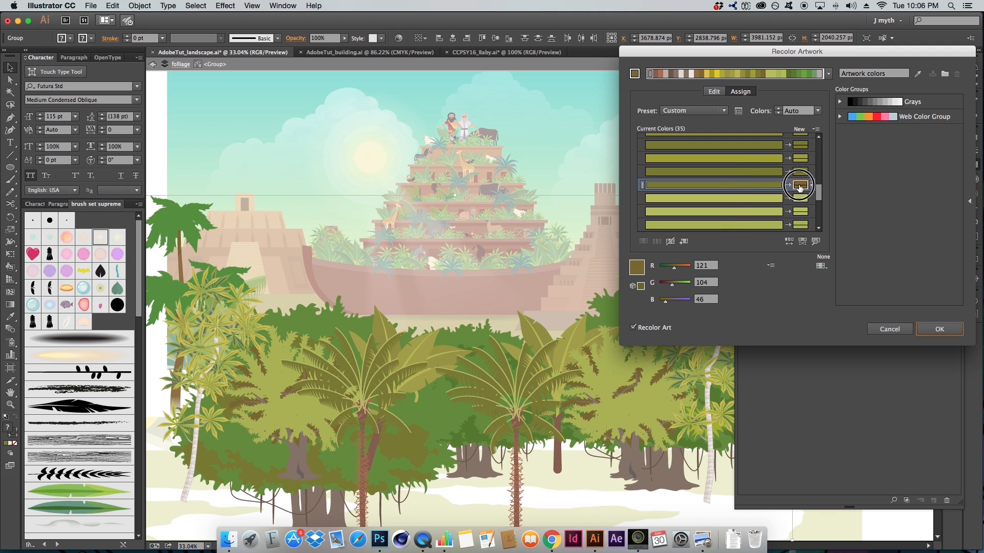
pyautogui.scroll(5, 727, 187)
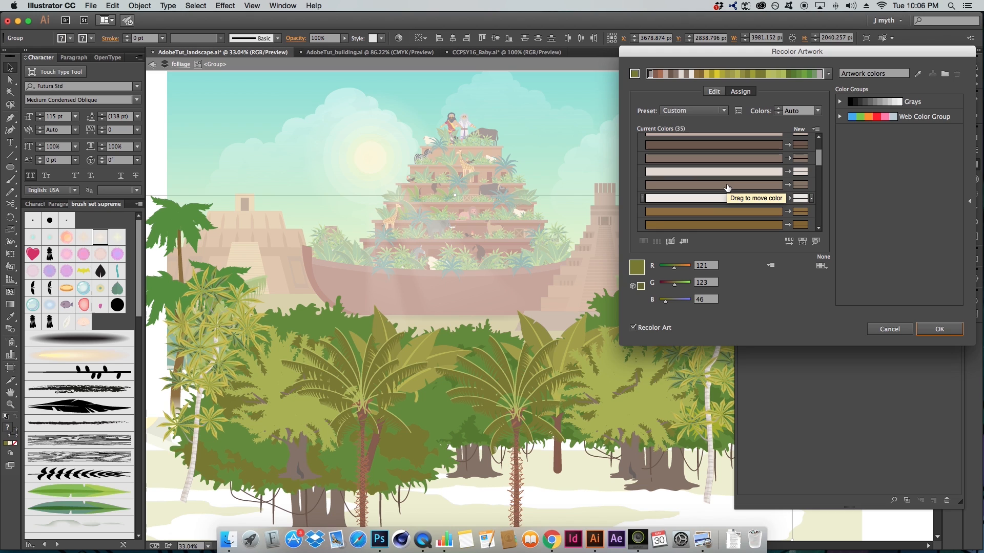
pyautogui.press('Return')
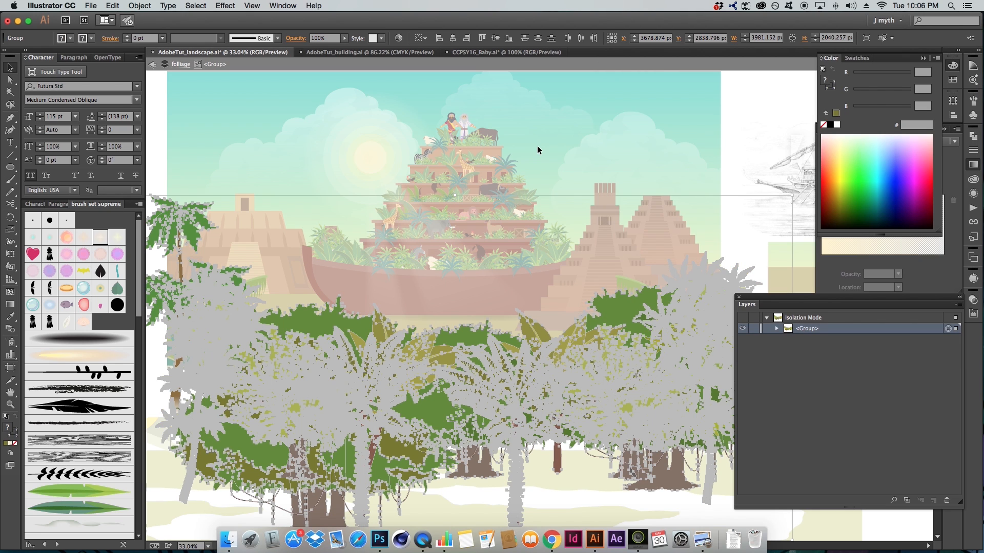
# - Deselect the foliage, directly select one frond on the right palm, and show its appearance attributes
pyautogui.click(538, 147)
pyautogui.press('a')
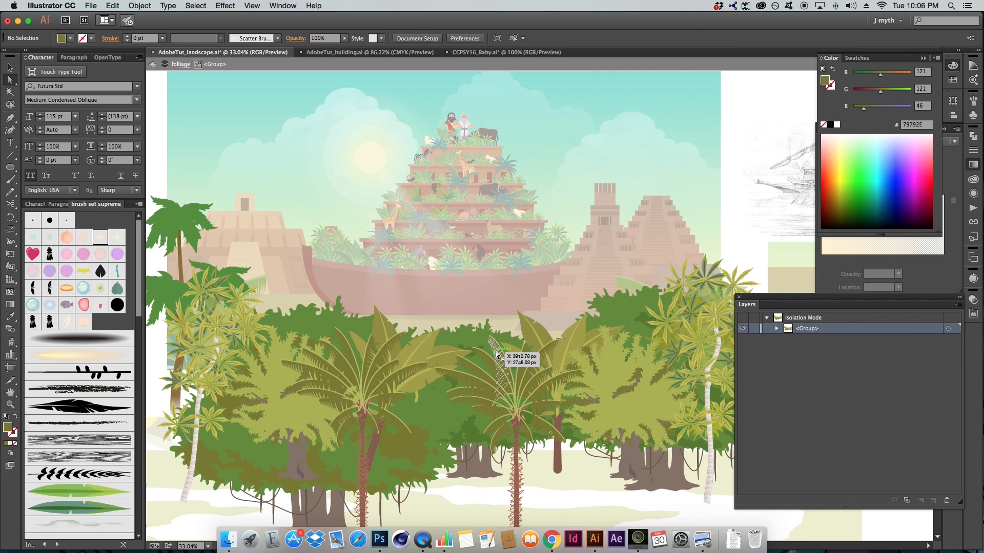
pyautogui.click(496, 353)
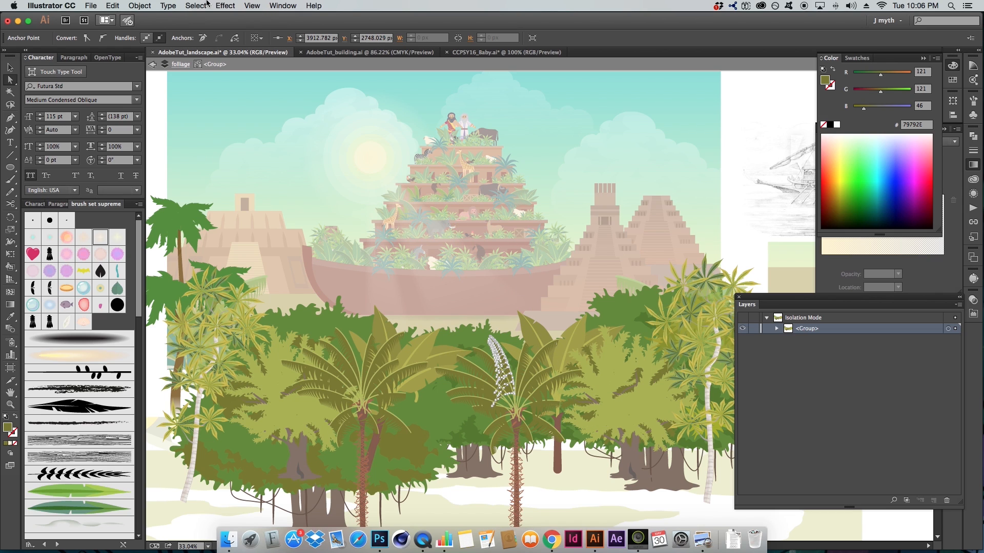
pyautogui.scroll(1, 505, 370)
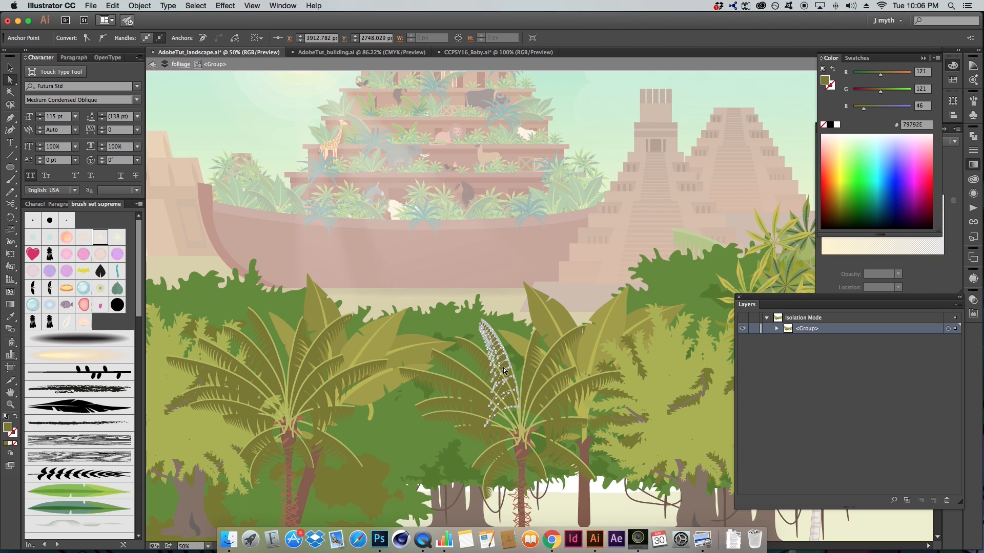
pyautogui.click(197, 5)
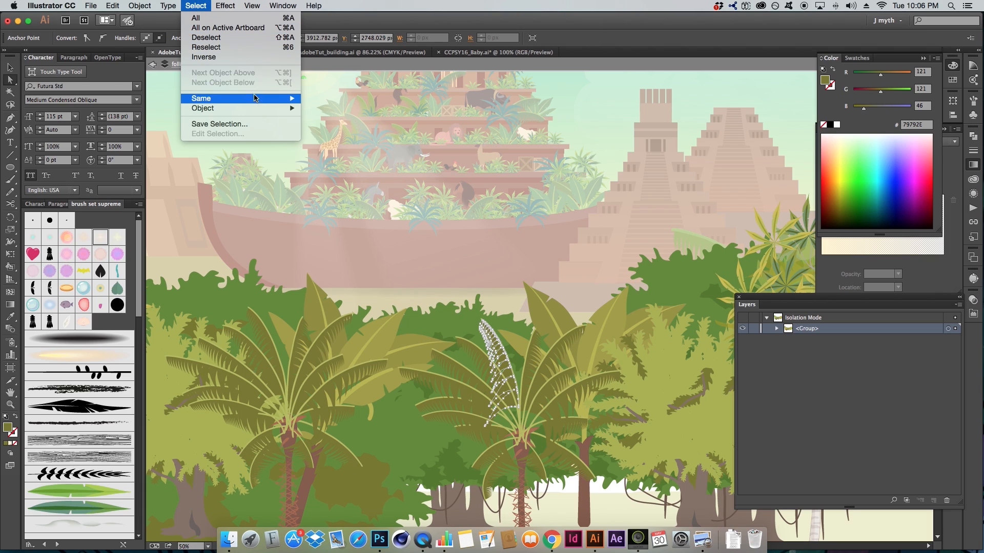
pyautogui.moveTo(263, 100)
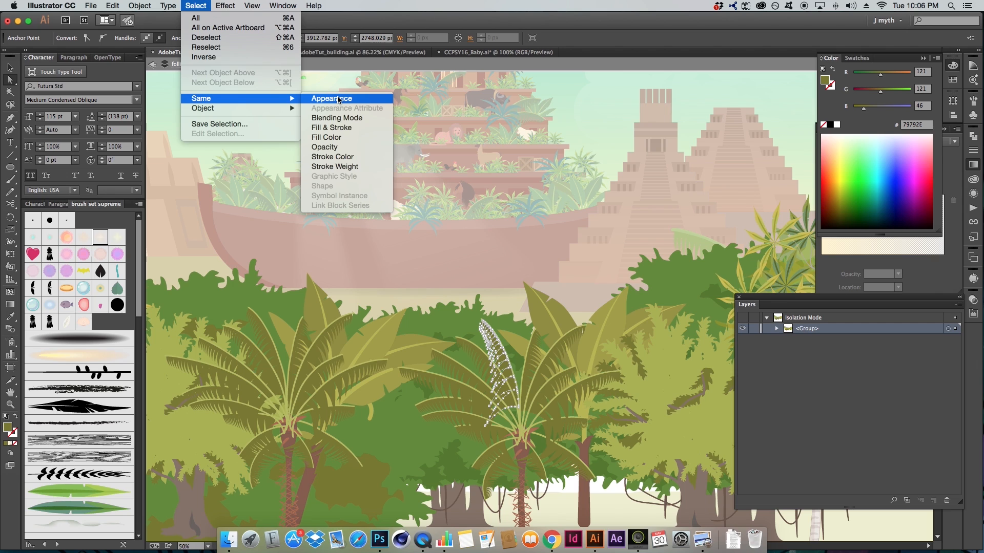
pyautogui.click(974, 193)
pyautogui.click(974, 193)
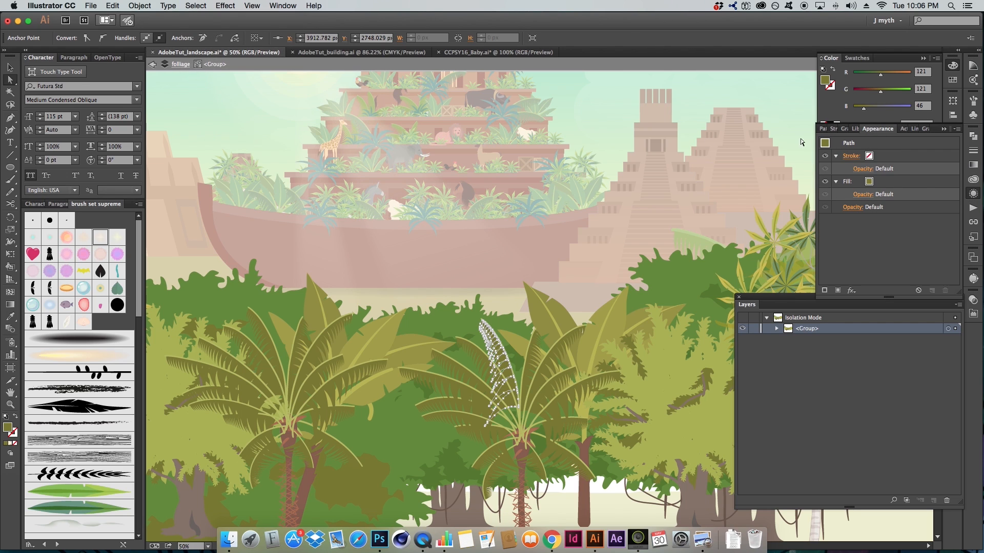
# - Select every isolated shape that has the same fill color as the selected palm frond
pyautogui.click(196, 5)
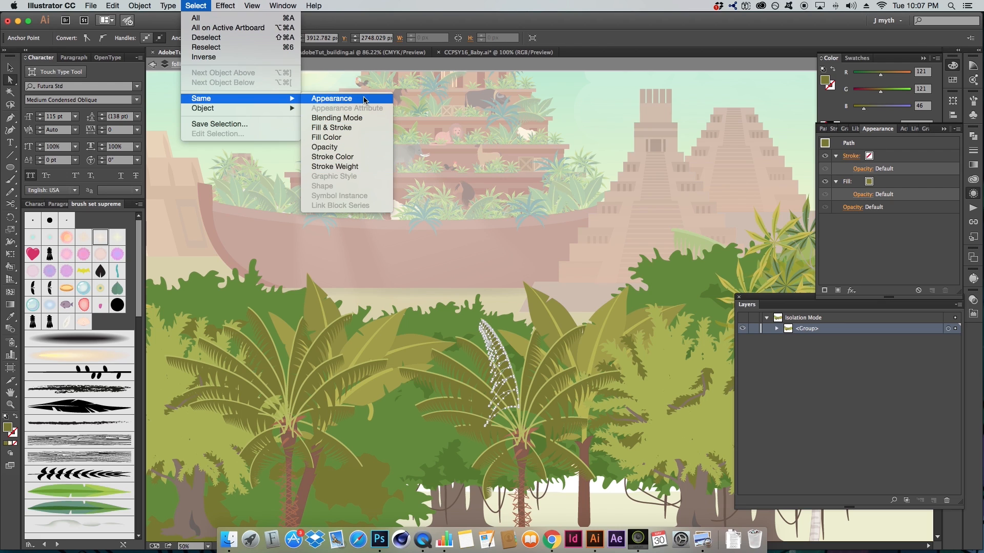
pyautogui.click(343, 139)
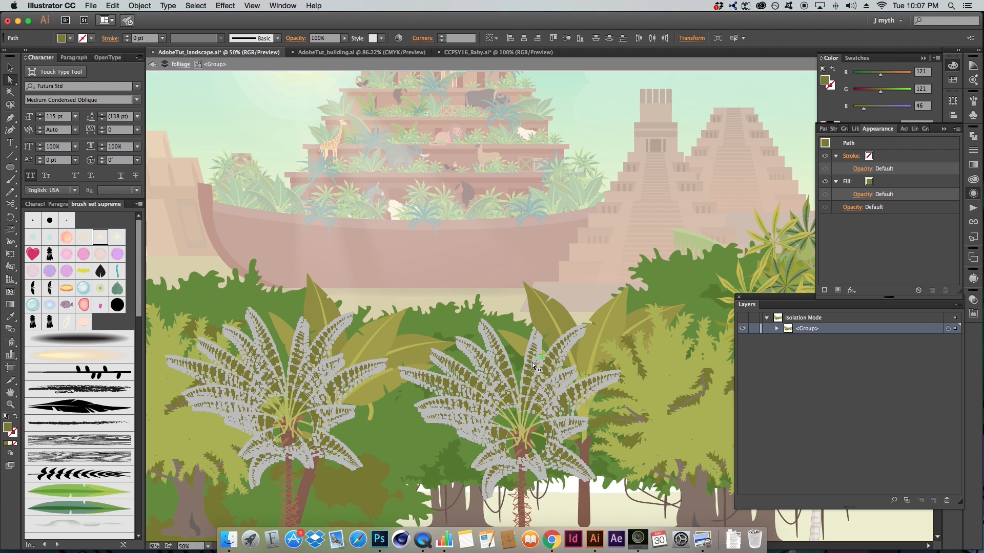
pyautogui.press('z')
pyautogui.keyDown('alt'); pyautogui.click(558, 377); pyautogui.keyUp('alt')
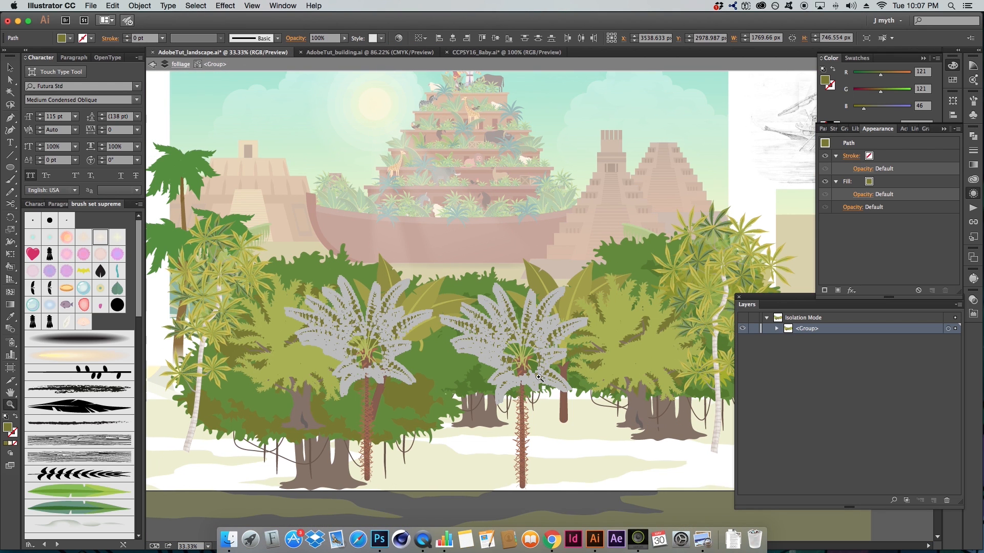
pyautogui.press('a')
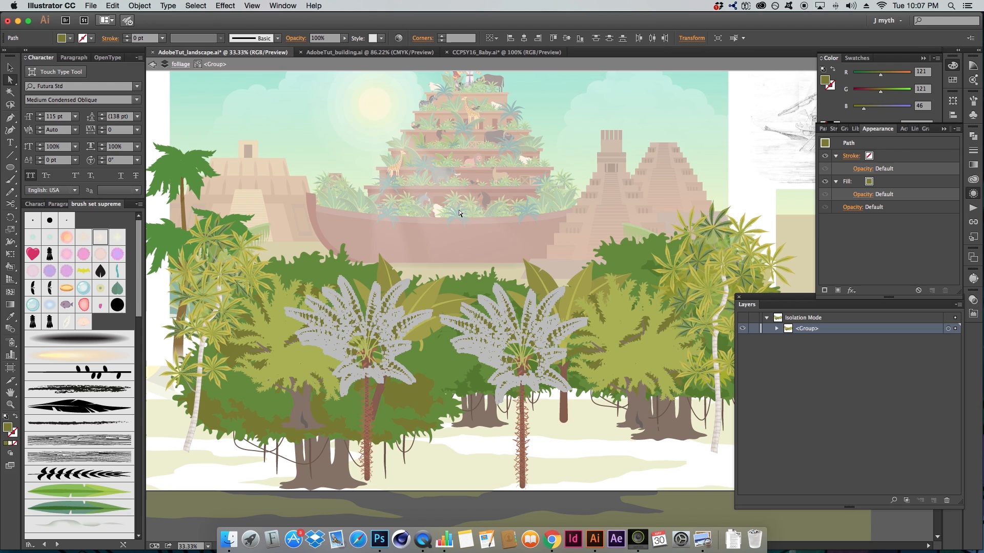
# - Toggle the selection edges to compare the fronds with and without them, leaving the edges hidden
pyautogui.press('super+h')
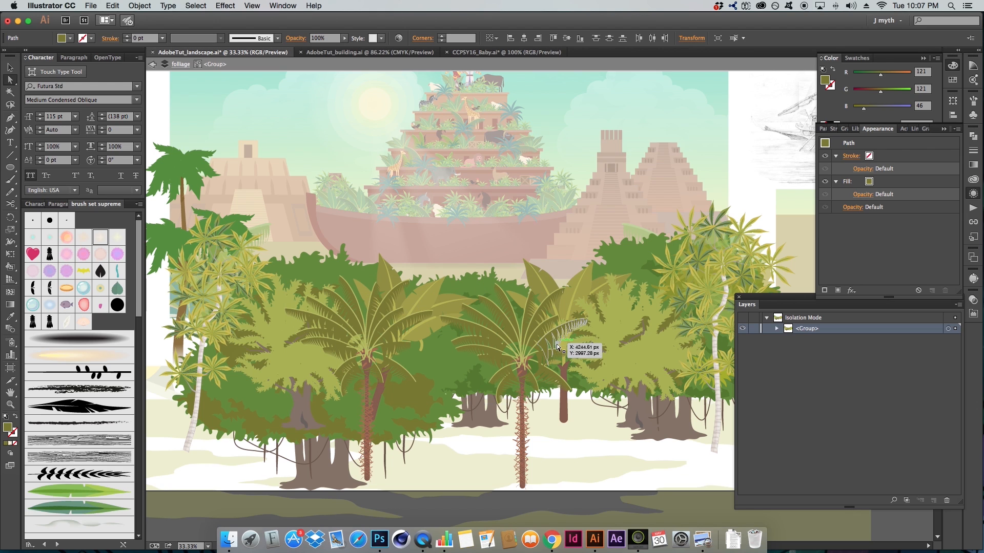
pyautogui.press('super+h')
pyautogui.press('super+h')
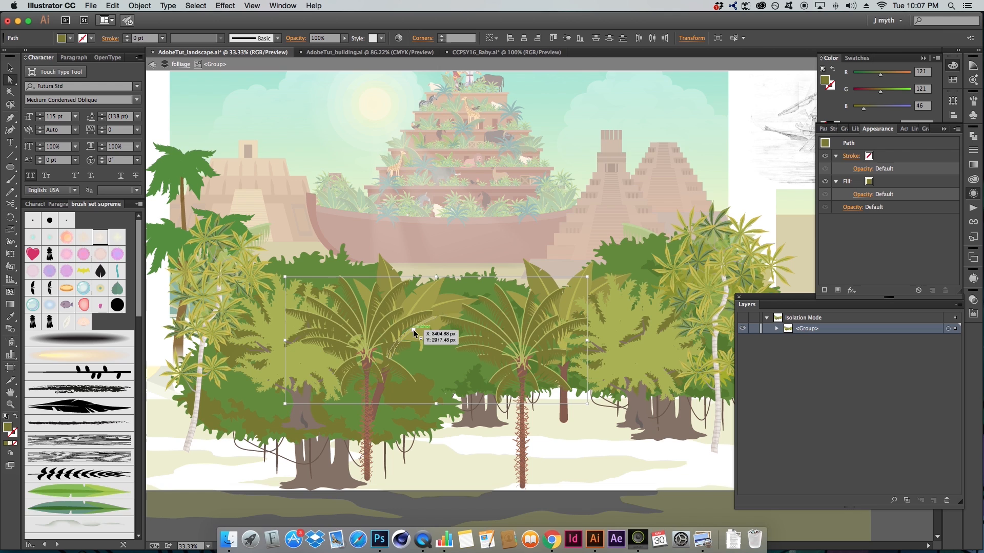
pyautogui.press('super+h')
pyautogui.press('super+h')
pyautogui.press('super+h')
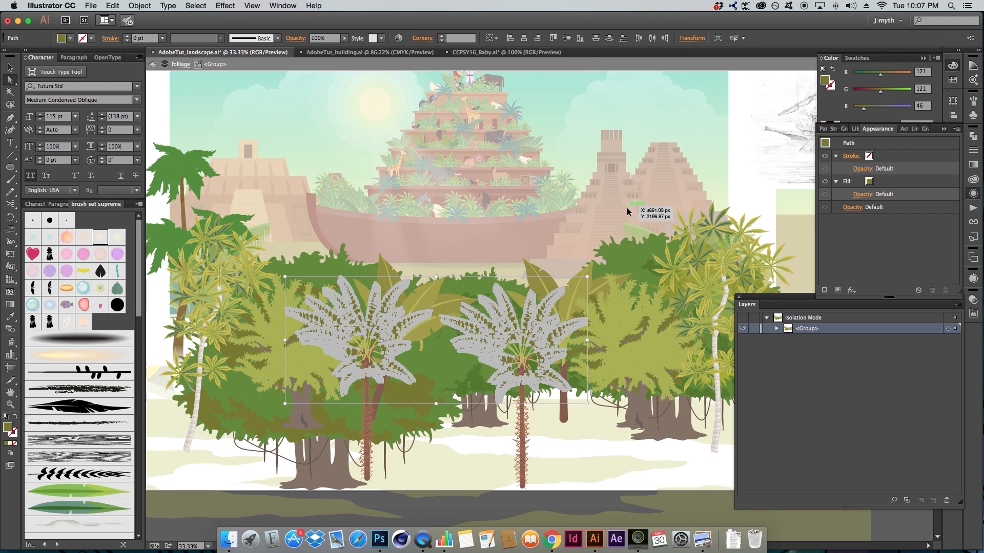
pyautogui.press('super+h')
pyautogui.press('super+h')
pyautogui.press('super+h')
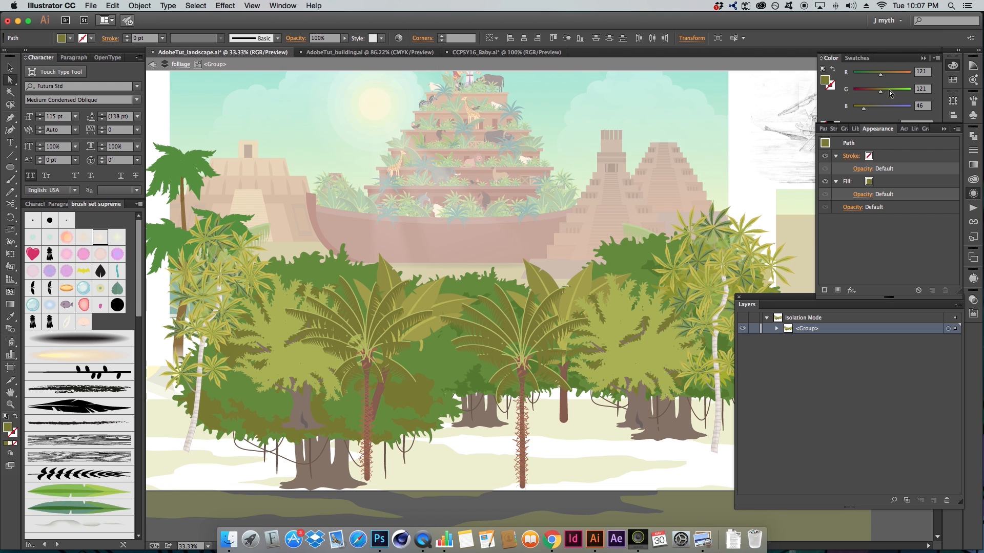
# - Brighten the selected palm fronds' fill to a livelier green, with red about 132, green 156 and reduced blue
pyautogui.click(889, 91)
pyautogui.moveTo(889, 91); pyautogui.dragTo(883, 77)
pyautogui.click(889, 91)
pyautogui.click(887, 74)
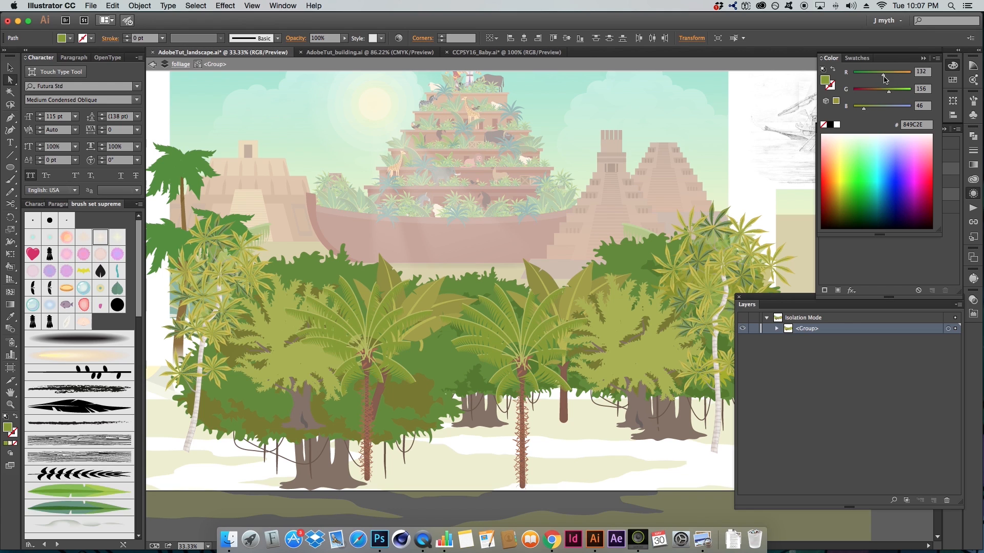
pyautogui.moveTo(866, 109); pyautogui.dragTo(851, 108)
# - Select the dark olive foliage patch on the left tree plus all shapes of the same appearance, and hide the selection edges
pyautogui.click(302, 291)
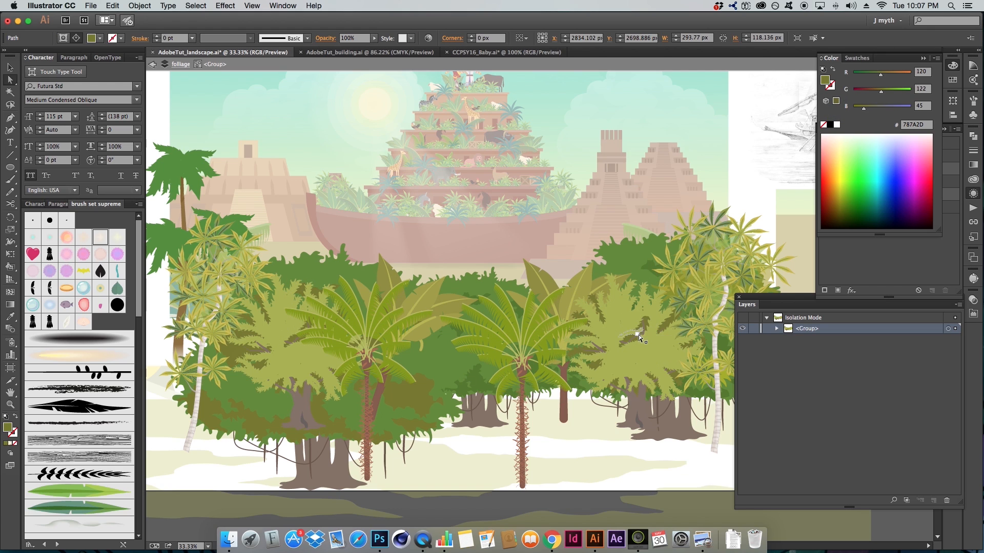
pyautogui.click(318, 392)
pyautogui.click(323, 421)
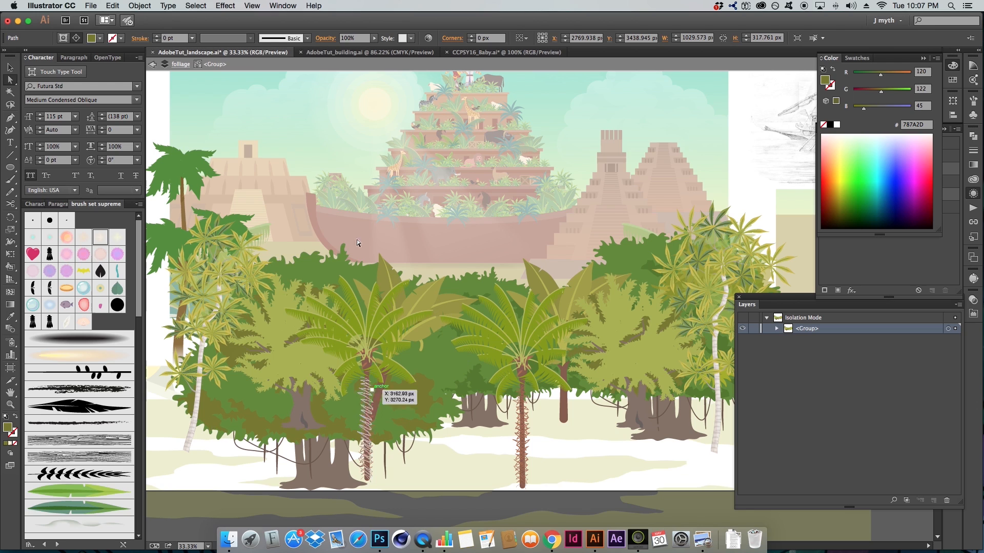
pyautogui.click(222, 6)
pyautogui.moveTo(200, 5)
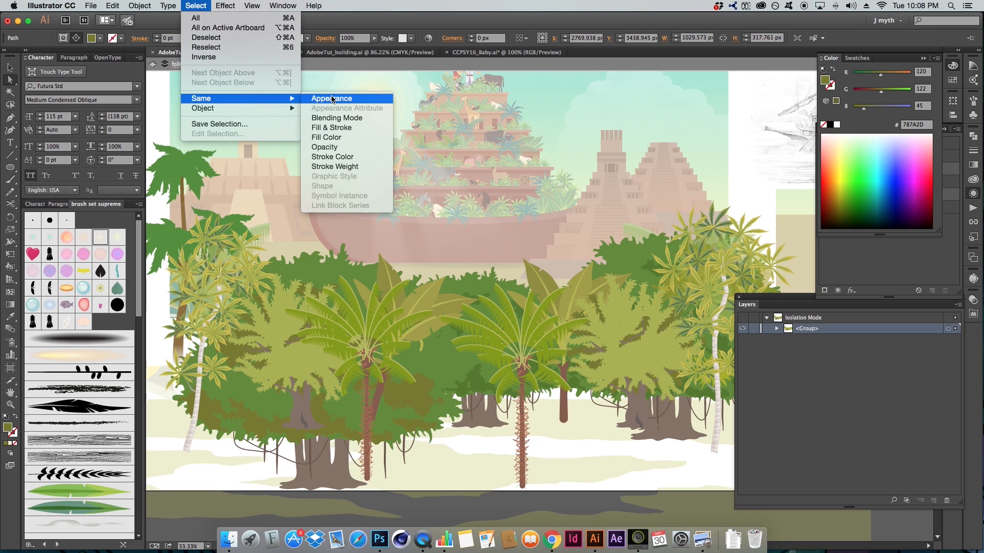
pyautogui.click(331, 98)
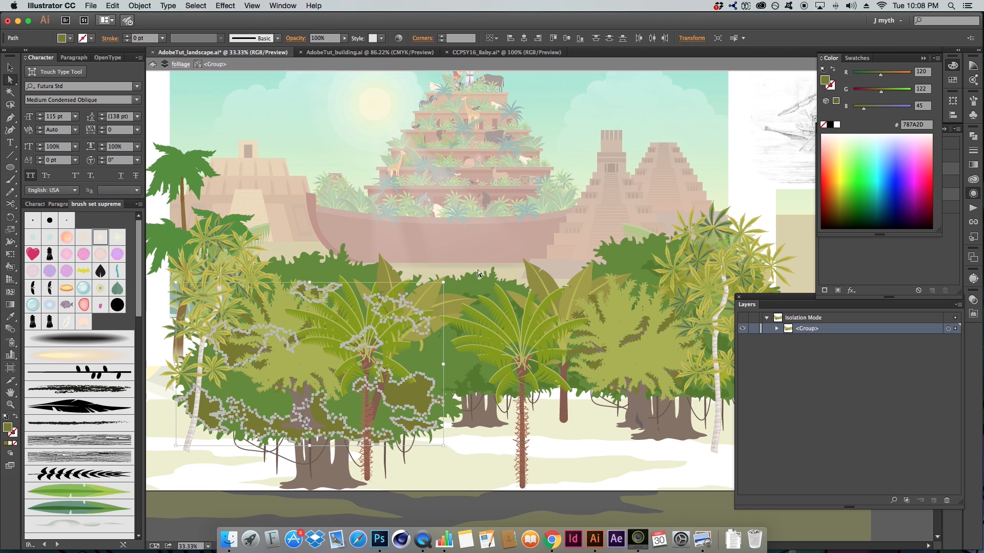
pyautogui.press('super+h')
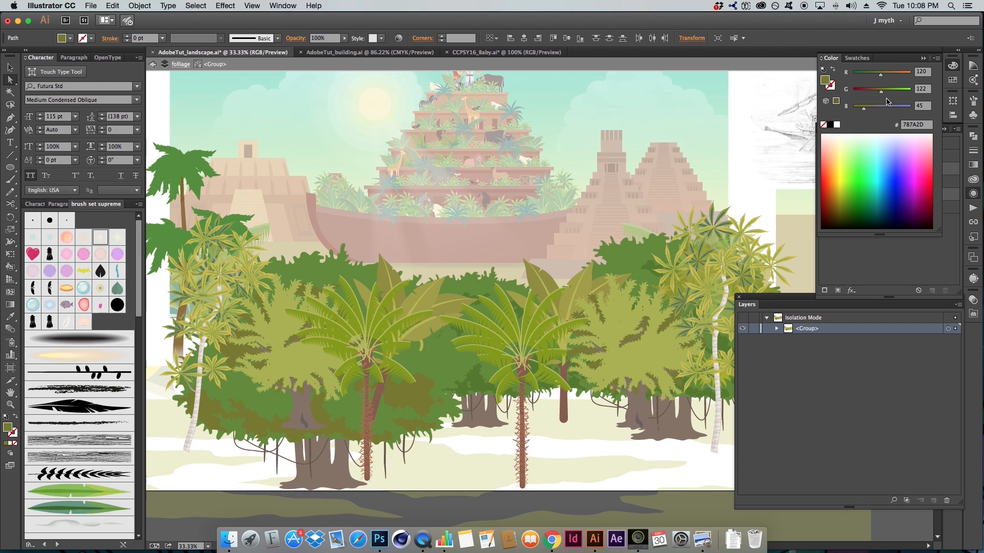
# - Shift the fill of the selected olive foliage patches to dark green by setting red to 85
pyautogui.moveTo(881, 75); pyautogui.dragTo(873, 76)
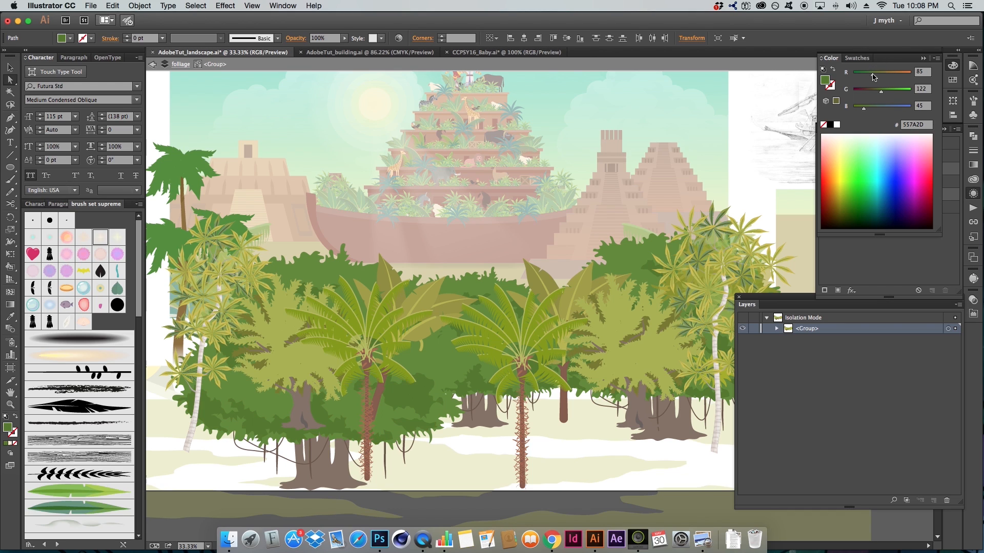
pyautogui.click(242, 347)
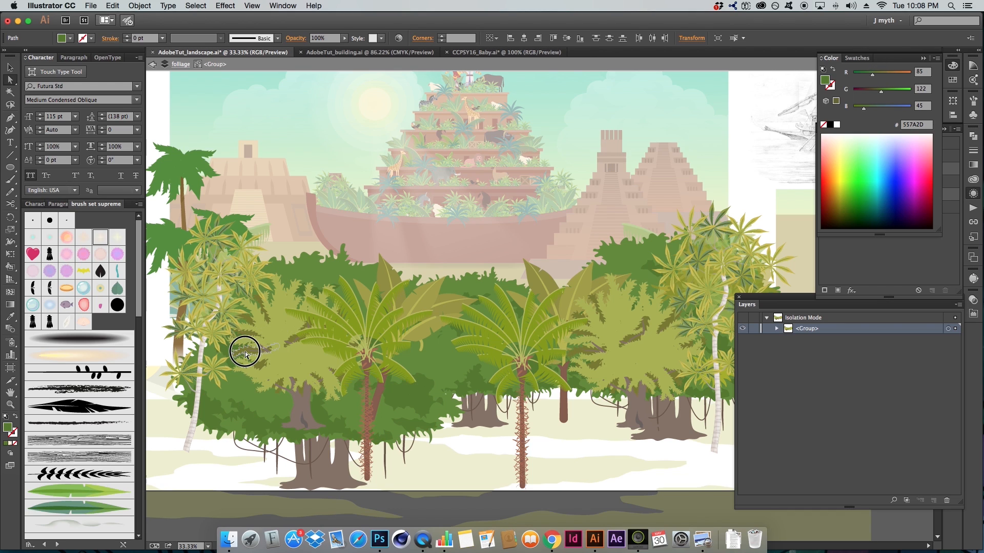
pyautogui.click(197, 5)
pyautogui.moveTo(249, 98)
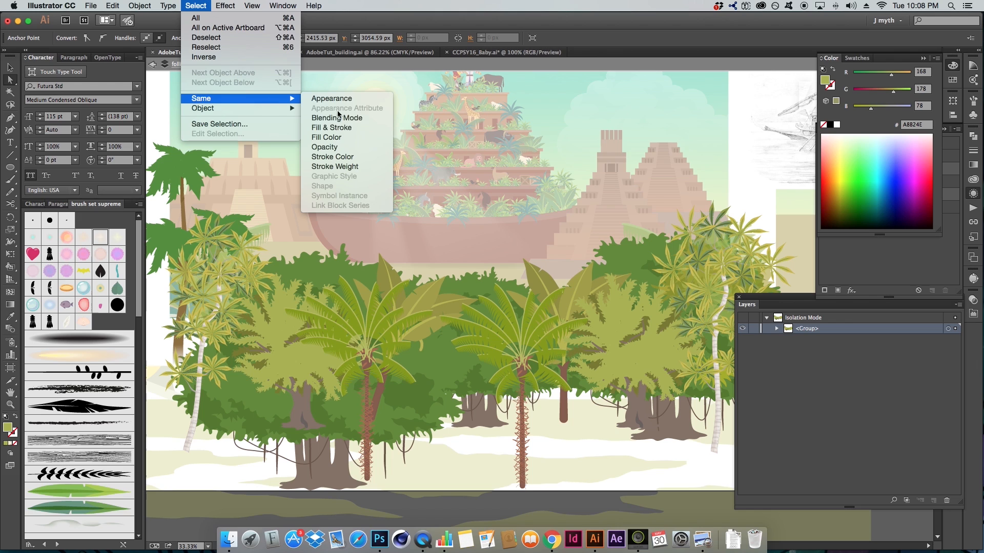
pyautogui.click(359, 119)
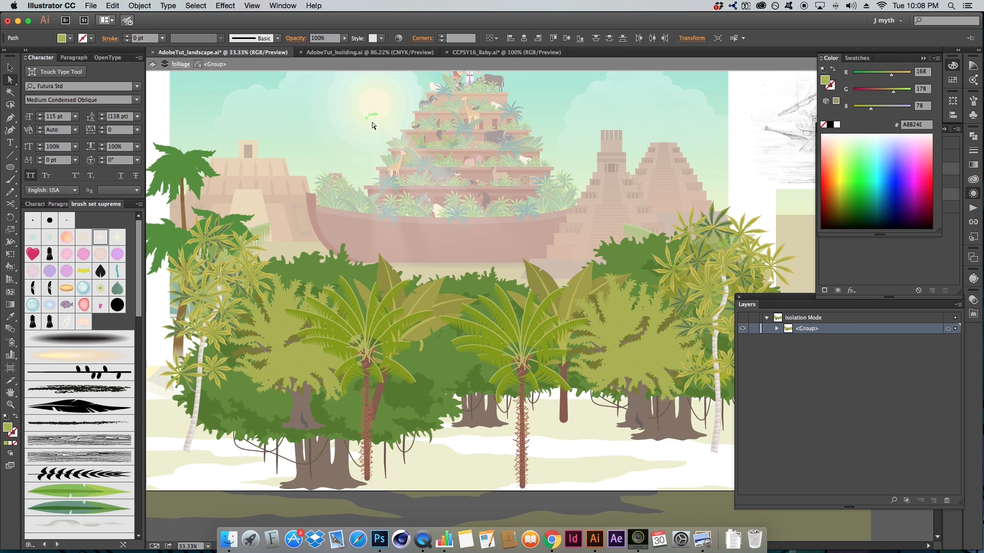
# - Select the small dark olive patch on the left tree and every isolated shape with the same fill color
pyautogui.click(252, 353)
pyautogui.click(195, 6)
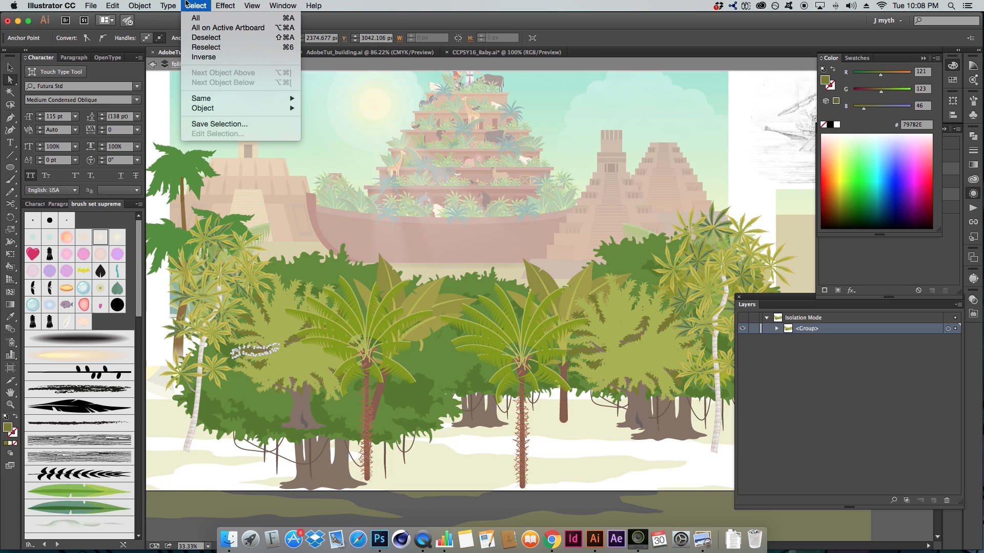
pyautogui.moveTo(245, 99)
pyautogui.click(349, 137)
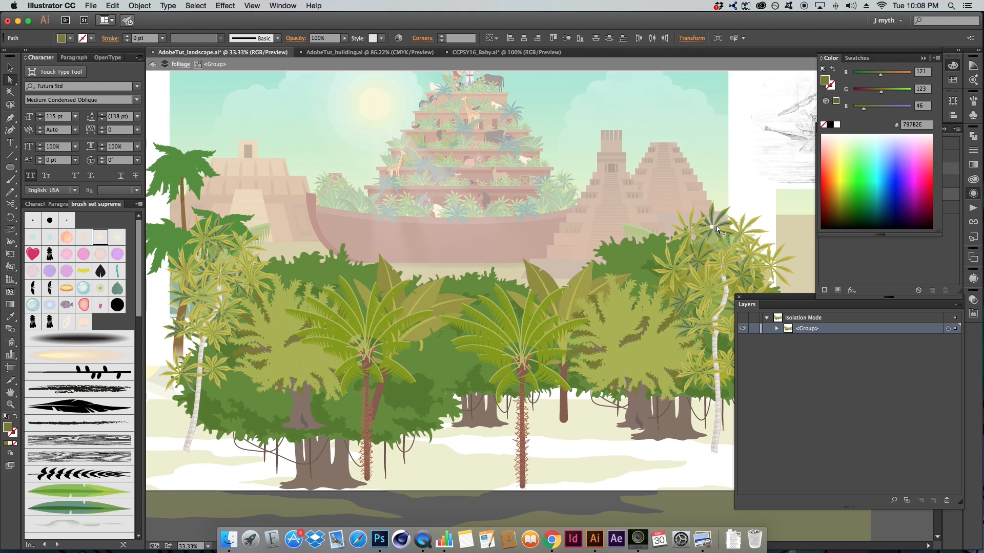
# - Set the selected olive shapes' fill to red 118 and green 146, and leave isolation mode
pyautogui.click(887, 91)
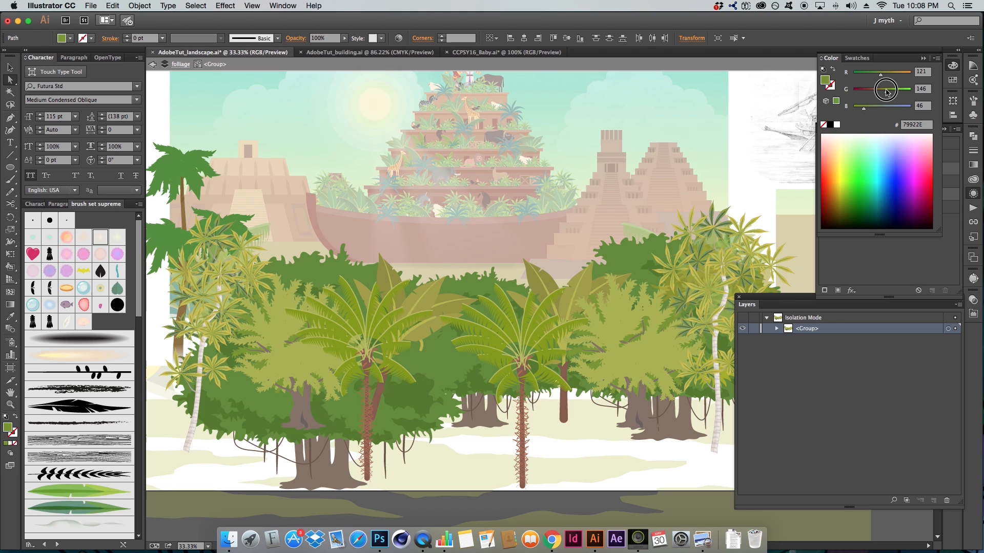
pyautogui.click(880, 75)
pyautogui.moveTo(880, 75); pyautogui.dragTo(878, 76)
pyautogui.click(879, 75)
pyautogui.doubleClick(516, 203)
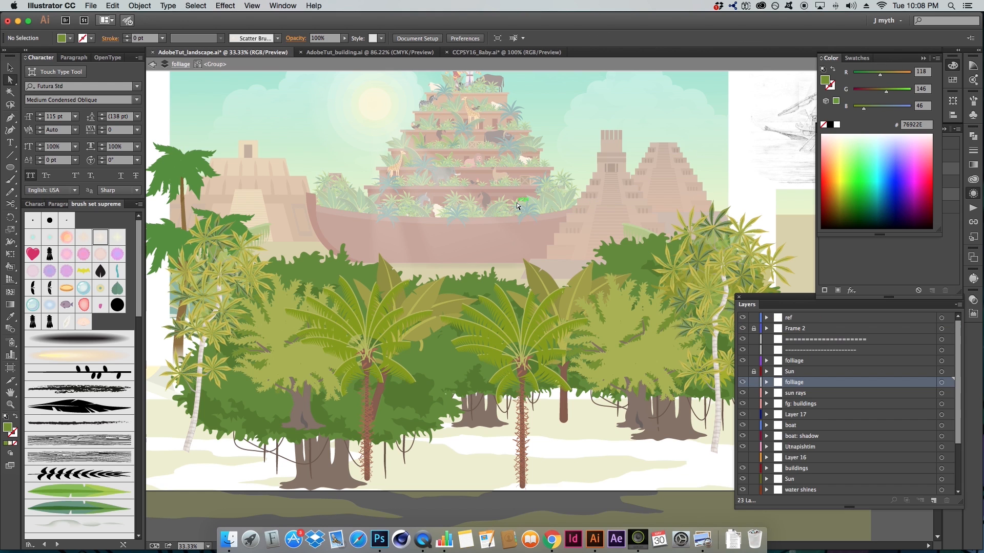
# - Select a single leaf of the teal plant in the artwork's lower-right corner
pyautogui.press('z')
pyautogui.keyDown('alt'); pyautogui.click(599, 239); pyautogui.keyUp('alt')
pyautogui.scroll(-2, 517, 322)
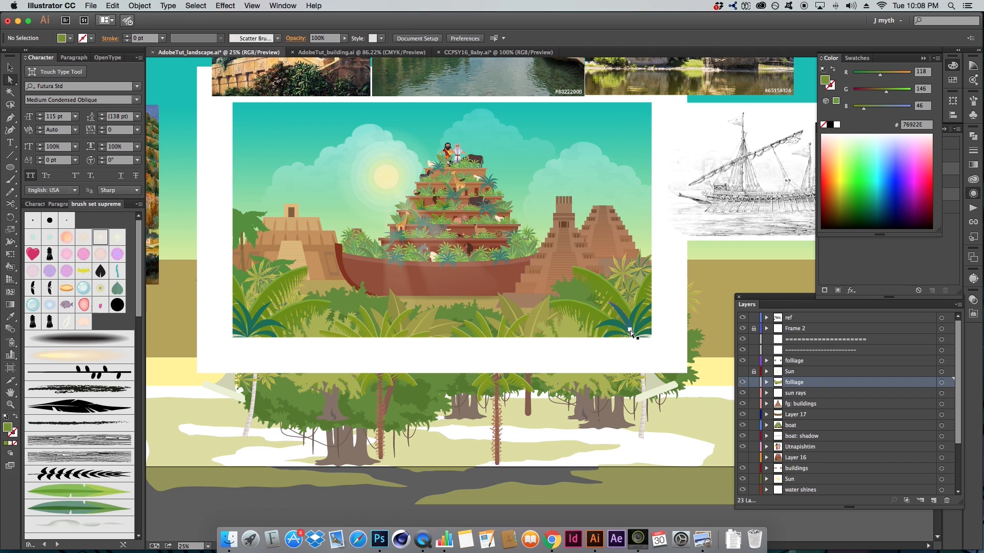
pyautogui.press('v')
pyautogui.click(633, 331)
pyautogui.press('a')
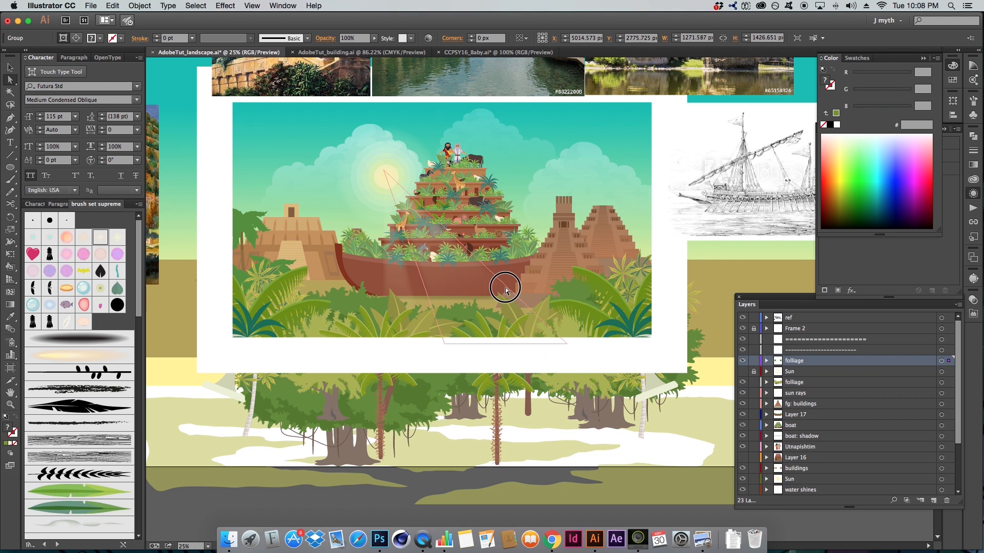
pyautogui.click(637, 322)
pyautogui.click(633, 319)
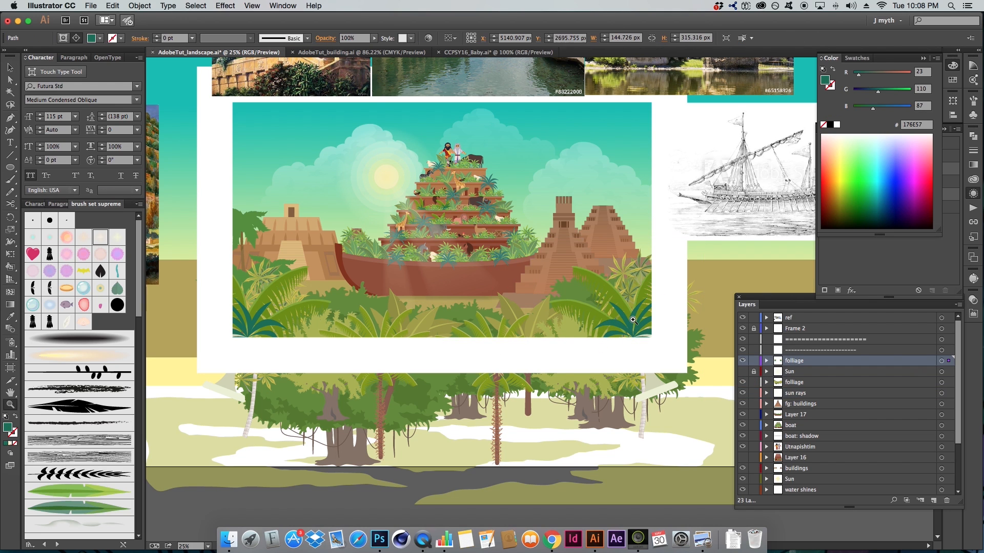
# - Extend the selection to every shape with the same appearance as the selected teal leaf
pyautogui.press('z')
pyautogui.click(632, 319)
pyautogui.hscroll(-5, 636, 321)
pyautogui.scroll(-2, 636, 321)
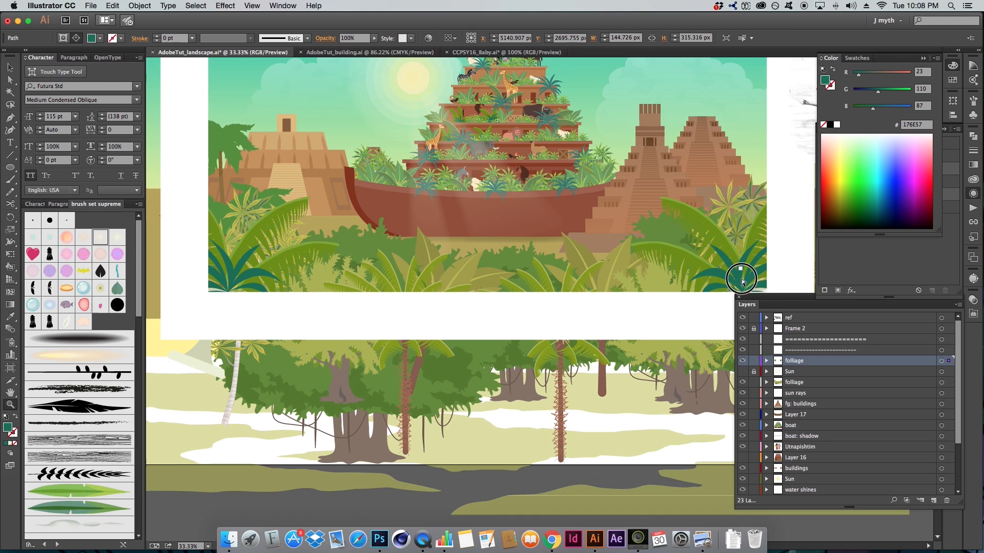
pyautogui.press('a')
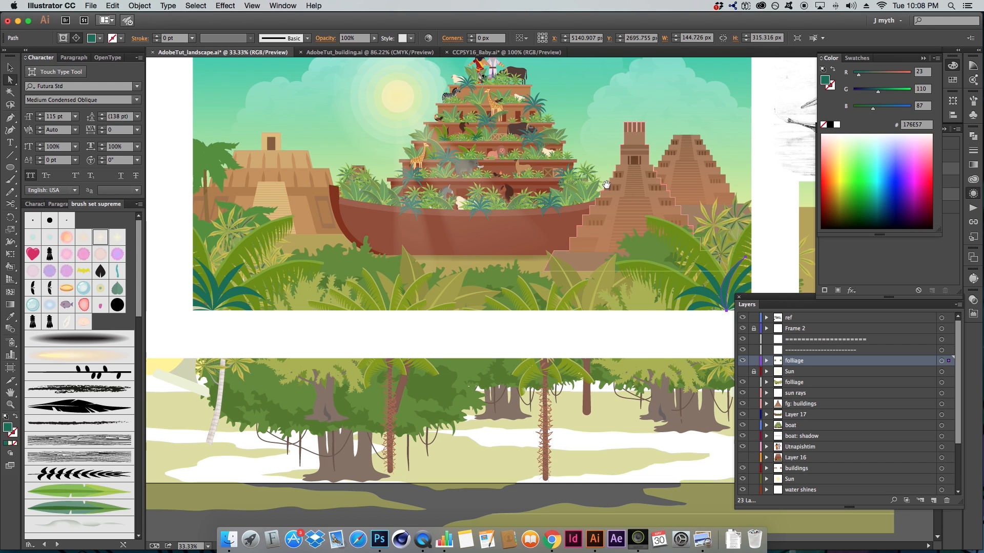
pyautogui.hscroll(2, 711, 276)
pyautogui.scroll(1, 711, 275)
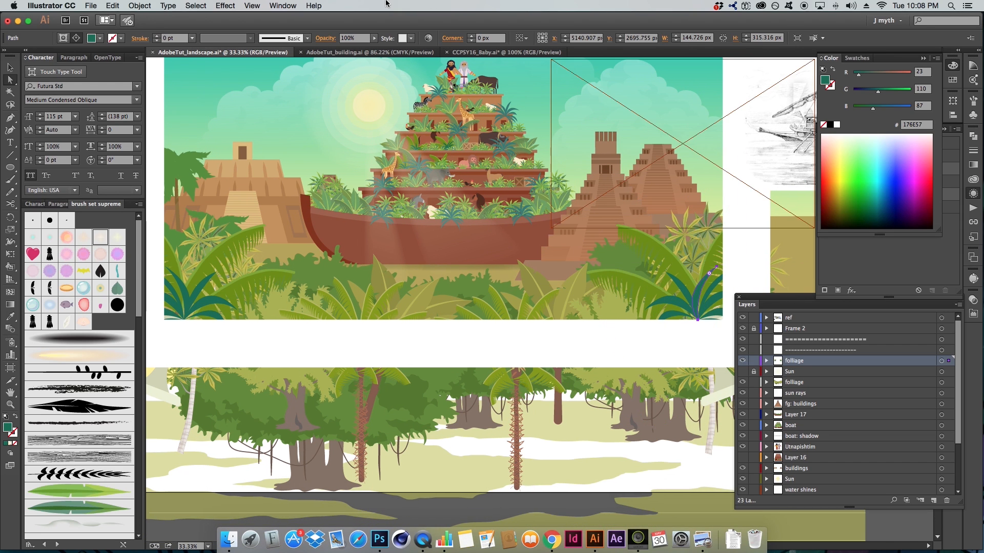
pyautogui.click(195, 6)
pyautogui.moveTo(226, 108)
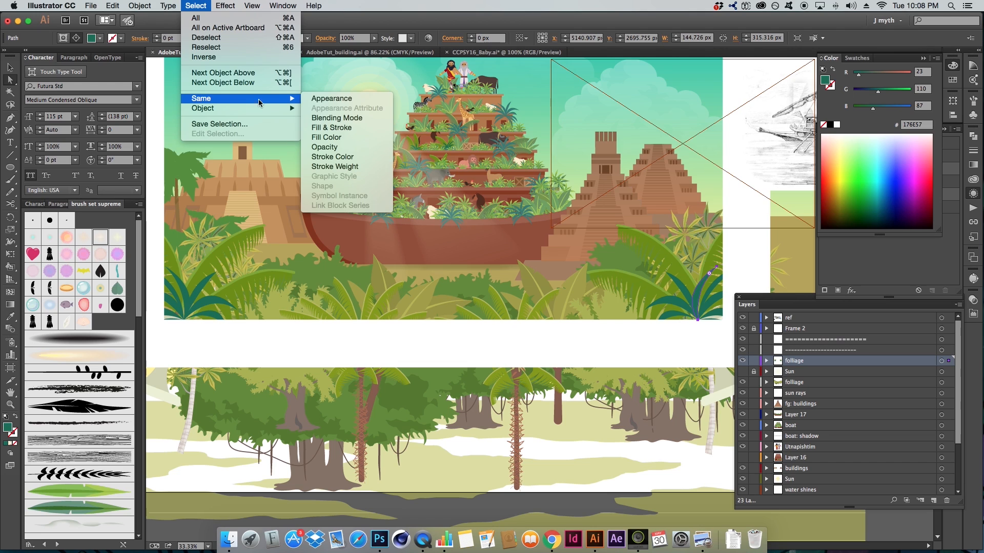
pyautogui.click(325, 98)
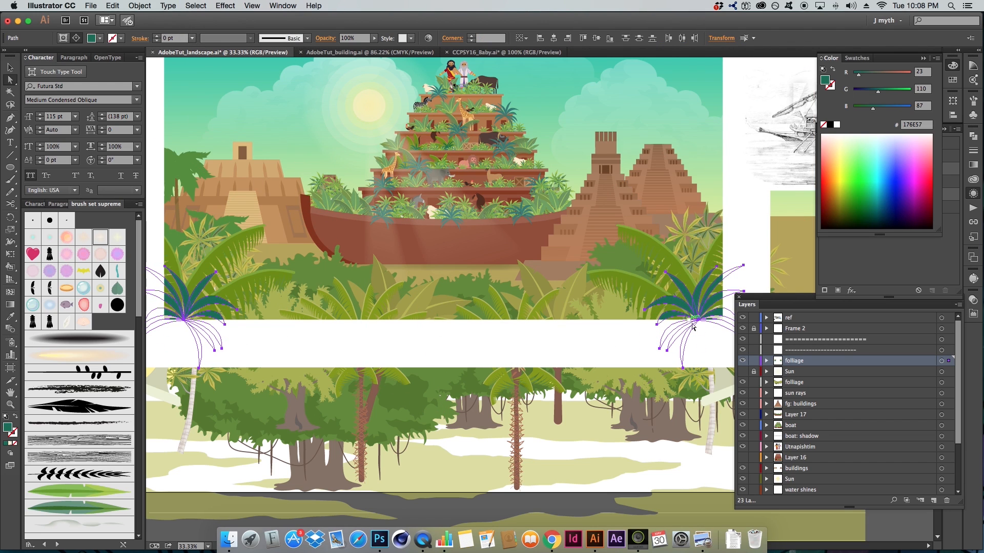
# - Recolor the selected teal leaves to a dark green fill of red 79, green 118, blue 34, and deselect them
pyautogui.moveTo(888, 89)
pyautogui.mouseDown()
pyautogui.moveTo(864, 108)
pyautogui.moveTo(888, 91)
pyautogui.mouseUp()
pyautogui.click(869, 75)
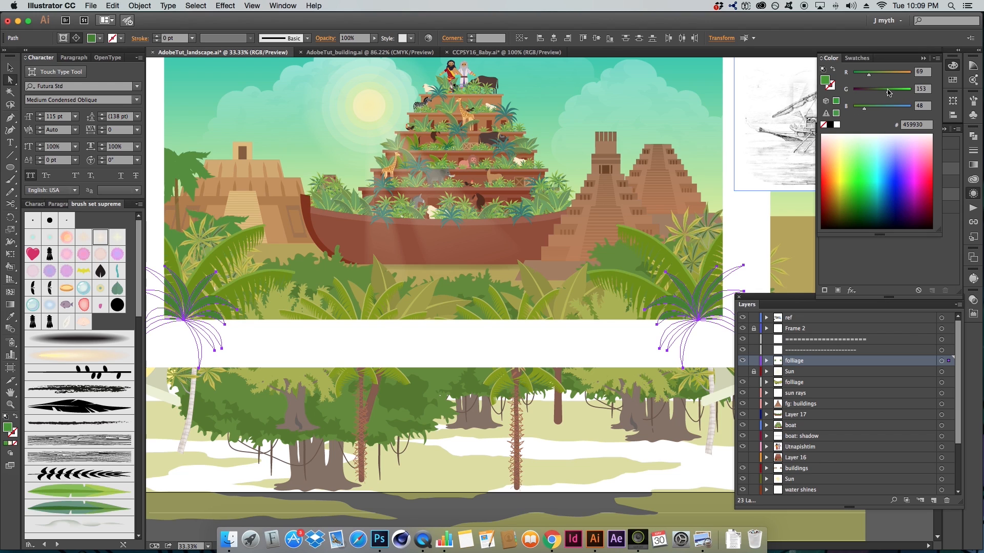
pyautogui.press('super+shift+a')
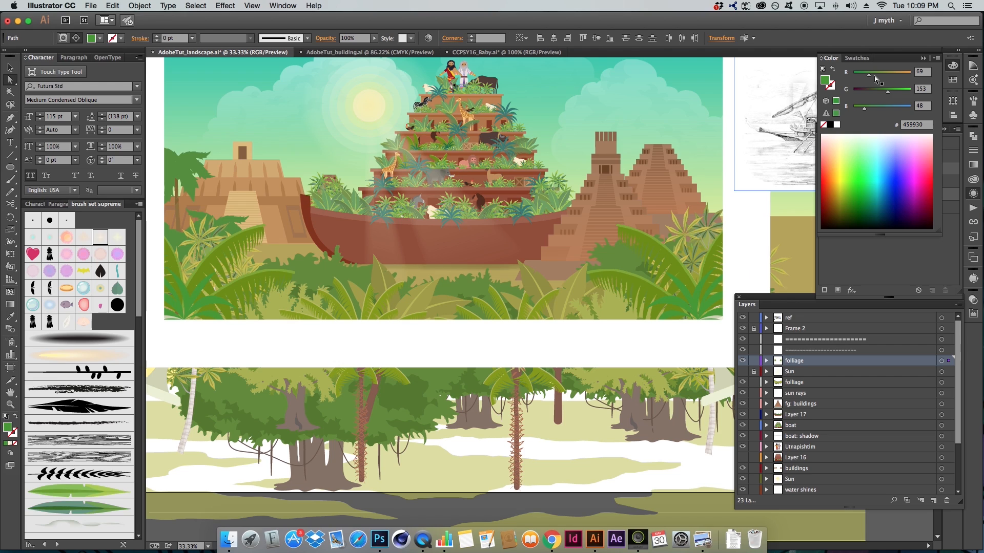
pyautogui.moveTo(887, 92); pyautogui.dragTo(861, 110)
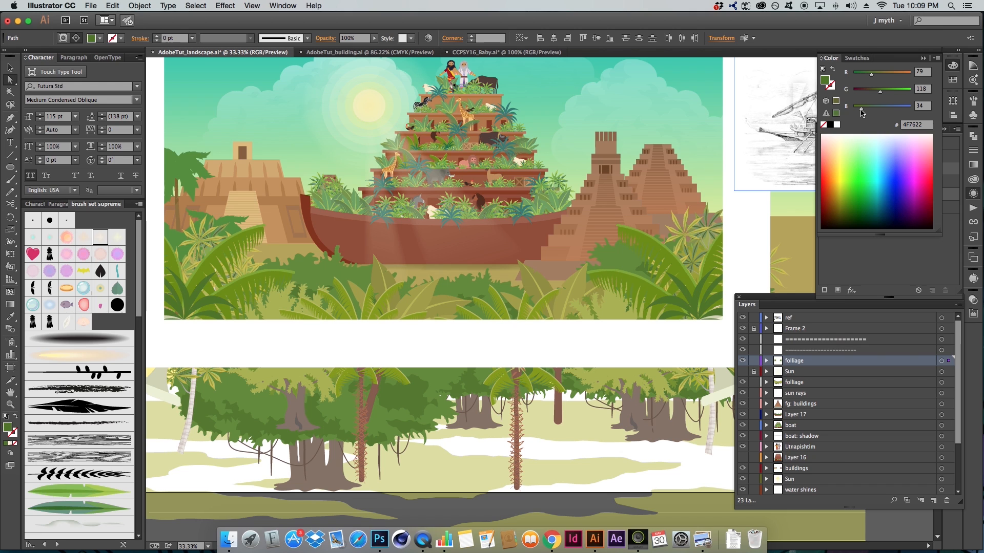
pyautogui.press('super+shift+a')
# - Check the recolored foliage across the whole illustration and save the document
pyautogui.keyDown('alt'); pyautogui.keyDown('super'); pyautogui.click(496, 263); pyautogui.keyUp('super'); pyautogui.keyUp('alt')
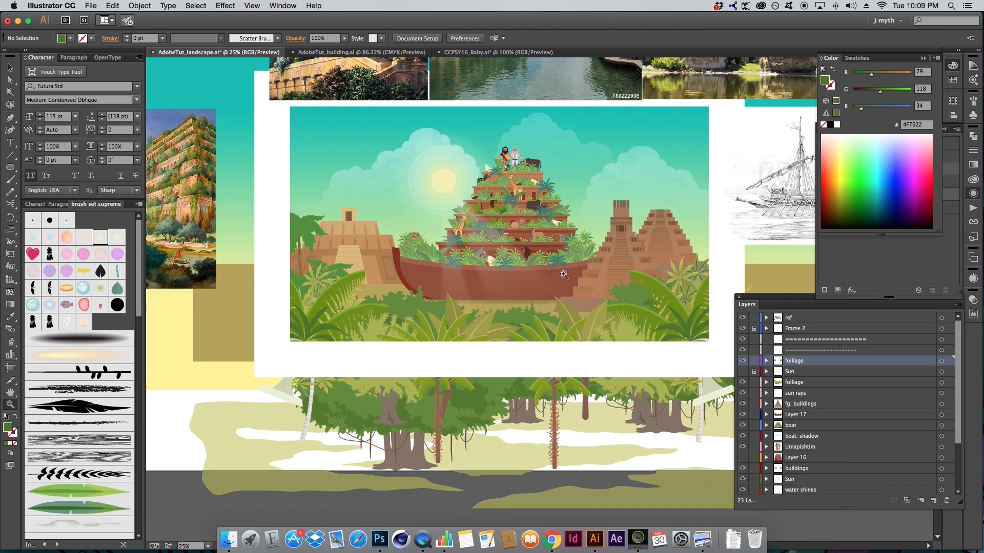
pyautogui.moveTo(560, 273); pyautogui.dragTo(451, 228)
pyautogui.moveTo(367, 223); pyautogui.dragTo(449, 277)
pyautogui.moveTo(249, 107); pyautogui.dragTo(615, 275)
pyautogui.moveTo(752, 376); pyautogui.dragTo(751, 376)
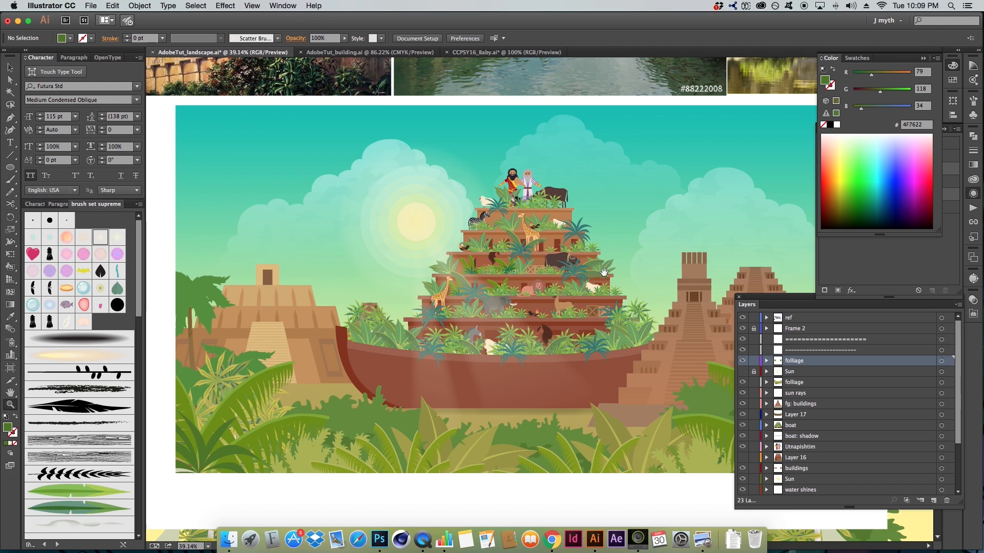
pyautogui.moveTo(604, 272); pyautogui.dragTo(522, 225)
pyautogui.keyDown('alt'); pyautogui.click(578, 231); pyautogui.keyUp('alt')
pyautogui.moveTo(570, 256); pyautogui.dragTo(658, 203)
pyautogui.press('a')
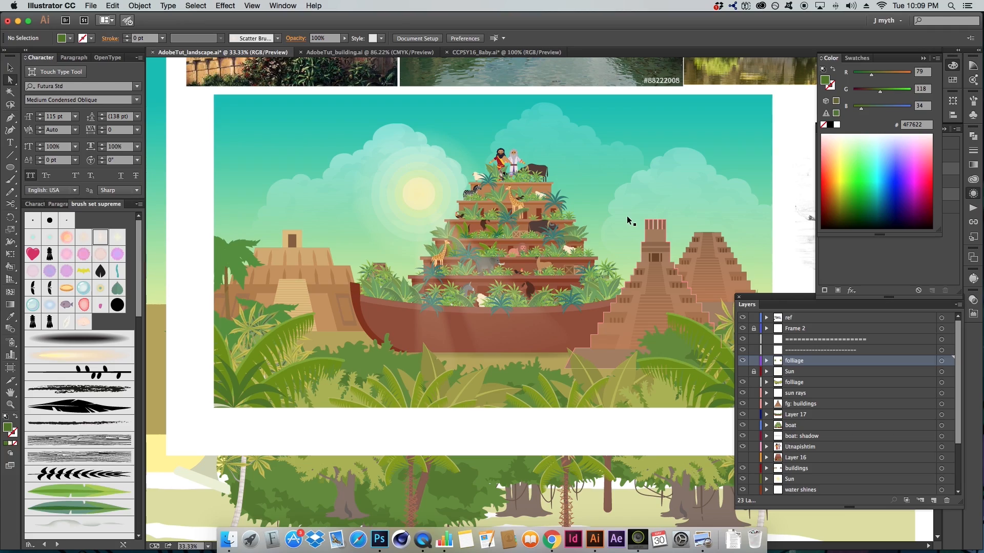
pyautogui.press('super+s')
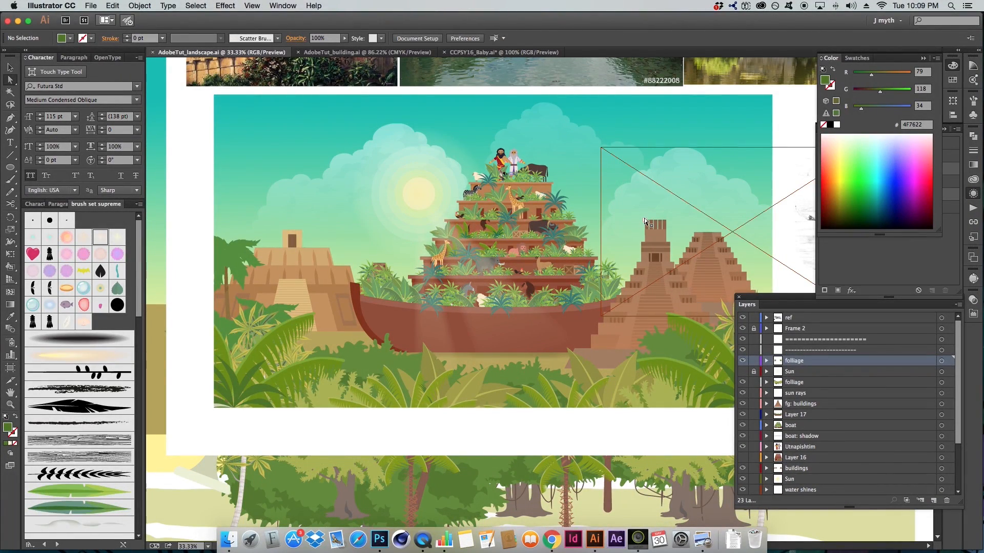
# - Examine the overall composition at several magnifications, comparing the boat, buildings and foreground foliage
pyautogui.press('z')
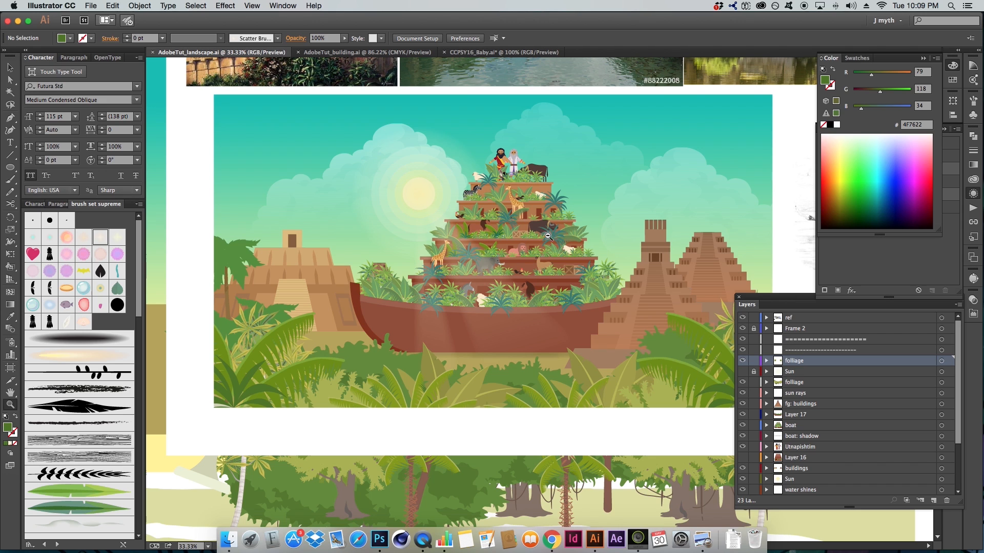
pyautogui.keyDown('alt'); pyautogui.click(548, 237); pyautogui.keyUp('alt')
pyautogui.scroll(-3, 509, 220)
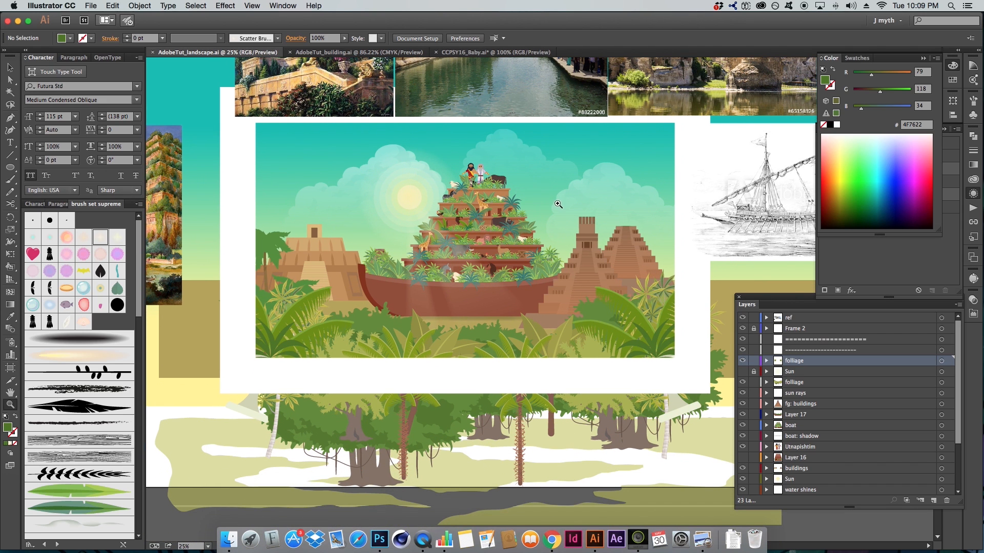
pyautogui.moveTo(238, 120); pyautogui.dragTo(693, 385)
pyautogui.moveTo(659, 343); pyautogui.dragTo(435, 267)
pyautogui.moveTo(220, 138); pyautogui.dragTo(752, 459)
pyautogui.moveTo(619, 426); pyautogui.dragTo(548, 364)
pyautogui.press('a')
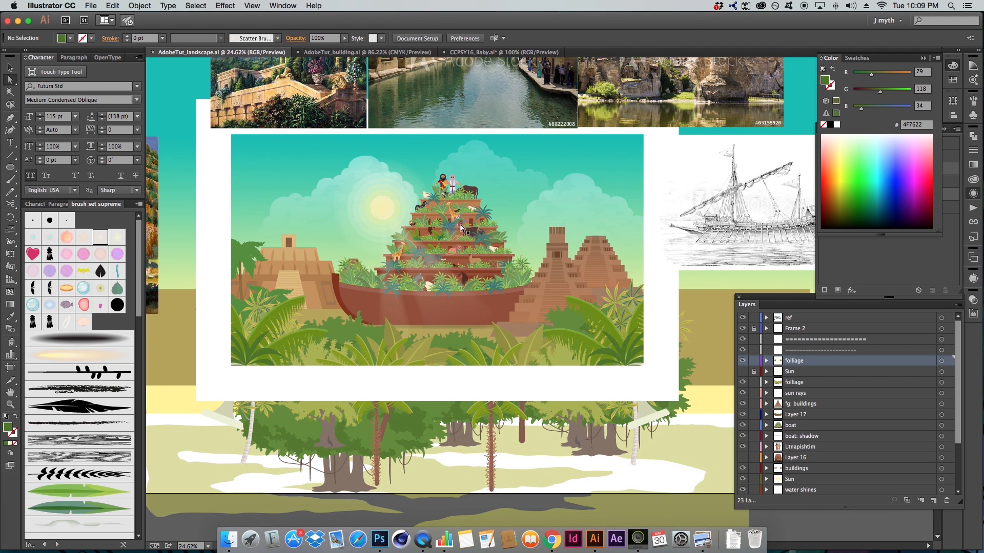
pyautogui.press('v')
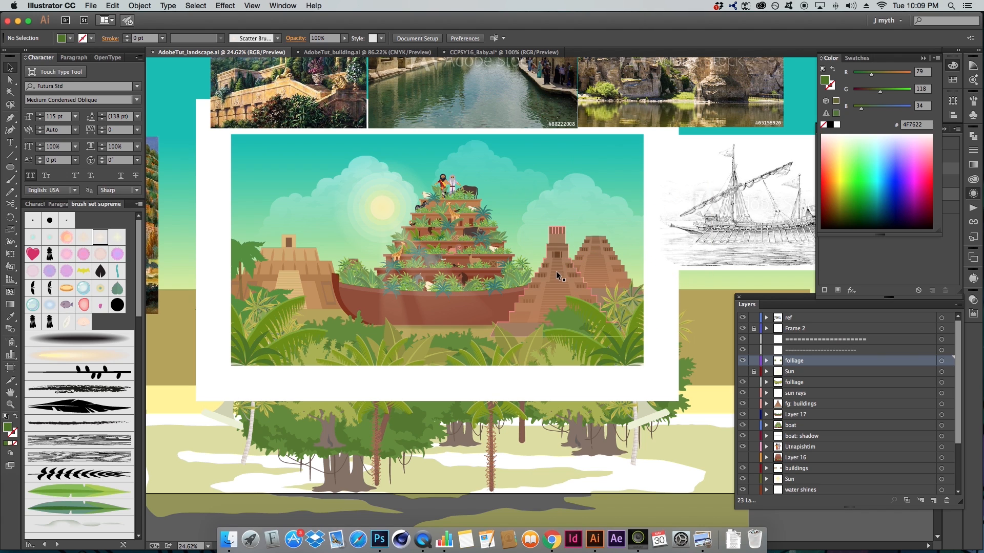
pyautogui.press('z')
pyautogui.keyDown('alt'); pyautogui.click(592, 271); pyautogui.keyUp('alt')
pyautogui.moveTo(620, 276); pyautogui.dragTo(579, 272)
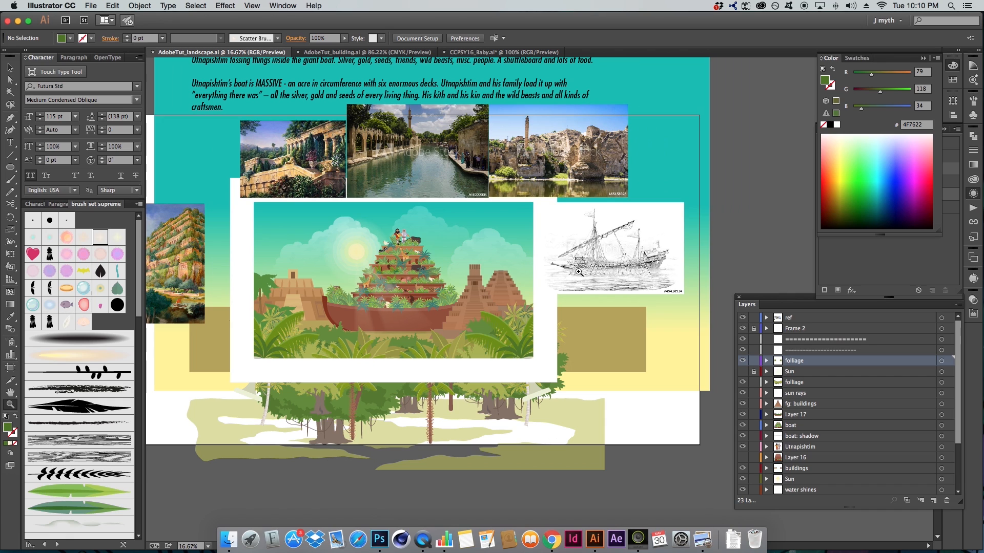
pyautogui.moveTo(248, 211); pyautogui.dragTo(641, 379)
pyautogui.moveTo(451, 295); pyautogui.dragTo(490, 286)
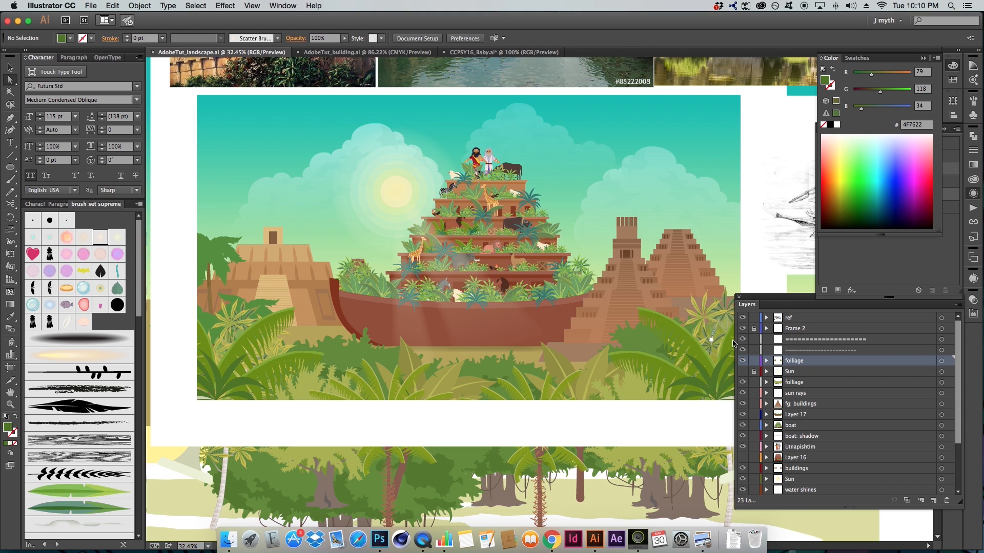
# - Select all artwork on the "water shines" layer
pyautogui.click(821, 350)
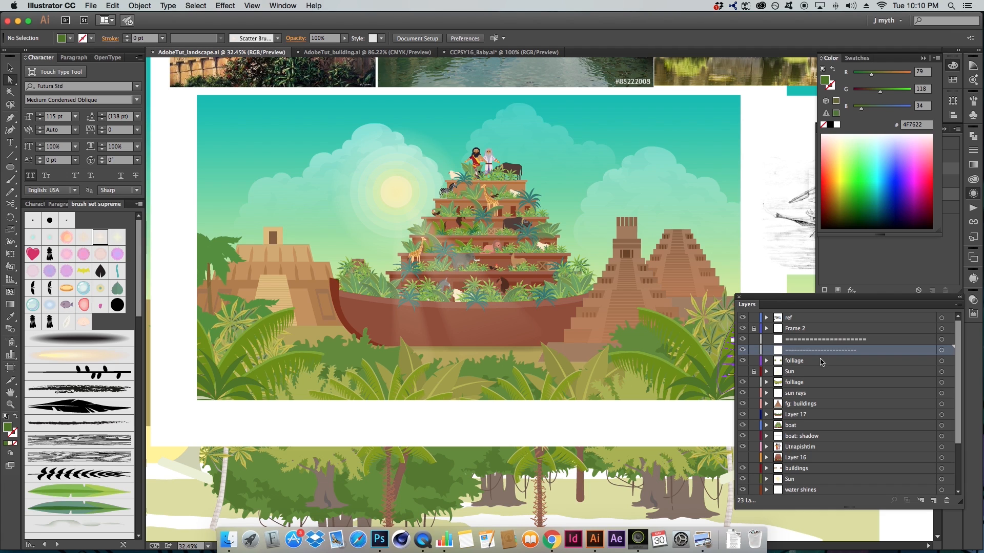
pyautogui.click(820, 361)
pyautogui.scroll(-3, 835, 367)
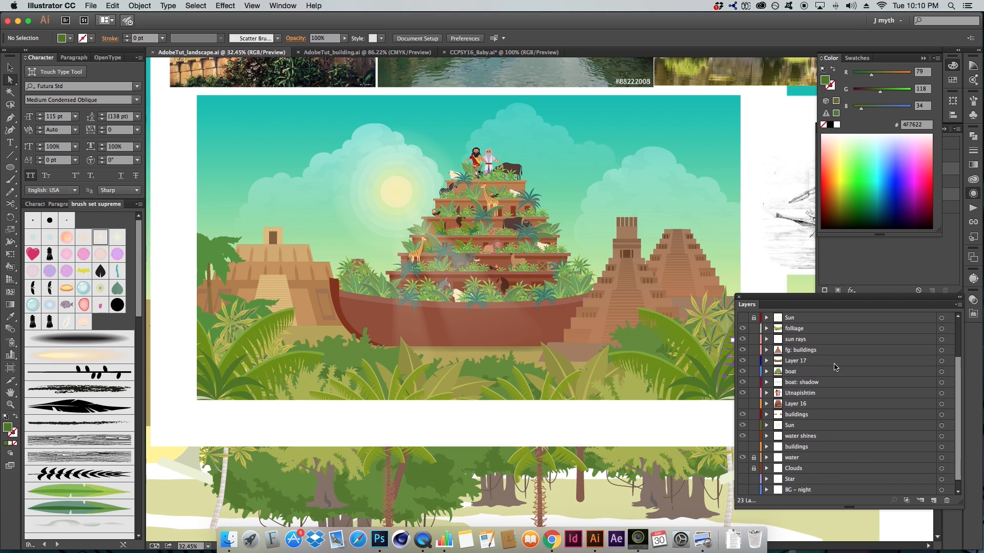
pyautogui.click(839, 425)
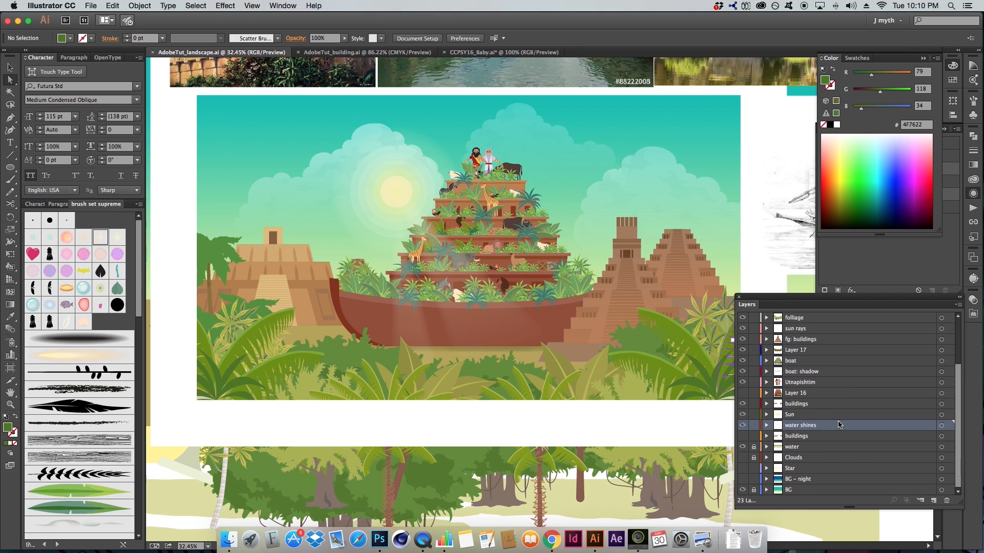
pyautogui.click(801, 480)
pyautogui.scroll(3, 833, 475)
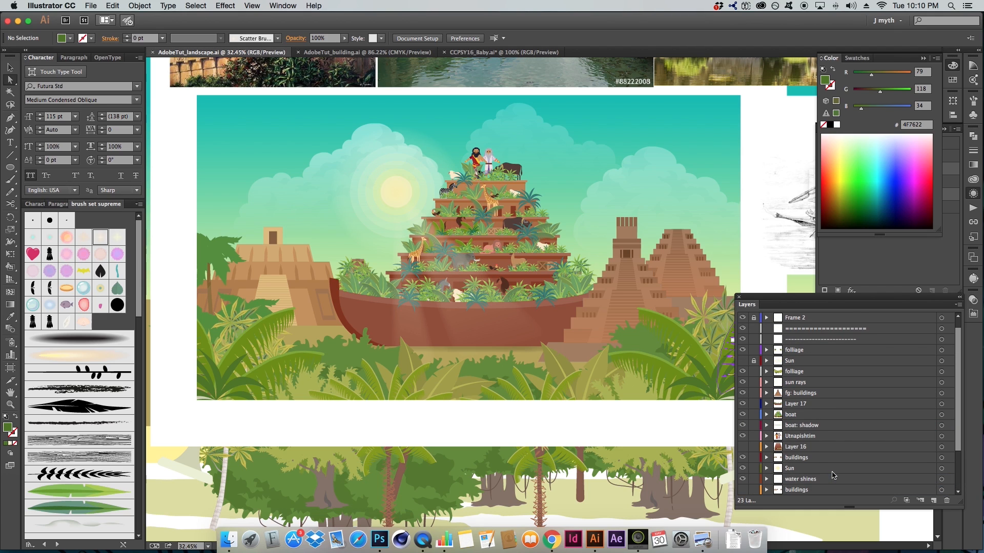
pyautogui.scroll(-3, 810, 422)
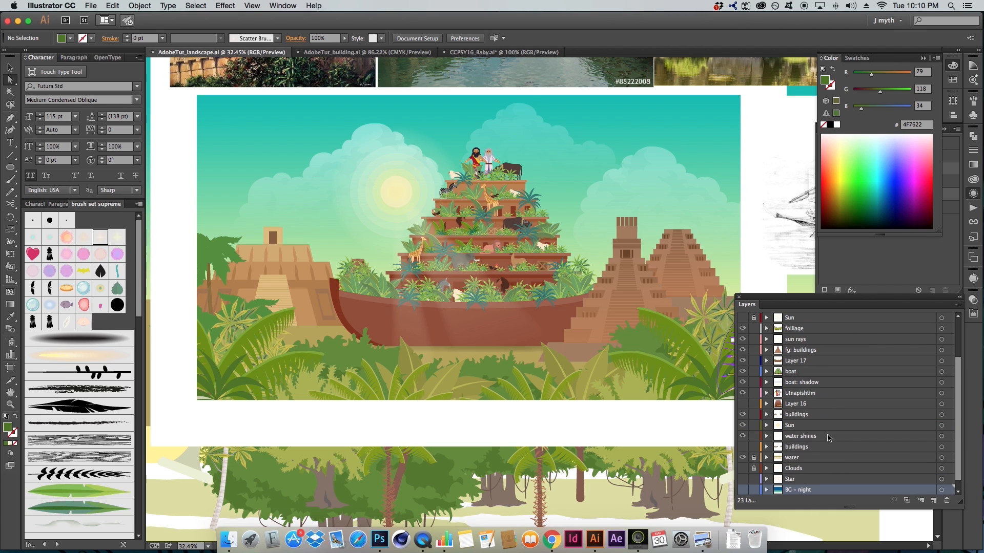
pyautogui.click(828, 437)
pyautogui.click(941, 436)
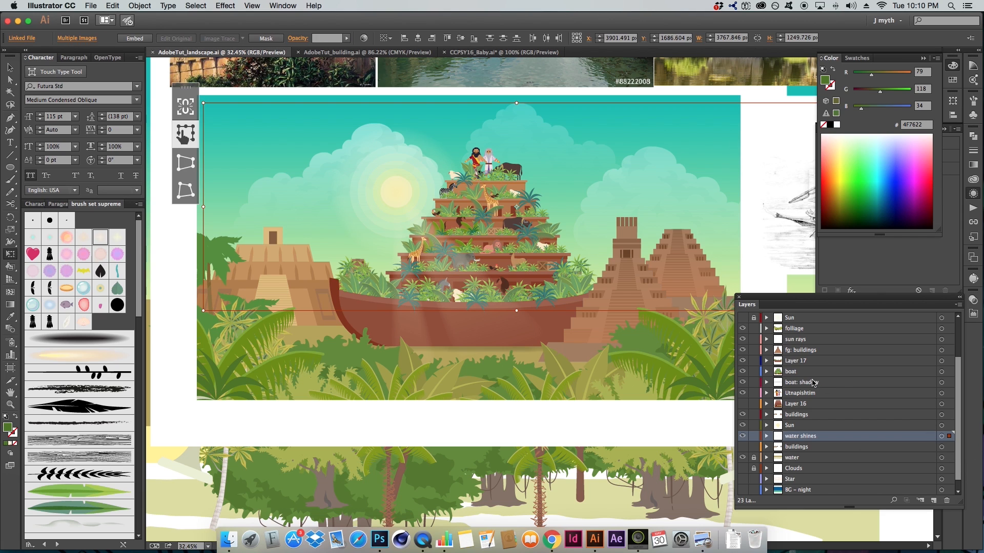
# - Try to shift the three selected clouds sideways across the sky
pyautogui.press('a')
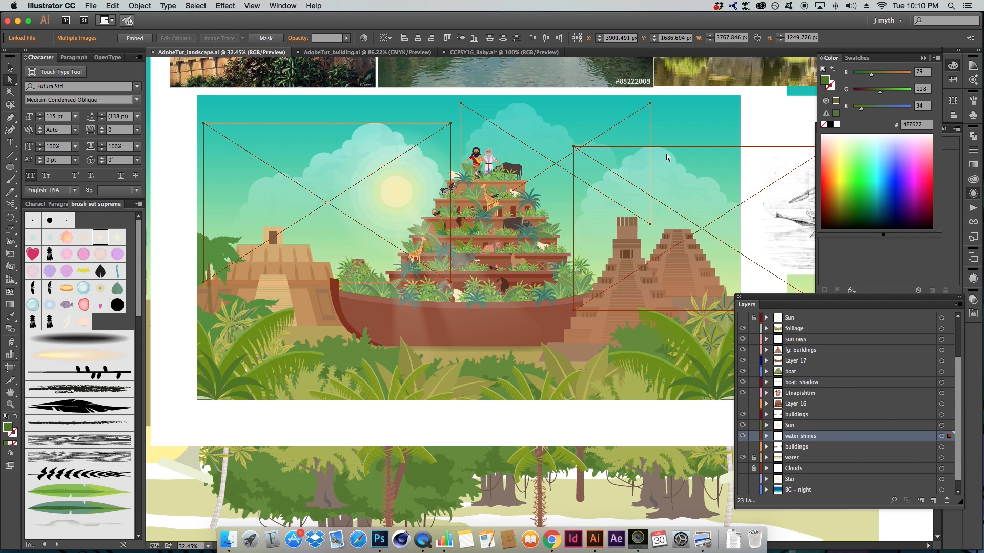
pyautogui.moveTo(683, 172); pyautogui.dragTo(557, 177)
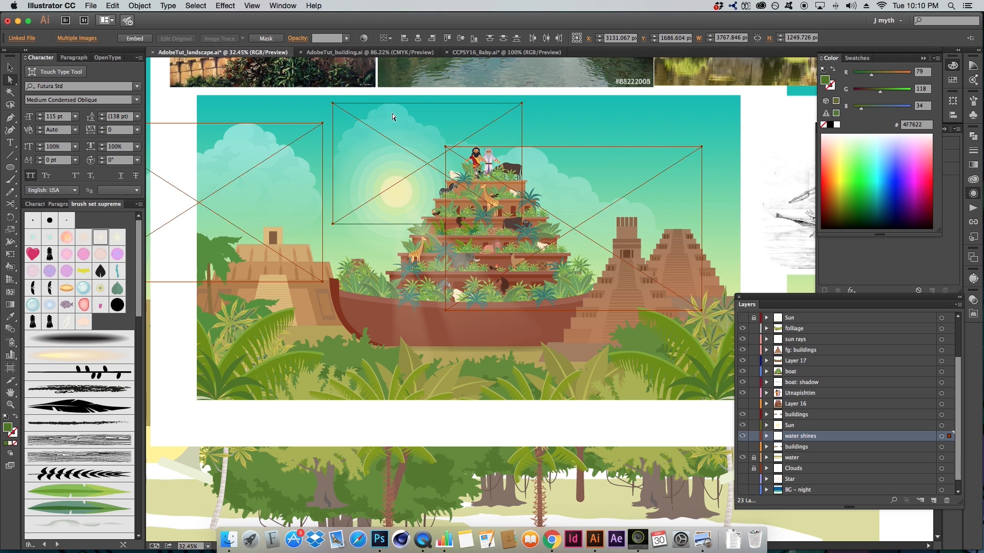
pyautogui.click(625, 123)
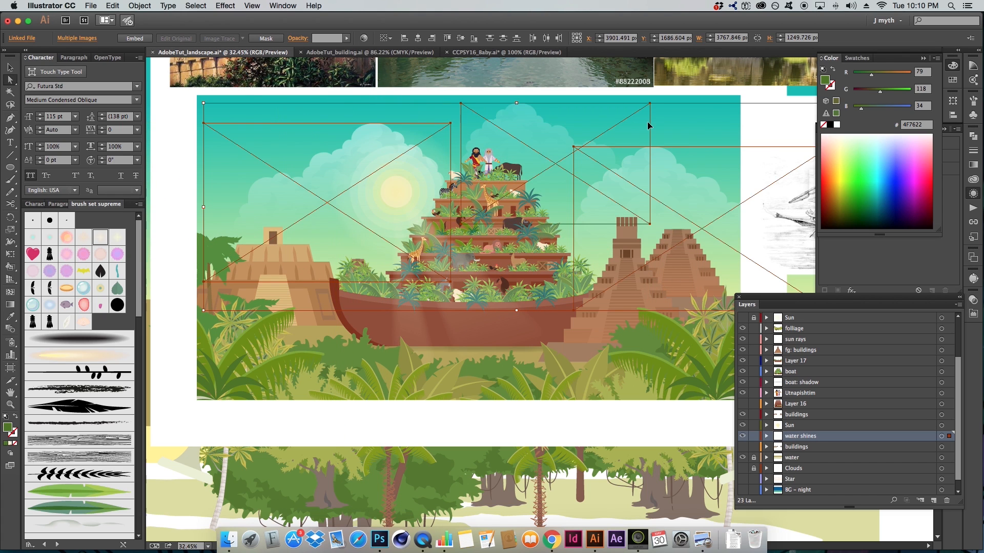
# - Select the middle cloud and rename the "water shines" layer to "Cloud 1"
pyautogui.click(551, 124)
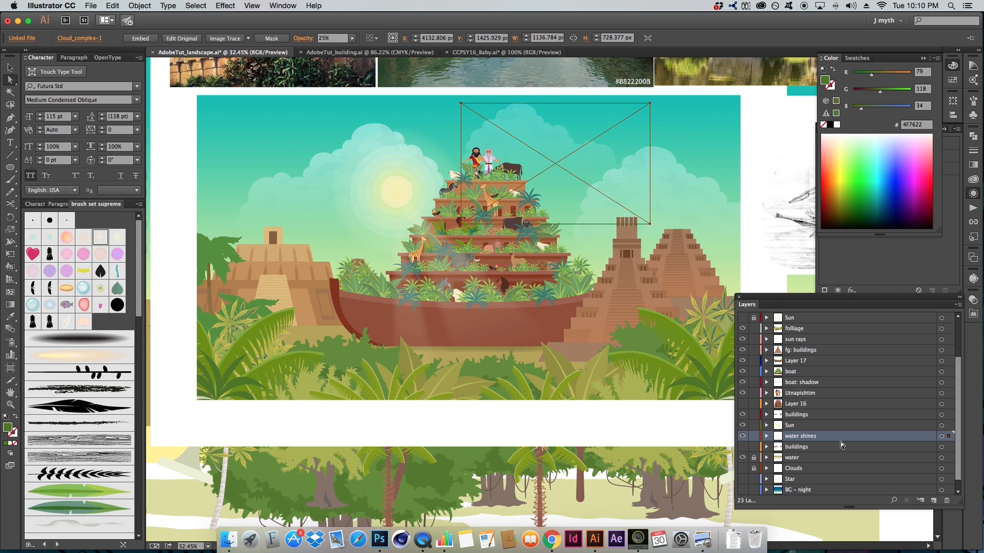
pyautogui.doubleClick(807, 437)
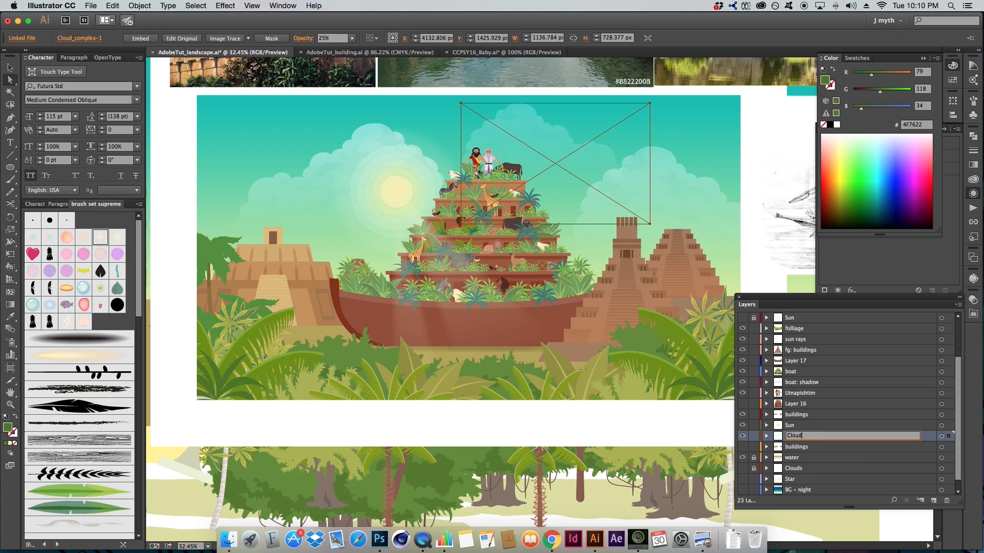
pyautogui.write('Cloud 1')
pyautogui.press('Return')
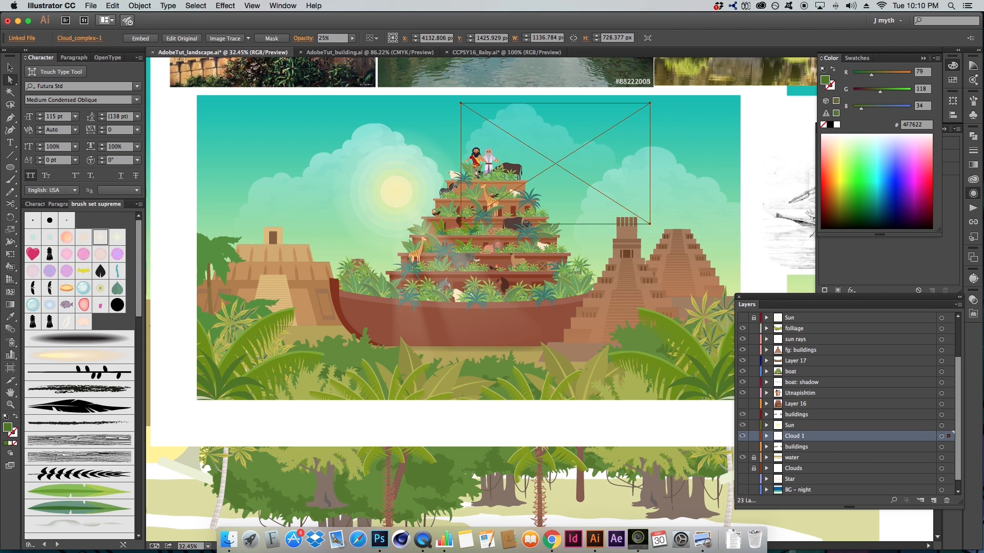
# - Add two new layers named "Cloud 2" and "Cloud 3" directly below the Cloud 1 layer
pyautogui.keyDown('alt'); pyautogui.keyDown('super'); pyautogui.click(933, 500); pyautogui.keyUp('super'); pyautogui.keyUp('alt')
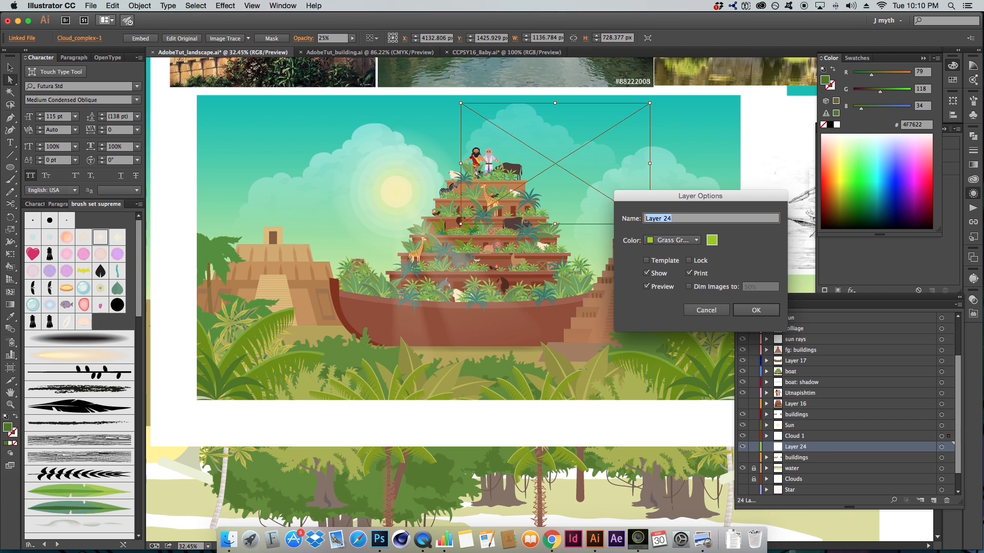
pyautogui.write('Cloud 2')
pyautogui.press('Return')
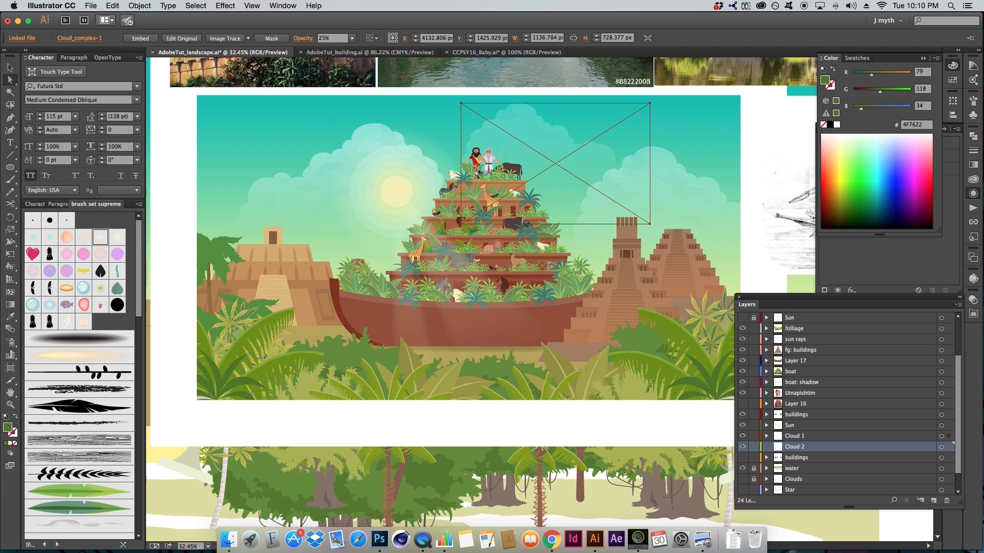
pyautogui.press('alt+super+l')
pyautogui.write('Cloud 3')
pyautogui.press('Return')
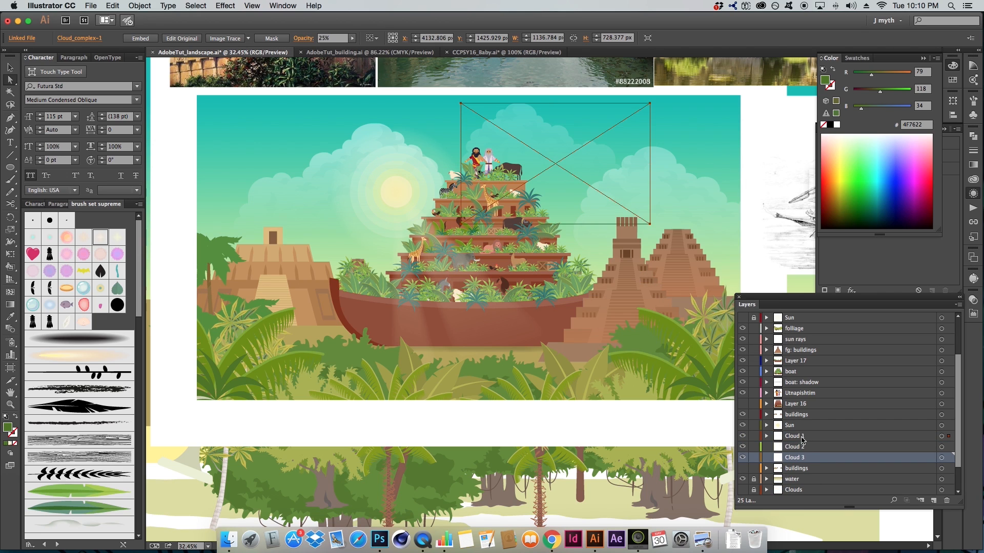
# - Distribute the clouds over the layers, moving the middle cloud to Cloud 2 and the right cloud to Cloud 3
pyautogui.keyDown('alt'); pyautogui.click(802, 439); pyautogui.keyUp('alt')
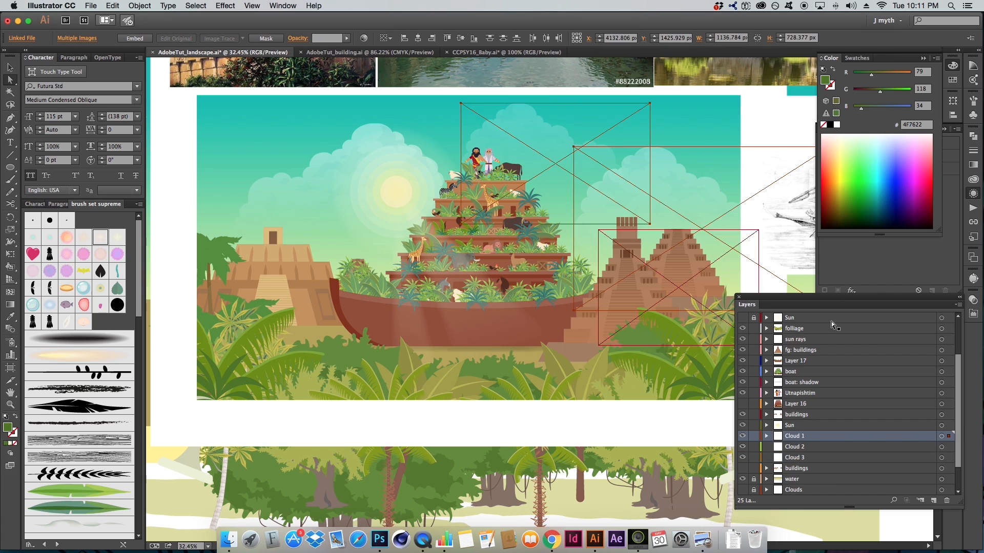
pyautogui.moveTo(948, 436); pyautogui.dragTo(948, 457)
pyautogui.click(689, 202)
pyautogui.press('z')
pyautogui.keyDown('alt'); pyautogui.click(624, 190); pyautogui.keyUp('alt')
pyautogui.moveTo(569, 273); pyautogui.dragTo(542, 149)
pyautogui.click(756, 95)
pyautogui.press('v')
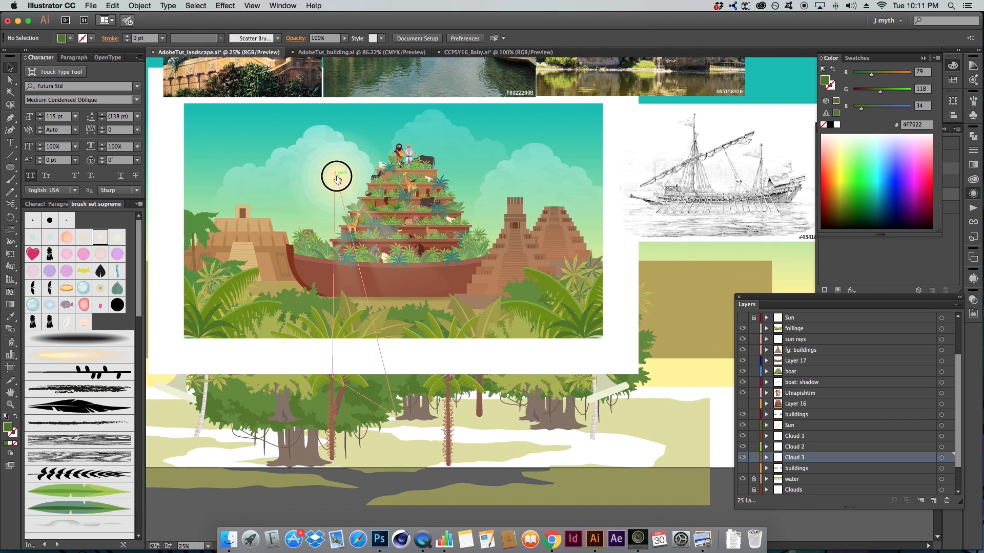
# - Identify the light ray and sun artwork on the canvas and lock the "sun rays" and visible "Sun" layers
pyautogui.click(336, 177)
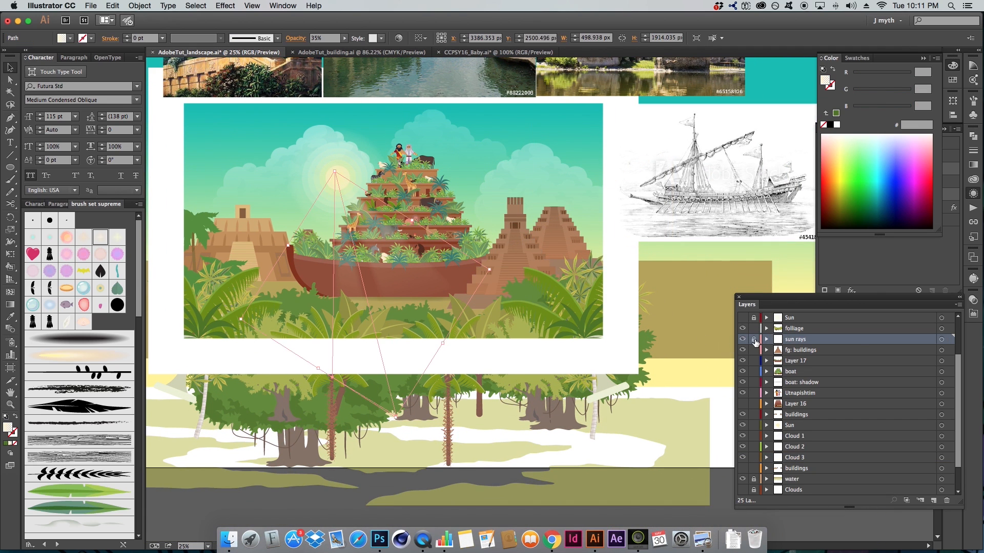
pyautogui.click(754, 339)
pyautogui.scroll(-3, 845, 400)
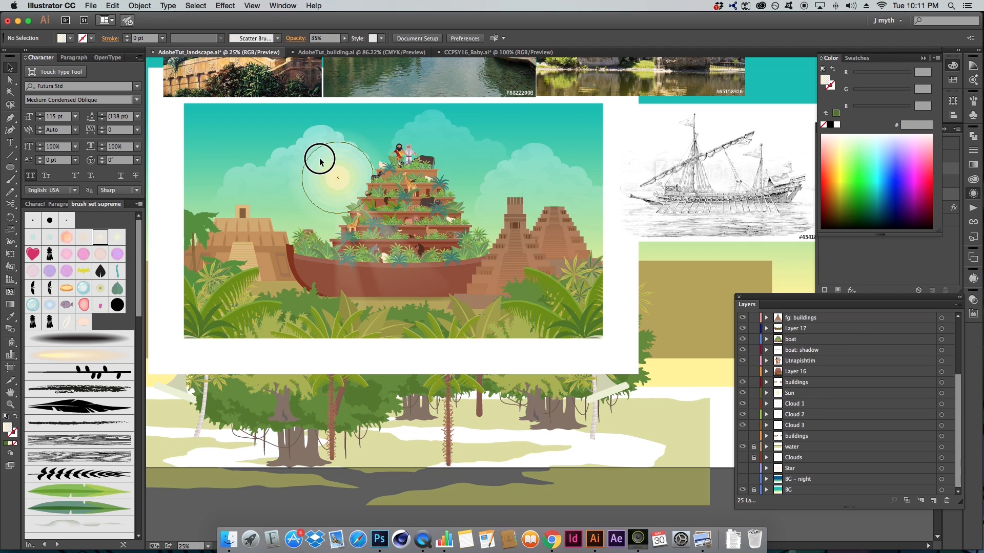
pyautogui.click(320, 162)
pyautogui.click(753, 392)
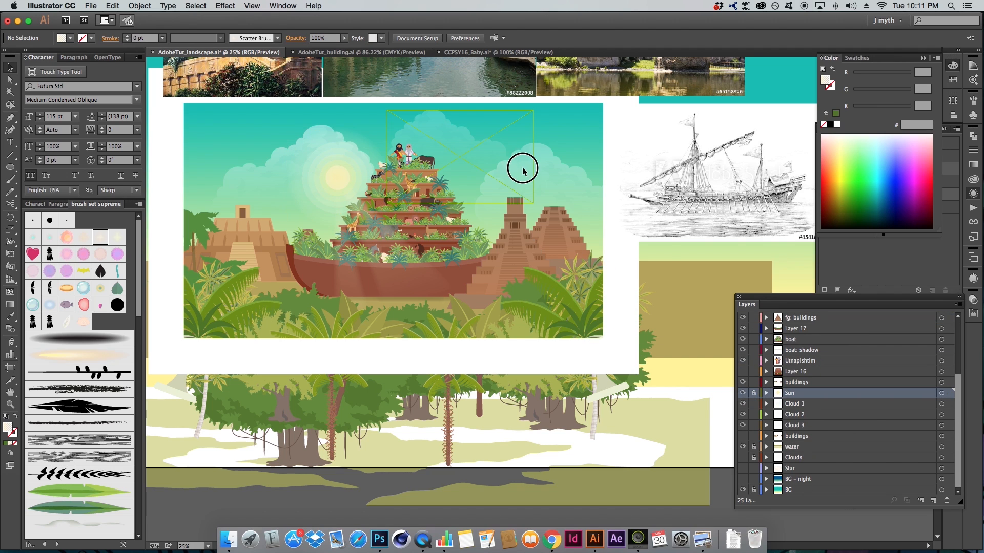
# - Check the layer of each cloud, lock Cloud 1, Cloud 2 and Cloud 3, and unlock the water, Clouds and BG layers
pyautogui.click(522, 169)
pyautogui.keyDown('shift'); pyautogui.click(564, 175); pyautogui.keyUp('shift')
pyautogui.keyDown('shift'); pyautogui.click(326, 150); pyautogui.keyUp('shift')
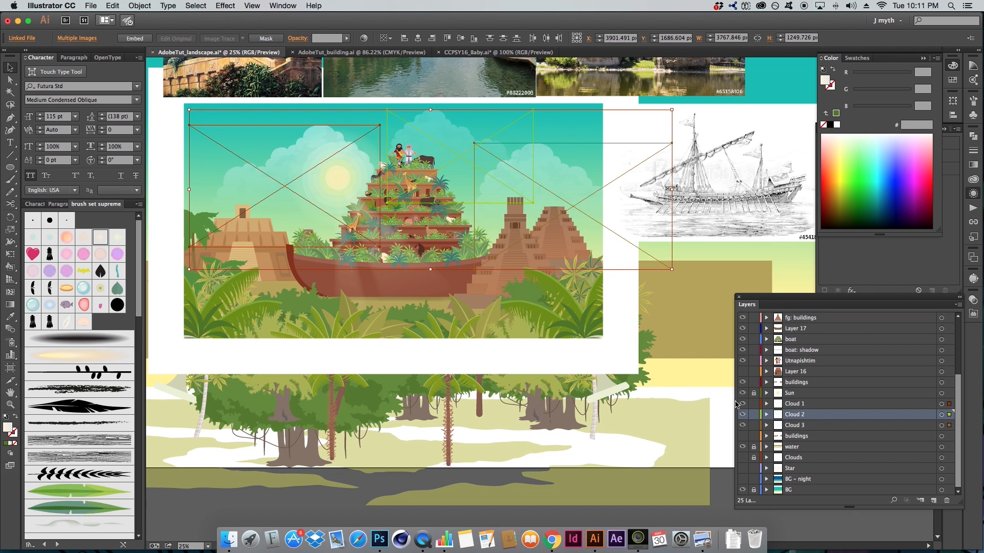
pyautogui.moveTo(754, 404); pyautogui.dragTo(754, 458)
pyautogui.click(754, 488)
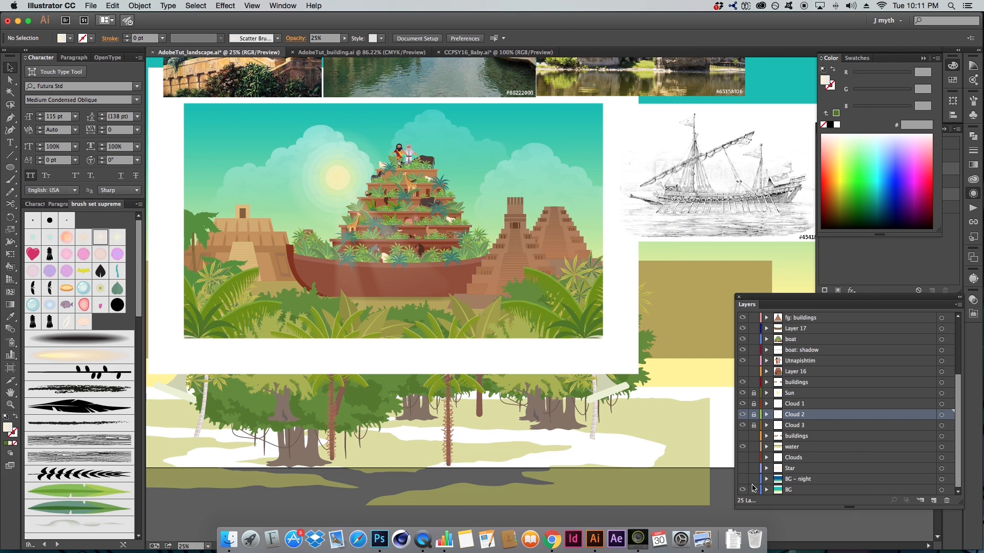
# - Preview the hidden Sun layer between the two folliage layers by toggling its visibility, and delete that layer
pyautogui.scroll(3, 775, 423)
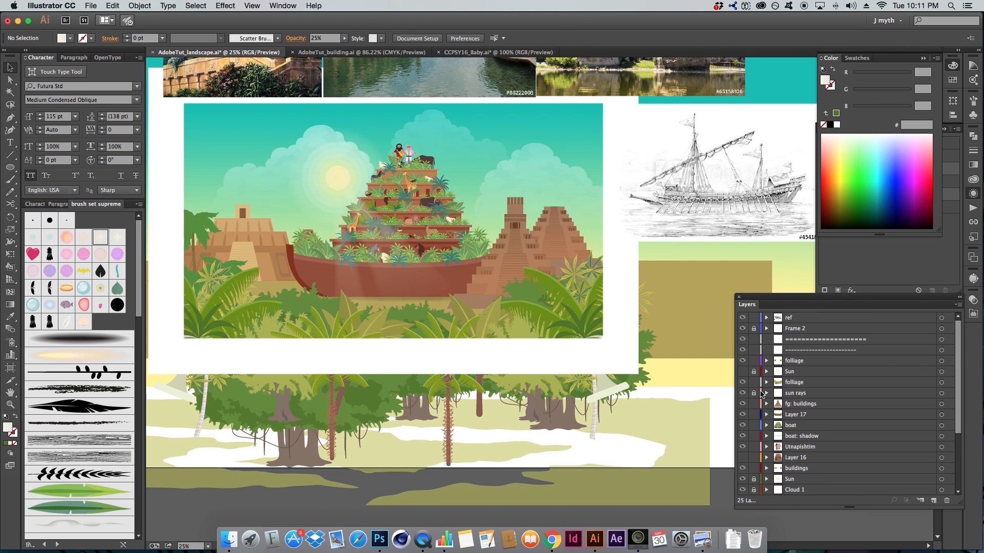
pyautogui.click(754, 372)
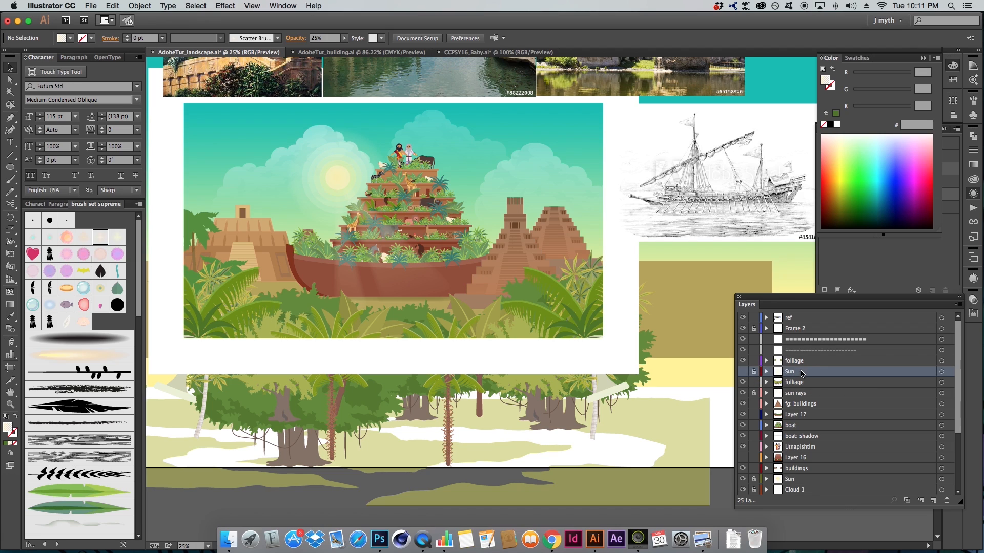
pyautogui.click(747, 373)
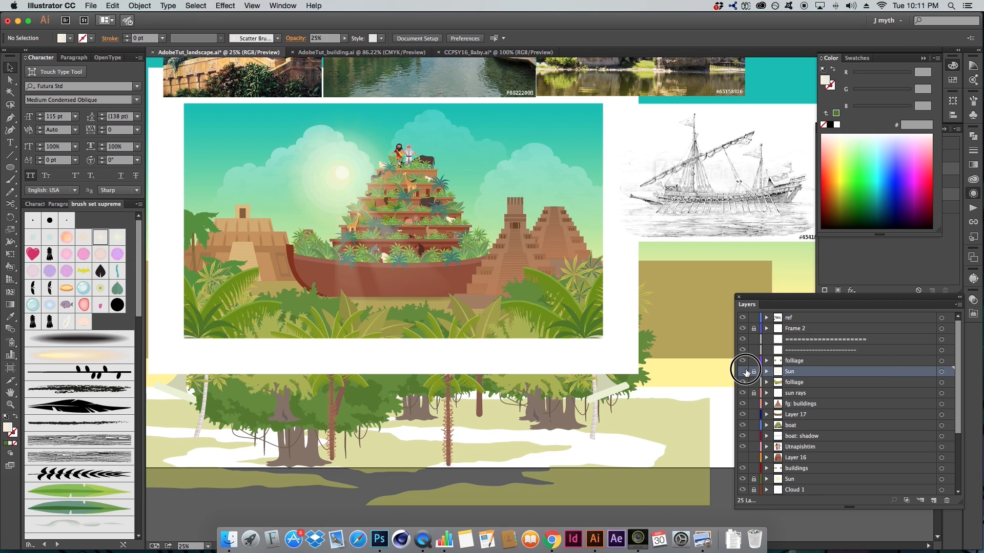
pyautogui.click(746, 373)
pyautogui.click(745, 373)
pyautogui.click(745, 372)
pyautogui.click(947, 500)
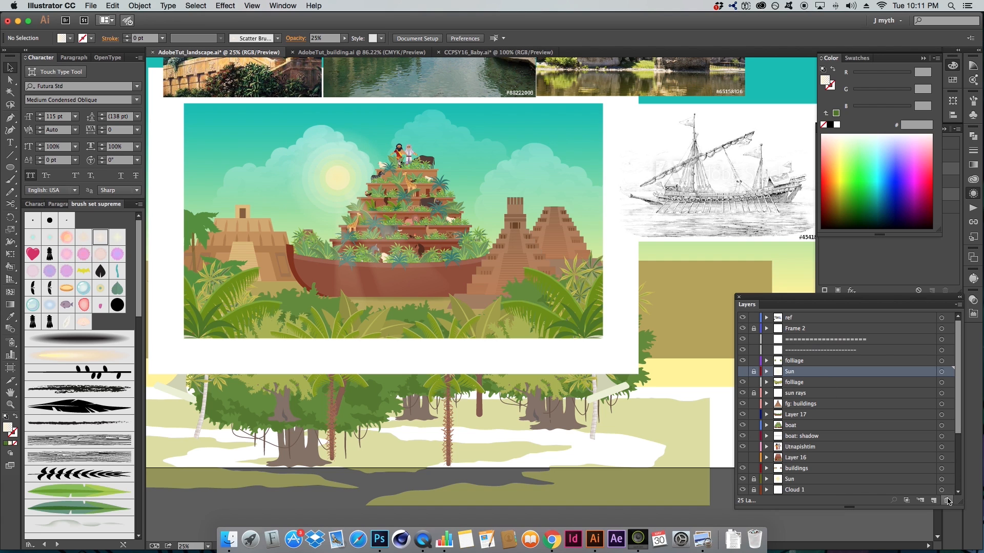
pyautogui.click(568, 299)
# - Examine the sky background and the boat's planted tiers up close, selecting individual pieces to see which layers hold them
pyautogui.press('a')
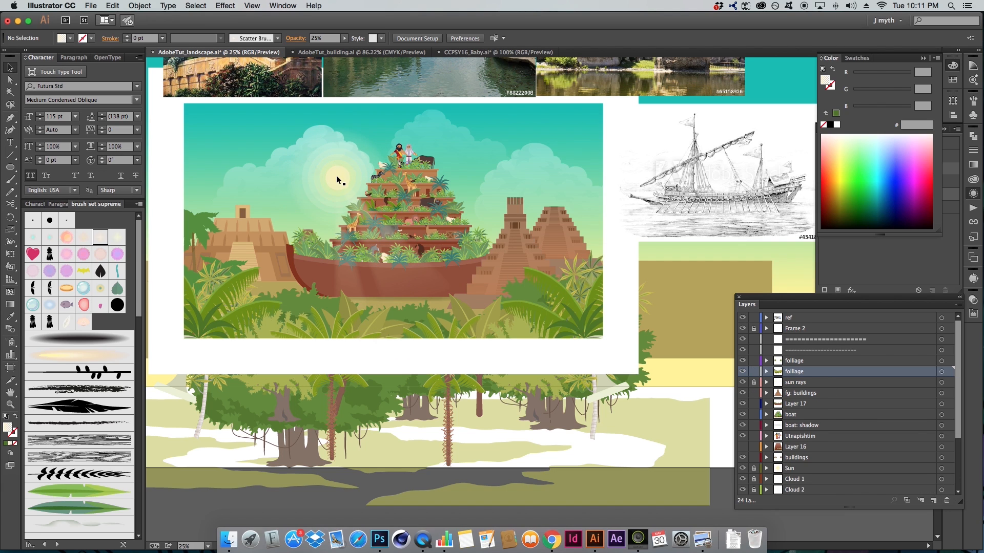
pyautogui.click(475, 211)
pyautogui.moveTo(282, 151); pyautogui.dragTo(296, 143)
pyautogui.moveTo(209, 93); pyautogui.dragTo(648, 377)
pyautogui.moveTo(631, 279); pyautogui.dragTo(564, 316)
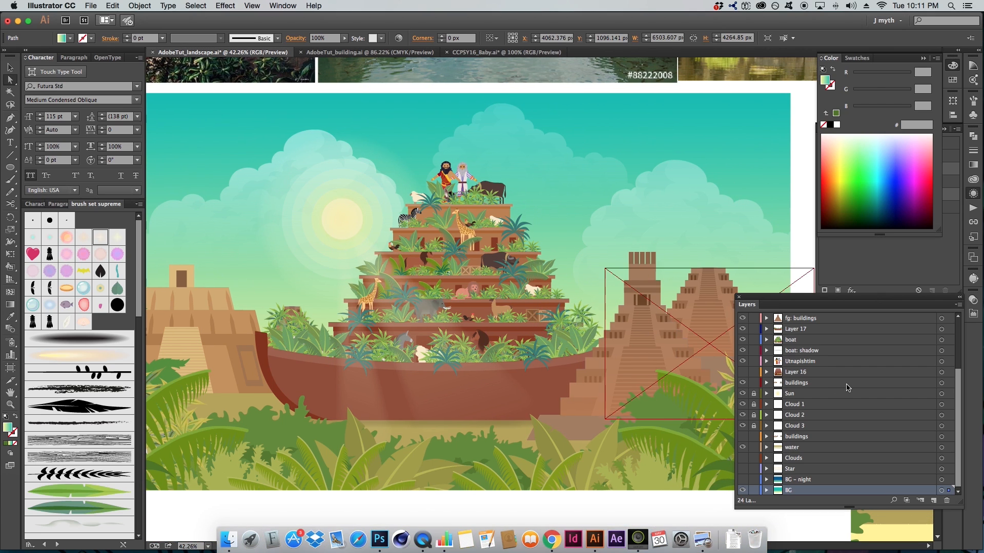
pyautogui.scroll(5, 847, 386)
pyautogui.press('v')
pyautogui.click(509, 310)
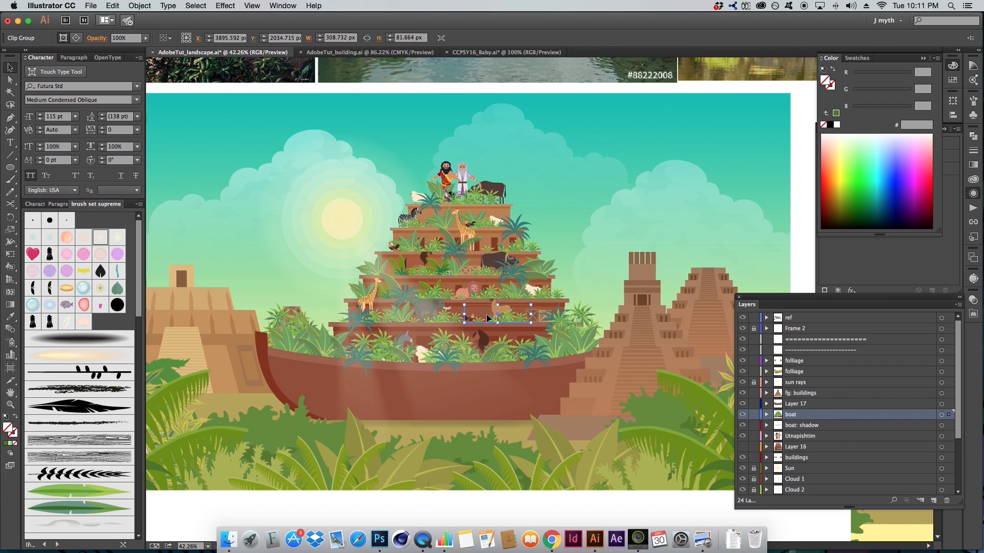
pyautogui.press('super+equal')
pyautogui.moveTo(500, 303)
pyautogui.mouseDown()
pyautogui.moveTo(425, 305)
pyautogui.moveTo(439, 287)
pyautogui.moveTo(495, 290)
pyautogui.mouseUp()
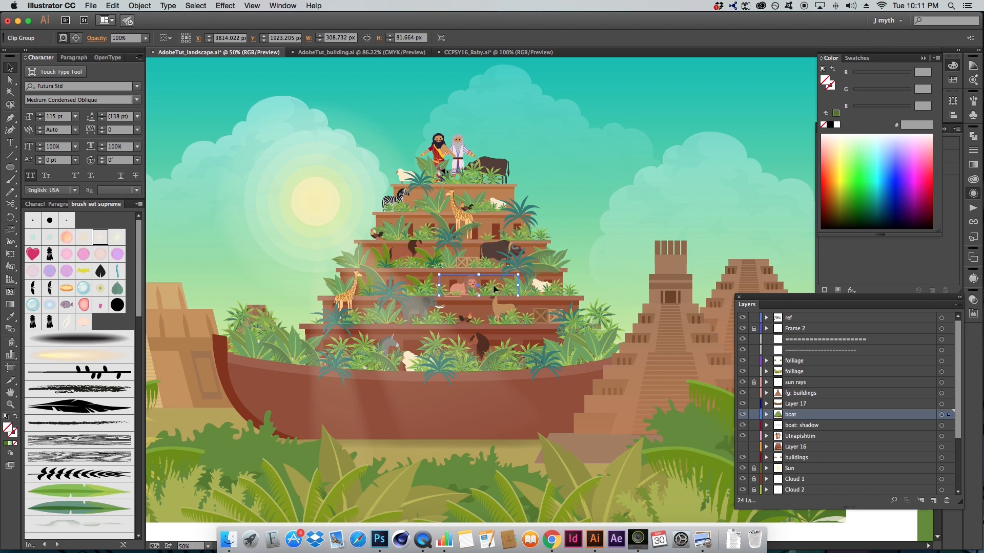
pyautogui.press('super+equal')
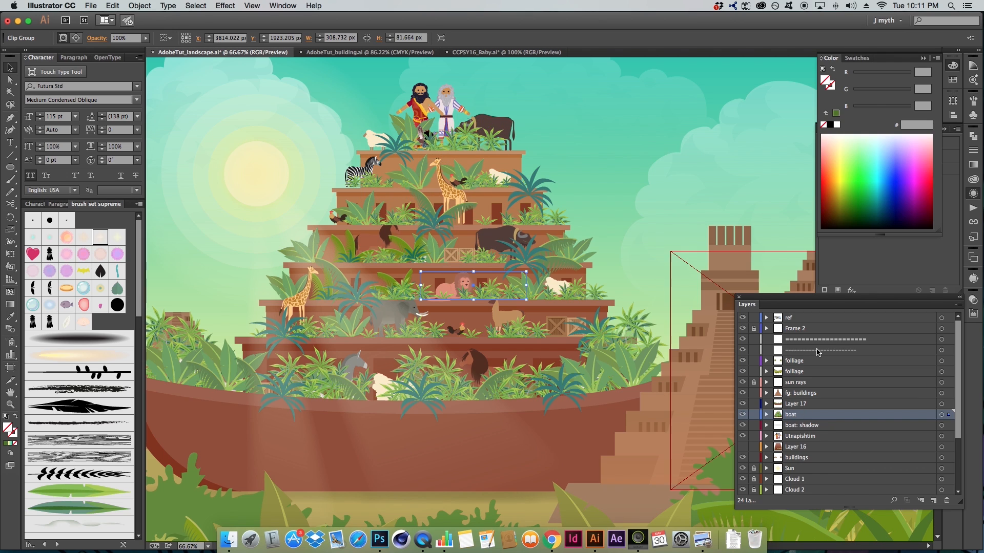
# - Move the dashed divider layer directly above the boat layer and single out the ox image on the boat
pyautogui.moveTo(817, 352); pyautogui.dragTo(814, 416)
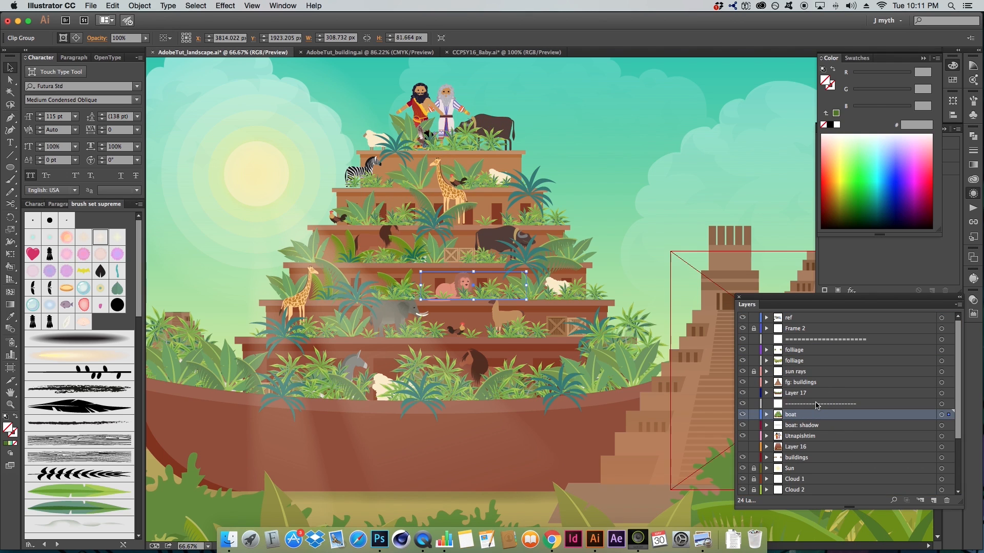
pyautogui.press('a')
pyautogui.click(485, 235)
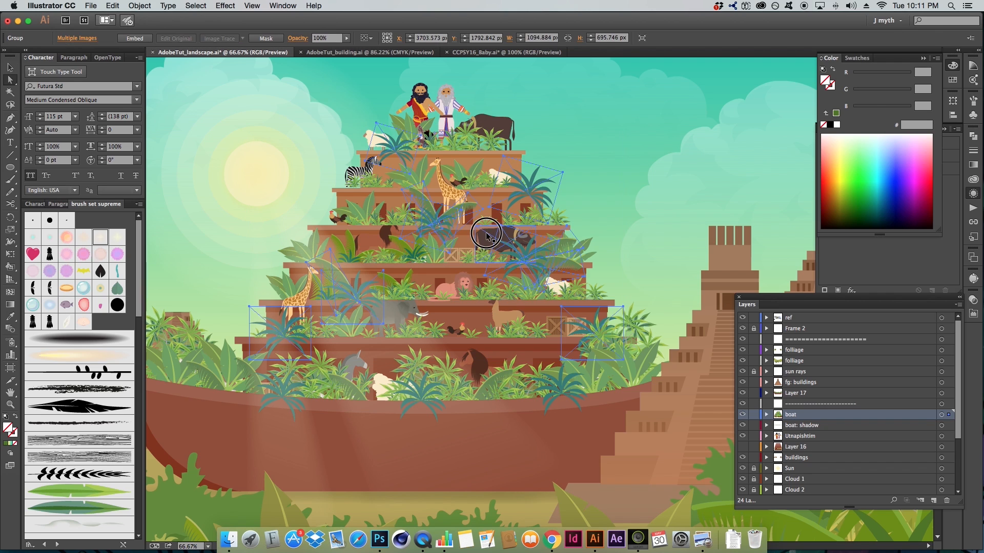
pyautogui.click(485, 235)
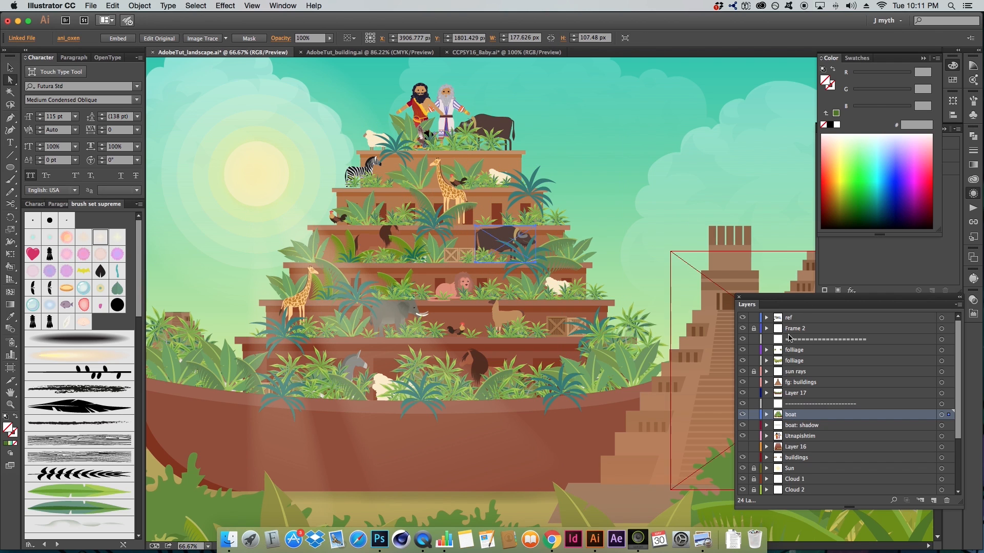
# - Duplicate the dashed divider layer directly below the boat layer and remove "copy" from the duplicate's name
pyautogui.moveTo(839, 405); pyautogui.dragTo(839, 419)
pyautogui.click(865, 426)
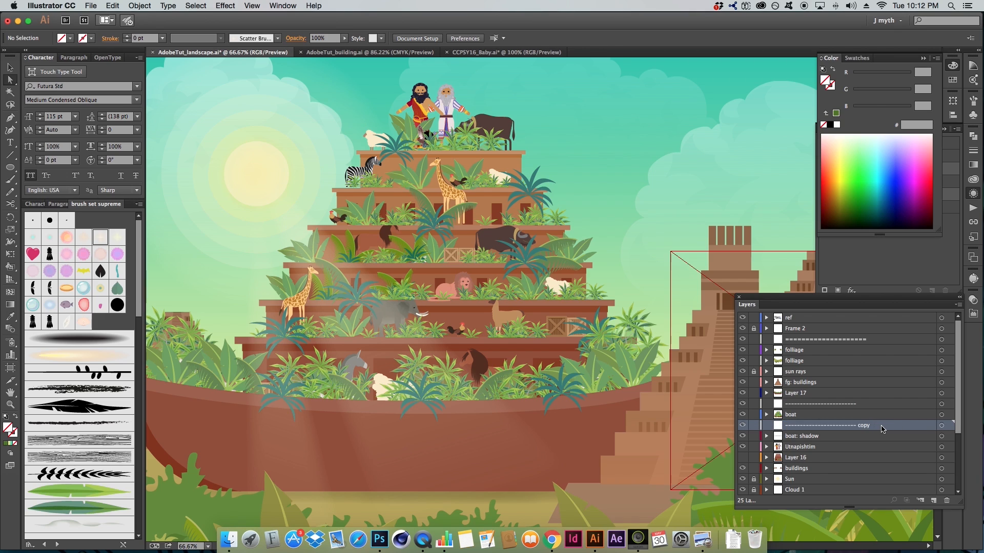
pyautogui.doubleClick(863, 426)
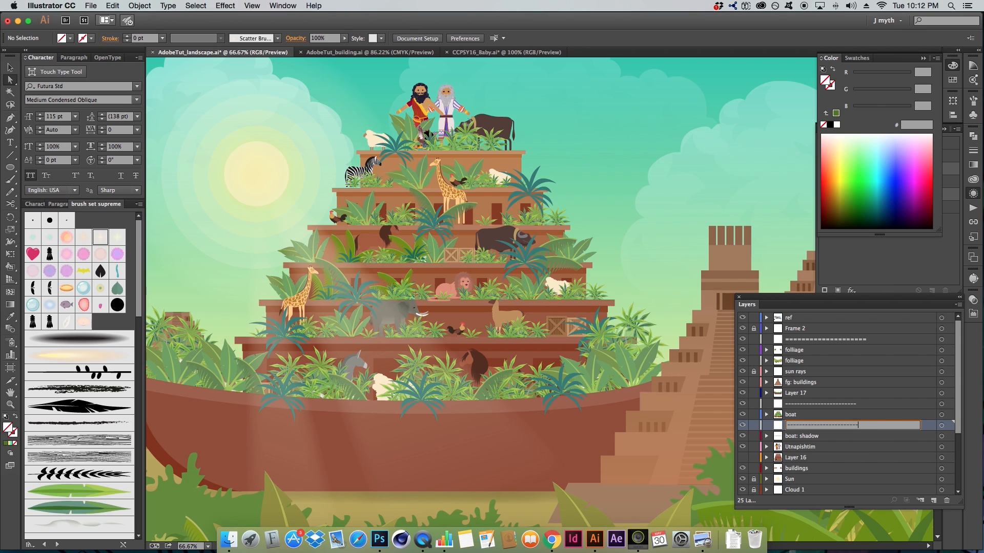
pyautogui.press('Return')
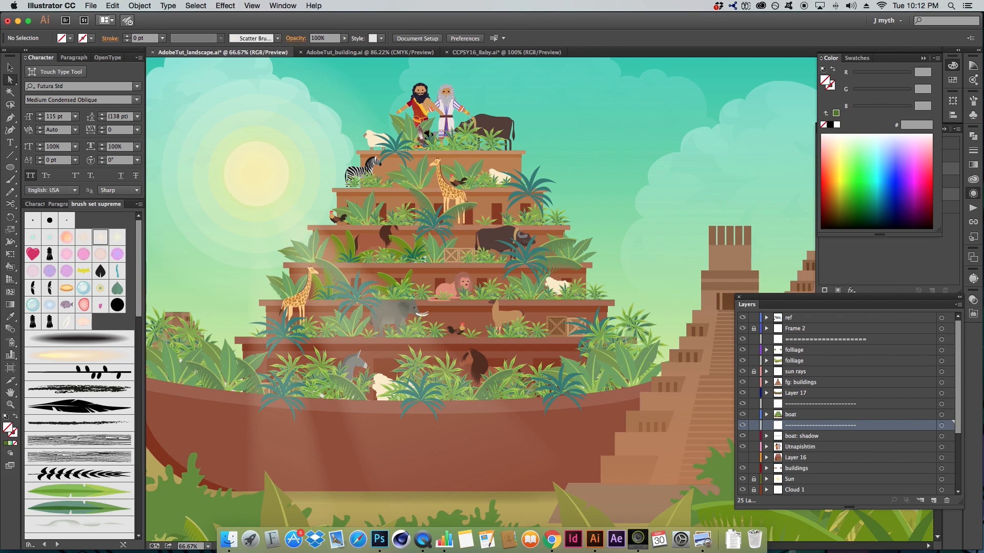
pyautogui.doubleClick(838, 427)
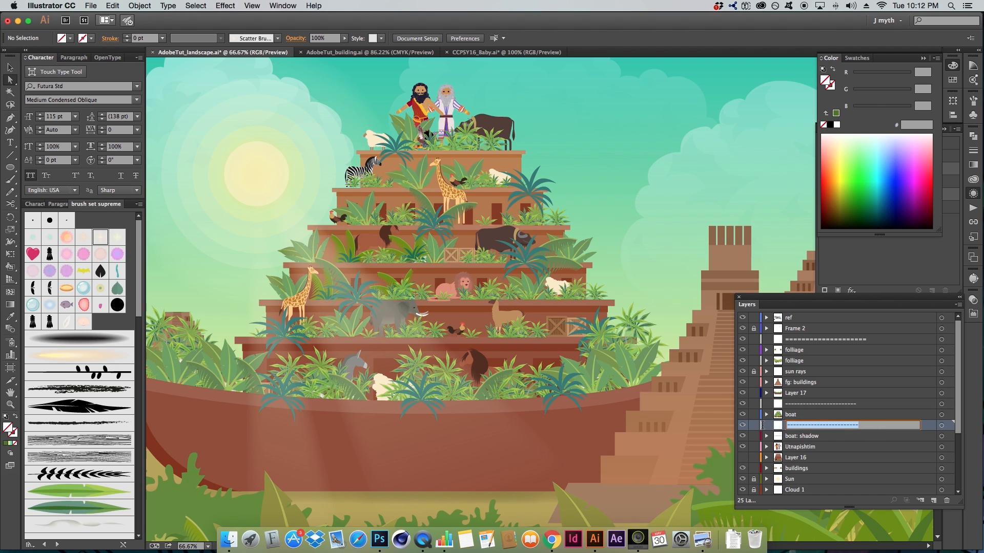
pyautogui.press('Return')
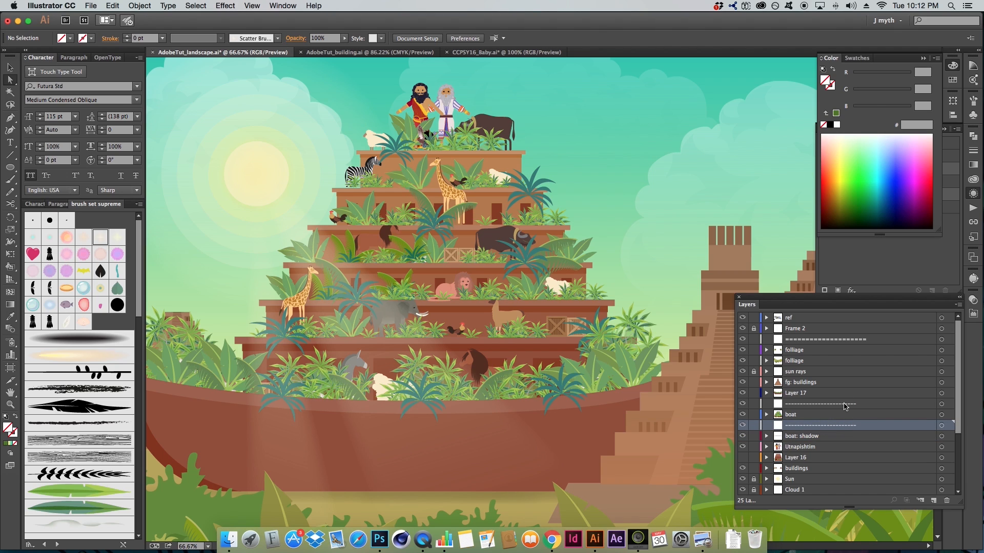
# - Select all artwork on the boat layer and view it within the wider scene
pyautogui.click(818, 414)
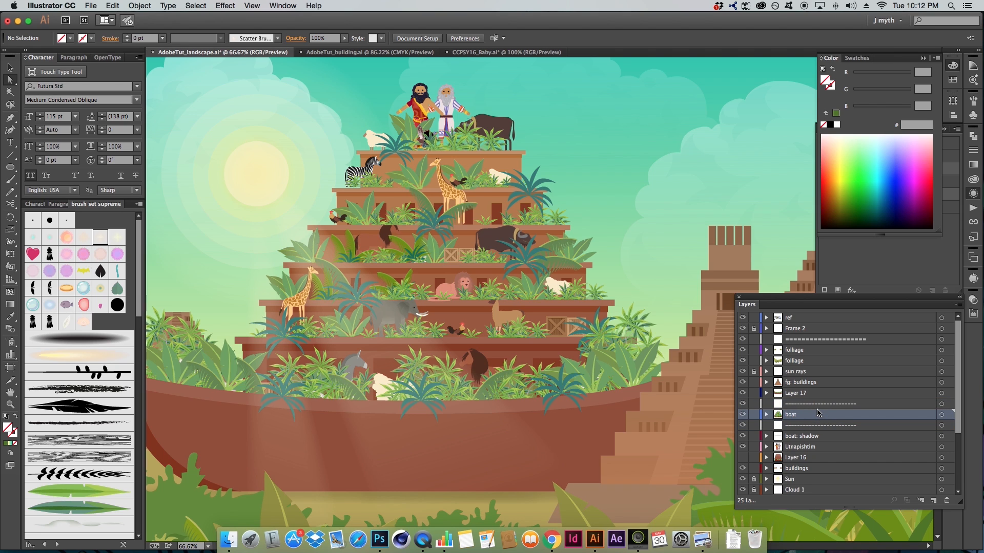
pyautogui.click(948, 415)
pyautogui.press('super+minus')
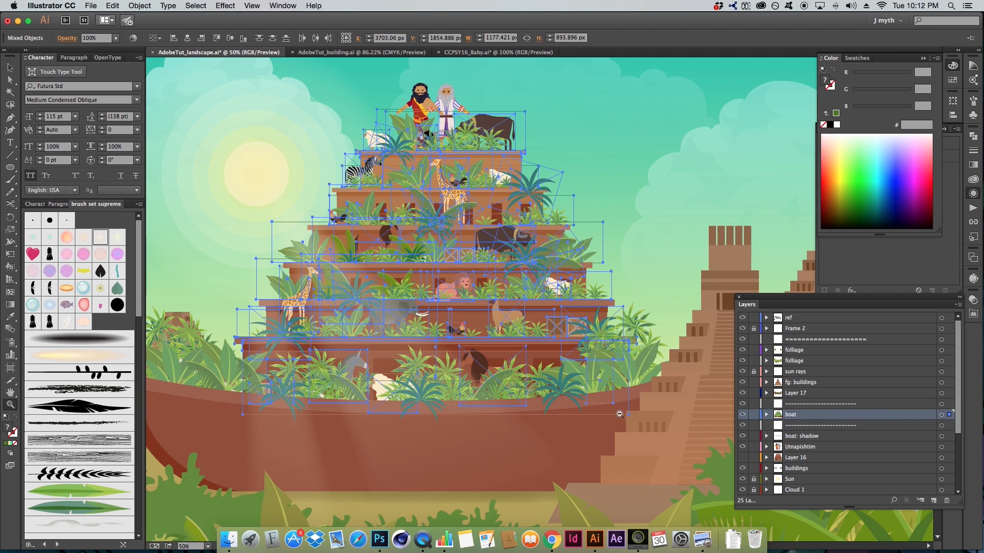
# - Move the boat: shadow, Utnapishtim and Layer 16 layers directly below the boat layer, above the lower dashed divider
pyautogui.click(797, 457)
pyautogui.keyDown('shift'); pyautogui.click(799, 436); pyautogui.keyUp('shift')
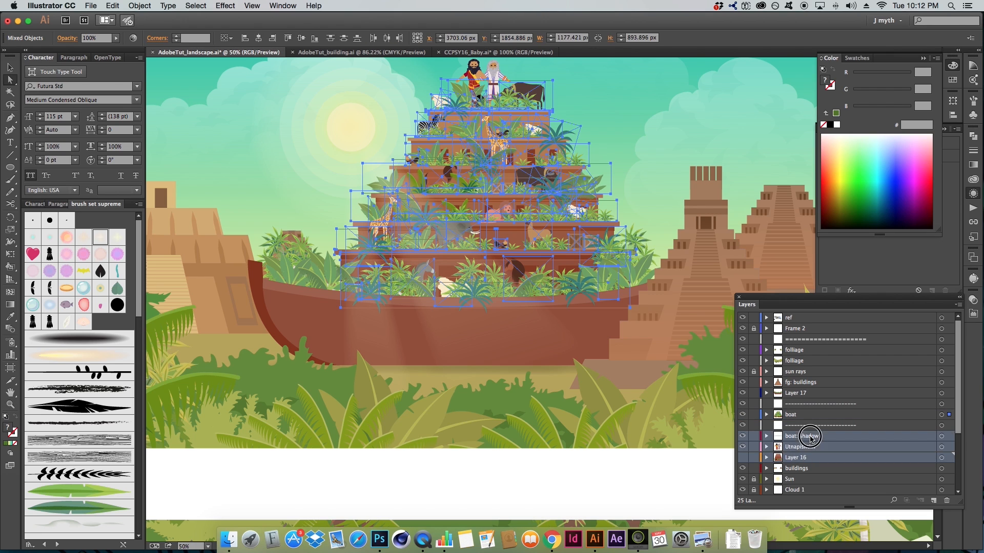
pyautogui.moveTo(800, 436); pyautogui.dragTo(810, 419)
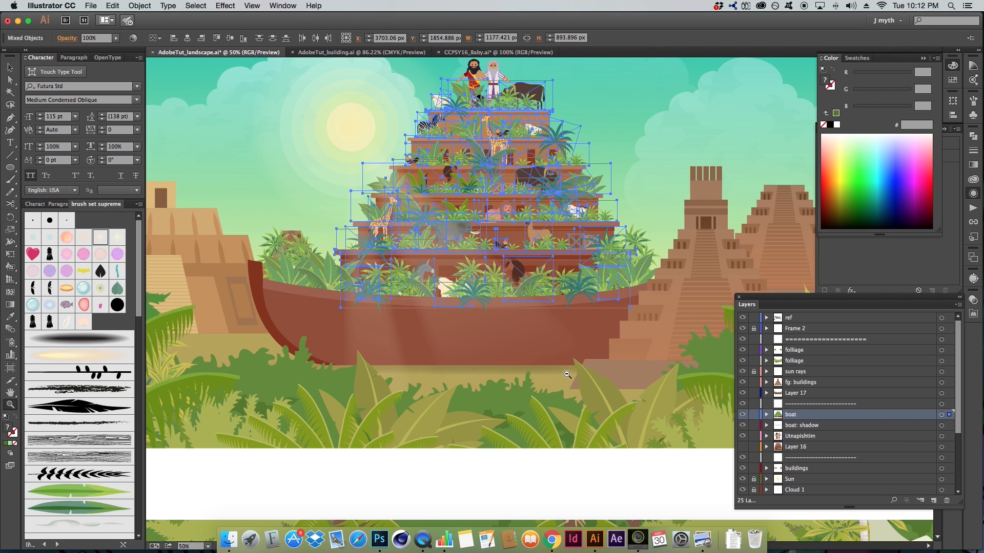
# - Check which artwork the fg: buildings layer holds in the full scene by hiding and showing it
pyautogui.press('super+minus')
pyautogui.press('super+minus')
pyautogui.moveTo(594, 370); pyautogui.dragTo(612, 464)
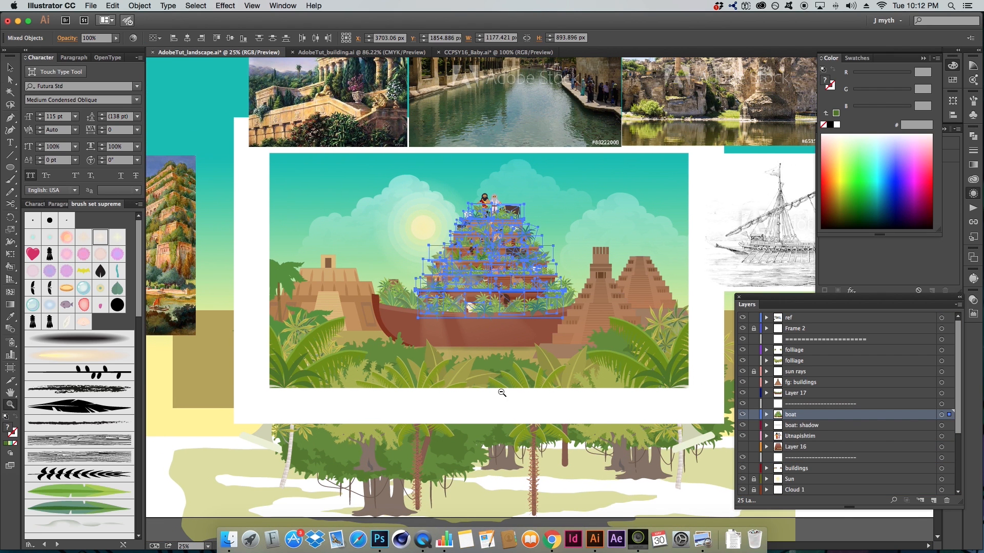
pyautogui.press('super+minus')
pyautogui.press('v')
pyautogui.press('shift+super+a')
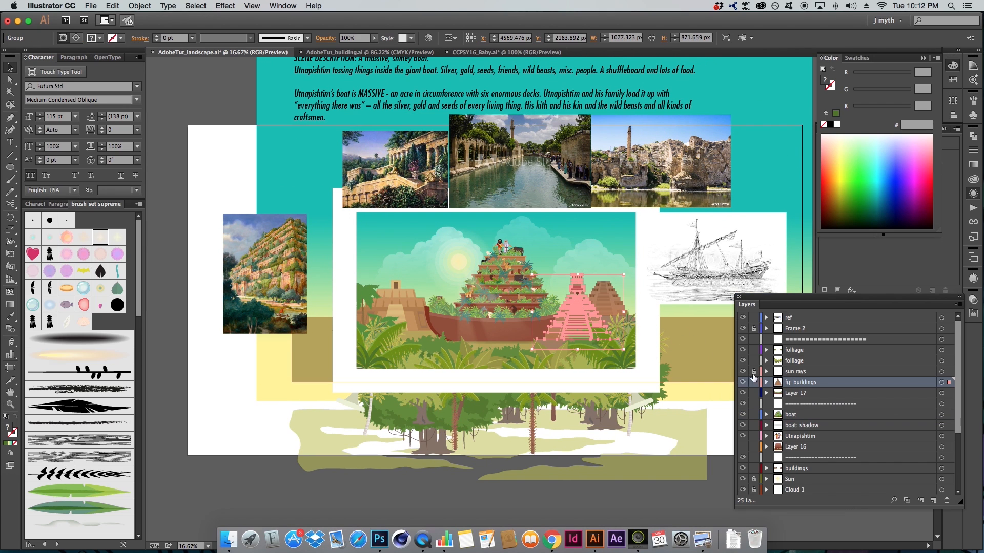
pyautogui.click(742, 383)
pyautogui.click(742, 382)
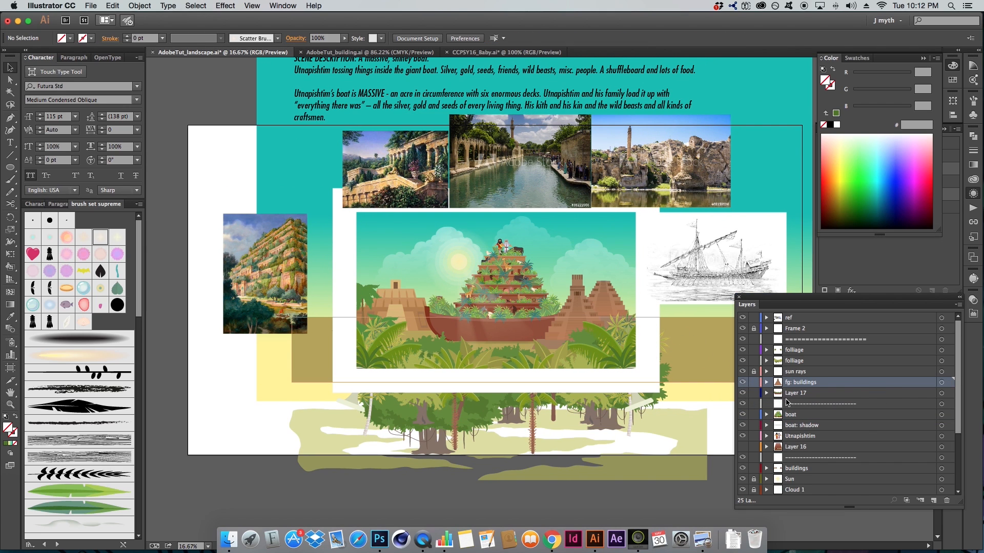
# - Identify the layer of the rear pyramid by hiding and showing it, and rename that layer "bg: buildings"
pyautogui.press('z')
pyautogui.moveTo(361, 219); pyautogui.dragTo(734, 401)
pyautogui.press('v')
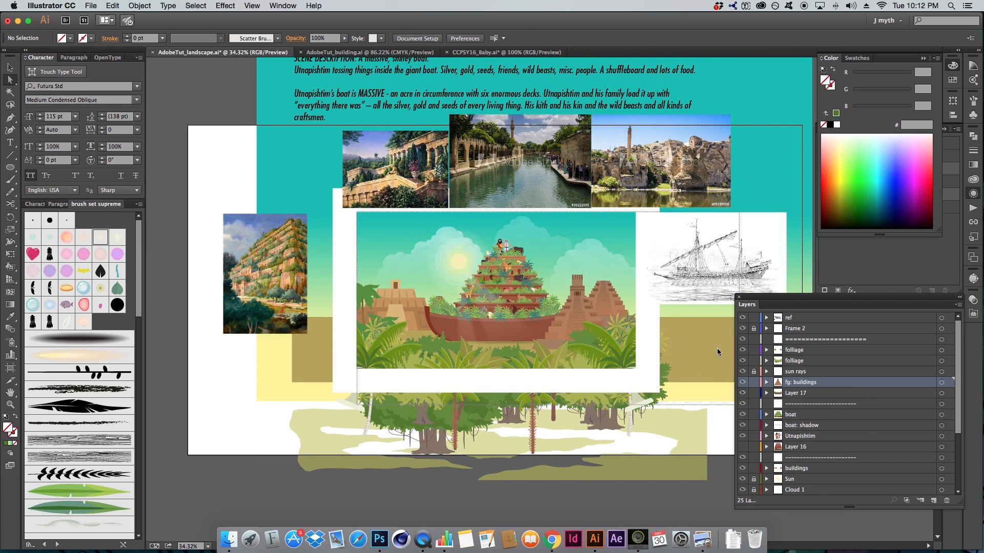
pyautogui.click(670, 286)
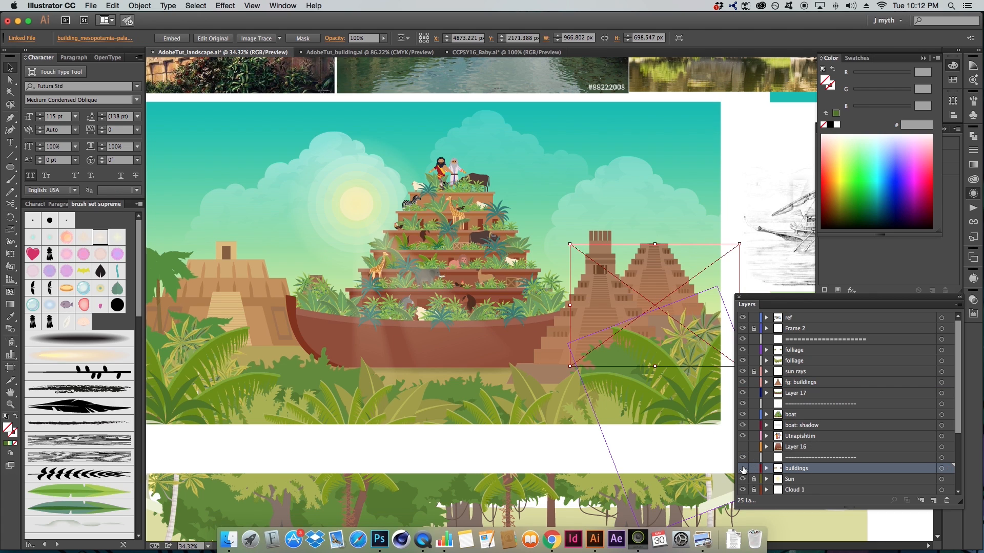
pyautogui.click(742, 468)
pyautogui.click(742, 468)
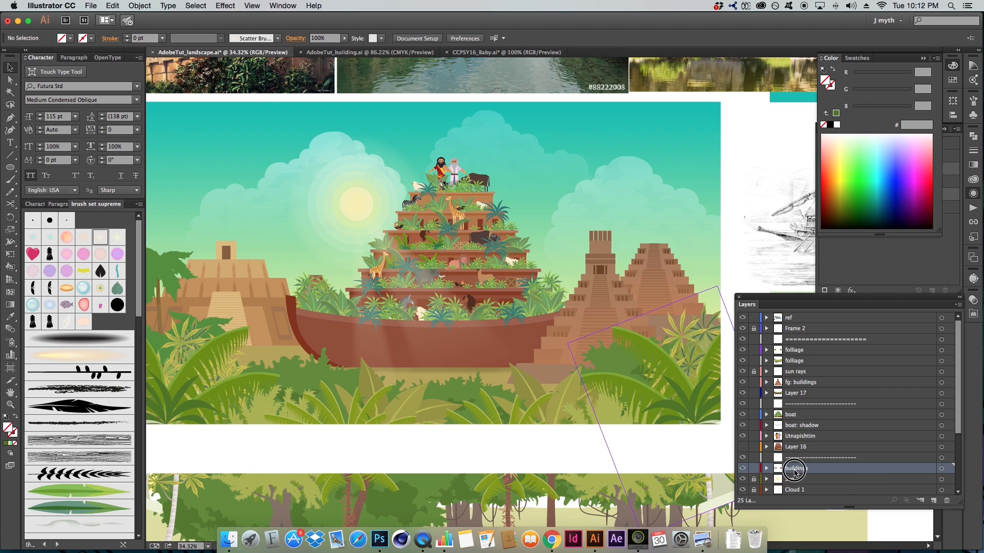
pyautogui.doubleClick(794, 468)
pyautogui.write('bg:')
pyautogui.press('Return')
# - Check the palace and rear pyramid on the bg: buildings layer by toggling its visibility, and lock the layer
pyautogui.press('z')
pyautogui.keyDown('alt'); pyautogui.click(497, 232); pyautogui.keyUp('alt')
pyautogui.moveTo(570, 287); pyautogui.dragTo(547, 225)
pyautogui.press('a')
pyautogui.press('v')
pyautogui.click(673, 283)
pyautogui.click(322, 299)
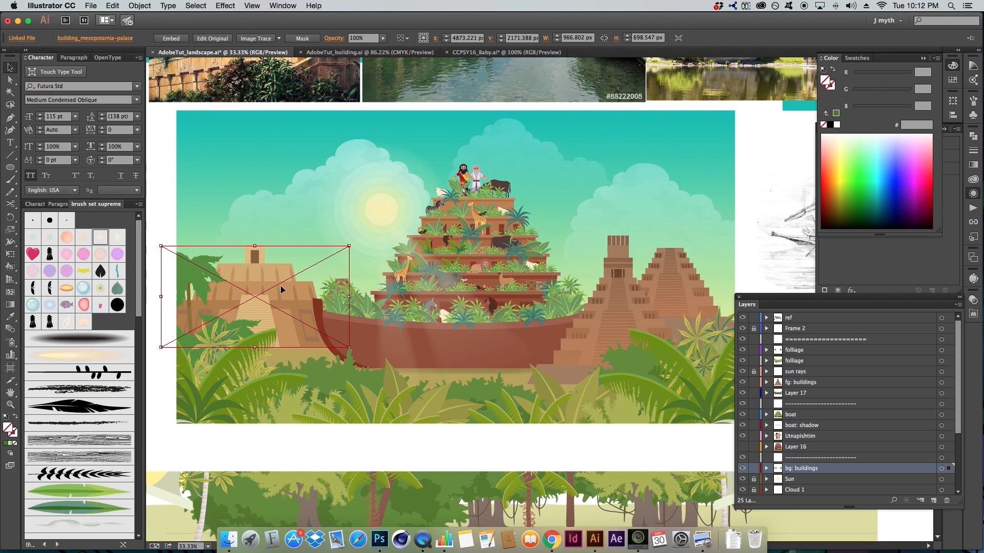
pyautogui.click(741, 469)
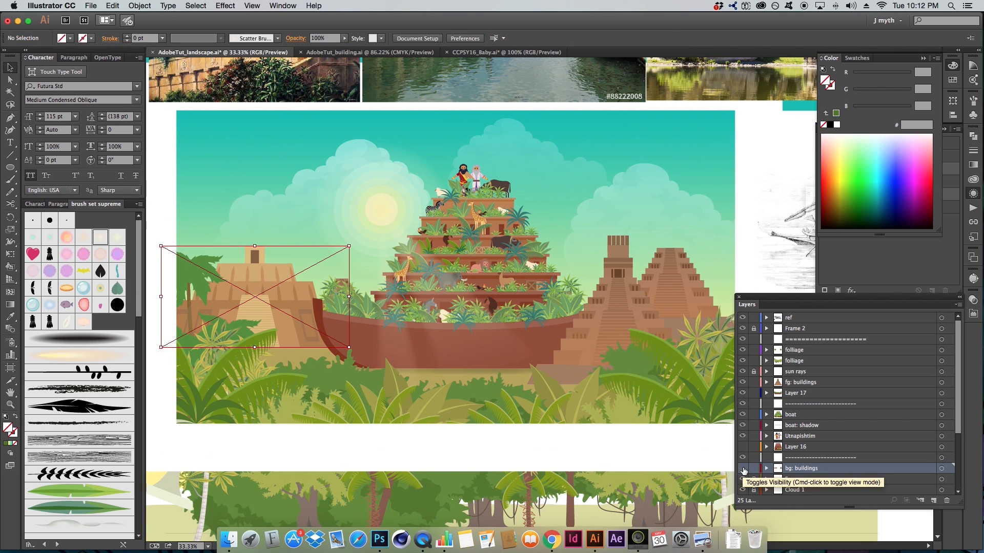
pyautogui.click(741, 469)
pyautogui.press('z')
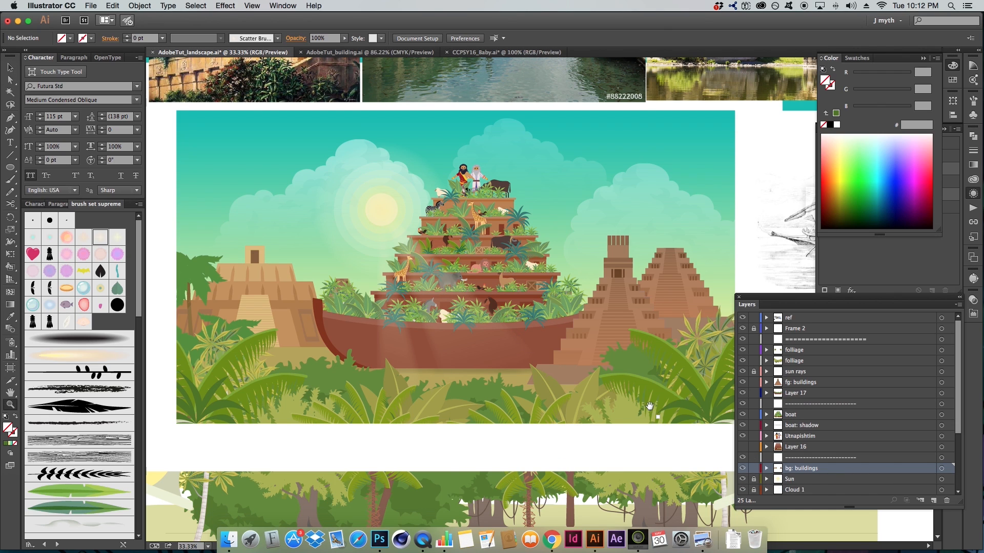
pyautogui.moveTo(649, 406); pyautogui.dragTo(639, 391)
pyautogui.press('a')
pyautogui.click(753, 468)
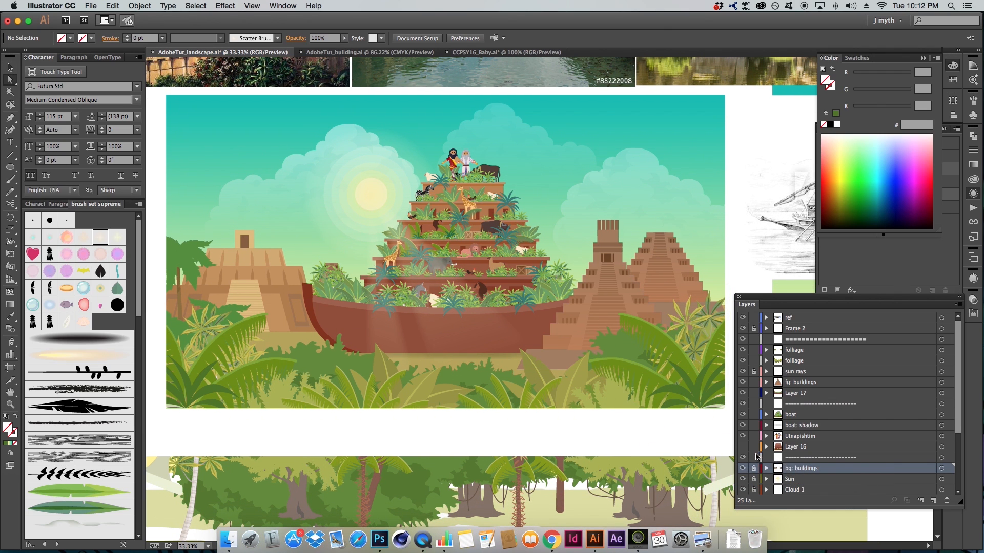
# - Select the hull artwork on Layer 17 and move that layer below the upper dashed divider, directly above the boat layer
pyautogui.click(840, 393)
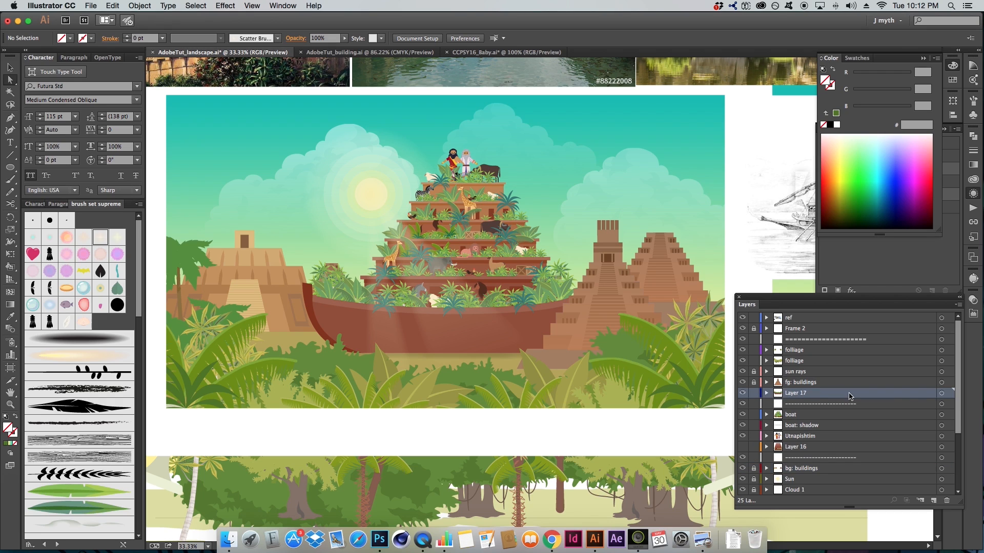
pyautogui.click(947, 394)
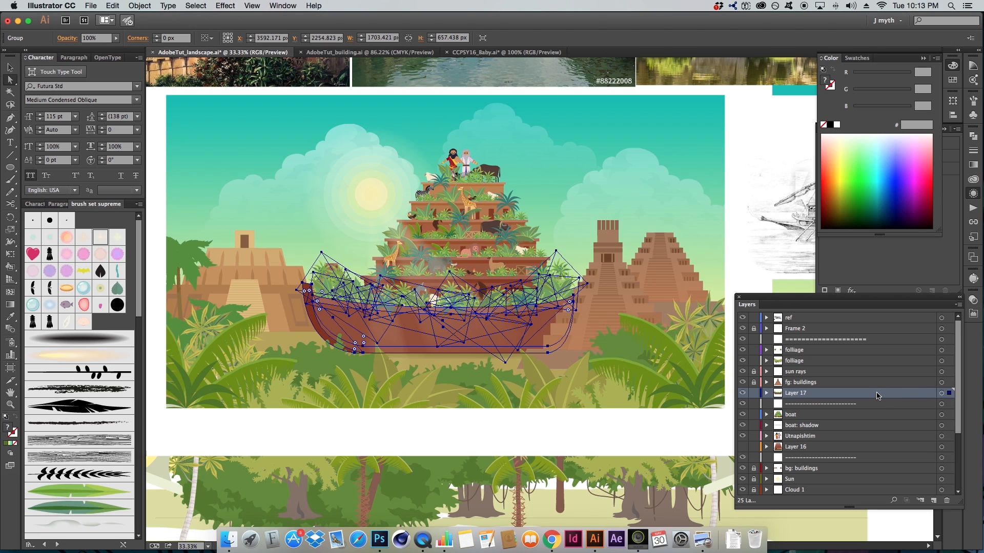
pyautogui.moveTo(811, 394); pyautogui.dragTo(807, 407)
pyautogui.scroll(-1, 826, 397)
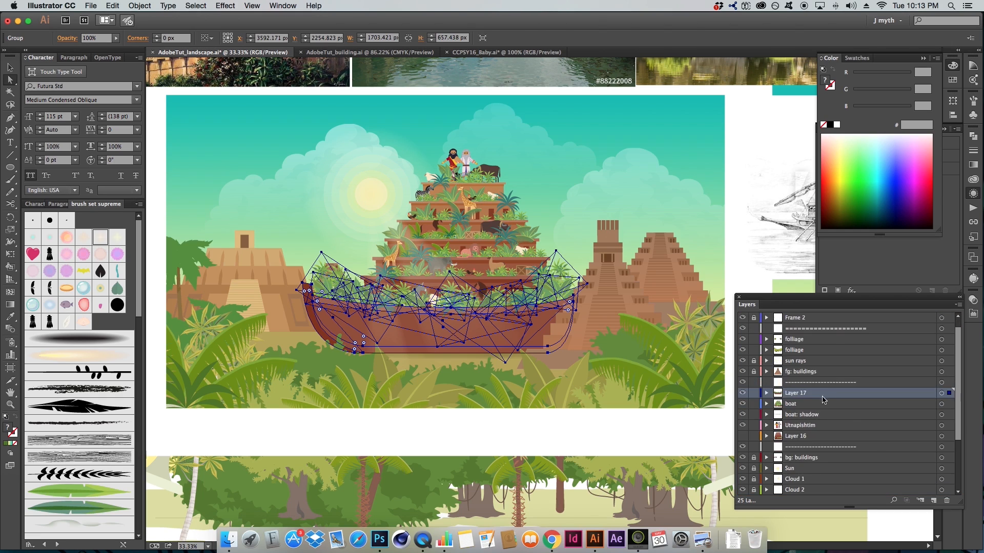
# - Label the dashed divider layer above Layer 17 by inserting "BOAT" in the middle of its dashes
pyautogui.click(817, 436)
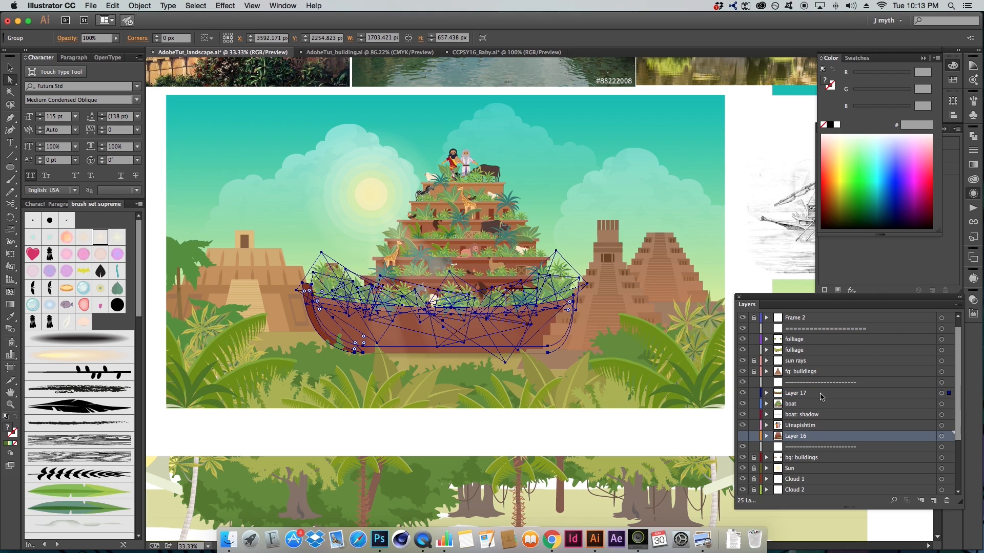
pyautogui.click(823, 393)
pyautogui.doubleClick(830, 382)
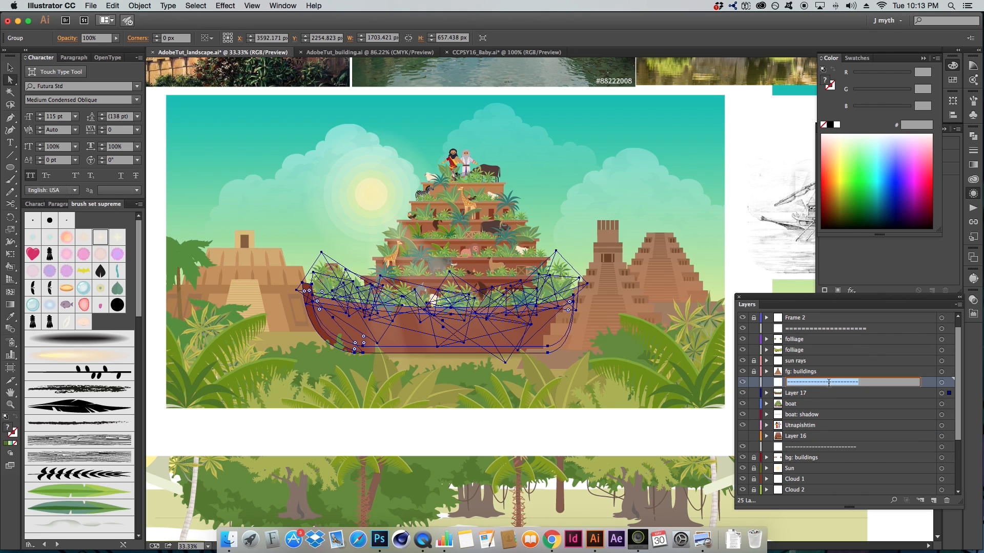
pyautogui.moveTo(826, 382); pyautogui.dragTo(813, 389)
pyautogui.press('BackSpace')
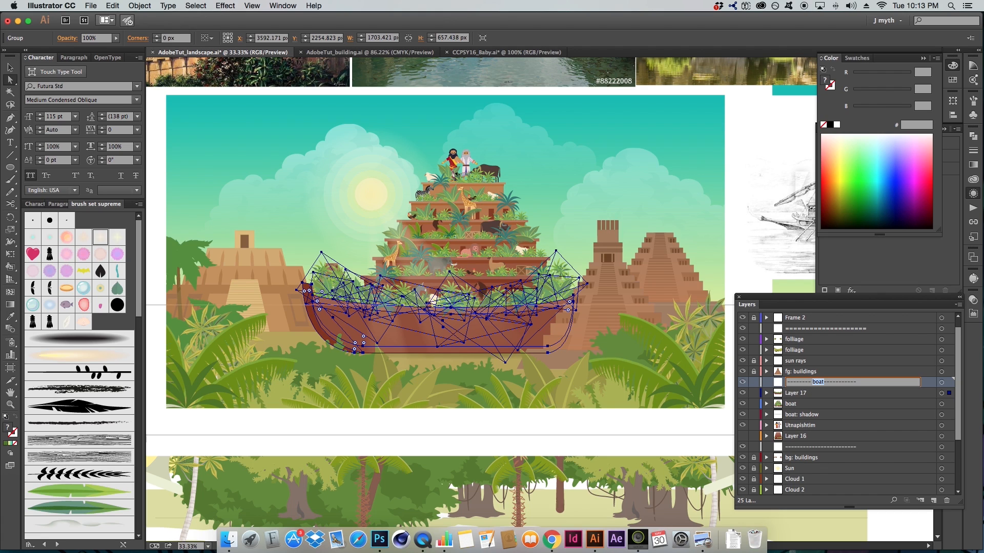
pyautogui.press('Return')
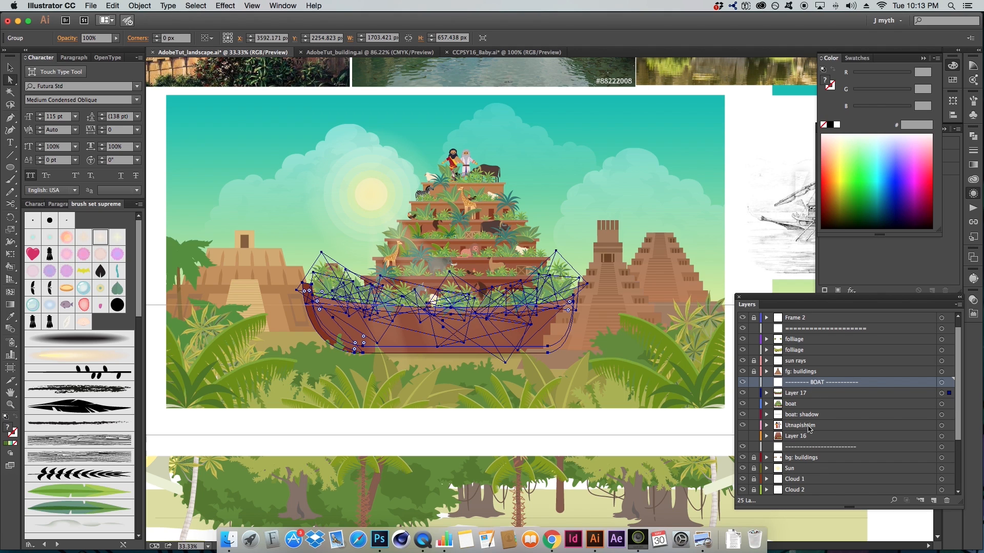
# - Create a new layer named "fg: folliage 2" directly below the two folliage layers
pyautogui.click(810, 353)
pyautogui.scroll(1, 810, 354)
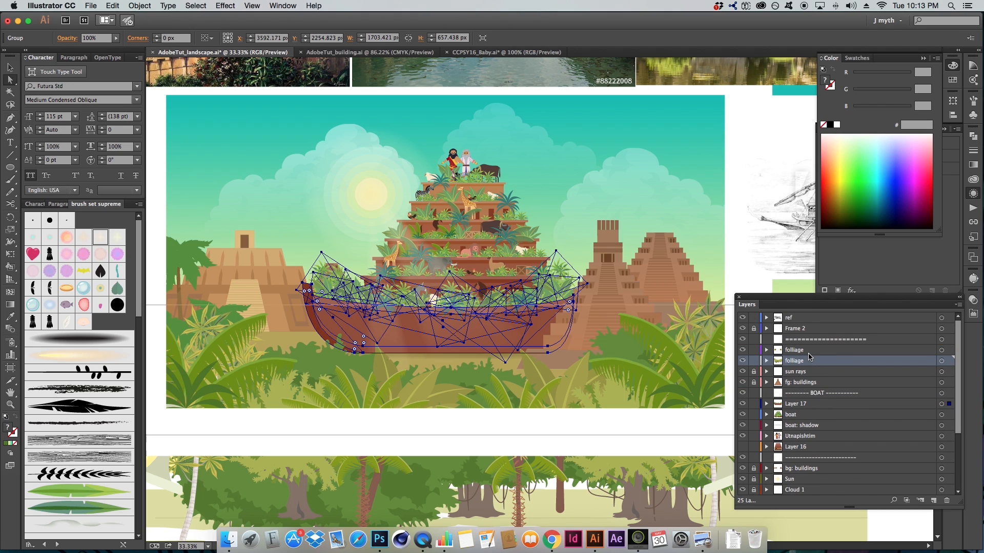
pyautogui.click(745, 352)
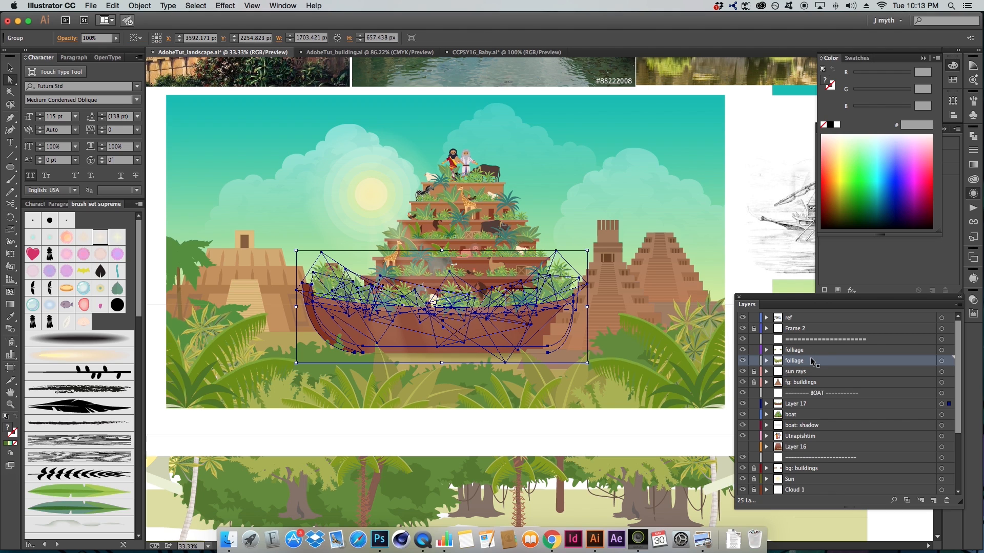
pyautogui.press('super+alt+l')
pyautogui.write('folliag')
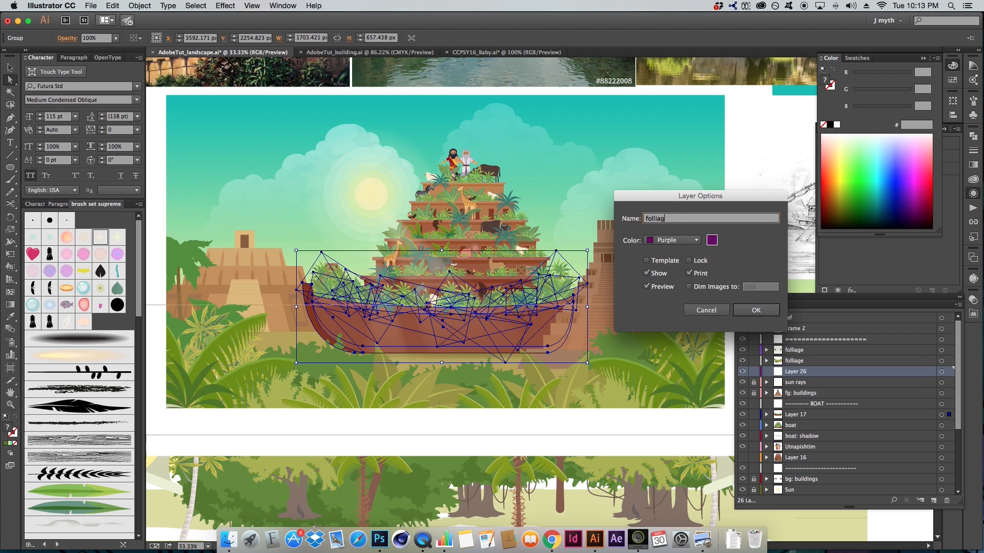
pyautogui.write('e')
pyautogui.press('super+a')
pyautogui.press('Left')
pyautogui.write('fg:')
pyautogui.press('shift+super+Right')
pyautogui.press('Right')
pyautogui.write('2')
pyautogui.press('Return')
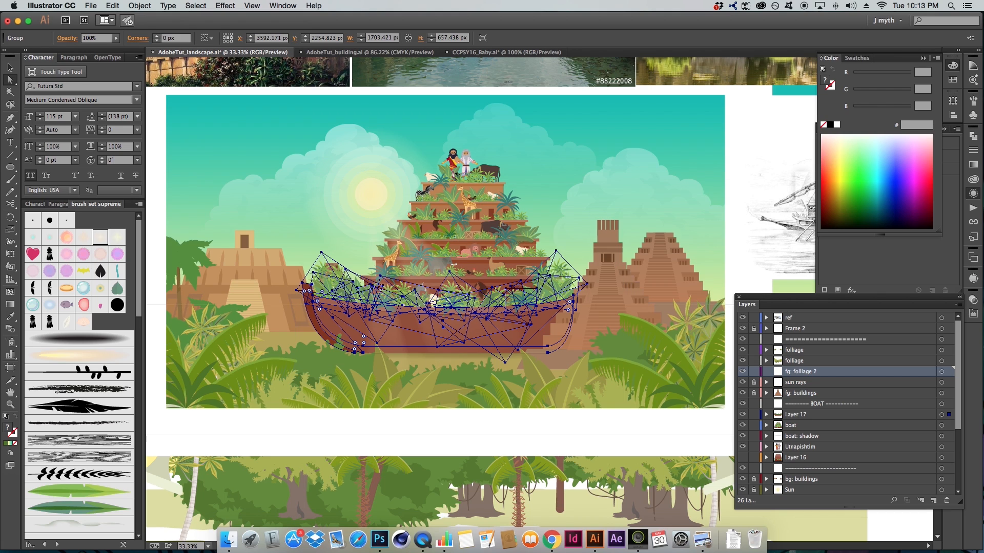
# - Rename the new empty foliage layer "fg: folliage 3"
pyautogui.doubleClick(810, 372)
pyautogui.press('Right')
pyautogui.press('BackSpace')
pyautogui.write('3')
pyautogui.press('Return')
# - Rename the lower of the two original folliage layers "fg: folliage 2"
pyautogui.click(799, 360)
pyautogui.doubleClick(800, 362)
pyautogui.press('Right')
pyautogui.write('2')
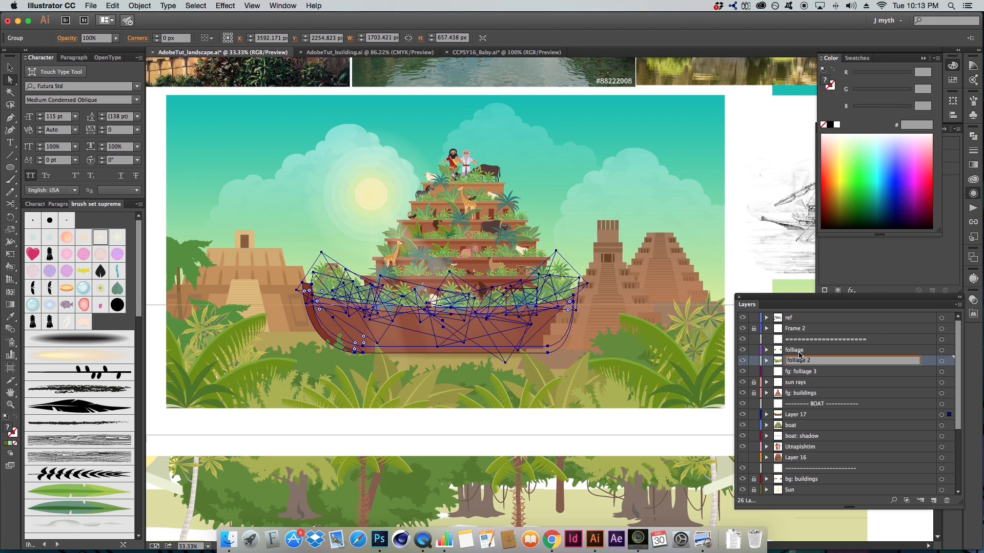
pyautogui.press('super+Left')
pyautogui.write('fg:')
pyautogui.press('Return')
# - Rename the topmost folliage layer "fg: folliage 1"
pyautogui.doubleClick(809, 350)
pyautogui.press('Left')
pyautogui.write('fg:')
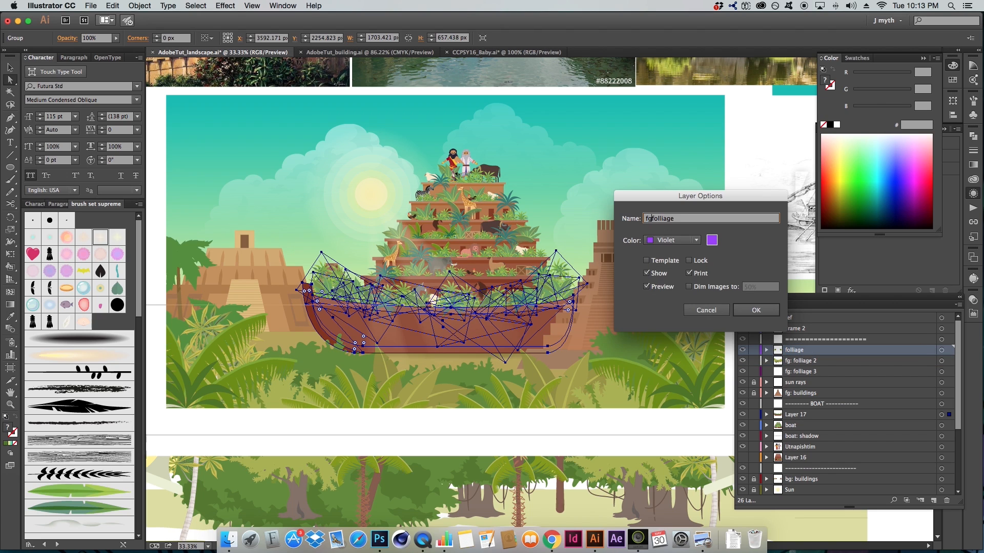
pyautogui.press('super+Right')
pyautogui.write('1')
pyautogui.press('Return')
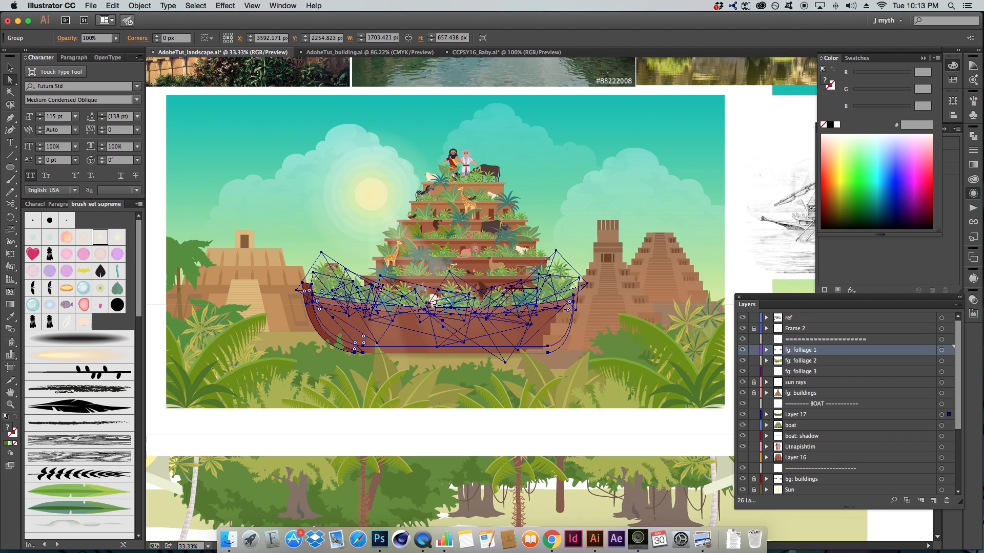
# - Isolate the large tree and palm group on the fg: folliage 2 layer for editing
pyautogui.press('v')
pyautogui.click(546, 382)
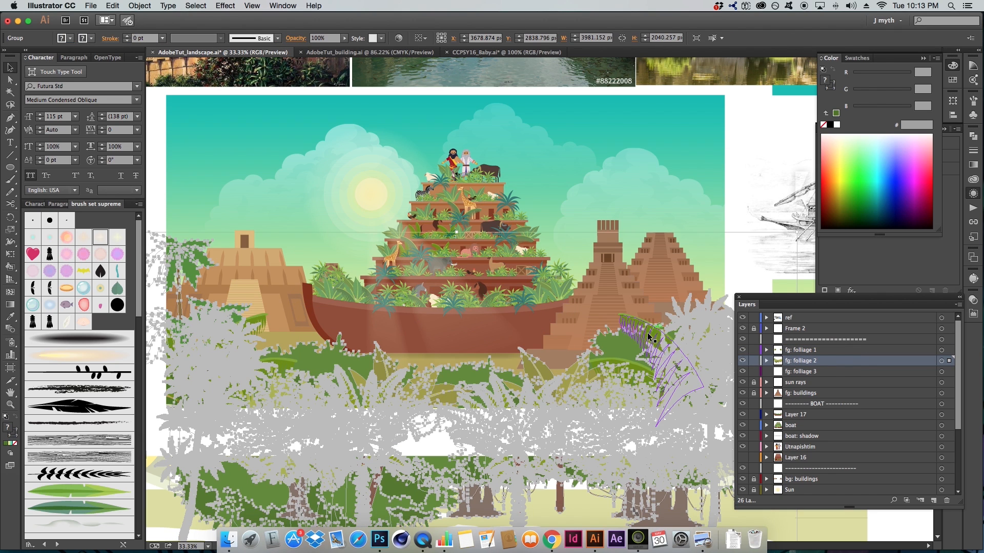
pyautogui.keyDown('alt'); pyautogui.keyDown('super'); pyautogui.click(640, 350); pyautogui.keyUp('super'); pyautogui.keyUp('alt')
pyautogui.moveTo(527, 423); pyautogui.dragTo(538, 390)
pyautogui.moveTo(558, 298); pyautogui.dragTo(620, 361)
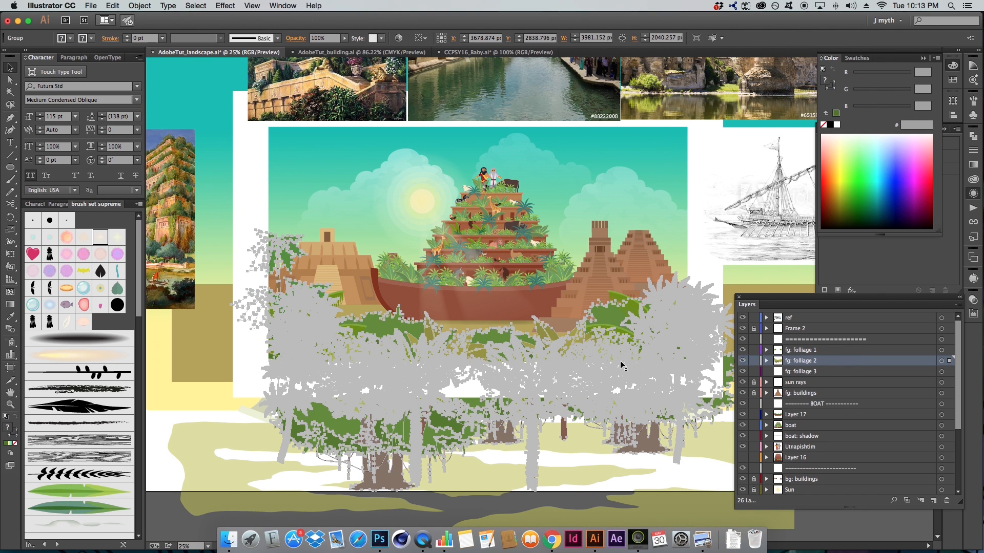
pyautogui.doubleClick(615, 357)
# - Separate the five front palms and trees from the group, keeping them on fg: folliage 2 and the remaining trees on fg: folliage 3
pyautogui.click(573, 358)
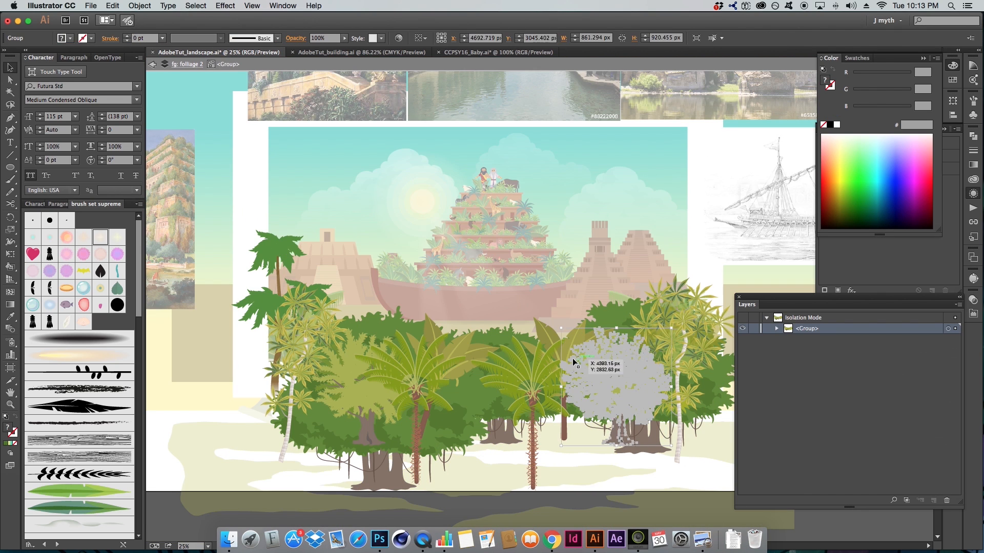
pyautogui.keyDown('shift'); pyautogui.click(507, 359); pyautogui.keyUp('shift')
pyautogui.keyDown('shift'); pyautogui.click(424, 360); pyautogui.keyUp('shift')
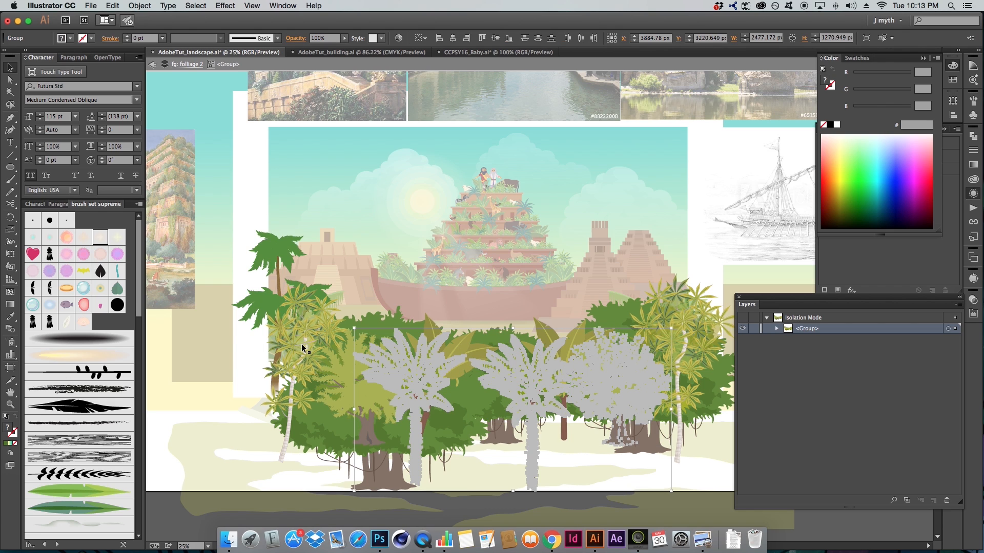
pyautogui.keyDown('shift'); pyautogui.click(302, 346); pyautogui.keyUp('shift')
pyautogui.keyDown('shift'); pyautogui.click(665, 323); pyautogui.keyUp('shift')
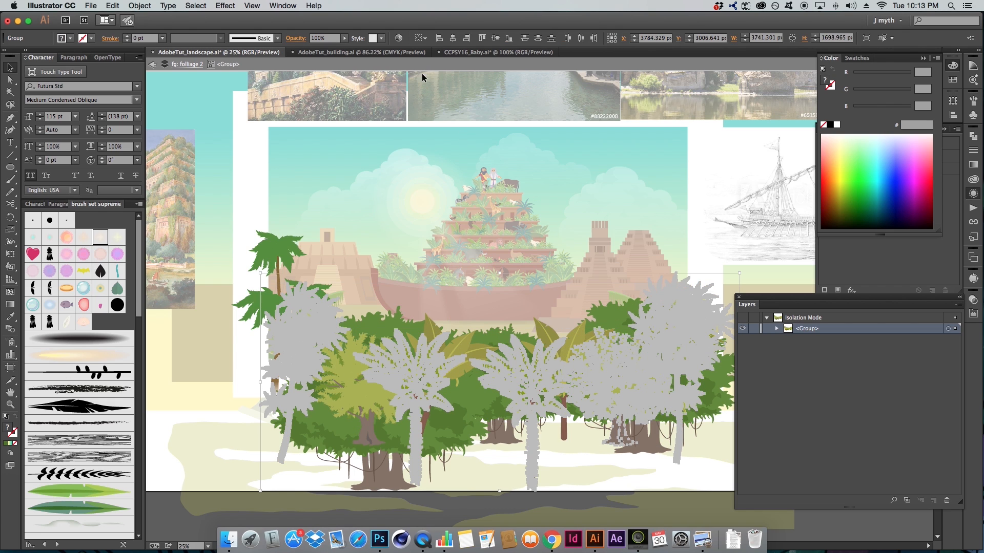
pyautogui.press('Delete')
pyautogui.press('Escape')
# - Compare the three fg: folliage layers by hiding and showing each one, and select the artwork on fg: folliage 2
pyautogui.click(743, 351)
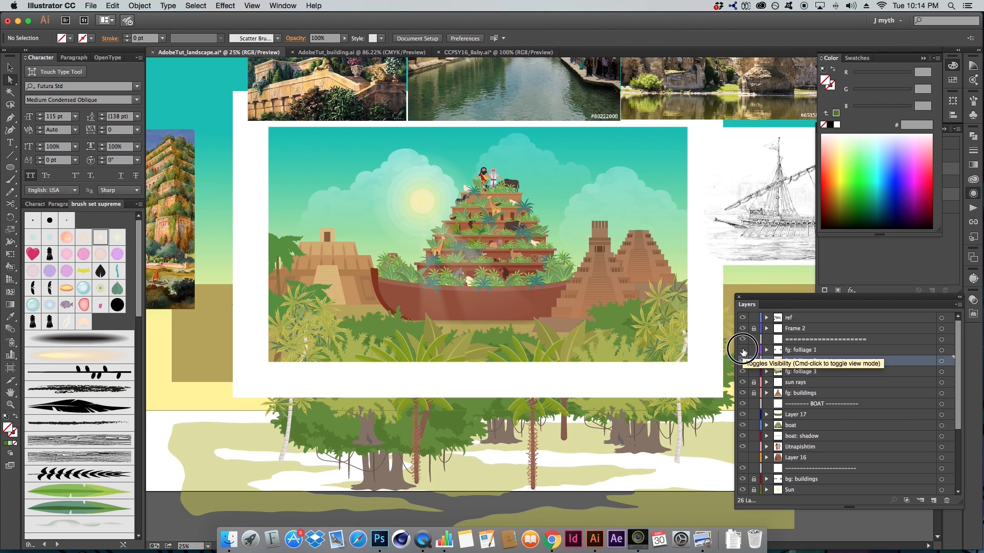
pyautogui.click(743, 350)
pyautogui.click(743, 352)
pyautogui.click(743, 351)
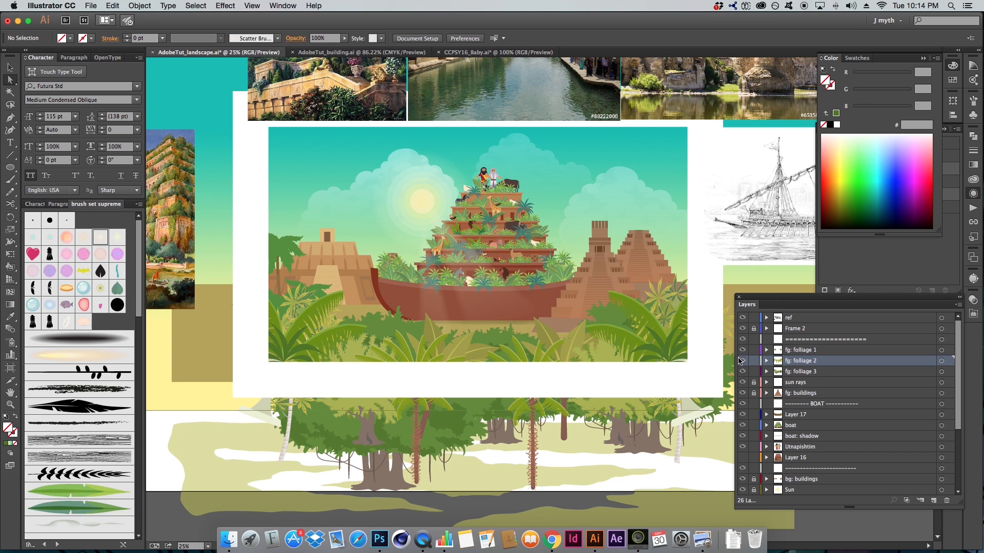
pyautogui.click(743, 361)
pyautogui.click(744, 361)
pyautogui.click(744, 361)
pyautogui.click(744, 361)
pyautogui.click(743, 372)
pyautogui.click(743, 372)
pyautogui.click(743, 373)
pyautogui.click(743, 373)
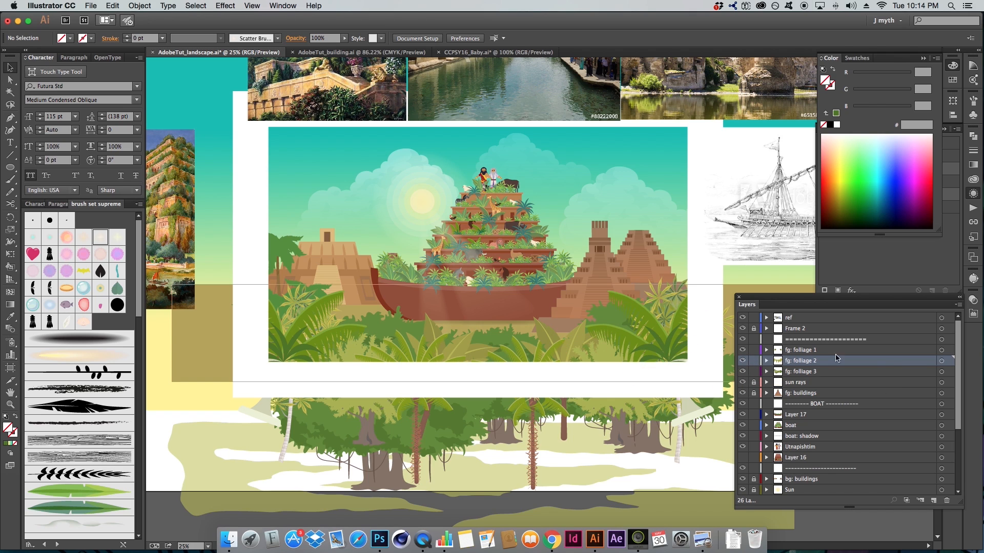
pyautogui.click(945, 362)
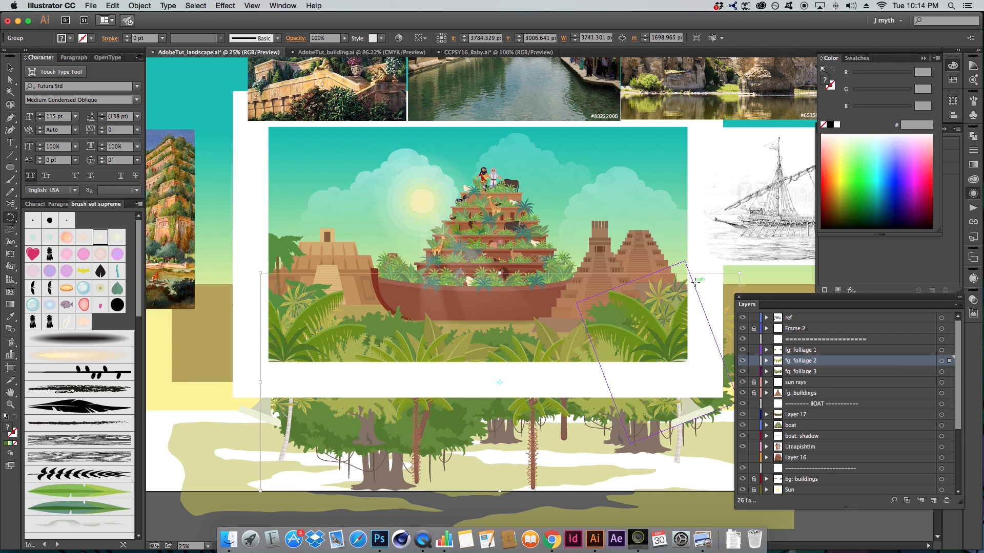
pyautogui.press('r')
pyautogui.moveTo(649, 286); pyautogui.dragTo(664, 282)
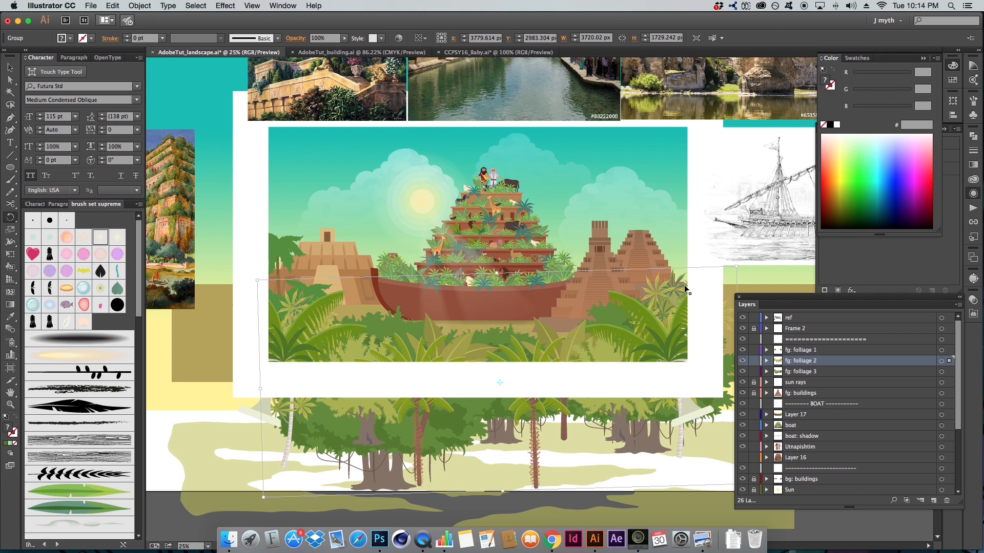
pyautogui.press('a')
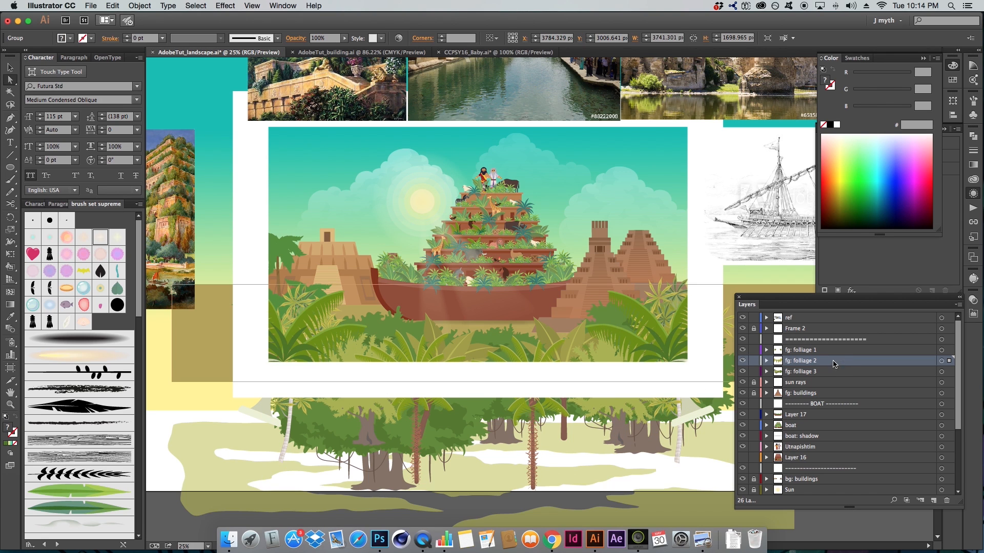
# - Lock the fg: folliage 1, fg: folliage 2 and fg: folliage 3 layers
pyautogui.press('z')
pyautogui.keyDown('alt'); pyautogui.click(666, 339); pyautogui.keyUp('alt')
pyautogui.moveTo(540, 481); pyautogui.dragTo(551, 440)
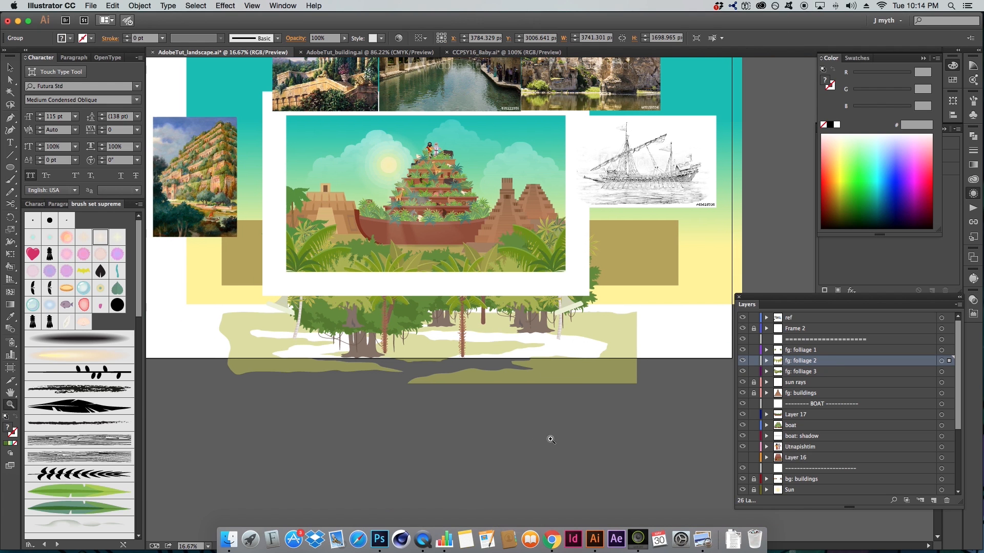
pyautogui.scroll(3, 551, 439)
pyautogui.press('v')
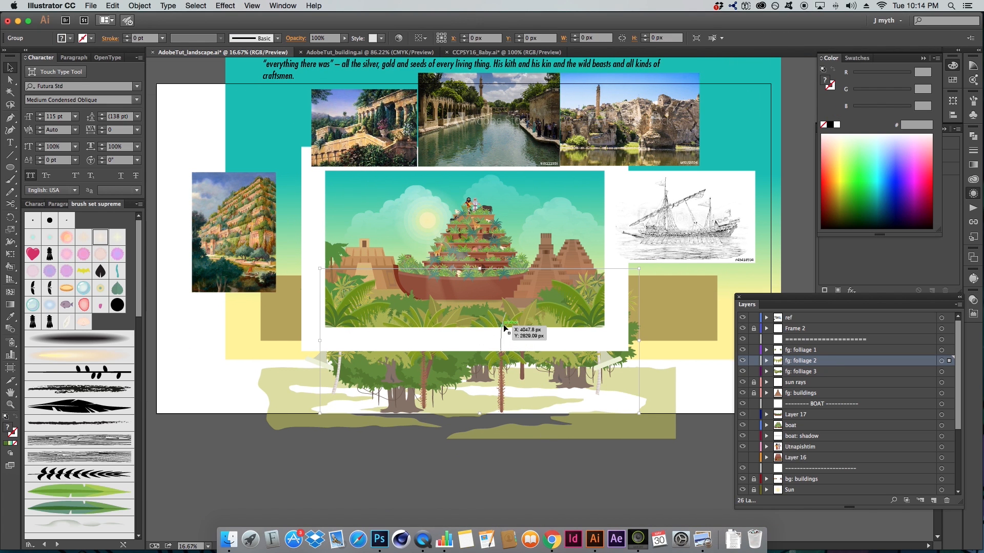
pyautogui.press('z')
pyautogui.moveTo(323, 176); pyautogui.dragTo(643, 382)
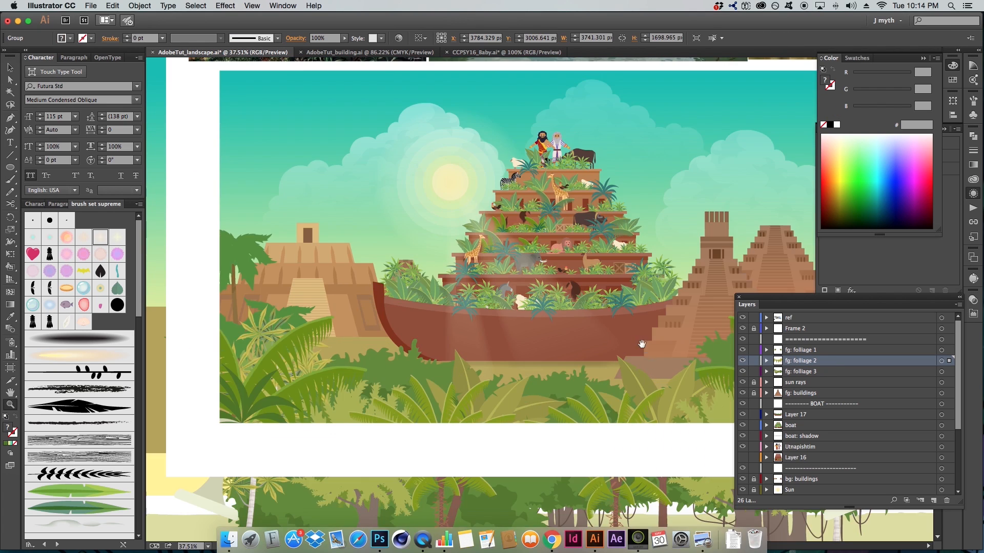
pyautogui.moveTo(642, 344); pyautogui.dragTo(547, 381)
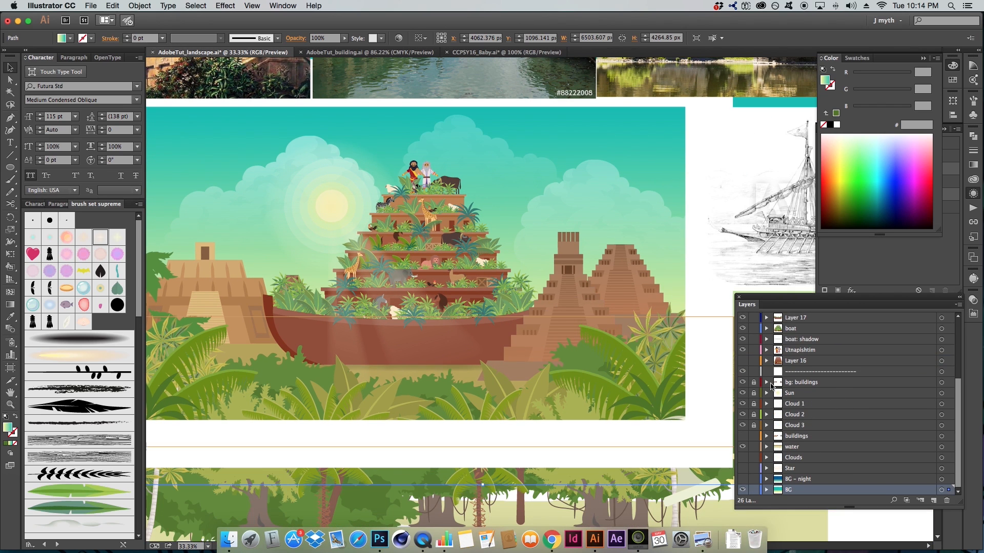
pyautogui.click(610, 375)
pyautogui.click(754, 338)
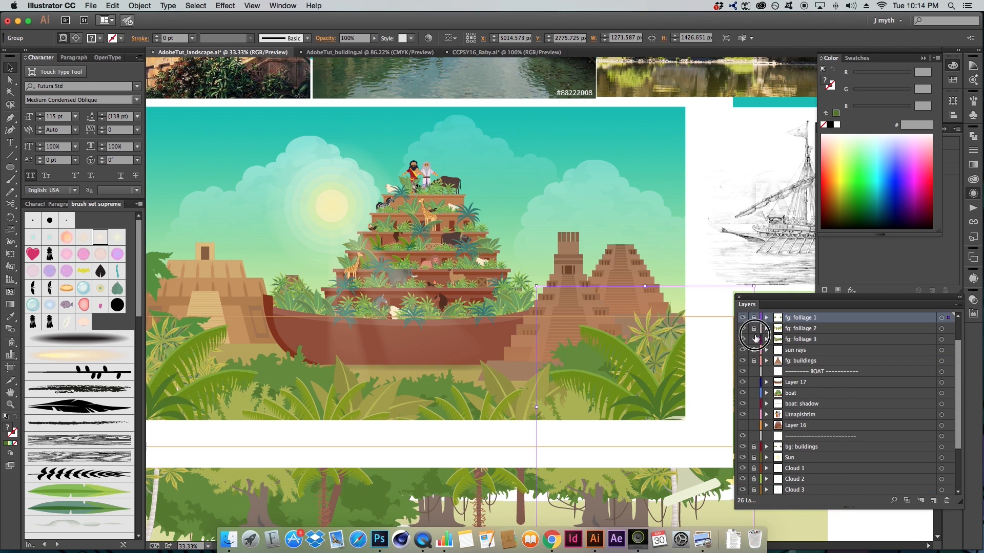
# - Delete the hidden buildings layer located between the Cloud 3 and water layers
pyautogui.scroll(-5, 809, 353)
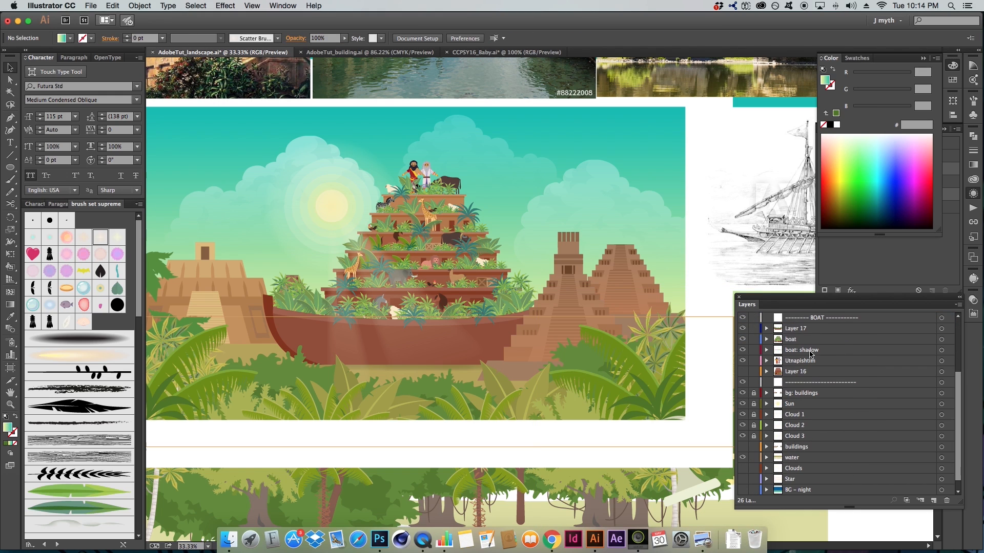
pyautogui.click(794, 330)
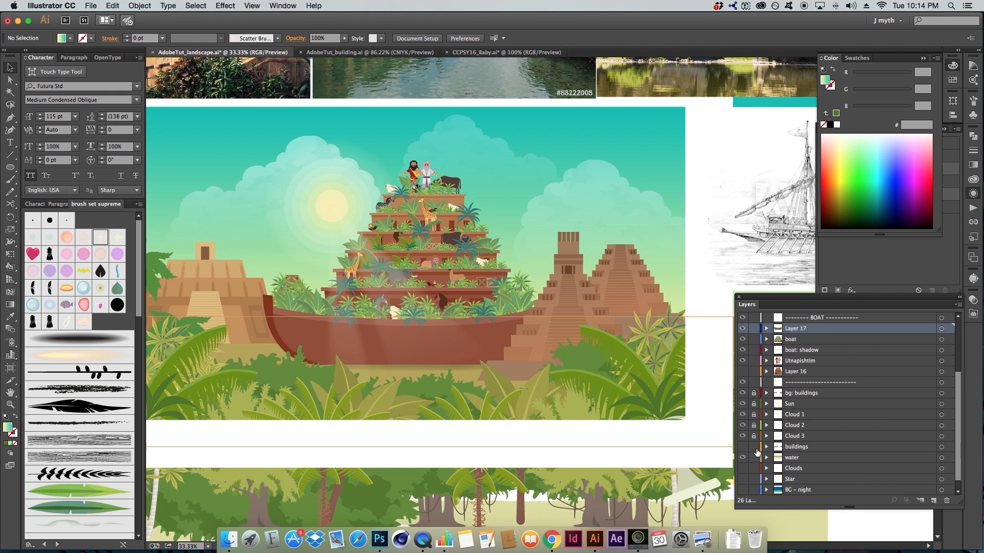
pyautogui.click(773, 449)
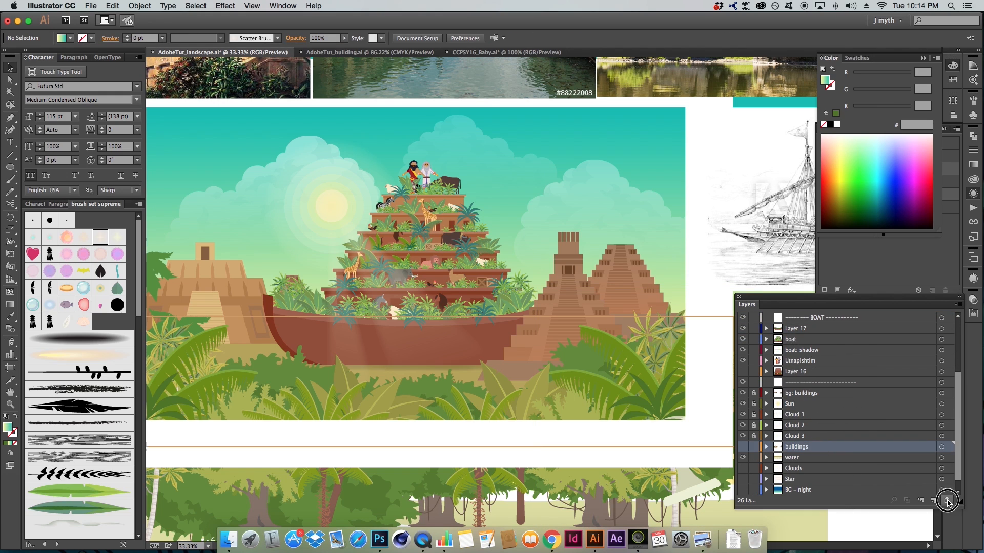
pyautogui.click(946, 501)
# - Identify the brown rectangle on the water layer and rename that layer "ground"
pyautogui.click(576, 299)
pyautogui.press('super+minus')
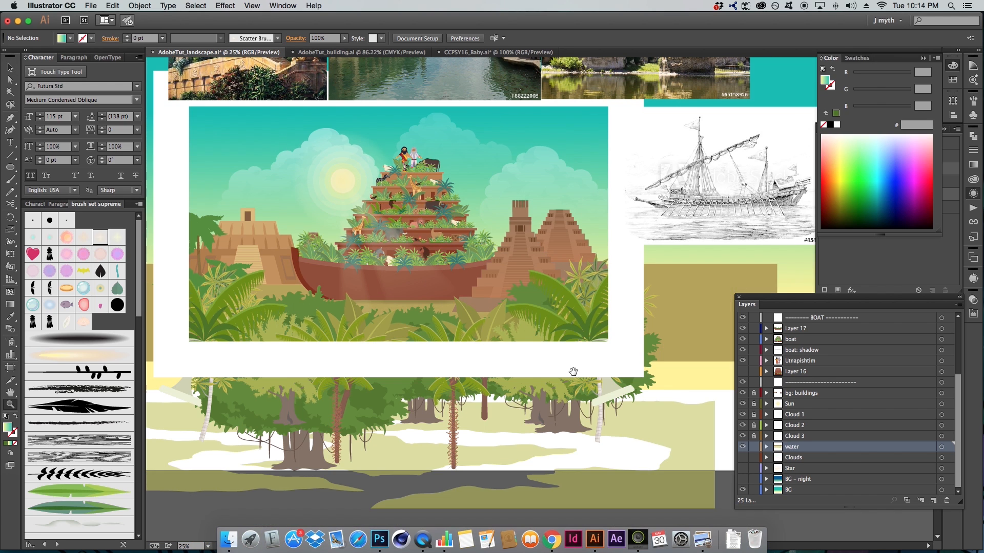
pyautogui.moveTo(569, 382); pyautogui.dragTo(479, 347)
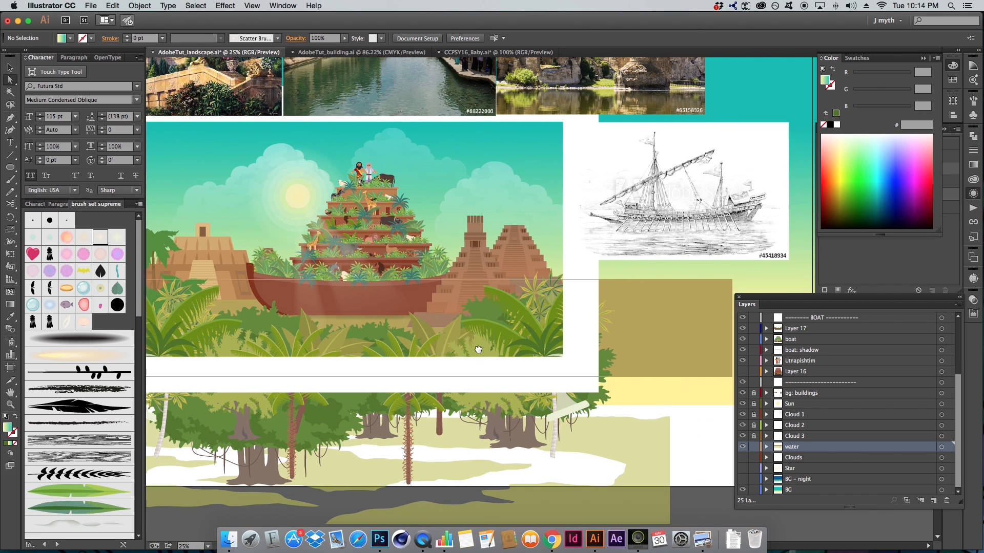
pyautogui.click(662, 390)
pyautogui.press('super+minus')
pyautogui.press('a')
pyautogui.click(667, 290)
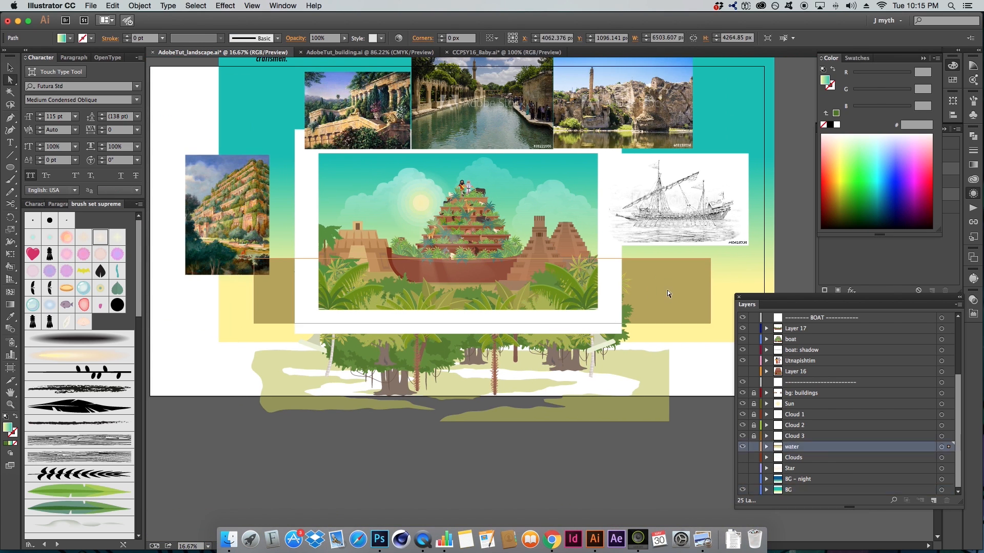
pyautogui.doubleClick(795, 447)
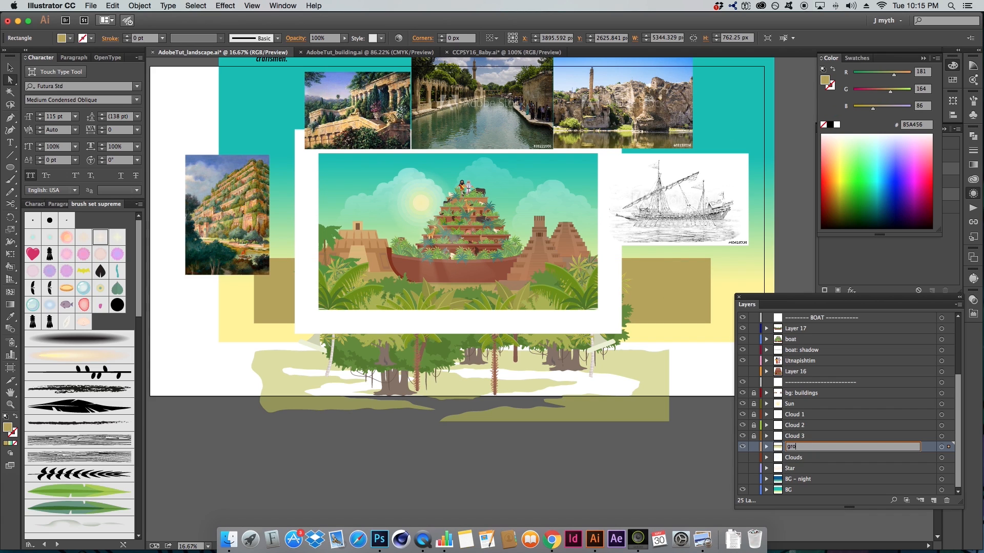
pyautogui.press('Return')
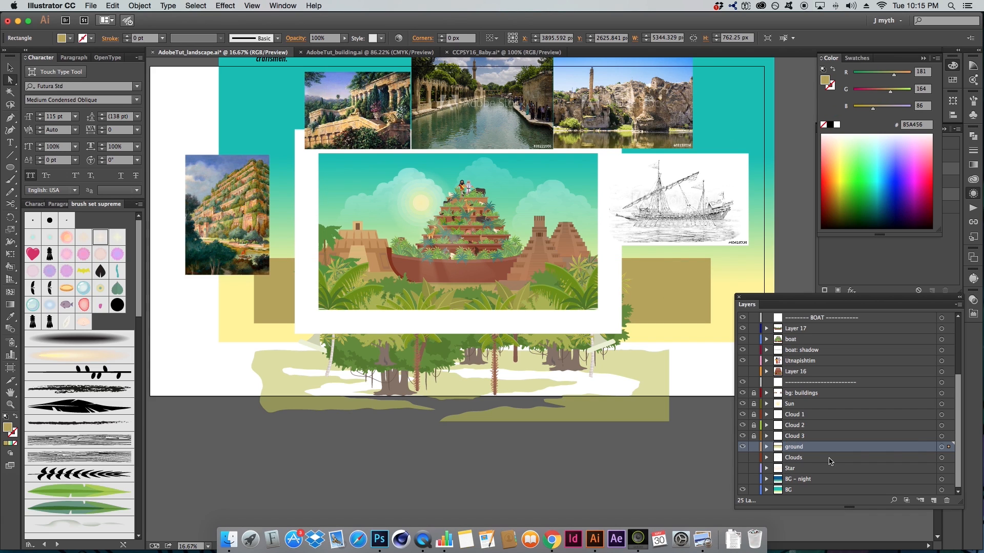
# - Rename the BG layer "BG - sky" and delete the hidden Clouds layer
pyautogui.click(742, 490)
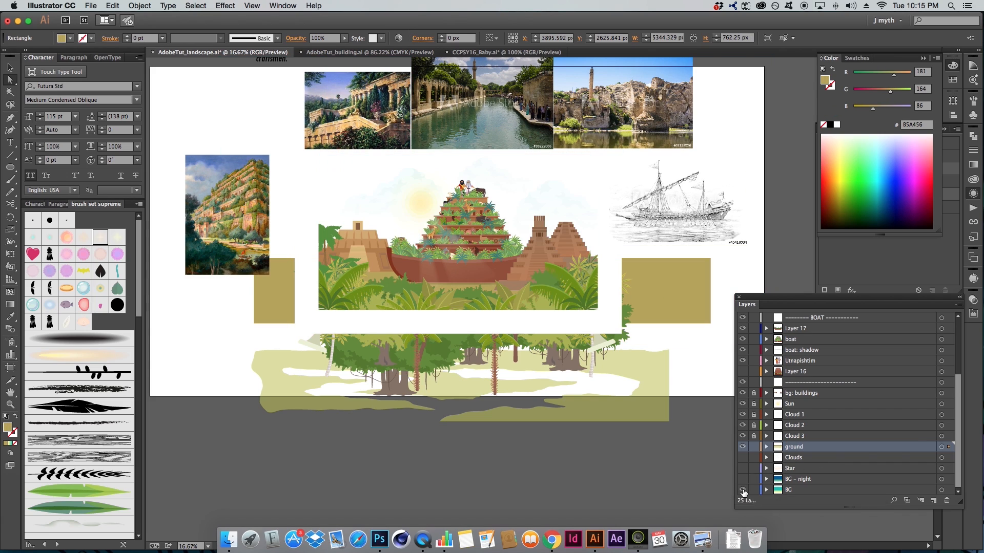
pyautogui.click(742, 490)
pyautogui.click(664, 429)
pyautogui.scroll(2, 664, 429)
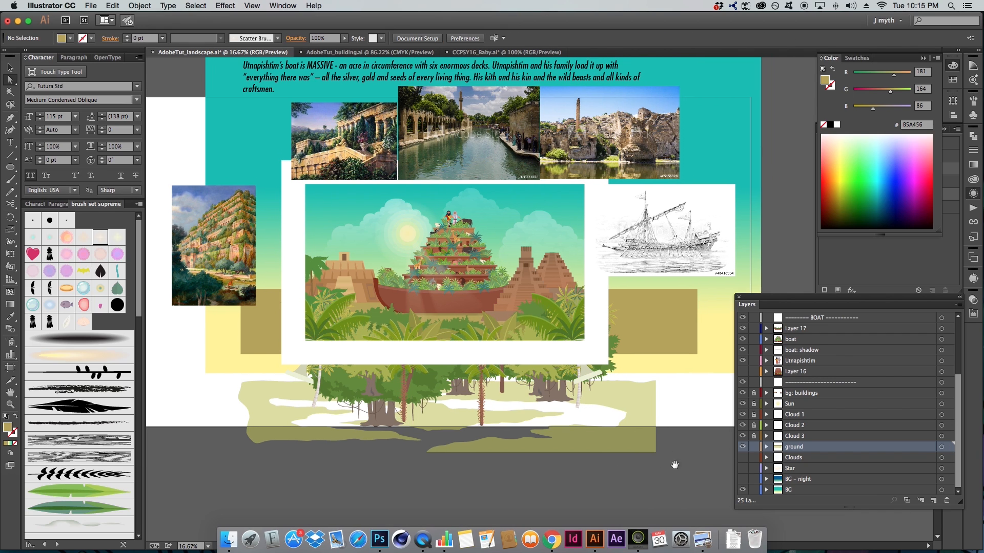
pyautogui.doubleClick(799, 490)
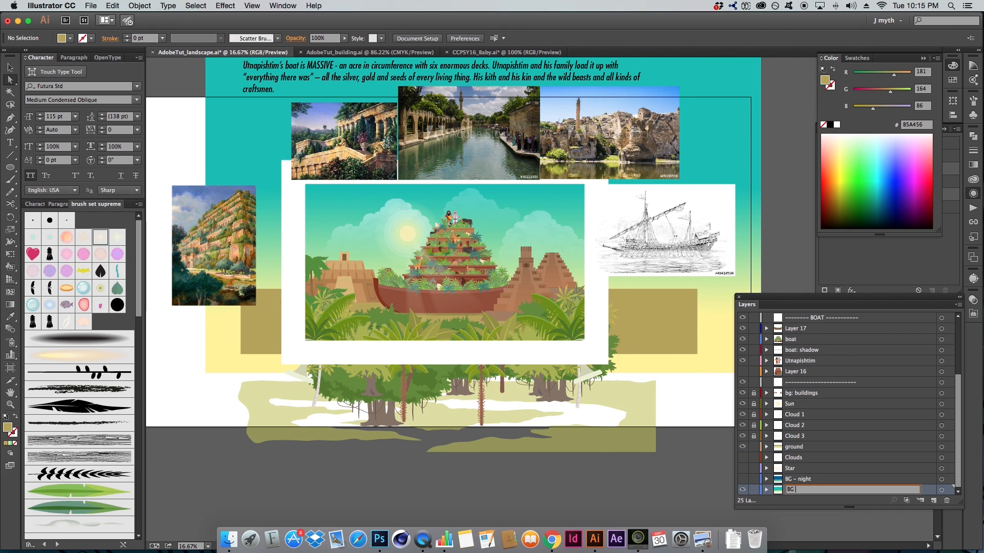
pyautogui.write('BG - sky')
pyautogui.press('Return')
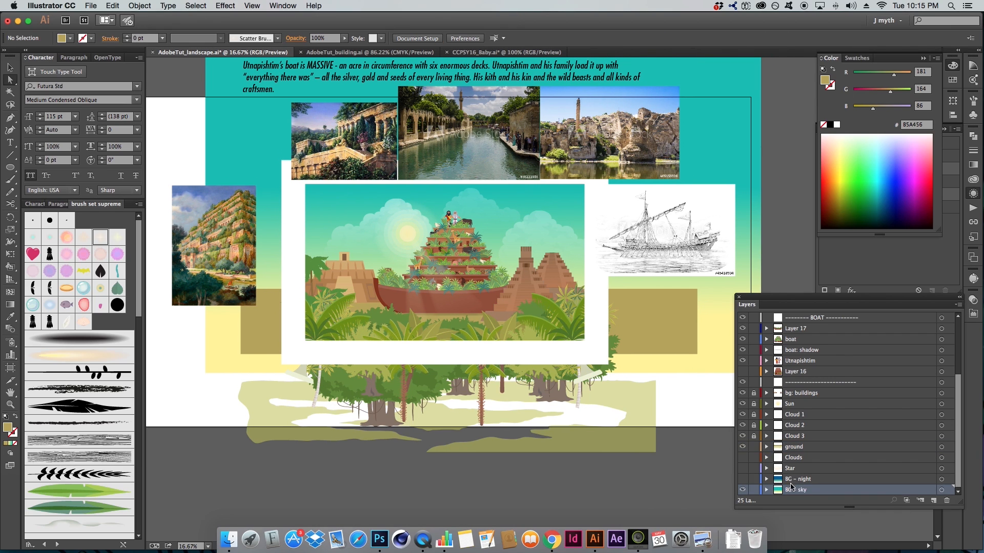
pyautogui.click(800, 461)
pyautogui.click(741, 459)
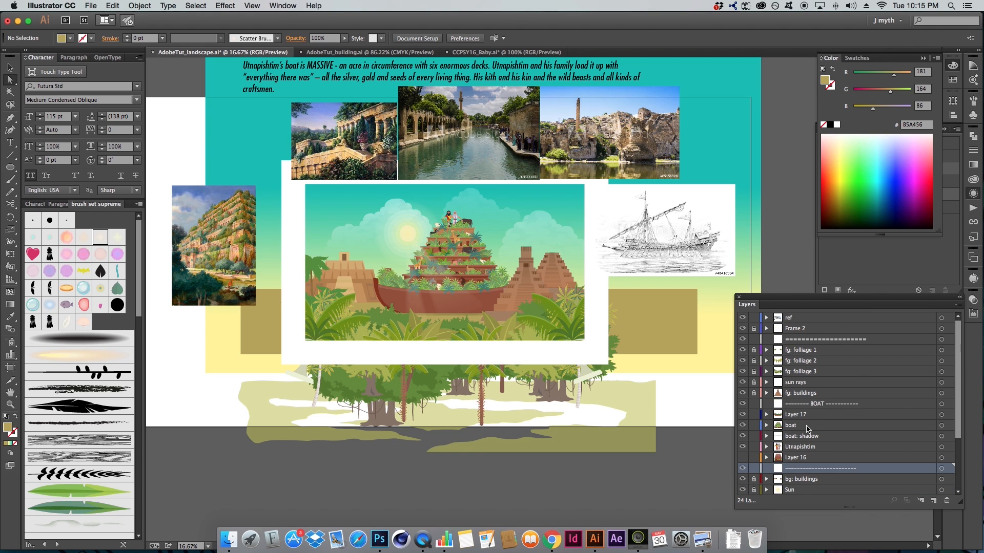
# - Select the boat hull and plant group on Layer 17 and ungroup it into separate objects
pyautogui.click(799, 414)
pyautogui.scroll(2, 457, 230)
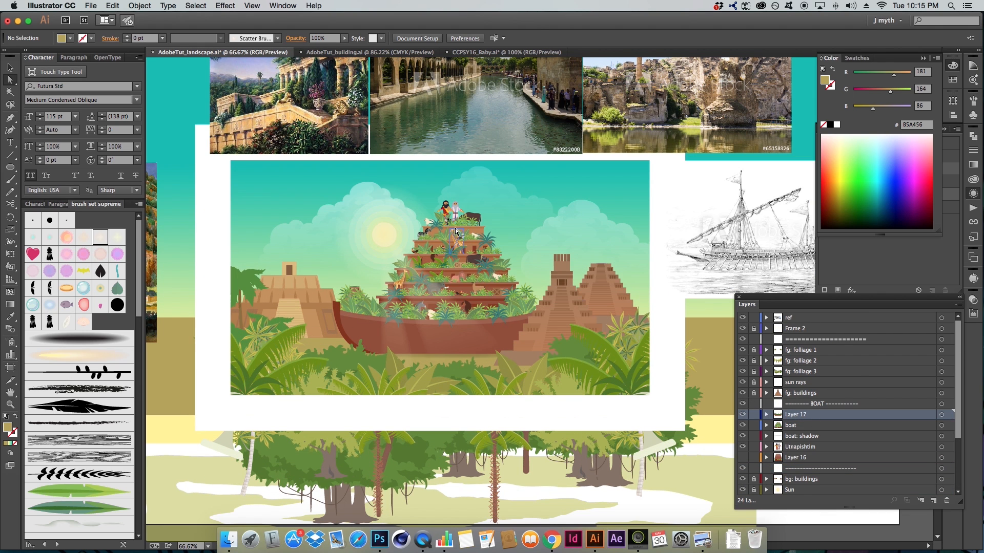
pyautogui.scroll(3, 457, 230)
pyautogui.click(472, 203)
pyautogui.keyDown('alt'); pyautogui.keyDown('super'); pyautogui.click(495, 306); pyautogui.keyUp('super'); pyautogui.keyUp('alt')
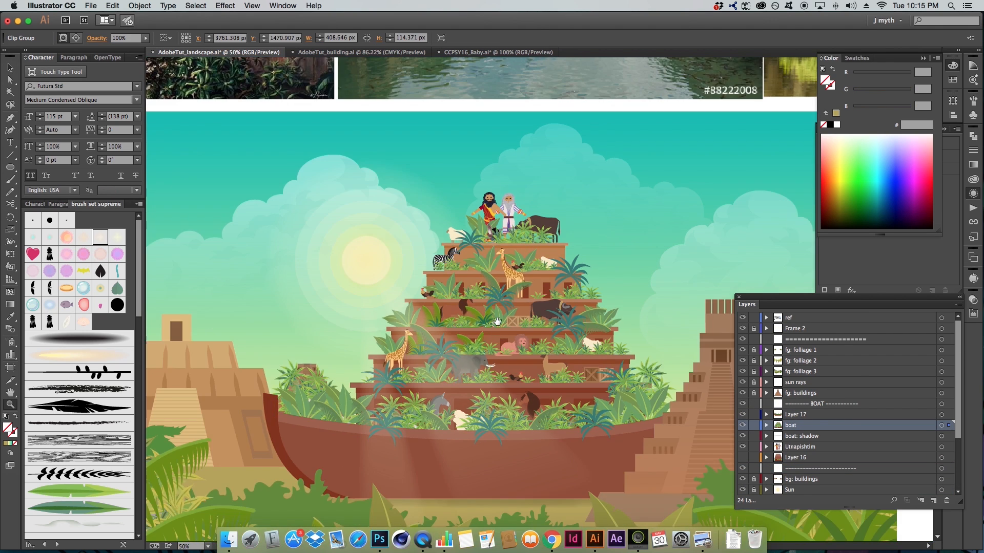
pyautogui.moveTo(498, 321); pyautogui.dragTo(475, 258)
pyautogui.click(558, 392)
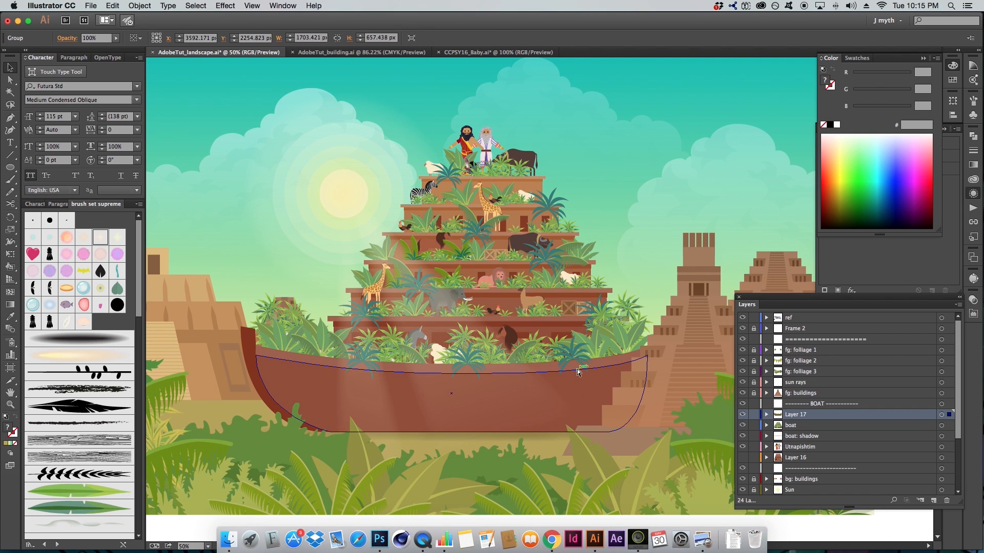
pyautogui.press('super+h')
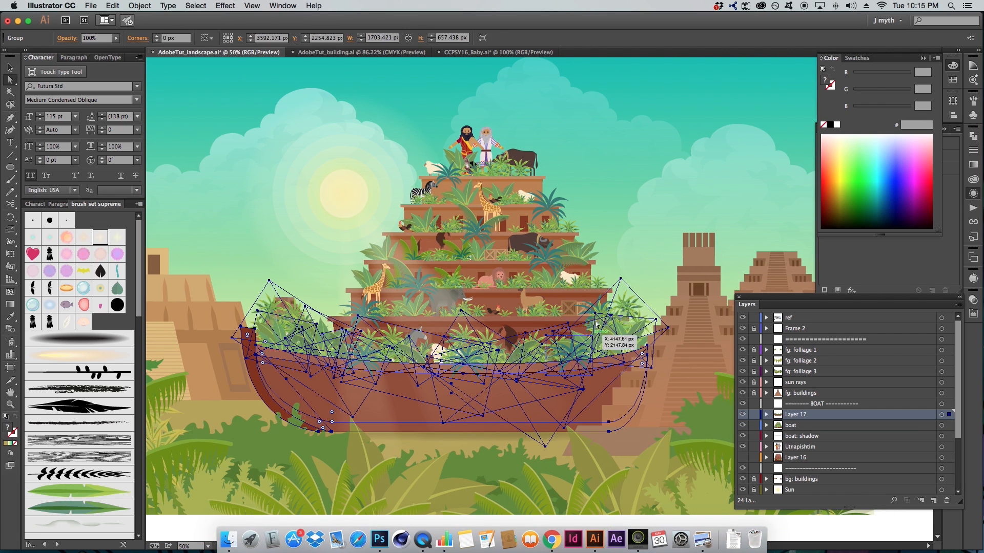
pyautogui.click(612, 334)
pyautogui.click(598, 375)
pyautogui.click(598, 377)
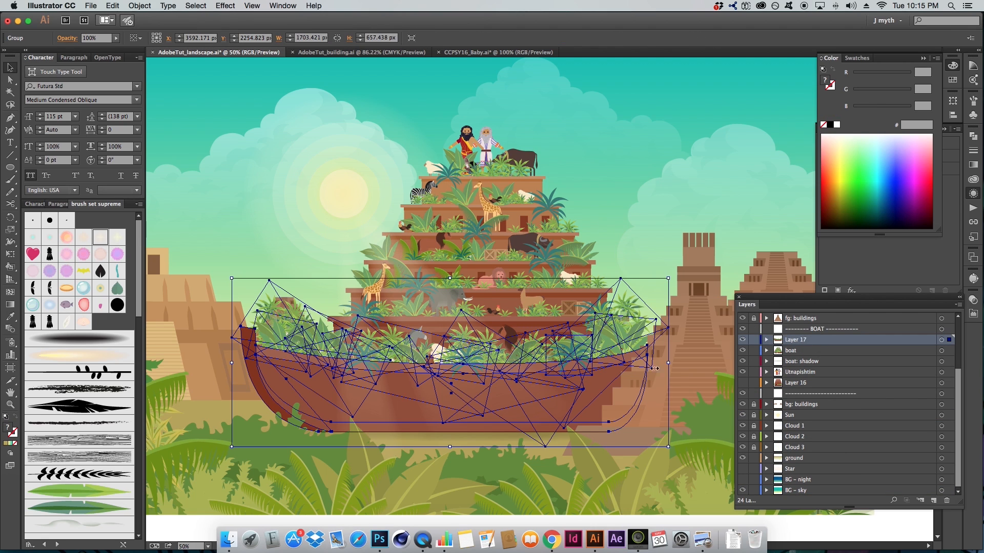
# - Create a layer named "boat: base" between the BOAT divider and Layer 17
pyautogui.click(802, 331)
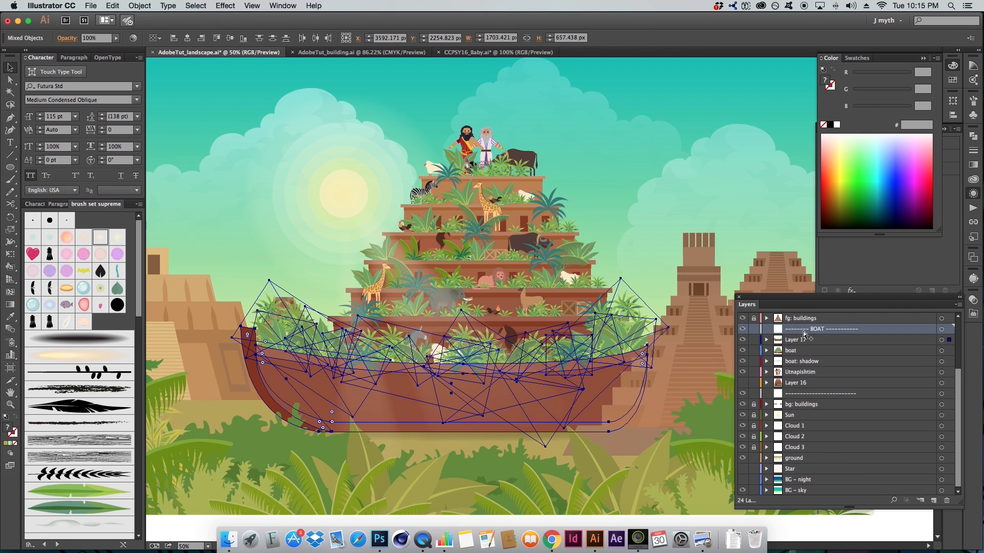
pyautogui.press('super+alt+l')
pyautogui.write('b')
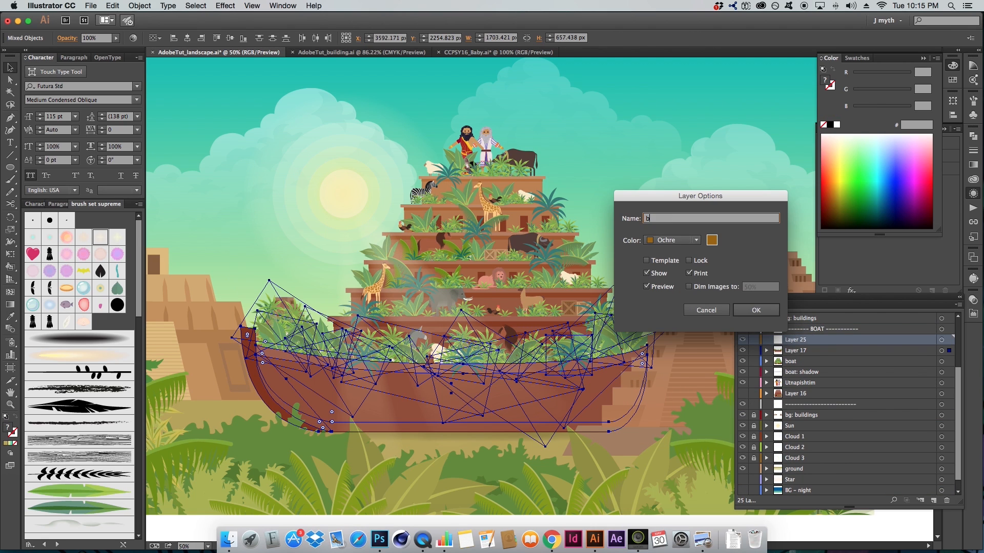
pyautogui.write('oat: base')
pyautogui.press('Return')
# - Move the hull and the three blue-green palms overlapping its rim from Layer 17 to boat: base, lock that layer and check its contents
pyautogui.click(616, 228)
pyautogui.click(586, 407)
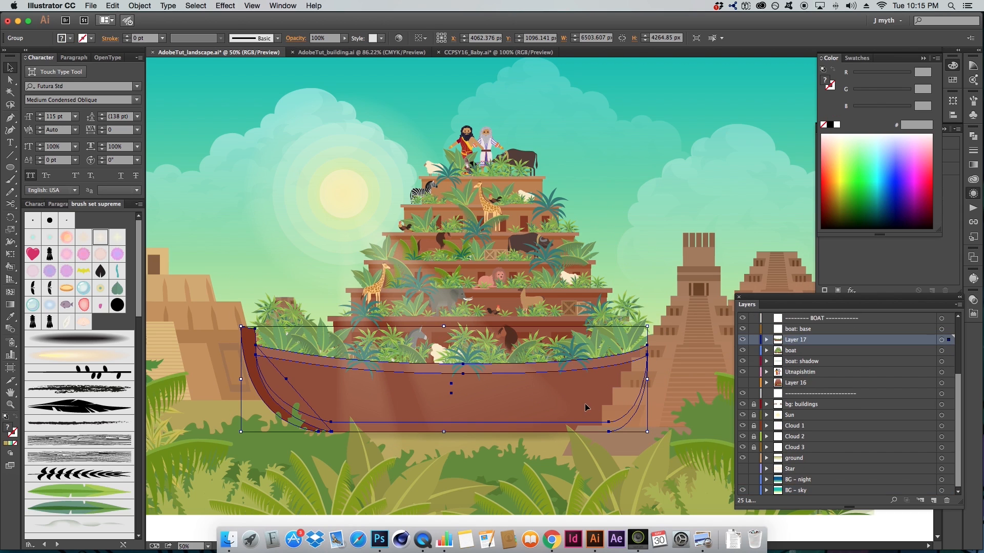
pyautogui.keyDown('shift'); pyautogui.click(561, 358); pyautogui.keyUp('shift')
pyautogui.keyDown('shift'); pyautogui.click(480, 362); pyautogui.keyUp('shift')
pyautogui.keyDown('shift'); pyautogui.click(369, 364); pyautogui.keyUp('shift')
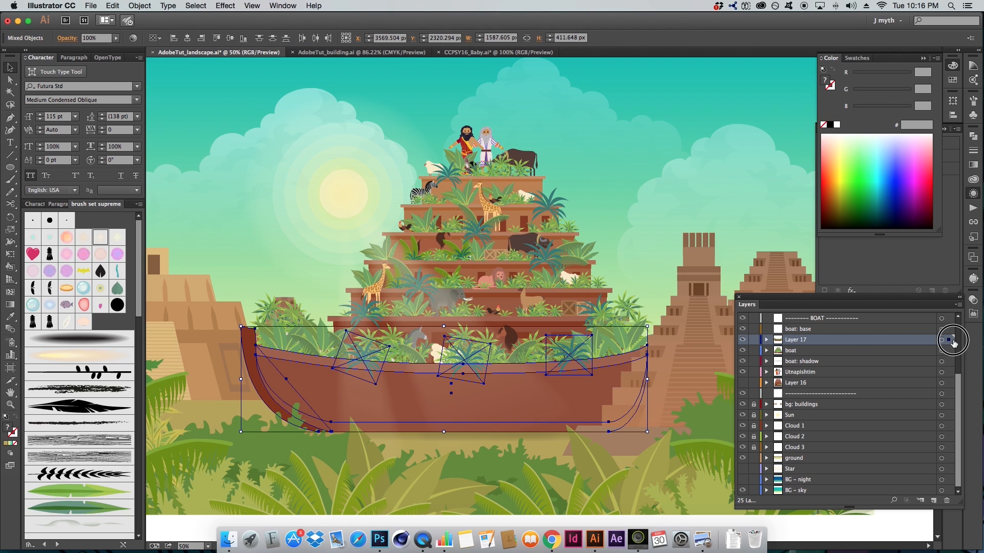
pyautogui.moveTo(949, 339); pyautogui.dragTo(948, 329)
pyautogui.click(753, 329)
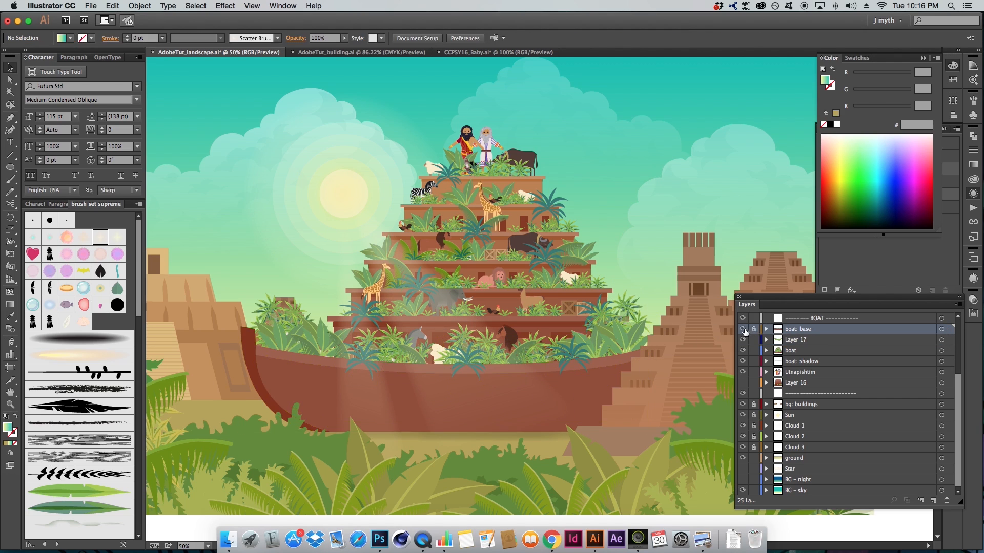
pyautogui.click(742, 329)
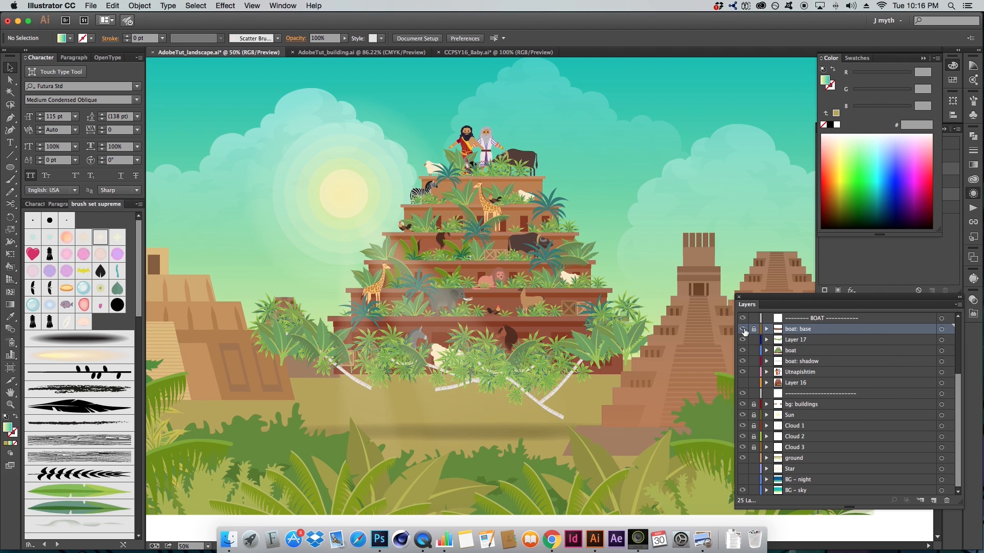
pyautogui.click(742, 329)
pyautogui.click(742, 329)
pyautogui.click(543, 340)
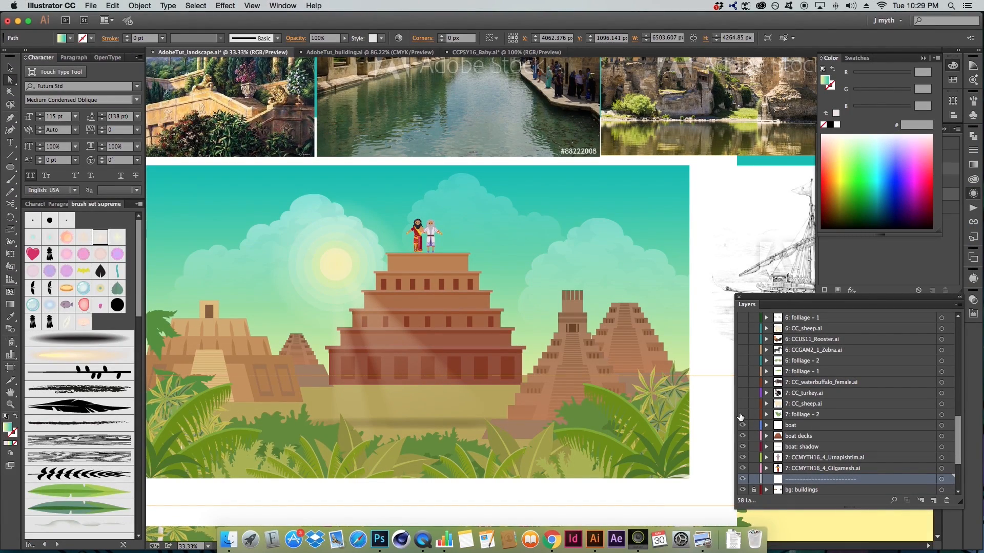
# - Show the hidden boat: base layer and all hidden numbered foliage, crate and animal layers from 1: folliage to 7: folliage - 2
pyautogui.moveTo(740, 417); pyautogui.dragTo(741, 318)
pyautogui.scroll(3, 748, 338)
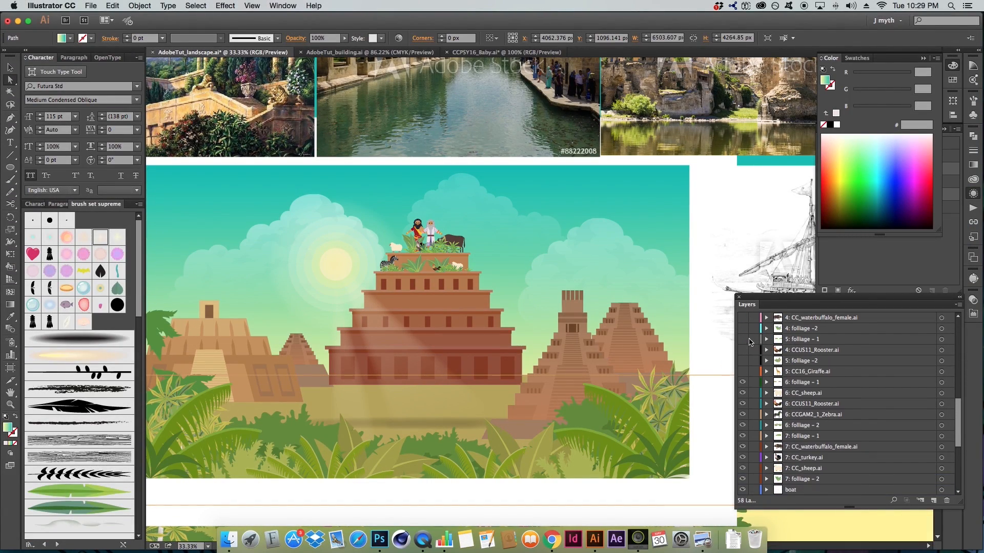
pyautogui.scroll(6, 749, 341)
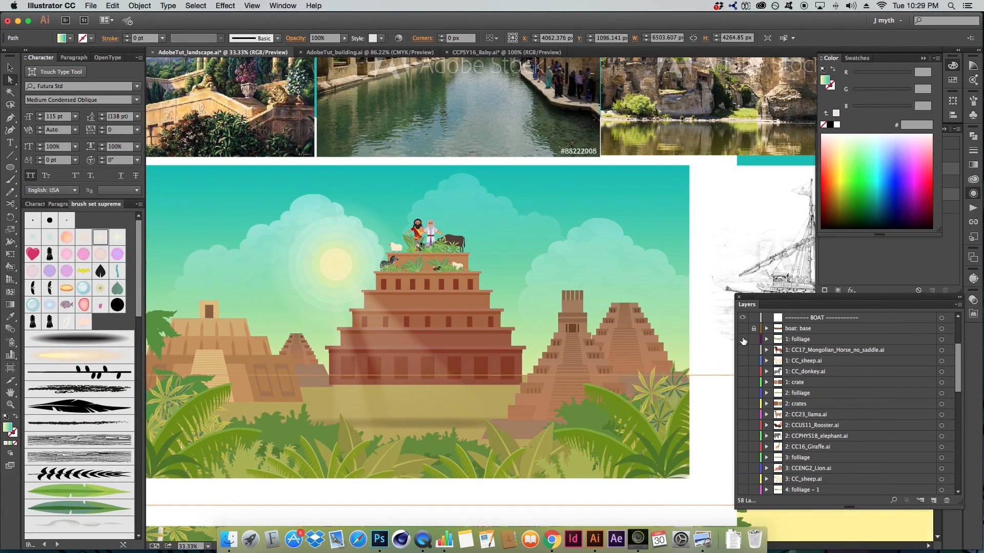
pyautogui.moveTo(742, 340); pyautogui.dragTo(742, 505)
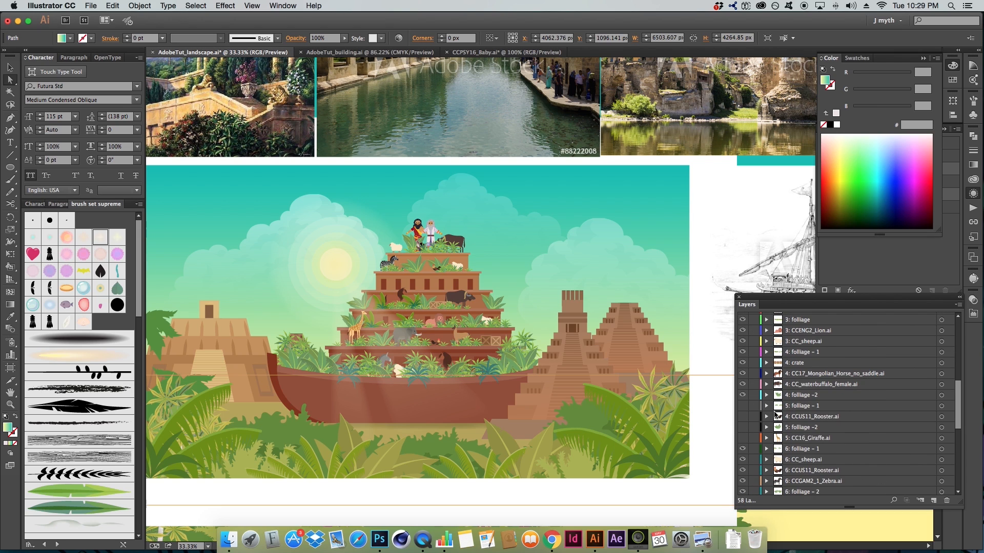
pyautogui.scroll(-2, 775, 415)
pyautogui.moveTo(742, 384); pyautogui.dragTo(741, 420)
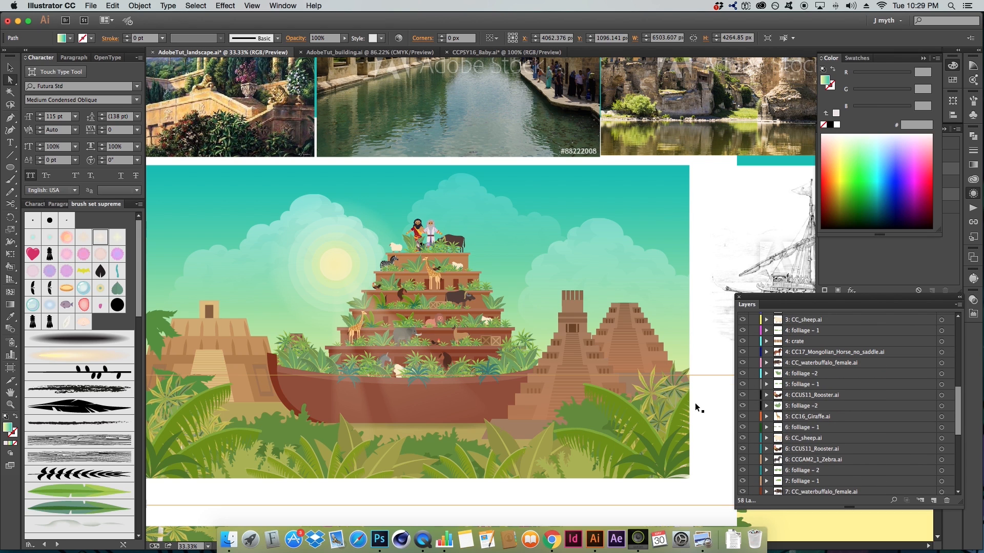
# - Review the boat's layer section between the BOAT divider and the dashed divider, including the boat decks and Utnapishtim layers
pyautogui.scroll(7, 775, 412)
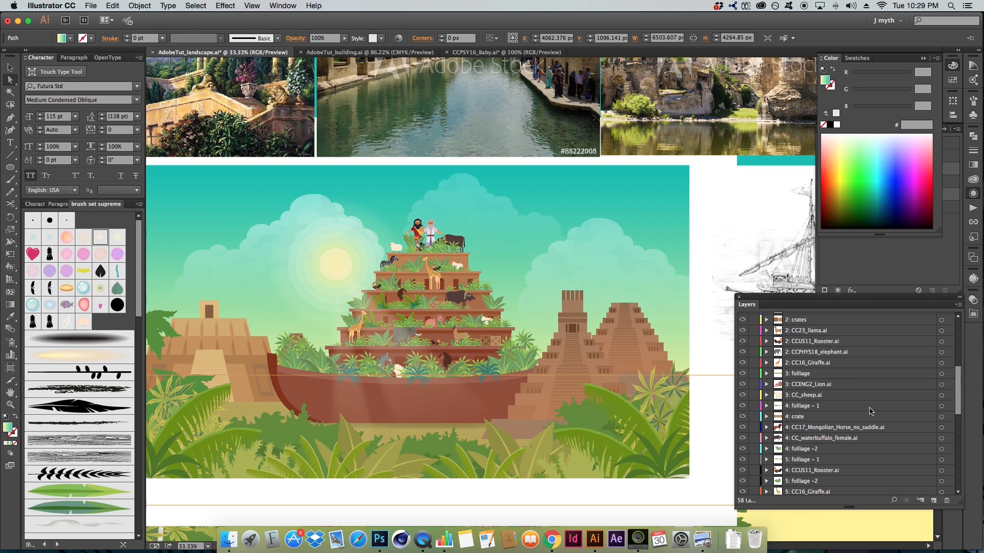
pyautogui.scroll(14, 869, 410)
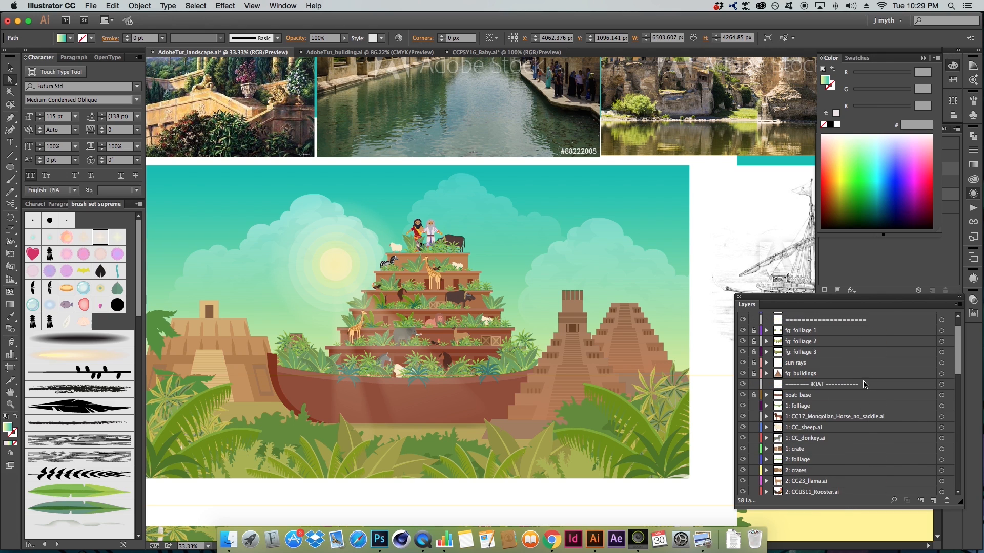
pyautogui.scroll(-5, 862, 386)
pyautogui.click(841, 333)
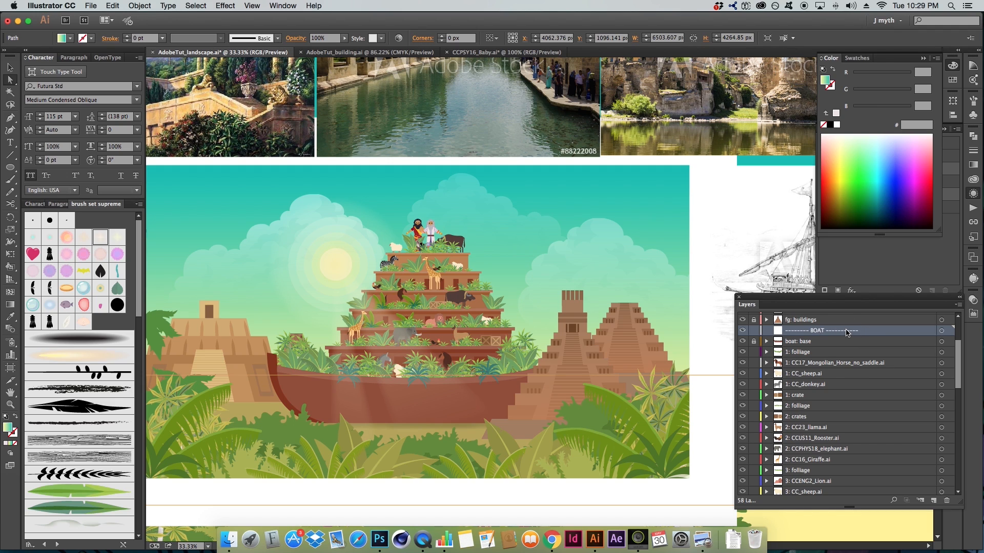
pyautogui.scroll(-20, 847, 333)
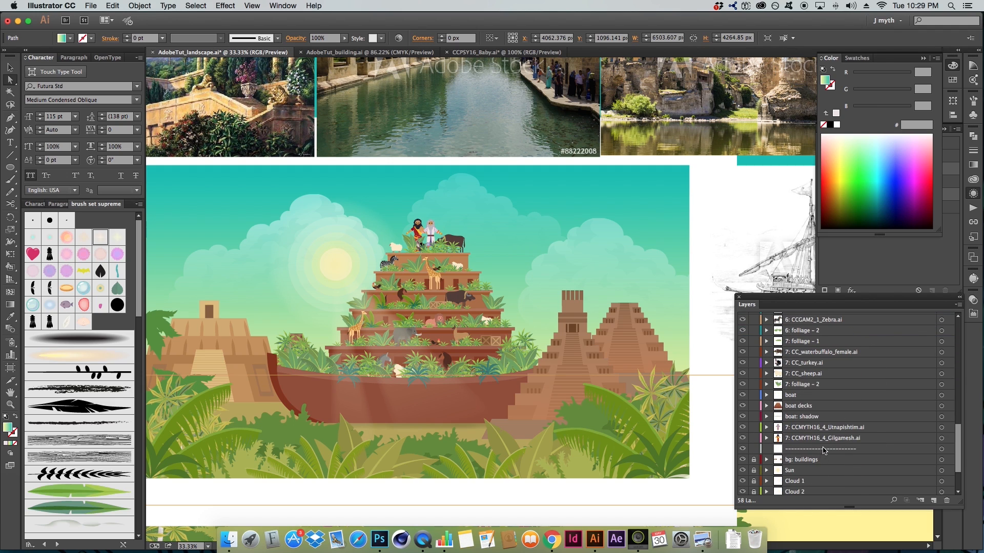
pyautogui.click(824, 451)
pyautogui.scroll(10, 830, 451)
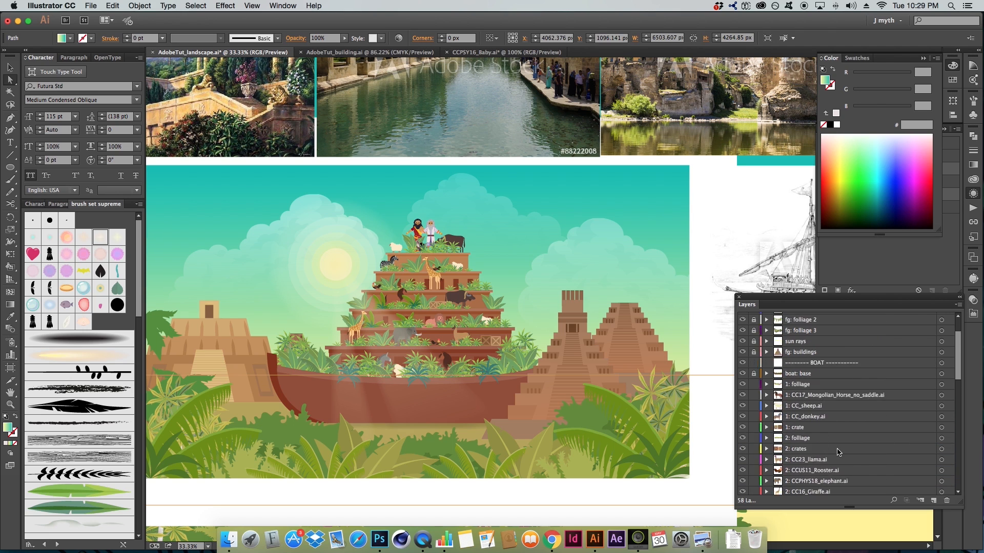
pyautogui.scroll(-10, 841, 395)
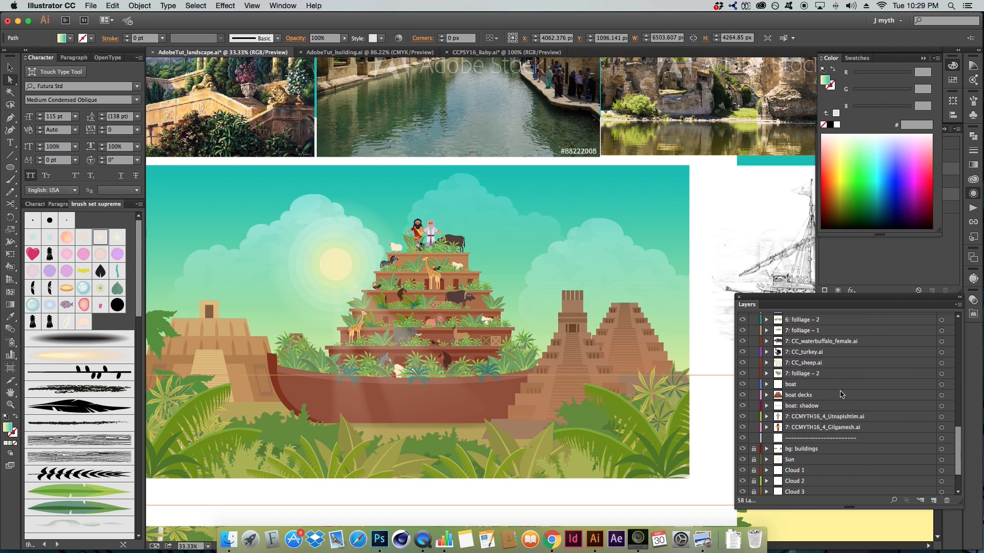
pyautogui.scroll(4, 830, 395)
pyautogui.click(812, 437)
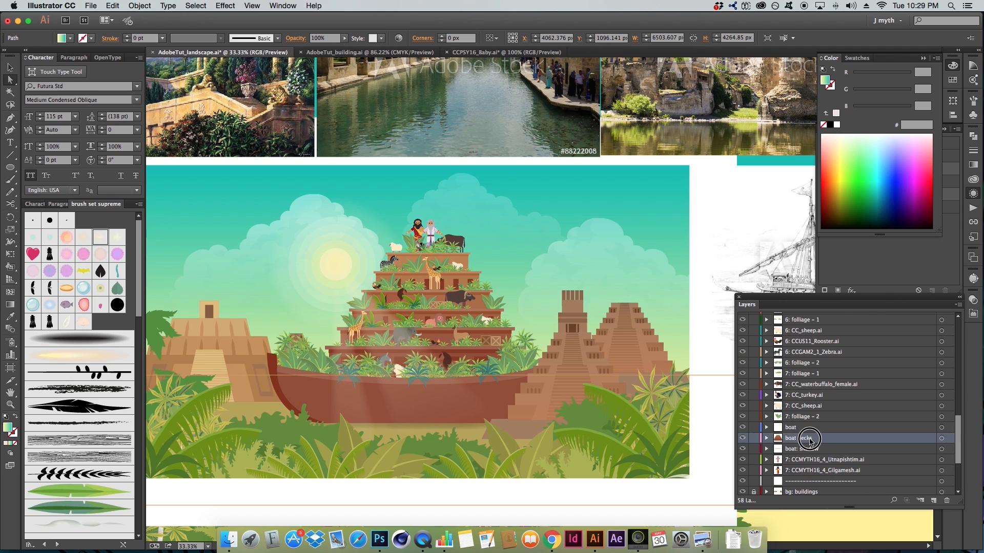
pyautogui.click(812, 461)
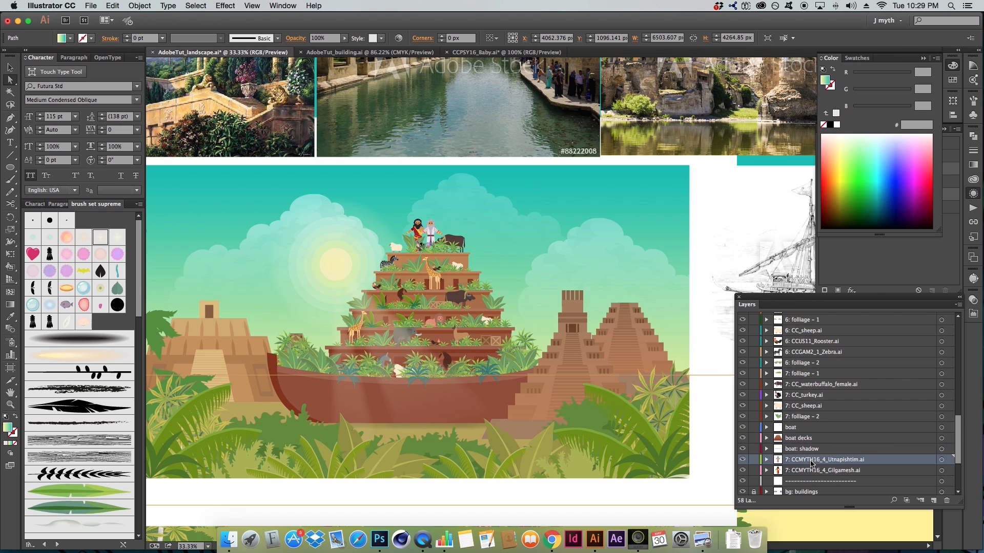
# - Examine how the numbered foliage, crate and animal layers are grouped by deck, starting with the layers prefixed 1 and 2
pyautogui.scroll(10, 794, 441)
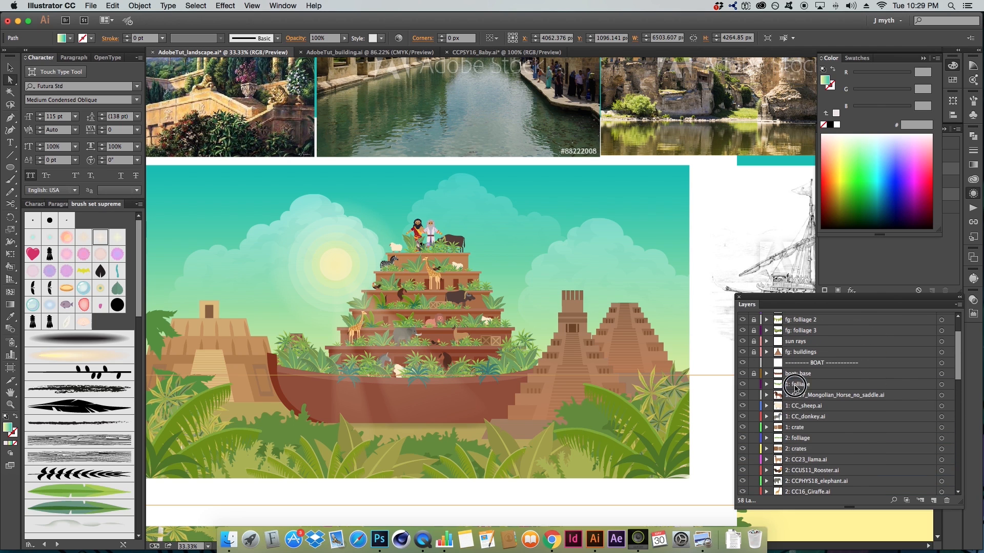
pyautogui.click(792, 384)
pyautogui.keyDown('shift'); pyautogui.click(798, 427); pyautogui.keyUp('shift')
pyautogui.scroll(-3, 798, 430)
pyautogui.scroll(-1, 798, 431)
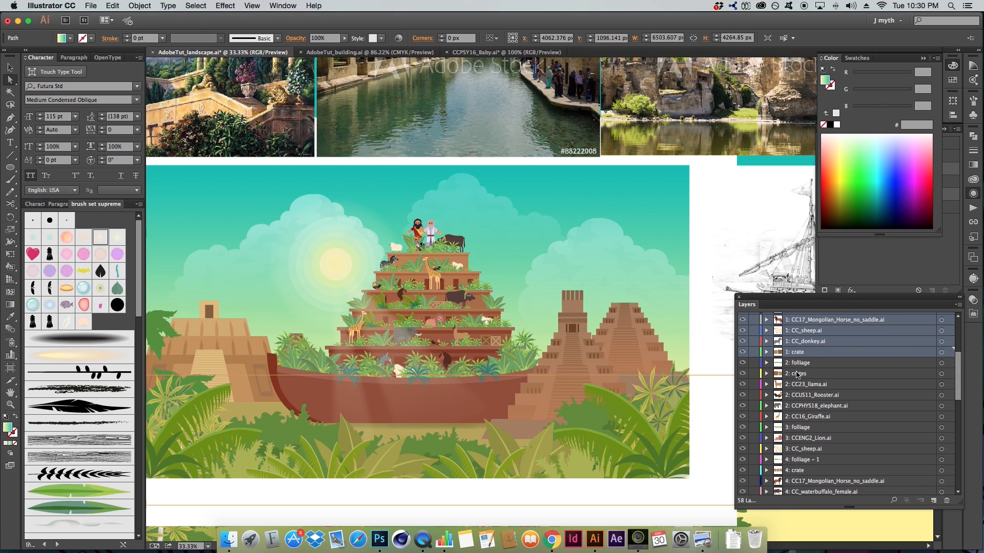
pyautogui.scroll(-2, 797, 375)
pyautogui.click(808, 363)
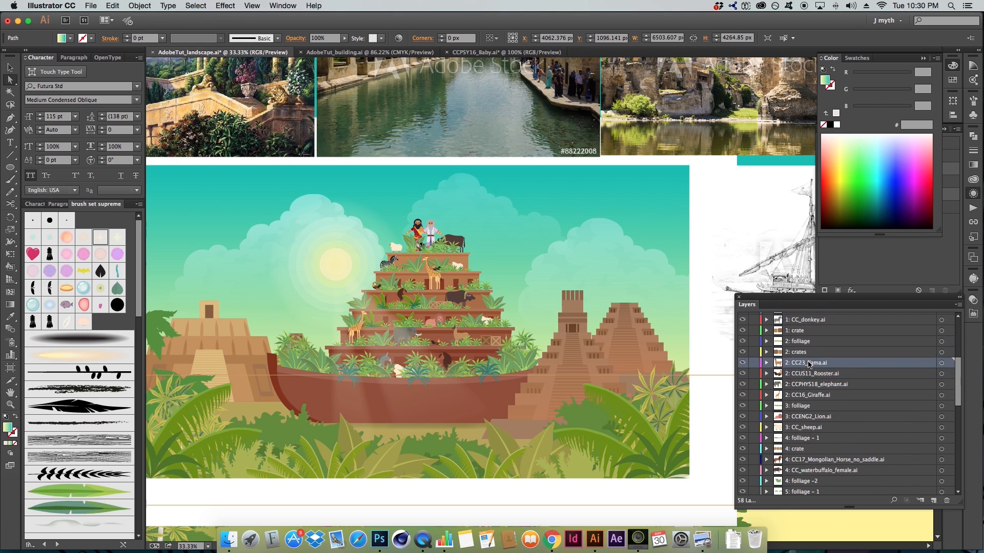
pyautogui.click(801, 353)
pyautogui.click(802, 341)
# - Delete the layer named "boat" between 7: folliage - 2 and boat decks, and save the landscape file
pyautogui.scroll(-8, 838, 368)
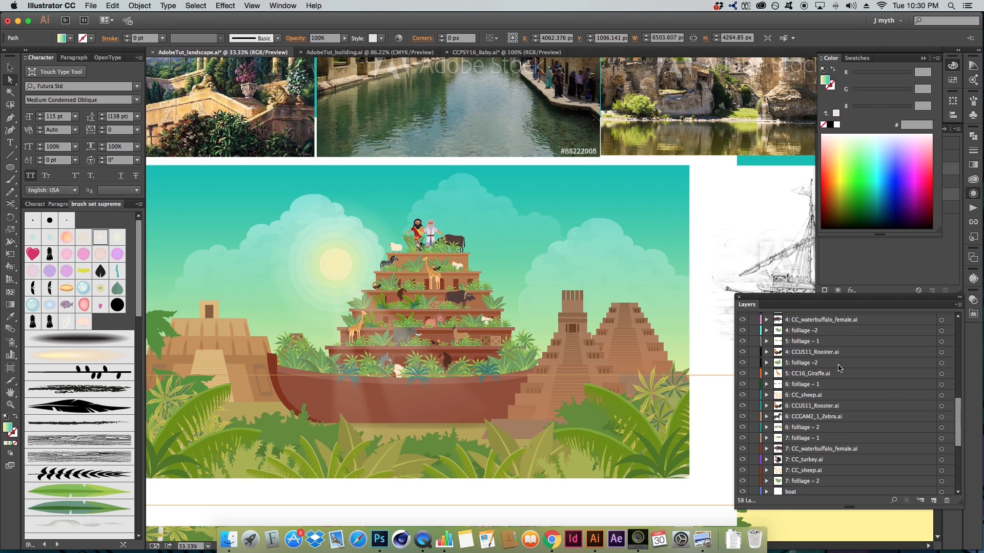
pyautogui.scroll(-1, 833, 374)
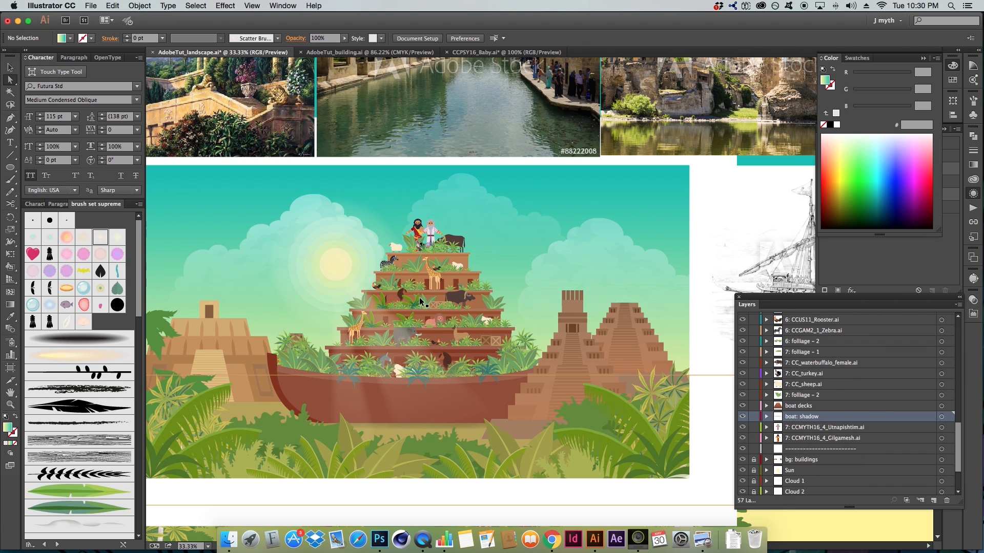
pyautogui.press('super+s')
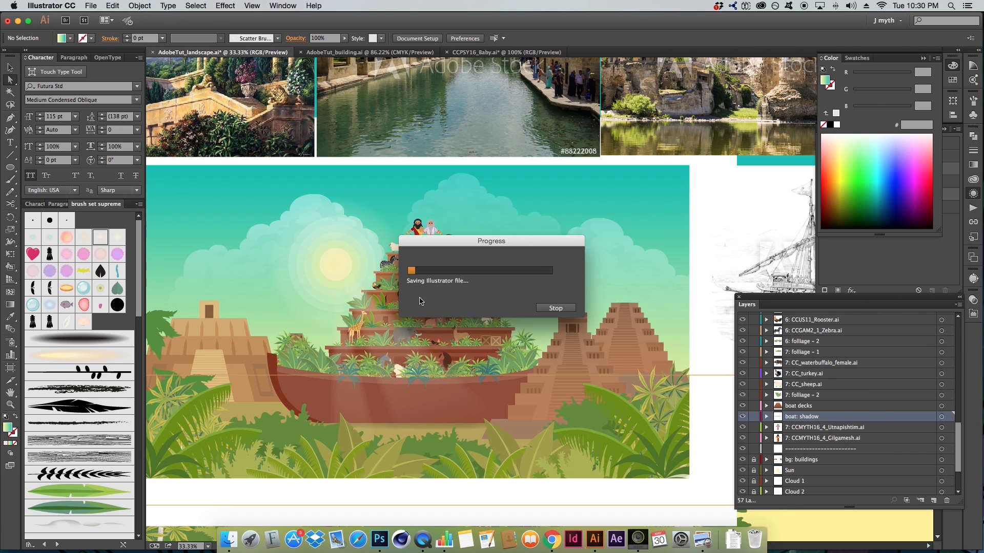